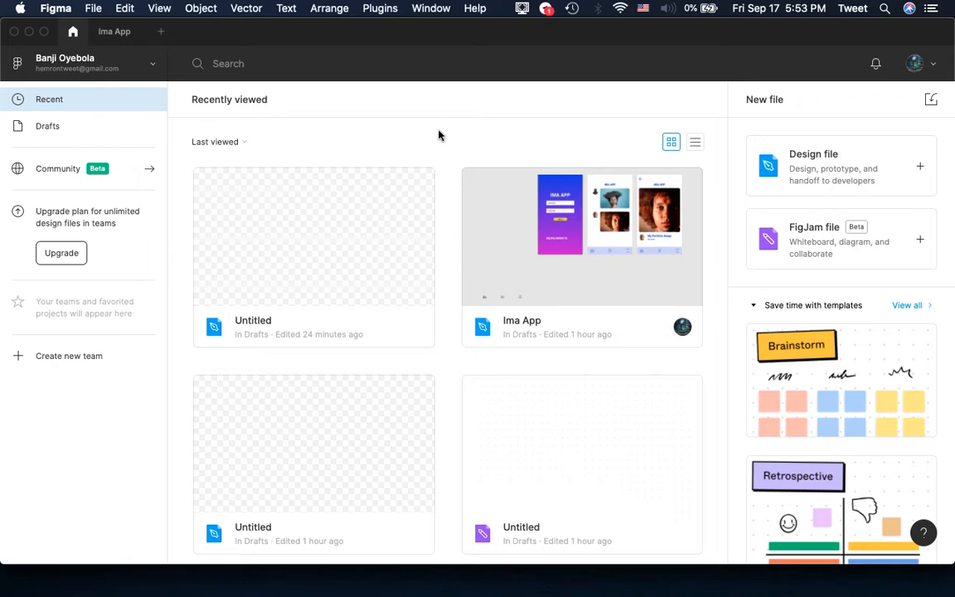
Create a new design file named IMA Portal
{"action": "left_click", "coordinate": [98, 8]}
{"action": "left_click", "coordinate": [107, 38]}
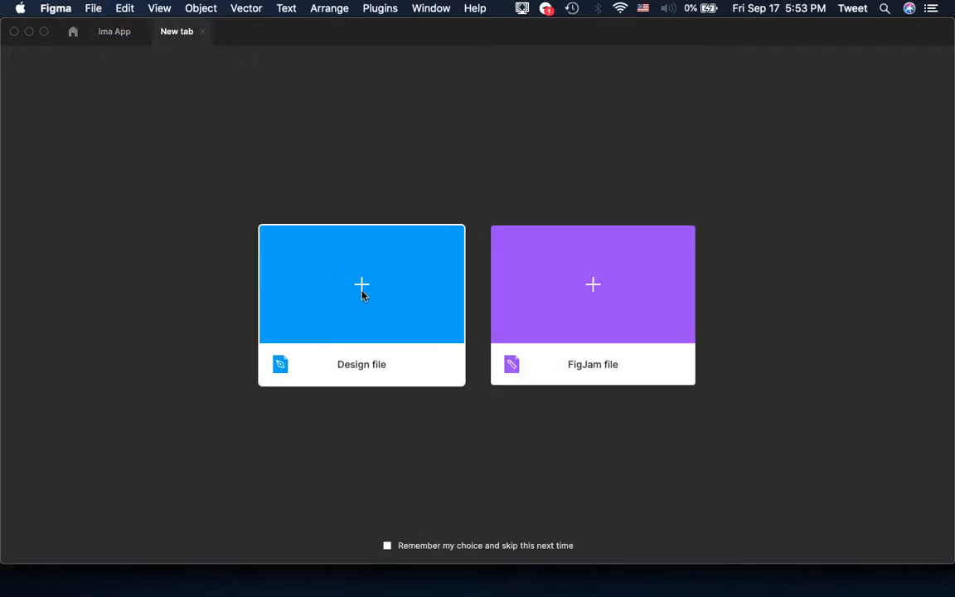
{"action": "left_click", "coordinate": [361, 293]}
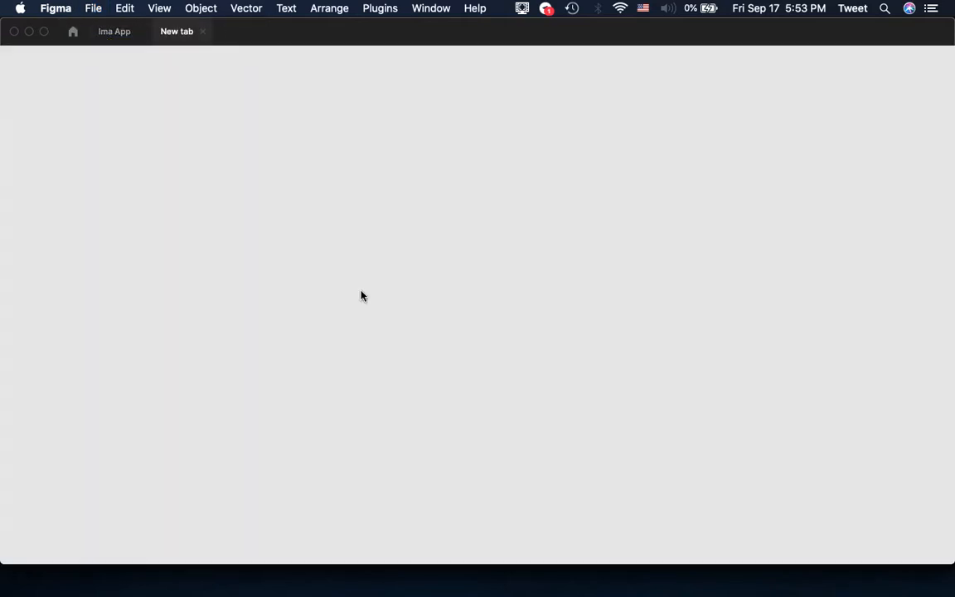
{"action": "key", "text": "Return"}
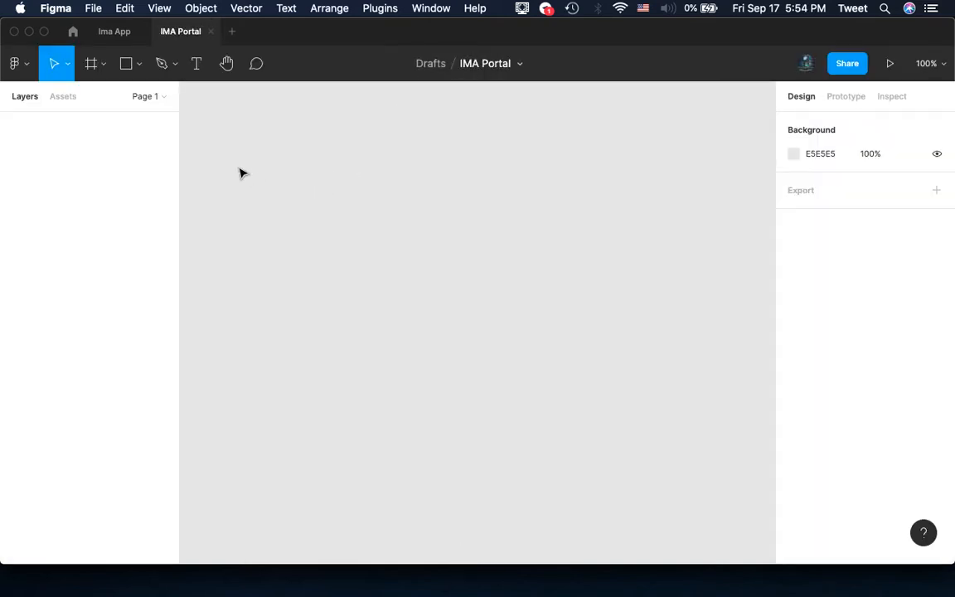
Add a 1280×720 iMac frame to the canvas and rename it Welcome
{"action": "left_click", "coordinate": [91, 66]}
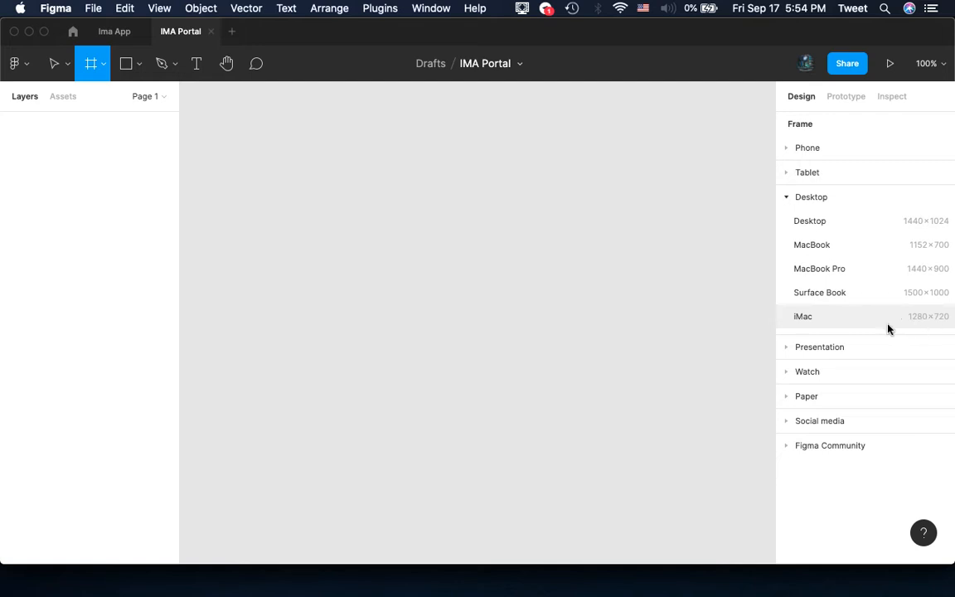
{"action": "left_click", "coordinate": [847, 321]}
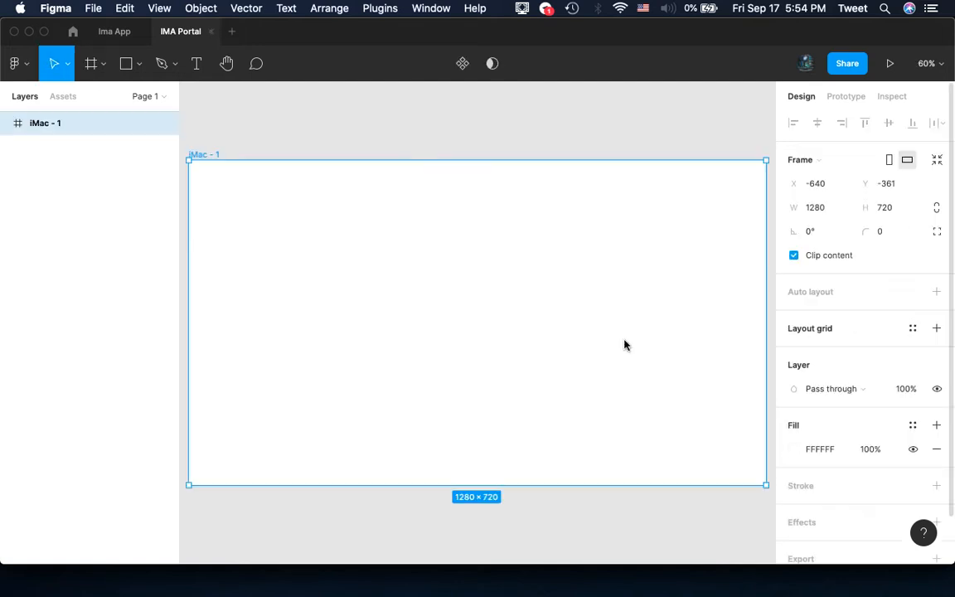
{"action": "double_click", "coordinate": [201, 154]}
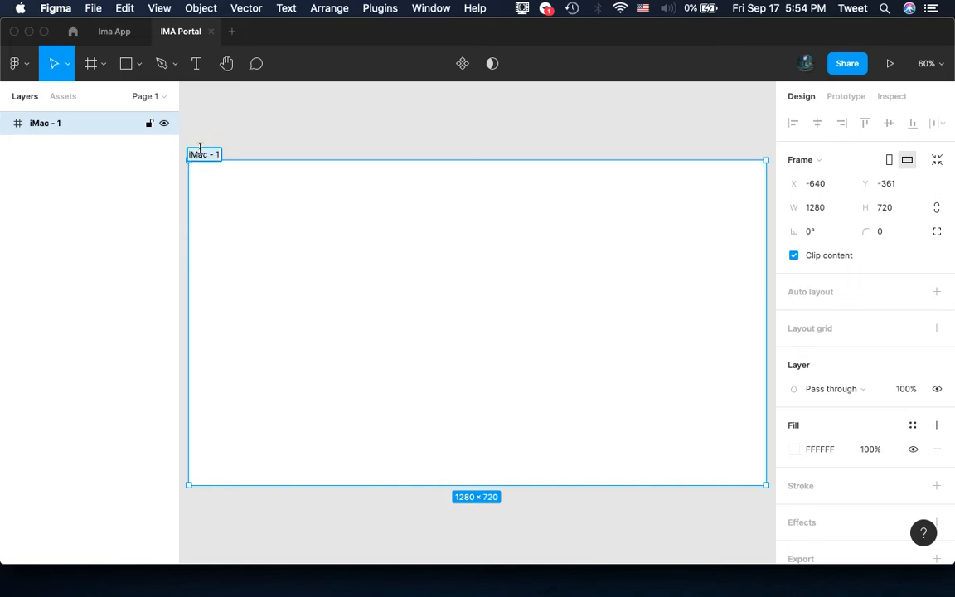
{"action": "type", "text": "Welc"}
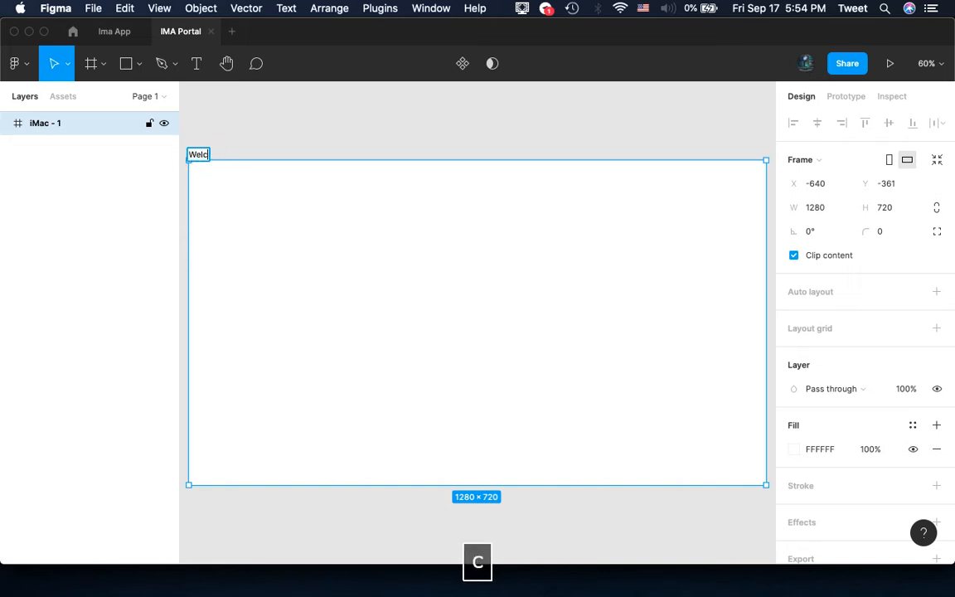
{"action": "type", "text": "ome"}
{"action": "key", "text": "Return"}
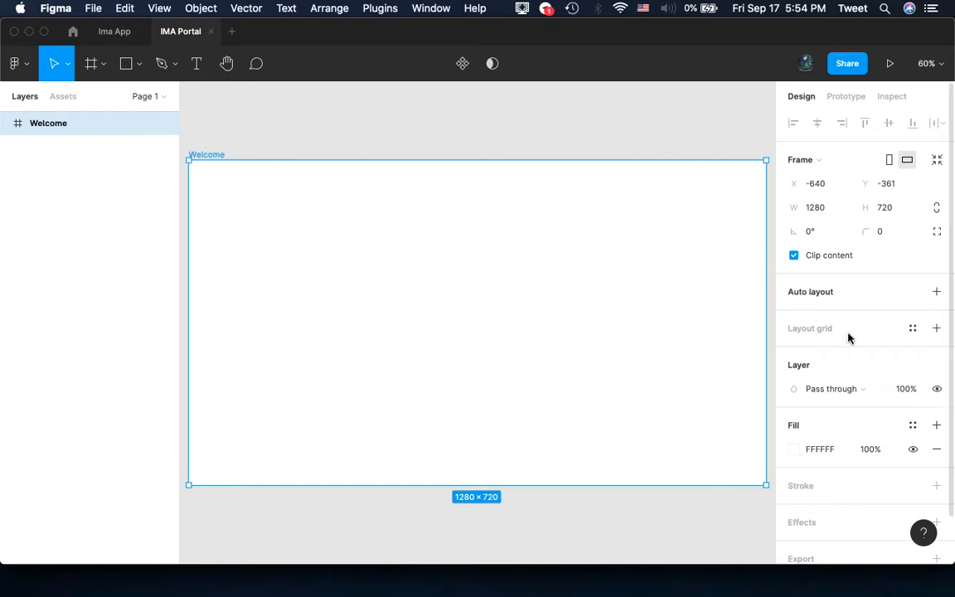
Add a layout grid to the Welcome frame and set it to Columns with a count of 12
{"action": "left_click", "coordinate": [816, 329]}
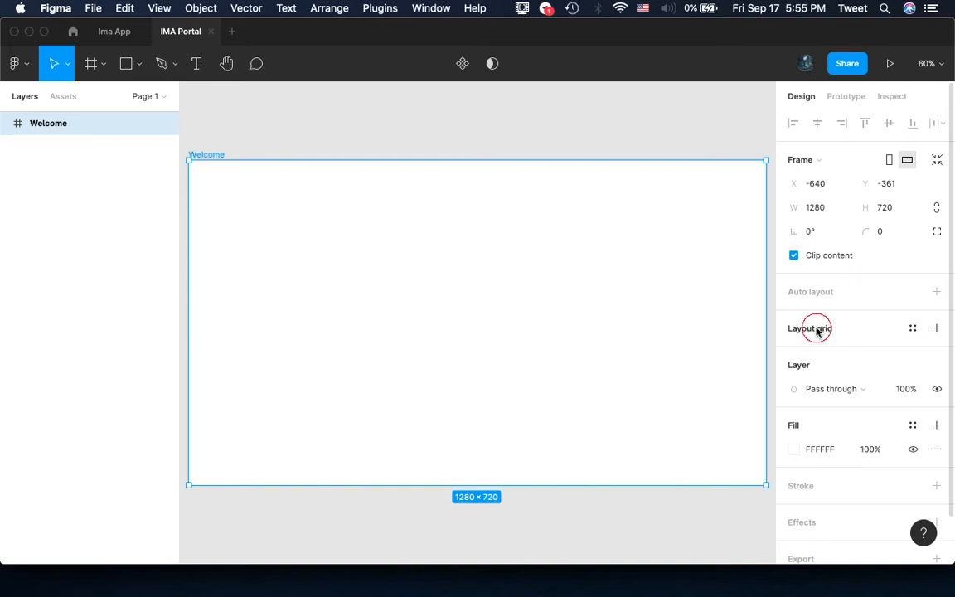
{"action": "left_click", "coordinate": [794, 353]}
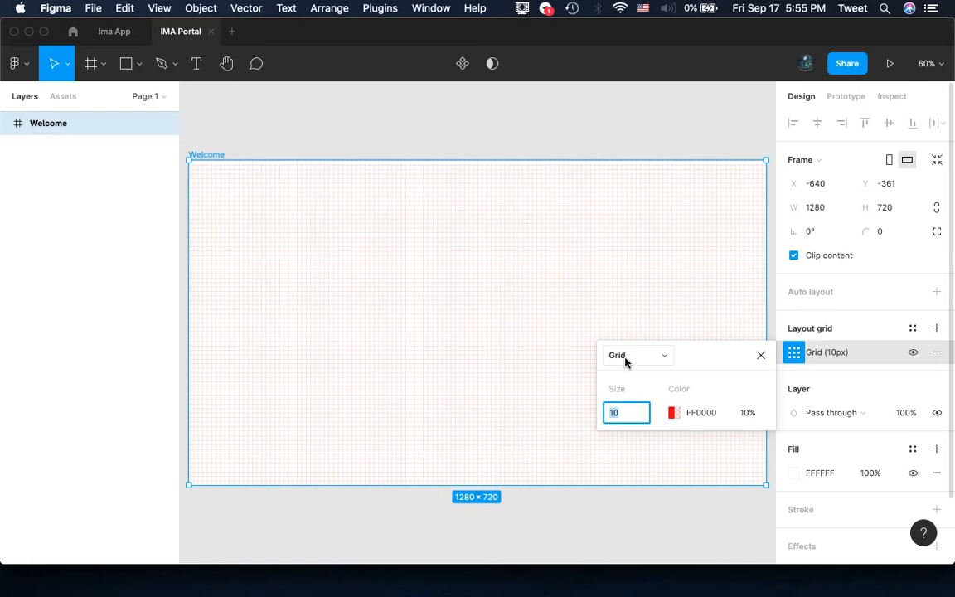
{"action": "left_click", "coordinate": [660, 357]}
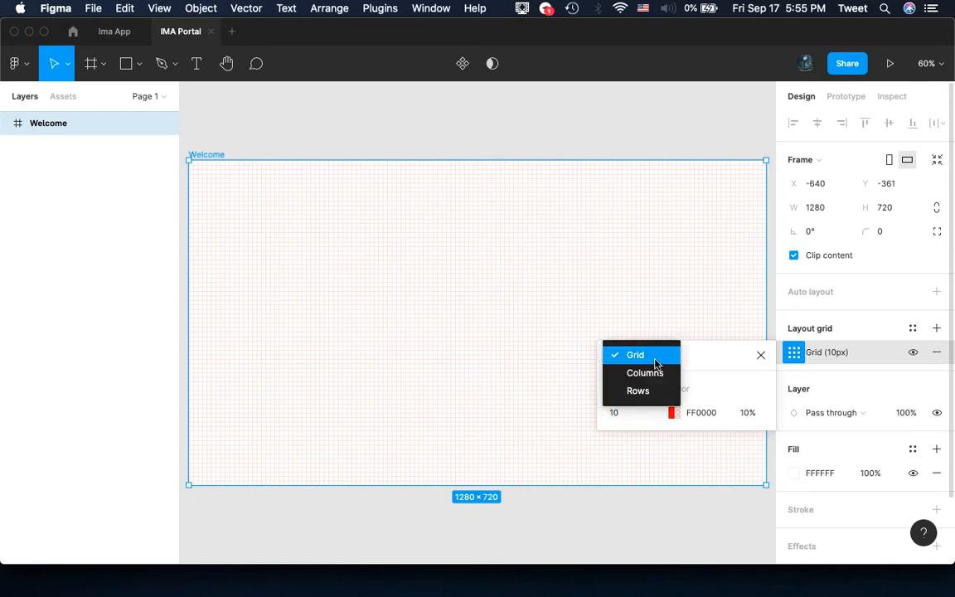
{"action": "left_click", "coordinate": [650, 373]}
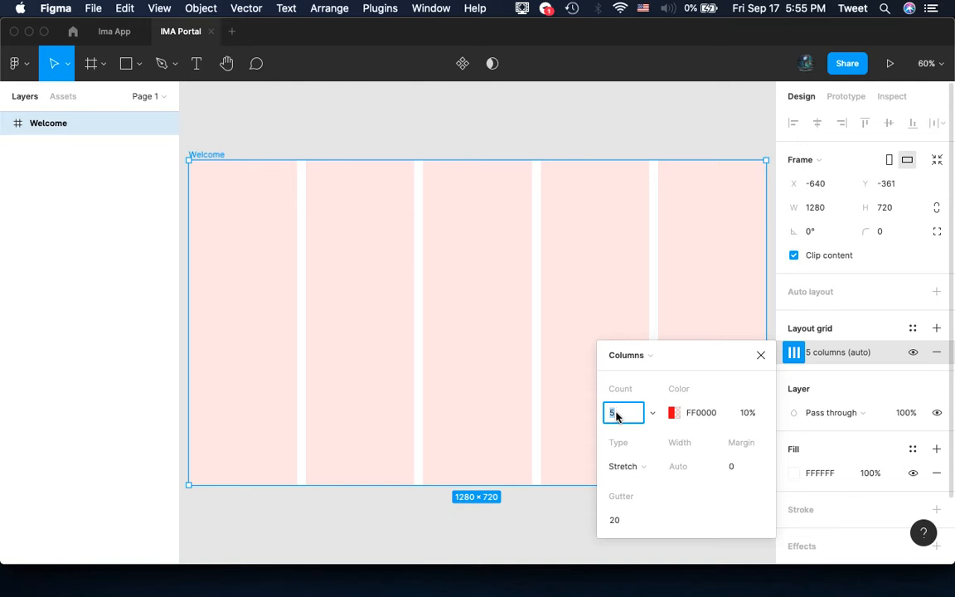
{"action": "type", "text": "12"}
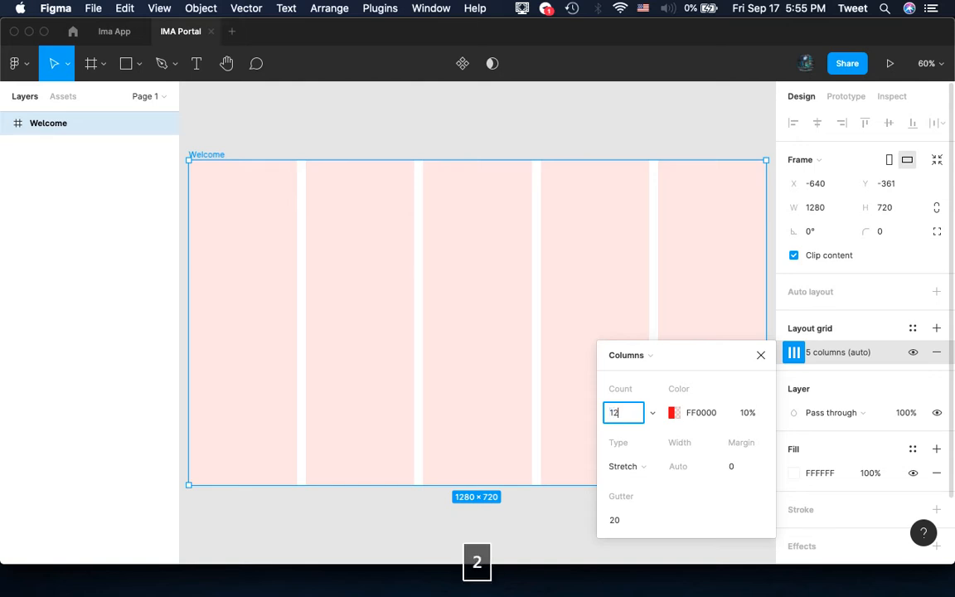
{"action": "key", "text": "Return"}
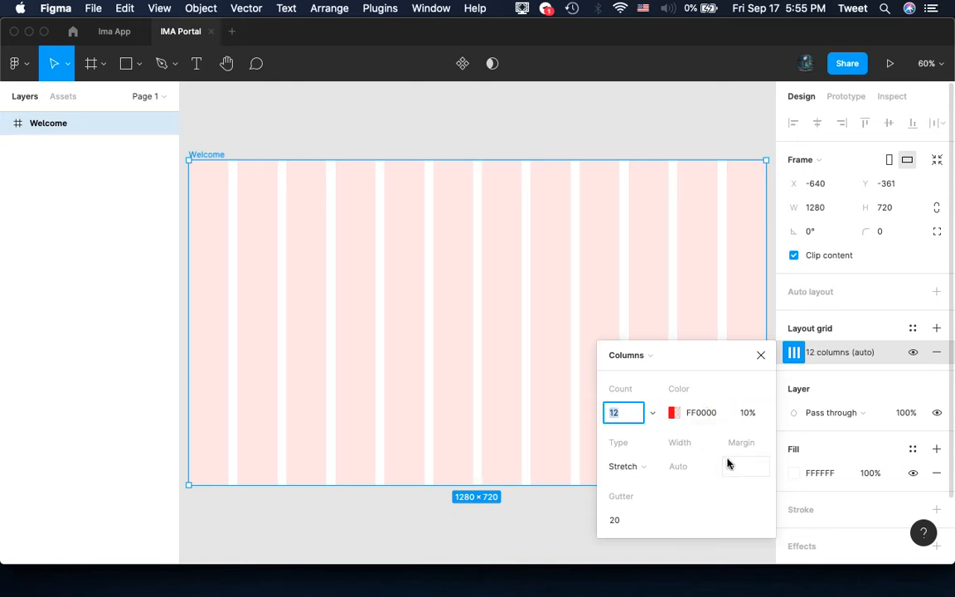
Set the column grid's margin to 69 and its gutter to 16
{"action": "left_click", "coordinate": [732, 467]}
{"action": "type", "text": "69"}
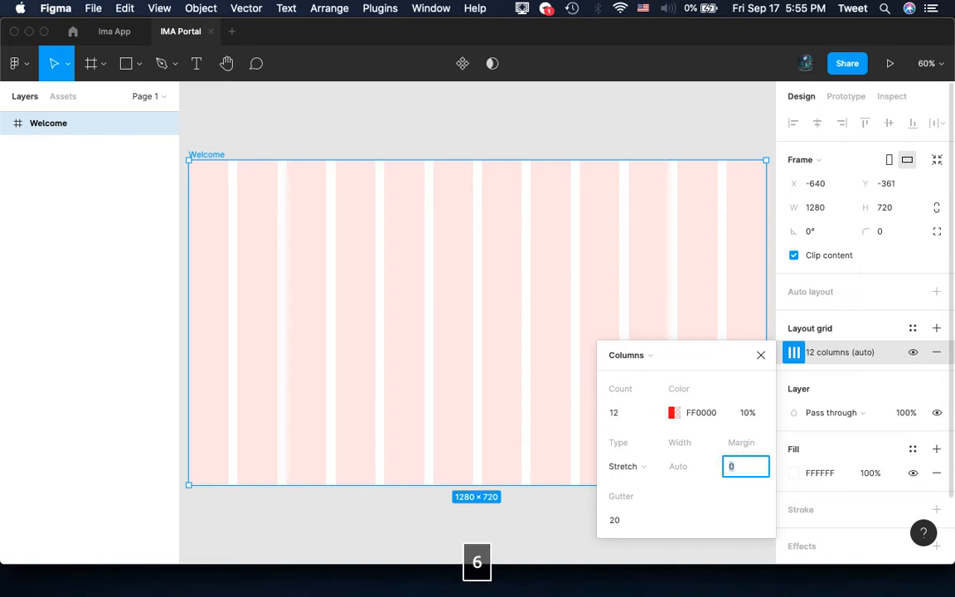
{"action": "left_click", "coordinate": [614, 519]}
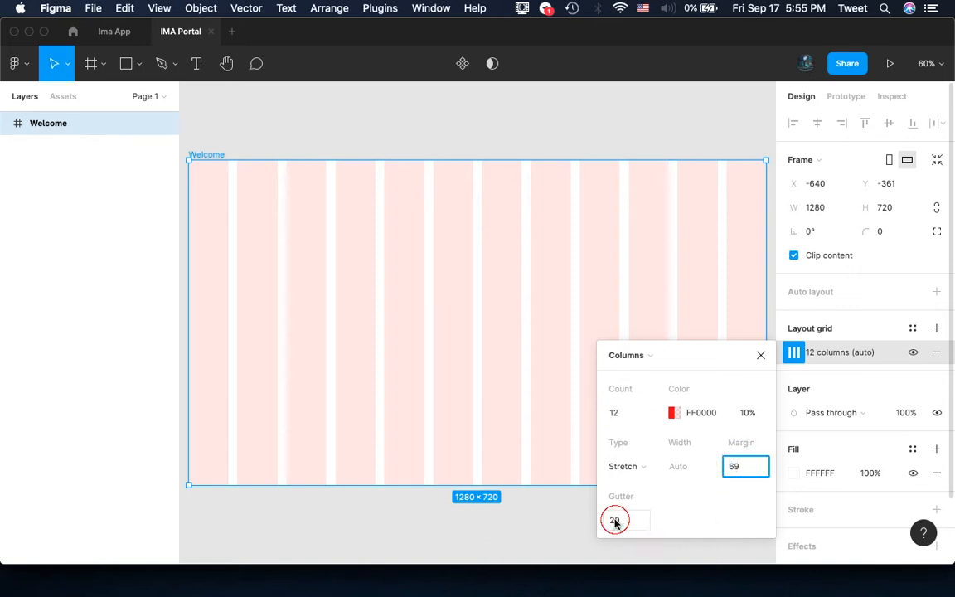
{"action": "type", "text": "16"}
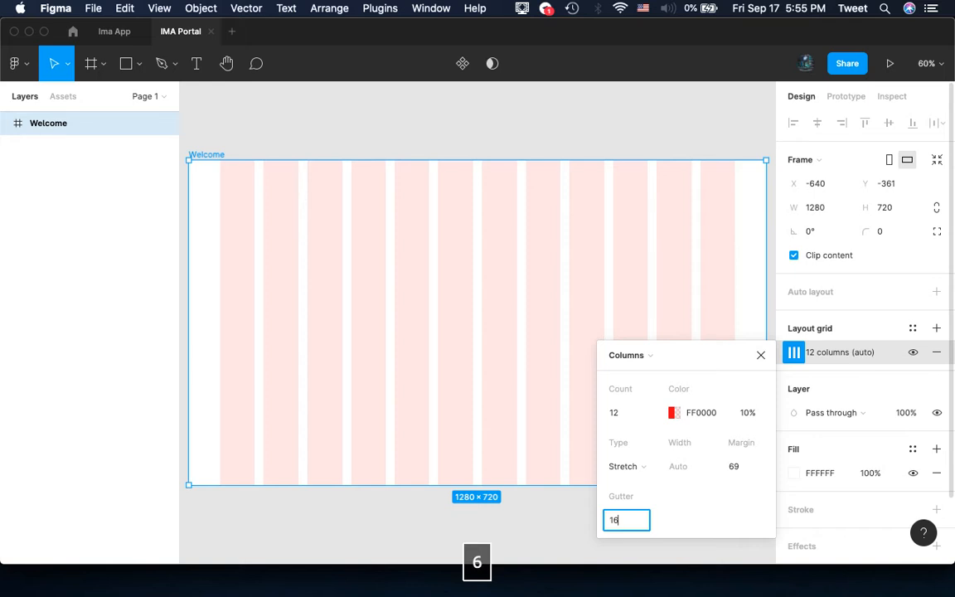
{"action": "key", "text": "Return"}
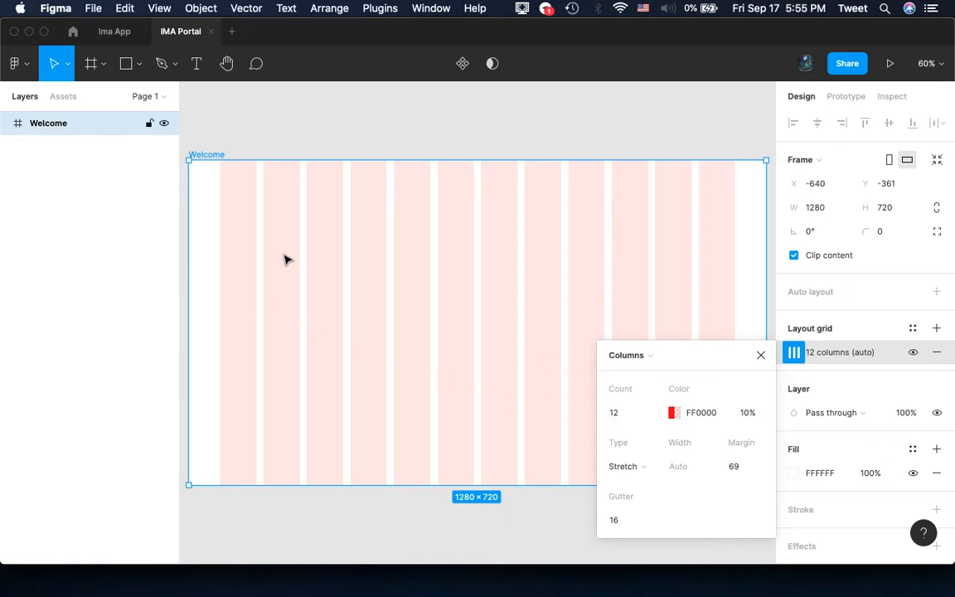
{"action": "left_click", "coordinate": [760, 355]}
{"action": "left_click", "coordinate": [330, 137]}
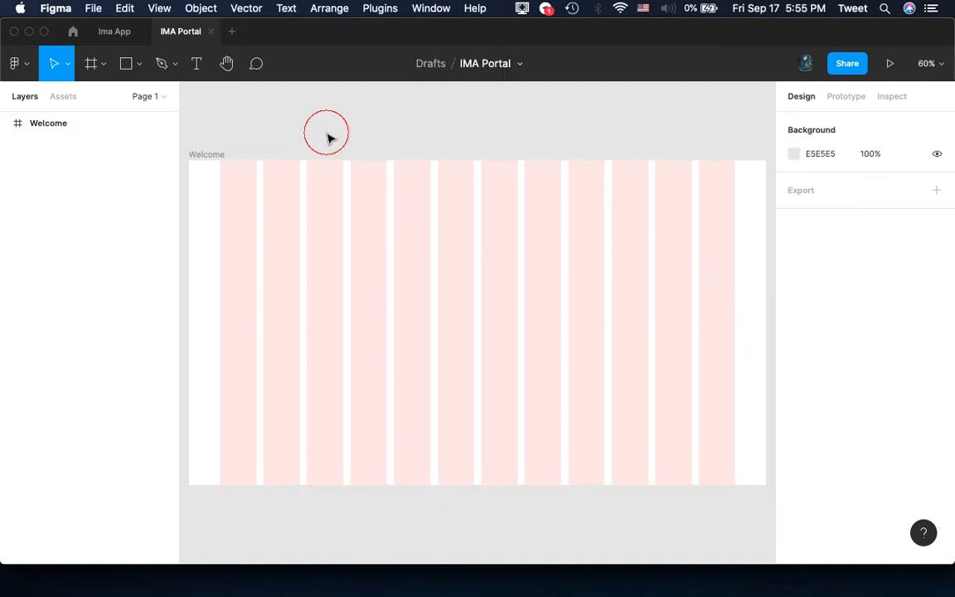
{"action": "left_click", "coordinate": [342, 207]}
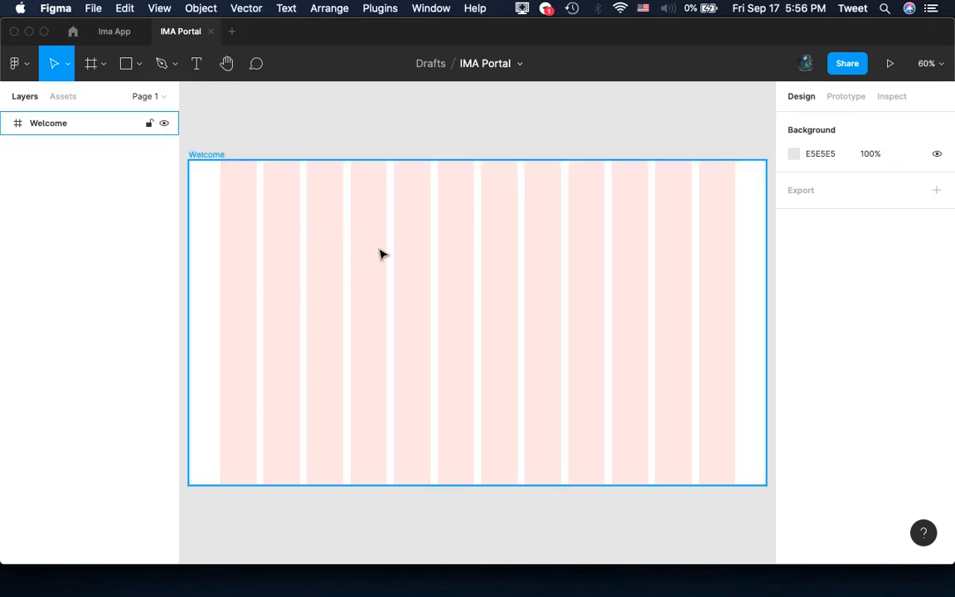
Switch to Finder and copy all the image and SVG files in the Day 3 folder
{"action": "key", "text": "ctrl+Left"}
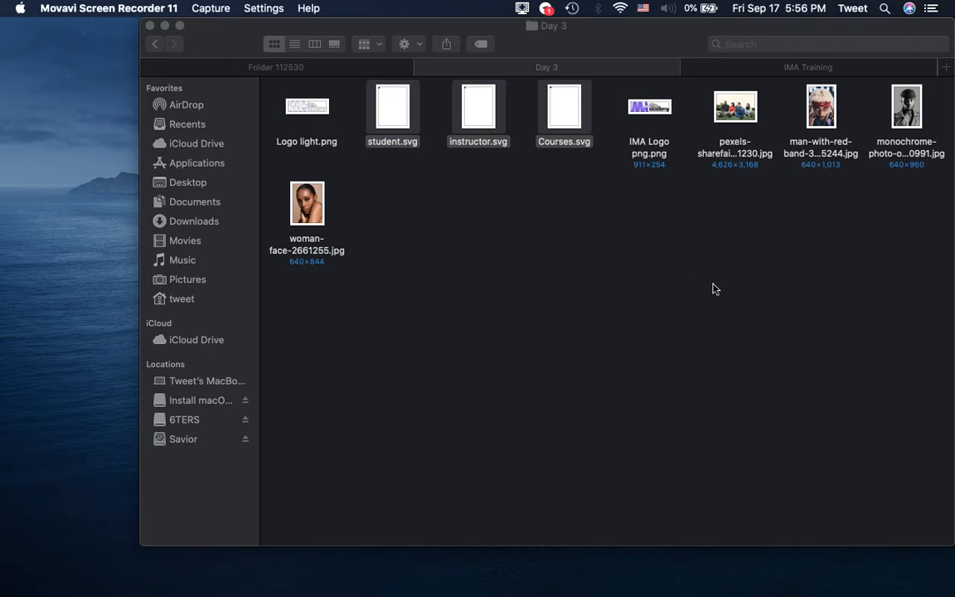
{"action": "left_click", "coordinate": [720, 287]}
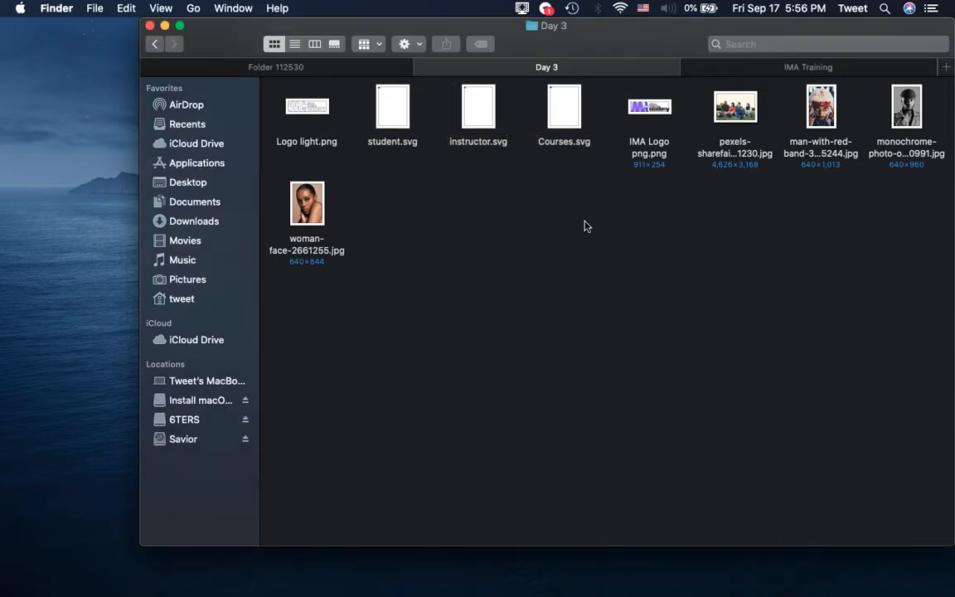
{"action": "key", "text": "super+a"}
{"action": "key", "text": "super+c"}
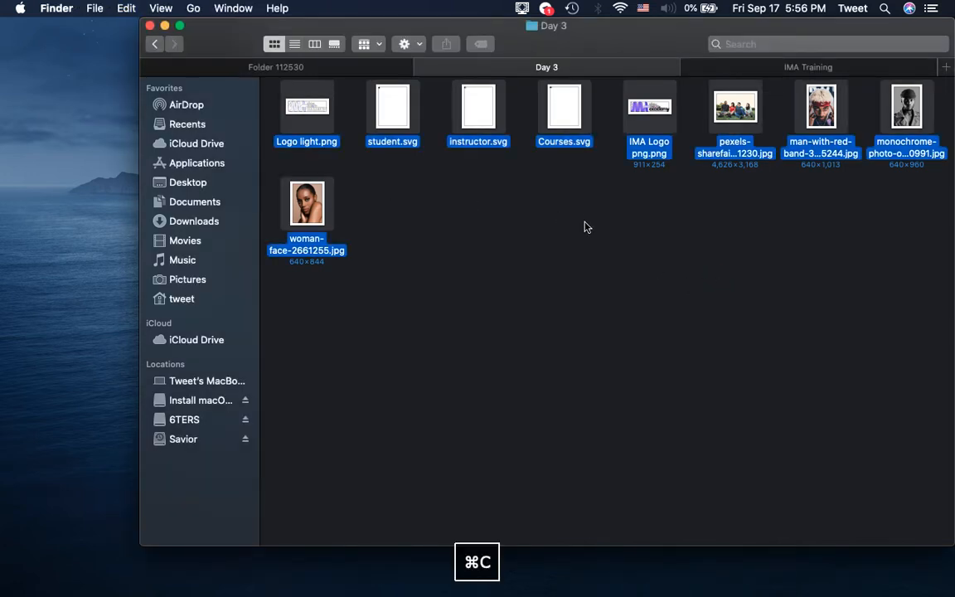
Switch back to Figma, paste the copied files onto the canvas and move them below the Welcome frame
{"action": "key", "text": "ctrl+Right"}
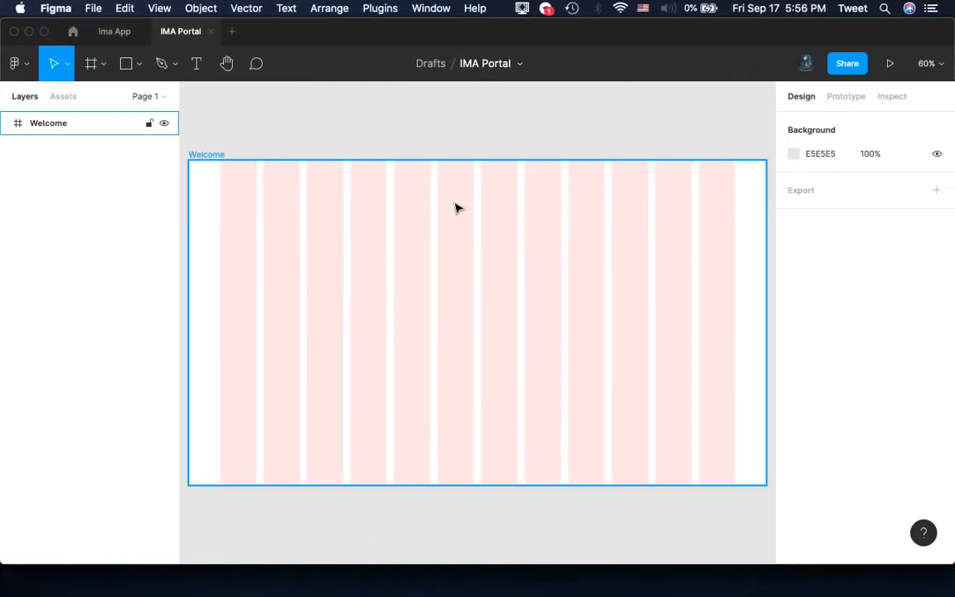
{"action": "scroll", "coordinate": [456, 206], "scroll_direction": "down", "scroll_amount": 5}
{"action": "scroll", "coordinate": [473, 211], "scroll_direction": "right", "scroll_amount": 5}
{"action": "key", "text": "super+v"}
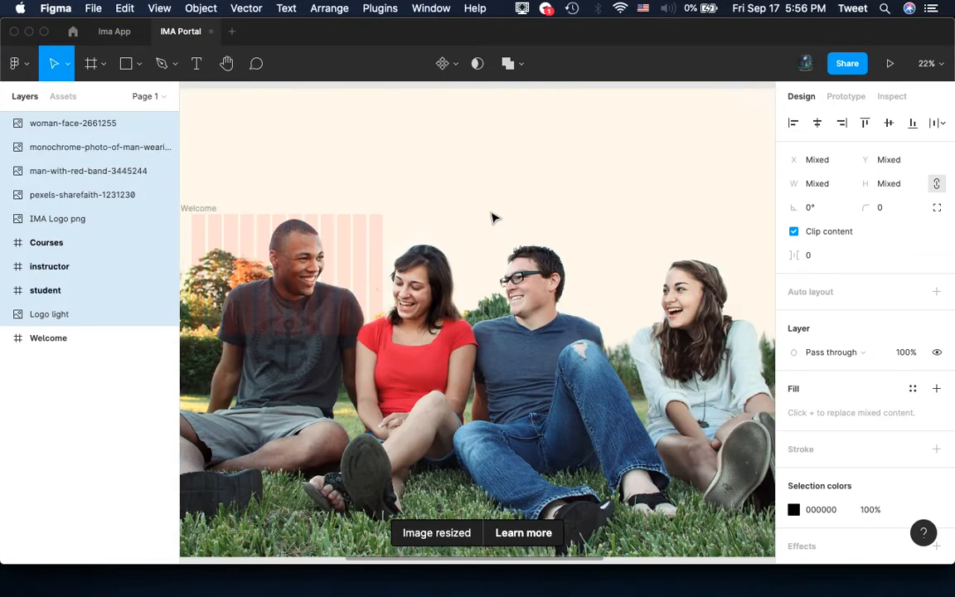
{"action": "scroll", "coordinate": [493, 218], "scroll_direction": "down", "scroll_amount": 3}
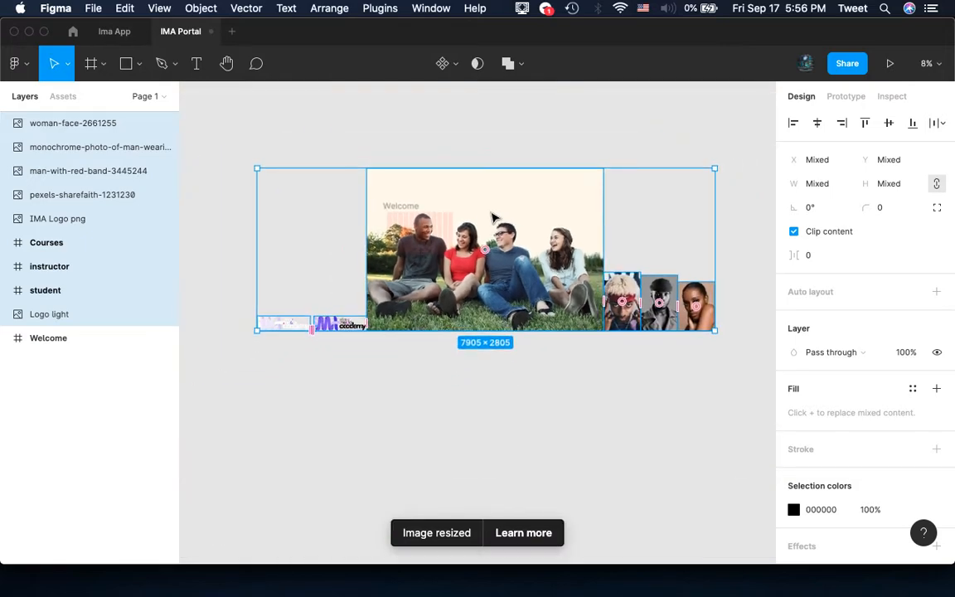
{"action": "scroll", "coordinate": [492, 217], "scroll_direction": "up", "scroll_amount": 4}
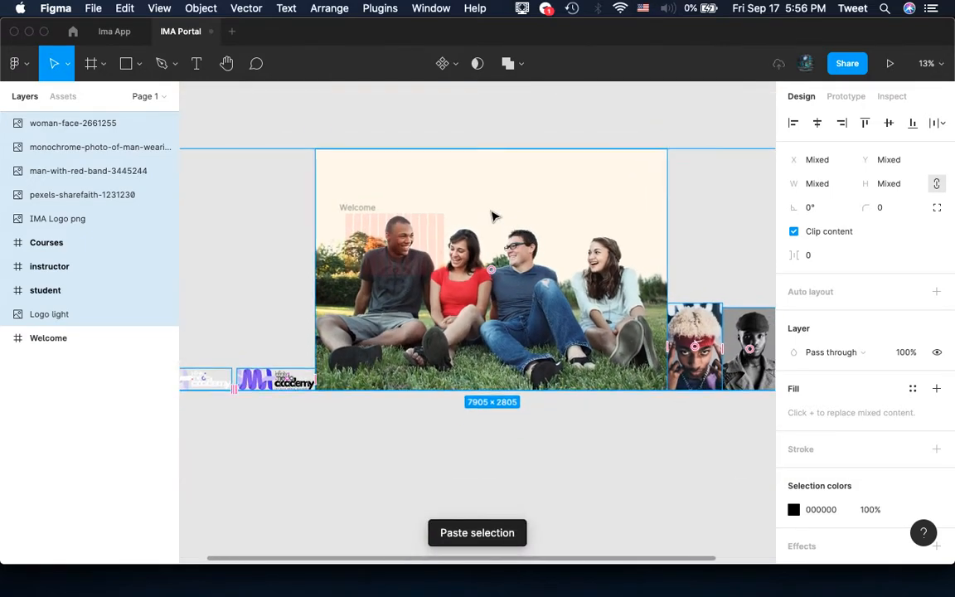
{"action": "scroll", "coordinate": [492, 217], "scroll_direction": "down", "scroll_amount": 2}
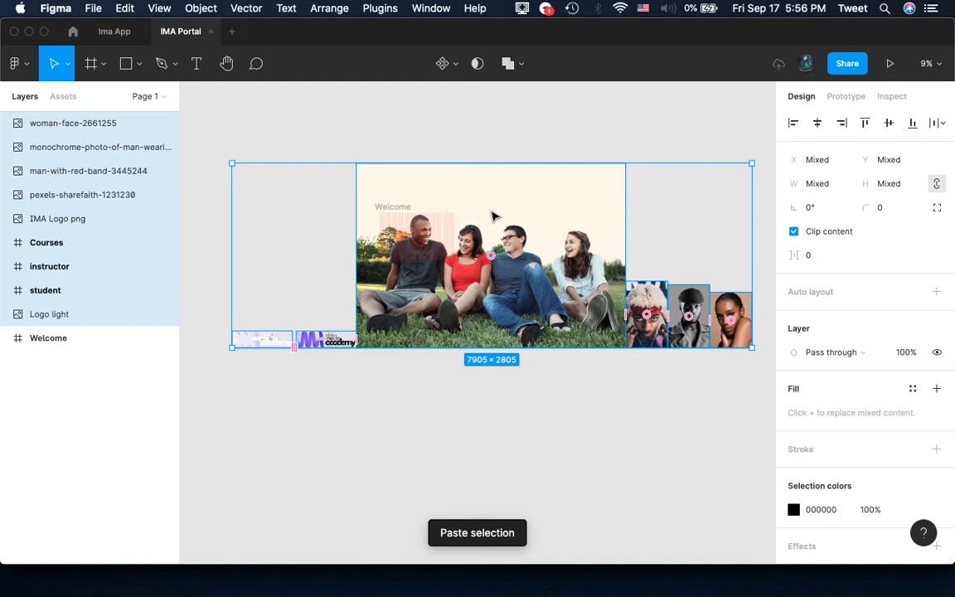
{"action": "left_click_drag", "start_coordinate": [493, 220], "coordinate": [418, 356]}
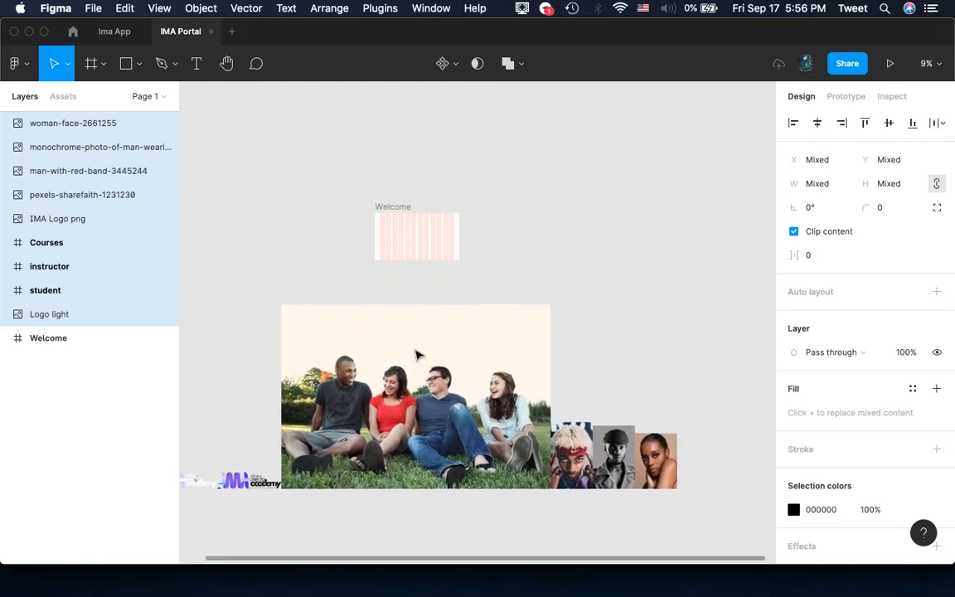
{"action": "left_click", "coordinate": [356, 294]}
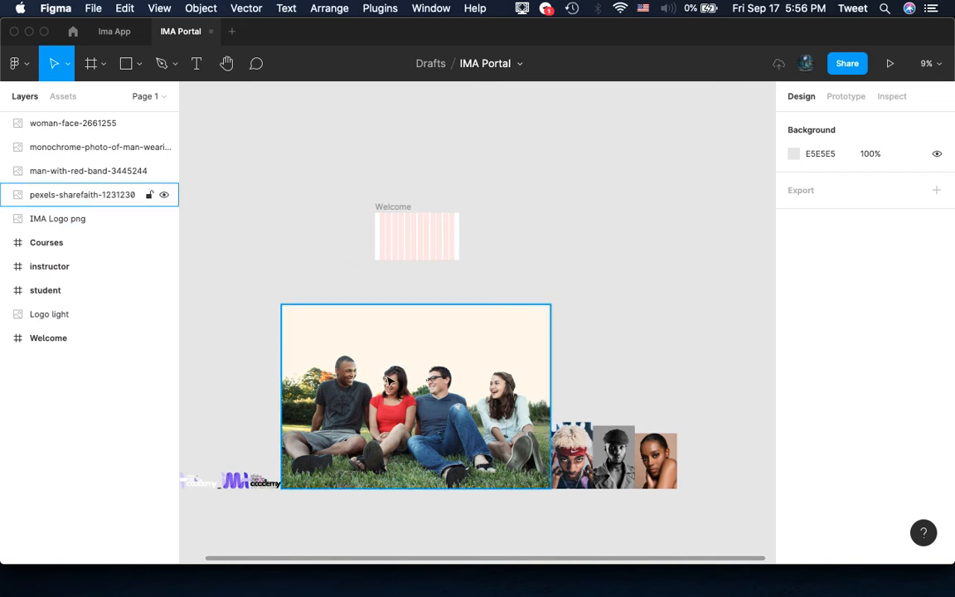
{"action": "left_click", "coordinate": [591, 293]}
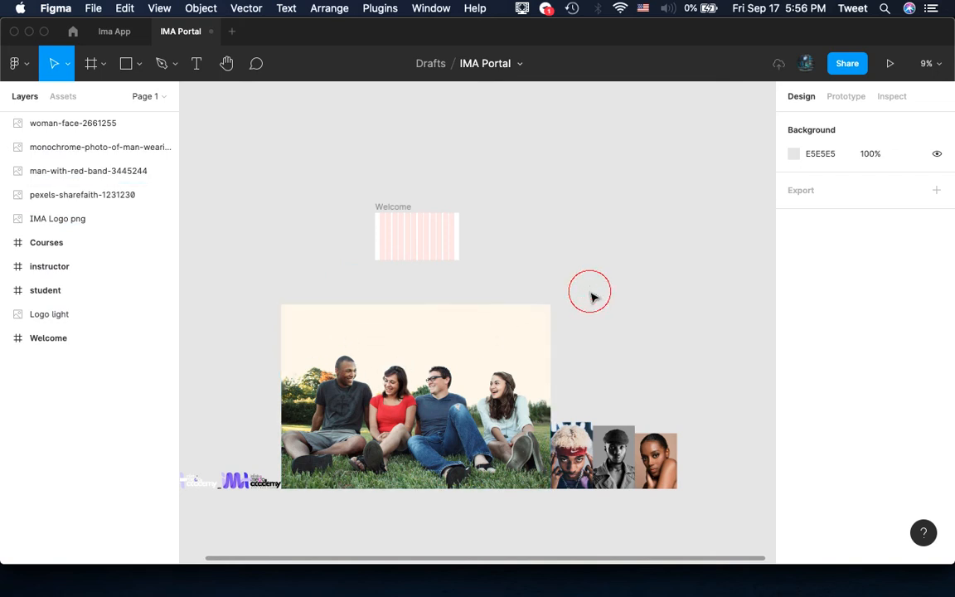
Move the pexels-sharefaith group photo into the Welcome frame and resize it to fill the frame at 1280×720
{"action": "left_click", "coordinate": [345, 326]}
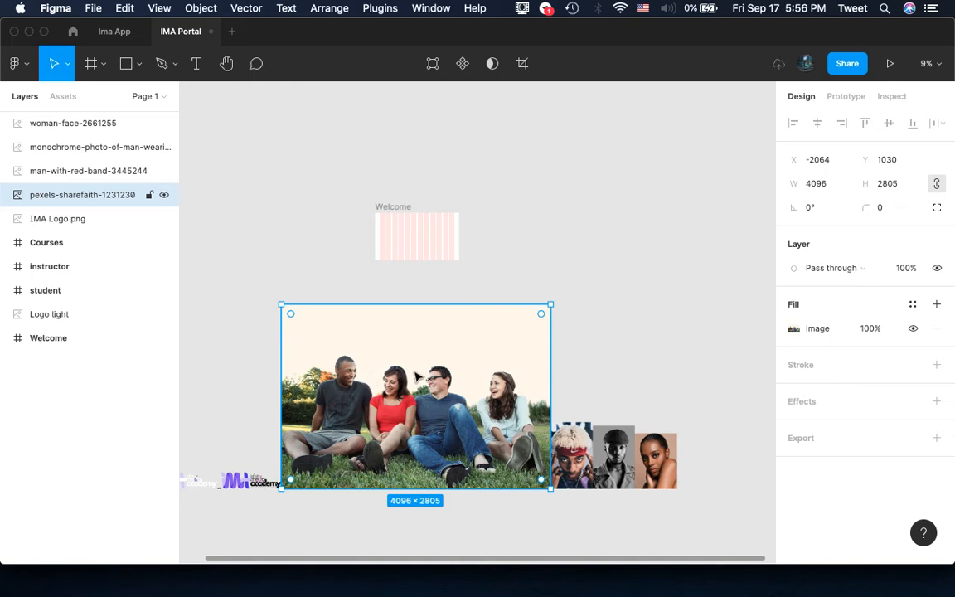
{"action": "left_click_drag", "start_coordinate": [419, 363], "coordinate": [431, 204]}
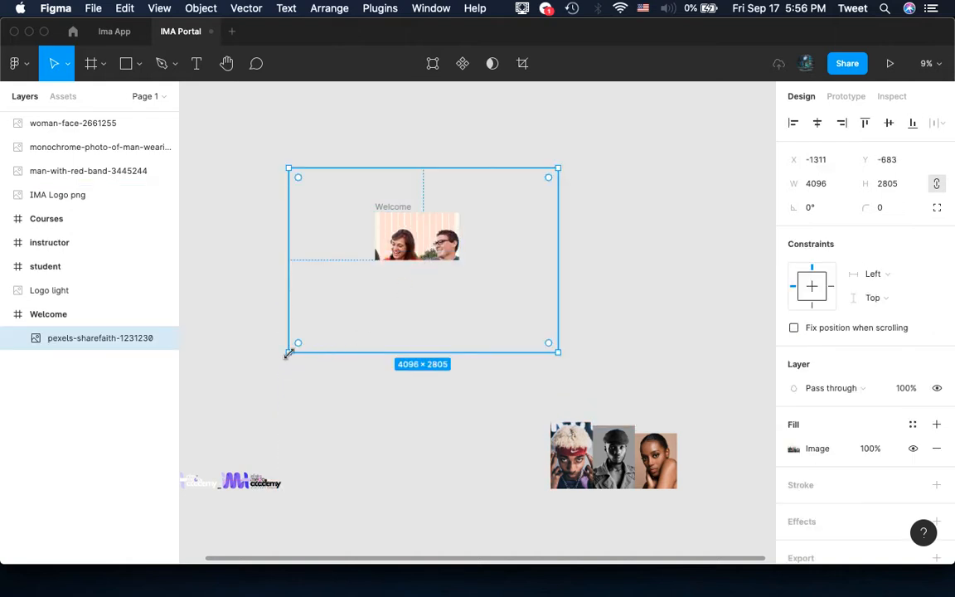
{"action": "left_click_drag", "start_coordinate": [289, 353], "coordinate": [375, 261]}
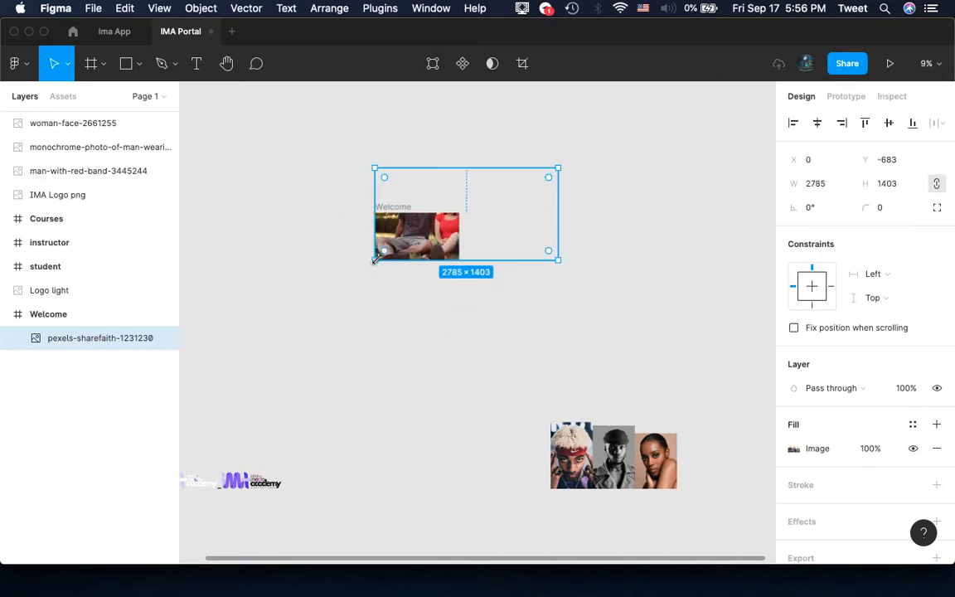
{"action": "left_click_drag", "start_coordinate": [557, 169], "coordinate": [460, 213]}
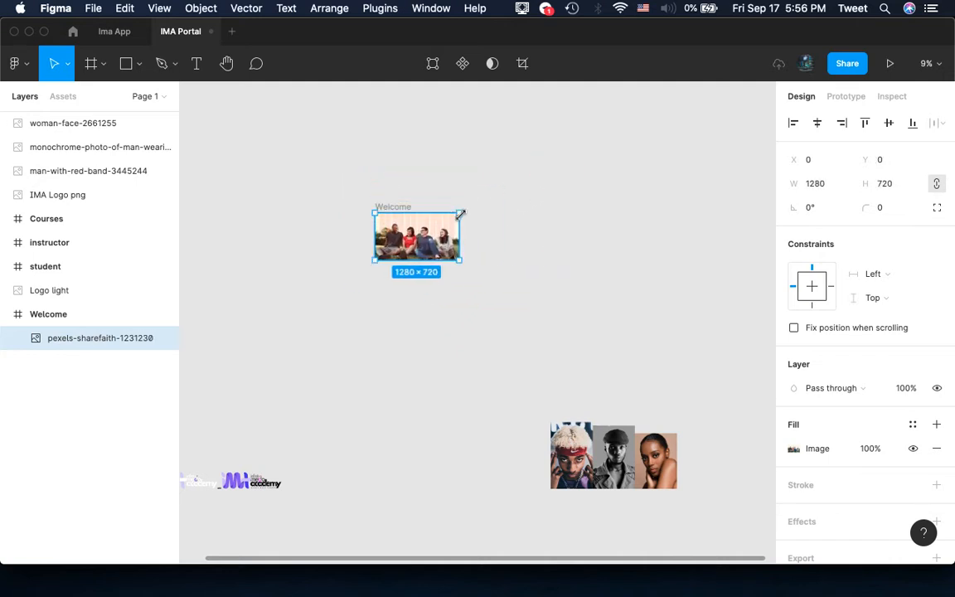
Draw a rectangle over the photo in the Welcome frame and fit it to the full frame at 1280×720
{"action": "scroll", "coordinate": [437, 245], "scroll_direction": "up", "scroll_amount": 8}
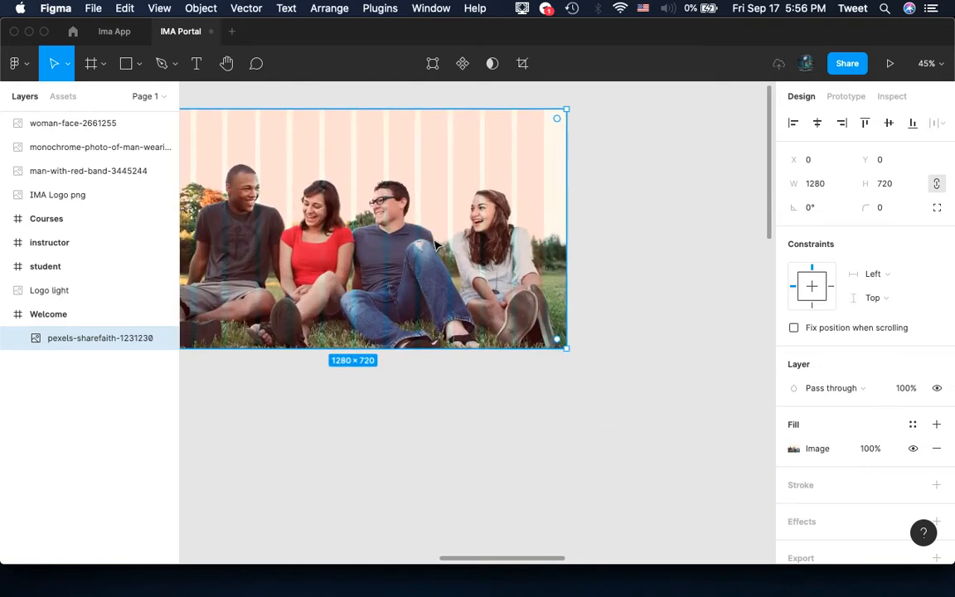
{"action": "scroll", "coordinate": [437, 245], "scroll_direction": "left", "scroll_amount": 3}
{"action": "scroll", "coordinate": [436, 246], "scroll_direction": "up", "scroll_amount": 2}
{"action": "scroll", "coordinate": [437, 246], "scroll_direction": "right", "scroll_amount": 1}
{"action": "scroll", "coordinate": [436, 245], "scroll_direction": "down", "scroll_amount": 2}
{"action": "scroll", "coordinate": [437, 245], "scroll_direction": "right", "scroll_amount": 2}
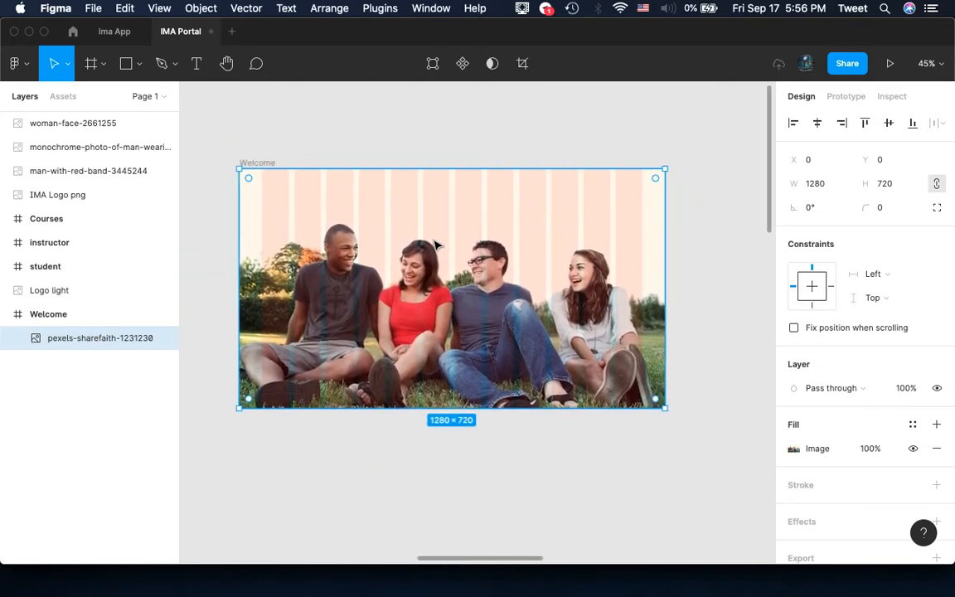
{"action": "scroll", "coordinate": [448, 235], "scroll_direction": "up", "scroll_amount": 1, "text": "ctrl"}
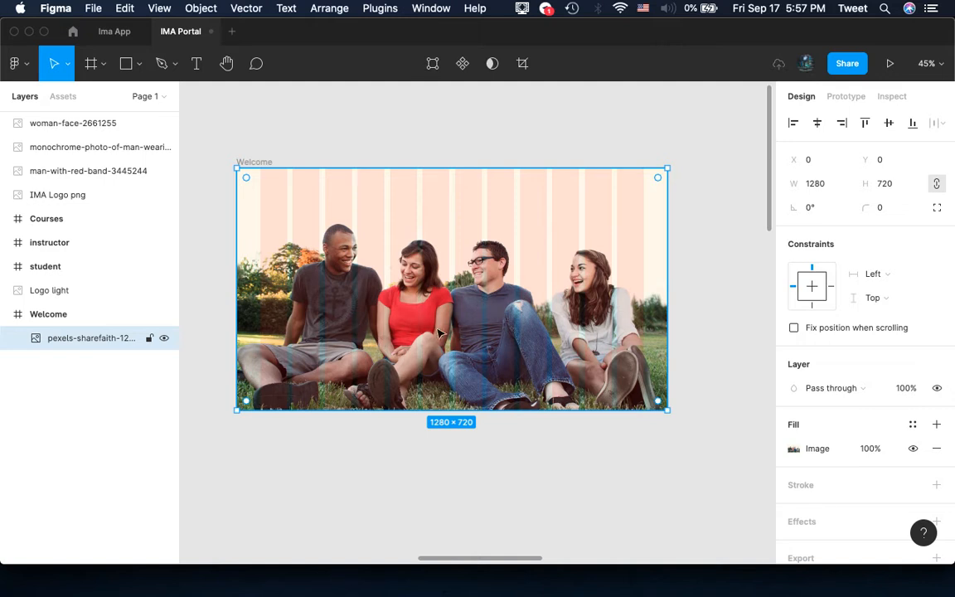
{"action": "left_click", "coordinate": [124, 64]}
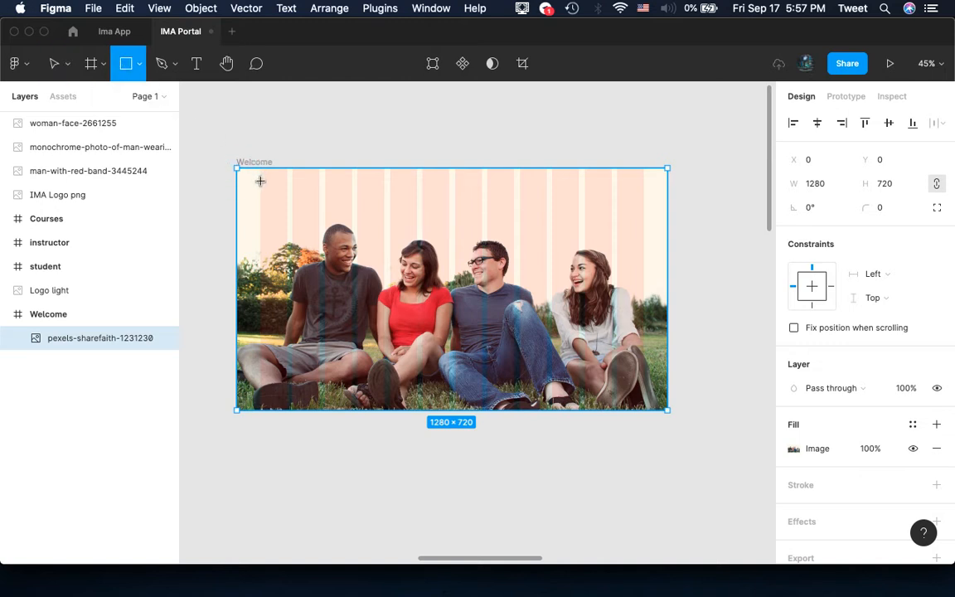
{"action": "left_click_drag", "start_coordinate": [239, 173], "coordinate": [326, 213]}
{"action": "left_click_drag", "start_coordinate": [397, 250], "coordinate": [667, 414]}
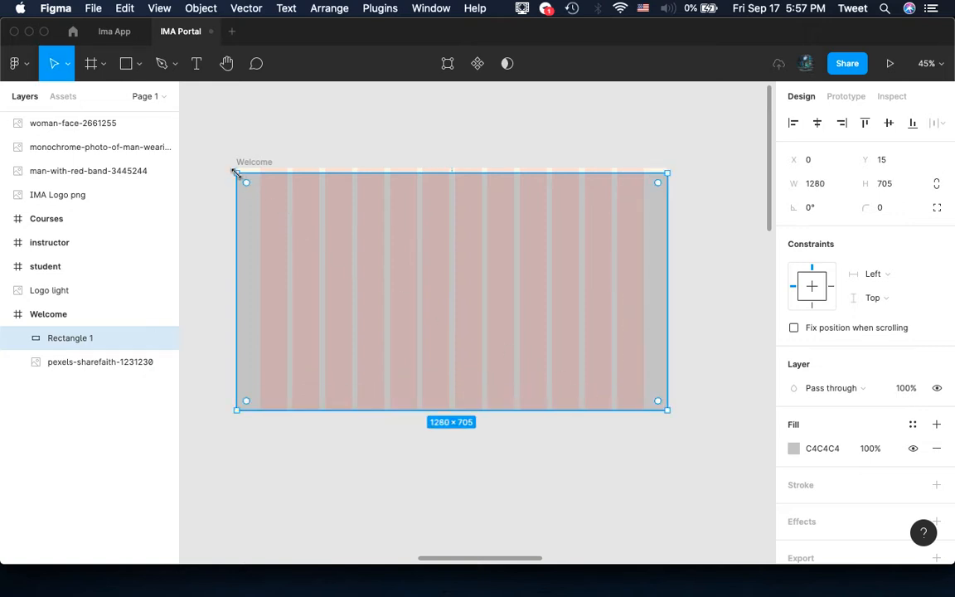
{"action": "left_click_drag", "start_coordinate": [236, 174], "coordinate": [237, 168]}
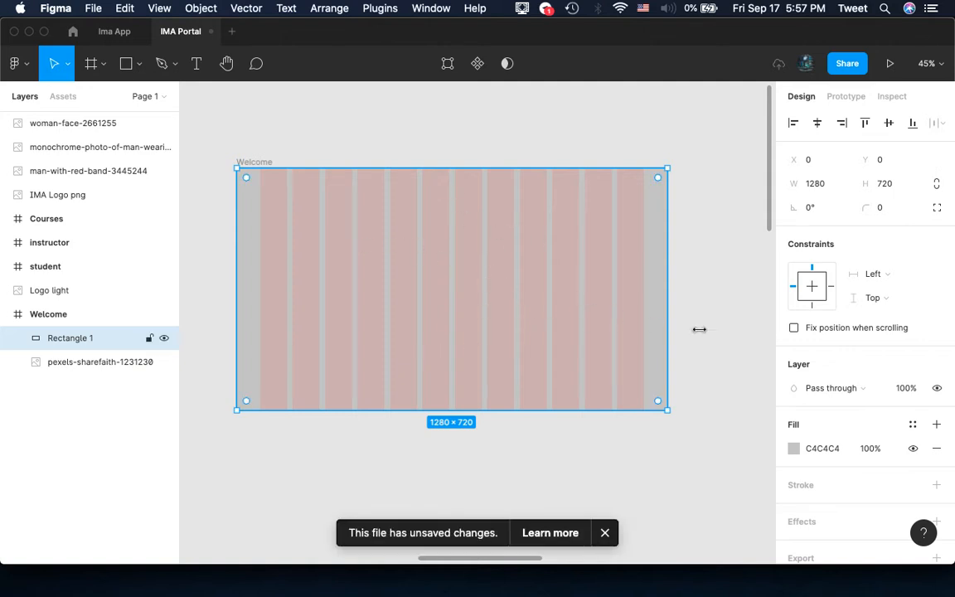
Set the grey overlay rectangle's fill opacity to 75%
{"action": "left_click", "coordinate": [874, 451]}
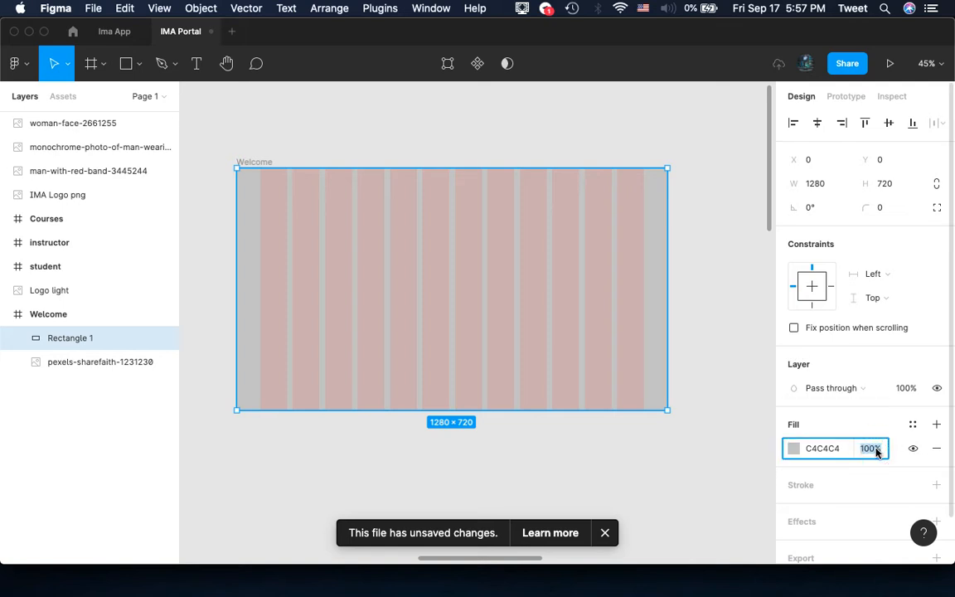
{"action": "type", "text": "75"}
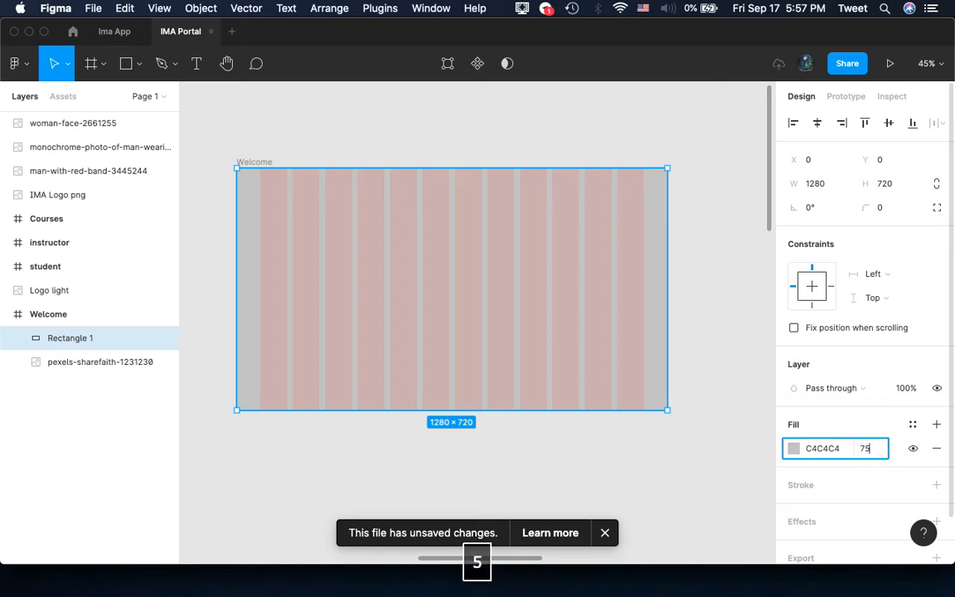
{"action": "key", "text": "Return"}
Move the IMA Logo png from below the Welcome frame to just above it
{"action": "scroll", "coordinate": [842, 491], "scroll_direction": "down", "scroll_amount": 2}
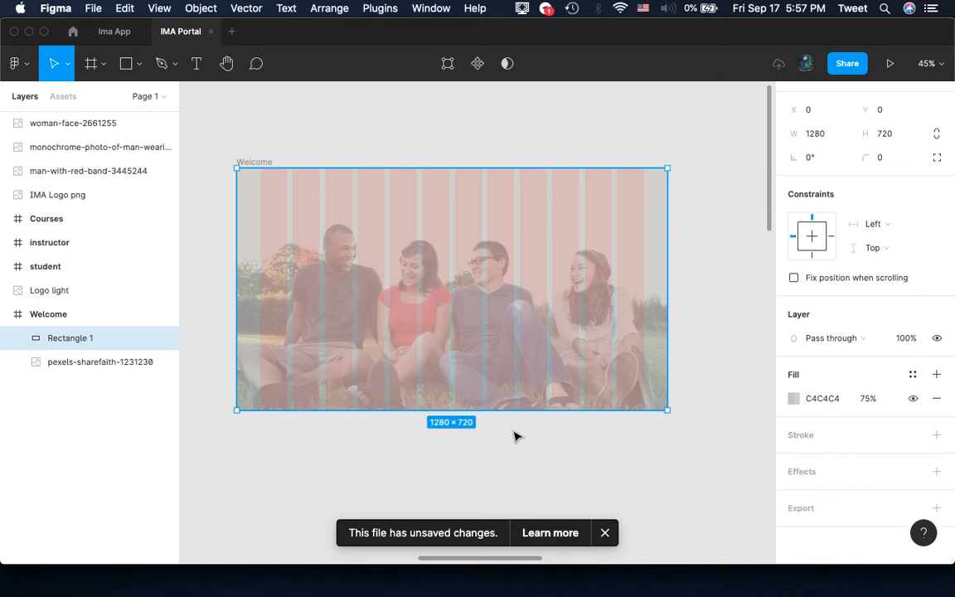
{"action": "scroll", "coordinate": [515, 437], "scroll_direction": "down", "scroll_amount": 1}
{"action": "scroll", "coordinate": [515, 437], "scroll_direction": "down", "scroll_amount": 3}
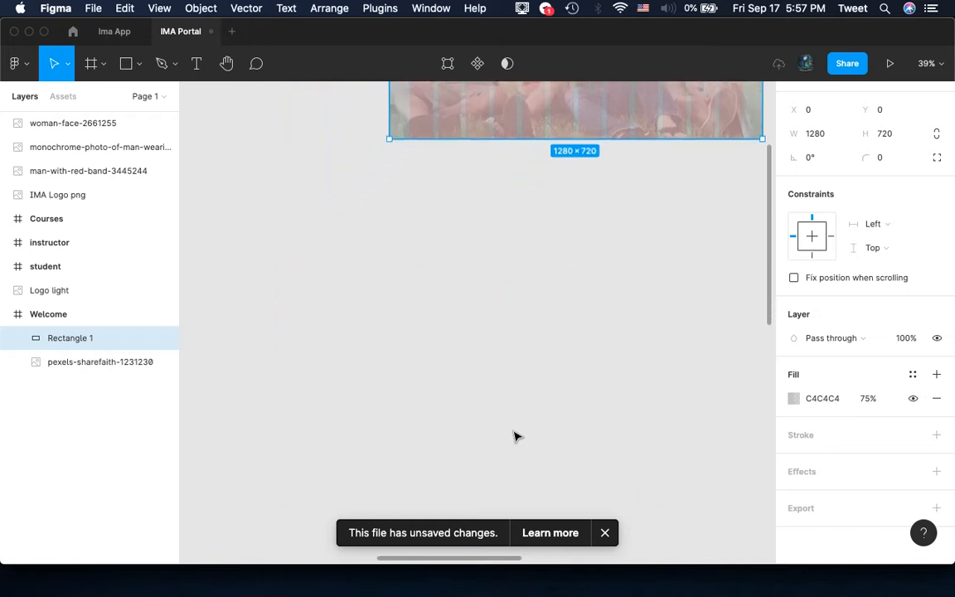
{"action": "scroll", "coordinate": [515, 437], "scroll_direction": "down", "scroll_amount": 4}
{"action": "scroll", "coordinate": [514, 437], "scroll_direction": "down", "scroll_amount": 2}
{"action": "scroll", "coordinate": [515, 437], "scroll_direction": "down", "scroll_amount": 3}
{"action": "scroll", "coordinate": [515, 437], "scroll_direction": "down", "scroll_amount": 3}
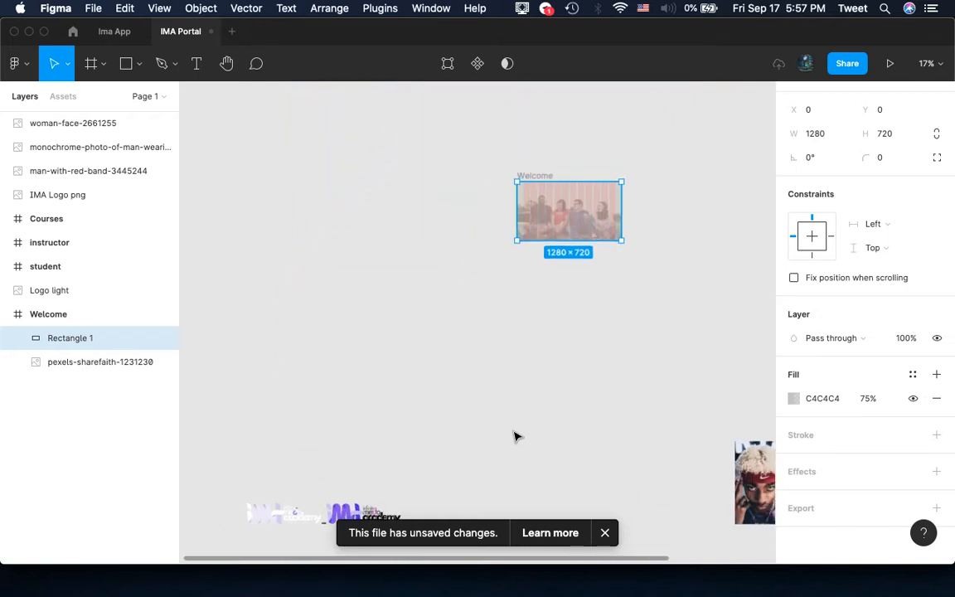
{"action": "left_click_drag", "start_coordinate": [337, 516], "coordinate": [533, 138]}
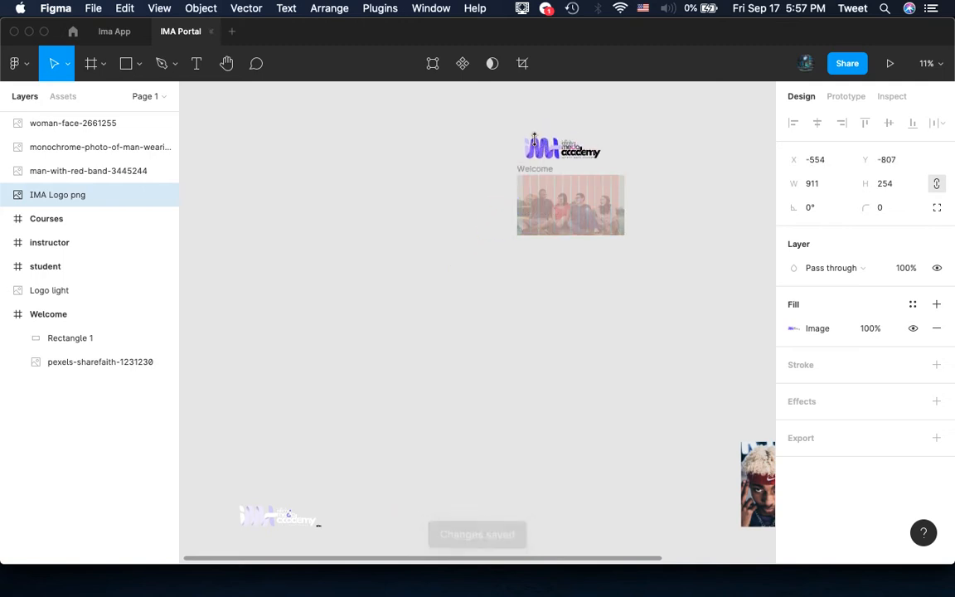
{"action": "scroll", "coordinate": [550, 205], "scroll_direction": "up", "scroll_amount": 5}
{"action": "scroll", "coordinate": [546, 205], "scroll_direction": "up", "scroll_amount": 2}
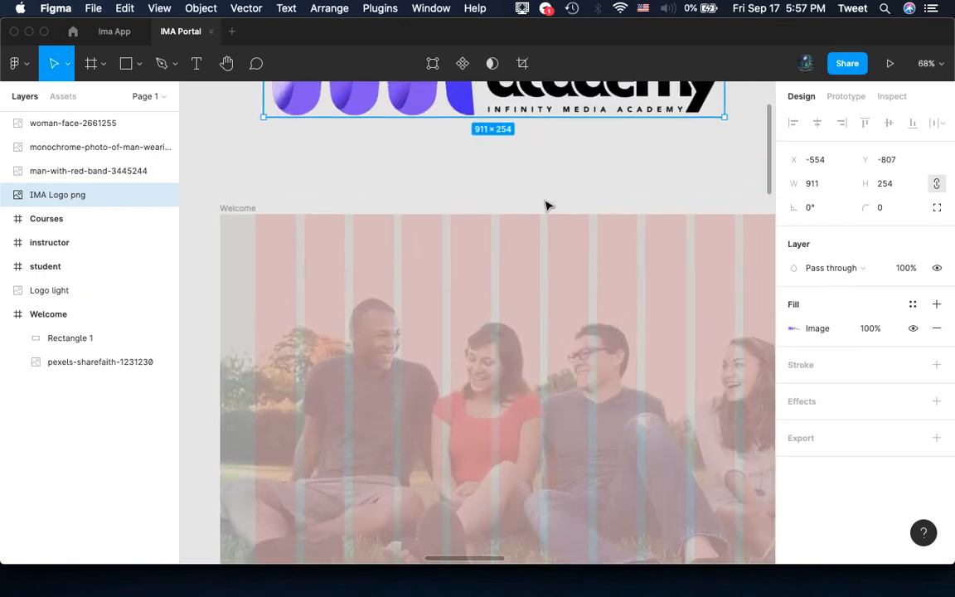
{"action": "scroll", "coordinate": [546, 205], "scroll_direction": "down", "scroll_amount": 3}
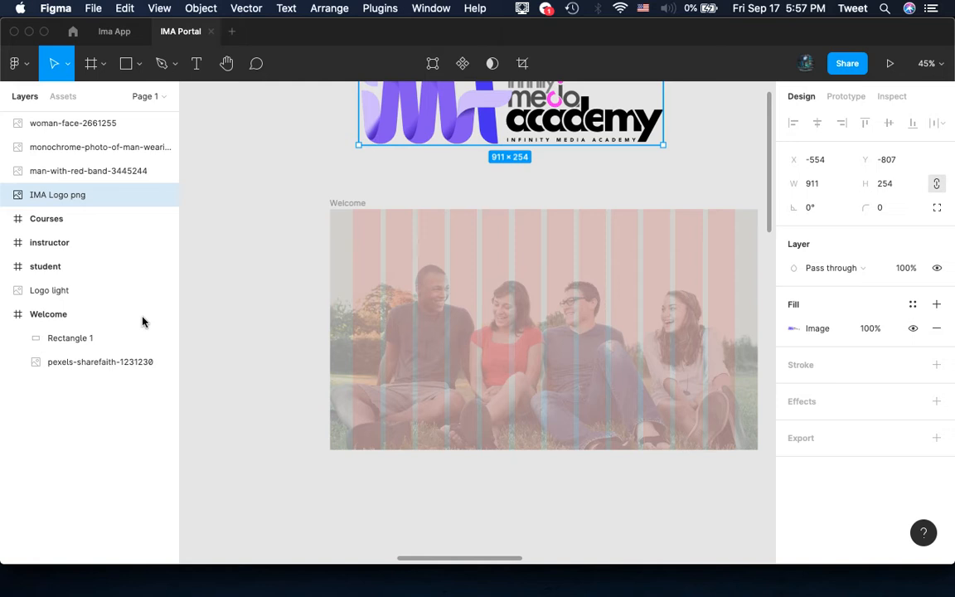
Recolour the overlay rectangle with the purple 8151F6 sampled from the IMA logo
{"action": "left_click", "coordinate": [88, 339]}
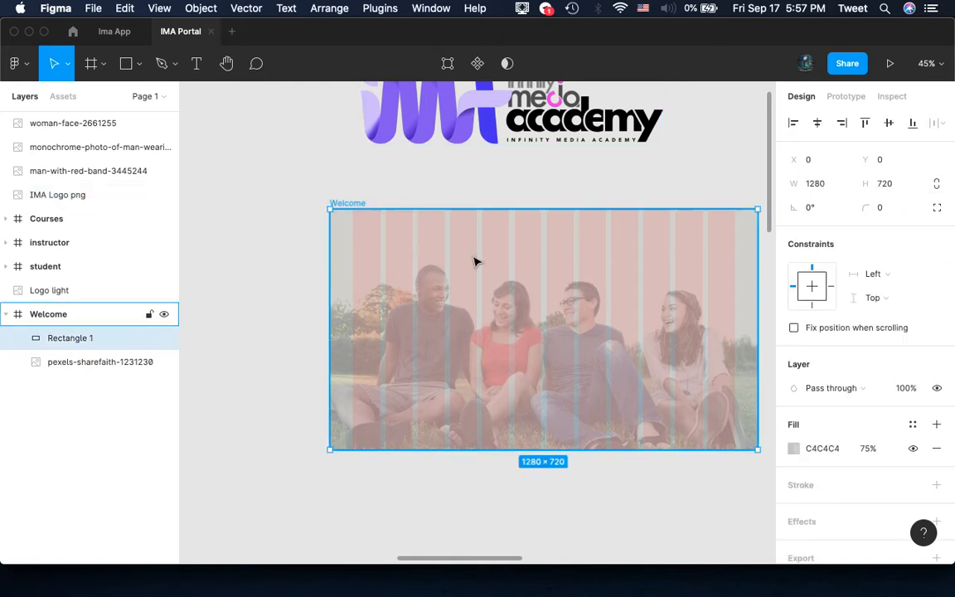
{"action": "left_click", "coordinate": [794, 448]}
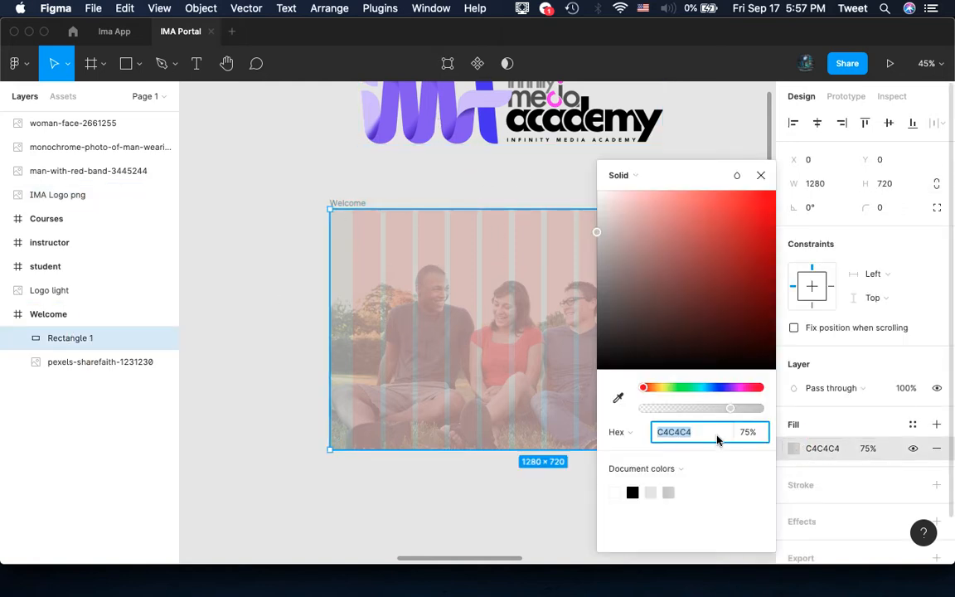
{"action": "left_click", "coordinate": [618, 399]}
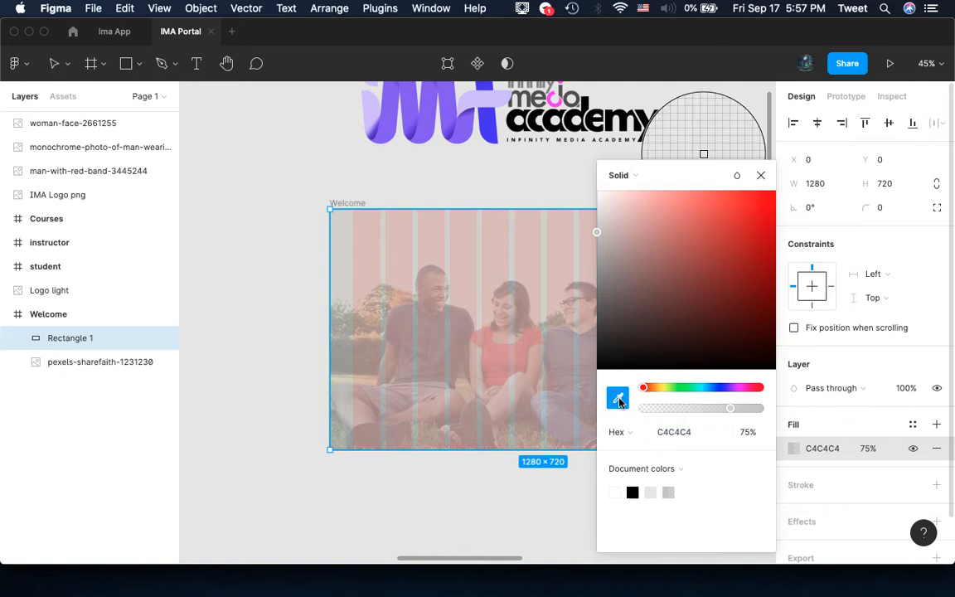
{"action": "left_click", "coordinate": [425, 137]}
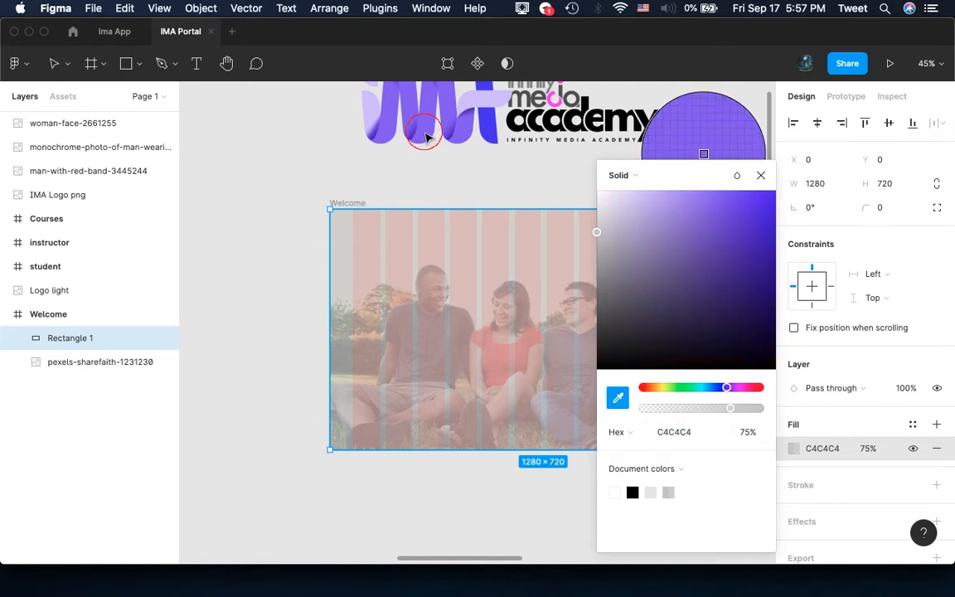
{"action": "left_click", "coordinate": [425, 137]}
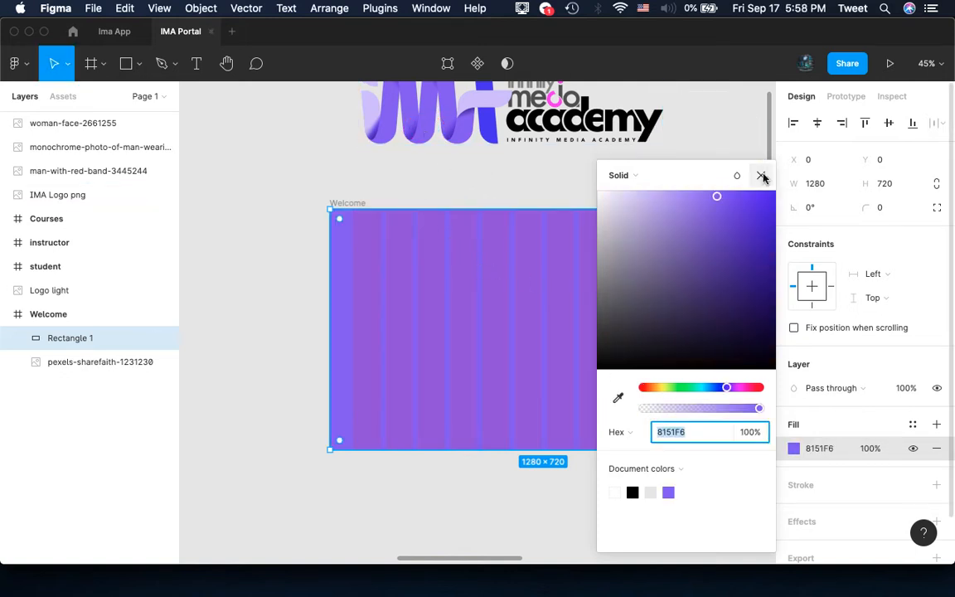
{"action": "left_click", "coordinate": [761, 176]}
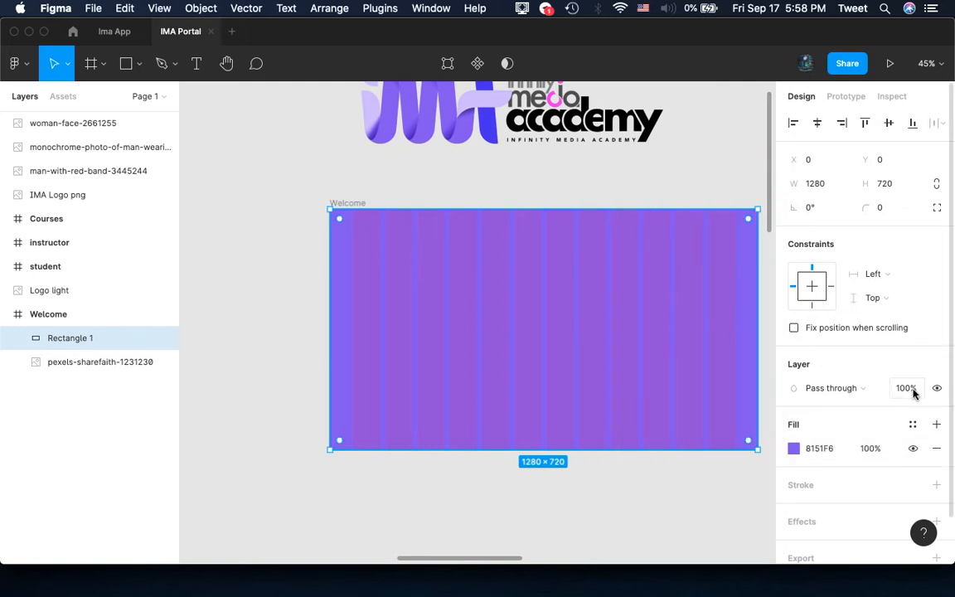
Set the purple overlay's fill opacity to 75%
{"action": "left_click", "coordinate": [870, 451]}
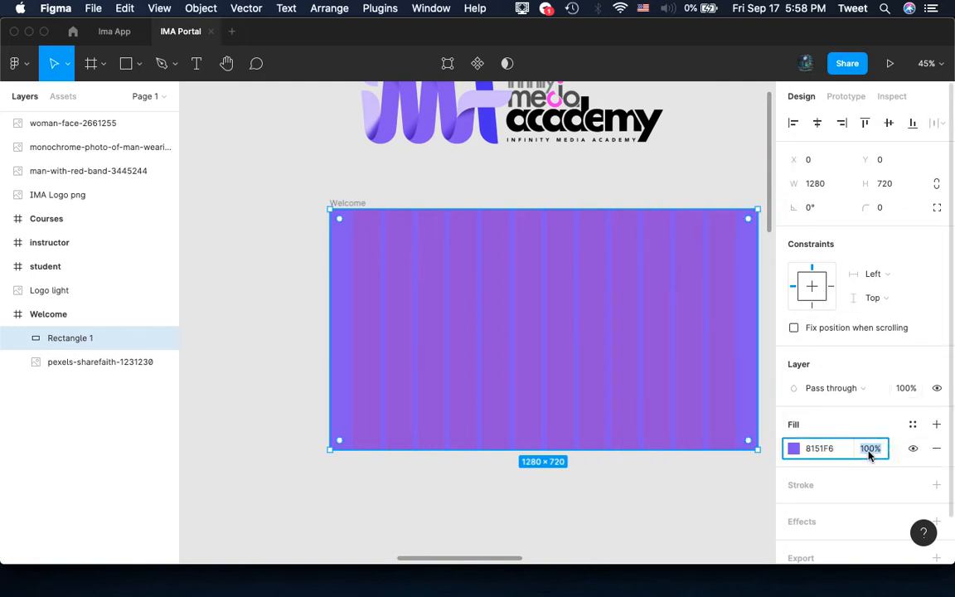
{"action": "type", "text": "75"}
{"action": "key", "text": "Return"}
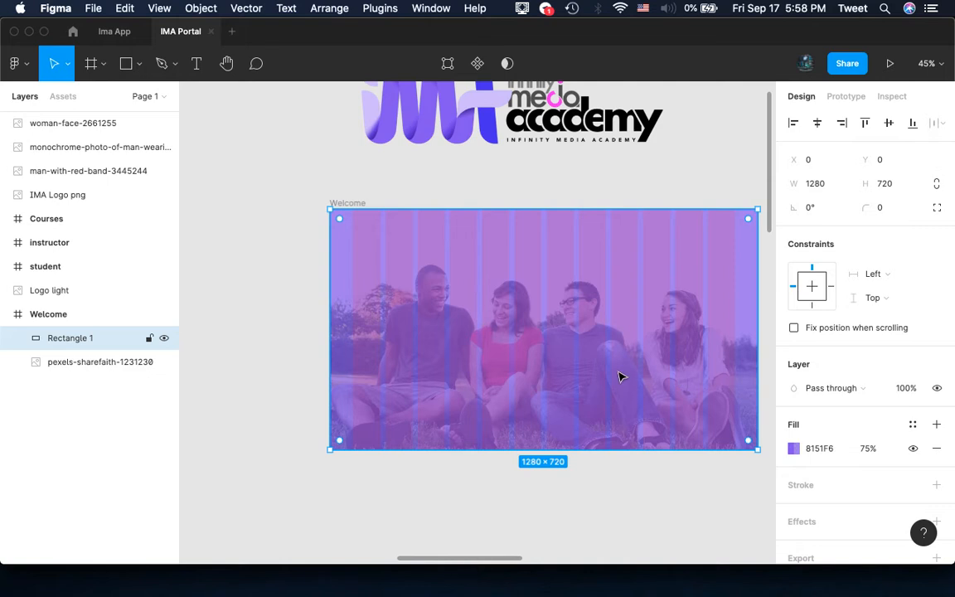
Add an effect to the overlay rectangle and change its type to Background blur
{"action": "scroll", "coordinate": [618, 378], "scroll_direction": "right", "scroll_amount": 3}
{"action": "scroll", "coordinate": [620, 375], "scroll_direction": "up", "scroll_amount": 1}
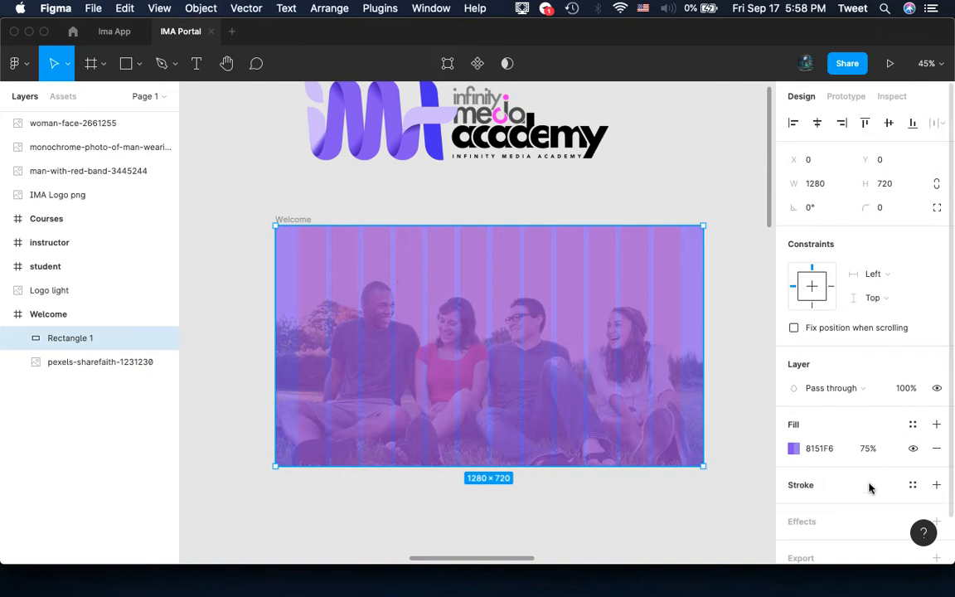
{"action": "scroll", "coordinate": [867, 486], "scroll_direction": "down", "scroll_amount": 2}
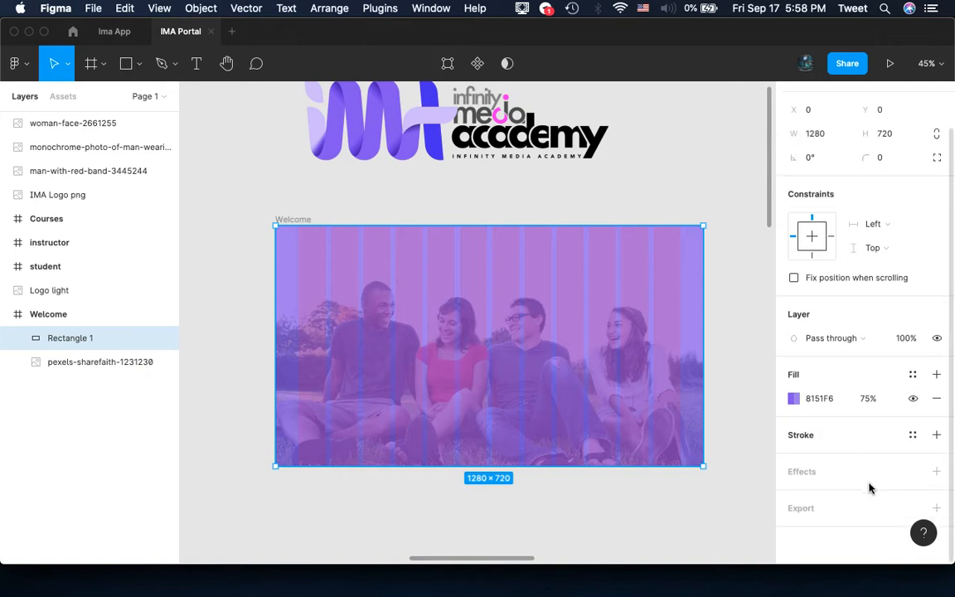
{"action": "left_click", "coordinate": [803, 472]}
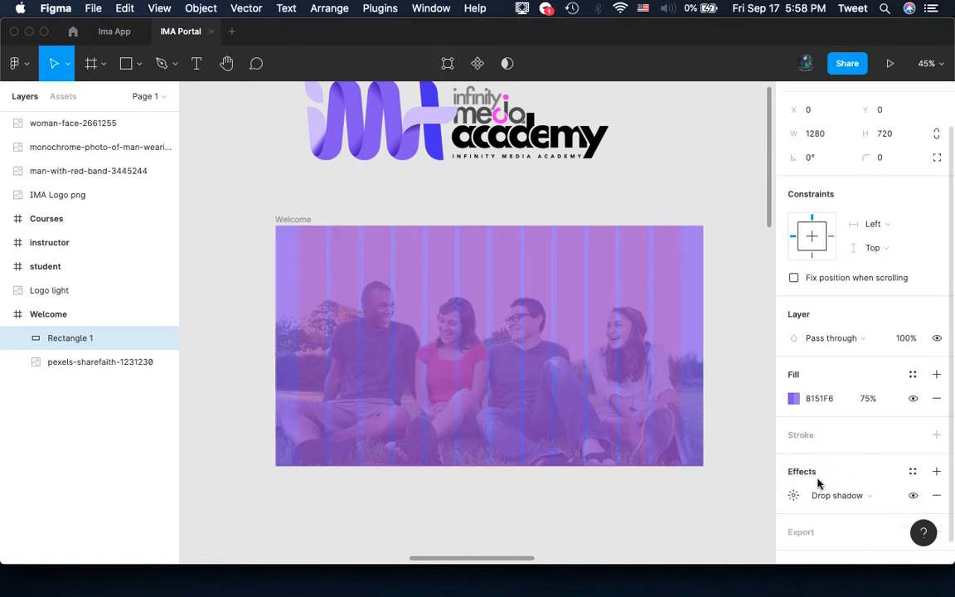
{"action": "left_click", "coordinate": [860, 496]}
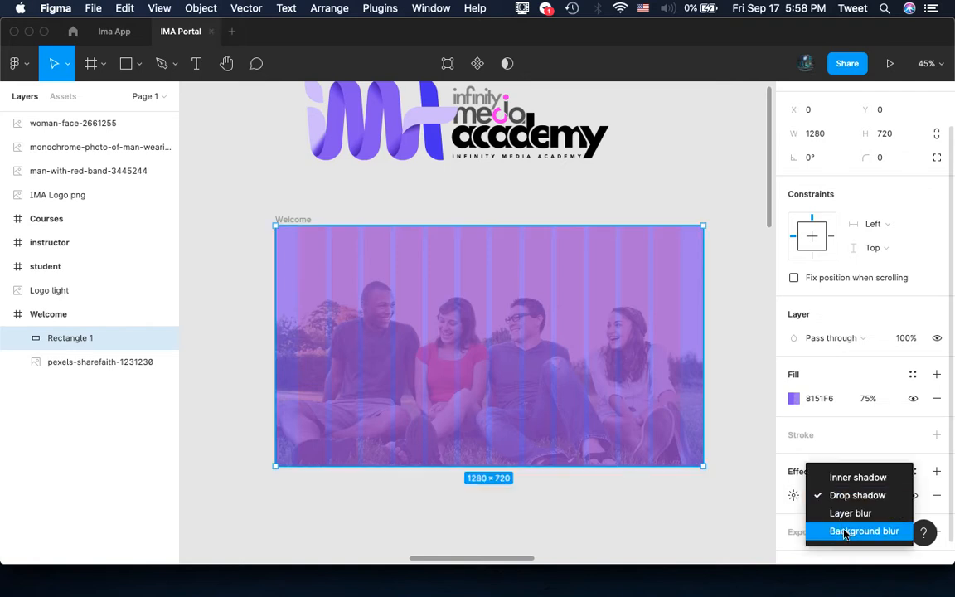
{"action": "left_click", "coordinate": [845, 532]}
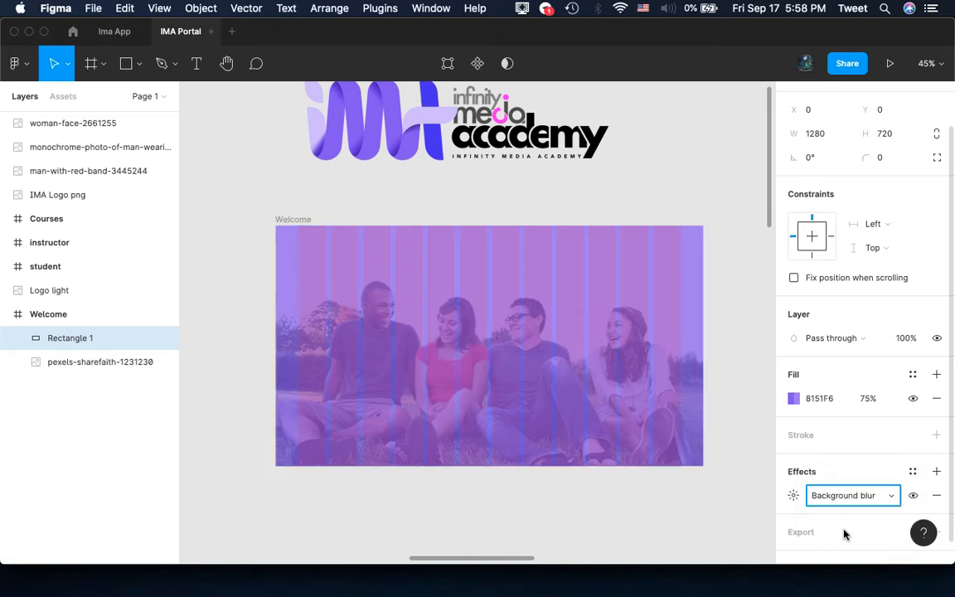
Set the overlay's background blur amount to 65 and close the effect settings
{"action": "left_click", "coordinate": [794, 498]}
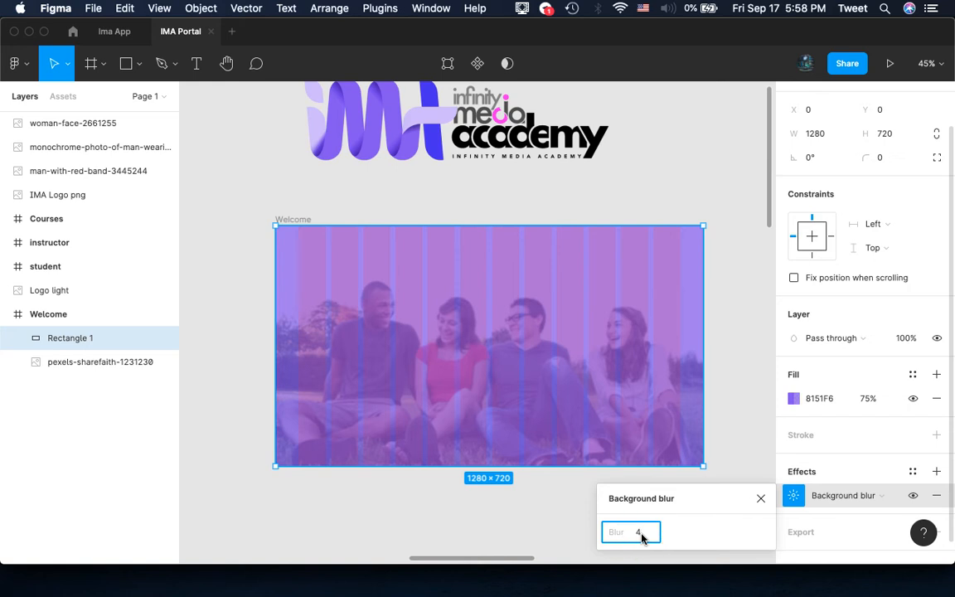
{"action": "key", "text": "Up"}
{"action": "key", "text": "Up"}
{"action": "key", "text": "Up"}
{"action": "key", "text": "Up"}
{"action": "key", "text": "Up"}
{"action": "key", "text": "Up"}
{"action": "key", "text": "Up"}
{"action": "key", "text": "Up"}
{"action": "key", "text": "Up"}
{"action": "key", "text": "Up"}
{"action": "key", "text": "Up"}
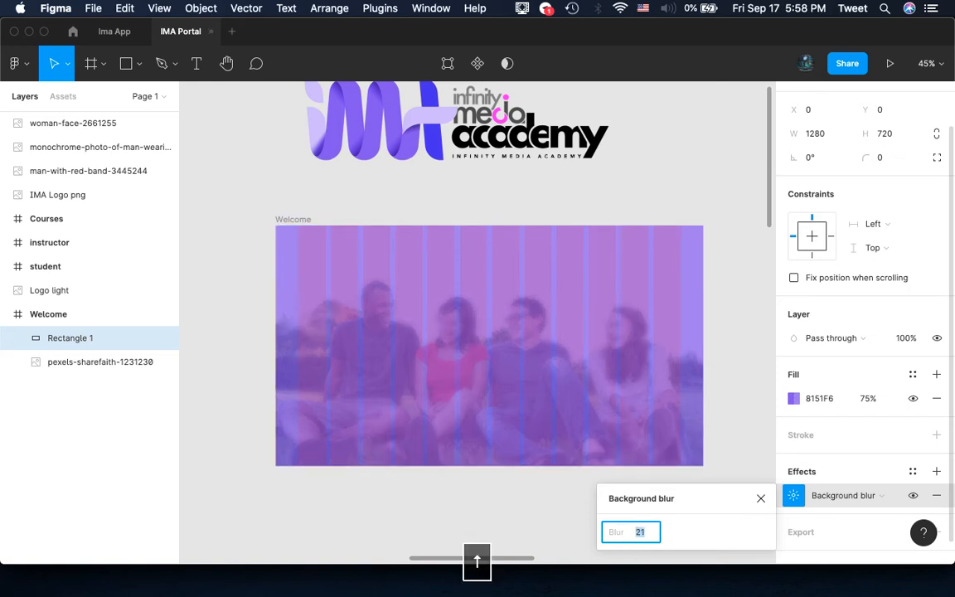
{"action": "key", "text": "Up"}
{"action": "key", "text": "Up"}
{"action": "key", "text": "Up"}
{"action": "key", "text": "Up"}
{"action": "key", "text": "Up"}
{"action": "key", "text": "Up"}
{"action": "key", "text": "Up"}
{"action": "key", "text": "Up"}
{"action": "key", "text": "Up"}
{"action": "key", "text": "Up"}
{"action": "key", "text": "Up"}
{"action": "key", "text": "Up"}
{"action": "key", "text": "Up"}
{"action": "key", "text": "Up"}
{"action": "key", "text": "Up"}
{"action": "key", "text": "Up"}
{"action": "key", "text": "Up"}
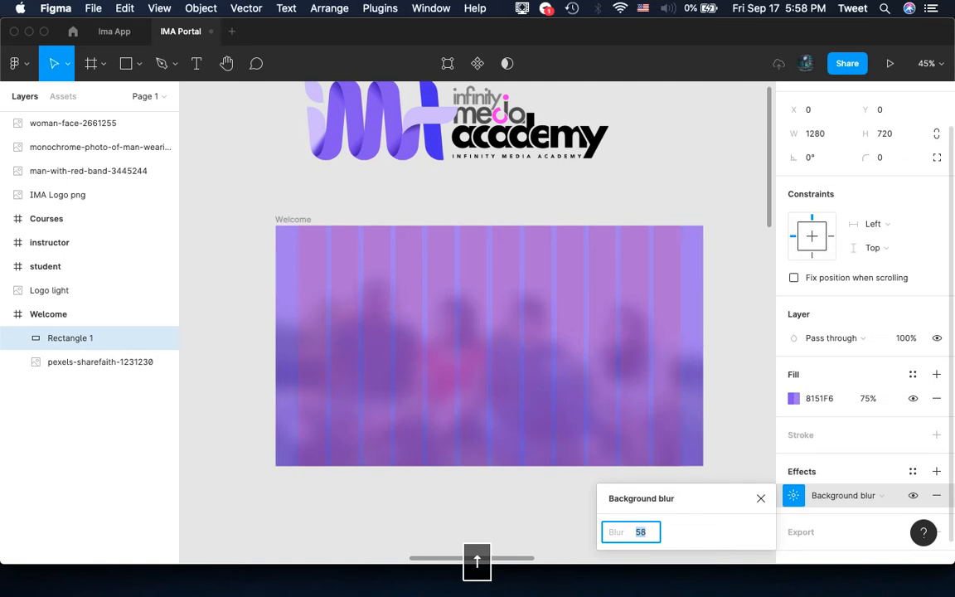
{"action": "key", "text": "Up"}
{"action": "key", "text": "Up"}
{"action": "key", "text": "Up"}
{"action": "key", "text": "Return"}
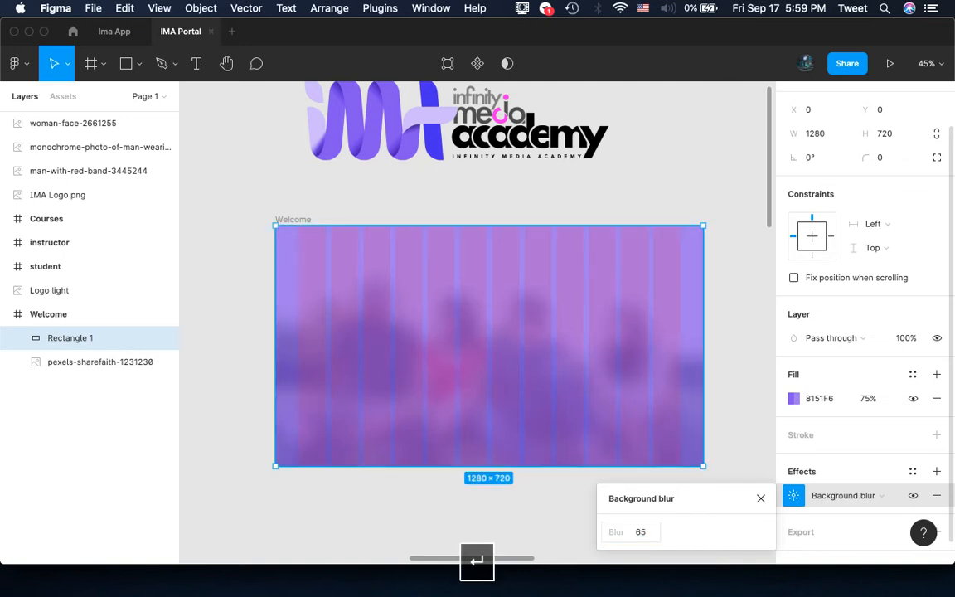
{"action": "left_click", "coordinate": [759, 498]}
Add the heading text "Welcome to Infinity Media Academy" in the upper part of the Welcome frame
{"action": "scroll", "coordinate": [471, 358], "scroll_direction": "up", "scroll_amount": 2}
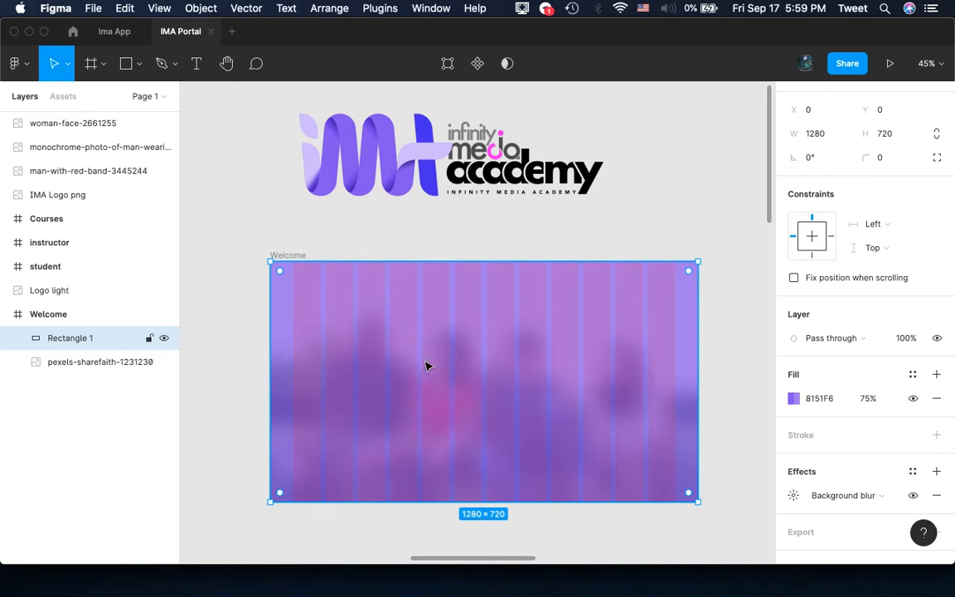
{"action": "left_click", "coordinate": [199, 67]}
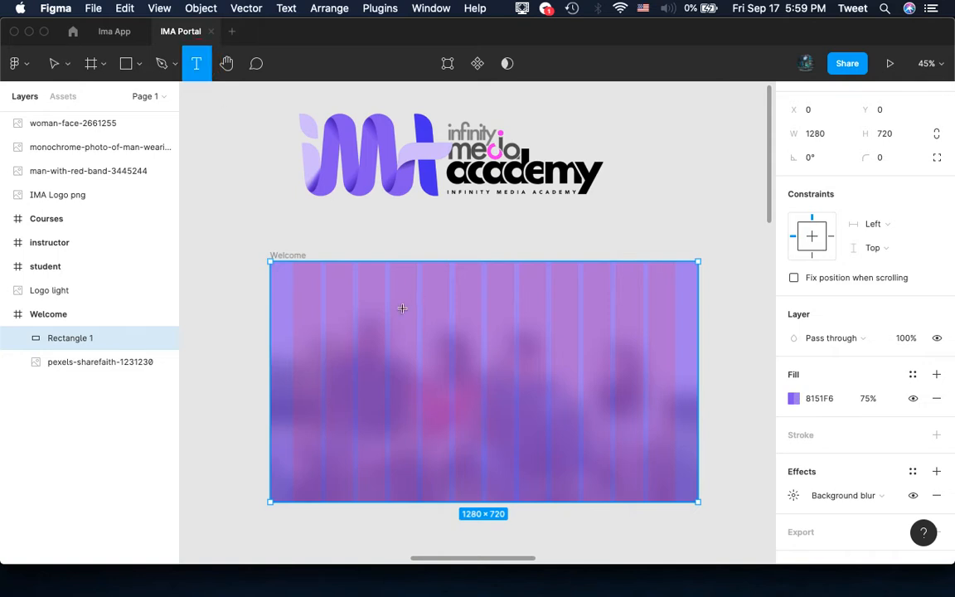
{"action": "left_click", "coordinate": [356, 309]}
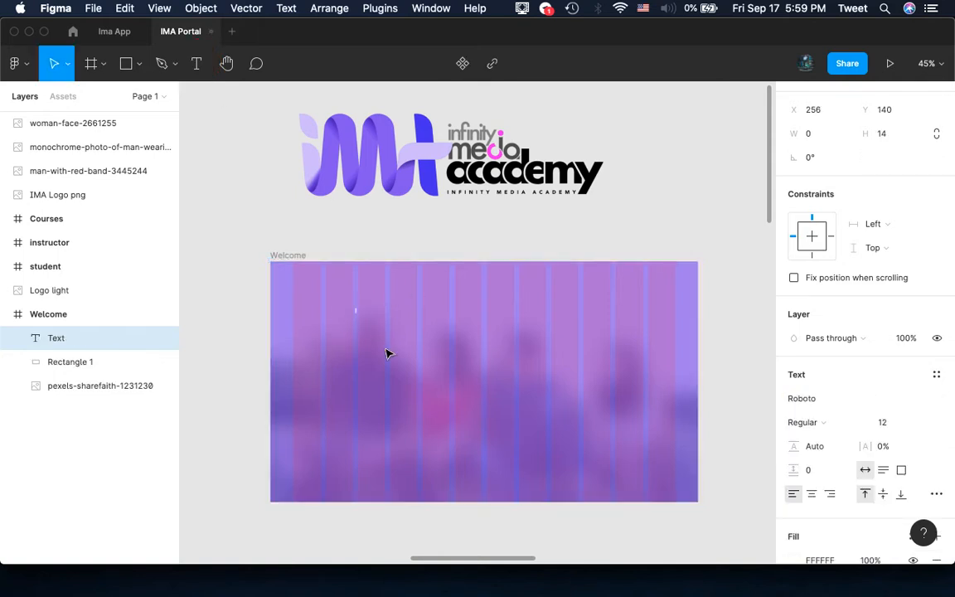
{"action": "type", "text": "W"}
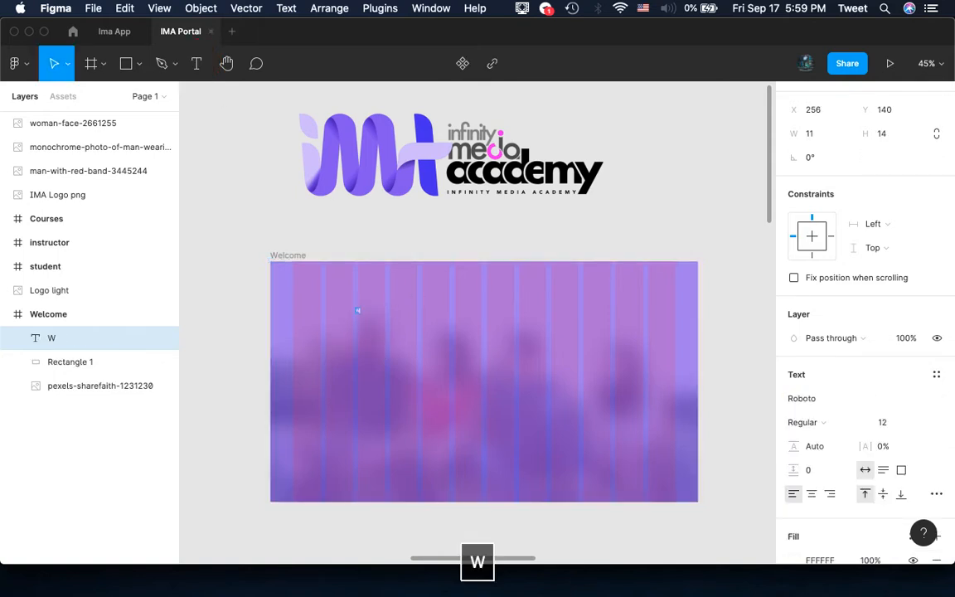
{"action": "type", "text": "elcome"}
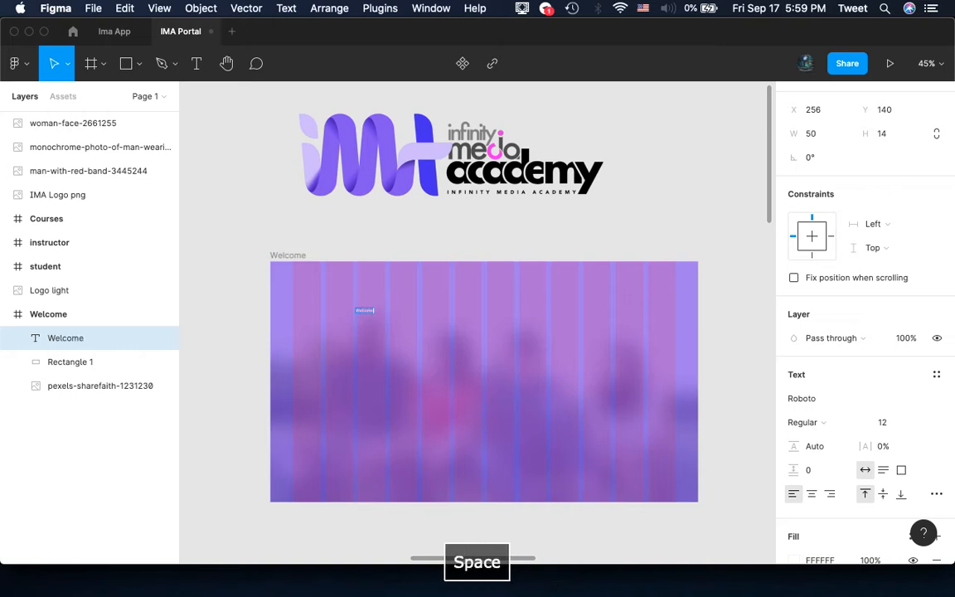
{"action": "type", "text": " to In"}
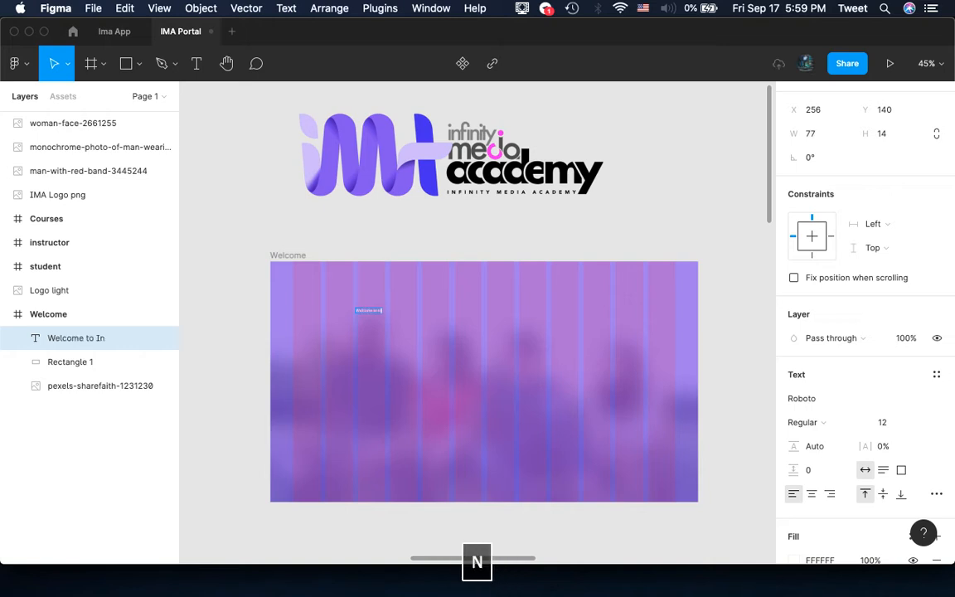
{"action": "type", "text": "finity"}
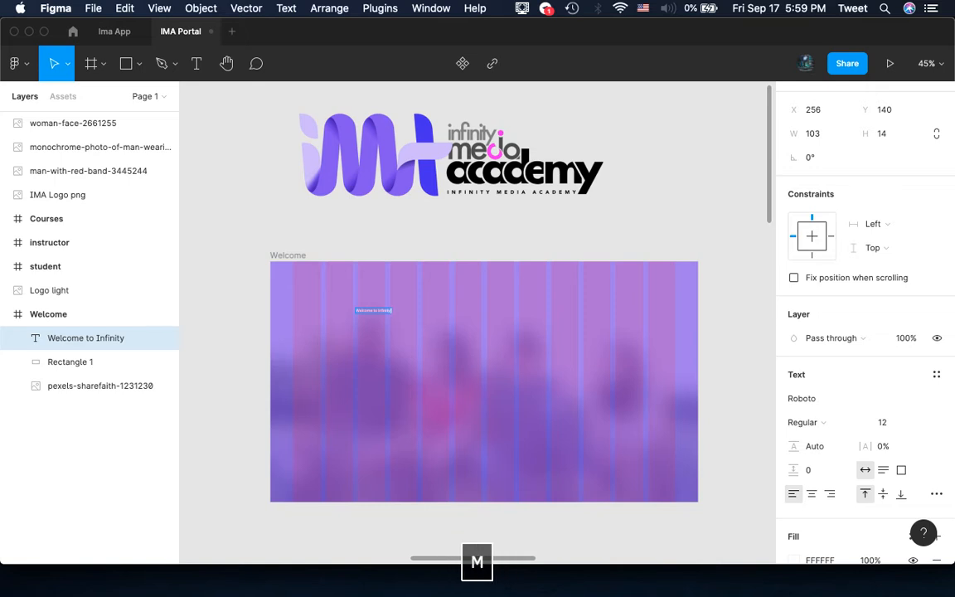
{"action": "type", "text": " Media A"}
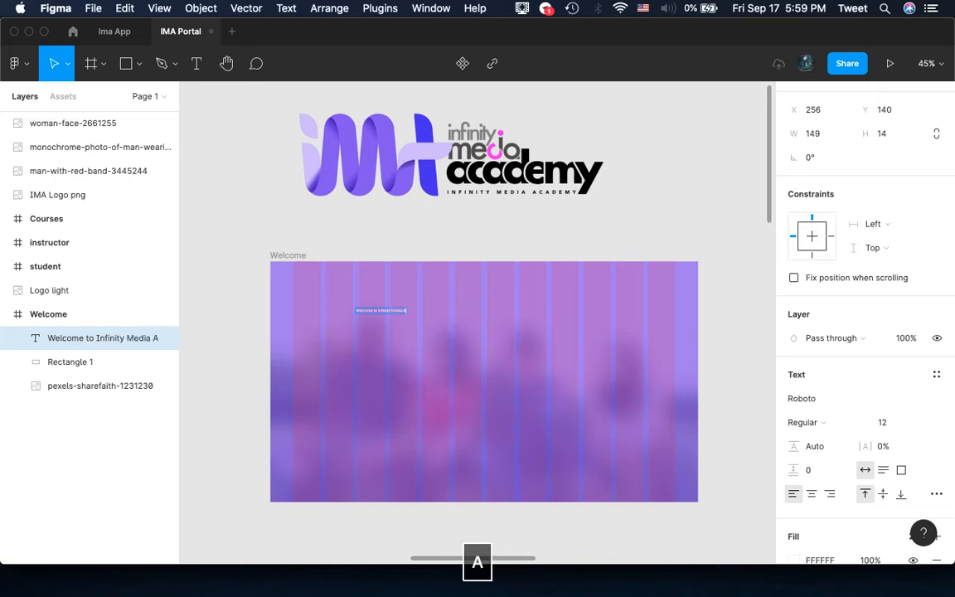
{"action": "type", "text": "cademy"}
{"action": "key", "text": "Escape"}
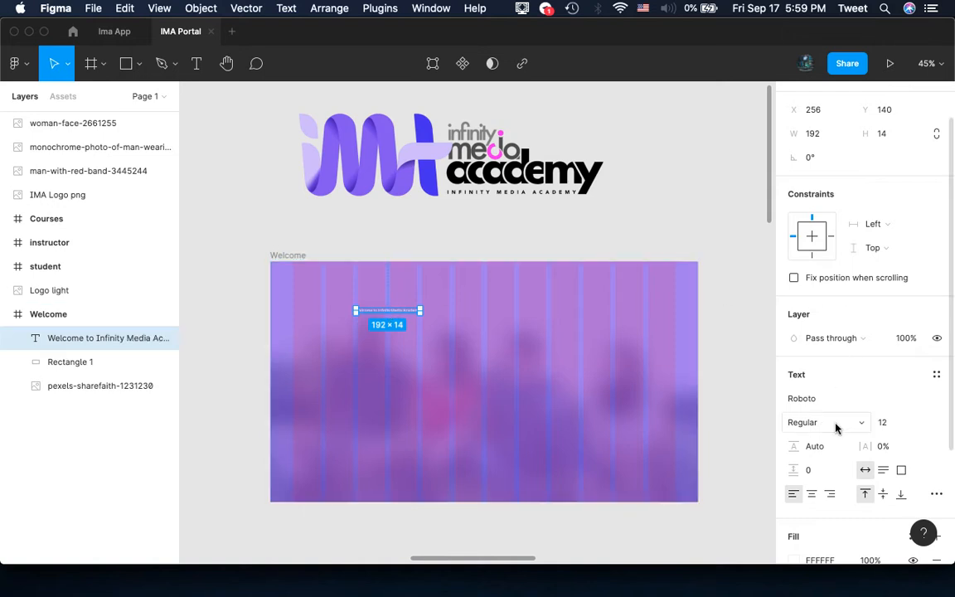
Change the heading's font to TT Commons with the Black weight
{"action": "scroll", "coordinate": [836, 427], "scroll_direction": "down", "scroll_amount": 3}
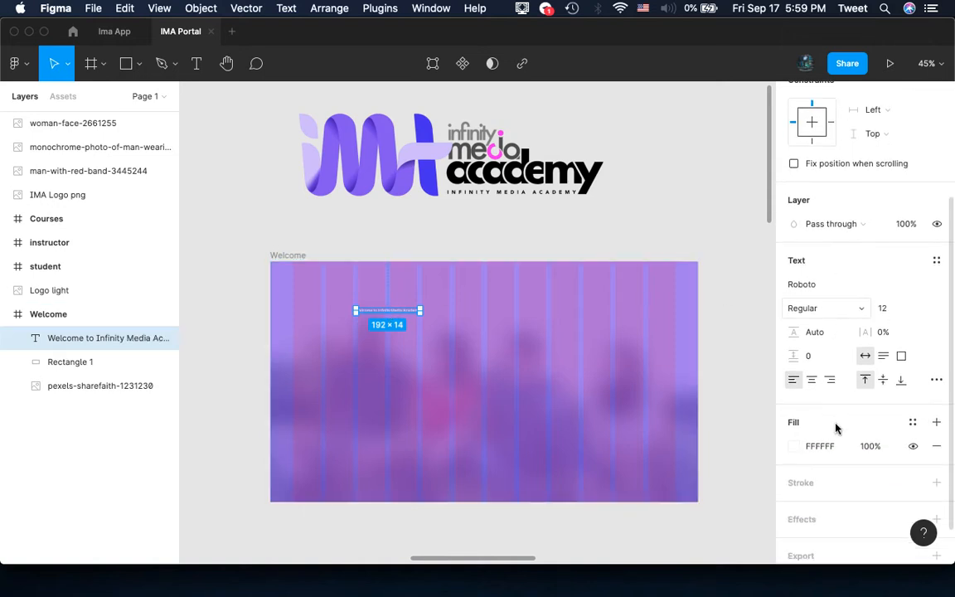
{"action": "left_click", "coordinate": [819, 286]}
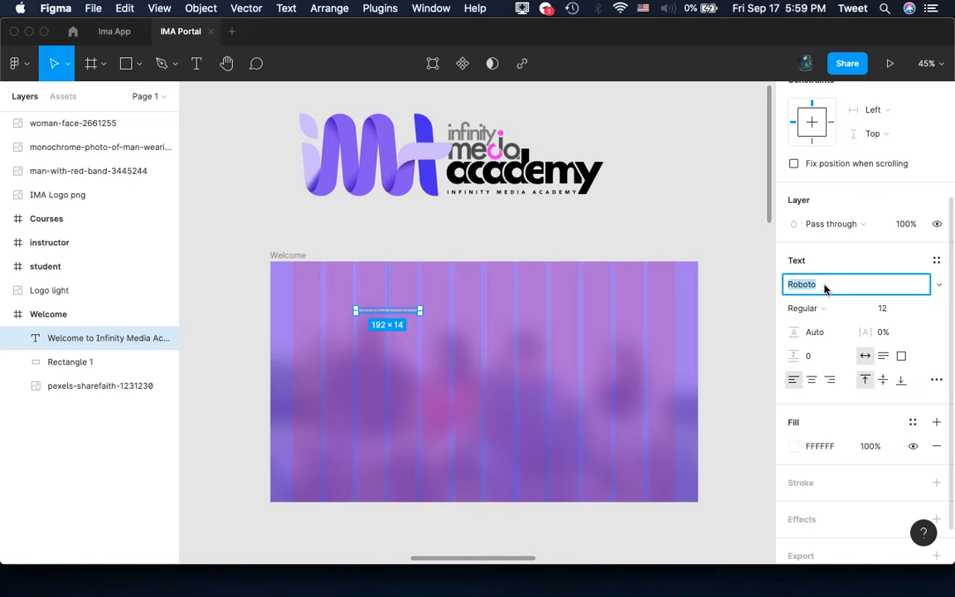
{"action": "type", "text": "TT Commons"}
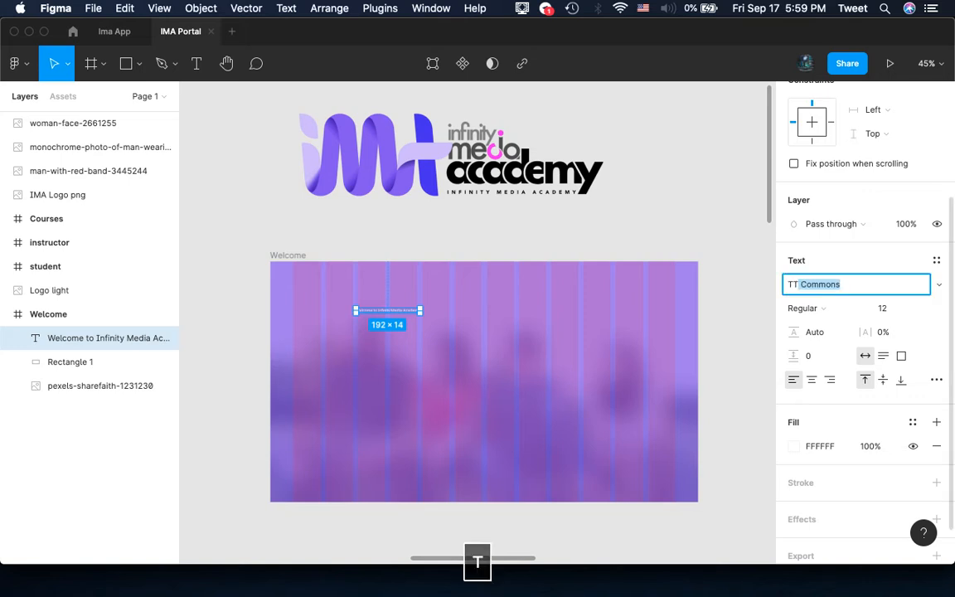
{"action": "key", "text": "Return"}
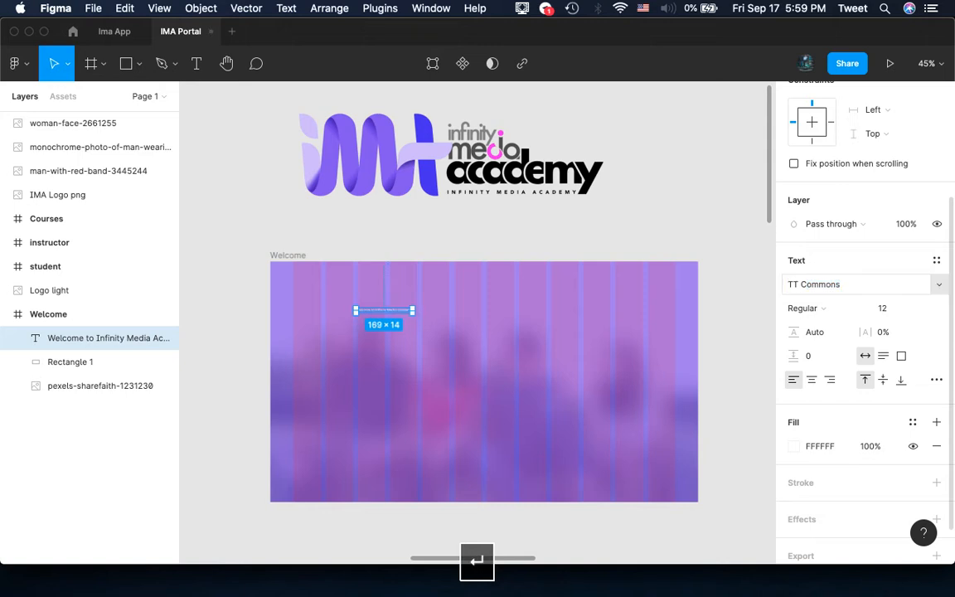
{"action": "left_click", "coordinate": [819, 308]}
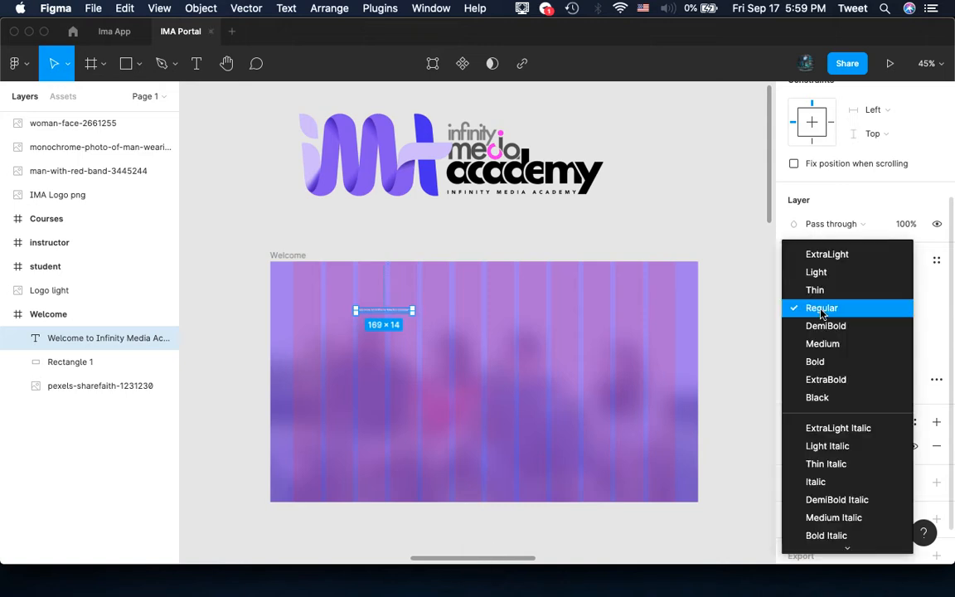
{"action": "left_click", "coordinate": [837, 401]}
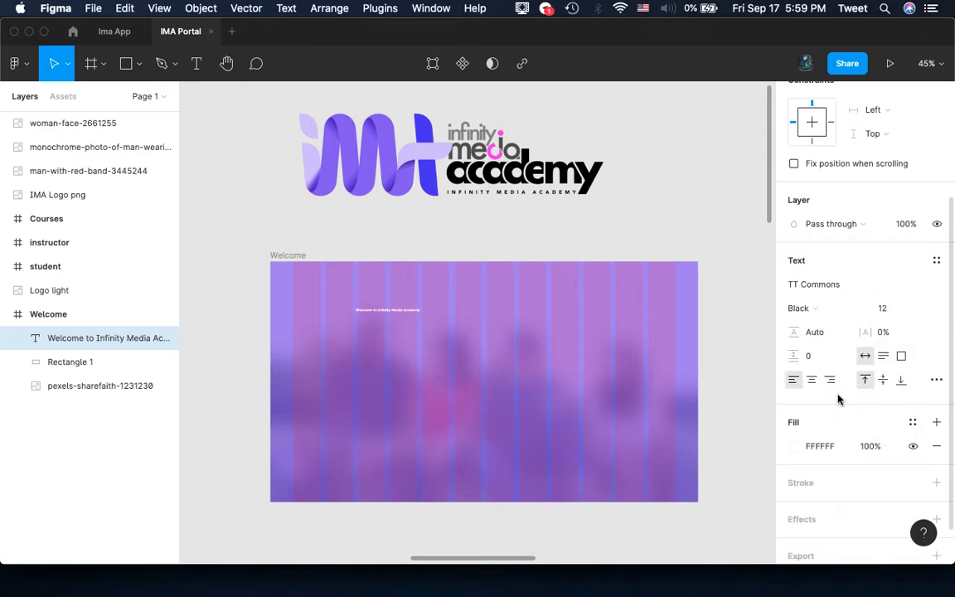
Set the heading's font size to 52
{"action": "left_click", "coordinate": [894, 309]}
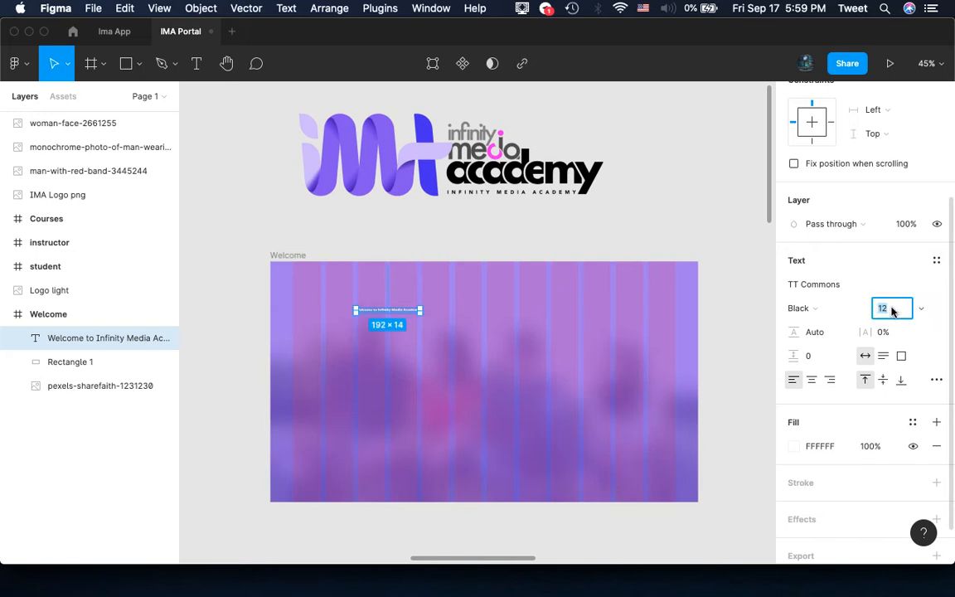
{"action": "type", "text": "52"}
{"action": "key", "text": "Return"}
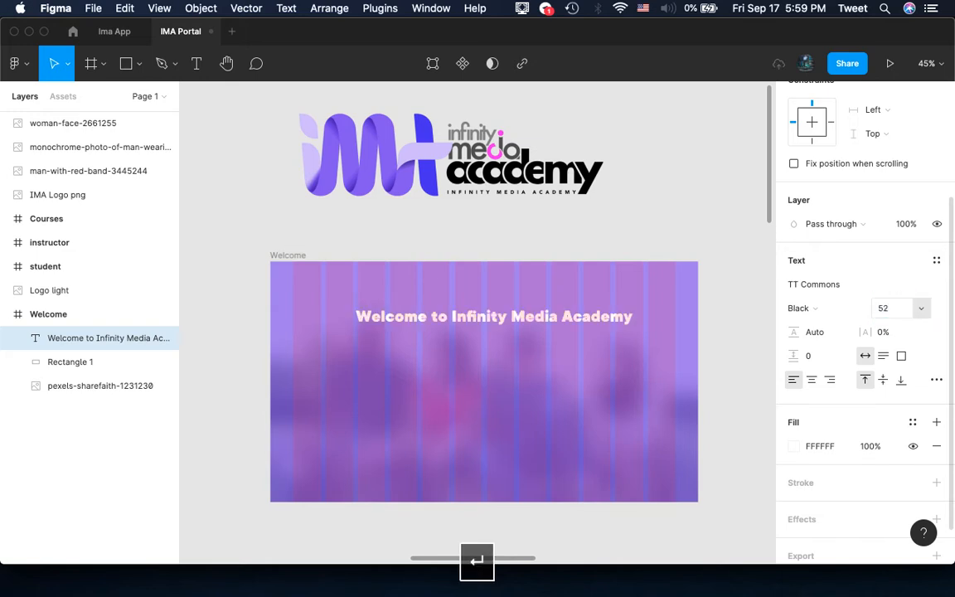
{"action": "key", "text": "super+z"}
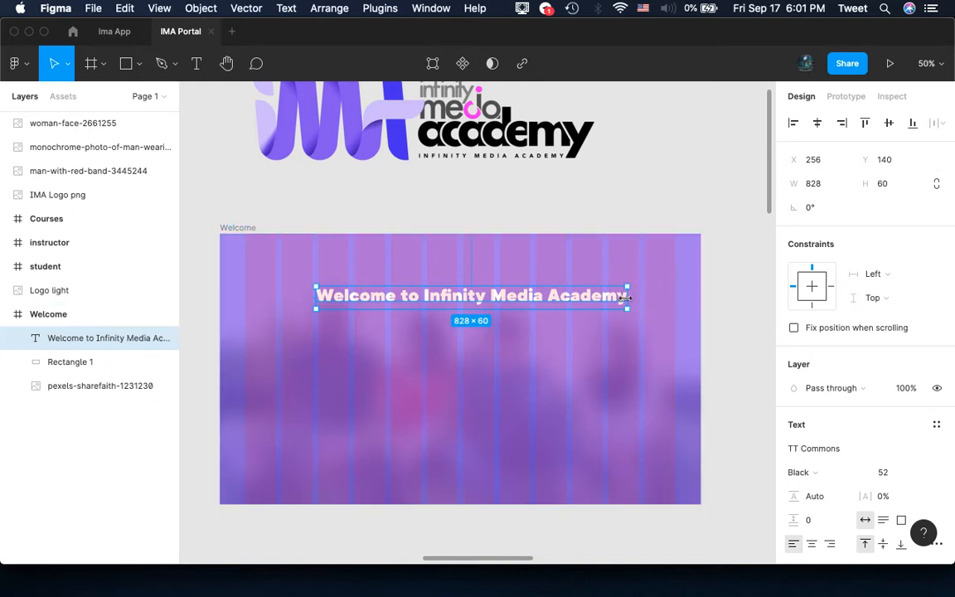
Wrap the heading onto two centred lines in a text box about 762 wide, with a line height of 48
{"action": "left_click_drag", "start_coordinate": [623, 297], "coordinate": [602, 296]}
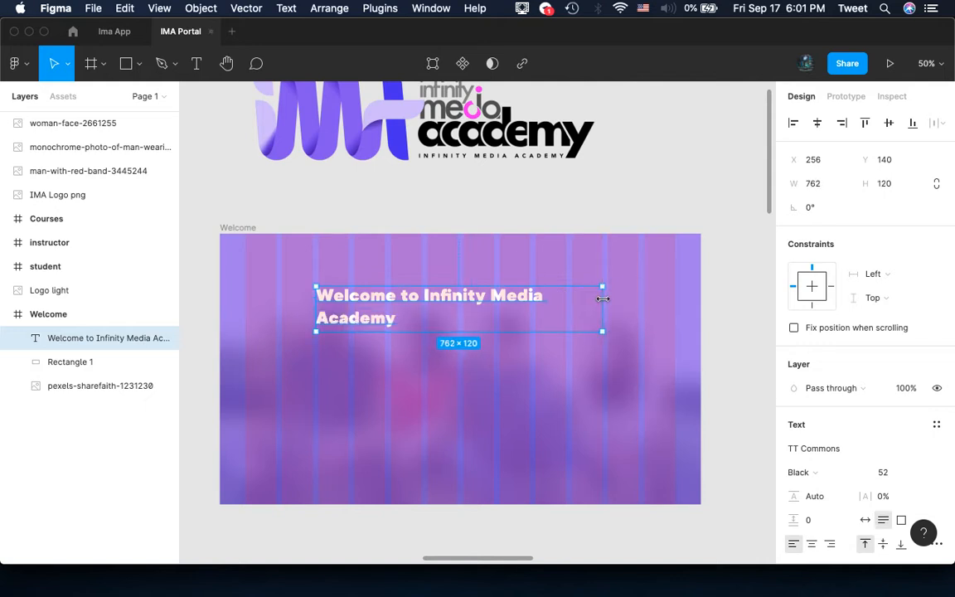
{"action": "left_click", "coordinate": [812, 544]}
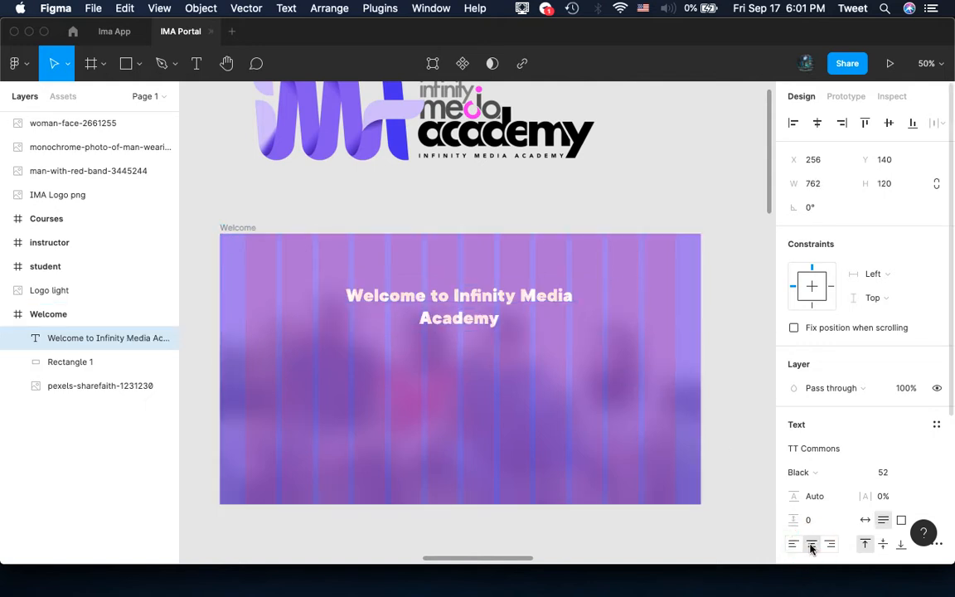
{"action": "left_click", "coordinate": [821, 502]}
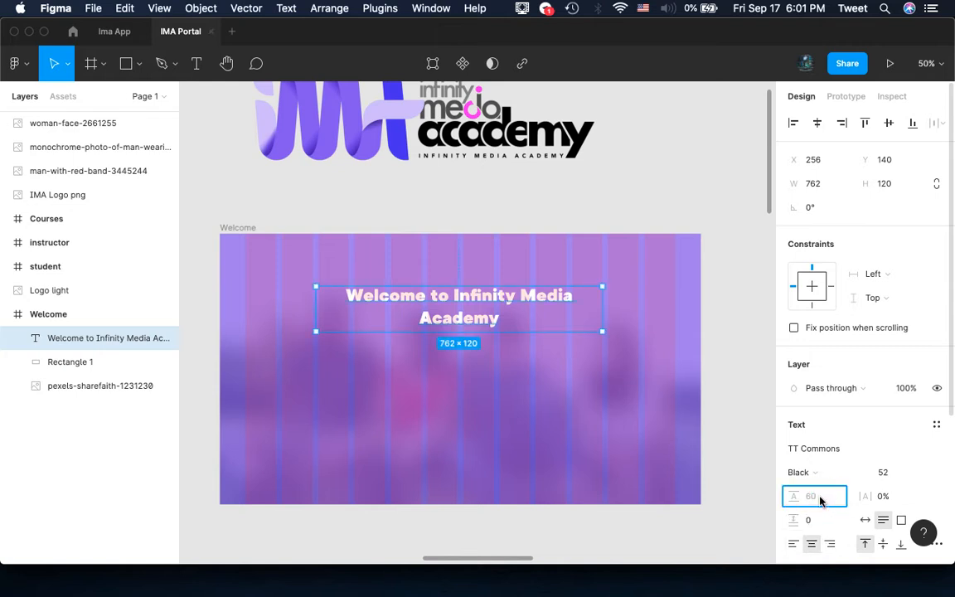
{"action": "type", "text": "48"}
{"action": "key", "text": "Return"}
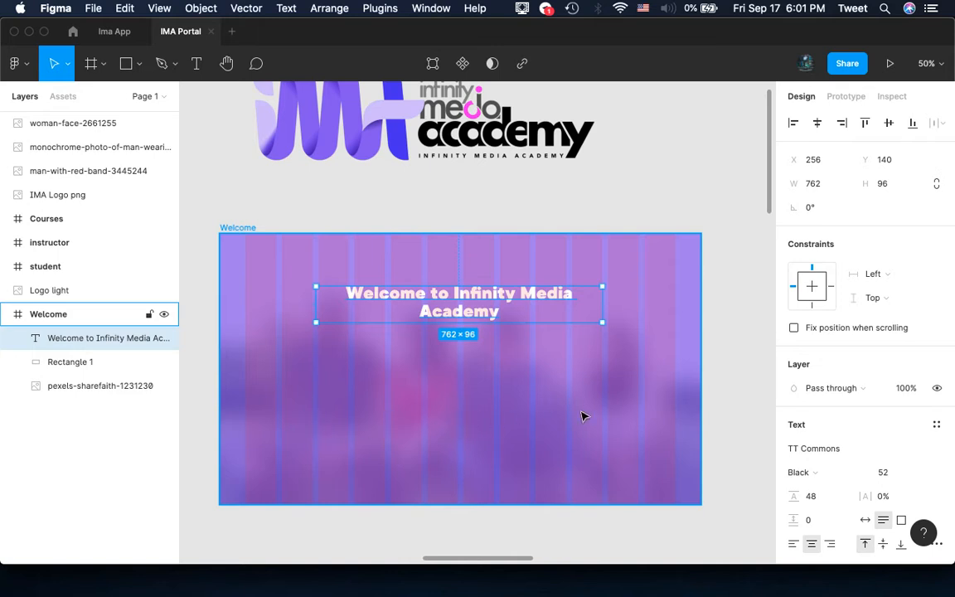
Draw a portrait rectangle about 177 × 217 below the heading, in the left half of the Welcome frame
{"action": "left_click", "coordinate": [126, 63]}
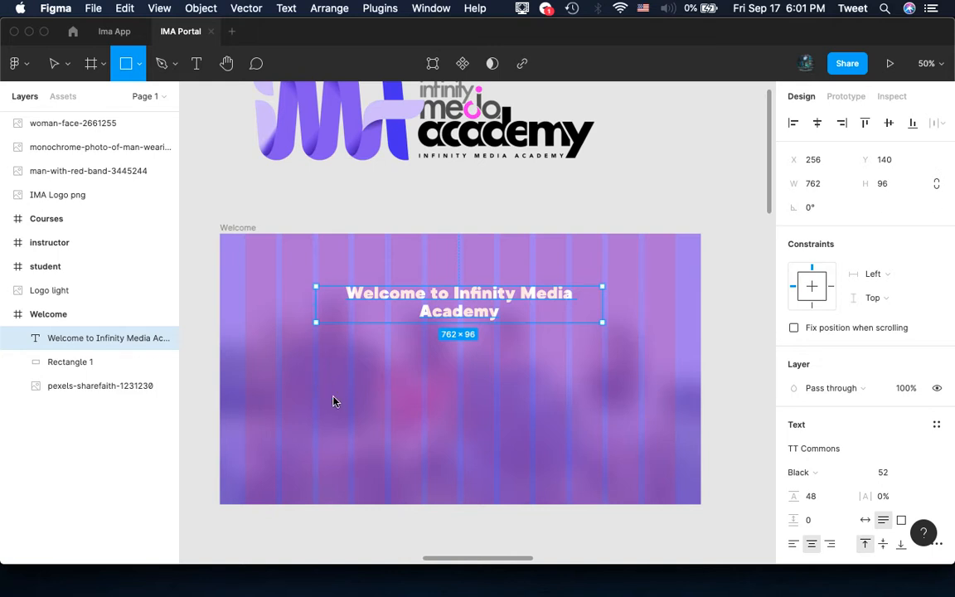
{"action": "left_click_drag", "start_coordinate": [319, 369], "coordinate": [384, 458]}
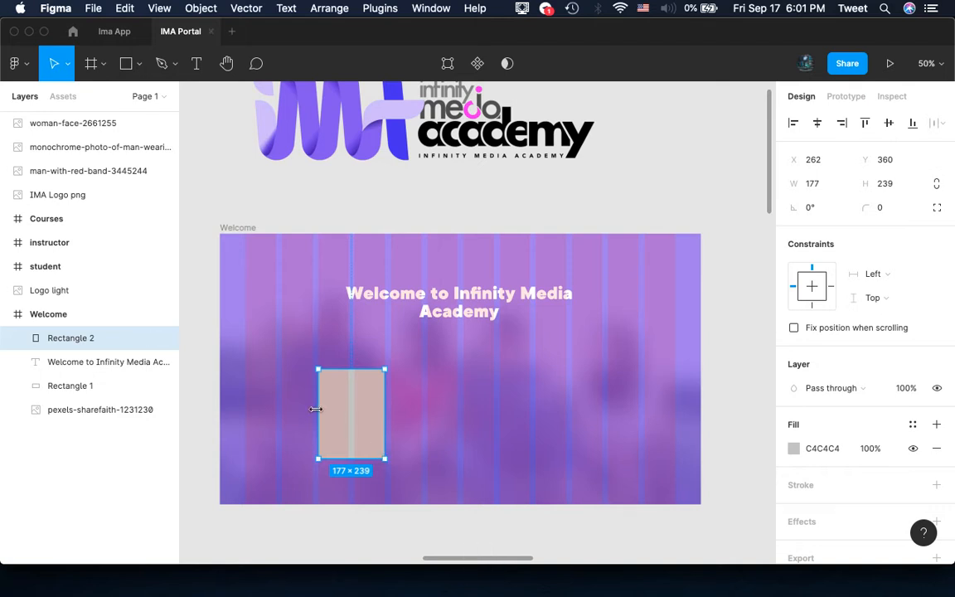
{"action": "mouse_move", "coordinate": [320, 409]}
{"action": "left_mouse_down"}
{"action": "mouse_move", "coordinate": [331, 404]}
{"action": "mouse_move", "coordinate": [317, 404]}
{"action": "left_mouse_up"}
{"action": "mouse_move", "coordinate": [347, 455]}
{"action": "left_mouse_down"}
{"action": "mouse_move", "coordinate": [348, 438]}
{"action": "mouse_move", "coordinate": [348, 450]}
{"action": "left_mouse_up"}
{"action": "scroll", "coordinate": [353, 367], "scroll_direction": "up", "scroll_amount": 1}
{"action": "scroll", "coordinate": [352, 365], "scroll_direction": "down", "scroll_amount": 2}
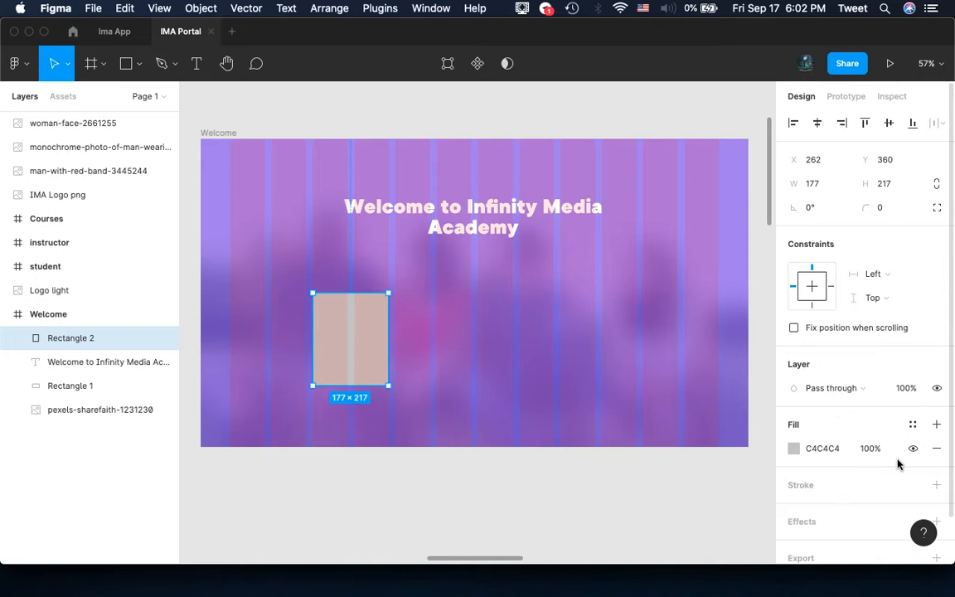
Replace the new rectangle's fill with a white FFFFFF stroke
{"action": "left_click", "coordinate": [937, 449]}
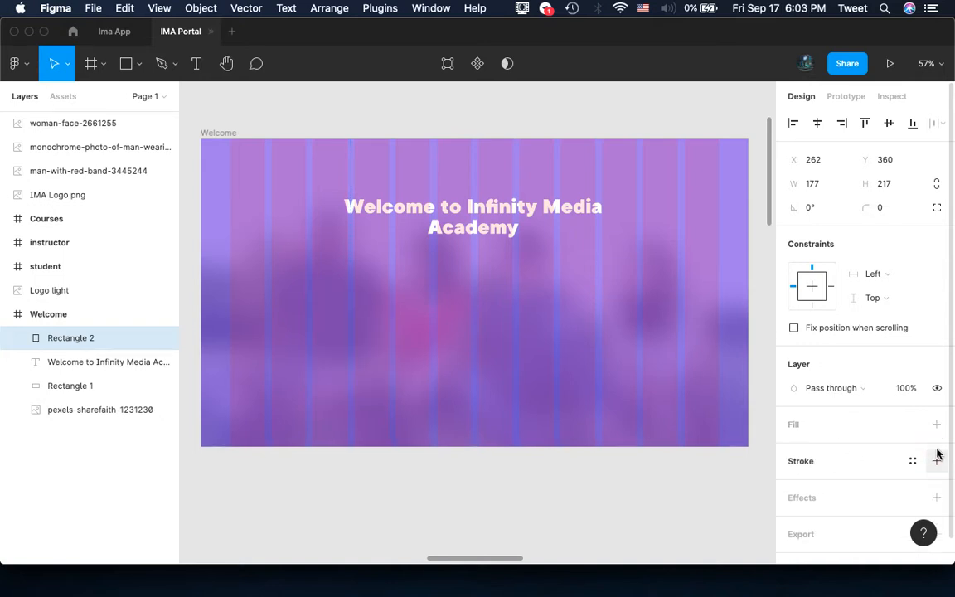
{"action": "left_click", "coordinate": [818, 463]}
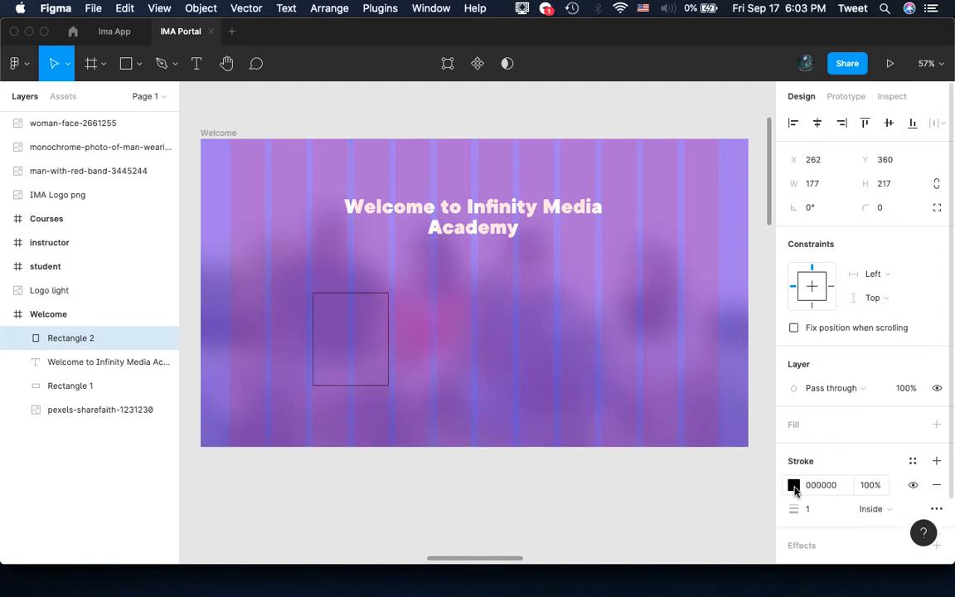
{"action": "left_click", "coordinate": [794, 486]}
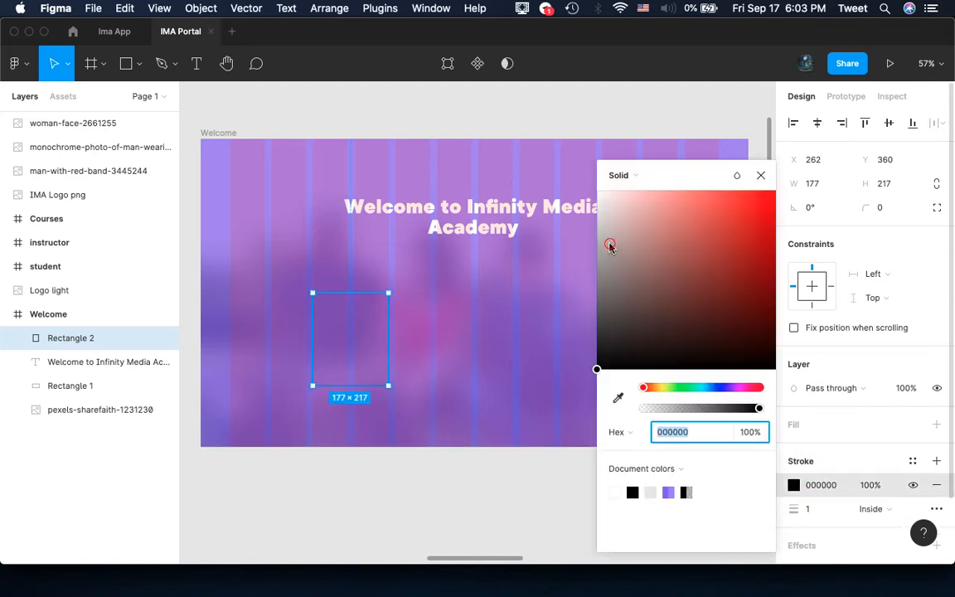
{"action": "left_click_drag", "start_coordinate": [609, 245], "coordinate": [556, 167]}
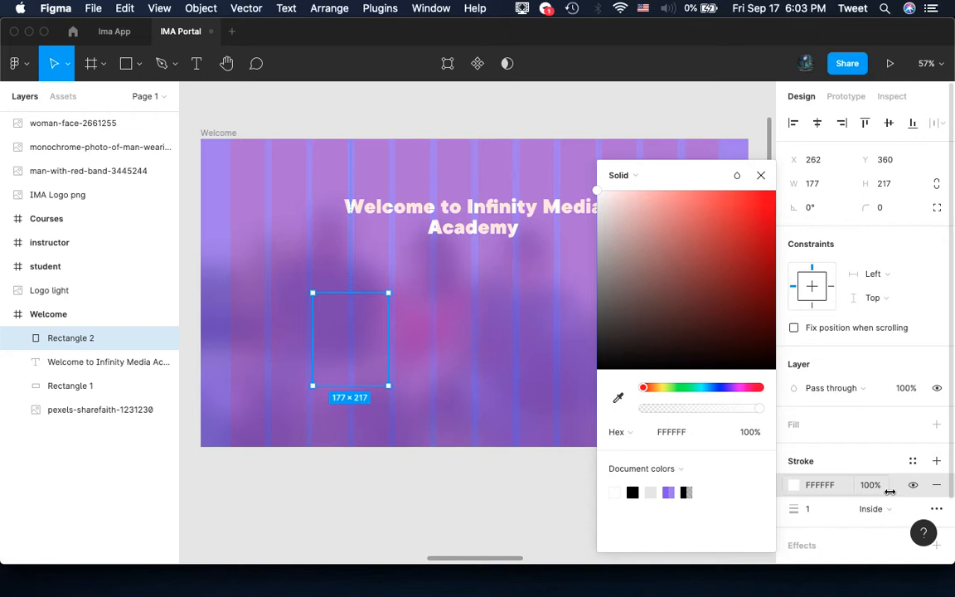
Change the rectangle's stroke style to Dash with a gap of 10 and set the stroke weight to 3
{"action": "left_click", "coordinate": [936, 509]}
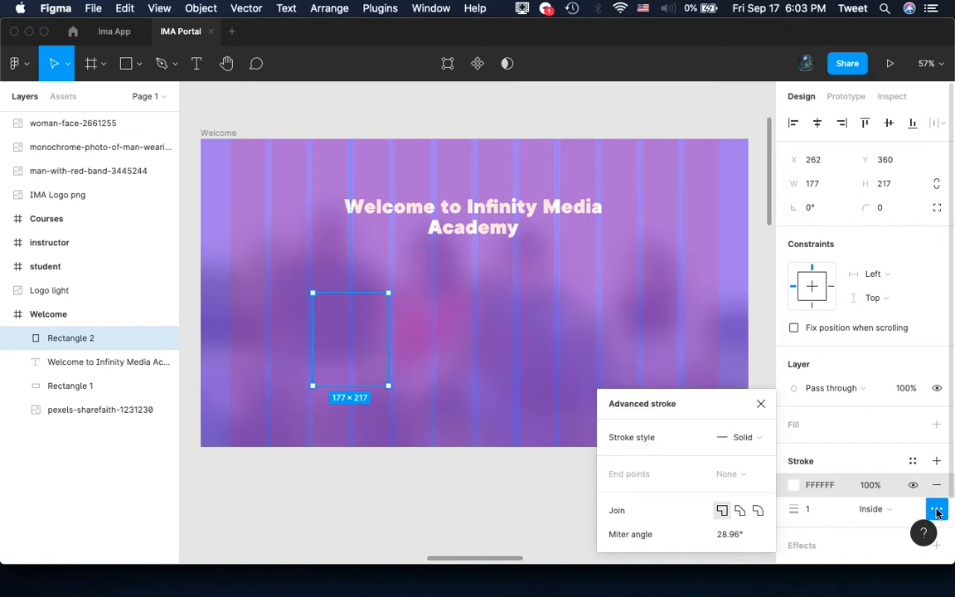
{"action": "left_click", "coordinate": [737, 437]}
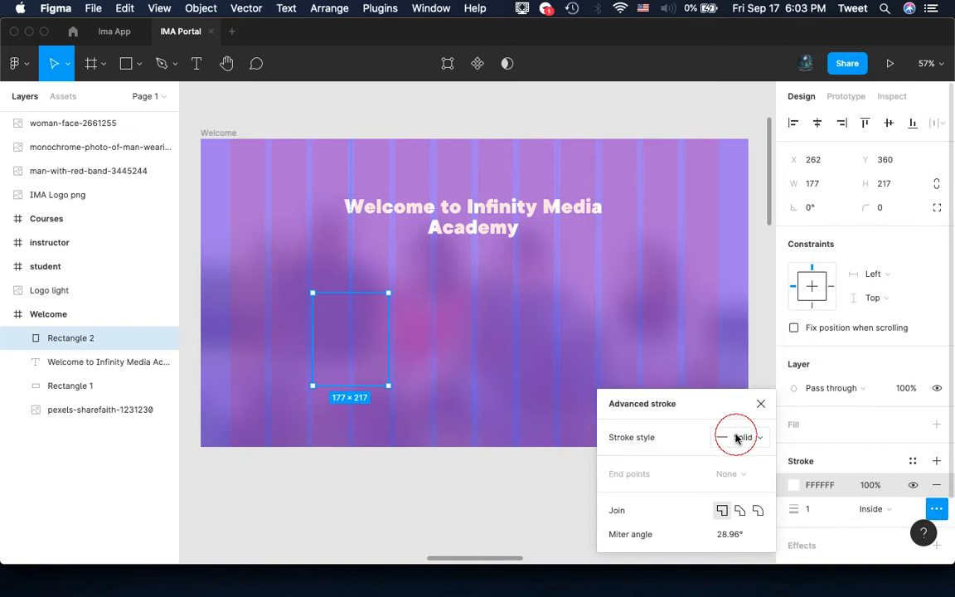
{"action": "left_click", "coordinate": [756, 454]}
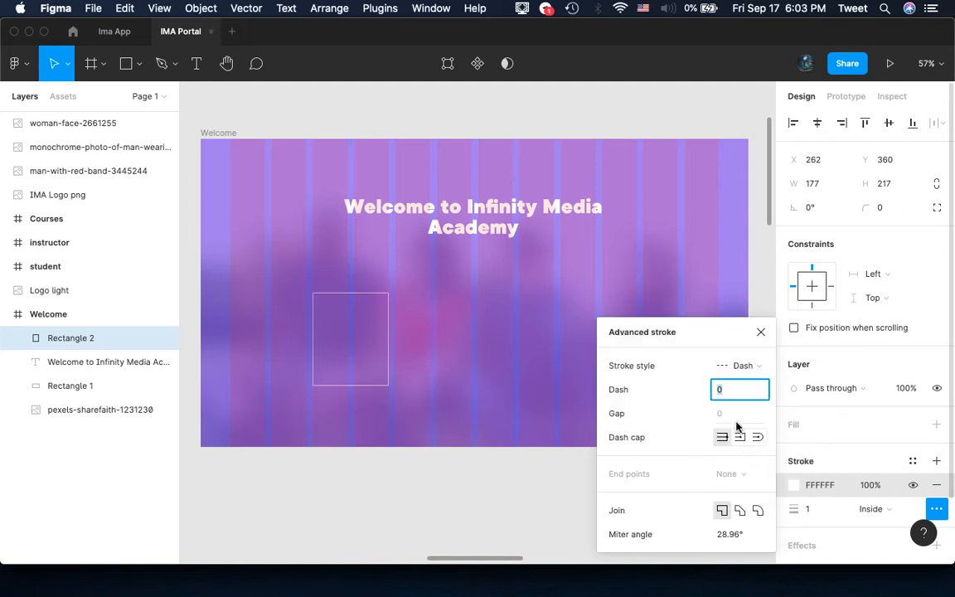
{"action": "left_click", "coordinate": [730, 420]}
{"action": "key", "text": "Up"}
{"action": "key", "text": "Up"}
{"action": "key", "text": "Up"}
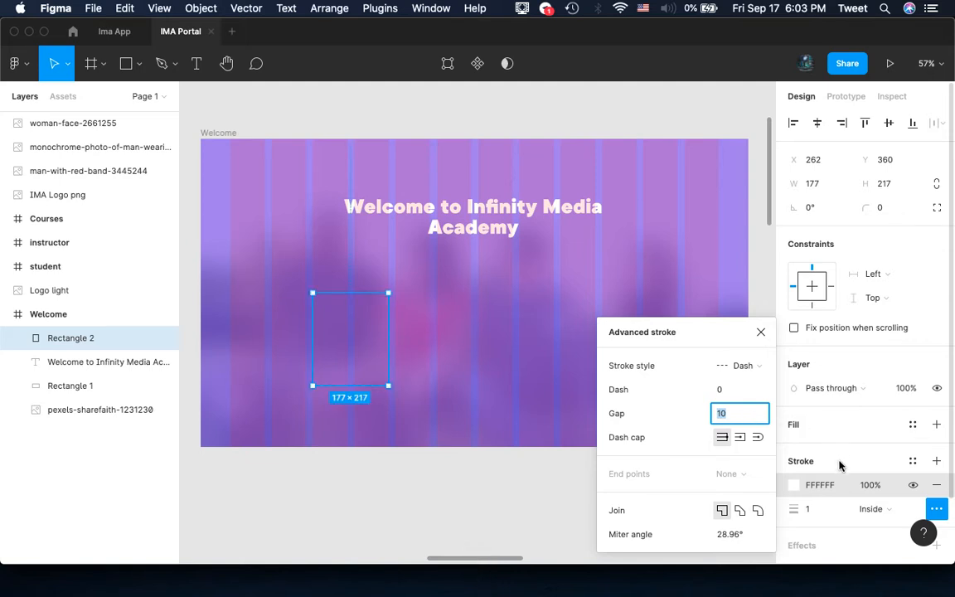
{"action": "left_click", "coordinate": [813, 511]}
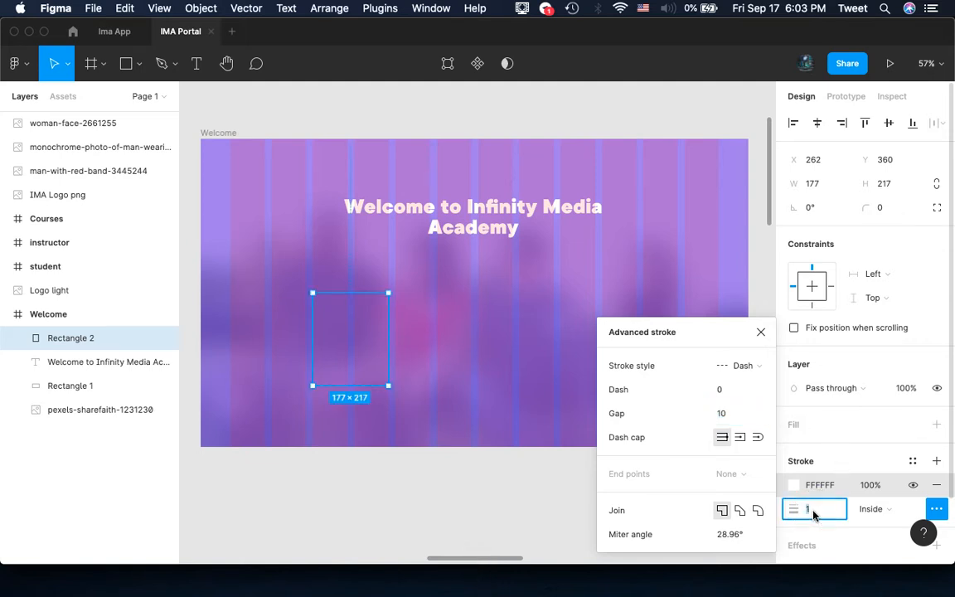
{"action": "key", "text": "Up"}
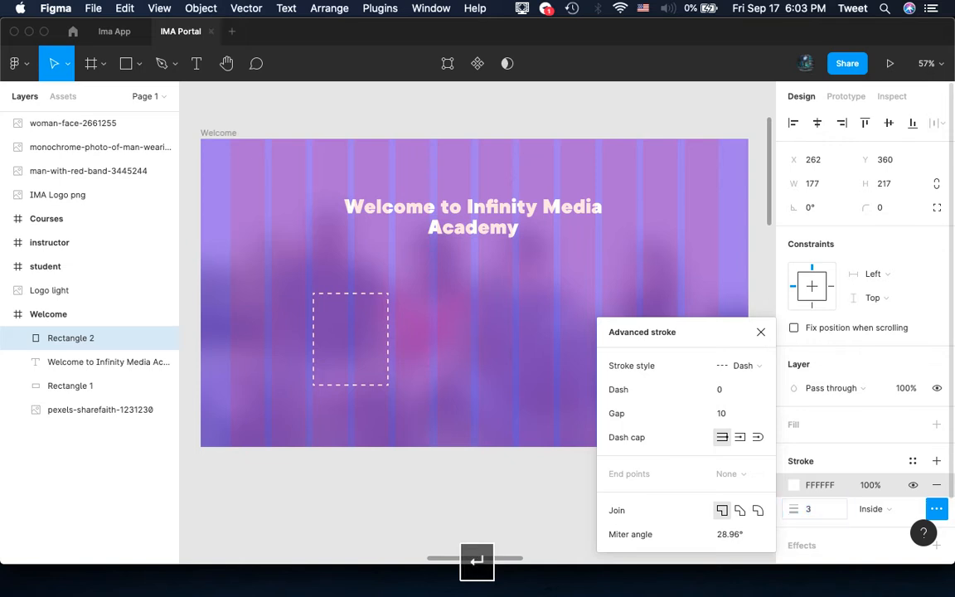
Set the dashed rectangle's corner radius to 10 and close its advanced stroke settings
{"action": "left_click", "coordinate": [885, 209]}
{"action": "type", "text": "1"}
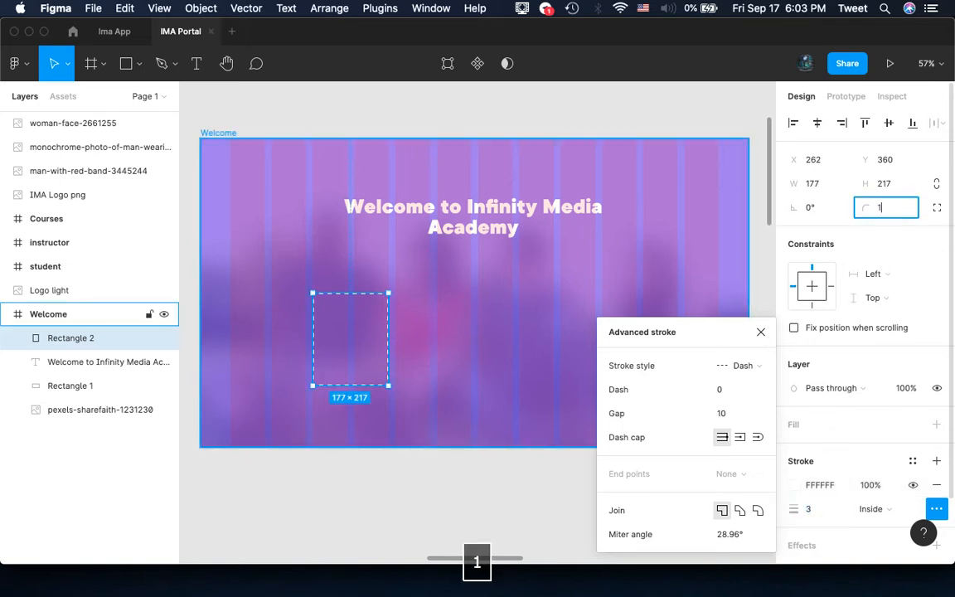
{"action": "key", "text": "Return"}
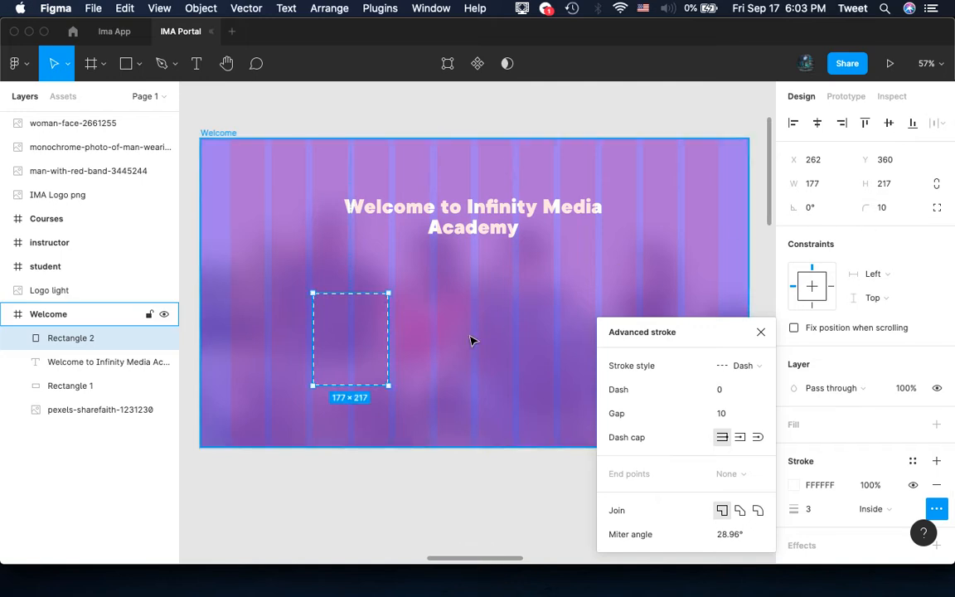
{"action": "left_click", "coordinate": [760, 333]}
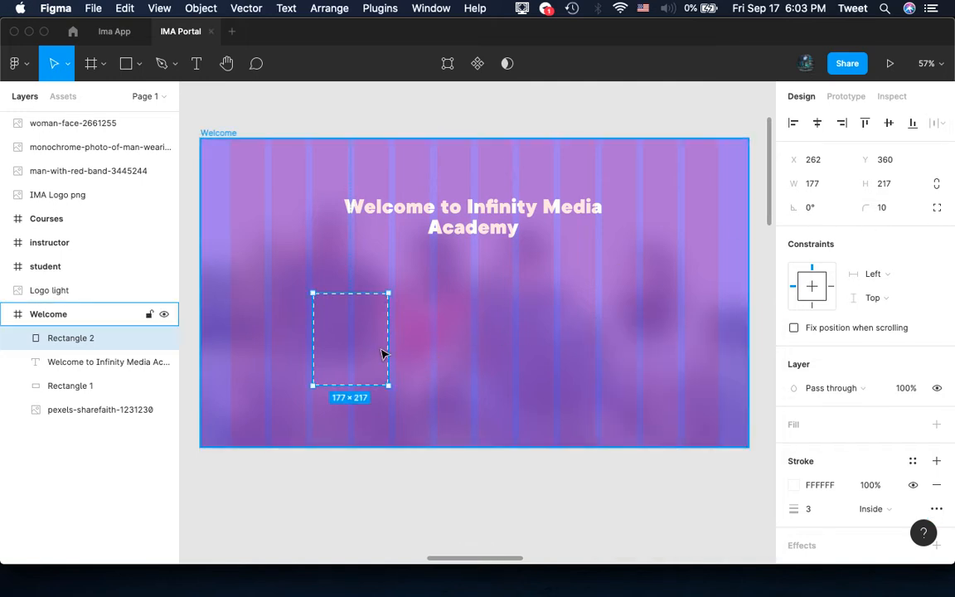
Import the student, instructor and Courses SVG icons from the Day 3 folder onto the canvas above the Welcome frame
{"action": "key", "text": "ctrl+Left"}
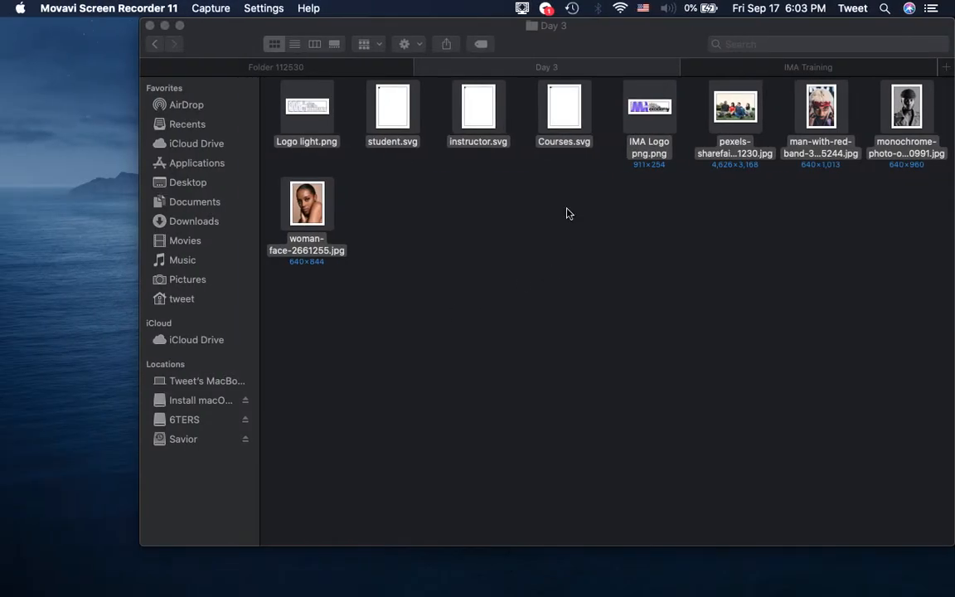
{"action": "left_click", "coordinate": [567, 184]}
{"action": "left_click_drag", "start_coordinate": [603, 126], "coordinate": [441, 117]}
{"action": "left_click", "coordinate": [506, 126]}
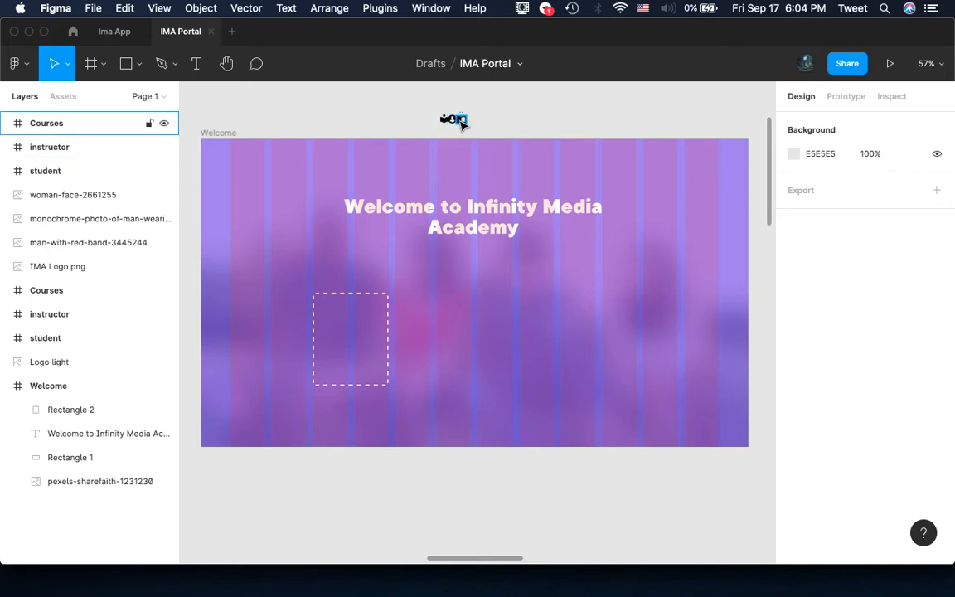
Place the Courses book icon in the dashed rectangle, scale it to about 71 × 55 and centre it horizontally in the upper half
{"action": "left_click_drag", "start_coordinate": [460, 121], "coordinate": [343, 325]}
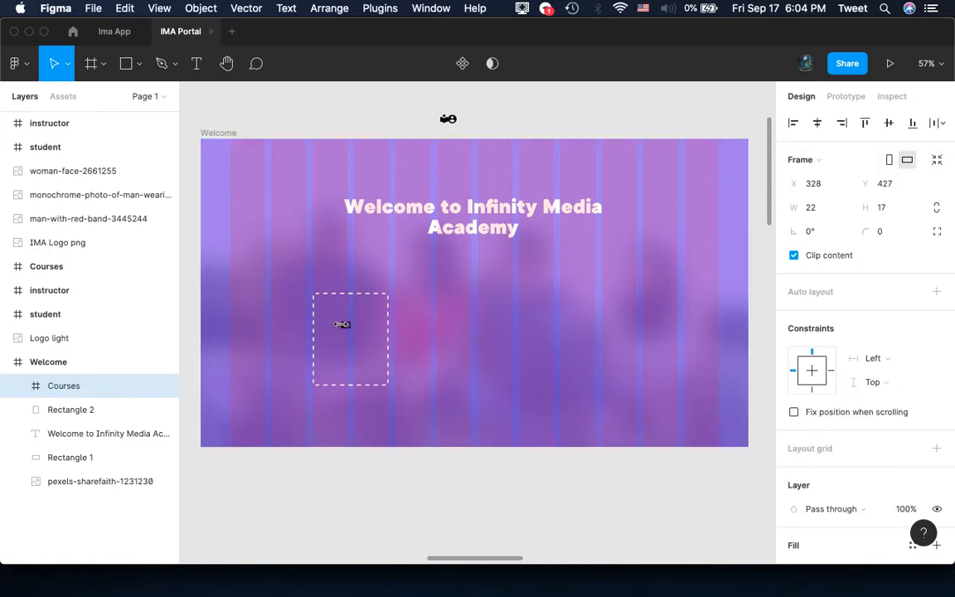
{"action": "scroll", "coordinate": [342, 325], "scroll_direction": "up", "scroll_amount": 5}
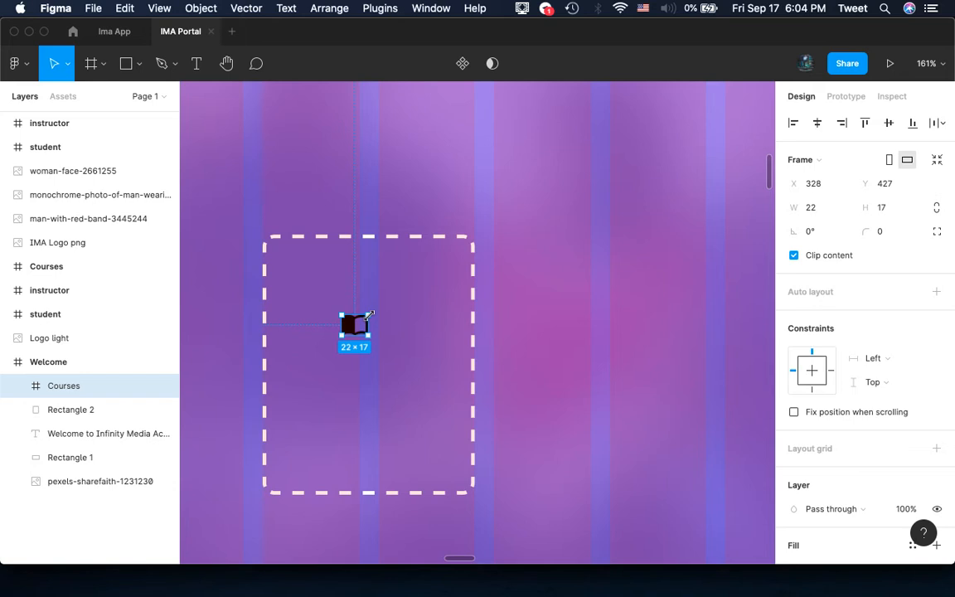
{"action": "key", "text": "shift"}
{"action": "left_click_drag", "start_coordinate": [371, 308], "coordinate": [425, 270]}
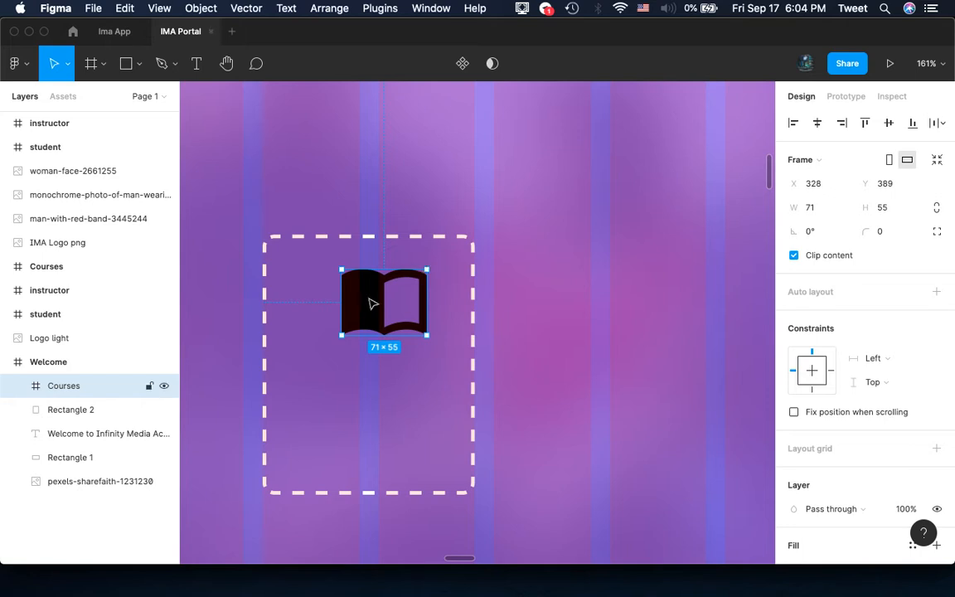
{"action": "left_click_drag", "start_coordinate": [367, 314], "coordinate": [354, 333]}
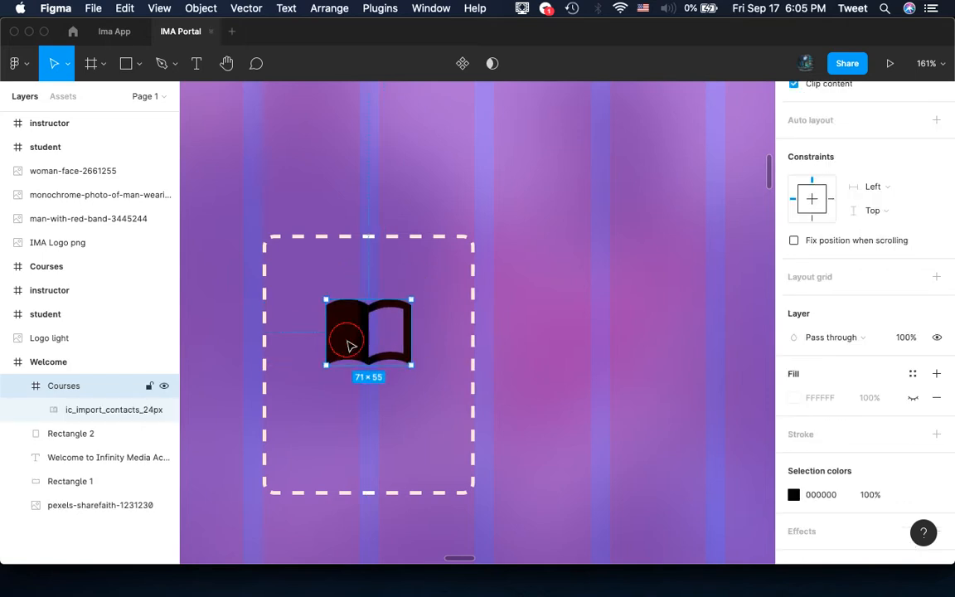
Change the book icon's vector fill to white FFFFFF
{"action": "double_click", "coordinate": [350, 344]}
{"action": "left_click", "coordinate": [795, 399]}
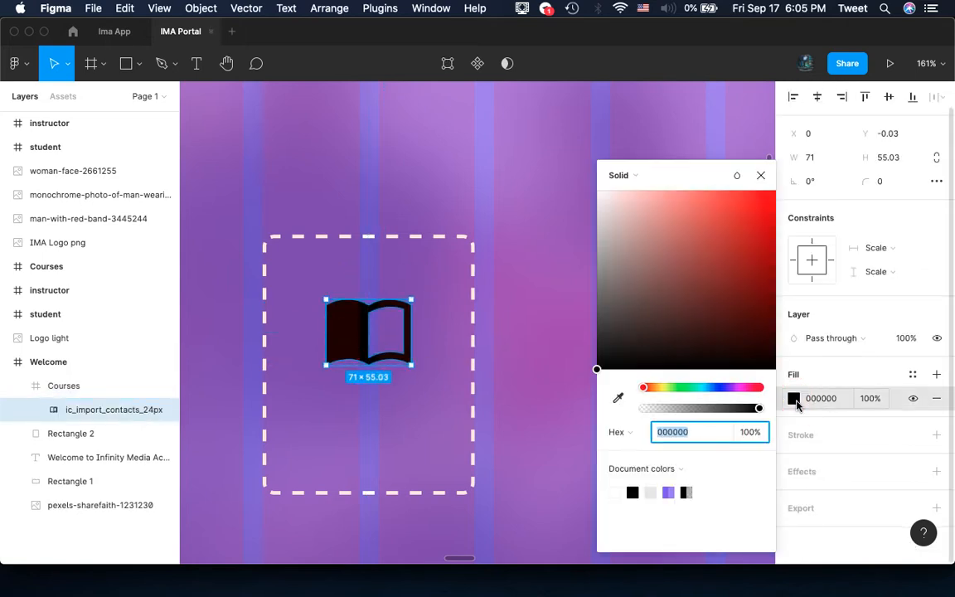
{"action": "left_click_drag", "start_coordinate": [621, 269], "coordinate": [509, 126]}
{"action": "key", "text": "super+shift+z"}
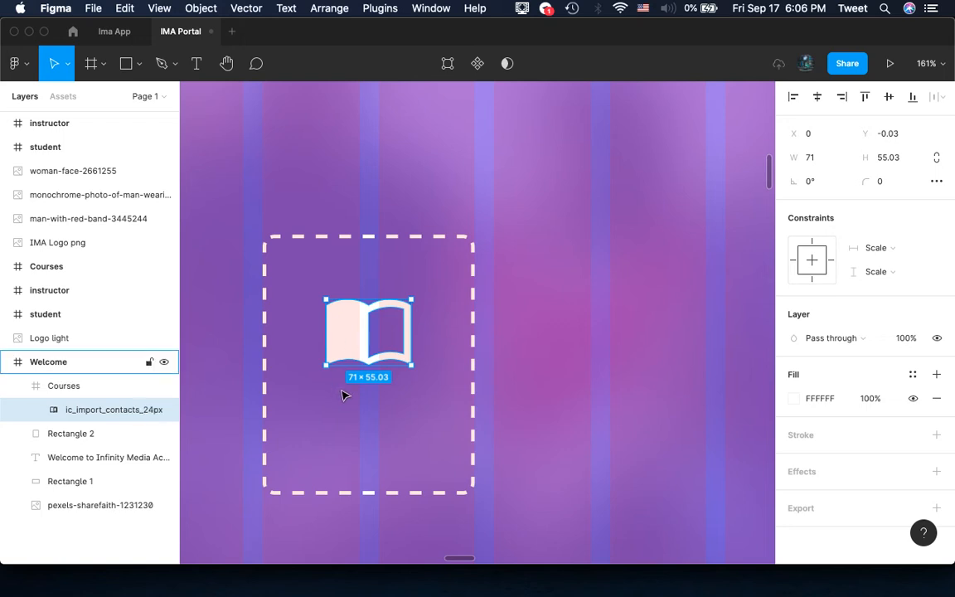
Add the text label "Courses" below the book icon in the dashed rectangle
{"action": "key", "text": "t"}
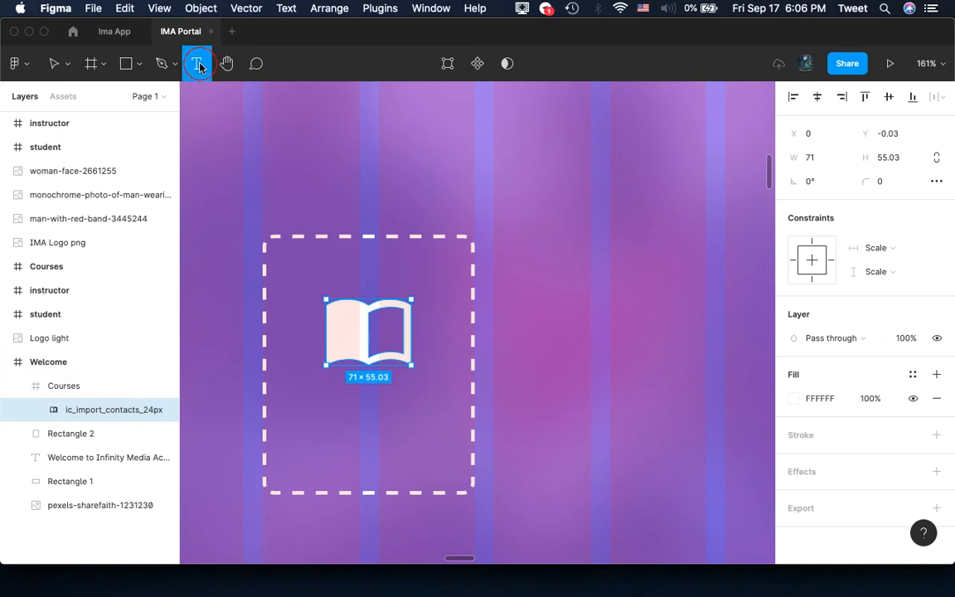
{"action": "left_click", "coordinate": [323, 421]}
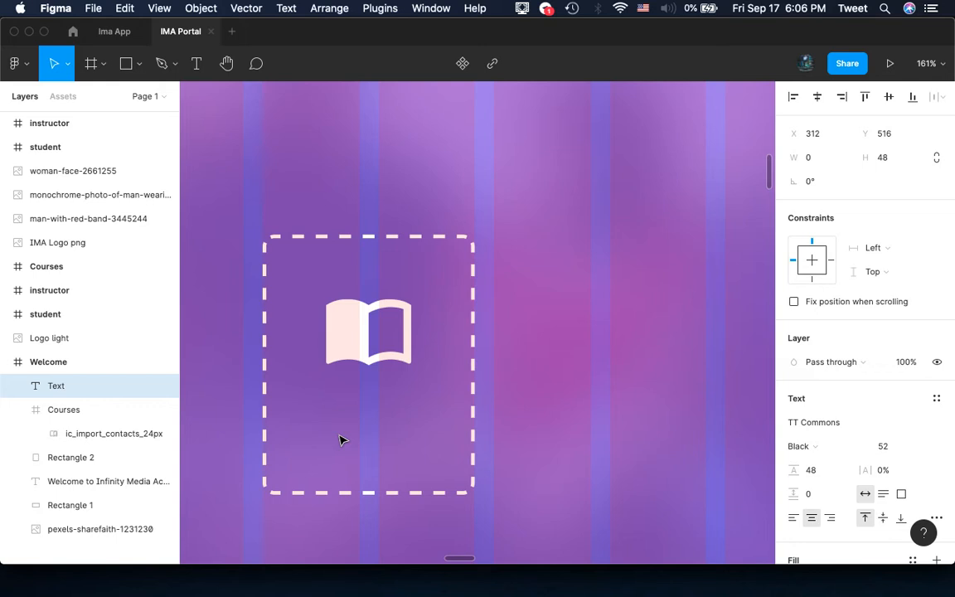
{"action": "type", "text": "Cours"}
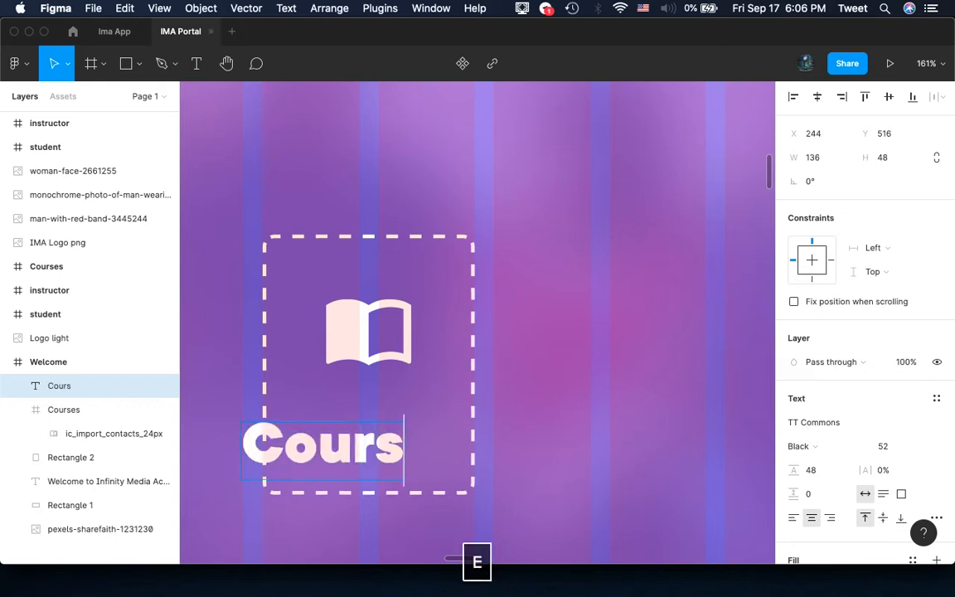
{"action": "type", "text": "es"}
{"action": "key", "text": "Escape"}
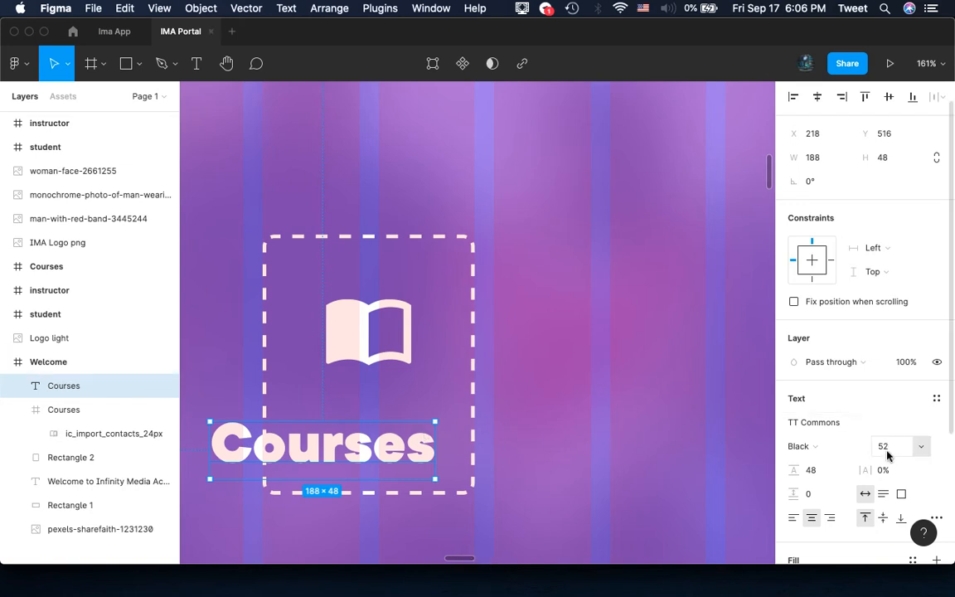
Format the Courses label in Roboto Bold at size 16
{"action": "left_click", "coordinate": [821, 424]}
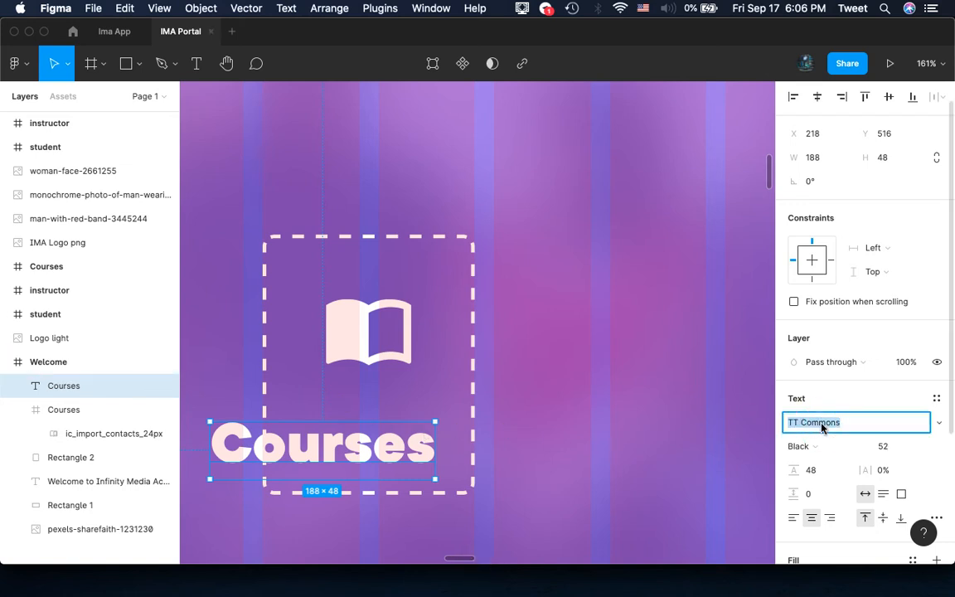
{"action": "type", "text": "Rob"}
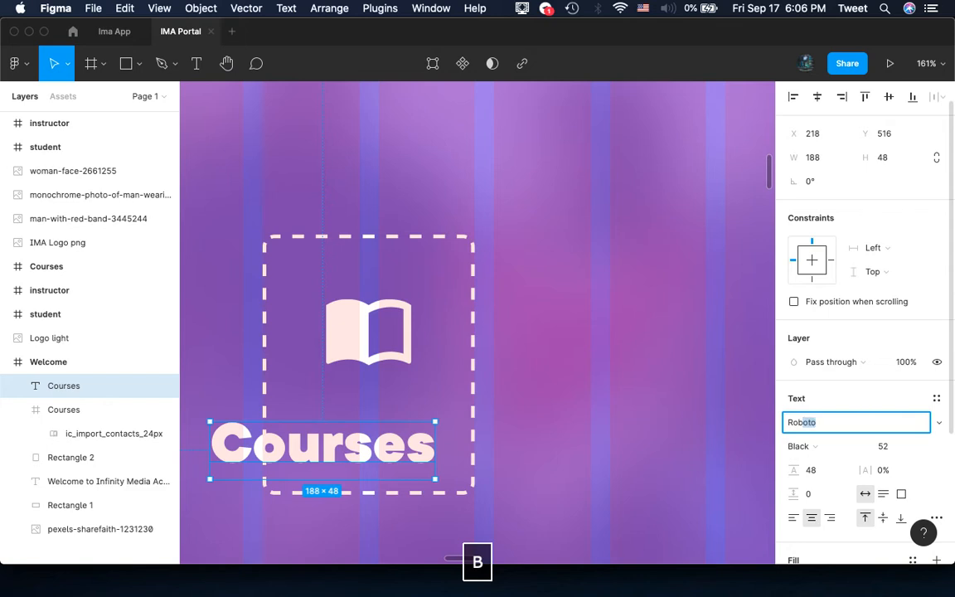
{"action": "key", "text": "Right"}
{"action": "key", "text": "Return"}
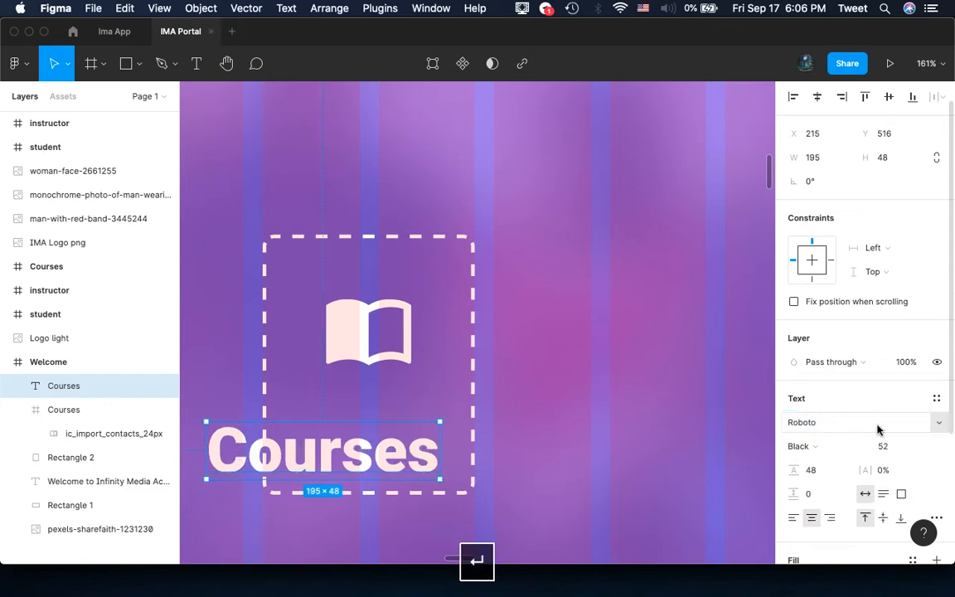
{"action": "left_click", "coordinate": [893, 447]}
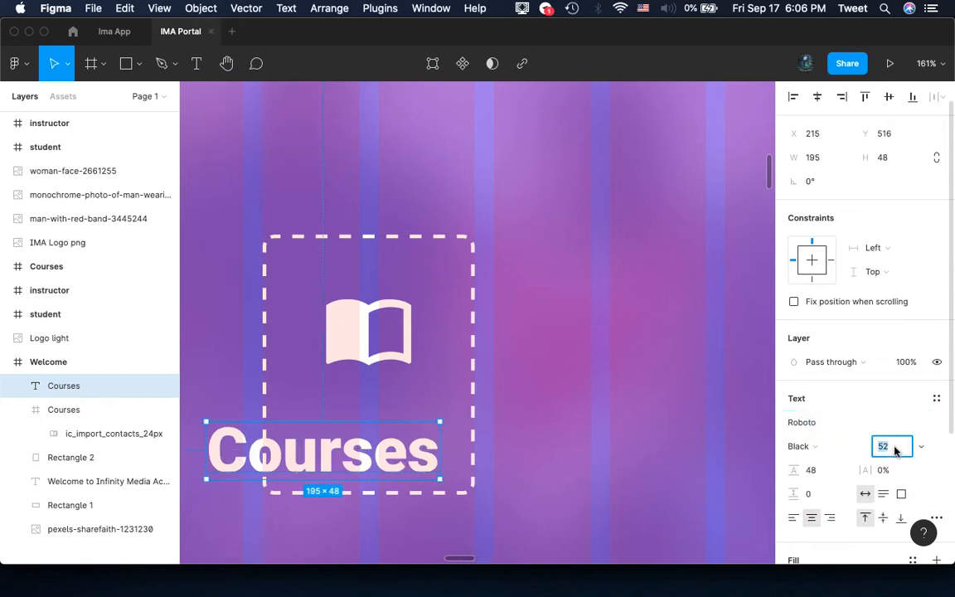
{"action": "type", "text": "16"}
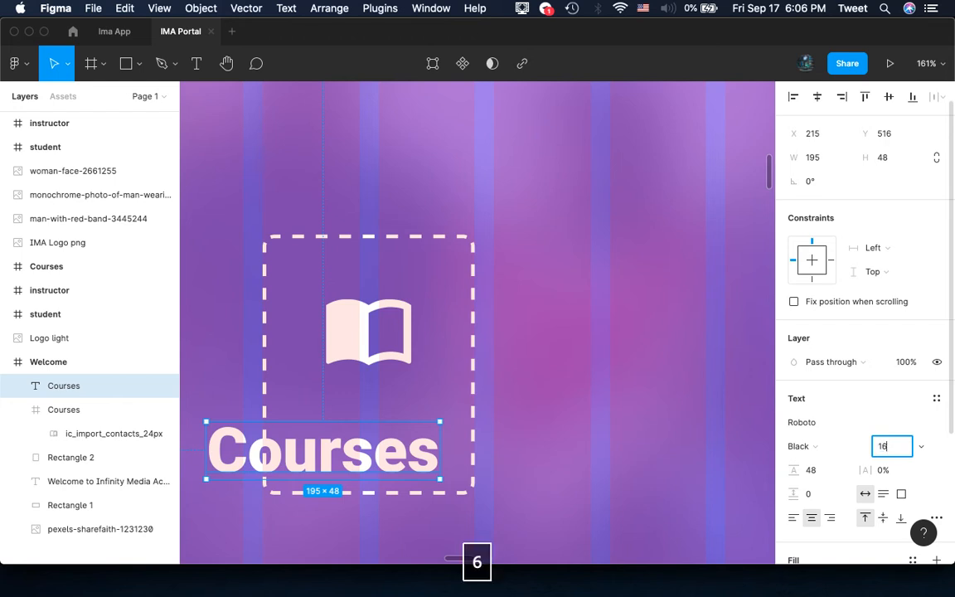
{"action": "key", "text": "Return"}
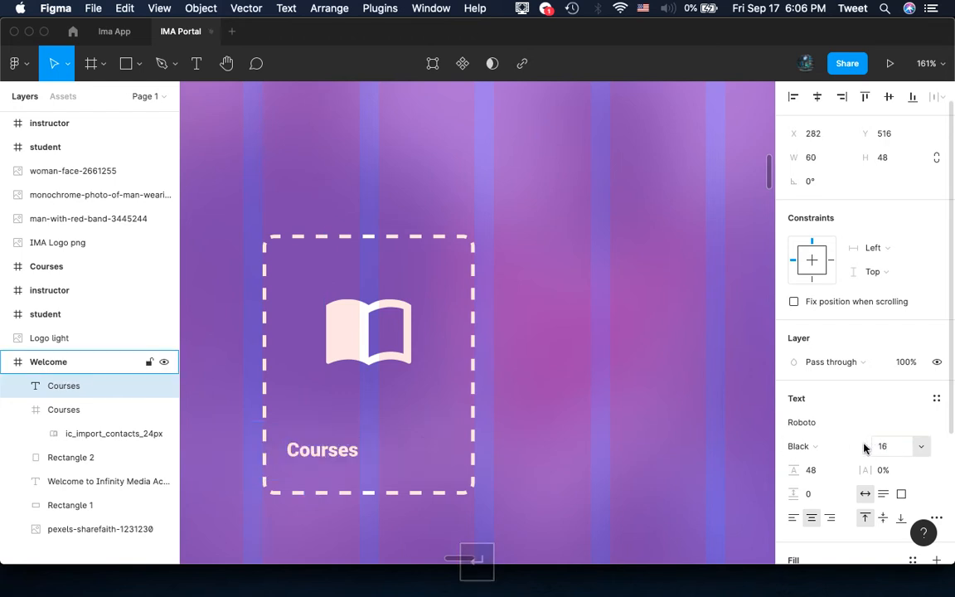
{"action": "left_click", "coordinate": [862, 449]}
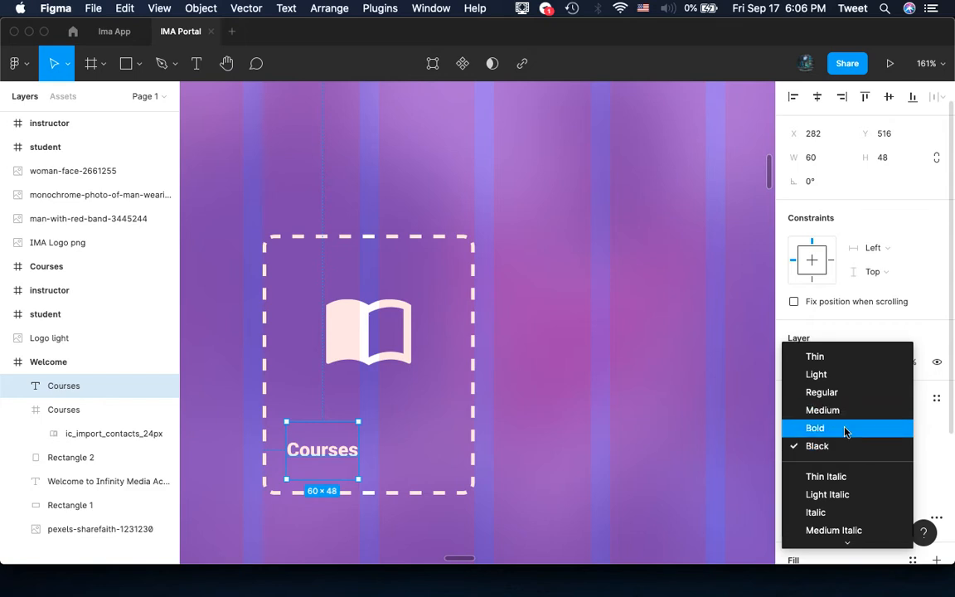
{"action": "left_click", "coordinate": [847, 428]}
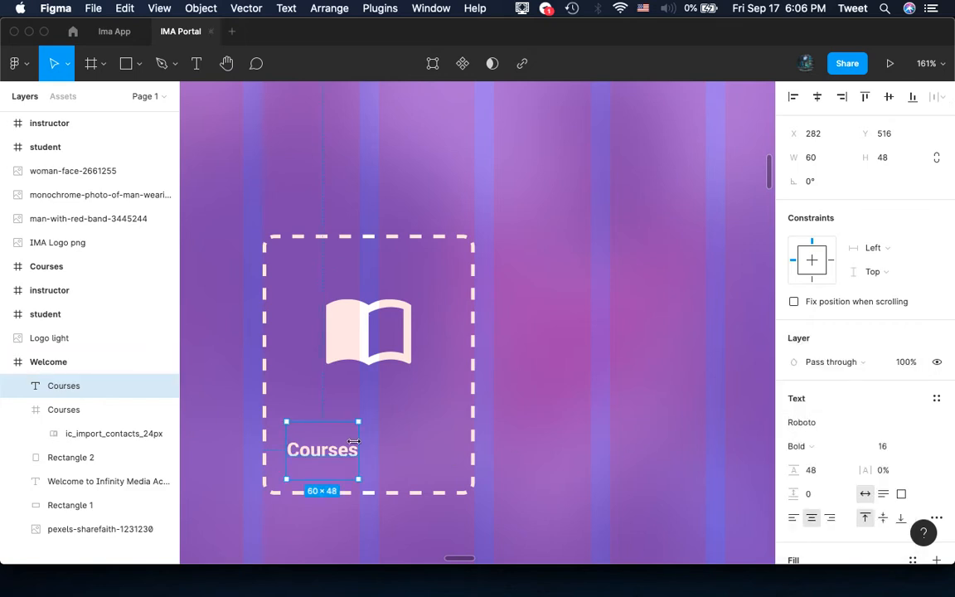
Move the Courses label up so it sits centred beneath the book icon, at about X 320, Y 495
{"action": "left_click_drag", "start_coordinate": [330, 455], "coordinate": [377, 431]}
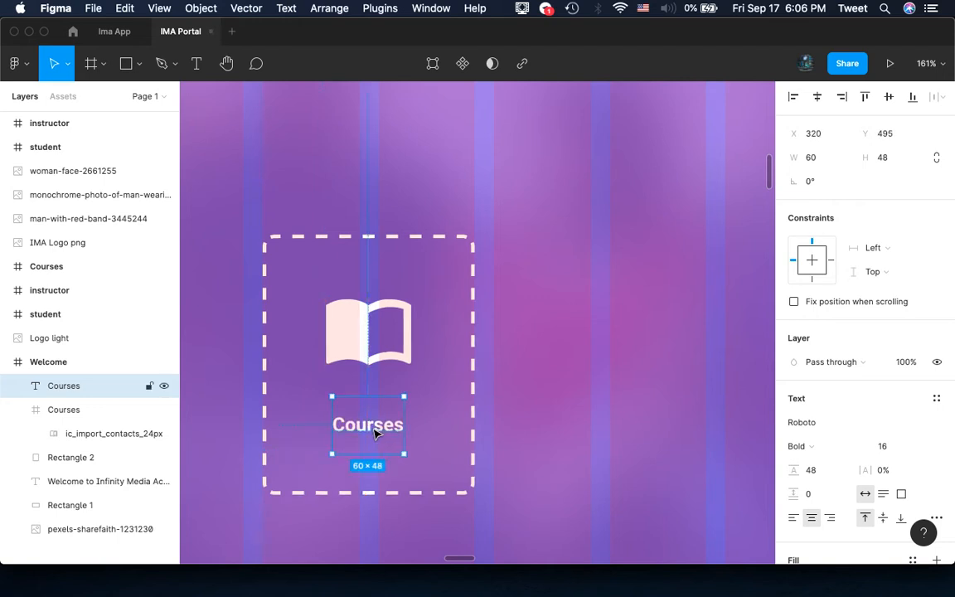
{"action": "scroll", "coordinate": [372, 501], "scroll_direction": "down", "scroll_amount": 5}
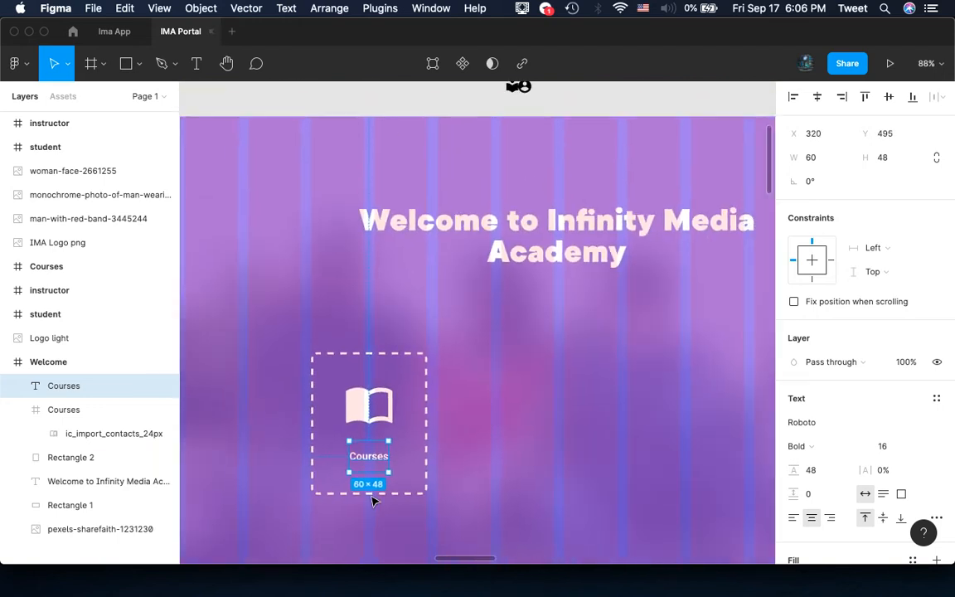
{"action": "scroll", "coordinate": [372, 501], "scroll_direction": "up", "scroll_amount": 5}
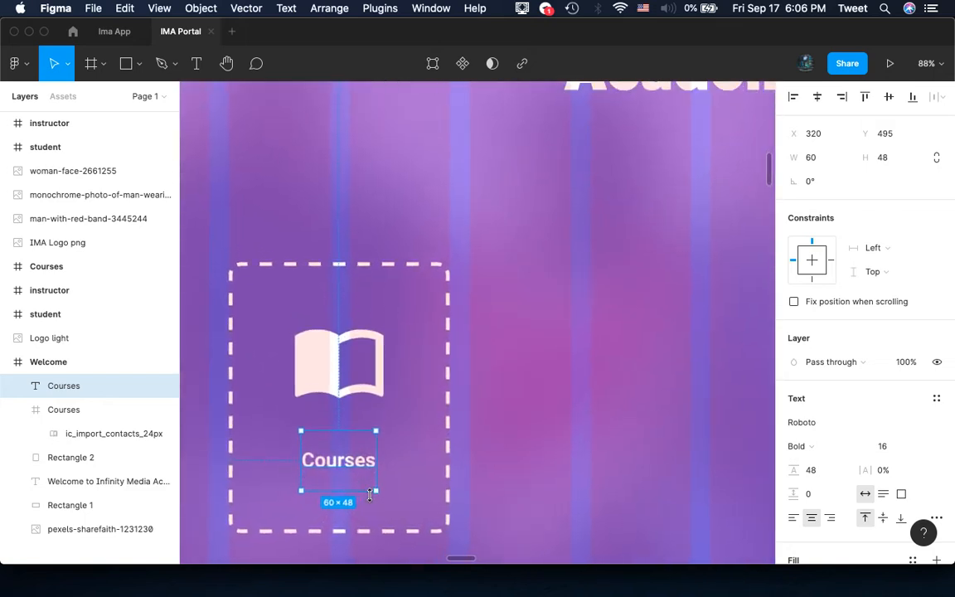
{"action": "scroll", "coordinate": [371, 494], "scroll_direction": "down", "scroll_amount": 3}
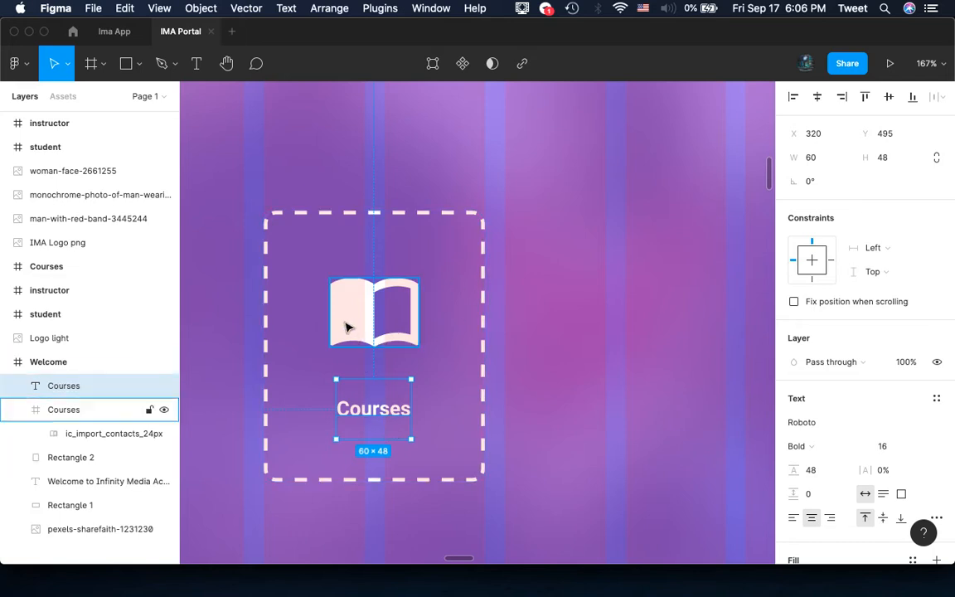
Duplicate the Courses label, the book icon and the dashed rectangle together
{"action": "left_click", "coordinate": [375, 282], "text": "shift"}
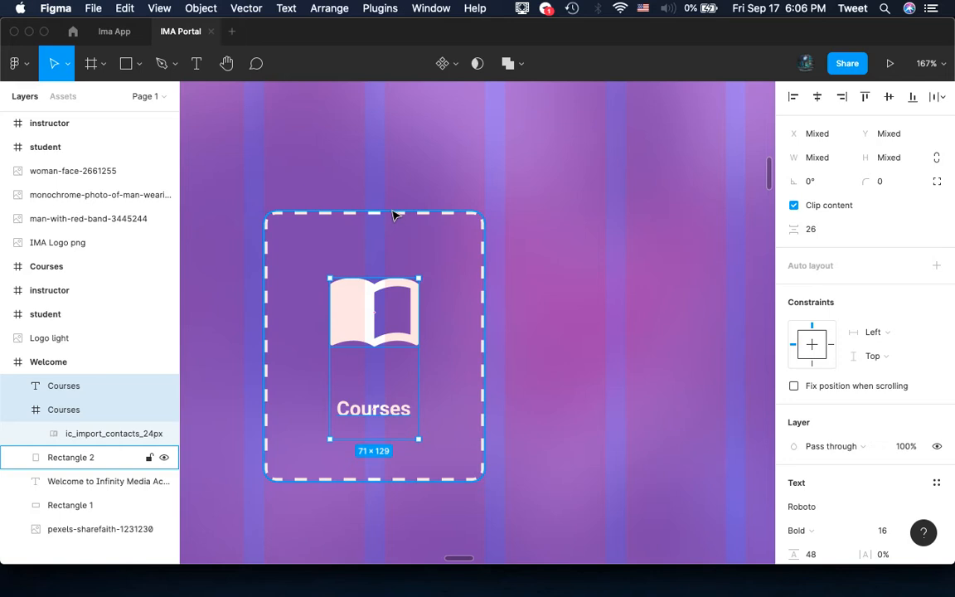
{"action": "left_click", "coordinate": [395, 214], "text": "shift"}
{"action": "scroll", "coordinate": [391, 211], "scroll_direction": "down", "scroll_amount": 5}
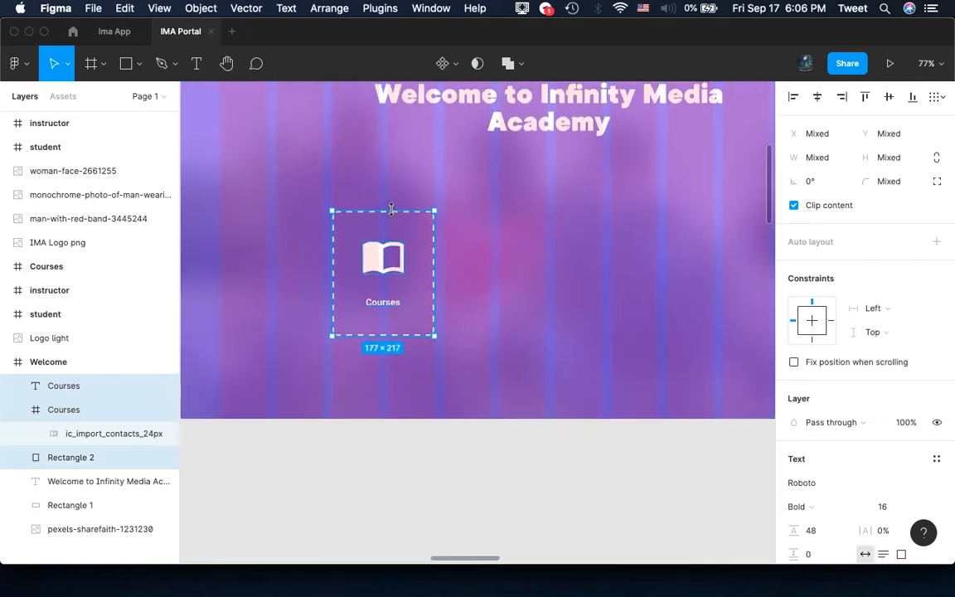
{"action": "scroll", "coordinate": [393, 214], "scroll_direction": "up", "scroll_amount": 2}
{"action": "left_click", "coordinate": [127, 7]}
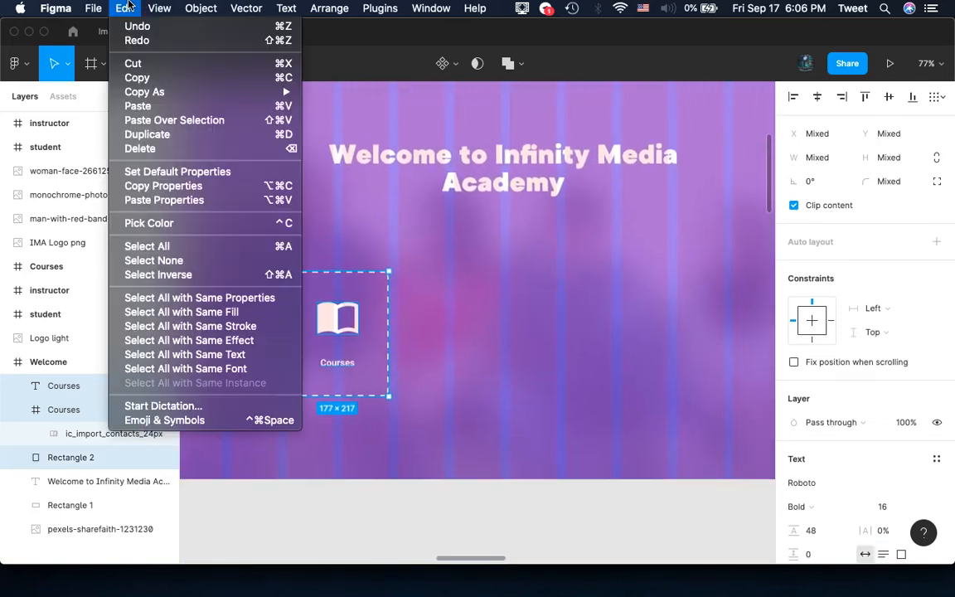
{"action": "left_click", "coordinate": [155, 138]}
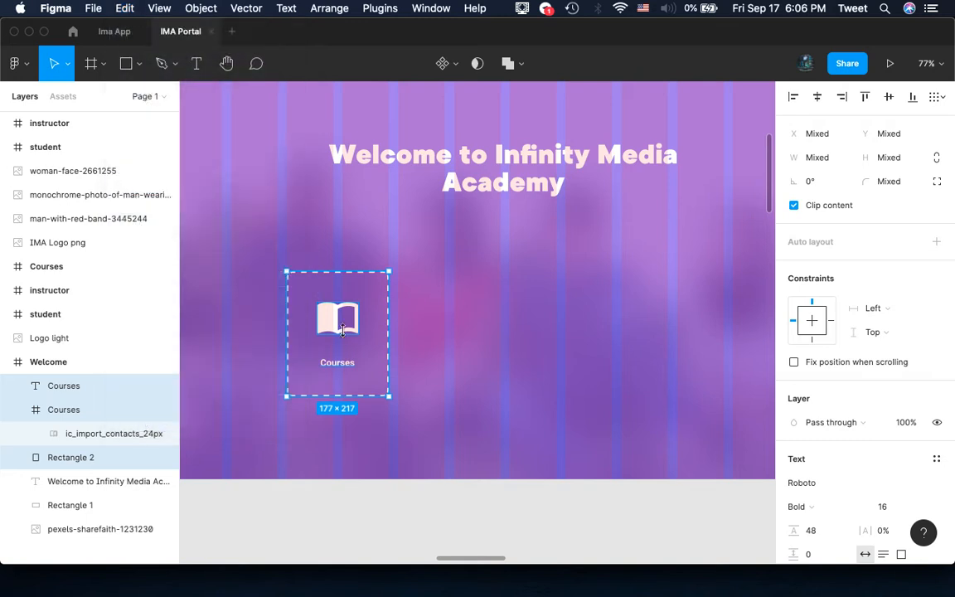
Shift the duplicated Courses card horizontally to the right of the original, leaving a narrow gap between the two dashed boxes
{"action": "scroll", "coordinate": [421, 362], "scroll_direction": "down", "scroll_amount": 1}
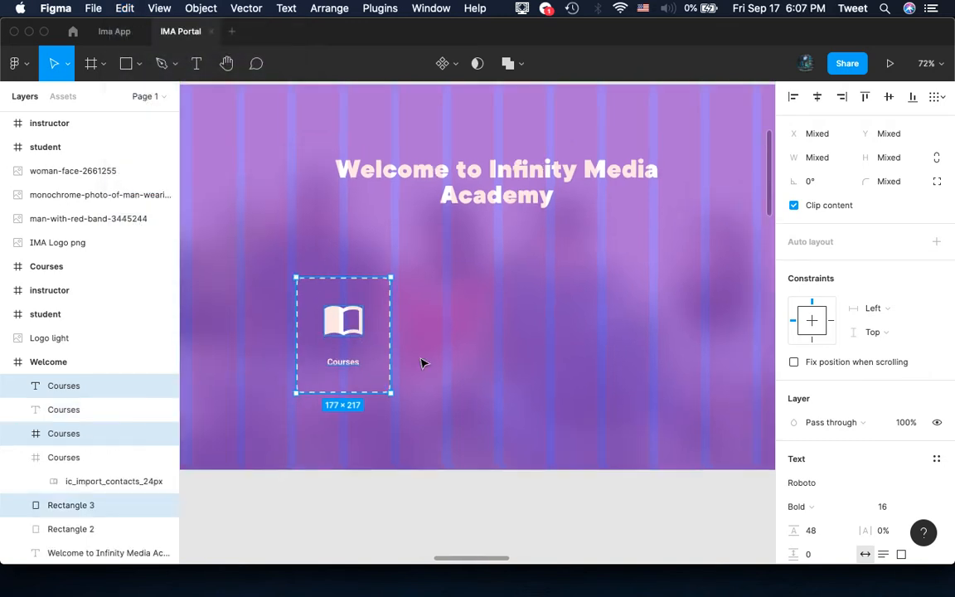
{"action": "key", "text": "shift+Right"}
{"action": "key", "text": "shift+Right"}
{"action": "key", "text": "shift+Right"}
{"action": "key", "text": "shift+Right"}
{"action": "key", "text": "shift+Right"}
{"action": "key", "text": "shift+Right"}
{"action": "key", "text": "shift+Right"}
{"action": "key", "text": "shift+Right"}
{"action": "key", "text": "shift+Right"}
{"action": "key", "text": "shift+Right"}
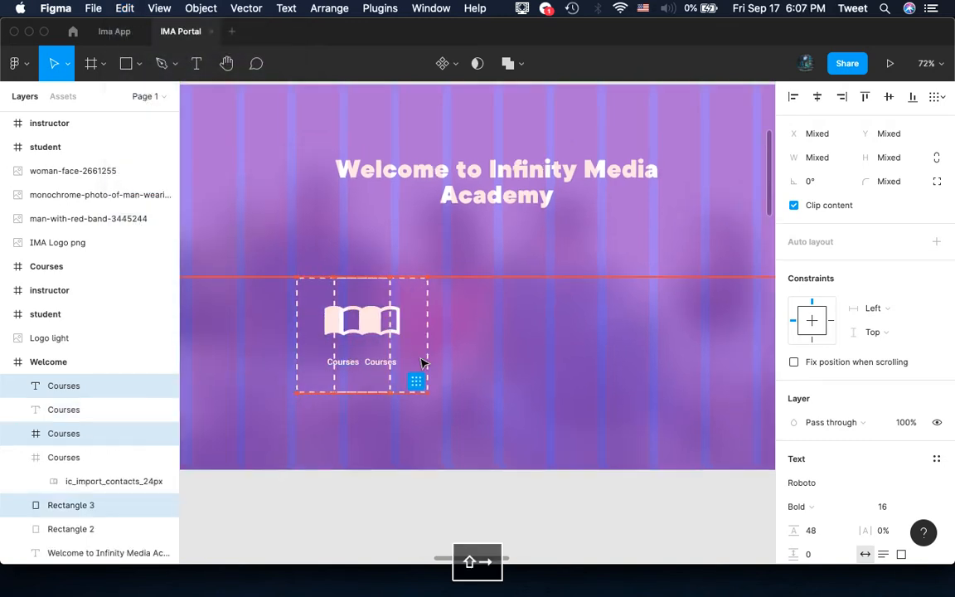
{"action": "key", "text": "shift+Right"}
{"action": "key", "text": "shift+Right"}
{"action": "key", "text": "shift+Right"}
{"action": "key", "text": "shift+Right"}
{"action": "key", "text": "shift+Right"}
{"action": "key", "text": "shift+Right"}
{"action": "key", "text": "shift+Right"}
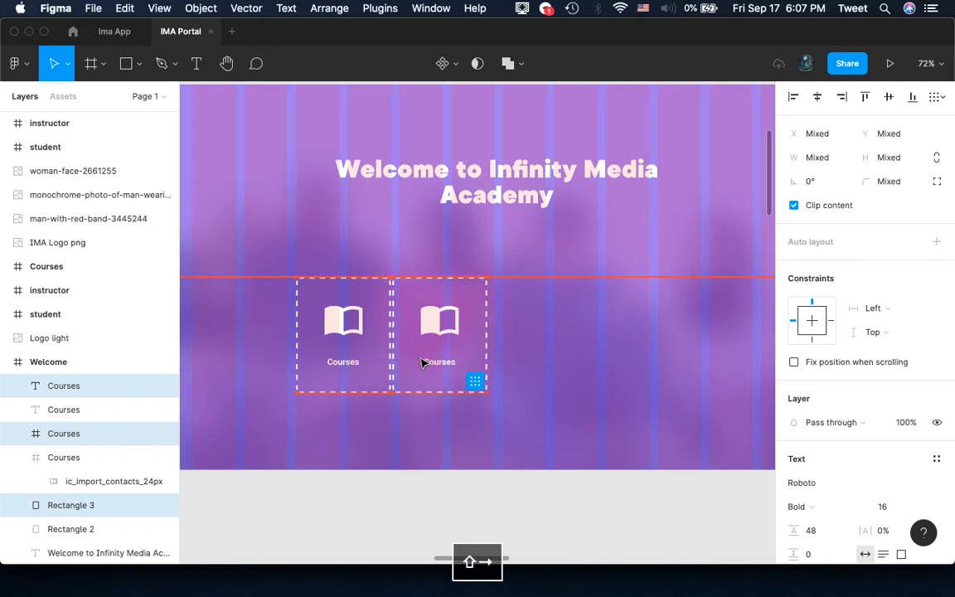
{"action": "scroll", "coordinate": [421, 363], "scroll_direction": "up", "scroll_amount": 5}
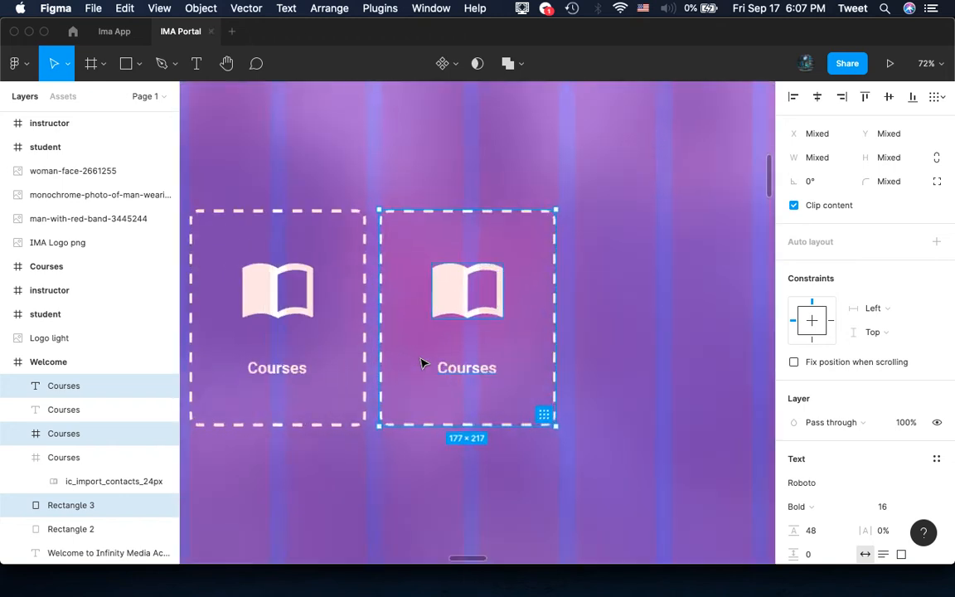
Nudge the duplicated Courses card slightly farther right so its dashed box lines up with the layout grid columns
{"action": "key", "text": "Right"}
{"action": "key", "text": "Right"}
{"action": "key", "text": "Right"}
{"action": "key", "text": "Right"}
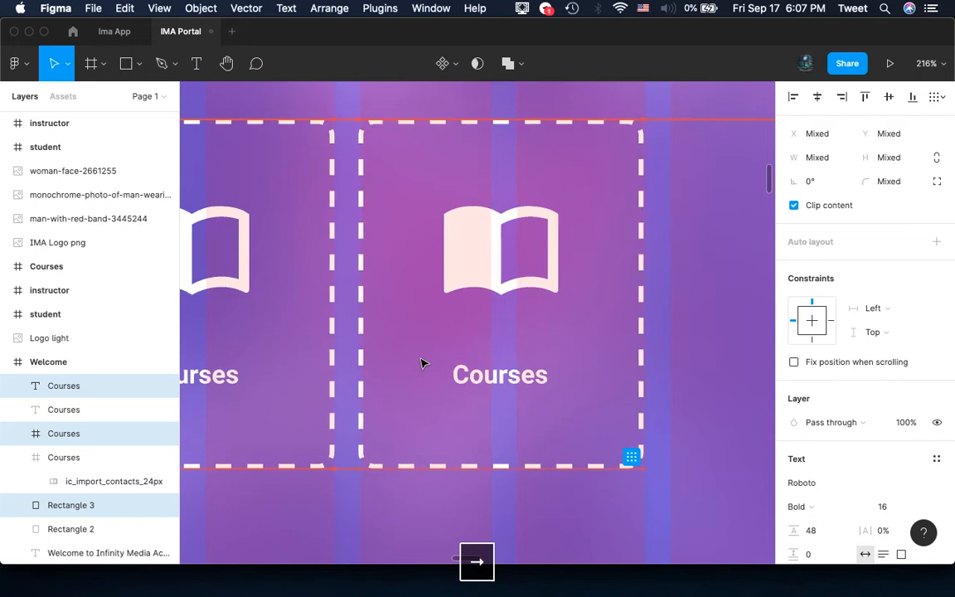
{"action": "scroll", "coordinate": [421, 362], "scroll_direction": "down", "scroll_amount": 5}
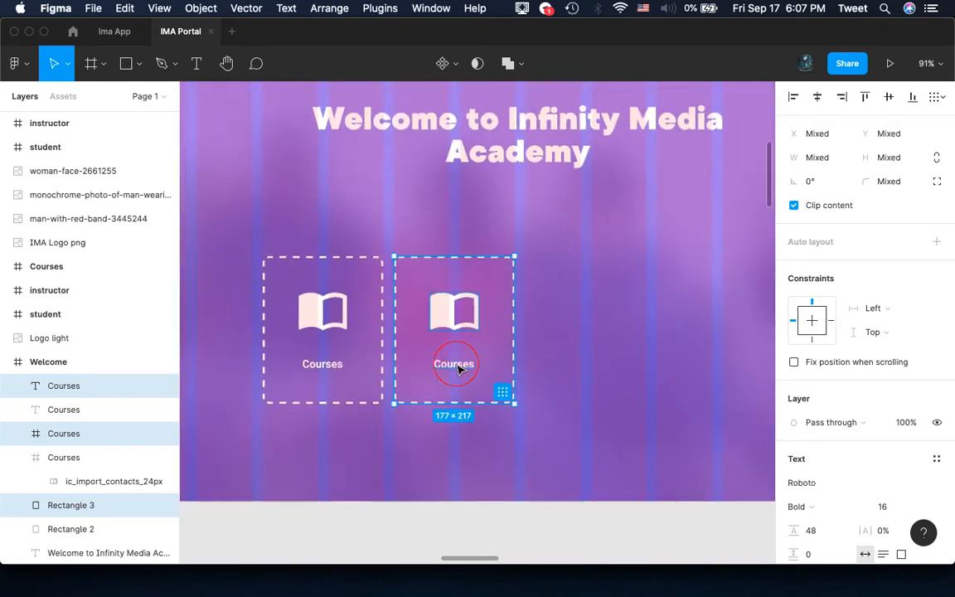
Change the label text in the second card to Instructors
{"action": "left_click", "coordinate": [456, 369]}
{"action": "double_click", "coordinate": [461, 362]}
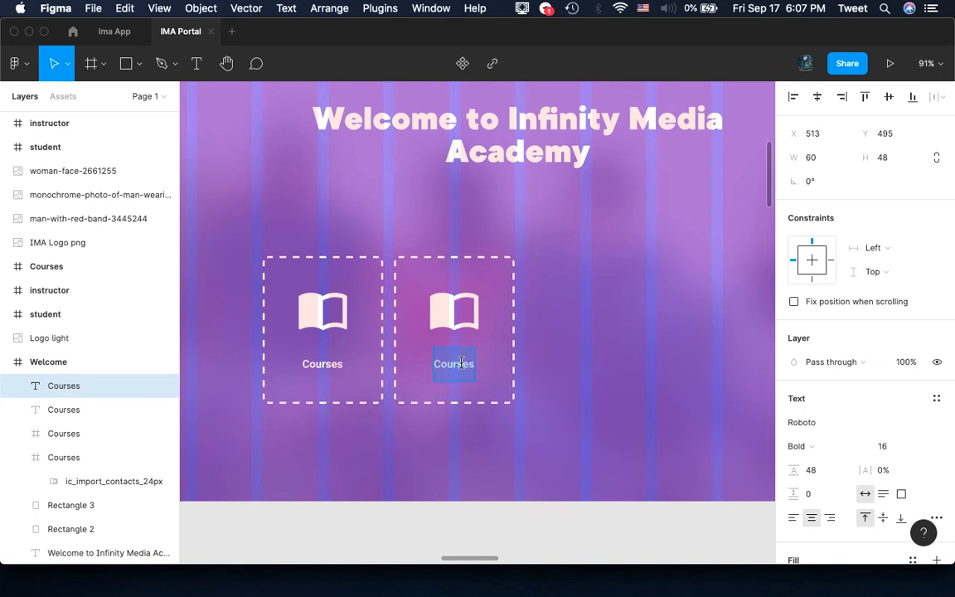
{"action": "type", "text": "Instruc"}
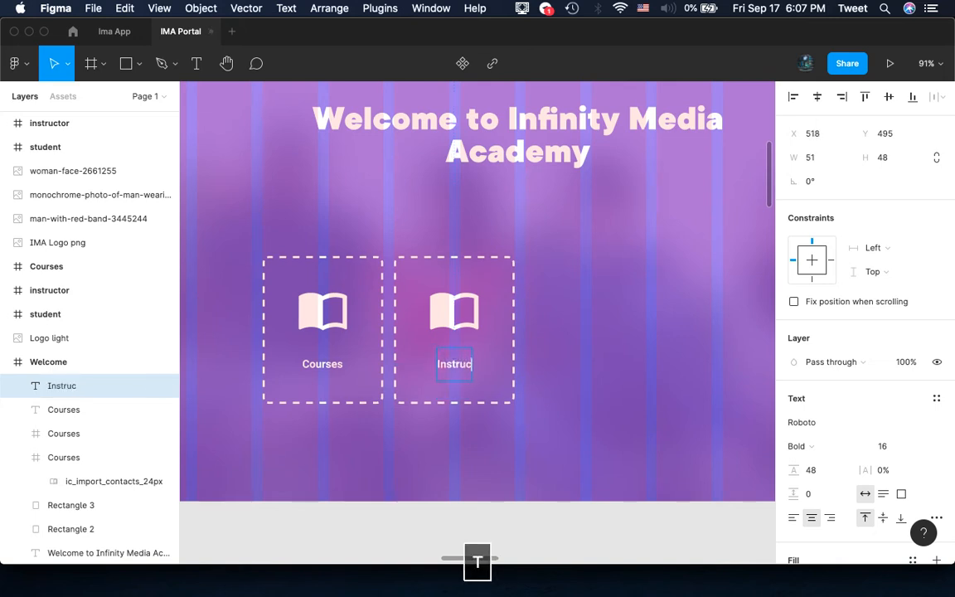
{"action": "type", "text": "tors"}
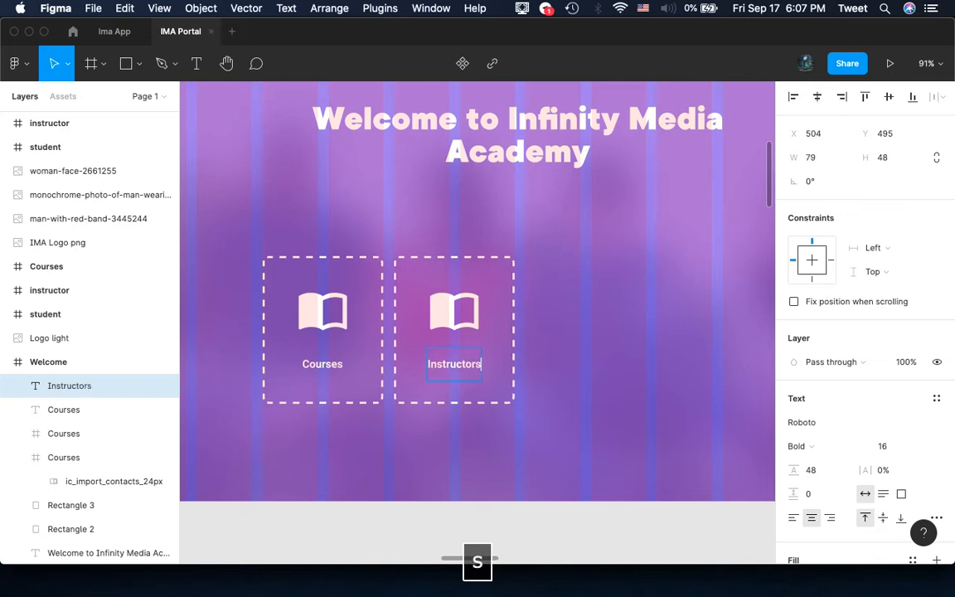
{"action": "key", "text": "Escape"}
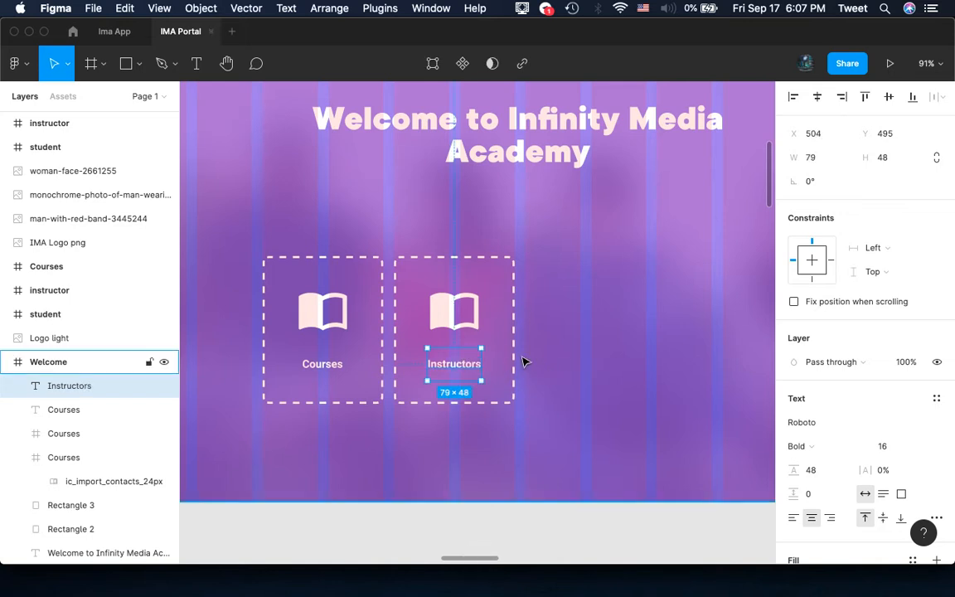
Move the small account-circle instructor icon from the canvas above onto the Welcome frame, just above the second card
{"action": "left_click", "coordinate": [449, 326]}
{"action": "scroll", "coordinate": [452, 298], "scroll_direction": "up", "scroll_amount": 5}
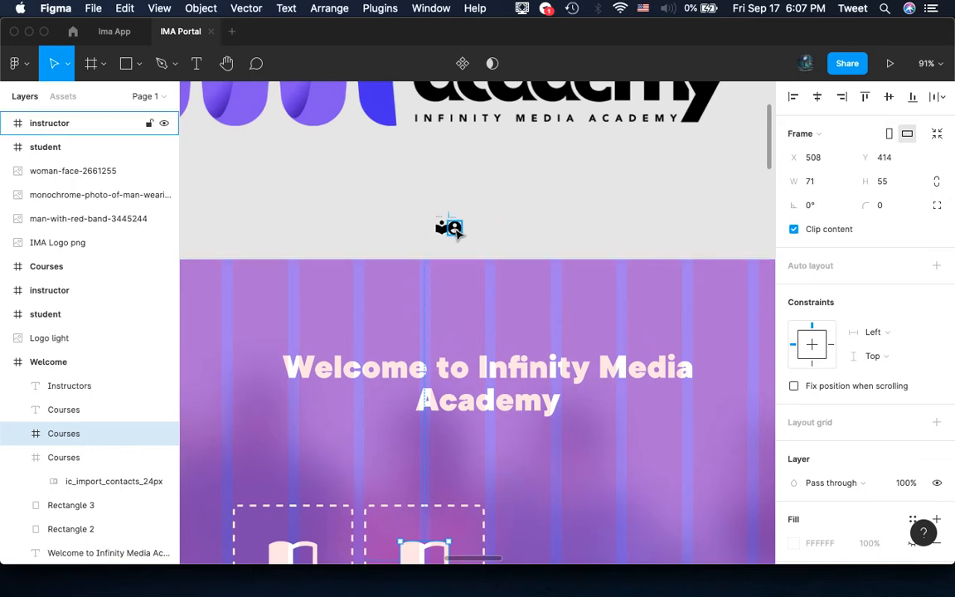
{"action": "left_click_drag", "start_coordinate": [457, 229], "coordinate": [390, 461]}
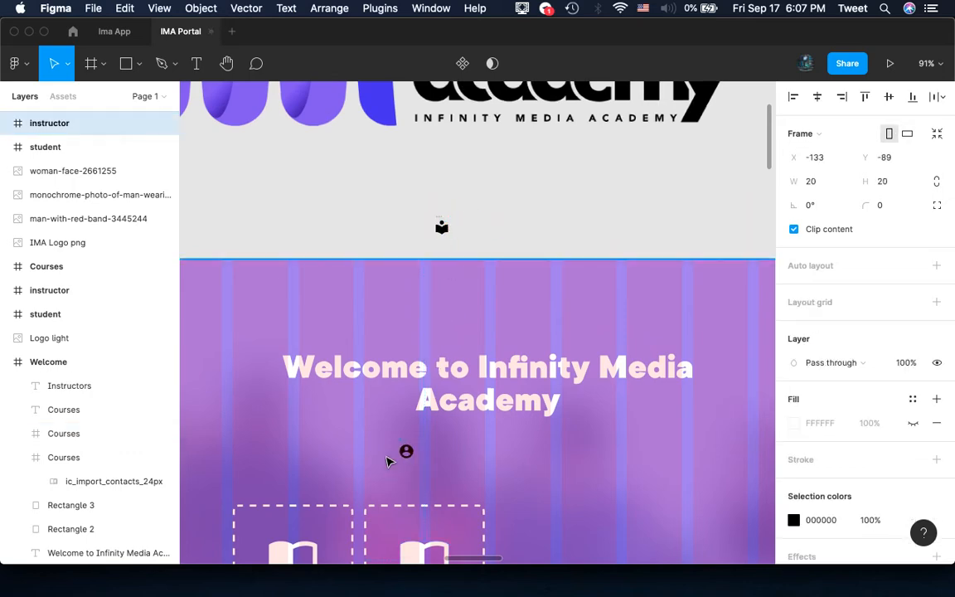
{"action": "scroll", "coordinate": [362, 275], "scroll_direction": "down", "scroll_amount": 3}
{"action": "scroll", "coordinate": [362, 275], "scroll_direction": "down", "scroll_amount": 2}
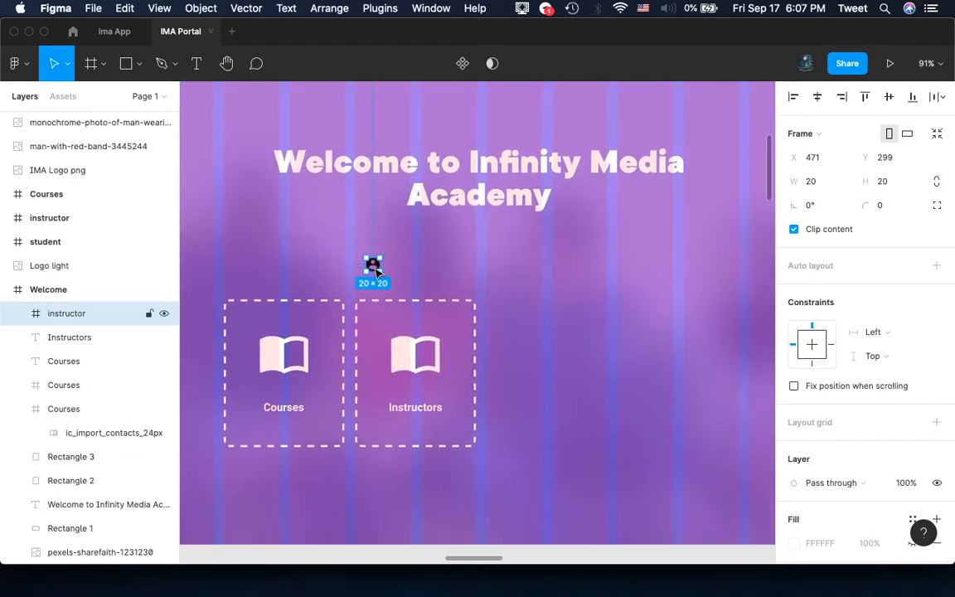
{"action": "scroll", "coordinate": [374, 269], "scroll_direction": "up", "scroll_amount": 5}
{"action": "scroll", "coordinate": [377, 273], "scroll_direction": "down", "scroll_amount": 2}
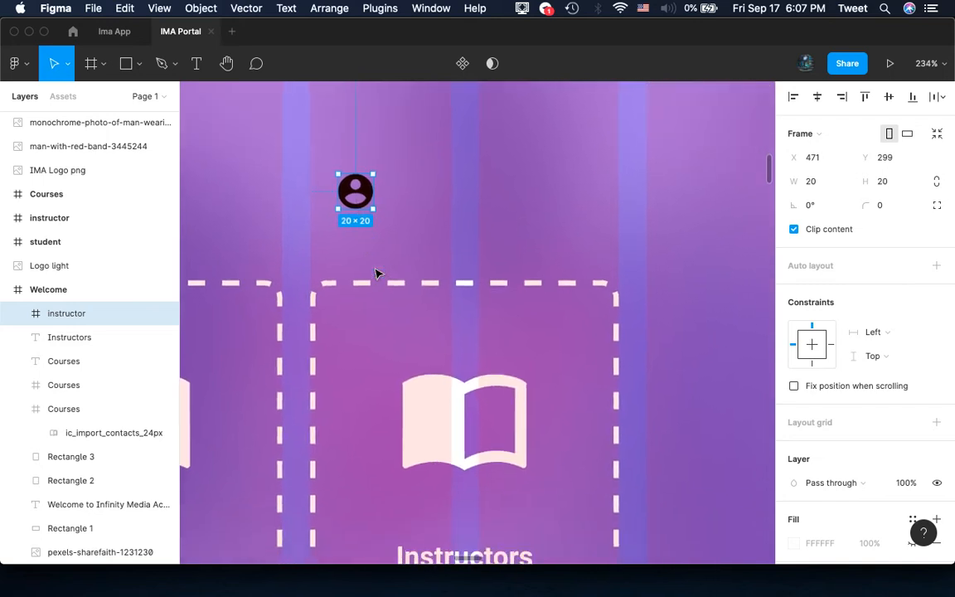
Scale the instructor icon to 71 × 71 centred over the second card's book icon, and delete that book icon
{"action": "left_click_drag", "start_coordinate": [351, 191], "coordinate": [424, 353]}
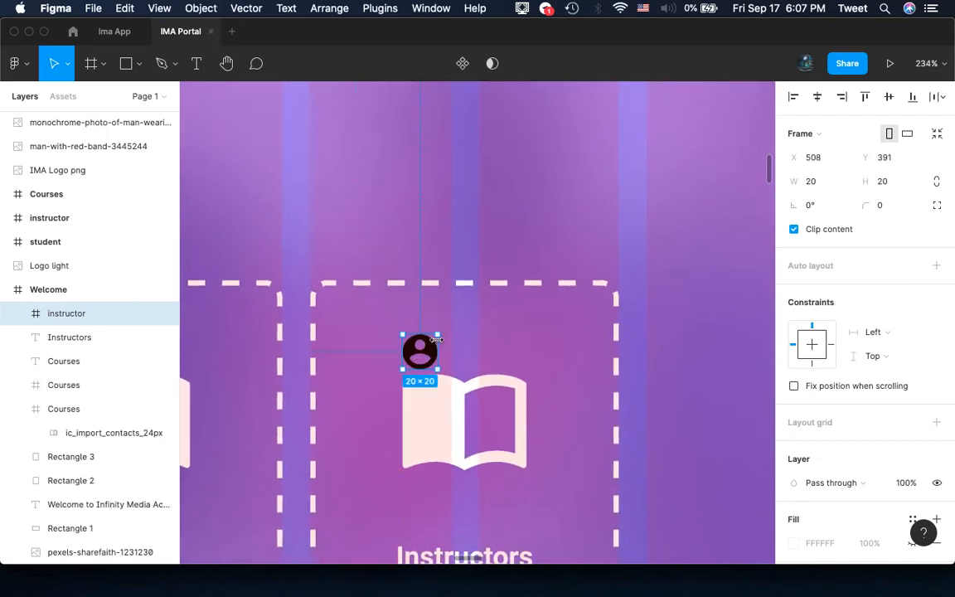
{"action": "left_click_drag", "start_coordinate": [437, 336], "coordinate": [508, 419]}
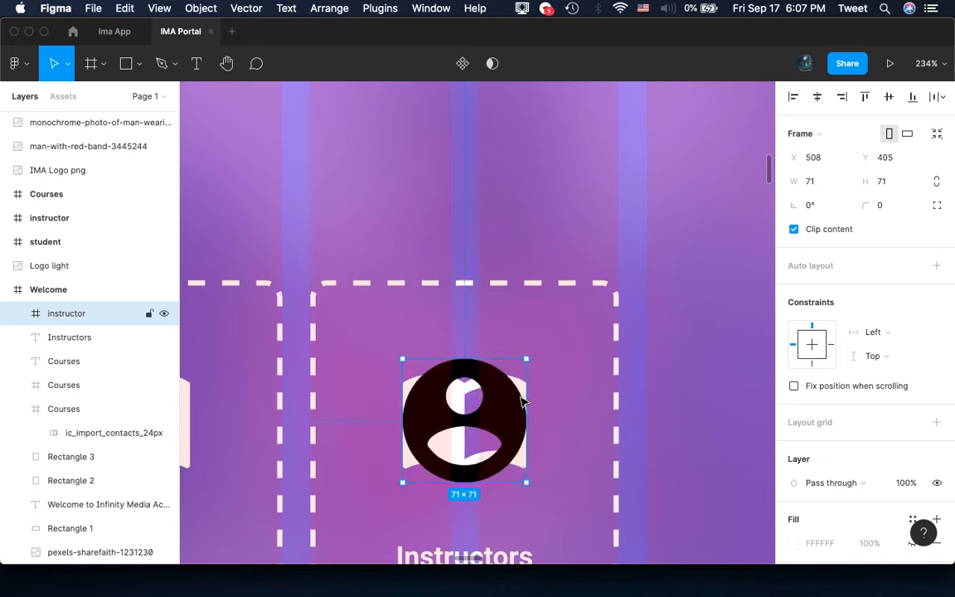
{"action": "double_click", "coordinate": [522, 389]}
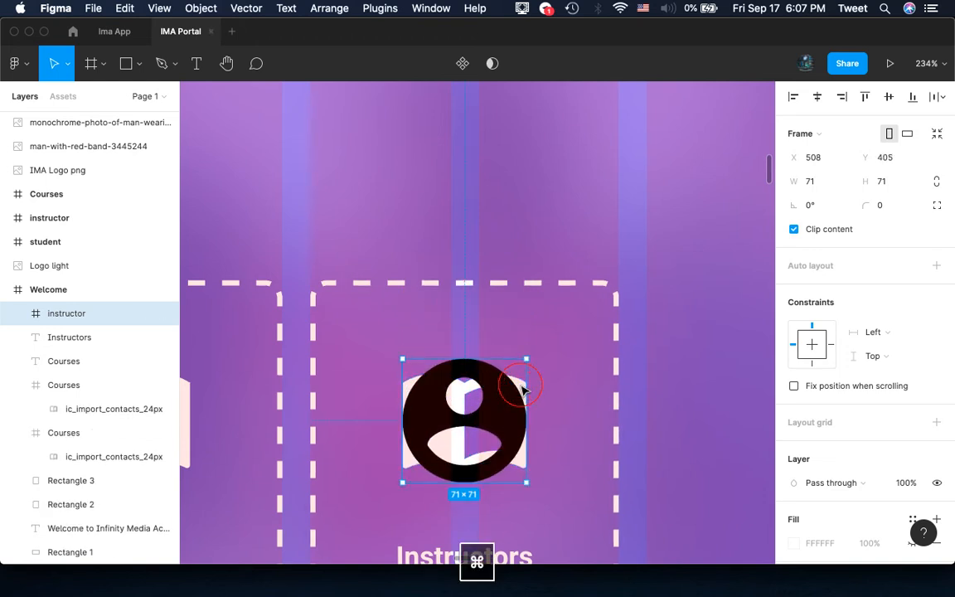
{"action": "key", "text": "BackSpace"}
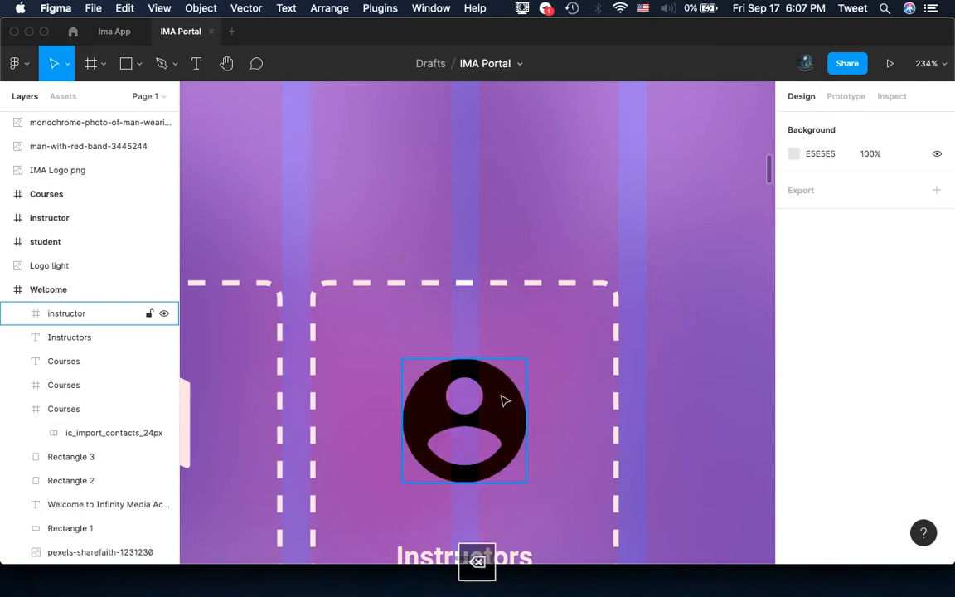
Recolour the account-circle shape inside the instructor icon with a white FFFFFF fill
{"action": "double_click", "coordinate": [505, 399]}
{"action": "left_click", "coordinate": [794, 425]}
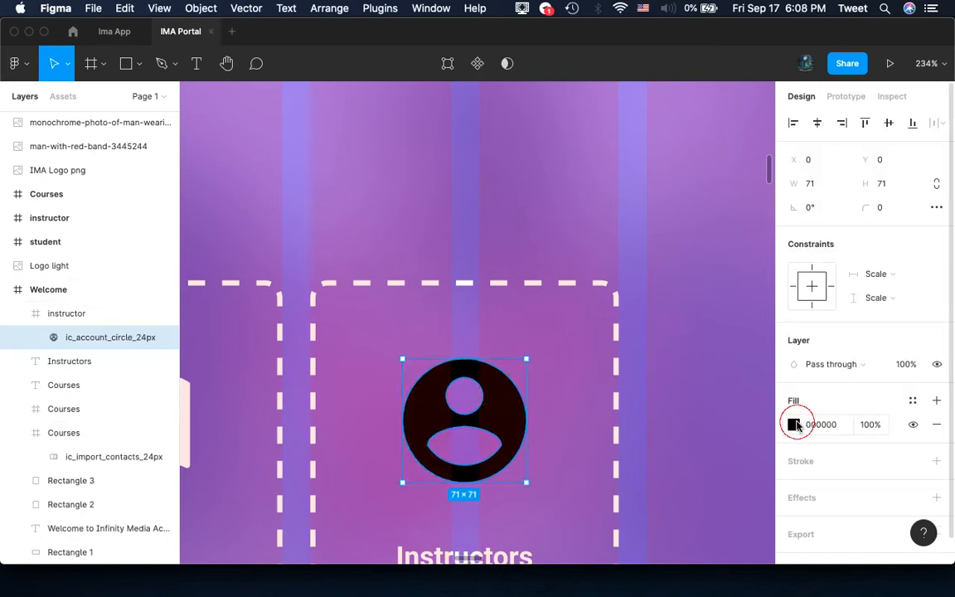
{"action": "left_click_drag", "start_coordinate": [630, 292], "coordinate": [503, 101]}
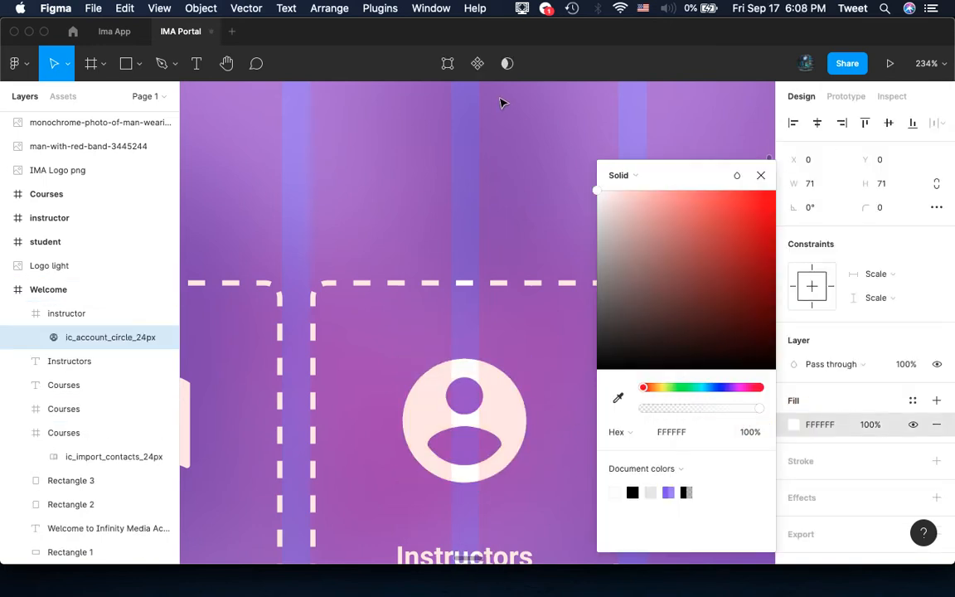
{"action": "left_click", "coordinate": [504, 450]}
{"action": "scroll", "coordinate": [504, 450], "scroll_direction": "down", "scroll_amount": 10}
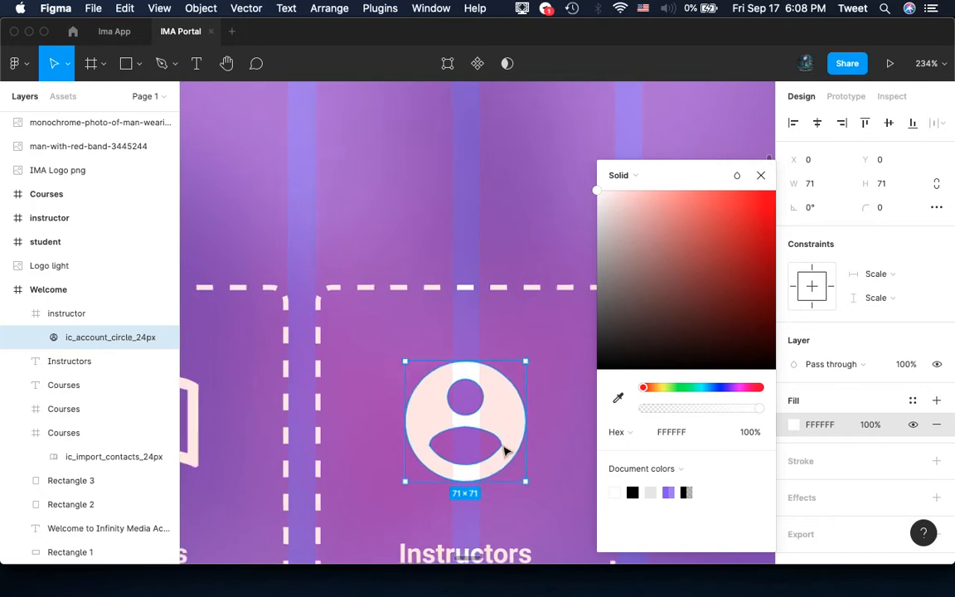
Duplicate the instructor icon, the Instructors label and their dashed rectangle together
{"action": "left_click_drag", "start_coordinate": [503, 450], "coordinate": [390, 429]}
{"action": "left_click", "coordinate": [392, 430]}
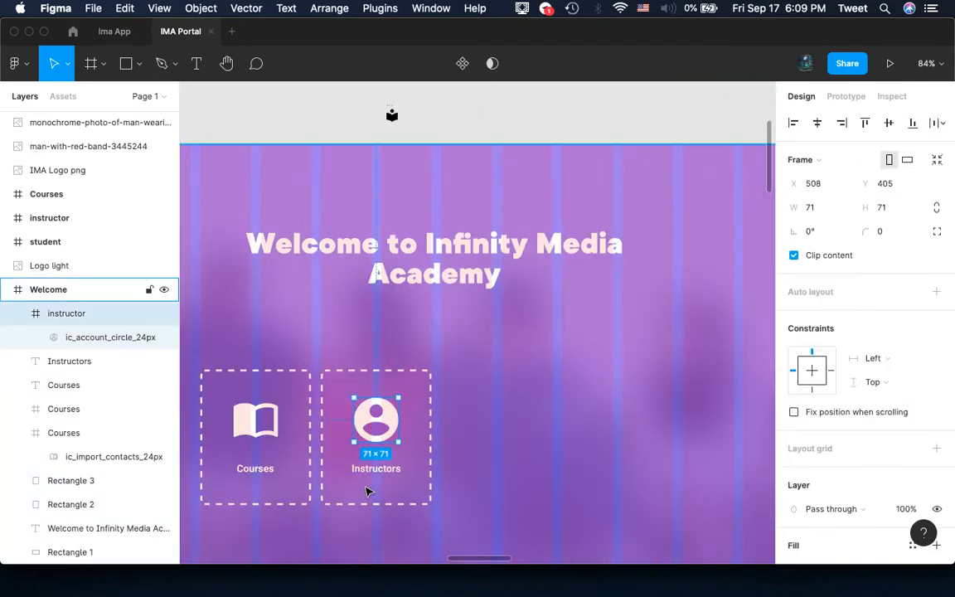
{"action": "left_click", "coordinate": [386, 473], "text": "shift"}
{"action": "left_click", "coordinate": [432, 412], "text": "shift"}
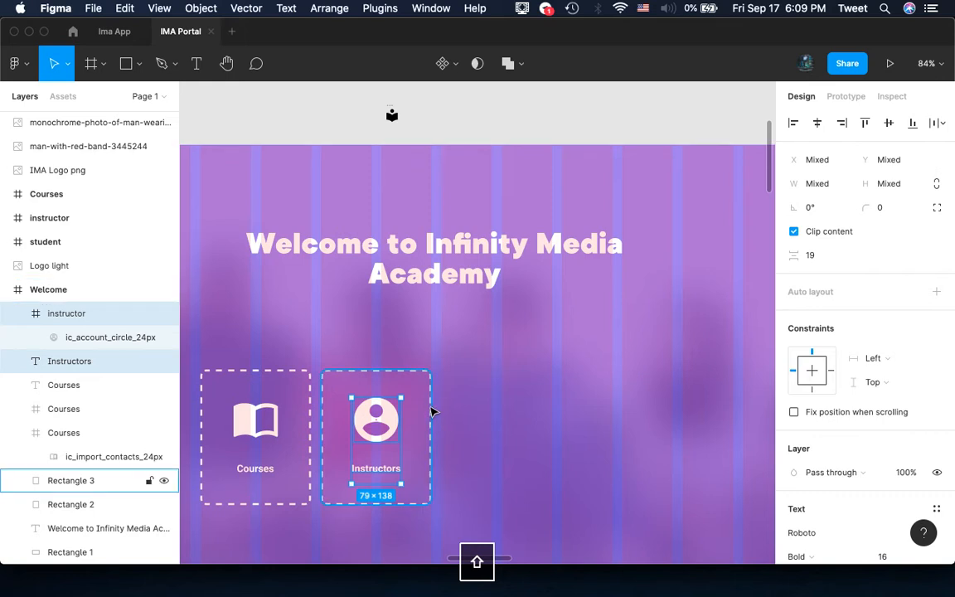
{"action": "key", "text": "super+d"}
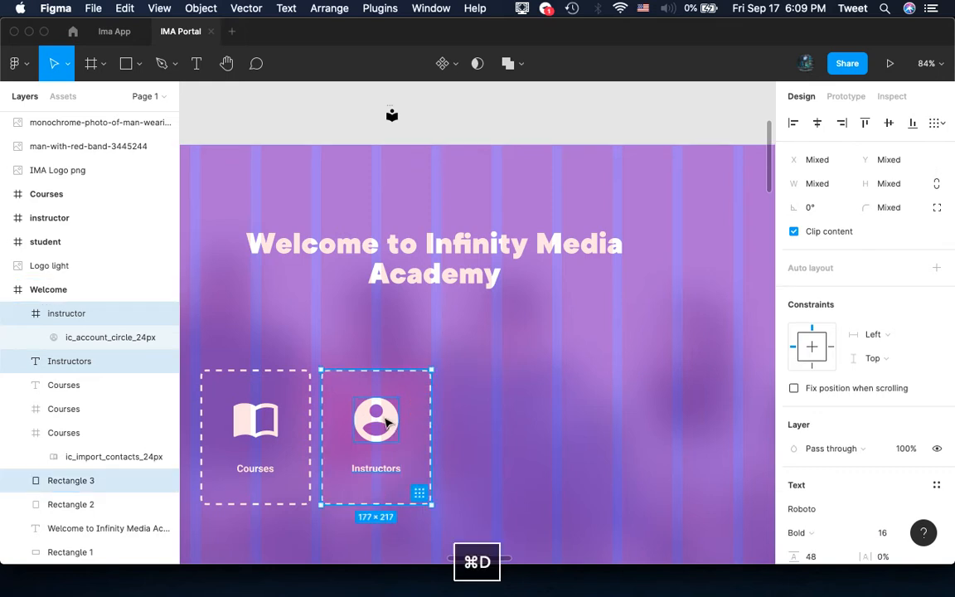
Shift the duplicated Instructors card horizontally to the right, clear of the original, as the third card in the row
{"action": "key", "text": "shift+Right"}
{"action": "key", "text": "shift+Right"}
{"action": "key", "text": "shift+Right"}
{"action": "key", "text": "shift+Right"}
{"action": "key", "text": "shift+Right"}
{"action": "key", "text": "shift+Right"}
{"action": "key", "text": "shift+Right"}
{"action": "key", "text": "shift+Right"}
{"action": "key", "text": "shift+Right"}
{"action": "key", "text": "shift+Right"}
{"action": "key", "text": "shift+Right"}
{"action": "key", "text": "shift+Right"}
{"action": "key", "text": "shift+Right"}
{"action": "key", "text": "shift+Right"}
{"action": "key", "text": "shift+Right"}
{"action": "key", "text": "shift+Right"}
{"action": "key", "text": "shift+Right"}
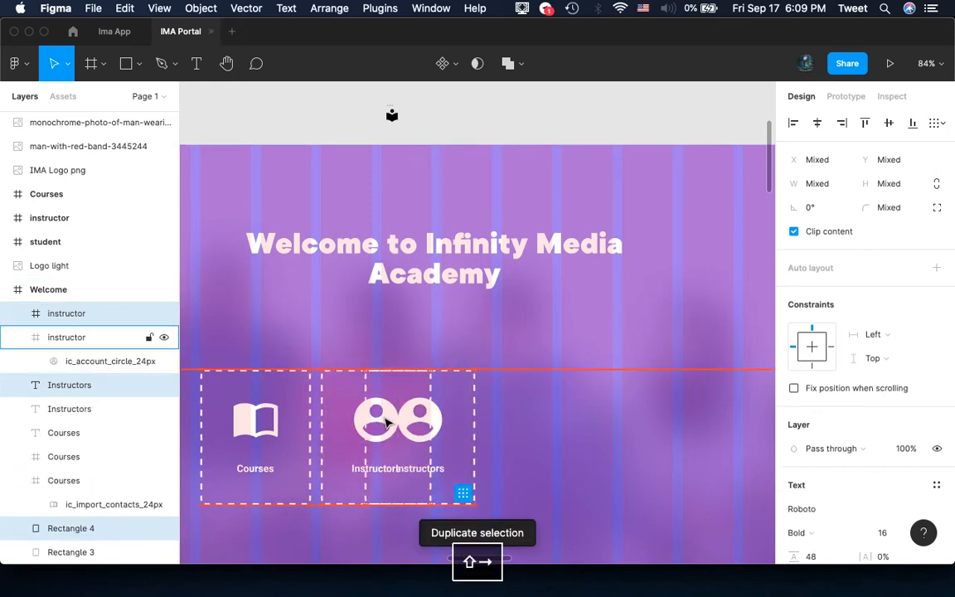
{"action": "key", "text": "shift+Right"}
{"action": "key", "text": "shift+Right"}
{"action": "key", "text": "shift+Right"}
{"action": "key", "text": "shift+Right"}
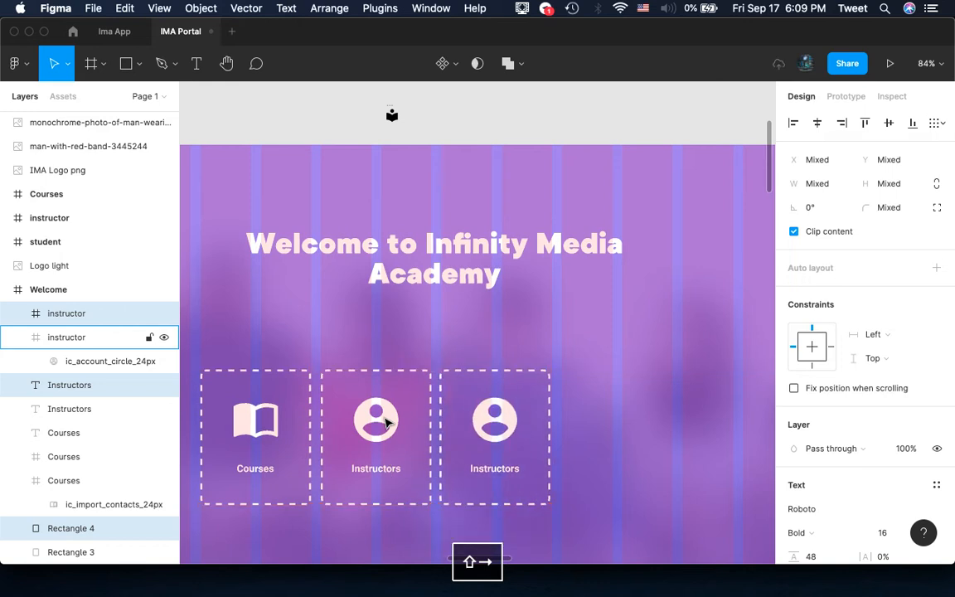
Fine-tune the third card's horizontal position so its gap matches the spacing between the first two cards
{"action": "scroll", "coordinate": [385, 421], "scroll_direction": "up", "scroll_amount": 5}
{"action": "scroll", "coordinate": [385, 418], "scroll_direction": "right", "scroll_amount": 2}
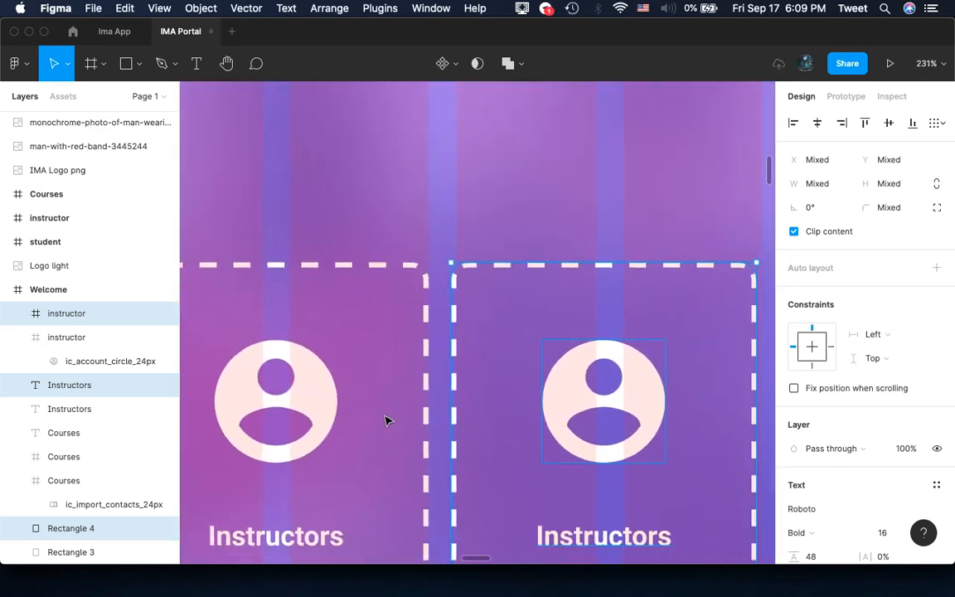
{"action": "scroll", "coordinate": [431, 370], "scroll_direction": "down", "scroll_amount": 2}
{"action": "scroll", "coordinate": [431, 370], "scroll_direction": "right", "scroll_amount": 3}
{"action": "key", "text": "Right"}
{"action": "key", "text": "Right"}
{"action": "key", "text": "Right"}
{"action": "key", "text": "Right"}
{"action": "key", "text": "Right"}
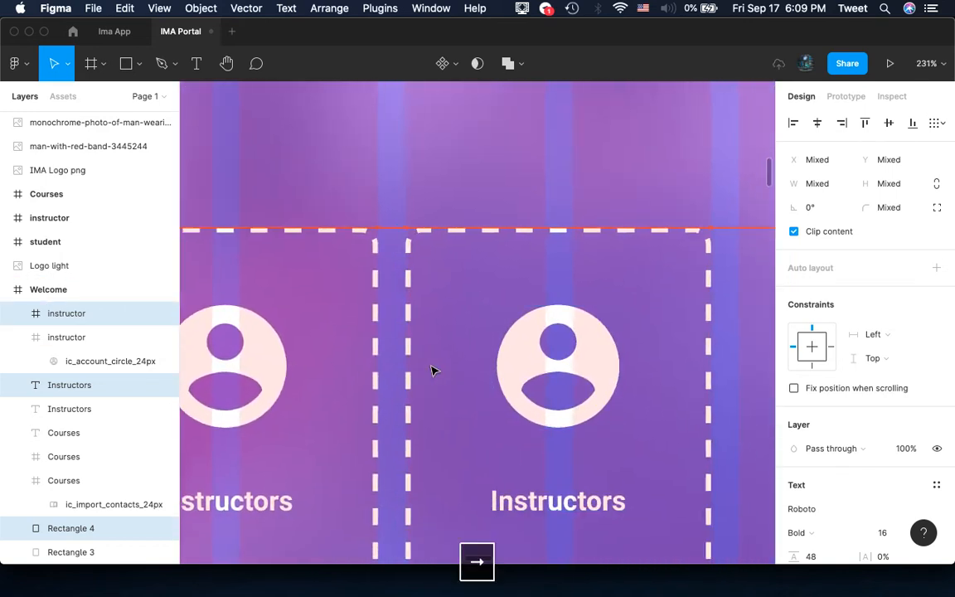
{"action": "key", "text": "Right"}
{"action": "key", "text": "Left"}
{"action": "key", "text": "Left"}
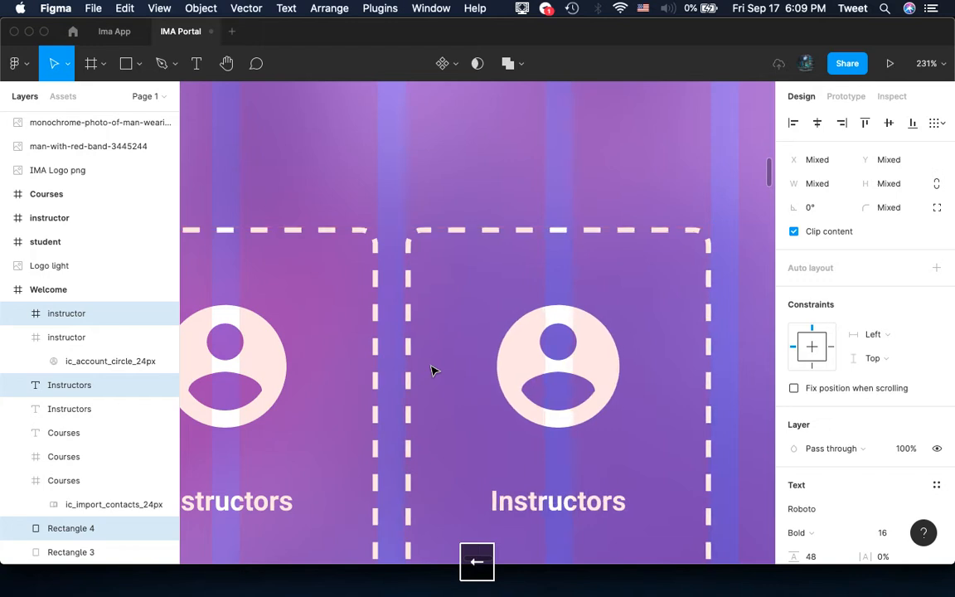
{"action": "scroll", "coordinate": [431, 371], "scroll_direction": "down", "scroll_amount": 1}
{"action": "scroll", "coordinate": [431, 372], "scroll_direction": "down", "scroll_amount": 10}
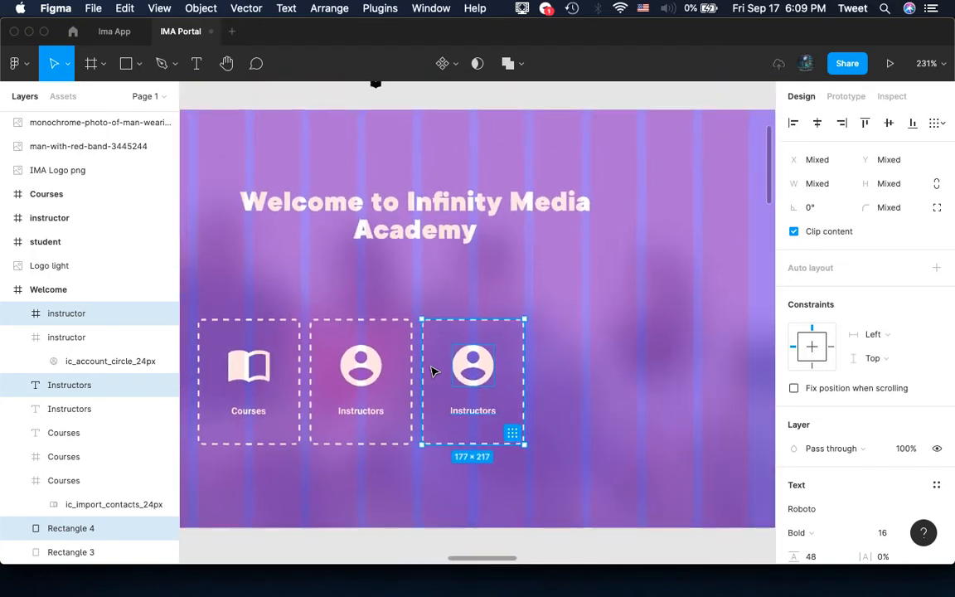
Change the label text in the third card to Students
{"action": "double_click", "coordinate": [469, 413]}
{"action": "double_click", "coordinate": [465, 410]}
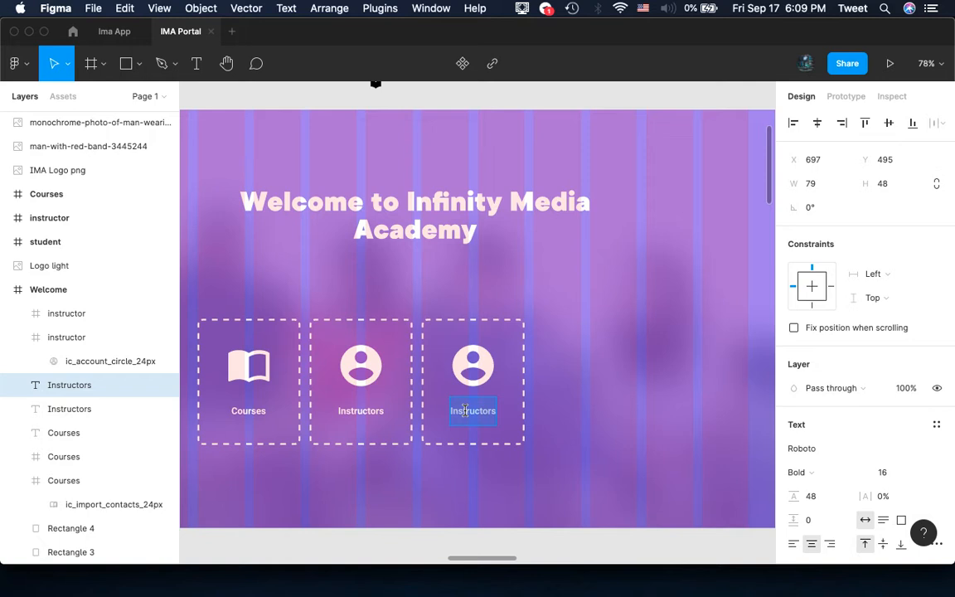
{"action": "type", "text": "Students"}
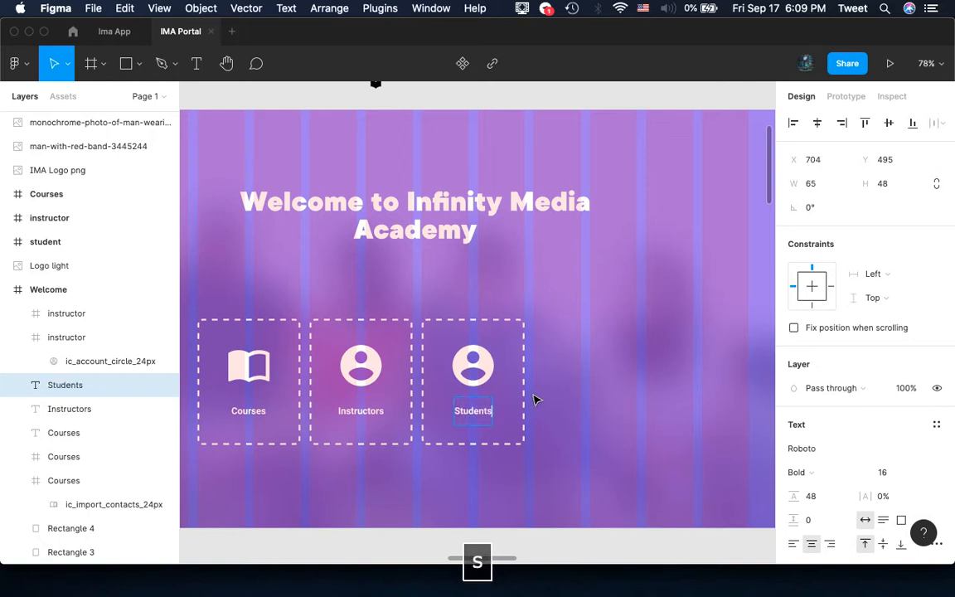
{"action": "key", "text": "Escape"}
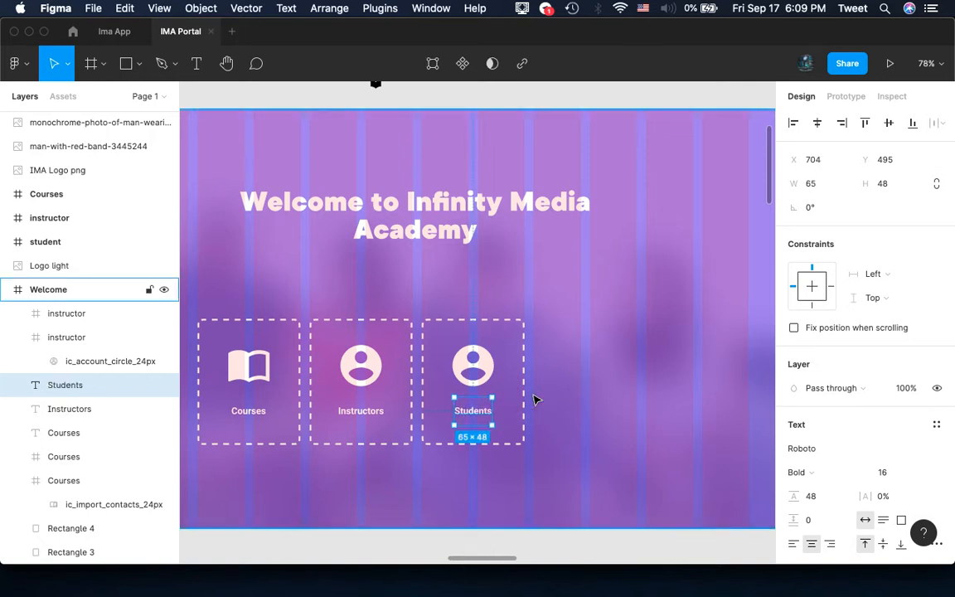
Move the small student reading icon from the canvas above into the upper part of the Students card
{"action": "scroll", "coordinate": [501, 325], "scroll_direction": "up", "scroll_amount": 3}
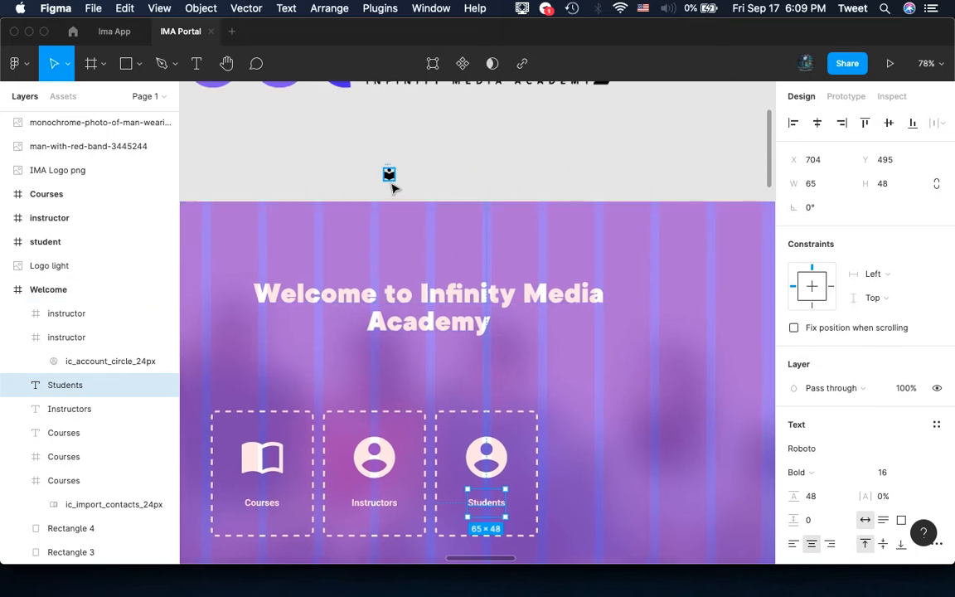
{"action": "left_click", "coordinate": [388, 177]}
{"action": "left_click_drag", "start_coordinate": [520, 419], "coordinate": [457, 422]}
{"action": "scroll", "coordinate": [457, 422], "scroll_direction": "up", "scroll_amount": 5}
{"action": "scroll", "coordinate": [460, 423], "scroll_direction": "up", "scroll_amount": 5}
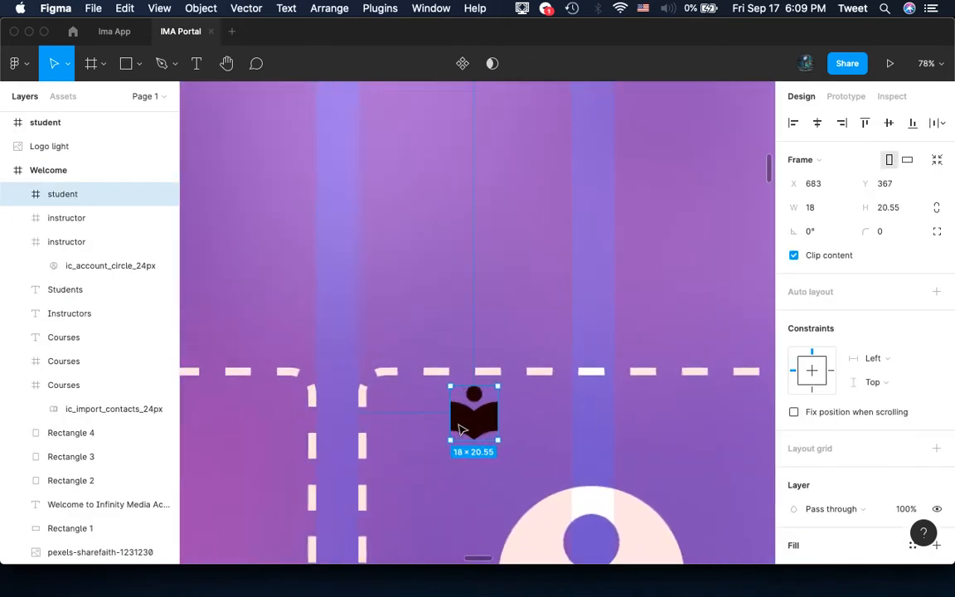
{"action": "scroll", "coordinate": [459, 428], "scroll_direction": "down", "scroll_amount": 3}
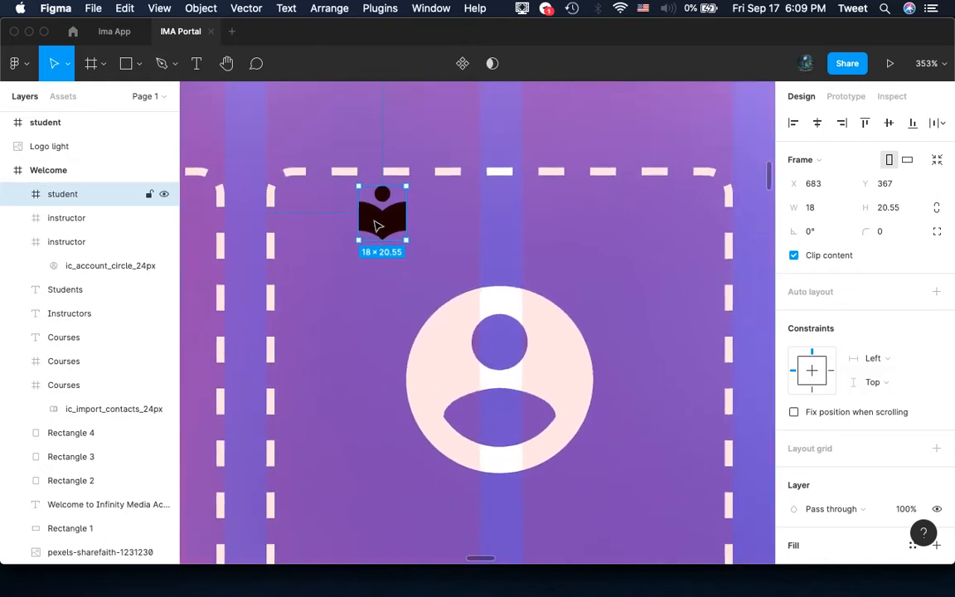
Scale the student icon to 71 × 82 and place it over the third card's account-circle icon at X 701, Y 400
{"action": "left_click_drag", "start_coordinate": [377, 226], "coordinate": [423, 250]}
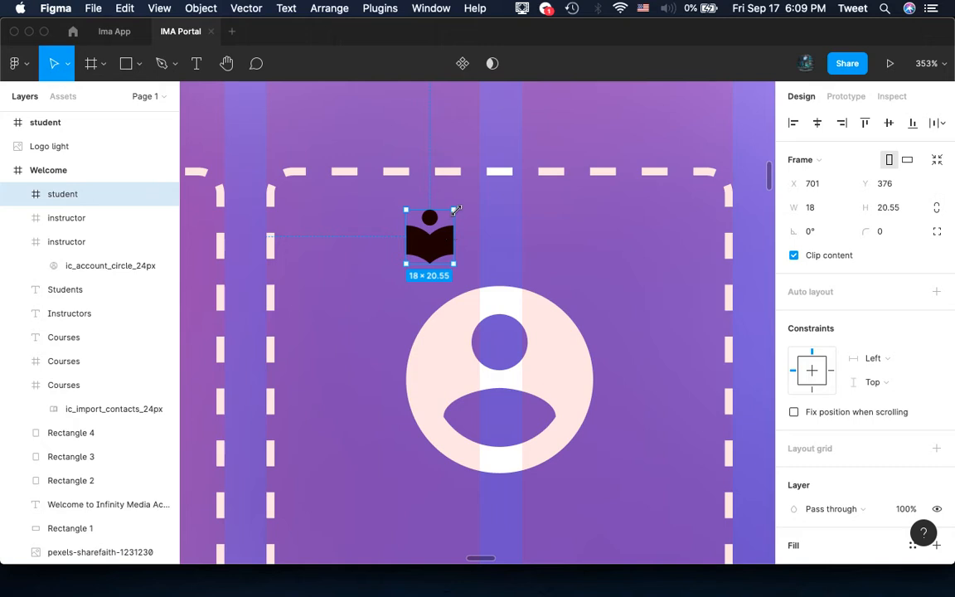
{"action": "left_click_drag", "start_coordinate": [454, 200], "coordinate": [591, 163]}
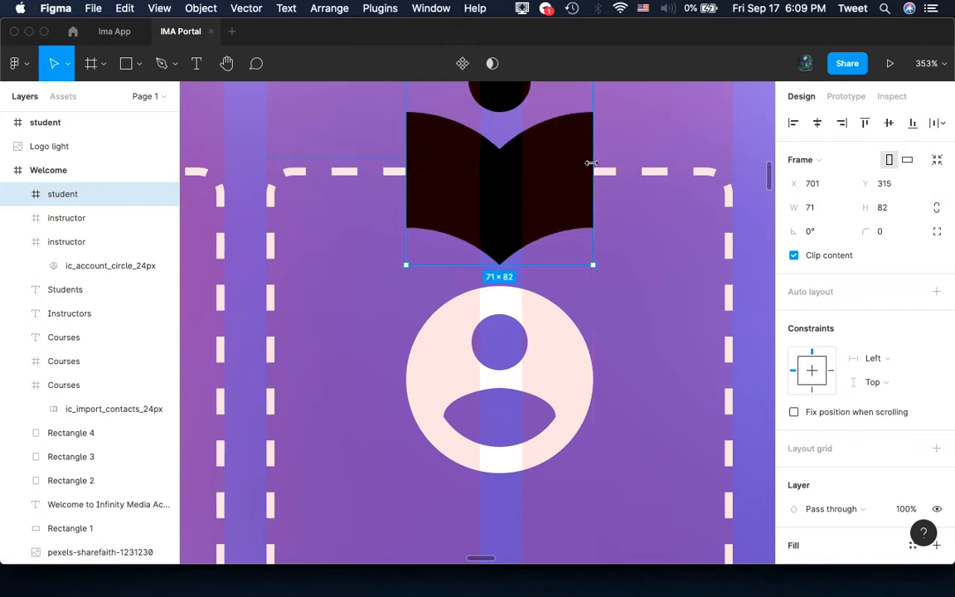
{"action": "key", "text": "super+z"}
{"action": "left_click_drag", "start_coordinate": [499, 198], "coordinate": [506, 424]}
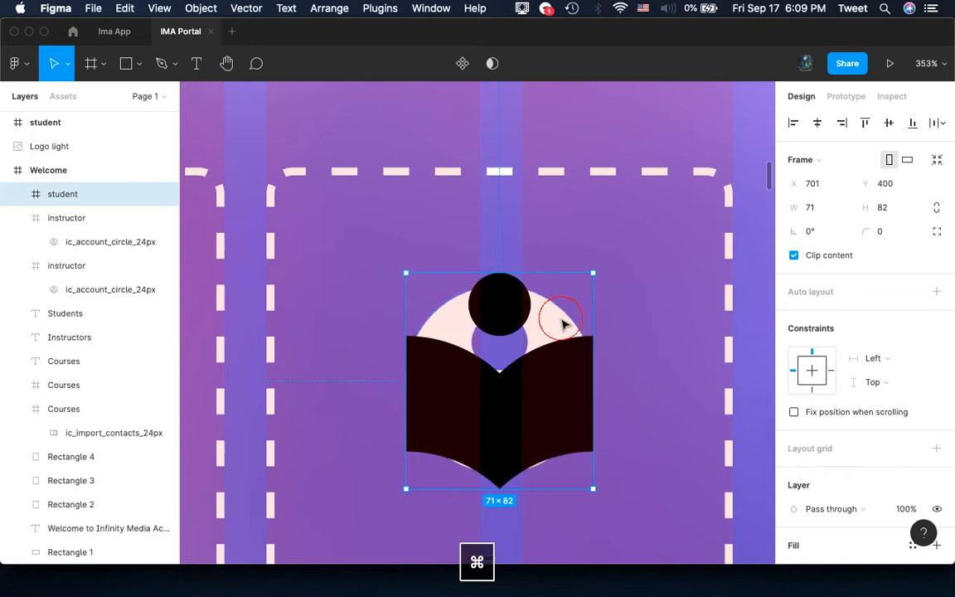
Delete the account-circle icon behind the student reading icon in the Students card
{"action": "left_click", "coordinate": [561, 320], "text": "super"}
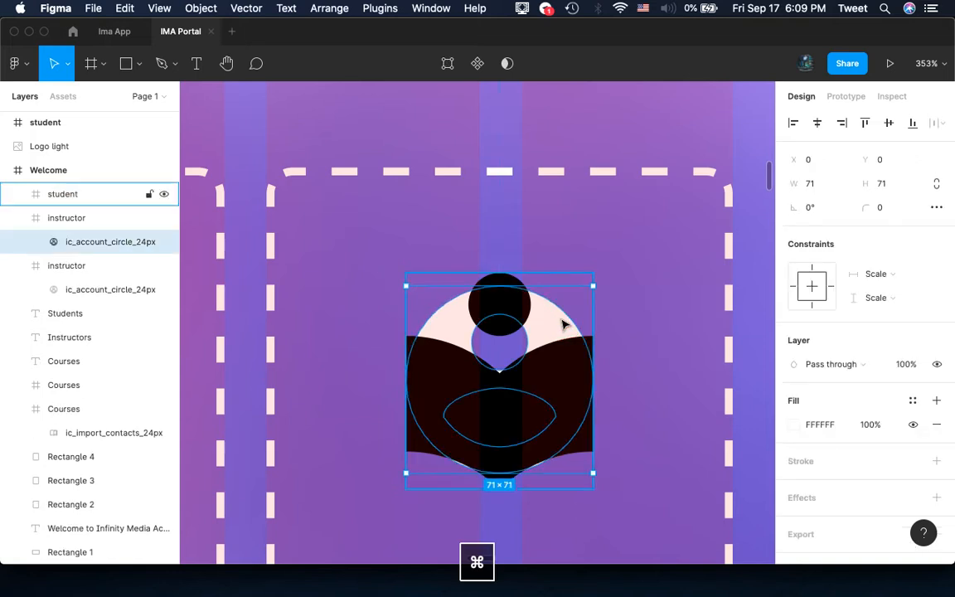
{"action": "left_click", "coordinate": [77, 217]}
{"action": "key", "text": "BackSpace"}
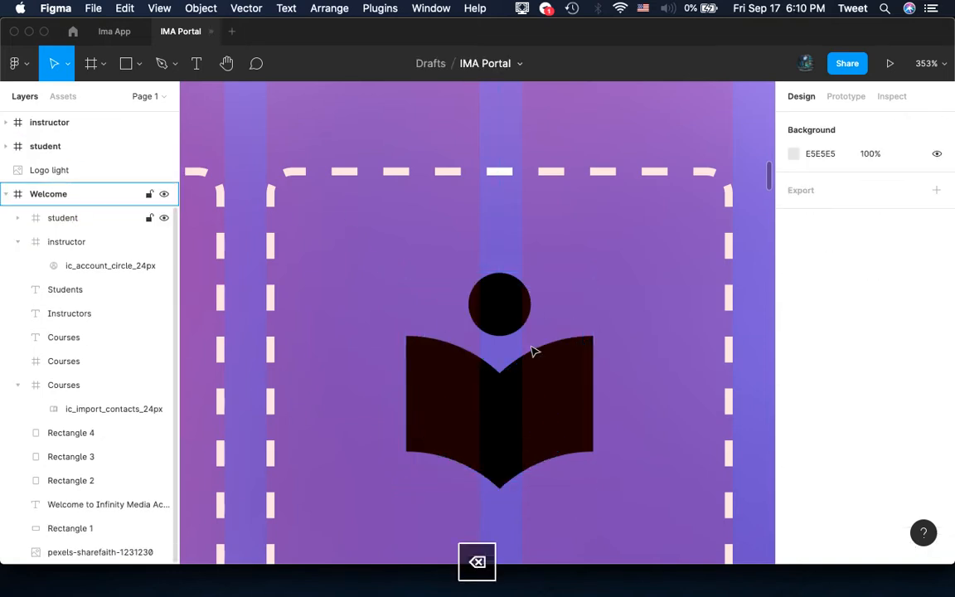
Change the fill of the reading icon in the Students card to white, FFFFFF
{"action": "left_click", "coordinate": [523, 381]}
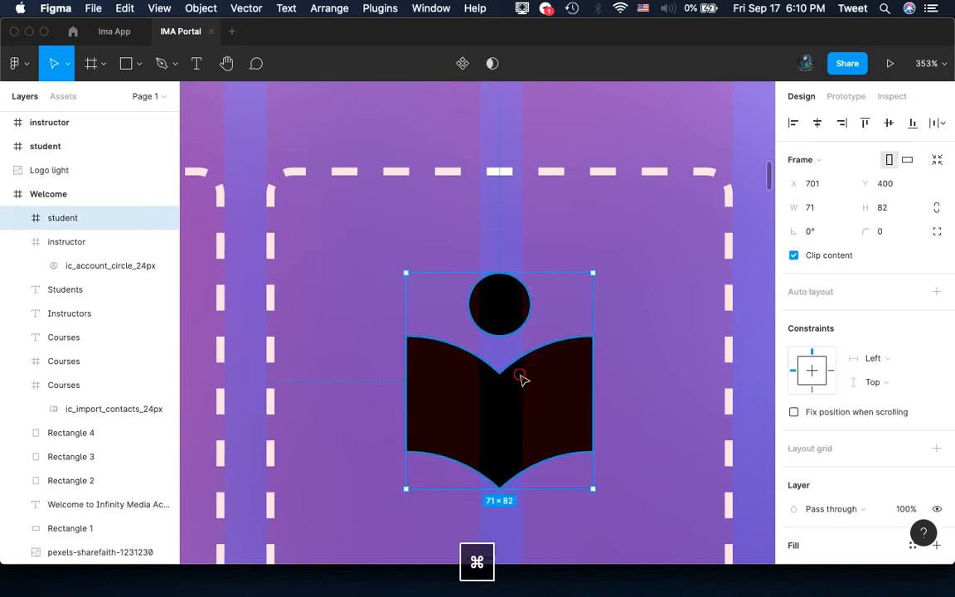
{"action": "left_click", "coordinate": [524, 381], "text": "super"}
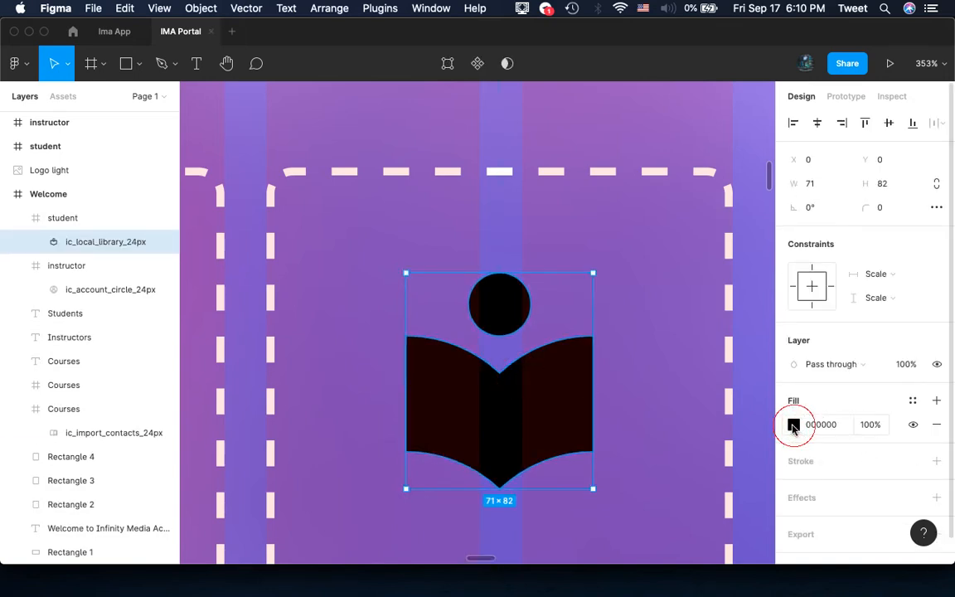
{"action": "left_click", "coordinate": [793, 424]}
{"action": "left_click_drag", "start_coordinate": [619, 250], "coordinate": [559, 164]}
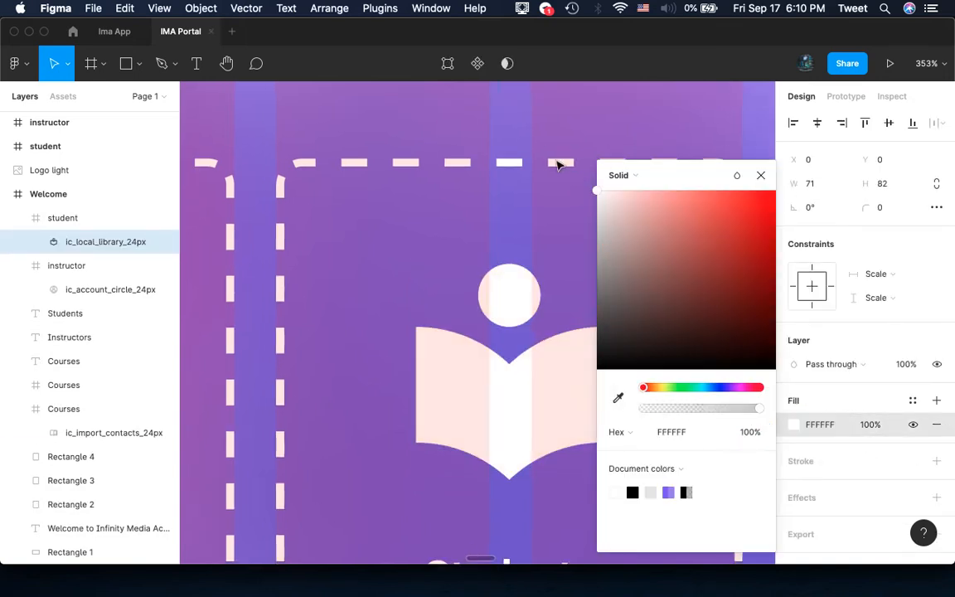
{"action": "left_click", "coordinate": [539, 208]}
Shift all three cards together with their icons and labels to the right so the row is centred beneath the heading
{"action": "scroll", "coordinate": [539, 207], "scroll_direction": "down", "scroll_amount": 10}
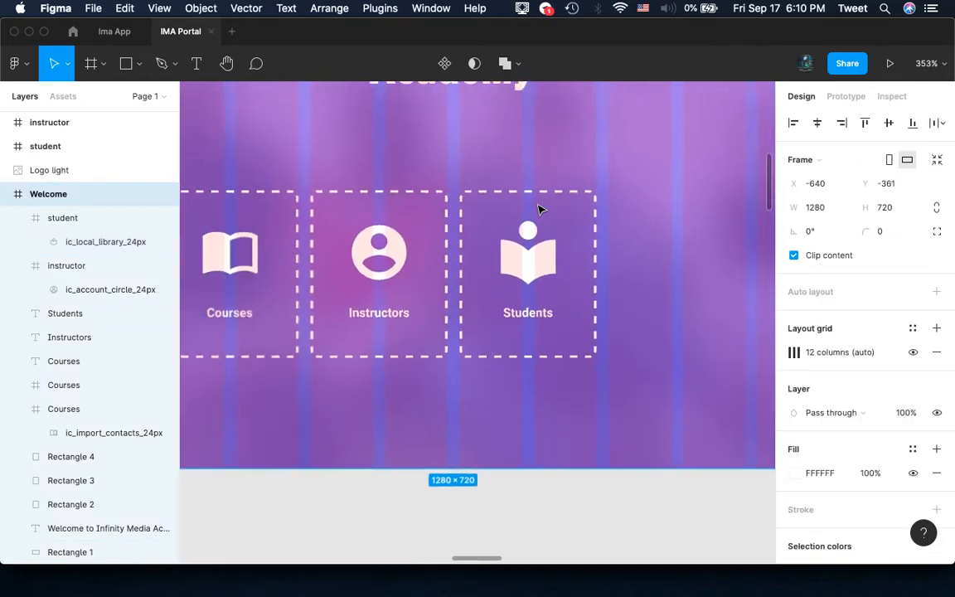
{"action": "scroll", "coordinate": [539, 207], "scroll_direction": "left", "scroll_amount": 2}
{"action": "scroll", "coordinate": [539, 208], "scroll_direction": "up", "scroll_amount": 1}
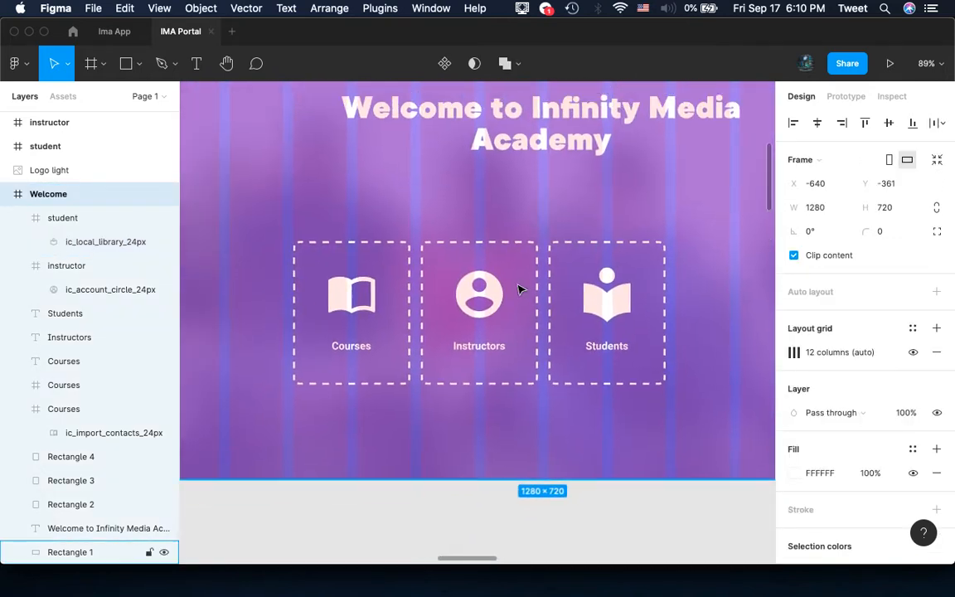
{"action": "scroll", "coordinate": [520, 290], "scroll_direction": "down", "scroll_amount": 3}
{"action": "scroll", "coordinate": [520, 290], "scroll_direction": "down", "scroll_amount": 5}
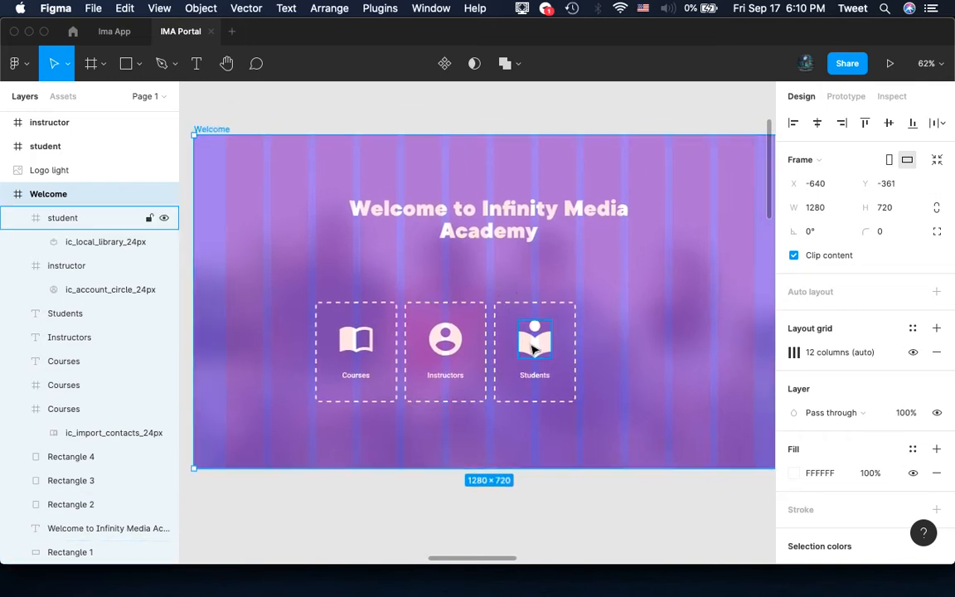
{"action": "left_click", "coordinate": [529, 365]}
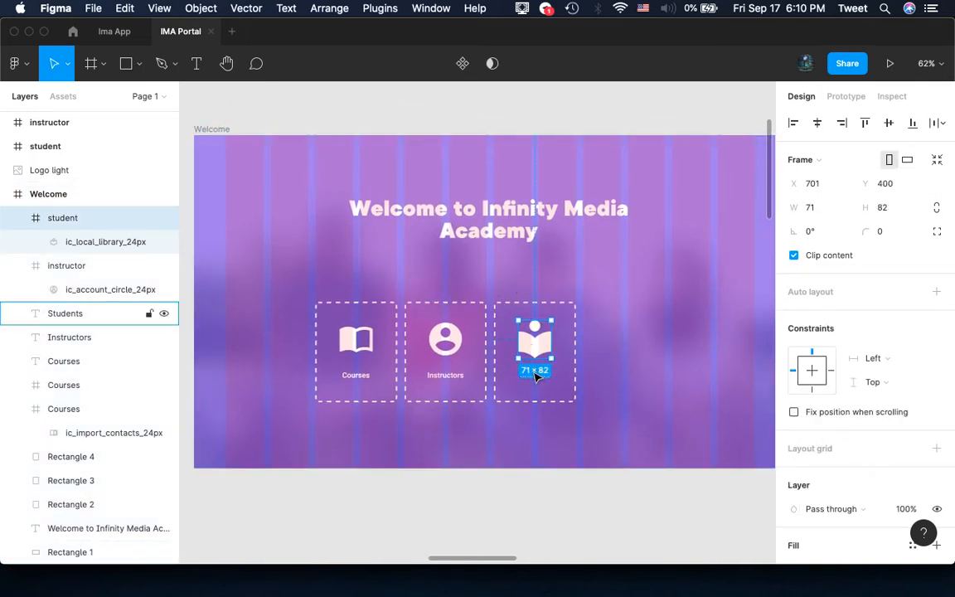
{"action": "left_click", "coordinate": [534, 377], "text": "shift"}
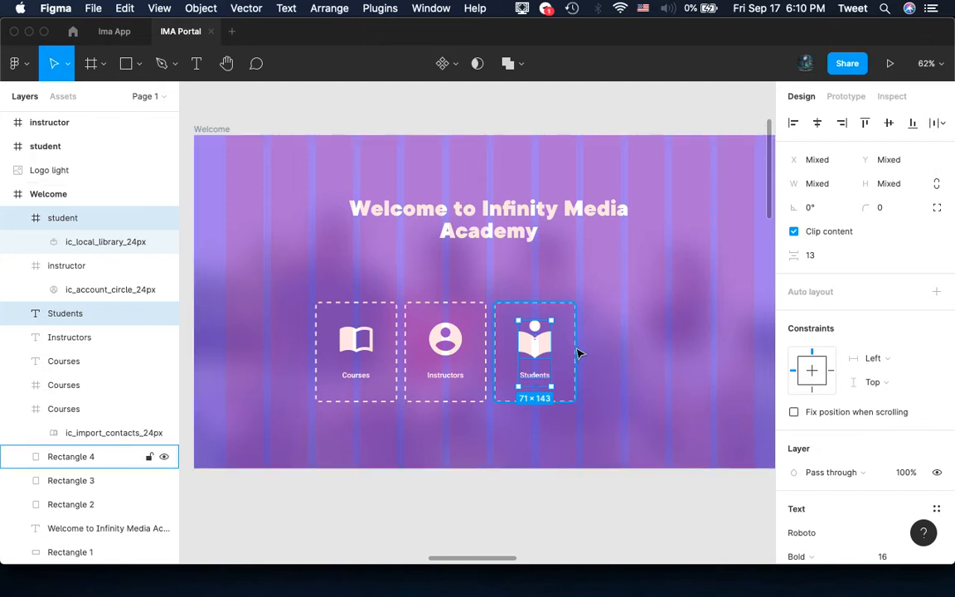
{"action": "left_click", "coordinate": [497, 362], "text": "shift"}
{"action": "left_click", "coordinate": [488, 361], "text": "shift"}
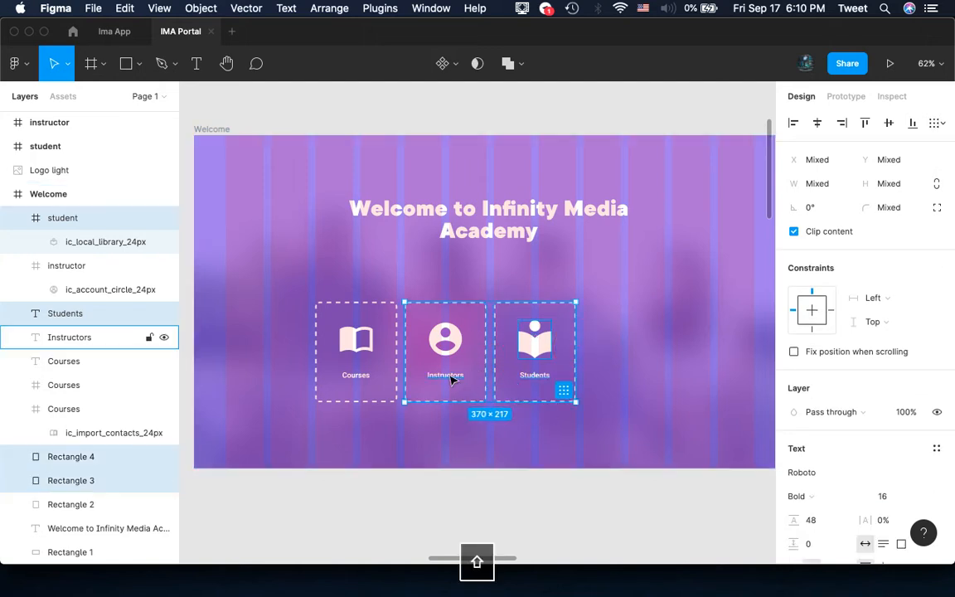
{"action": "left_click", "coordinate": [452, 378], "text": "shift"}
{"action": "left_click", "coordinate": [444, 340], "text": "shift"}
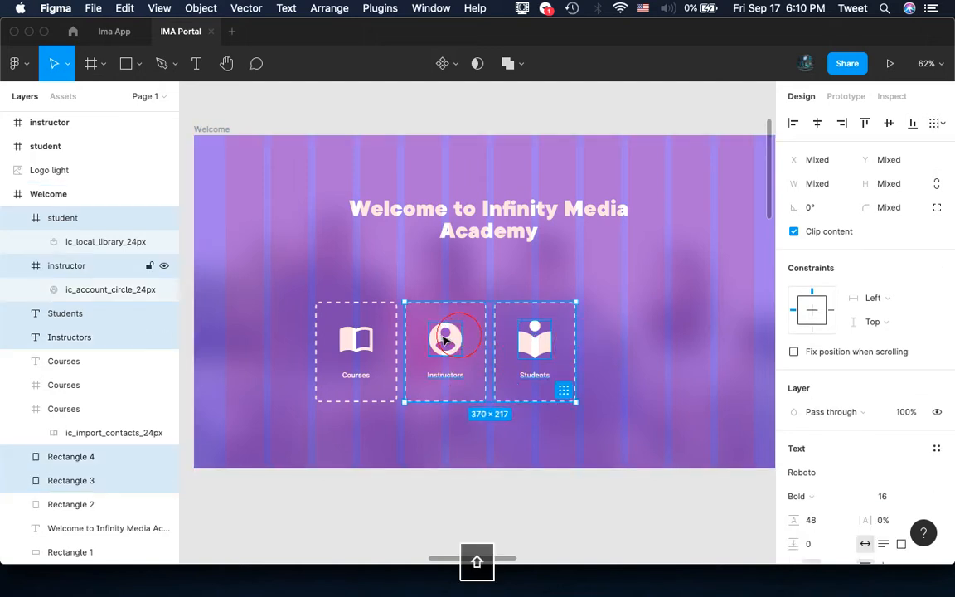
{"action": "left_click", "coordinate": [397, 334], "text": "shift"}
{"action": "left_click", "coordinate": [345, 341], "text": "shift"}
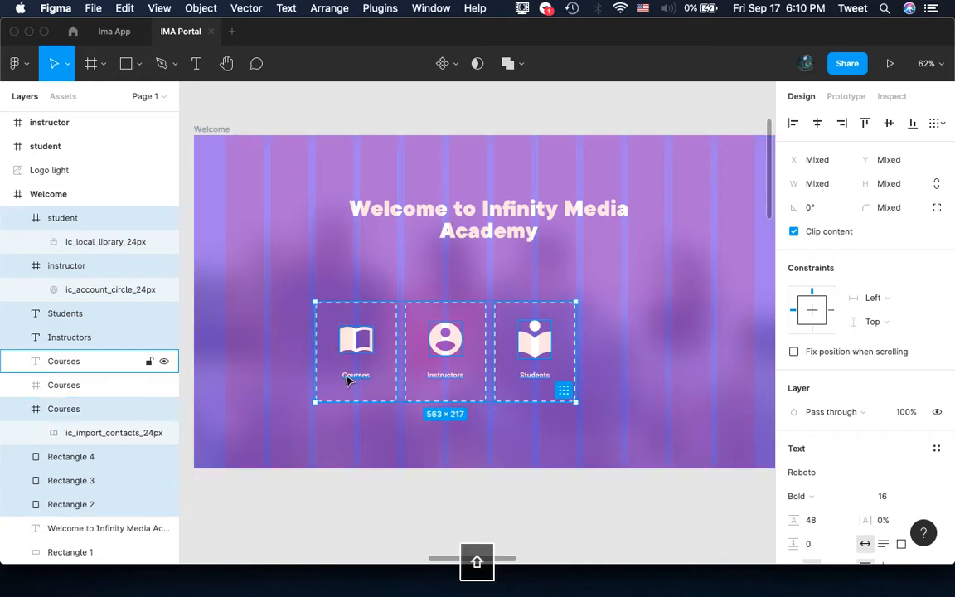
{"action": "left_click", "coordinate": [348, 379], "text": "shift"}
{"action": "key", "text": "shift+Right"}
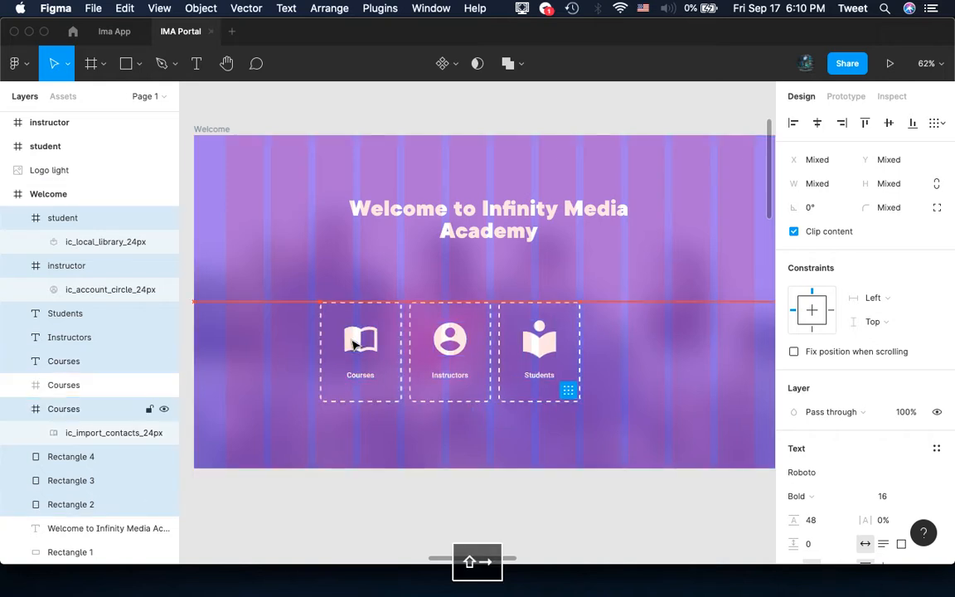
{"action": "key", "text": "shift+Right"}
{"action": "key", "text": "shift+Right"}
{"action": "key", "text": "shift+Right"}
{"action": "key", "text": "shift+Right"}
{"action": "key", "text": "shift+Right"}
{"action": "key", "text": "shift+Right"}
{"action": "key", "text": "shift+Right"}
{"action": "key", "text": "shift+Right"}
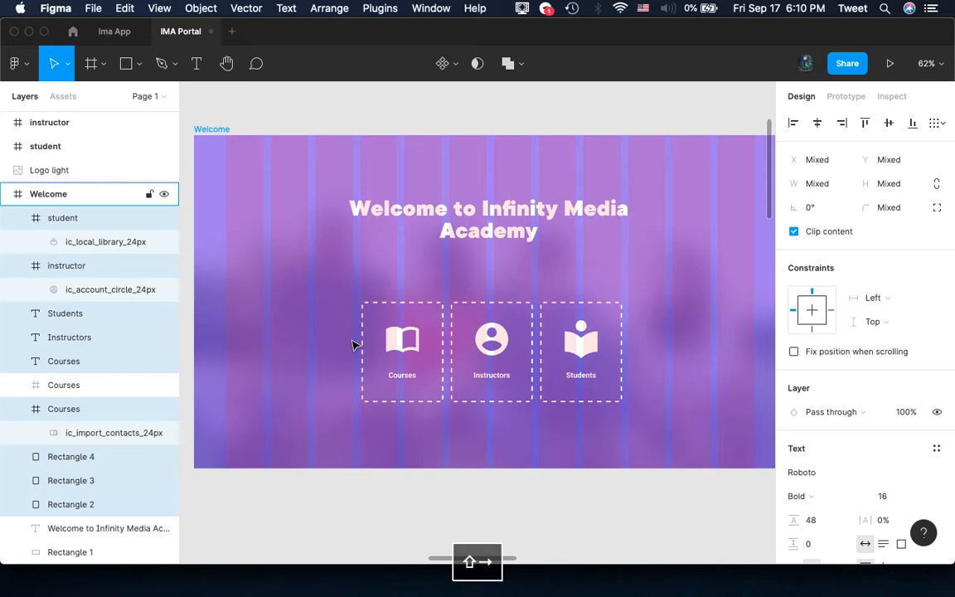
{"action": "key", "text": "Left"}
{"action": "scroll", "coordinate": [352, 344], "scroll_direction": "up", "scroll_amount": 5}
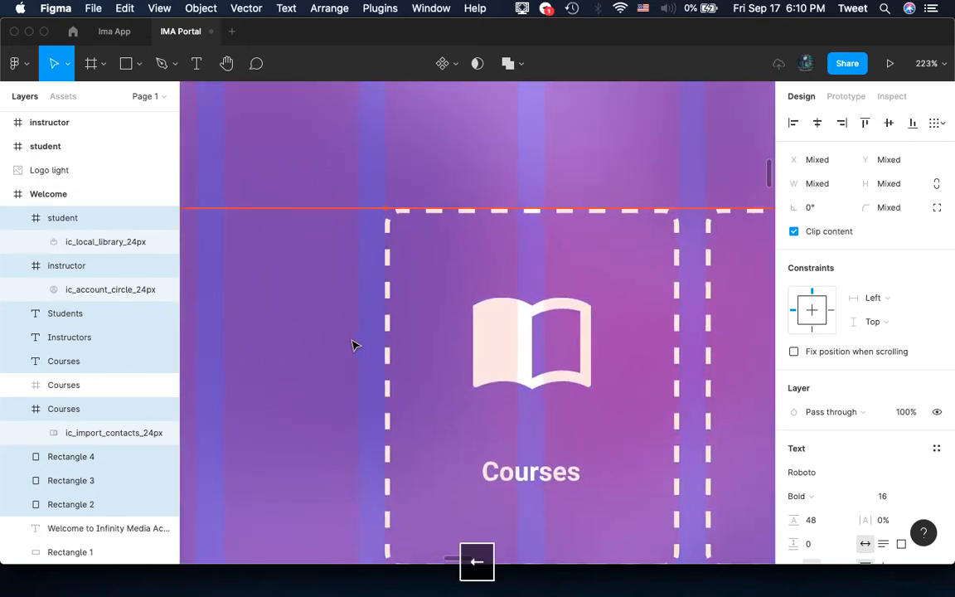
{"action": "scroll", "coordinate": [353, 344], "scroll_direction": "down", "scroll_amount": 3}
{"action": "scroll", "coordinate": [353, 344], "scroll_direction": "down", "scroll_amount": 3}
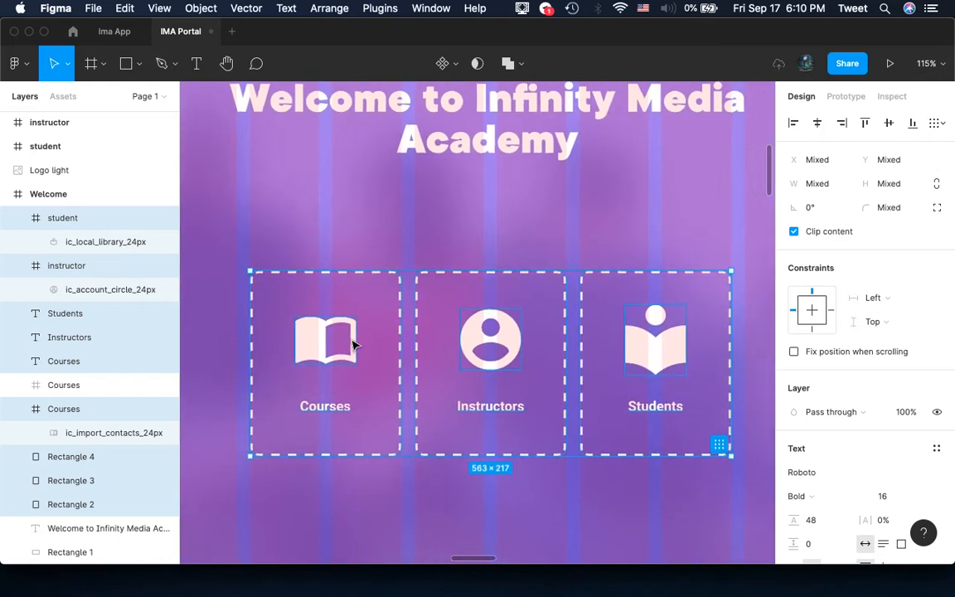
{"action": "scroll", "coordinate": [352, 344], "scroll_direction": "left", "scroll_amount": 3}
{"action": "scroll", "coordinate": [352, 344], "scroll_direction": "up", "scroll_amount": 2}
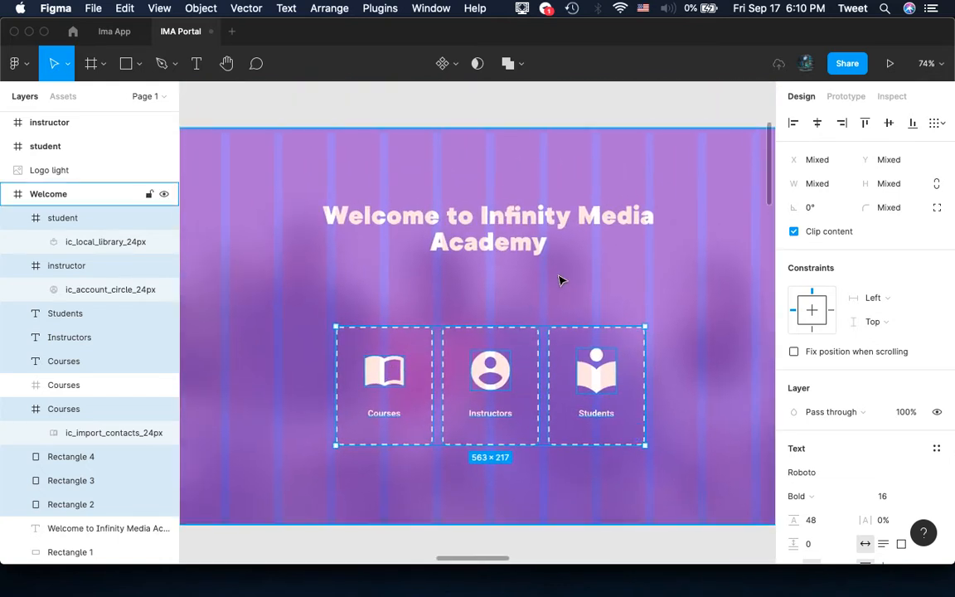
Duplicate the welcome heading and move the copy straight down to Y 240, between the heading and the cards
{"action": "left_click", "coordinate": [451, 248]}
{"action": "key", "text": "super+d"}
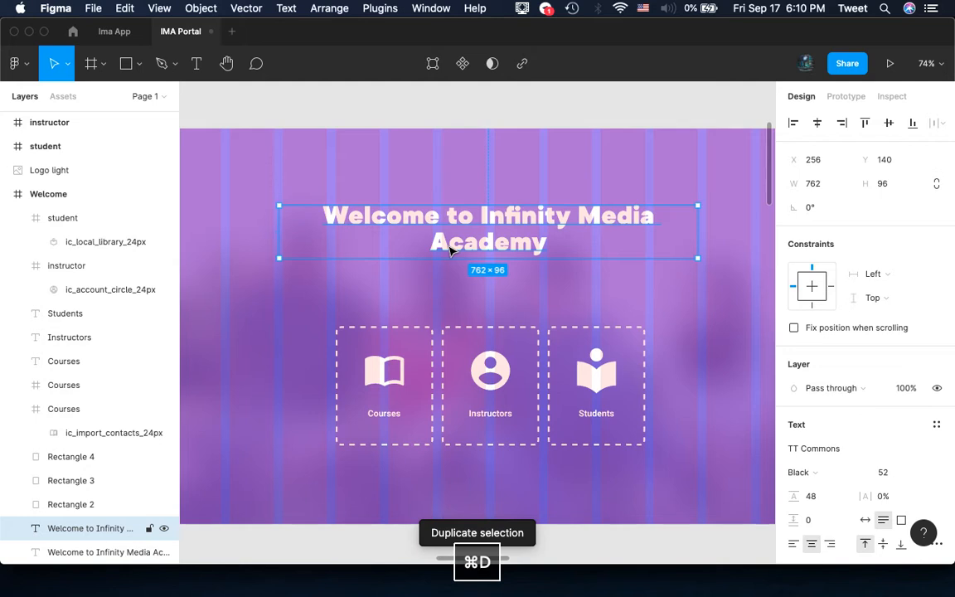
{"action": "key", "text": "shift+Down"}
{"action": "key", "text": "shift+Down"}
{"action": "key", "text": "shift+Down"}
{"action": "key", "text": "shift+Down"}
{"action": "key", "text": "shift+Down"}
{"action": "key", "text": "shift+Down"}
{"action": "key", "text": "shift+Down"}
{"action": "key", "text": "shift+Down"}
{"action": "key", "text": "shift+Down"}
{"action": "key", "text": "shift+Down"}
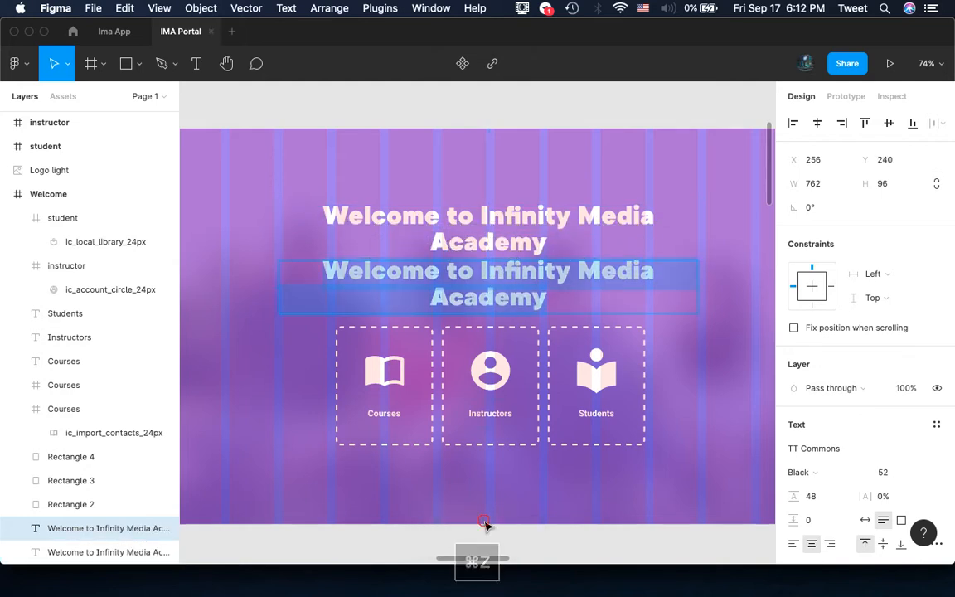
Replace the duplicated heading with "We are African leading media training company. Skill aquisition We are African leading media training company." in Roboto Regular 18
{"action": "key", "text": "Escape"}
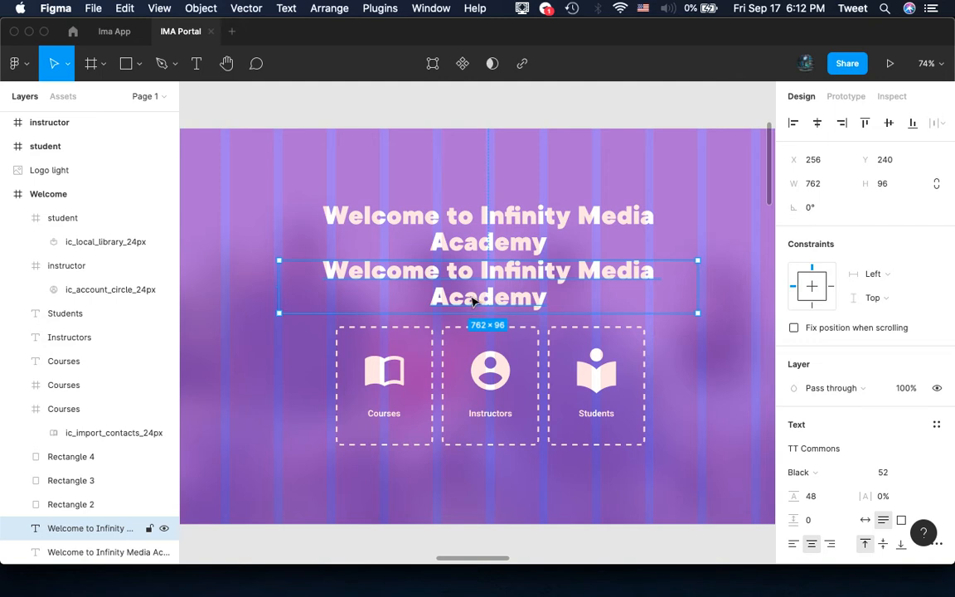
{"action": "double_click", "coordinate": [477, 298]}
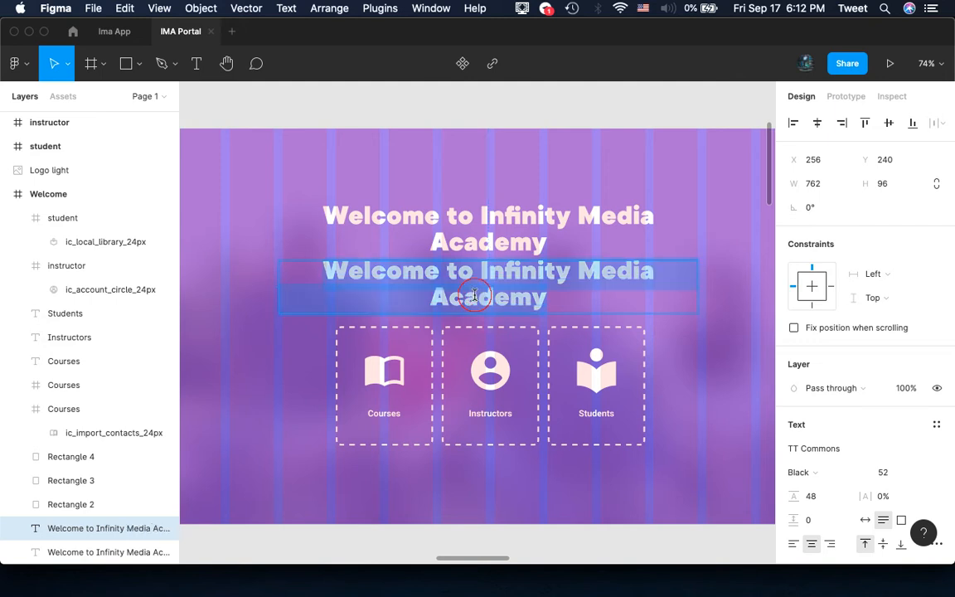
{"action": "type", "text": "We are African leading media training company. Skill auisition We are African leading media training company."}
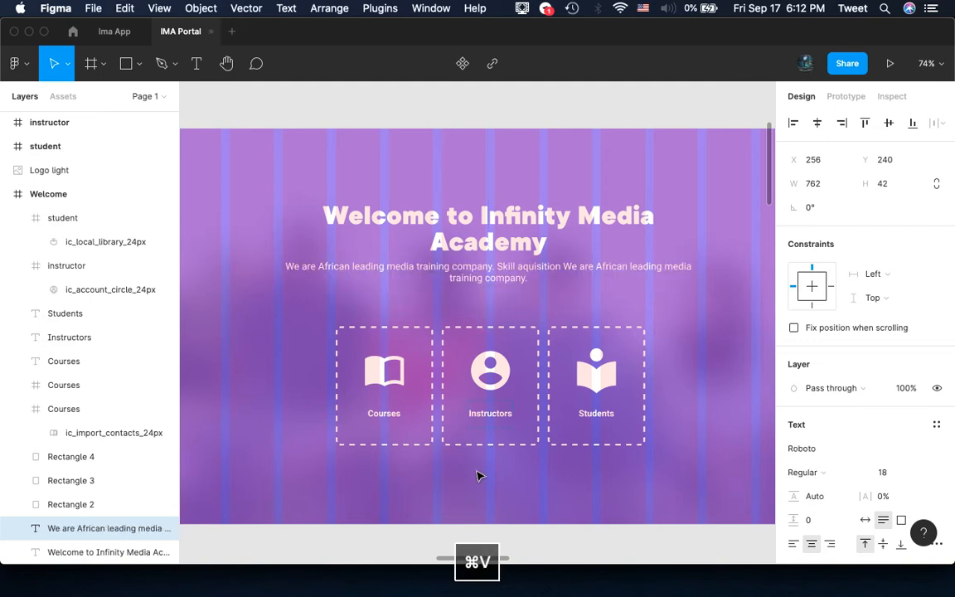
{"action": "left_click", "coordinate": [476, 474]}
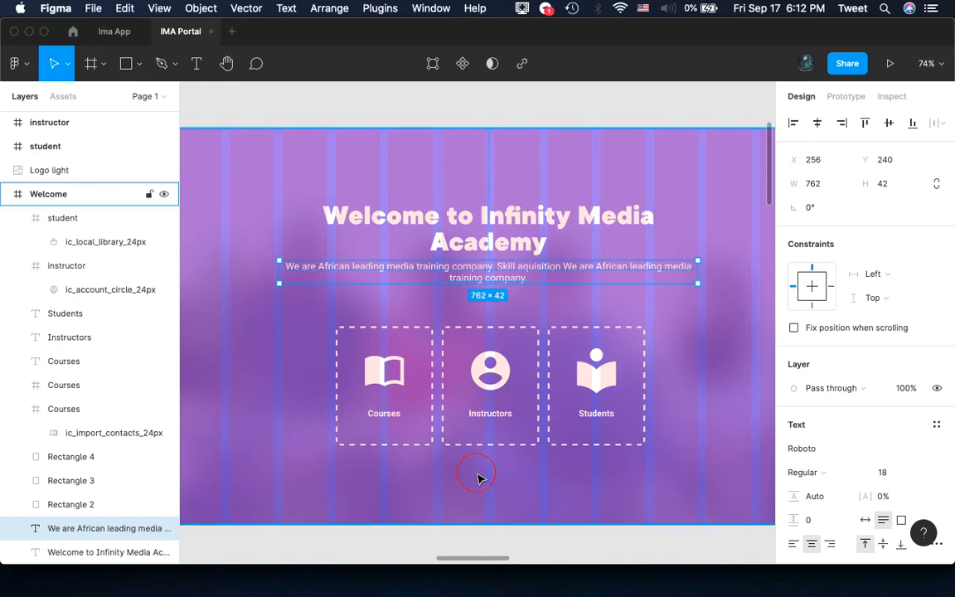
{"action": "left_click", "coordinate": [460, 540]}
Bring the Logo light image from the far area of the canvas into the Welcome frame, placing it over the cards
{"action": "scroll", "coordinate": [528, 350], "scroll_direction": "up", "scroll_amount": 3}
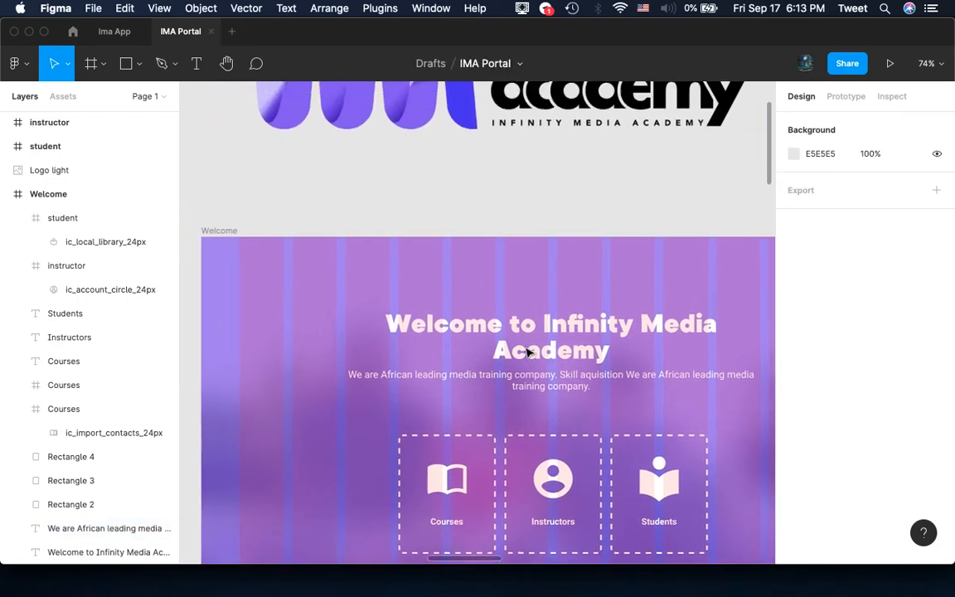
{"action": "scroll", "coordinate": [527, 352], "scroll_direction": "down", "scroll_amount": 10}
{"action": "scroll", "coordinate": [527, 352], "scroll_direction": "down", "scroll_amount": 5}
{"action": "scroll", "coordinate": [528, 353], "scroll_direction": "down", "scroll_amount": 6}
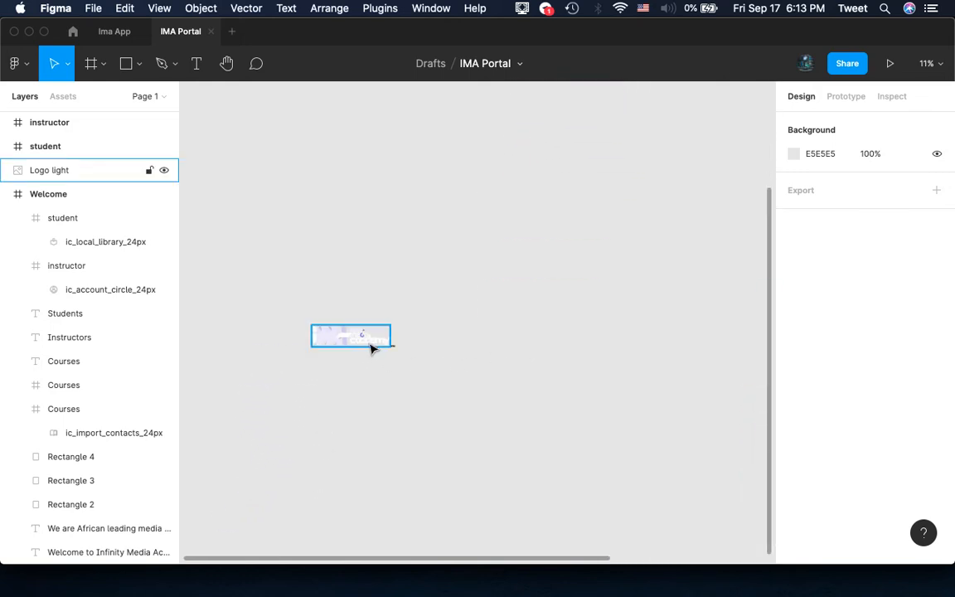
{"action": "left_click_drag", "start_coordinate": [370, 342], "coordinate": [559, 178]}
{"action": "scroll", "coordinate": [559, 178], "scroll_direction": "up", "scroll_amount": 5}
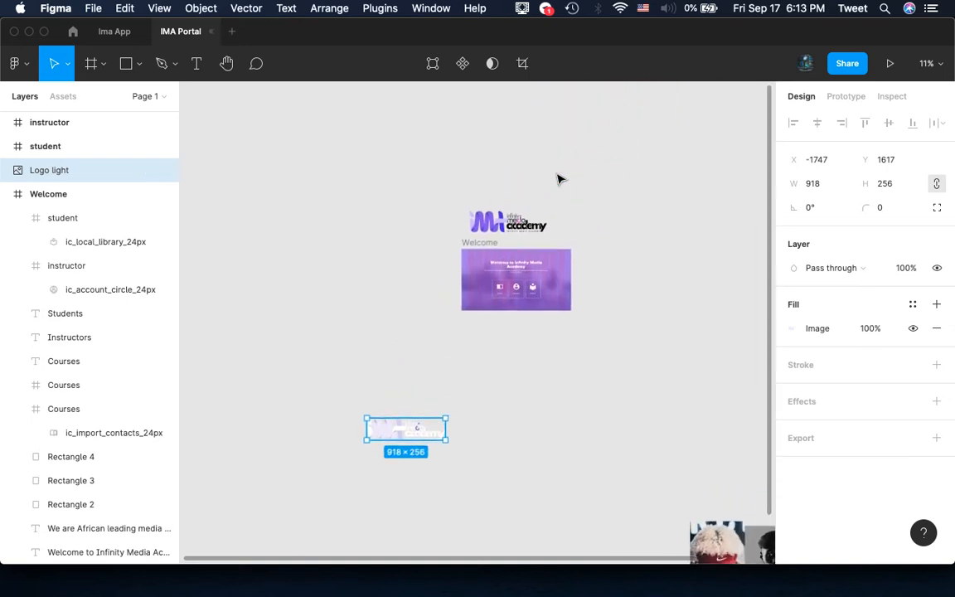
{"action": "left_click_drag", "start_coordinate": [387, 431], "coordinate": [497, 288]}
{"action": "scroll", "coordinate": [498, 290], "scroll_direction": "up", "scroll_amount": 5}
{"action": "scroll", "coordinate": [496, 289], "scroll_direction": "up", "scroll_amount": 5}
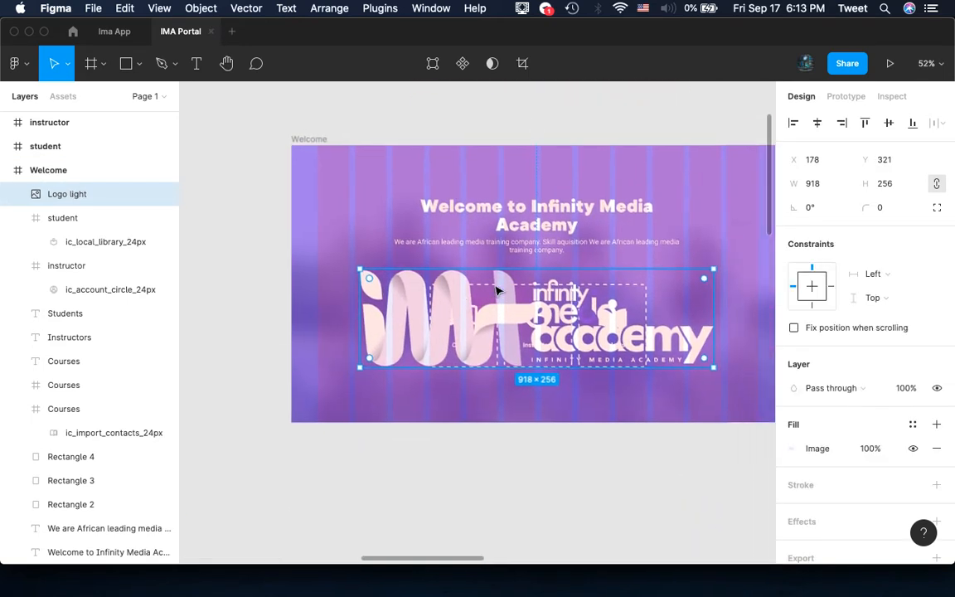
Move the light logo to the upper part of the Welcome frame and scale it down proportionally to 238 × 67
{"action": "left_click_drag", "start_coordinate": [346, 359], "coordinate": [382, 235]}
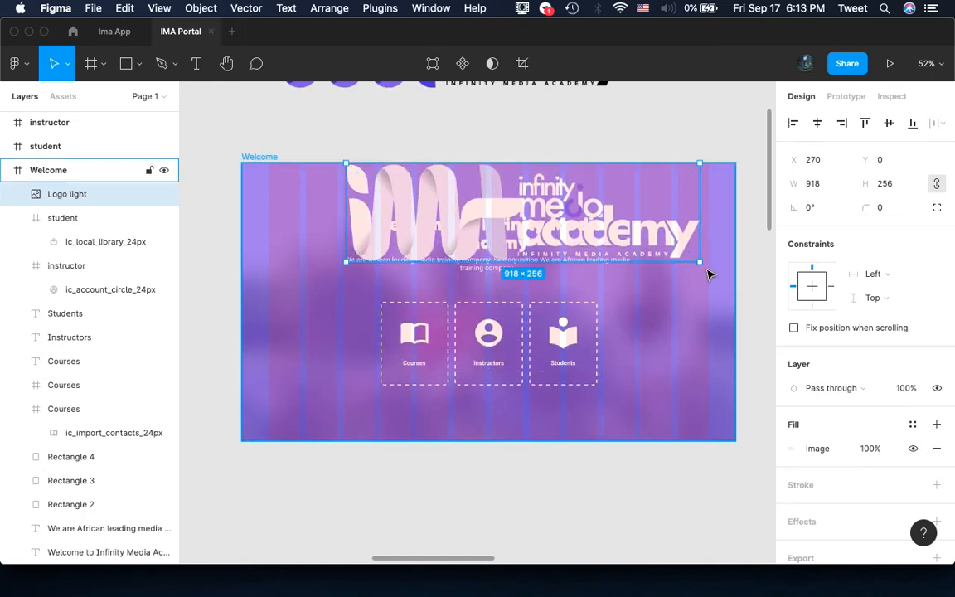
{"action": "left_click_drag", "start_coordinate": [700, 261], "coordinate": [555, 221]}
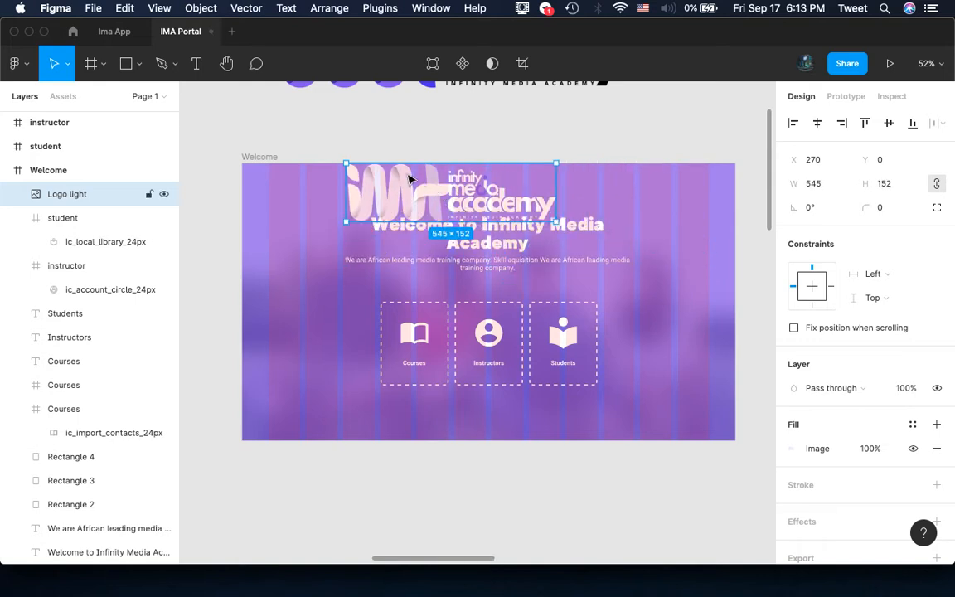
{"action": "left_click_drag", "start_coordinate": [555, 222], "coordinate": [518, 210]}
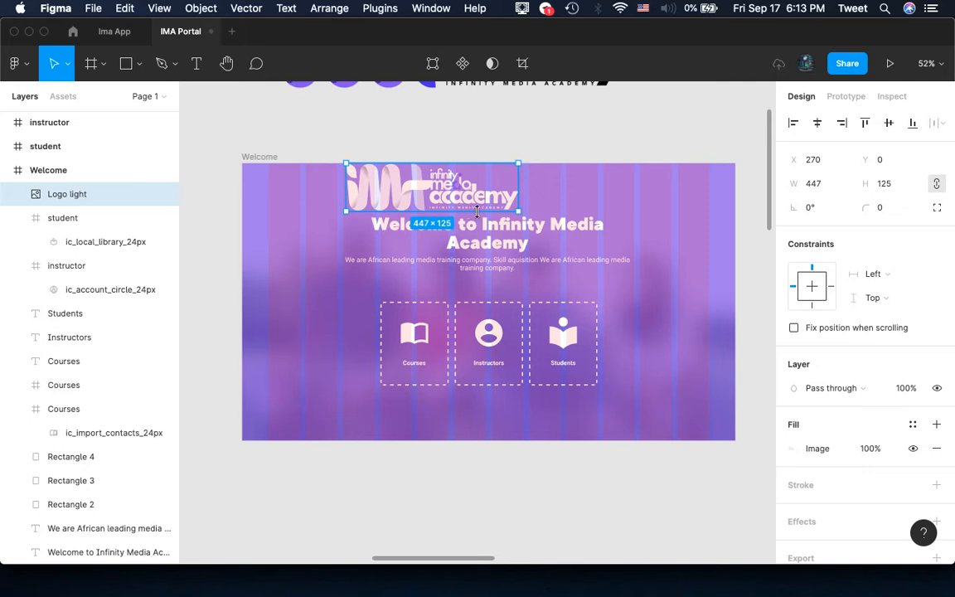
{"action": "left_click_drag", "start_coordinate": [518, 211], "coordinate": [440, 201]}
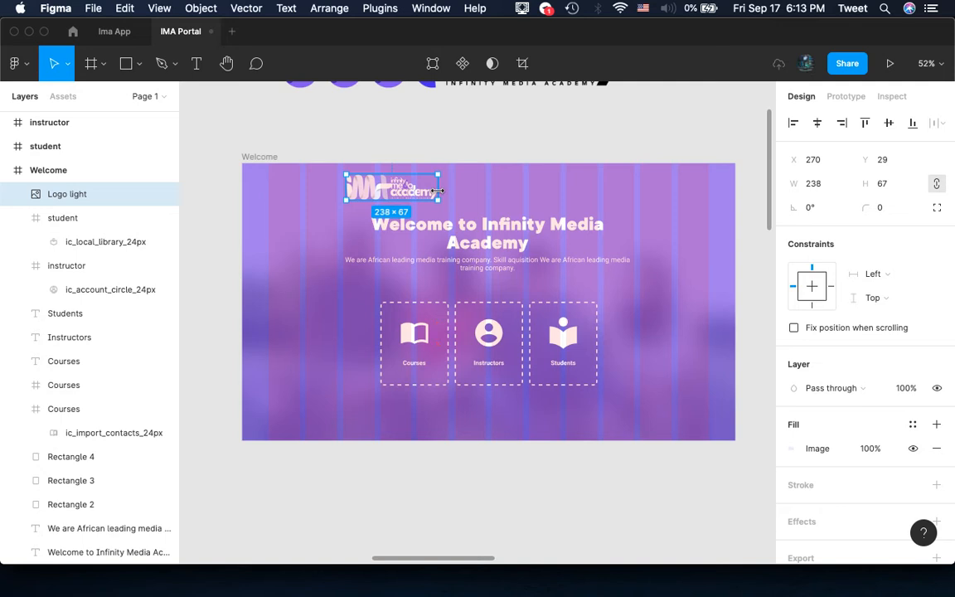
Centre the logo horizontally in the Welcome frame and place it 20 px below the frame's upper edge, then select the frame
{"action": "left_click", "coordinate": [817, 123]}
{"action": "left_click", "coordinate": [864, 123]}
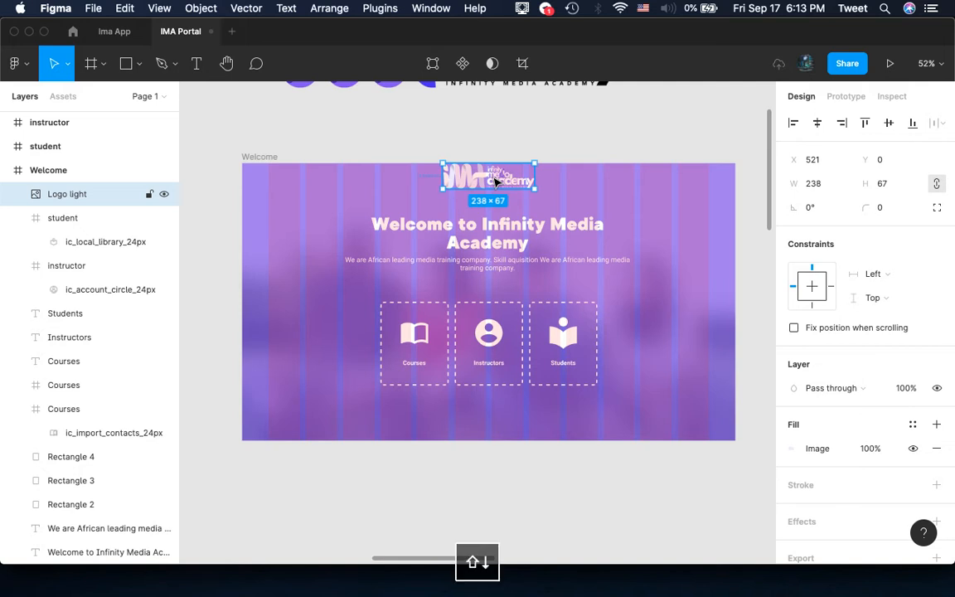
{"action": "key", "text": "shift+Down"}
{"action": "key", "text": "shift+Down"}
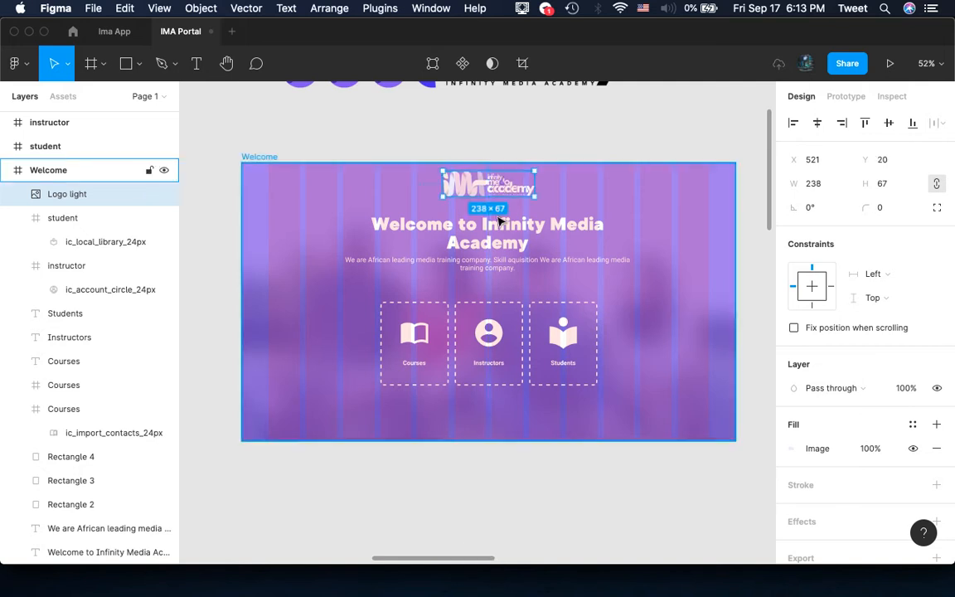
{"action": "left_click", "coordinate": [259, 157]}
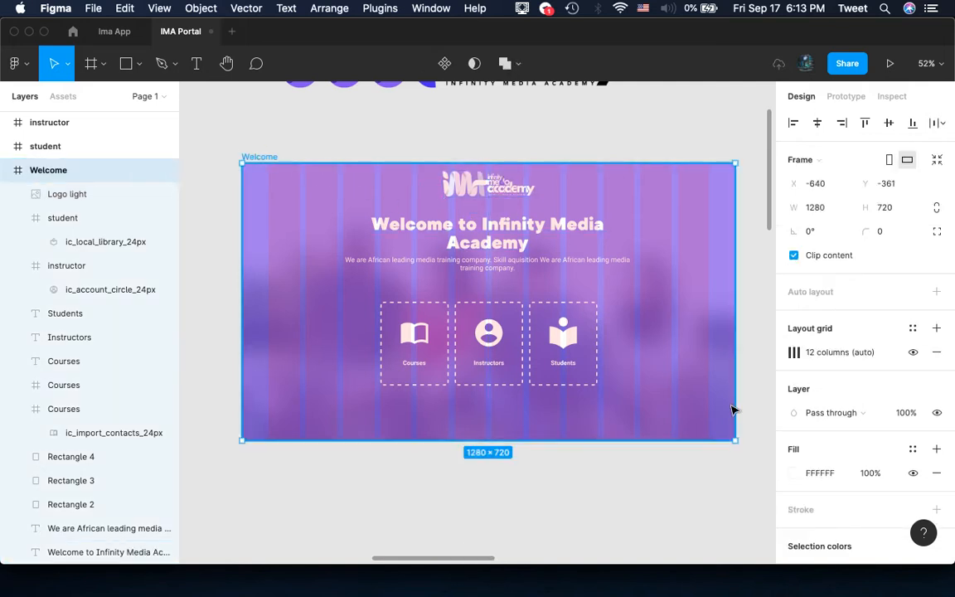
Hide the 12-column layout grid on the Welcome frame and check the design without it
{"action": "left_click", "coordinate": [913, 352]}
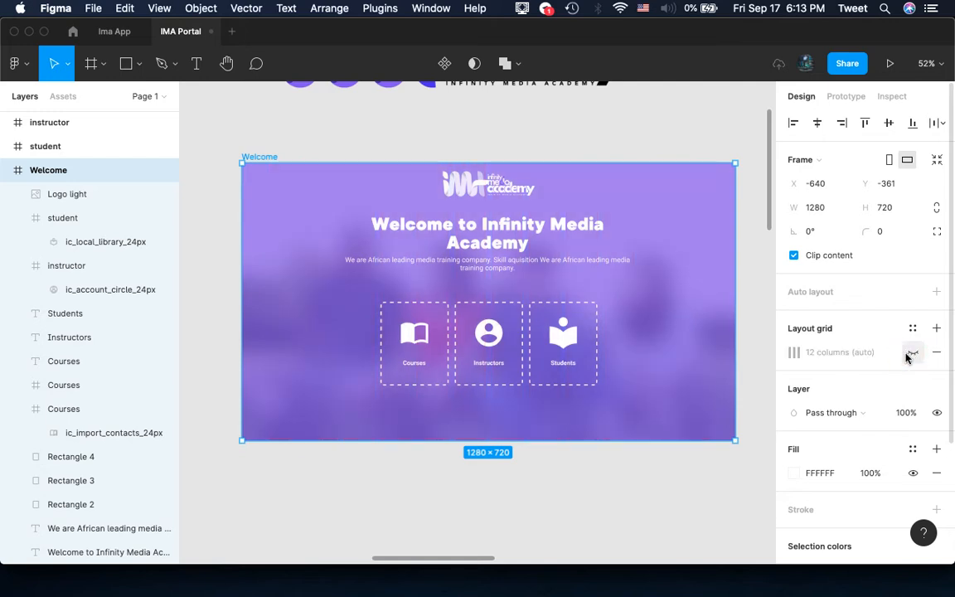
{"action": "left_click", "coordinate": [546, 128]}
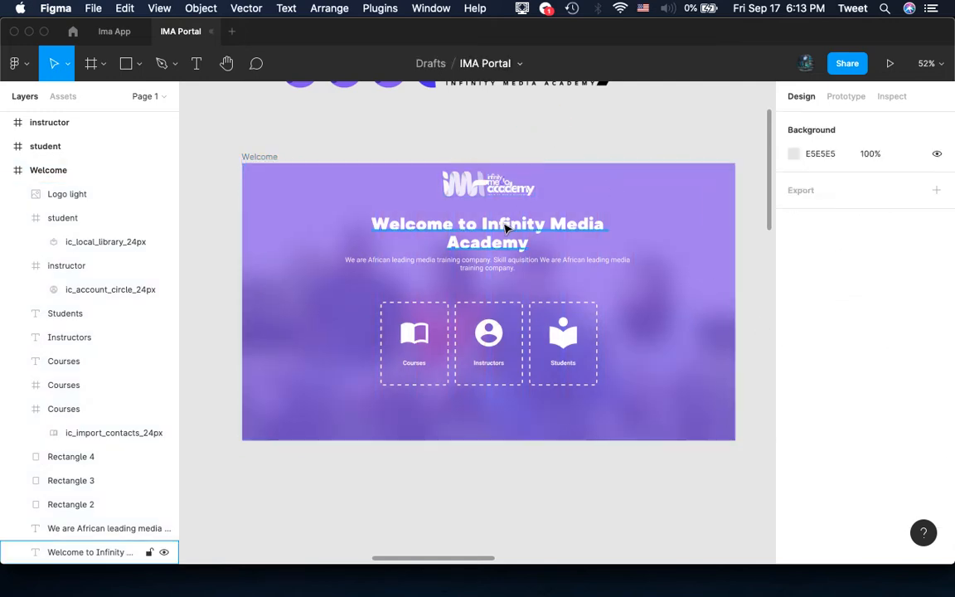
{"action": "scroll", "coordinate": [507, 228], "scroll_direction": "up", "scroll_amount": 4}
{"action": "scroll", "coordinate": [507, 228], "scroll_direction": "down", "scroll_amount": 4}
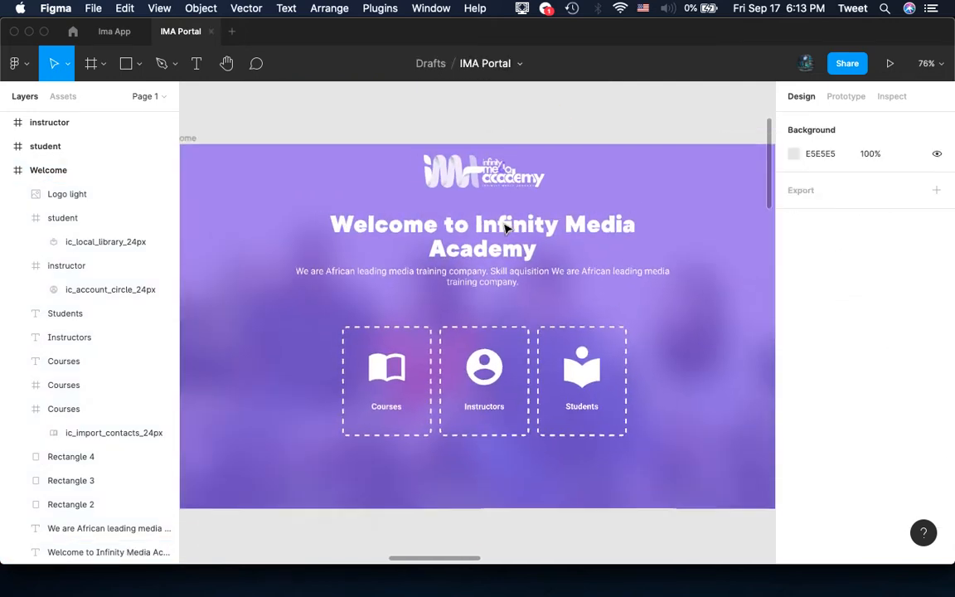
{"action": "scroll", "coordinate": [508, 228], "scroll_direction": "up", "scroll_amount": 1}
{"action": "left_click", "coordinate": [504, 307]}
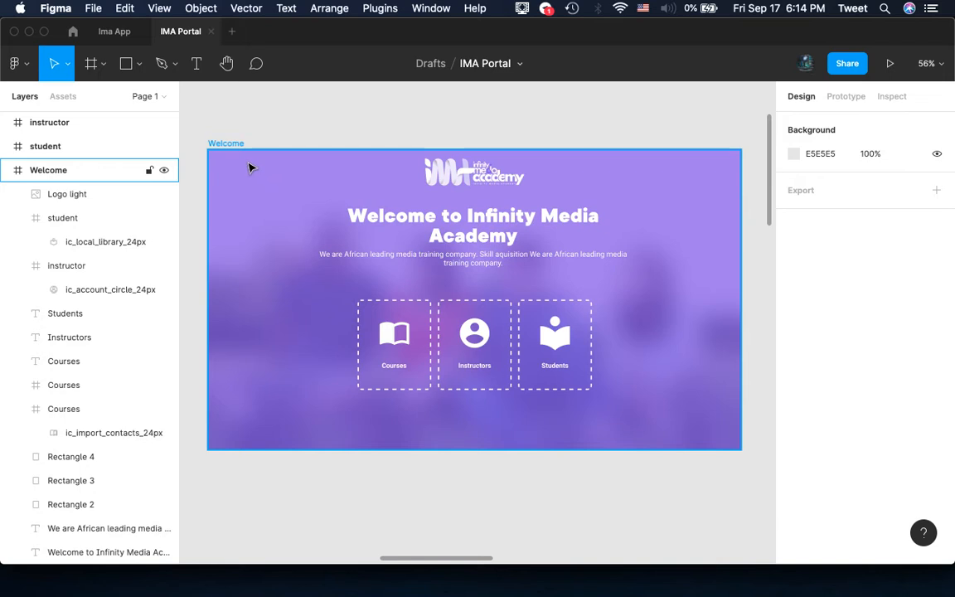
Set the fill of the purple overlay rectangle in the Welcome frame to dark purple 2B0685
{"action": "key", "text": "Escape"}
{"action": "left_click", "coordinate": [664, 276], "text": "super"}
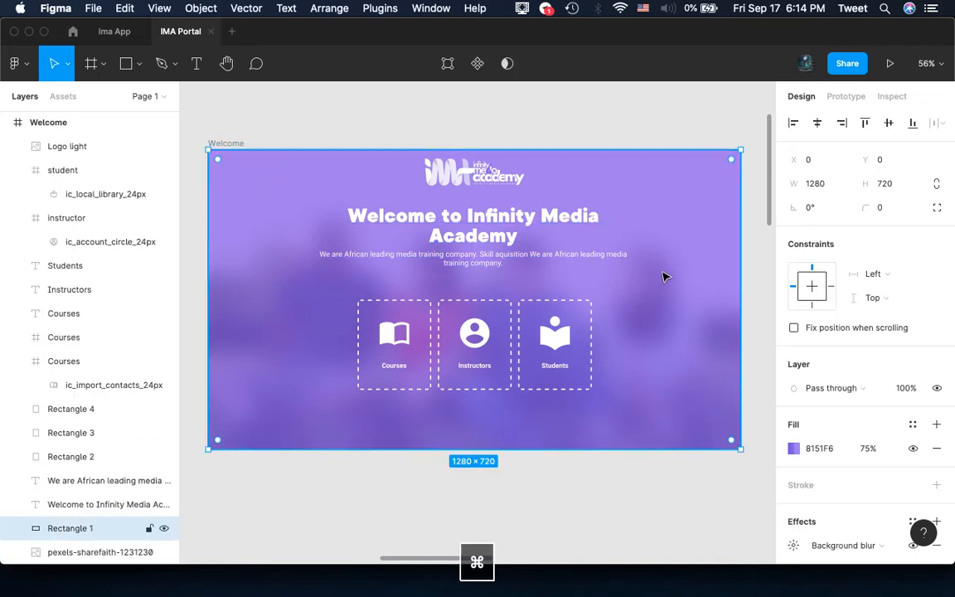
{"action": "left_click", "coordinate": [793, 449]}
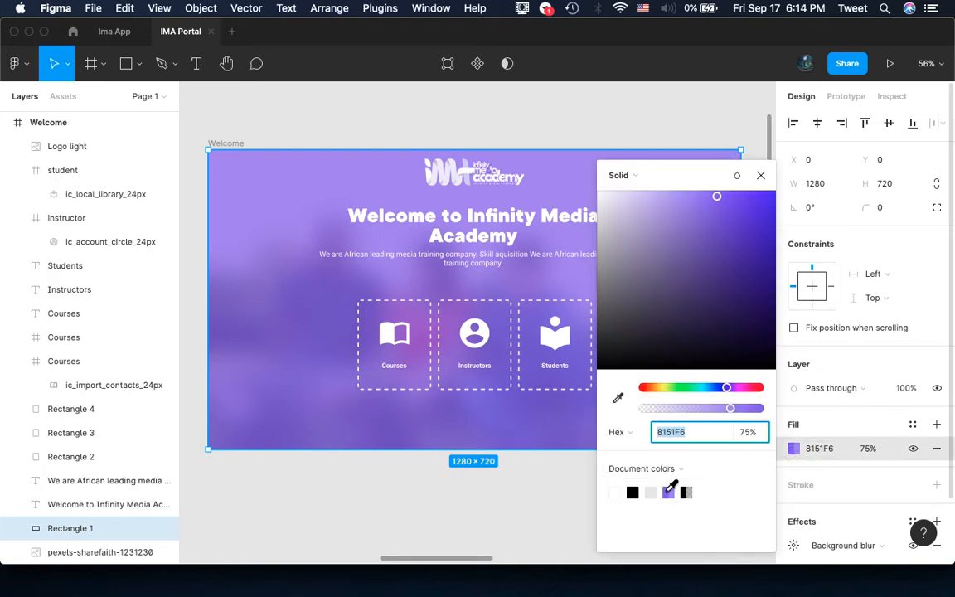
{"action": "left_click_drag", "start_coordinate": [767, 356], "coordinate": [769, 276]}
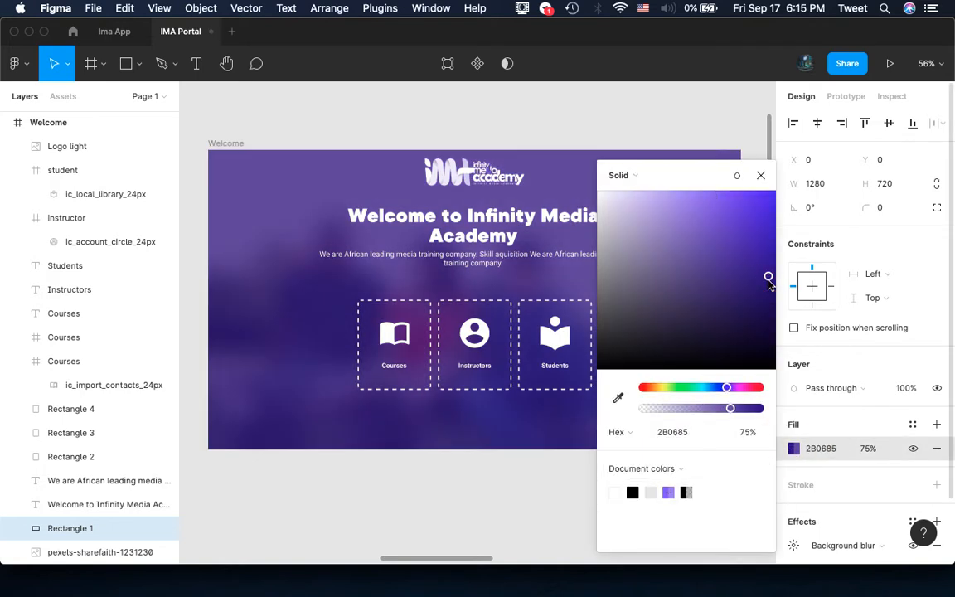
{"action": "left_click", "coordinate": [554, 136]}
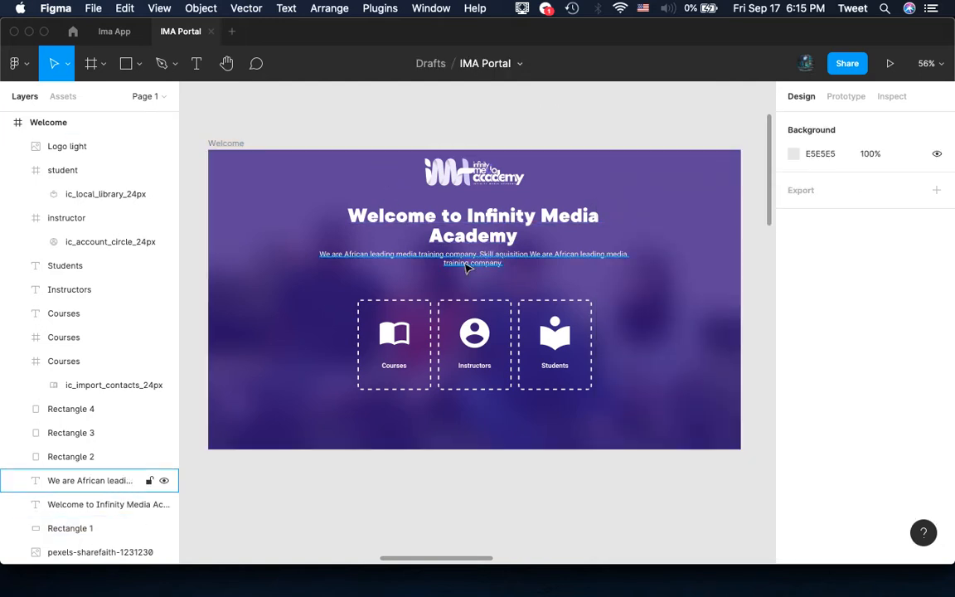
Preview the Welcome frame in presentation view, and return to the IMA Portal design file
{"action": "left_click", "coordinate": [222, 144]}
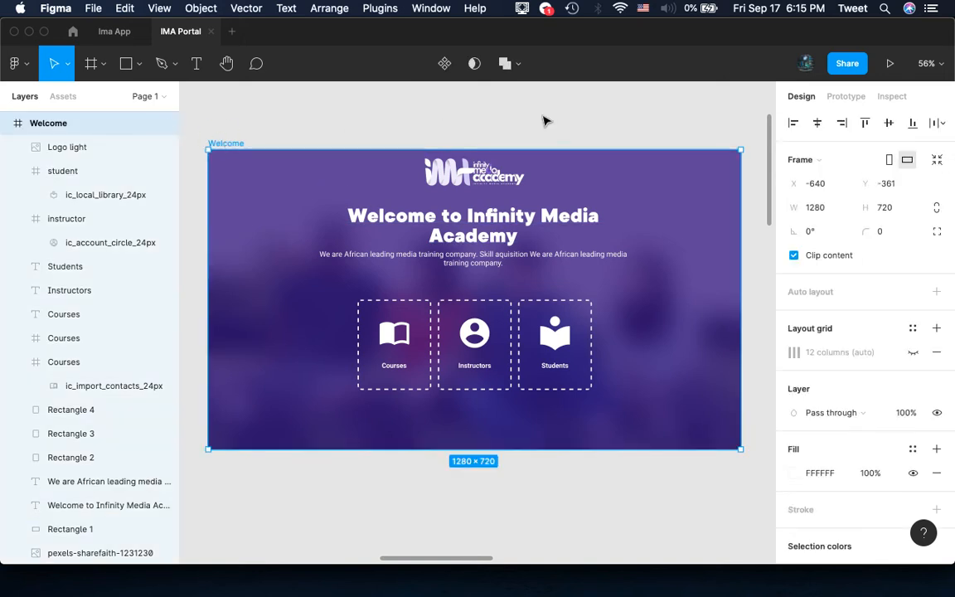
{"action": "left_click", "coordinate": [889, 66]}
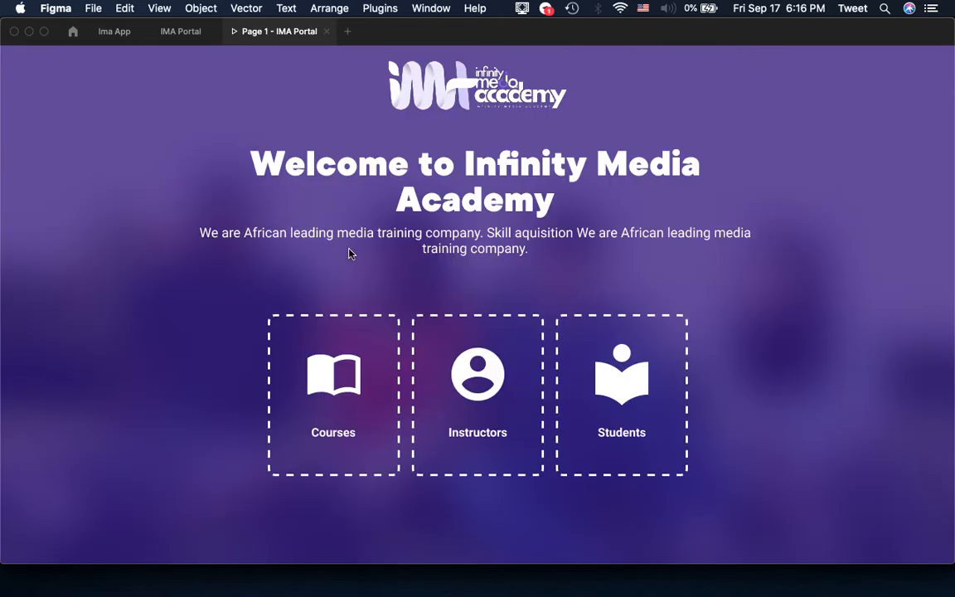
{"action": "left_click", "coordinate": [176, 38]}
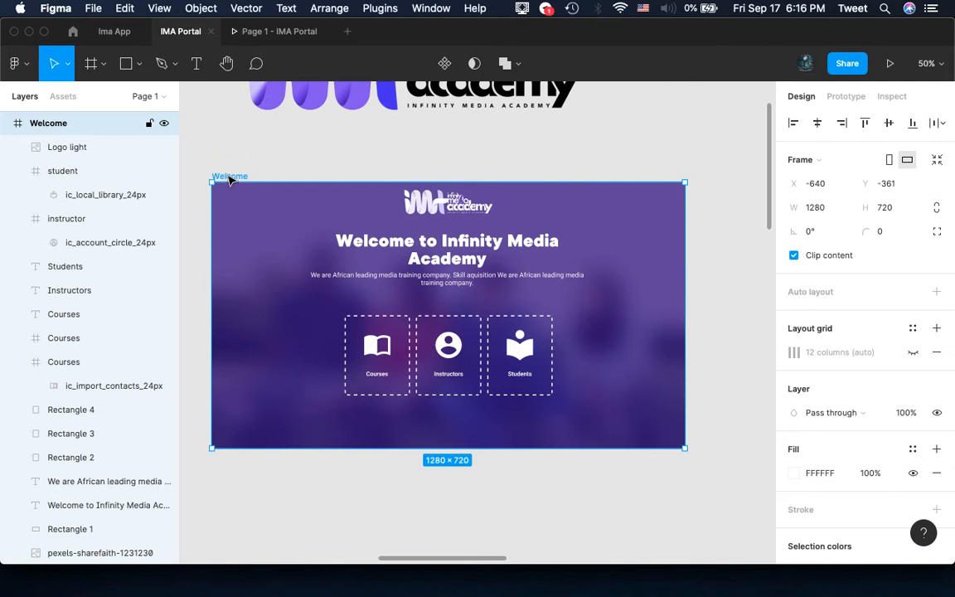
Duplicate the Welcome frame beside the original as the basis for another screen
{"action": "left_click", "coordinate": [124, 8]}
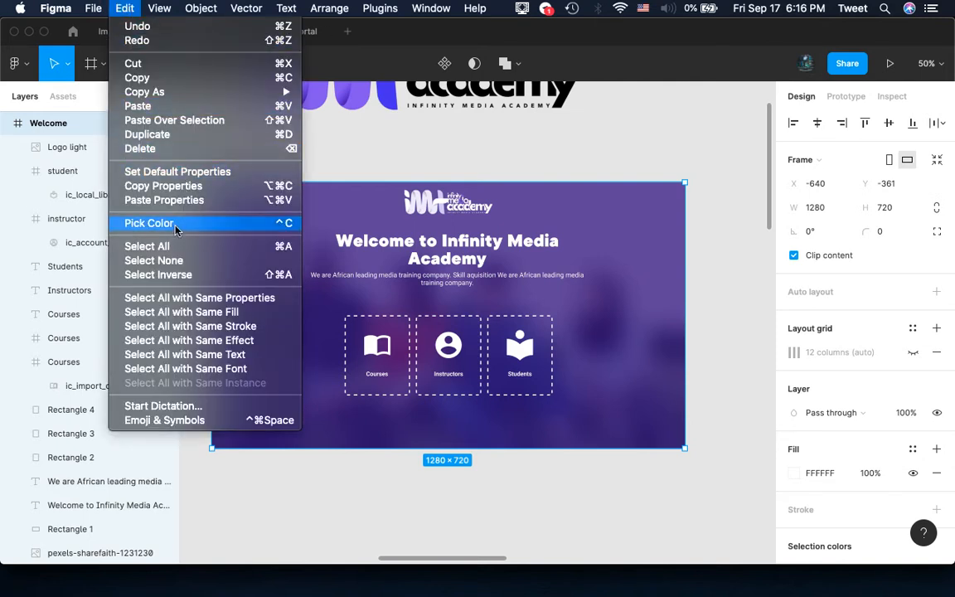
{"action": "left_click", "coordinate": [175, 142]}
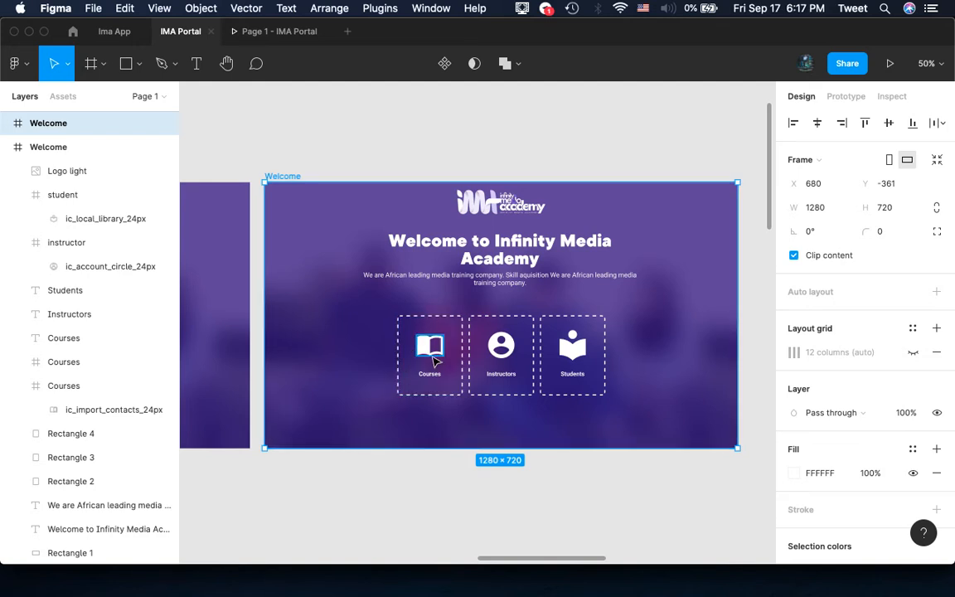
{"action": "scroll", "coordinate": [423, 358], "scroll_direction": "left", "scroll_amount": 5}
{"action": "scroll", "coordinate": [431, 361], "scroll_direction": "left", "scroll_amount": 6}
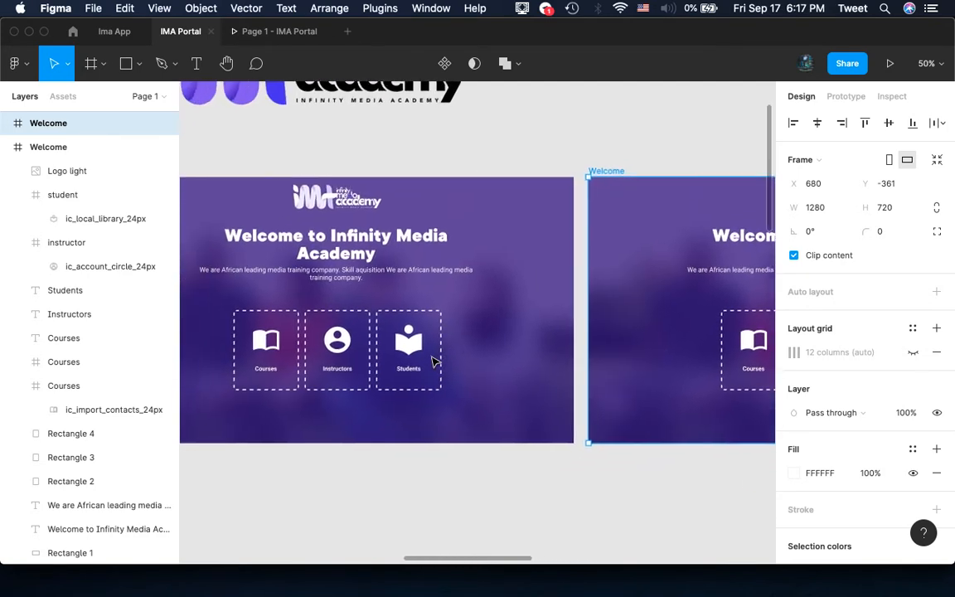
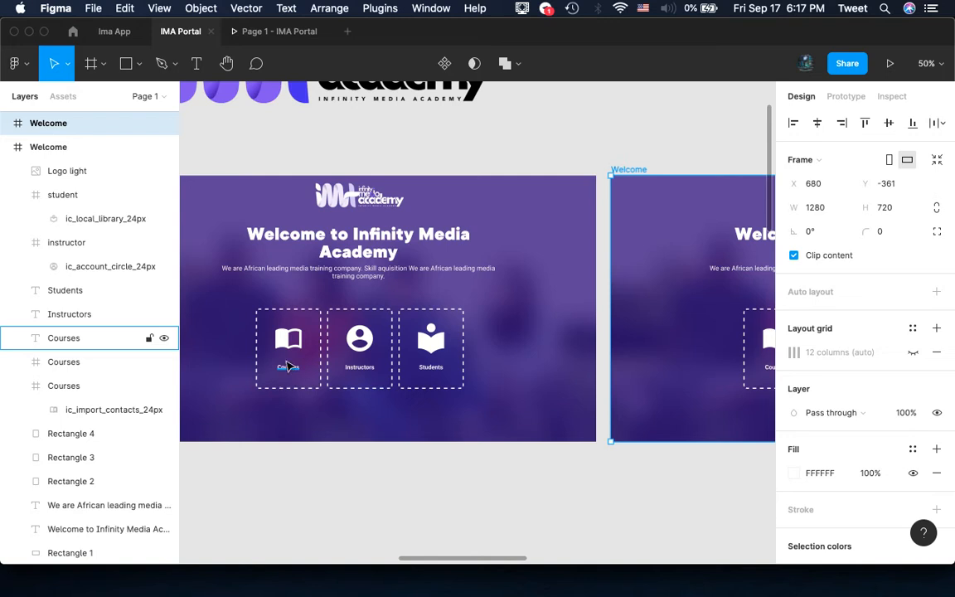
Delete the Courses, Instructors and Students icons from the three cards in the duplicated Welcome frame
{"action": "scroll", "coordinate": [453, 355], "scroll_direction": "right", "scroll_amount": 10}
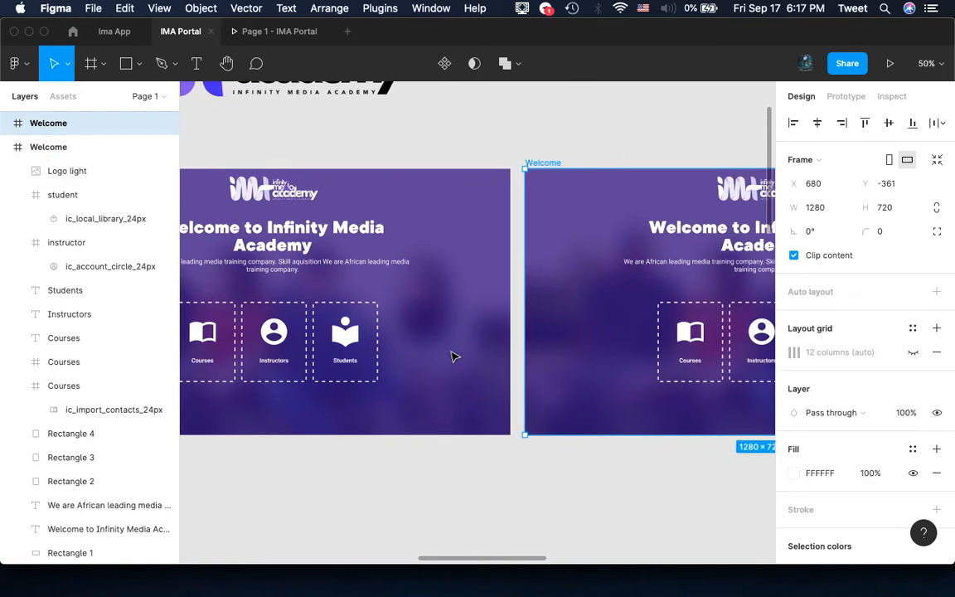
{"action": "scroll", "coordinate": [454, 355], "scroll_direction": "right", "scroll_amount": 3}
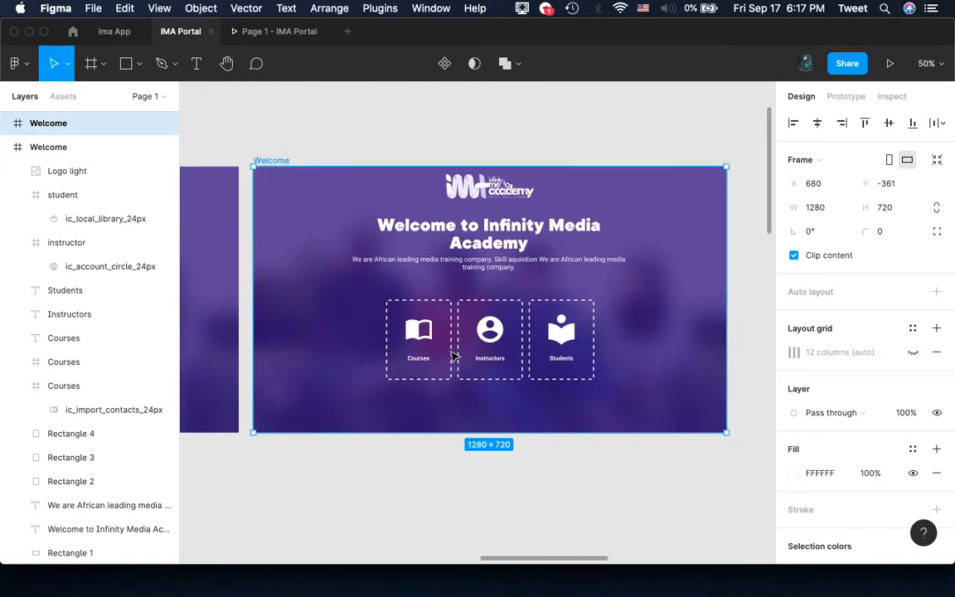
{"action": "scroll", "coordinate": [502, 332], "scroll_direction": "up", "scroll_amount": 5}
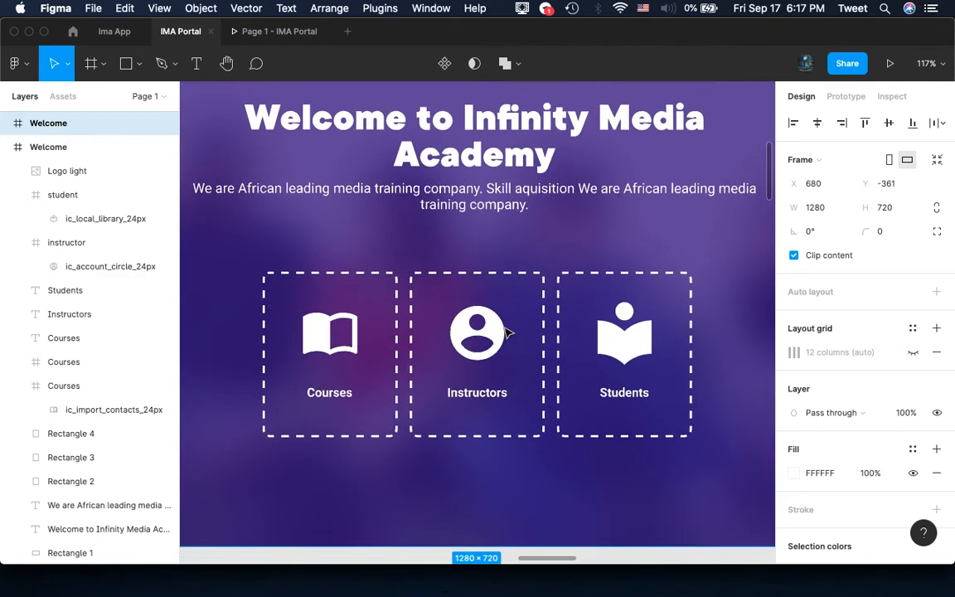
{"action": "left_click", "coordinate": [477, 332]}
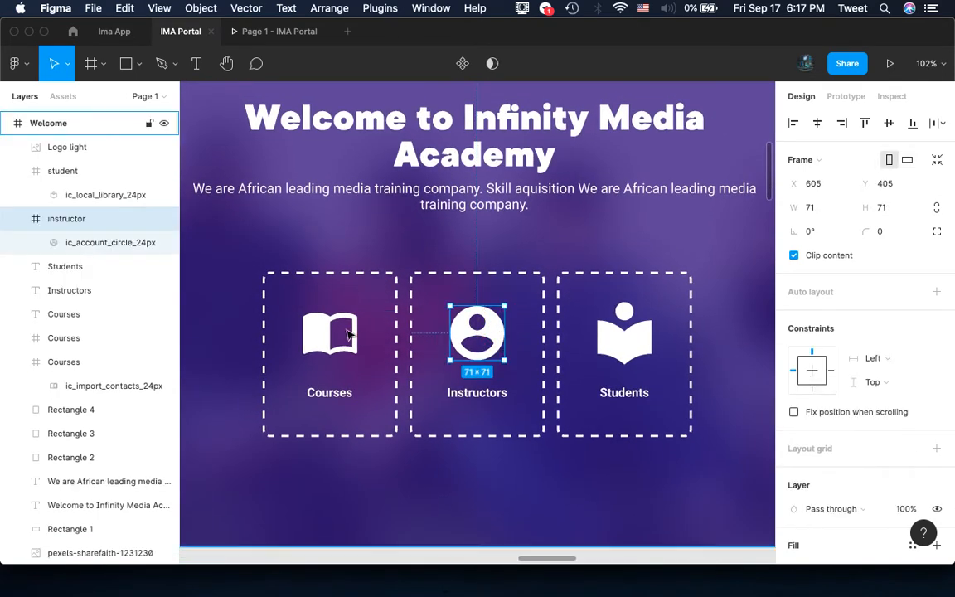
{"action": "left_click", "coordinate": [352, 333], "text": "shift"}
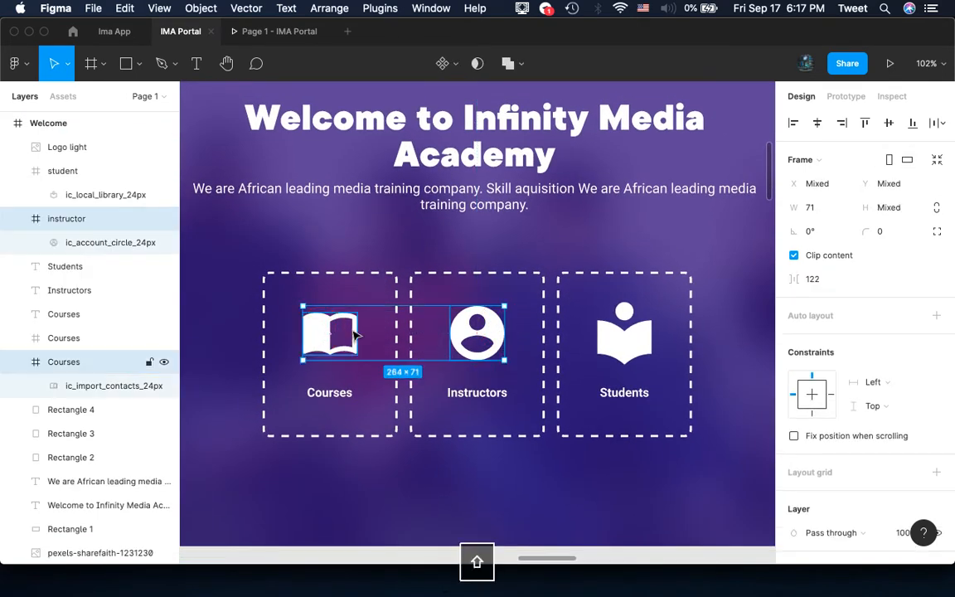
{"action": "left_click", "coordinate": [634, 346], "text": "shift"}
{"action": "key", "text": "BackSpace"}
Rename the duplicated Welcome frame as Students
{"action": "scroll", "coordinate": [634, 346], "scroll_direction": "down", "scroll_amount": 2}
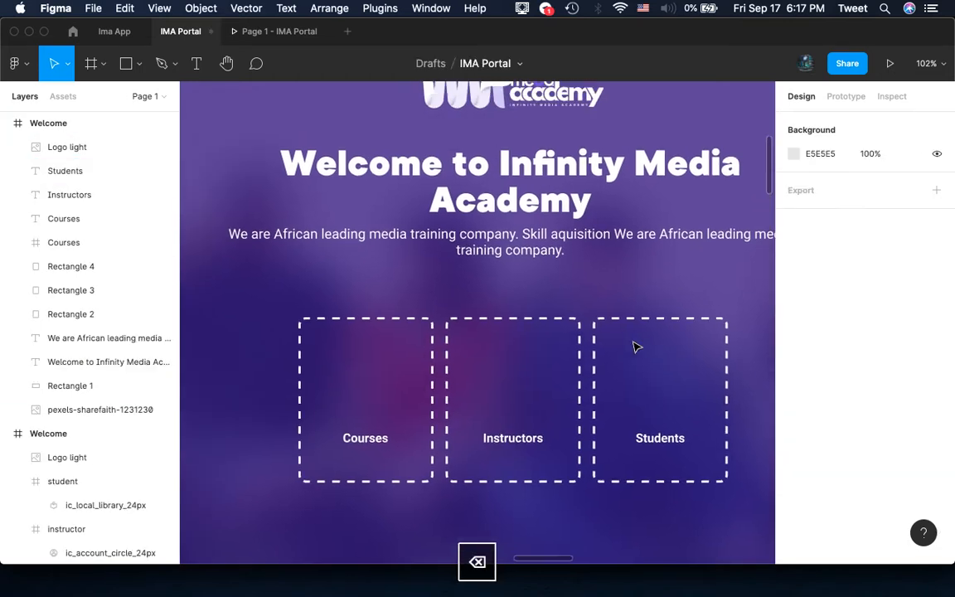
{"action": "scroll", "coordinate": [635, 346], "scroll_direction": "down", "scroll_amount": 3}
{"action": "scroll", "coordinate": [634, 347], "scroll_direction": "up", "scroll_amount": 3}
{"action": "scroll", "coordinate": [634, 347], "scroll_direction": "left", "scroll_amount": 2}
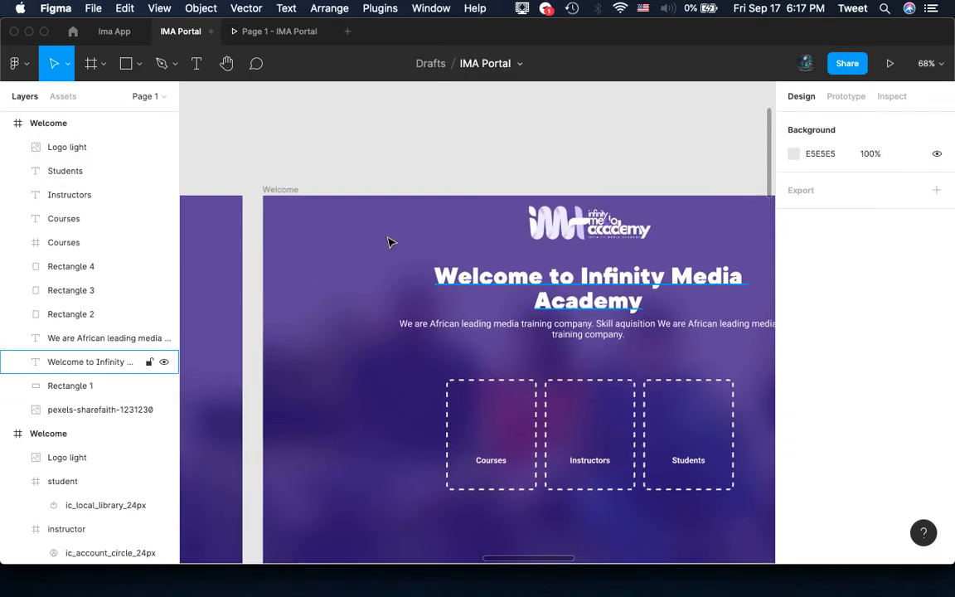
{"action": "double_click", "coordinate": [281, 189]}
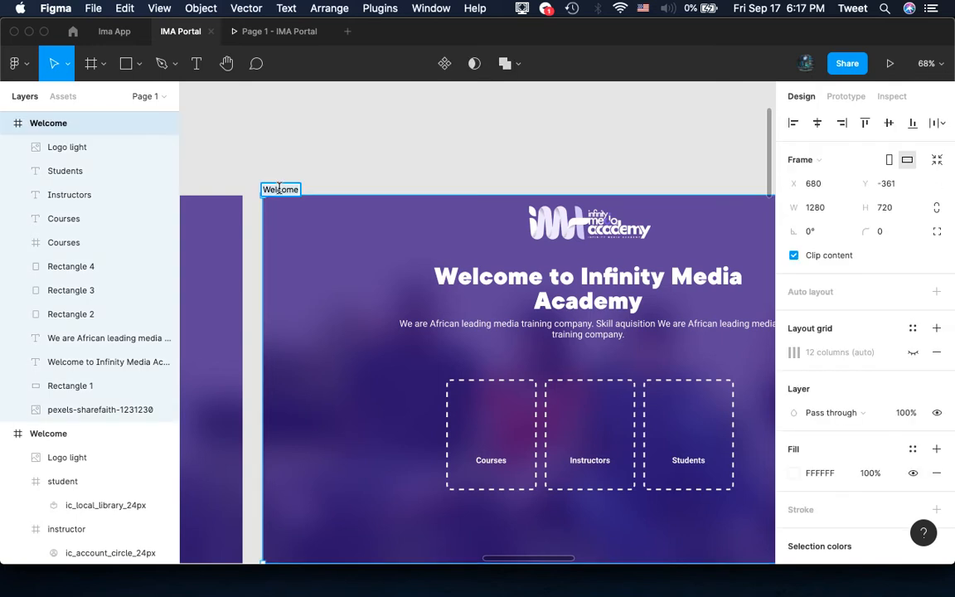
{"action": "type", "text": "S"}
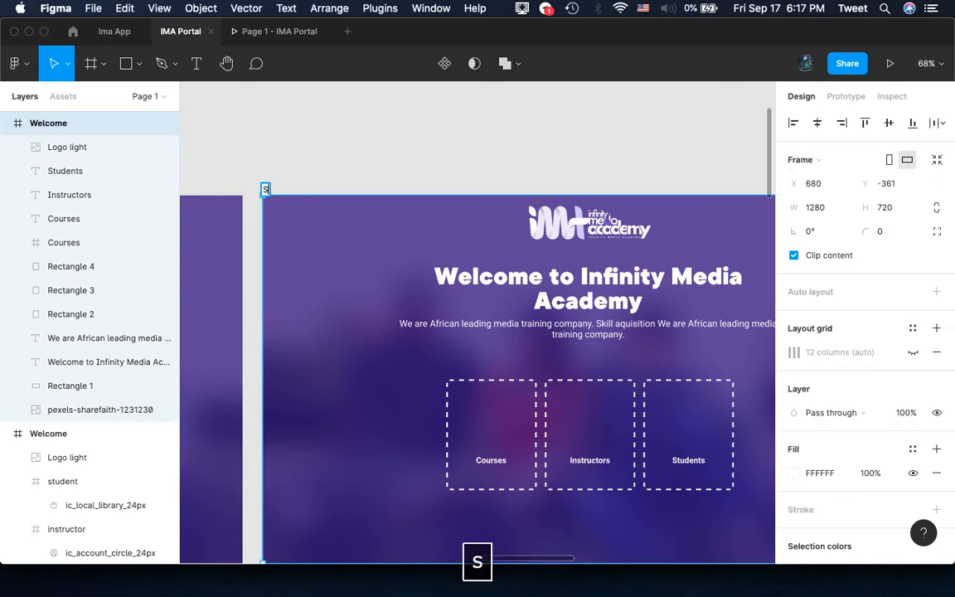
{"action": "type", "text": "tudents"}
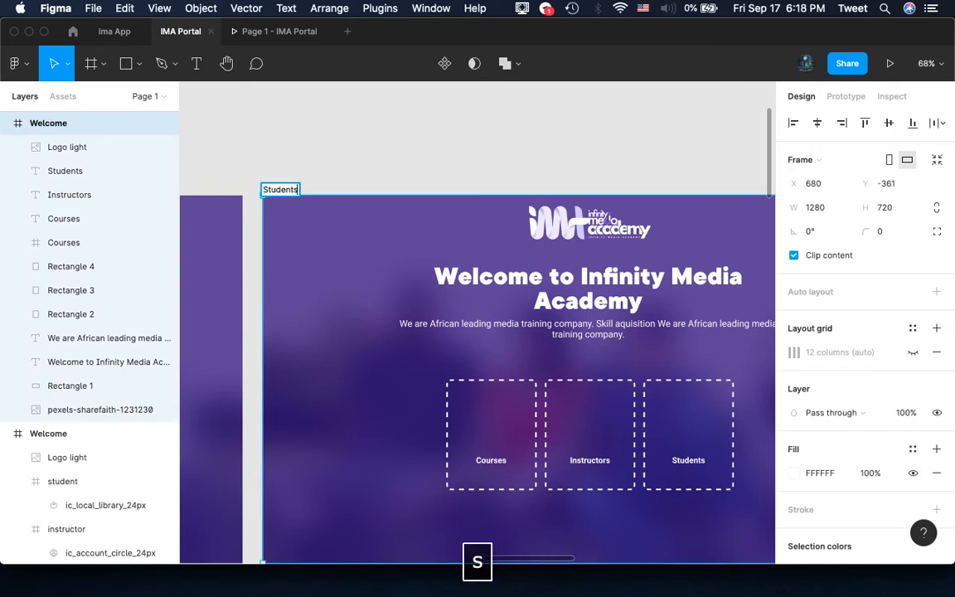
{"action": "key", "text": "Return"}
Replace the "Welcome to Infinity Media Academy" heading in the Students frame with "Students"
{"action": "scroll", "coordinate": [399, 239], "scroll_direction": "right", "scroll_amount": 3}
{"action": "scroll", "coordinate": [398, 239], "scroll_direction": "down", "scroll_amount": 2}
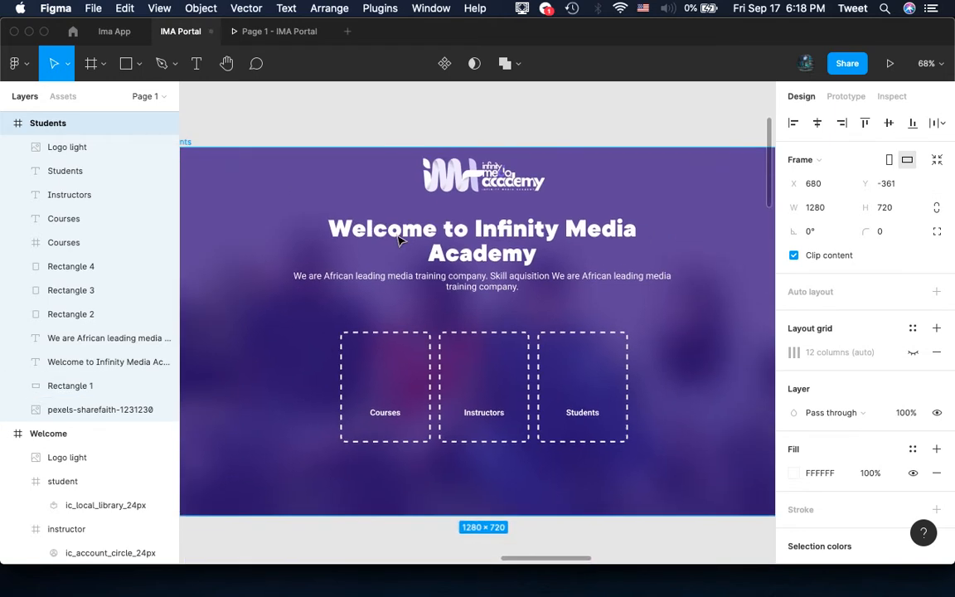
{"action": "left_click", "coordinate": [474, 242]}
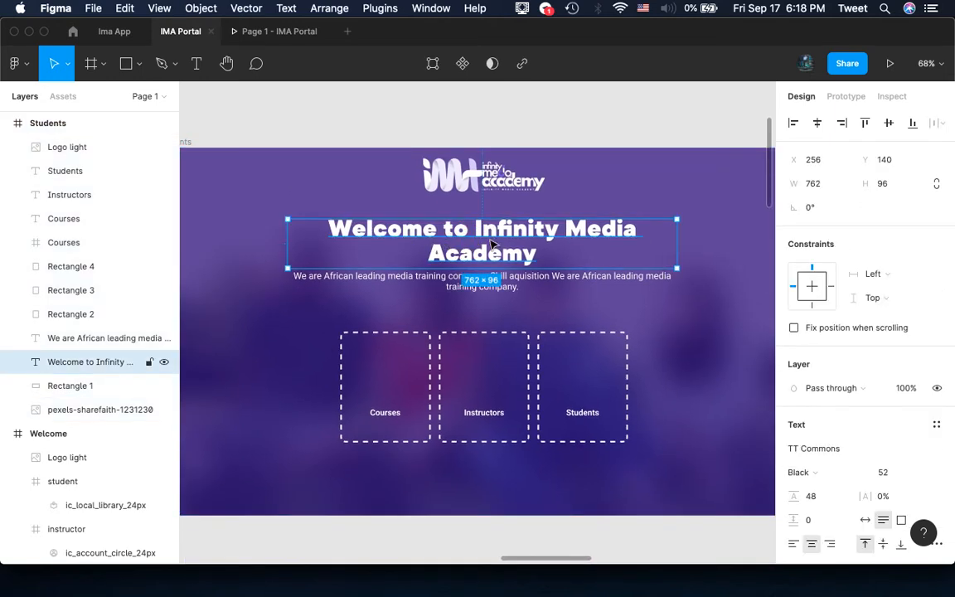
{"action": "double_click", "coordinate": [459, 233]}
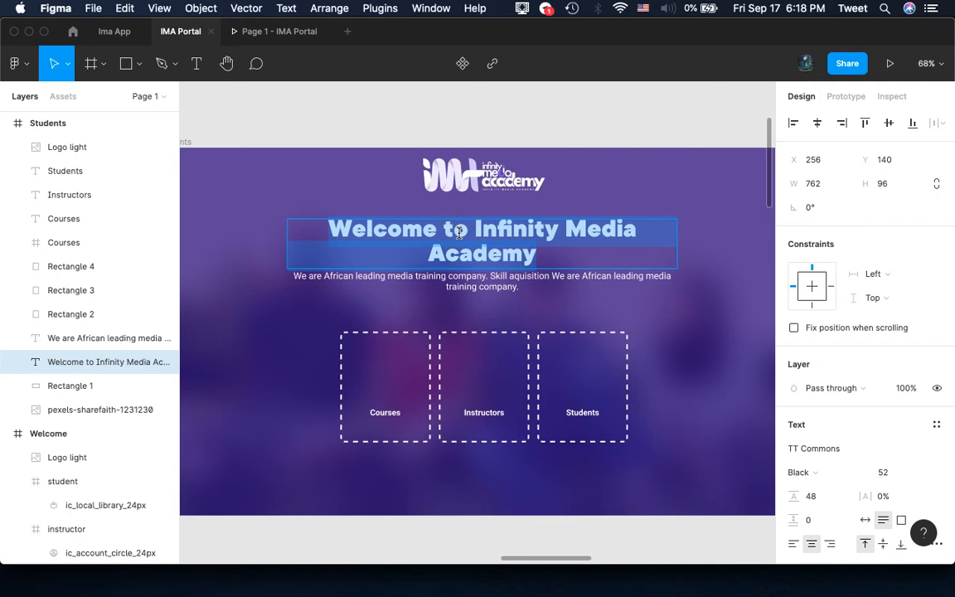
{"action": "type", "text": "St"}
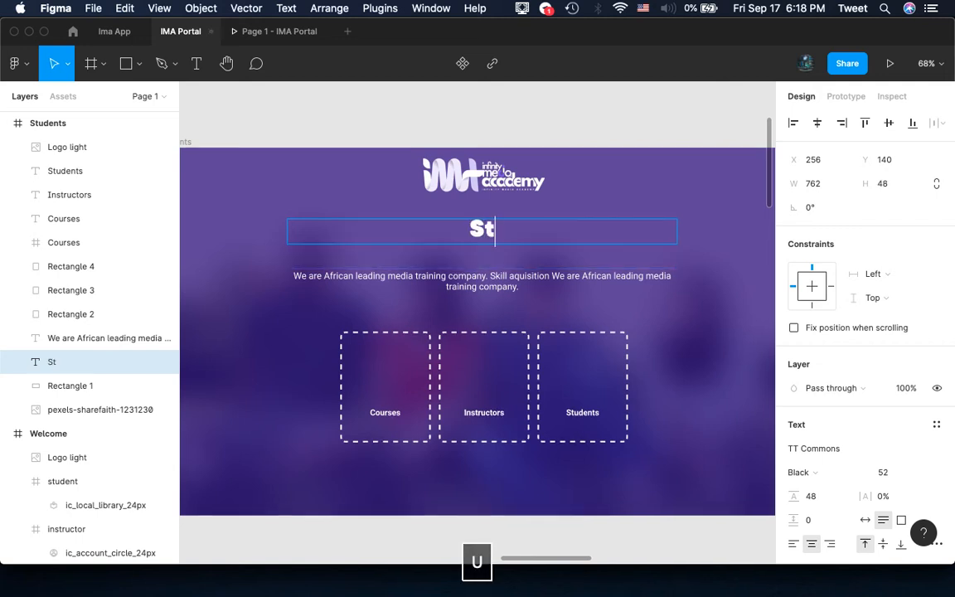
{"action": "type", "text": "udents"}
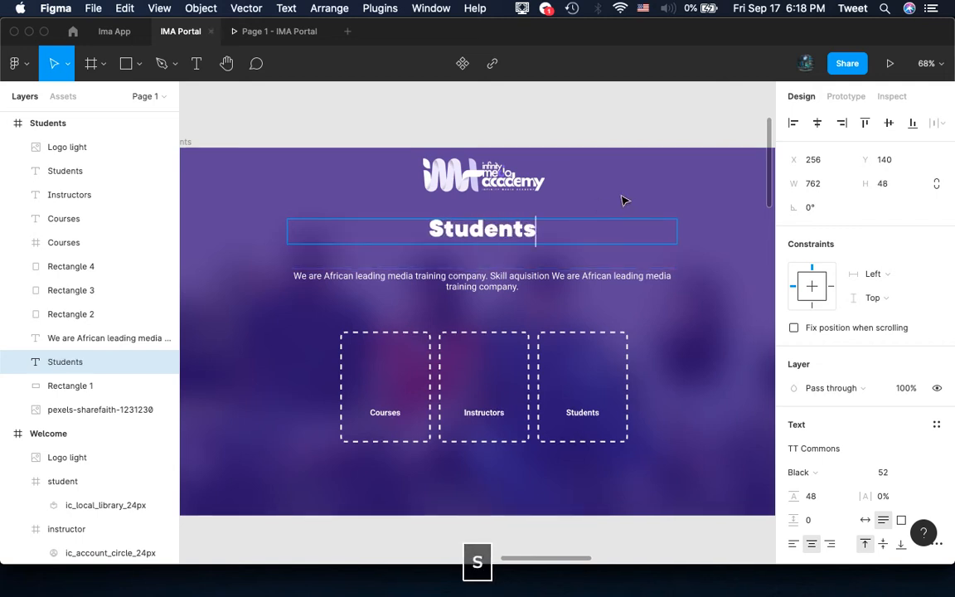
{"action": "key", "text": "Escape"}
{"action": "key", "text": "Escape"}
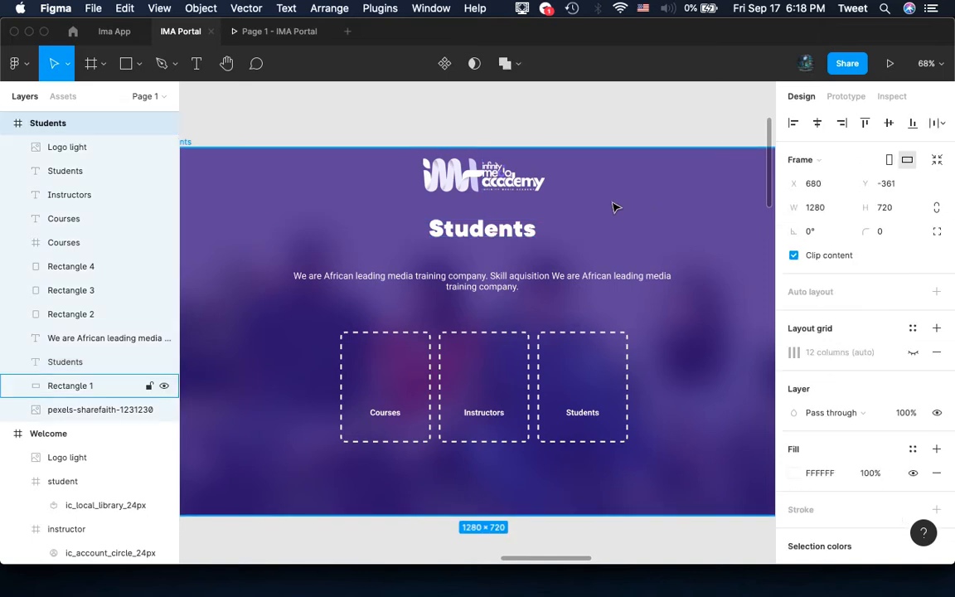
Move the three portrait photos from the lower canvas area to just above the Students frame
{"action": "scroll", "coordinate": [539, 274], "scroll_direction": "down", "scroll_amount": 3}
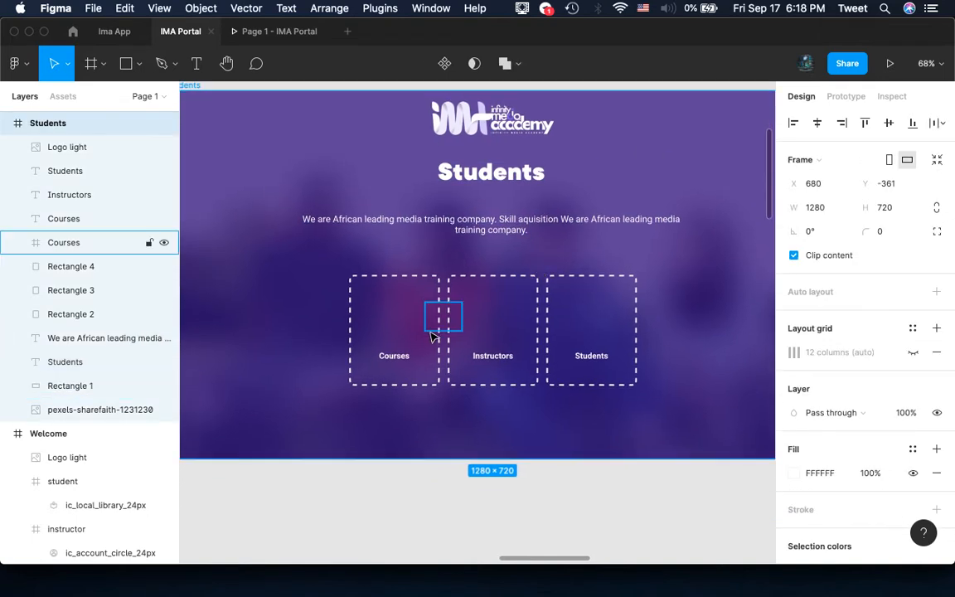
{"action": "scroll", "coordinate": [414, 457], "scroll_direction": "down", "scroll_amount": 5}
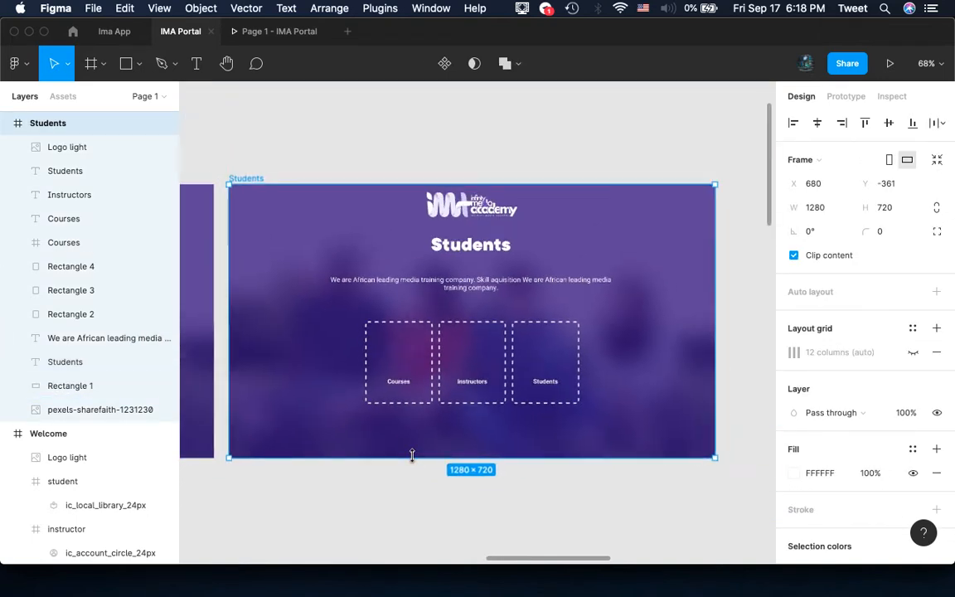
{"action": "scroll", "coordinate": [414, 461], "scroll_direction": "down", "scroll_amount": 10}
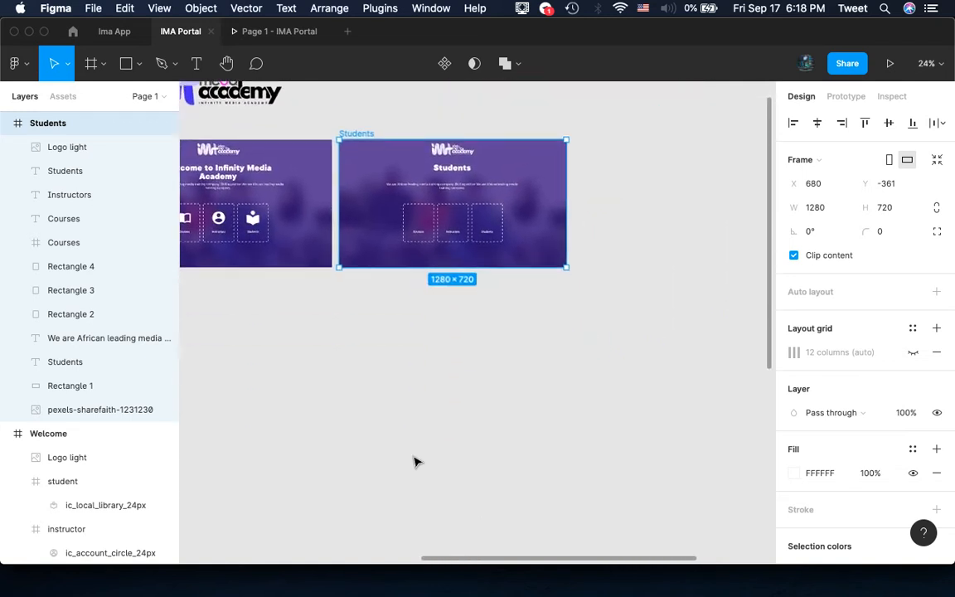
{"action": "scroll", "coordinate": [416, 462], "scroll_direction": "right", "scroll_amount": 3}
{"action": "scroll", "coordinate": [417, 462], "scroll_direction": "down", "scroll_amount": 2}
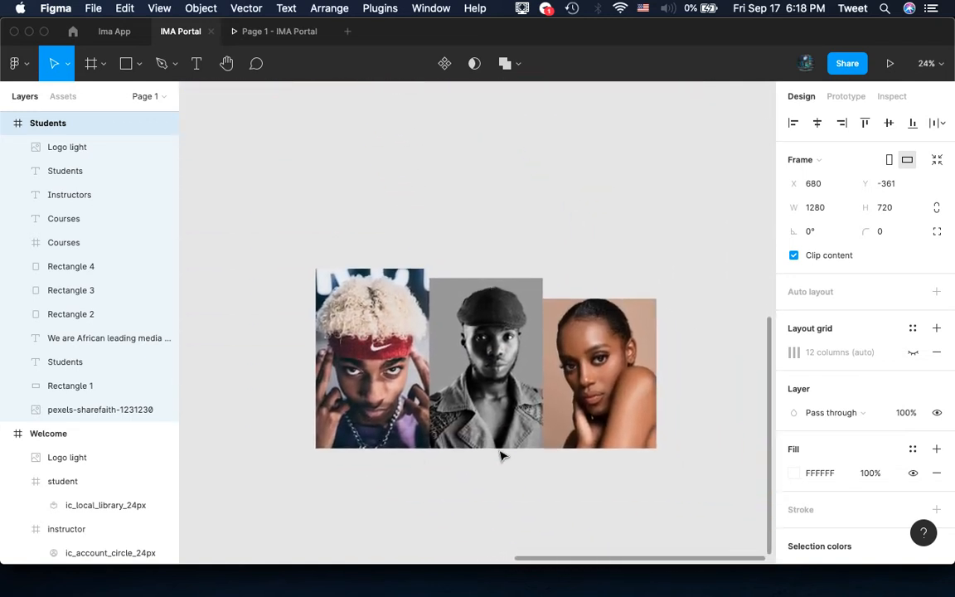
{"action": "left_click_drag", "start_coordinate": [678, 465], "coordinate": [307, 238]}
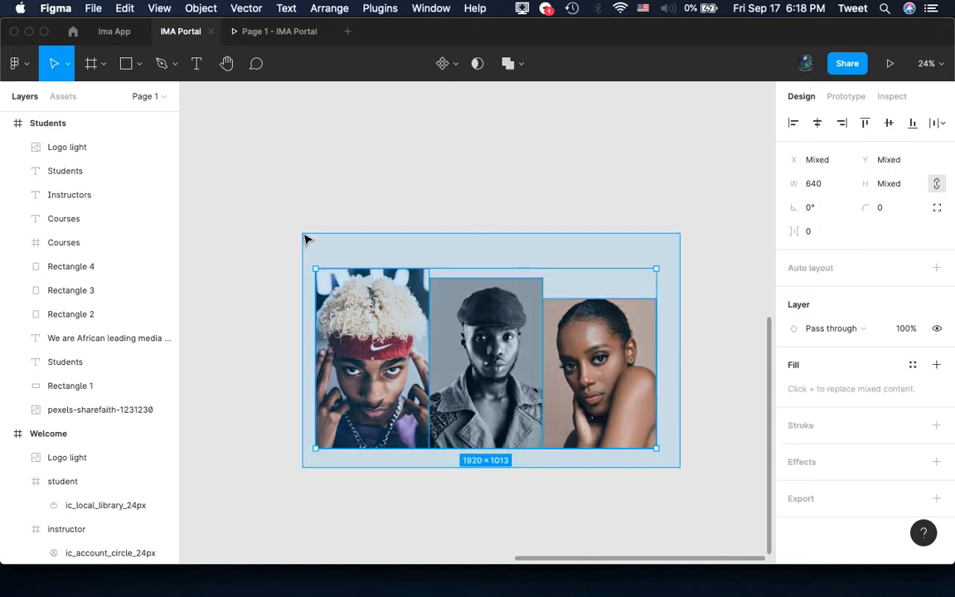
{"action": "scroll", "coordinate": [356, 331], "scroll_direction": "down", "scroll_amount": 5}
{"action": "scroll", "coordinate": [351, 328], "scroll_direction": "up", "scroll_amount": 3}
{"action": "scroll", "coordinate": [352, 328], "scroll_direction": "left", "scroll_amount": 2}
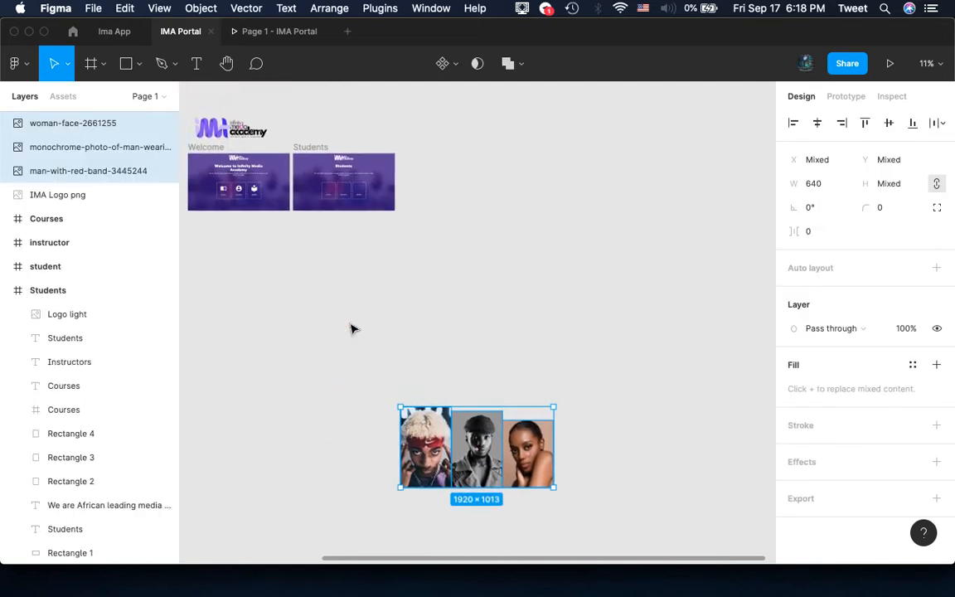
{"action": "left_click_drag", "start_coordinate": [489, 431], "coordinate": [371, 173]}
{"action": "scroll", "coordinate": [336, 246], "scroll_direction": "up", "scroll_amount": 8}
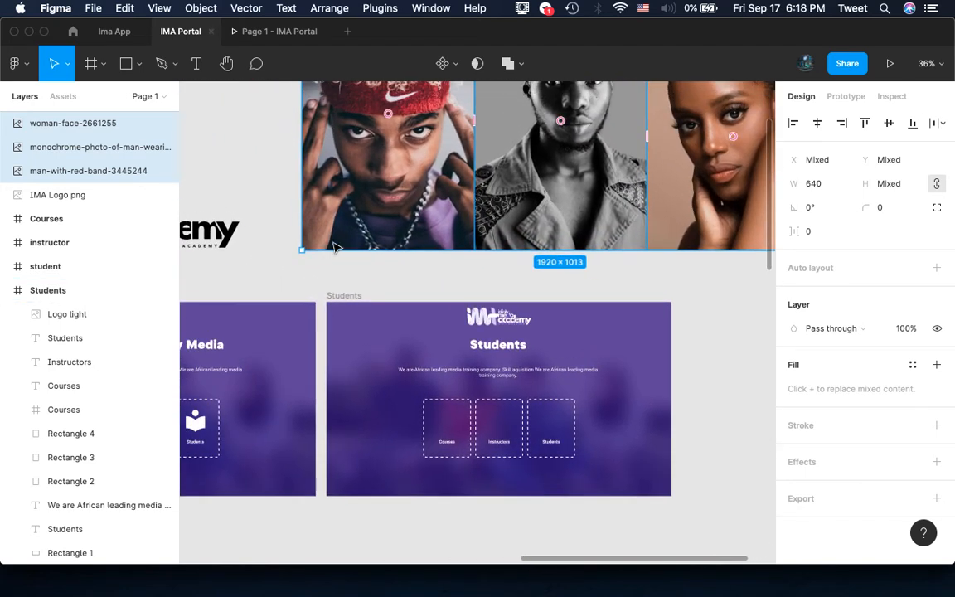
{"action": "left_click", "coordinate": [488, 269]}
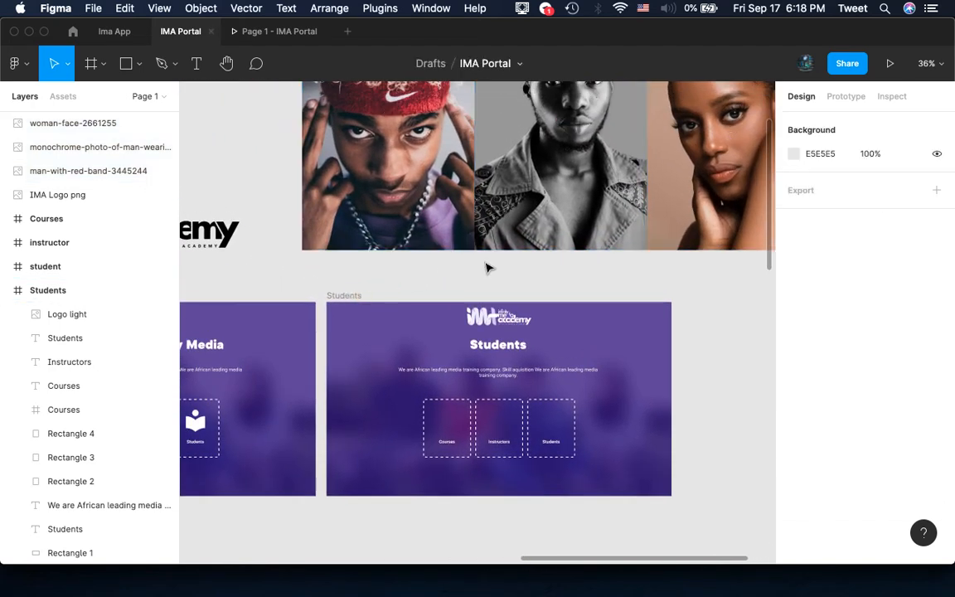
Place the monochrome portrait over the Courses card in the Students frame, aligned to its upper edge and sized 177 × 164
{"action": "left_click_drag", "start_coordinate": [581, 207], "coordinate": [452, 457]}
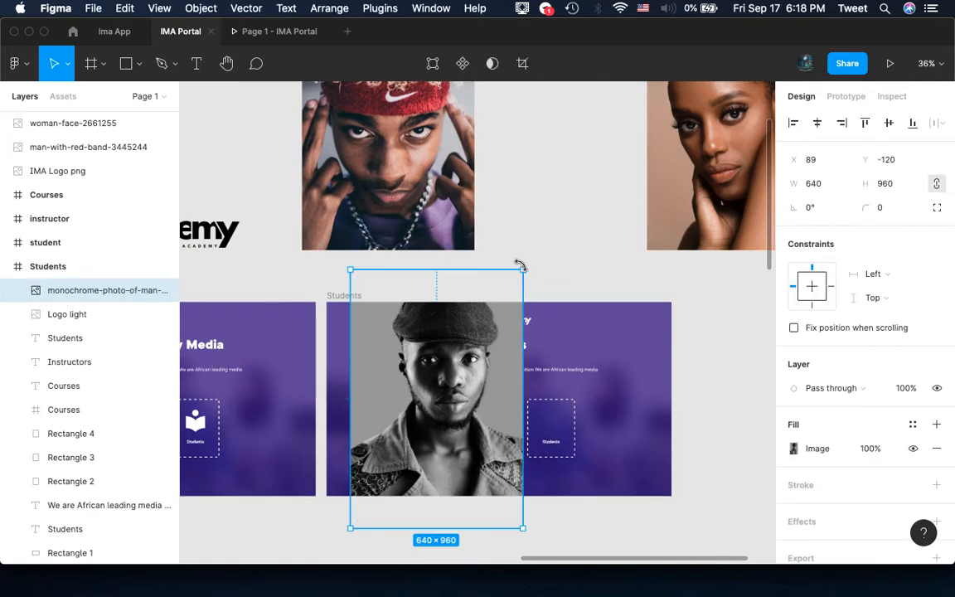
{"action": "left_click_drag", "start_coordinate": [520, 266], "coordinate": [395, 460]}
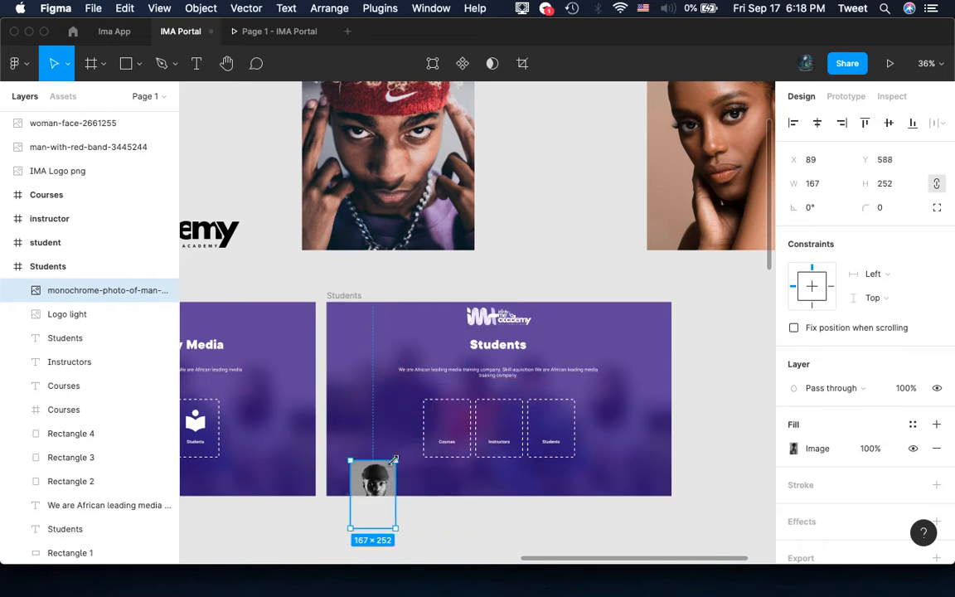
{"action": "scroll", "coordinate": [396, 456], "scroll_direction": "up", "scroll_amount": 10}
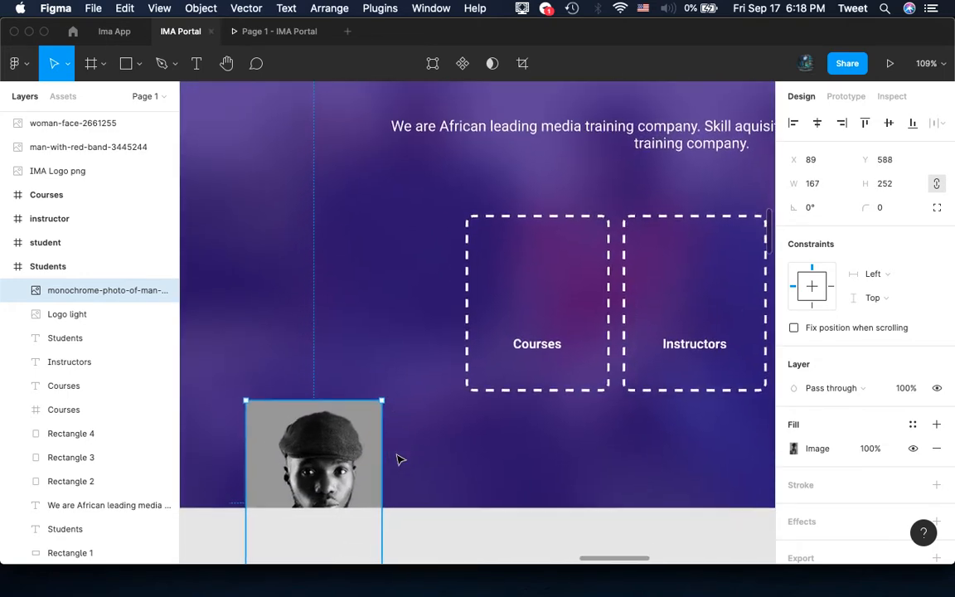
{"action": "left_click_drag", "start_coordinate": [323, 459], "coordinate": [543, 274]}
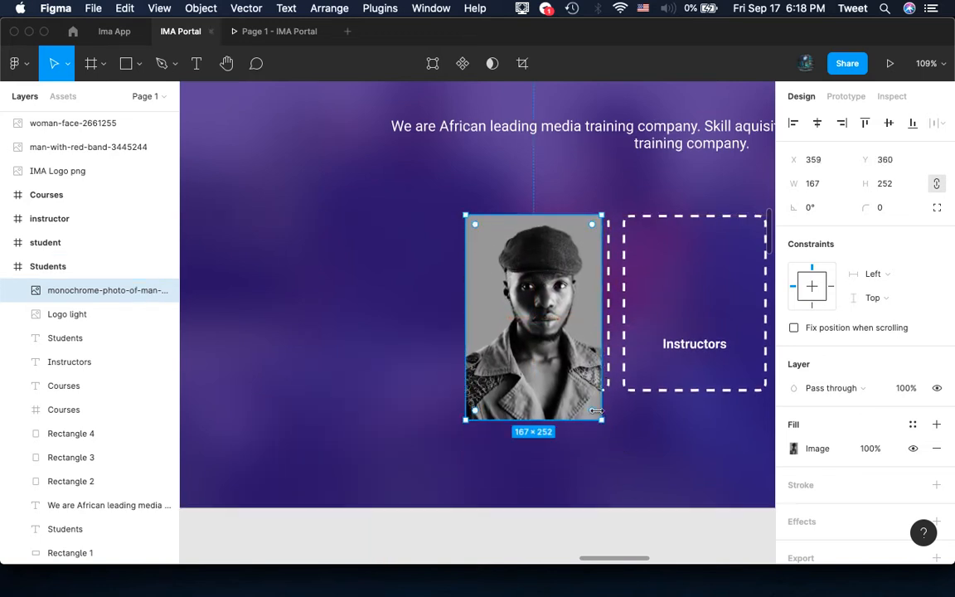
{"action": "left_click_drag", "start_coordinate": [600, 420], "coordinate": [609, 349]}
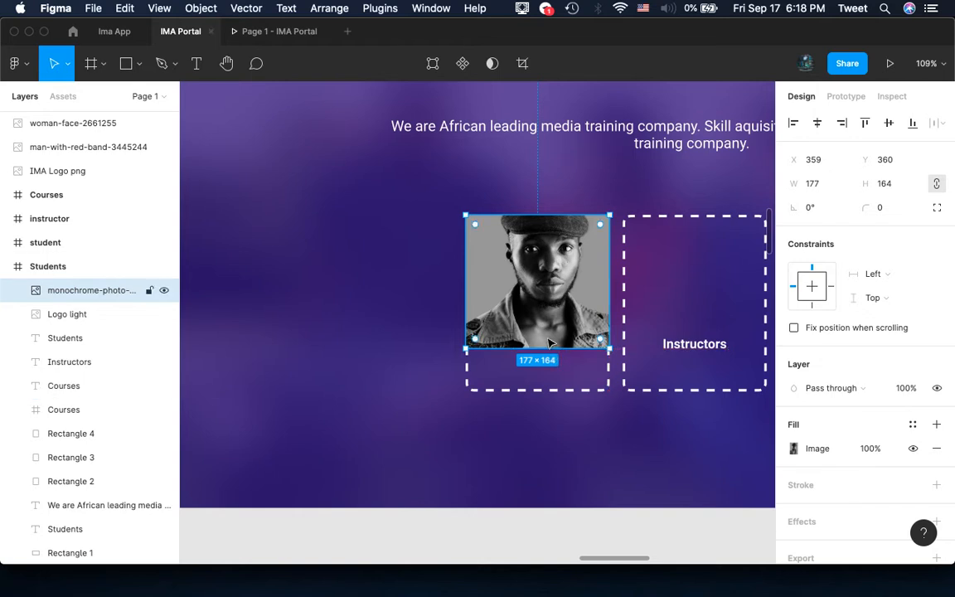
Send the monochrome portrait backward so it sits behind the Courses label
{"action": "key", "text": "super+bracketleft"}
{"action": "key", "text": "super+bracketleft"}
{"action": "key", "text": "super+bracketleft"}
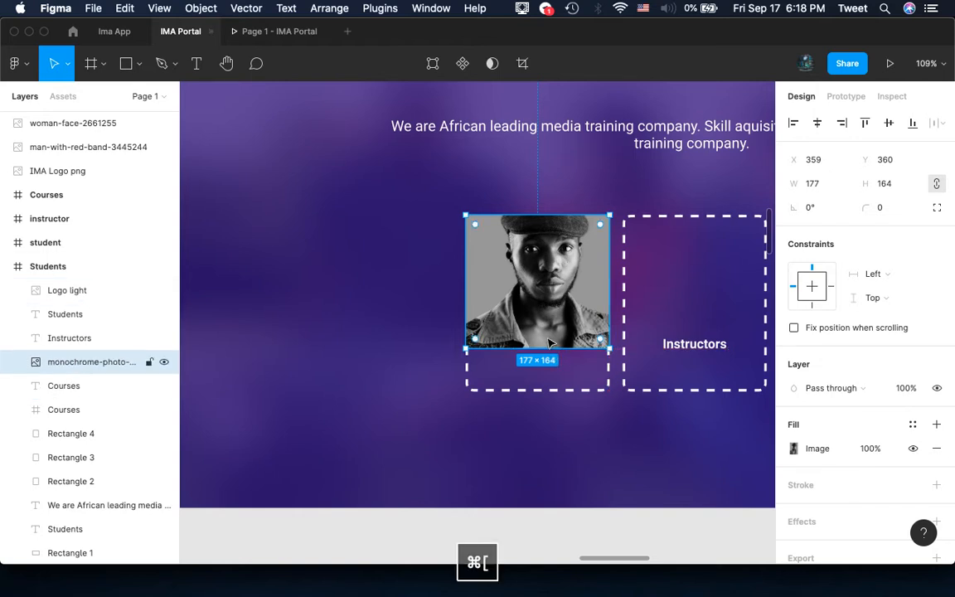
{"action": "key", "text": "super+bracketleft"}
{"action": "left_click", "coordinate": [540, 347]}
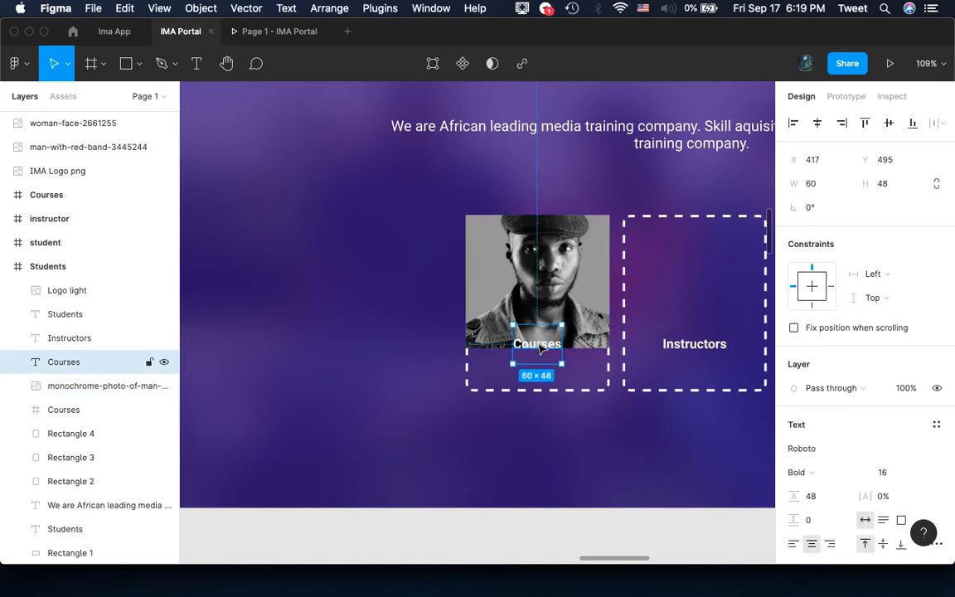
Remove the dashed stroke from the first card's rectangle and give it a white FFFFFF fill
{"action": "left_click", "coordinate": [465, 374]}
{"action": "key", "text": "super+z"}
{"action": "scroll", "coordinate": [821, 452], "scroll_direction": "down", "scroll_amount": 2}
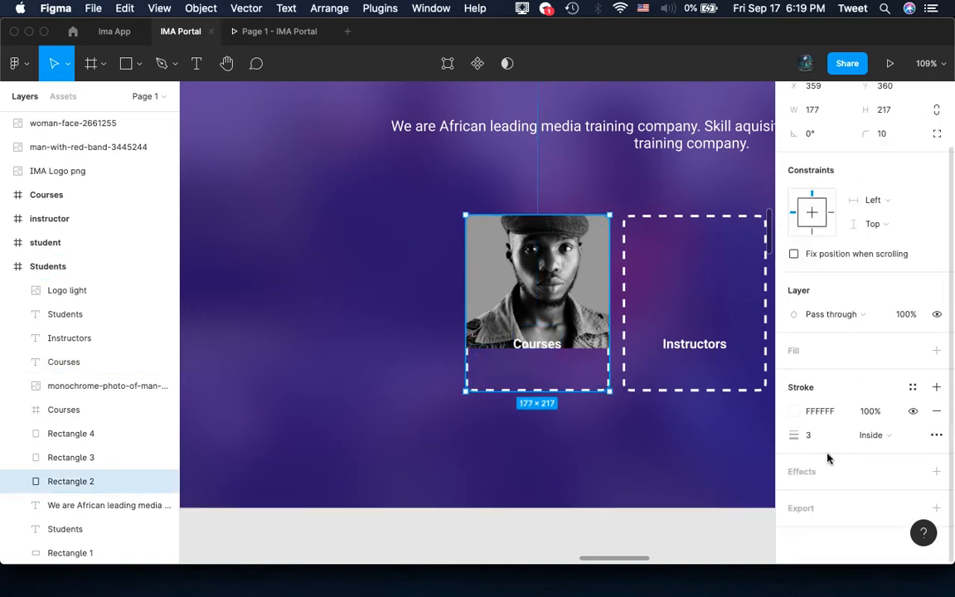
{"action": "left_click", "coordinate": [935, 413]}
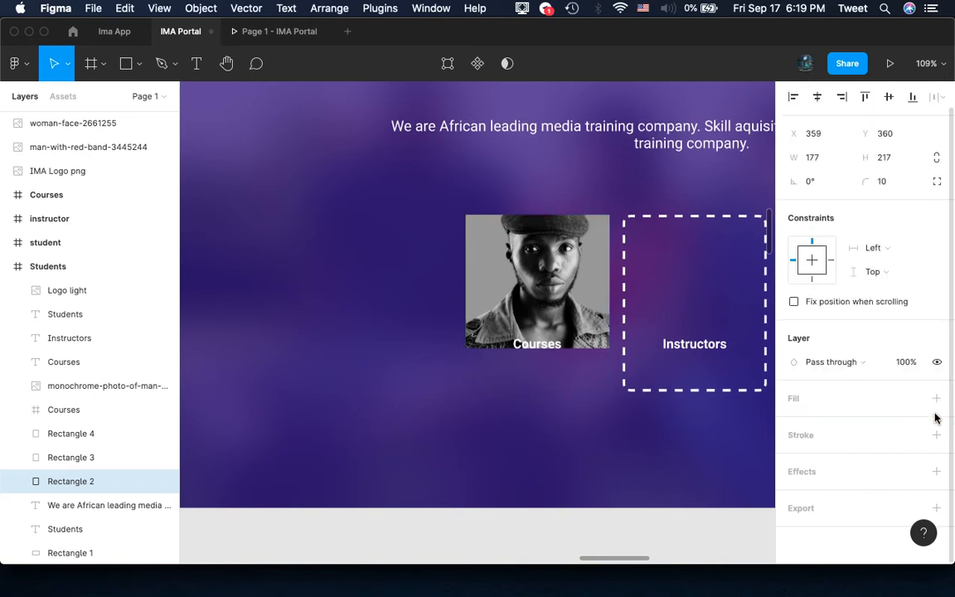
{"action": "left_click", "coordinate": [804, 400]}
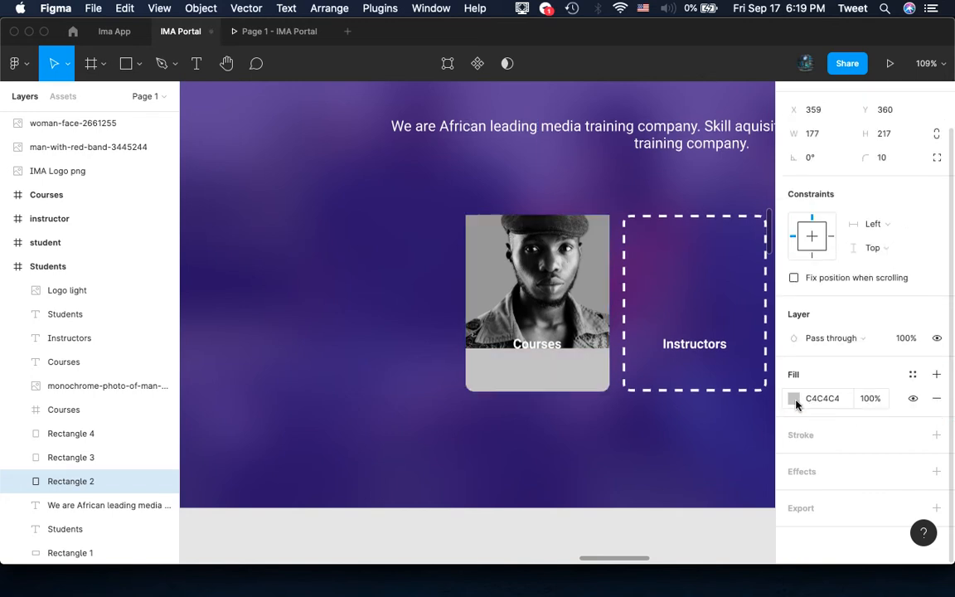
{"action": "left_click", "coordinate": [795, 400]}
{"action": "left_click_drag", "start_coordinate": [638, 253], "coordinate": [527, 161]}
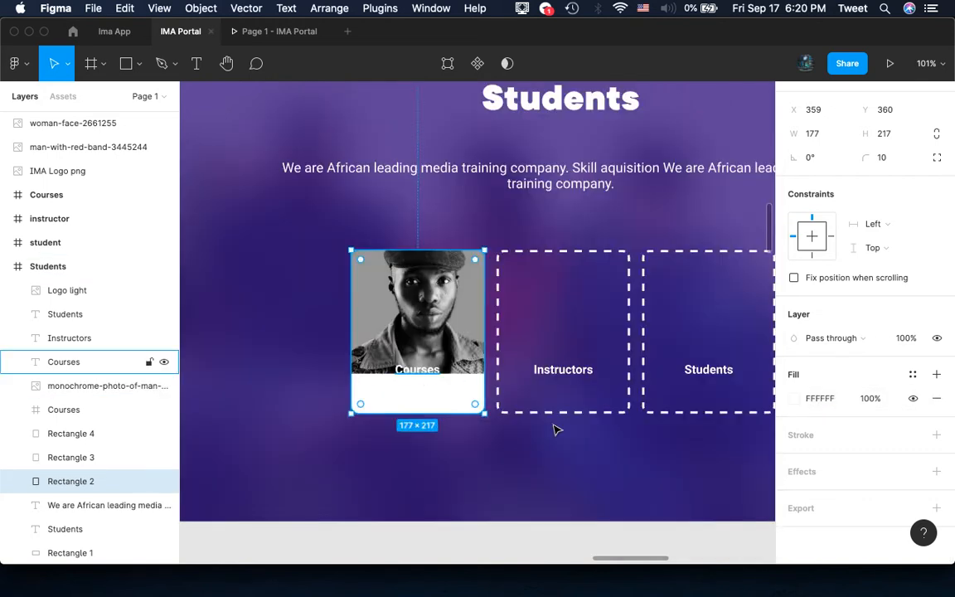
Recolor the Courses label to dark purple 0B0025 at 75% opacity
{"action": "left_click", "coordinate": [417, 373]}
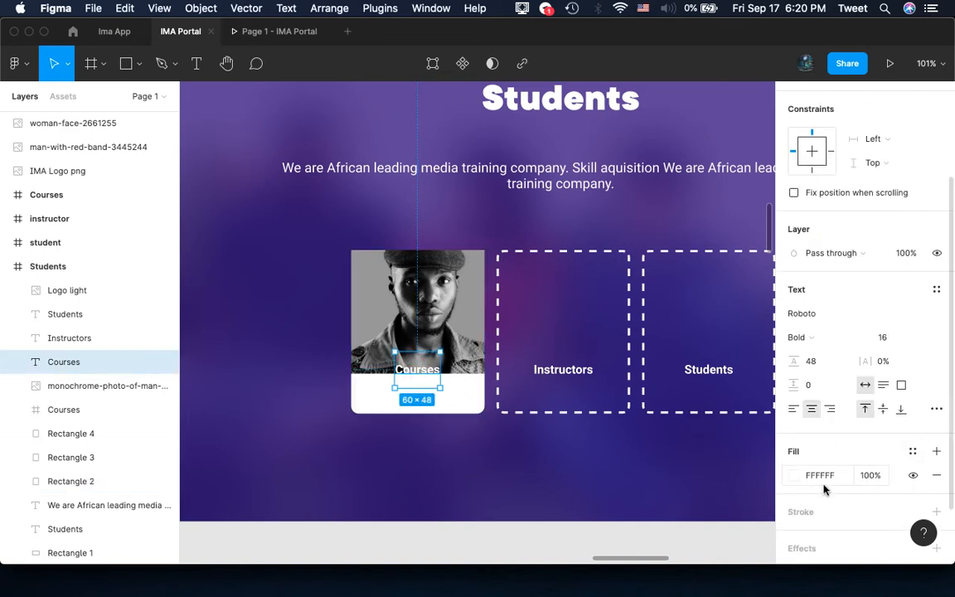
{"action": "left_click", "coordinate": [794, 475]}
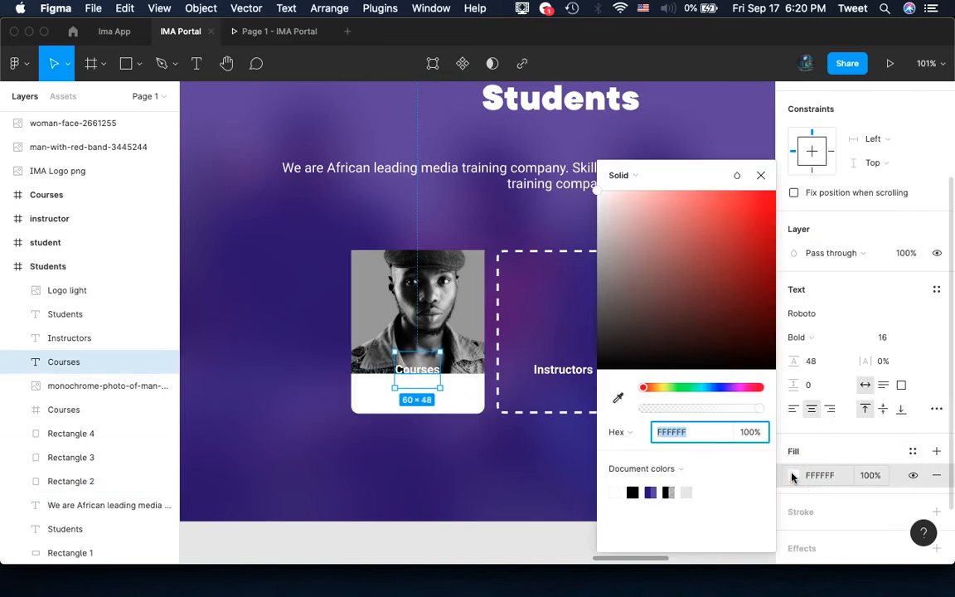
{"action": "left_click", "coordinate": [651, 493]}
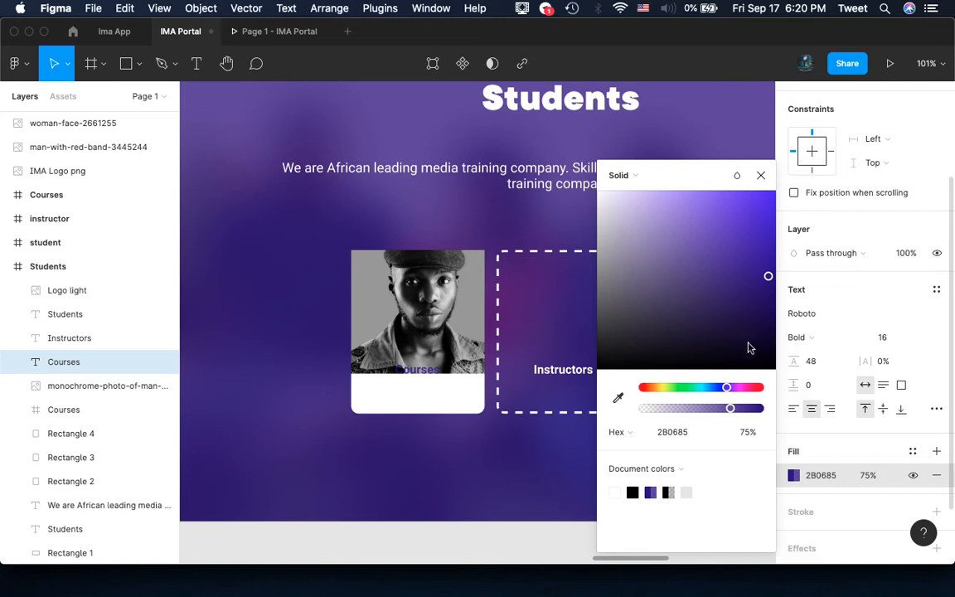
{"action": "left_click", "coordinate": [749, 340]}
{"action": "left_click_drag", "start_coordinate": [750, 344], "coordinate": [778, 341]}
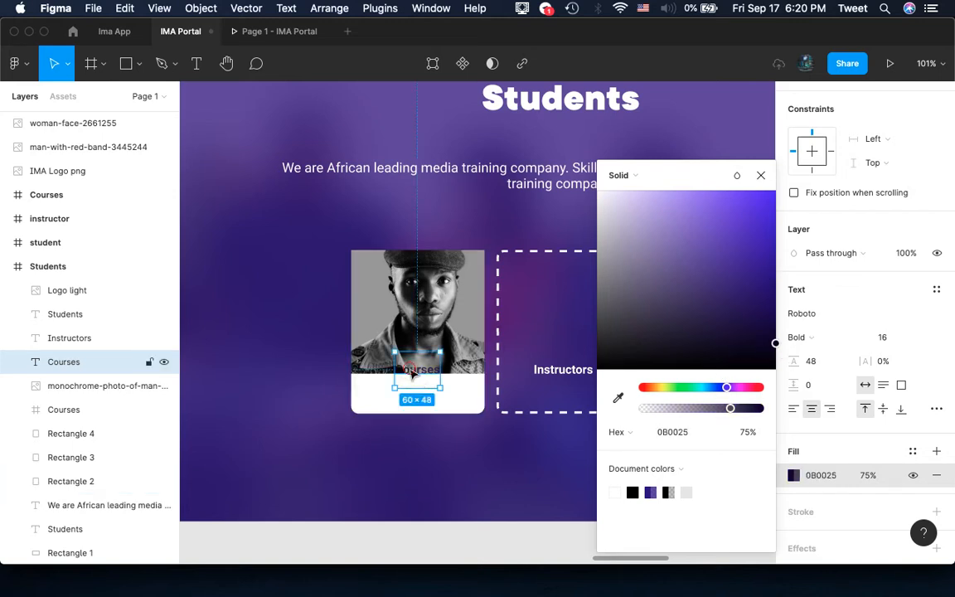
Move the Courses label into the white area below the portrait and replace its text with a placeholder student name
{"action": "left_click_drag", "start_coordinate": [400, 386], "coordinate": [365, 404]}
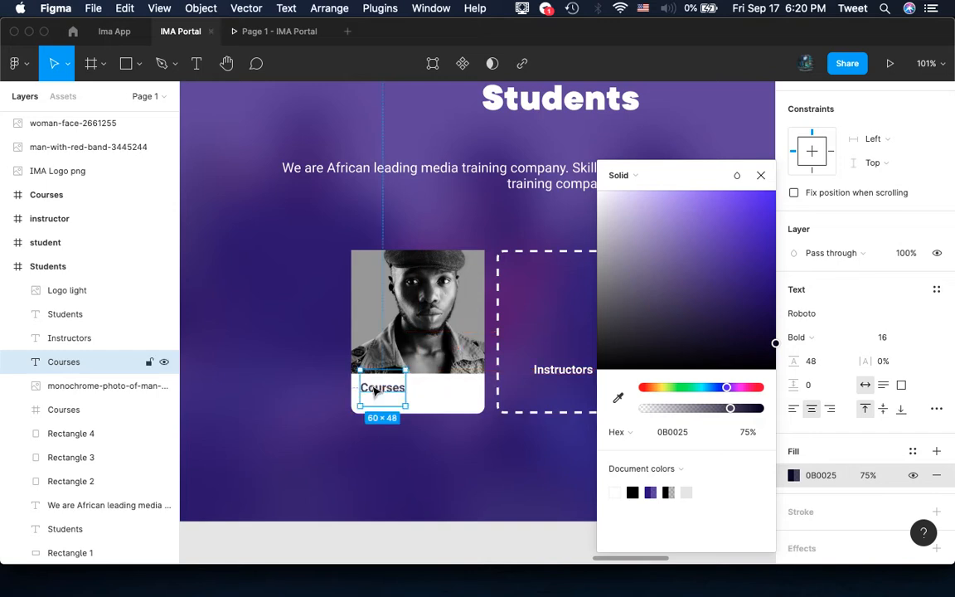
{"action": "double_click", "coordinate": [371, 387]}
{"action": "type", "text": "J"}
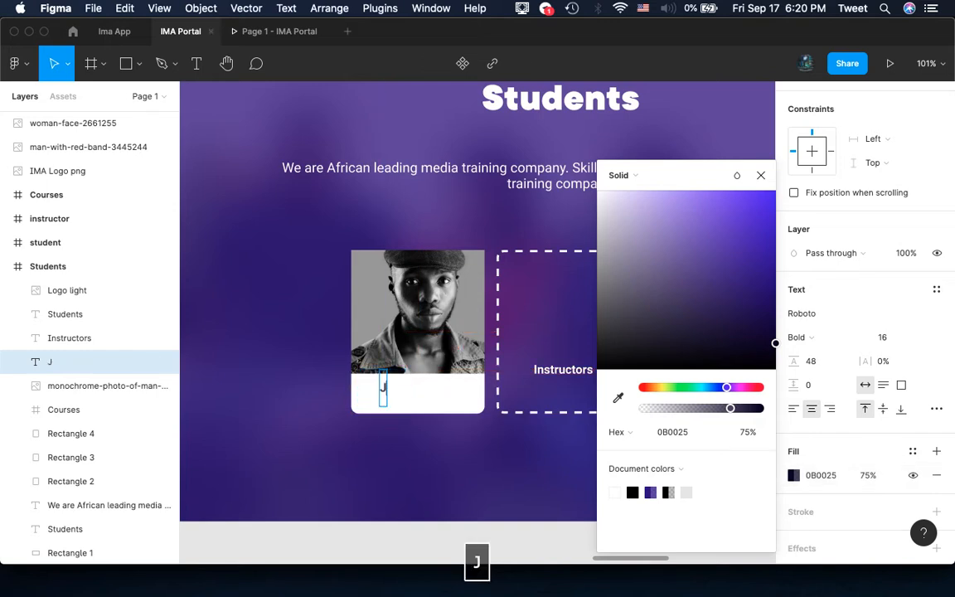
{"action": "type", "text": "ohn Doe"}
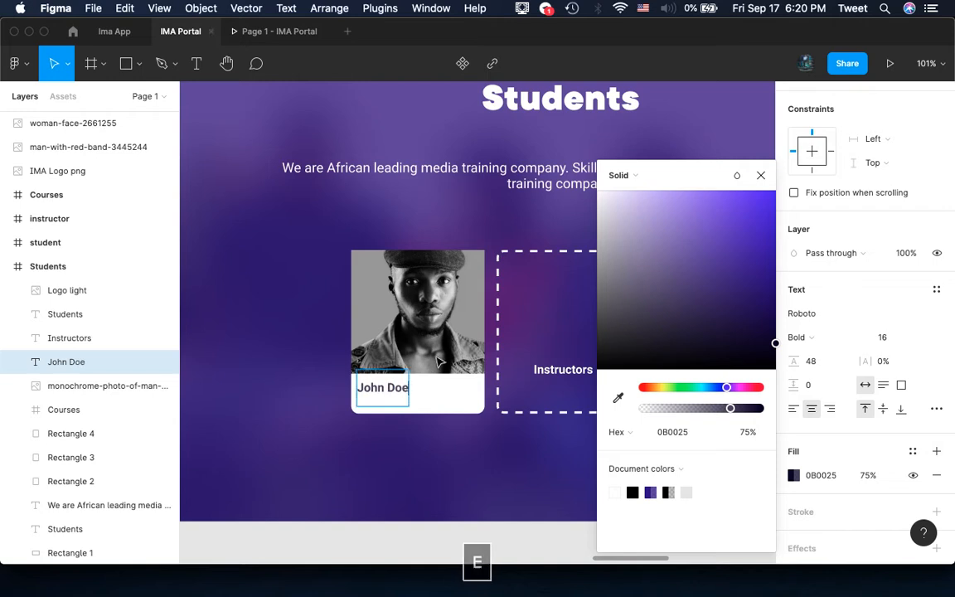
{"action": "key", "text": "Escape"}
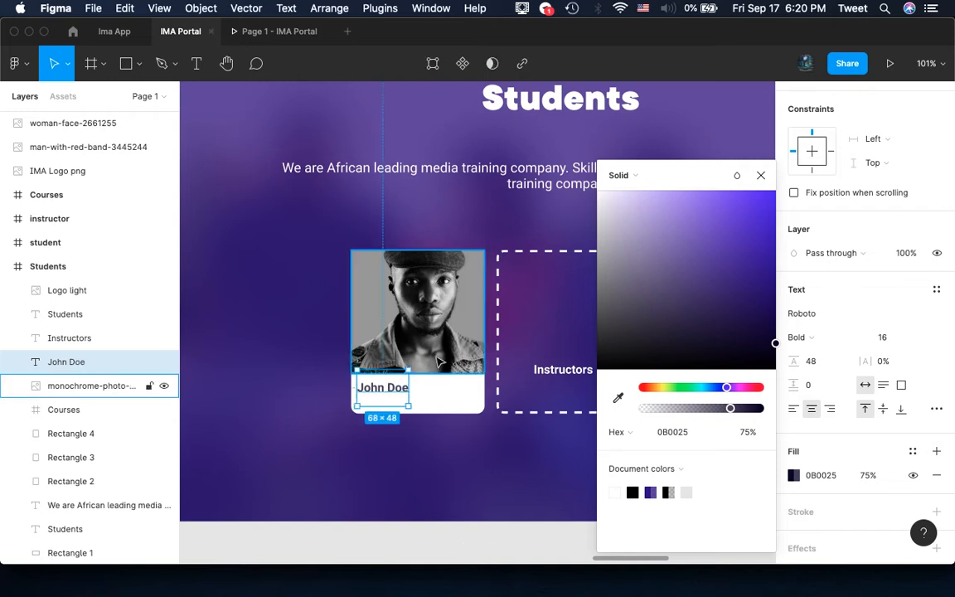
Change the student name label's font to TT Commons in the Black weight
{"action": "left_click", "coordinate": [810, 315]}
{"action": "type", "text": "TT Commons"}
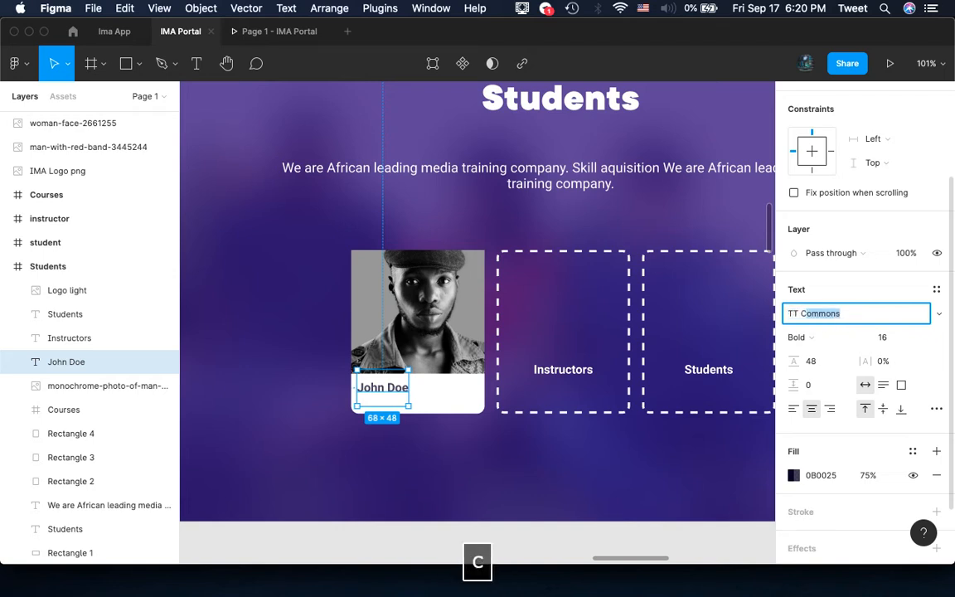
{"action": "key", "text": "Return"}
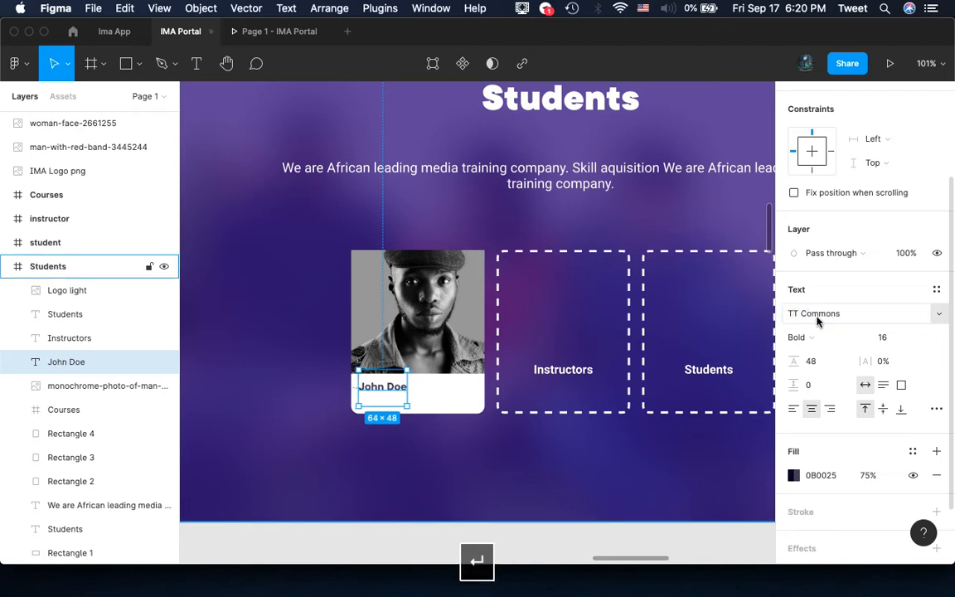
{"action": "left_click", "coordinate": [816, 340]}
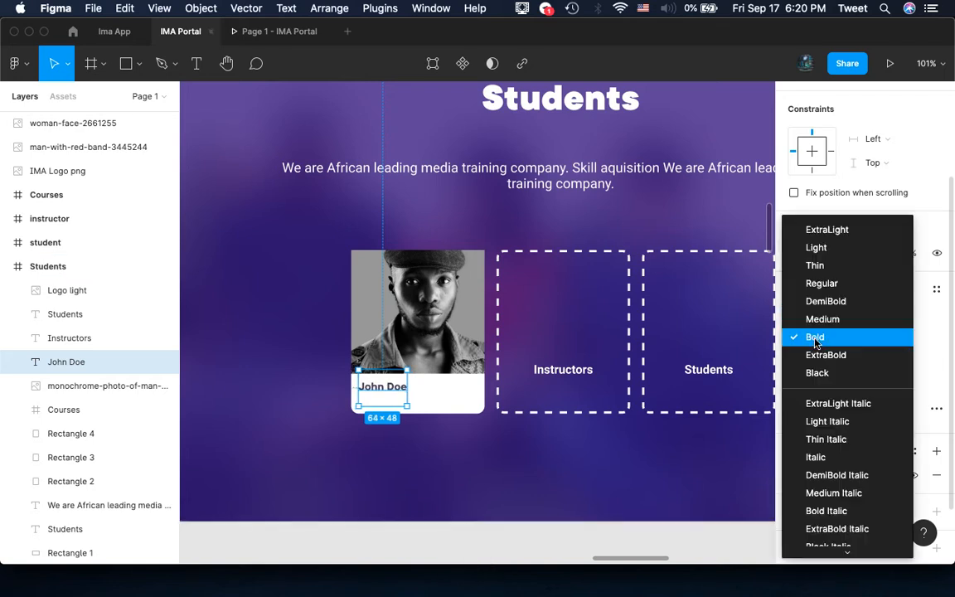
{"action": "left_click", "coordinate": [838, 375]}
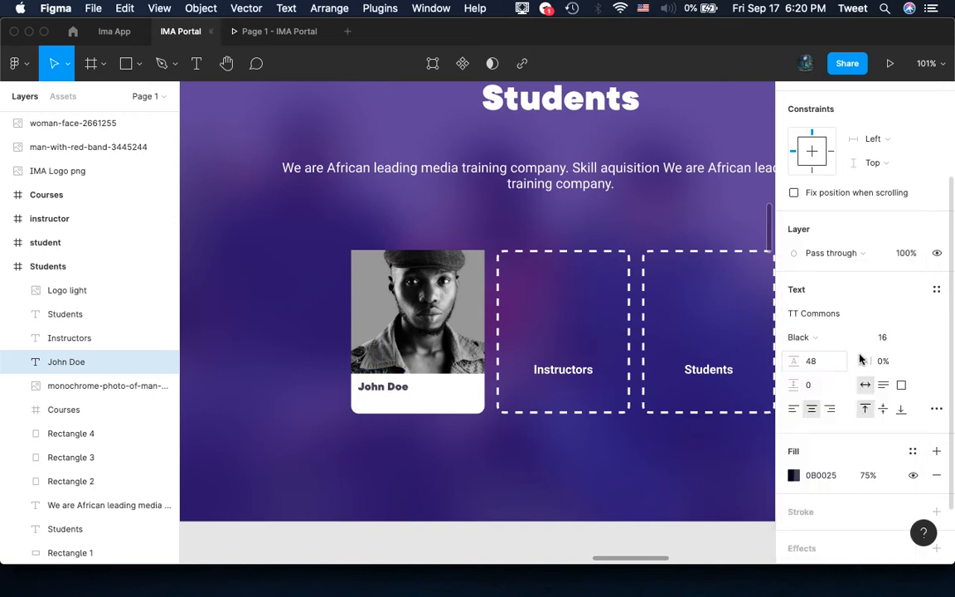
Set the student name label's font size to 22 and align it with the left edge of the card's white area
{"action": "left_click", "coordinate": [895, 336]}
{"action": "key", "text": "Up"}
{"action": "key", "text": "Up"}
{"action": "key", "text": "Up"}
{"action": "key", "text": "Up"}
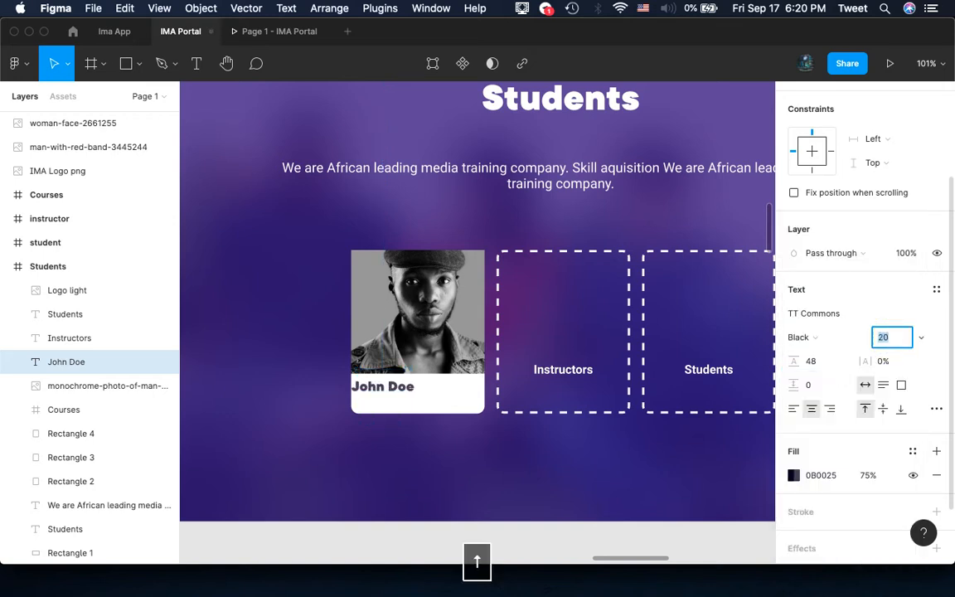
{"action": "key", "text": "Up"}
{"action": "key", "text": "Up"}
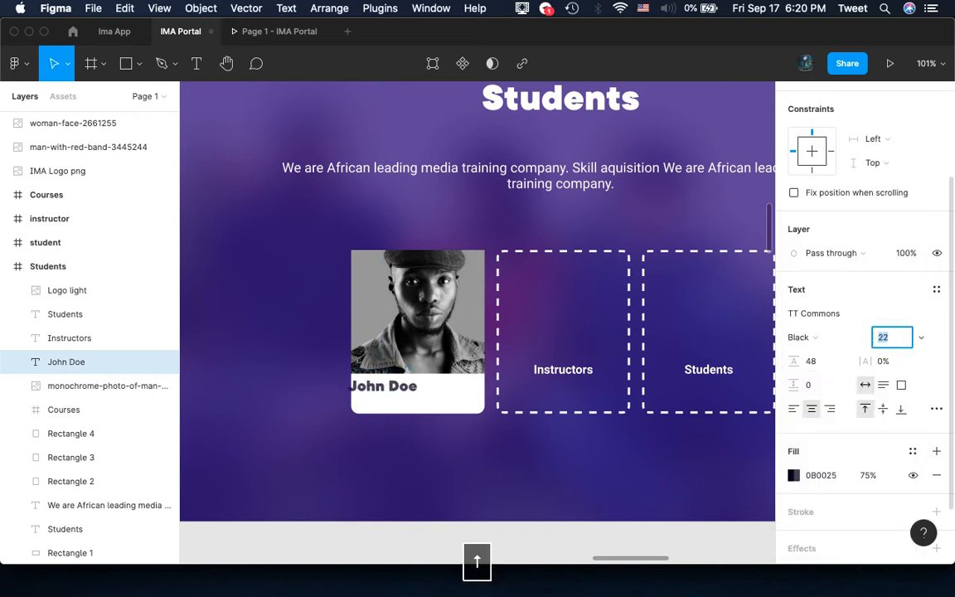
{"action": "key", "text": "Return"}
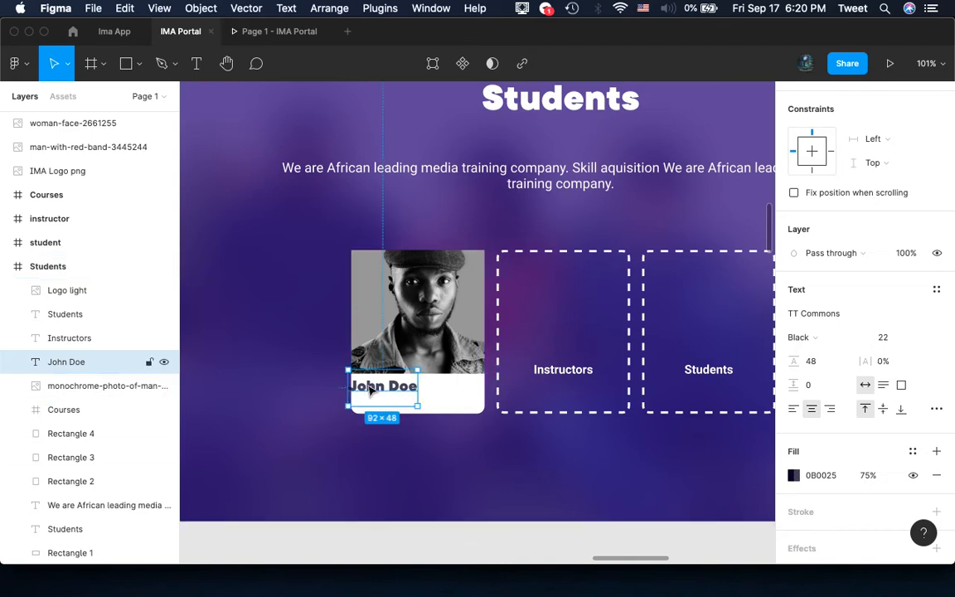
{"action": "left_click_drag", "start_coordinate": [370, 394], "coordinate": [374, 391]}
{"action": "scroll", "coordinate": [374, 391], "scroll_direction": "up", "scroll_amount": 5}
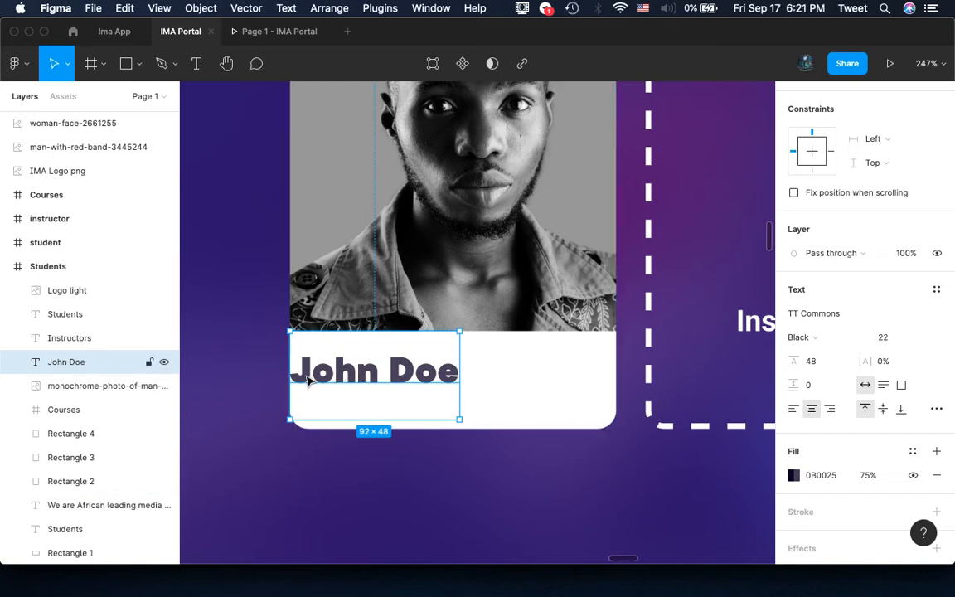
Move the student name label inward from the card's left edge and set its fill opacity to 100%
{"action": "key", "text": "shift+Right"}
{"action": "key", "text": "shift+Right"}
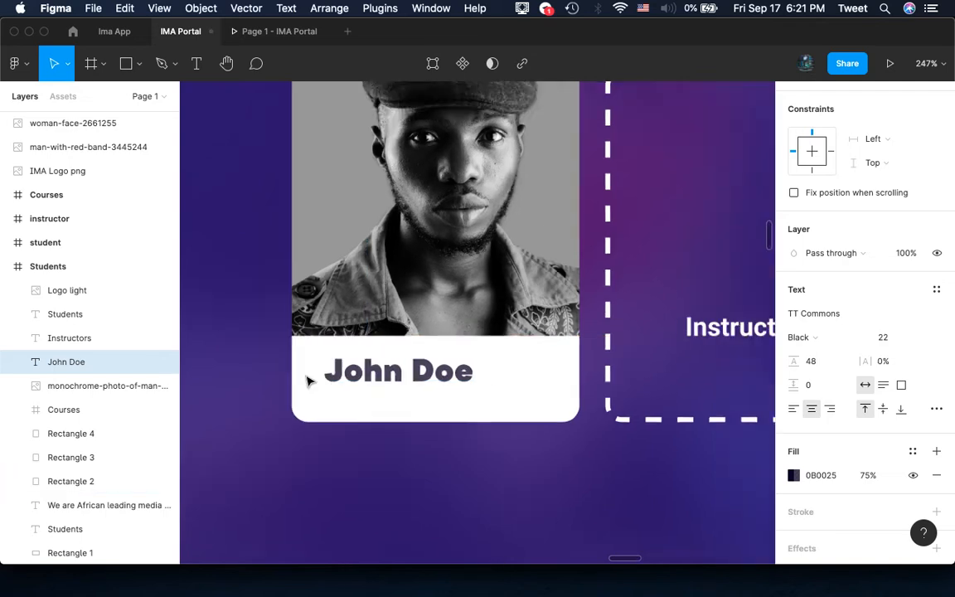
{"action": "scroll", "coordinate": [307, 380], "scroll_direction": "down", "scroll_amount": 3}
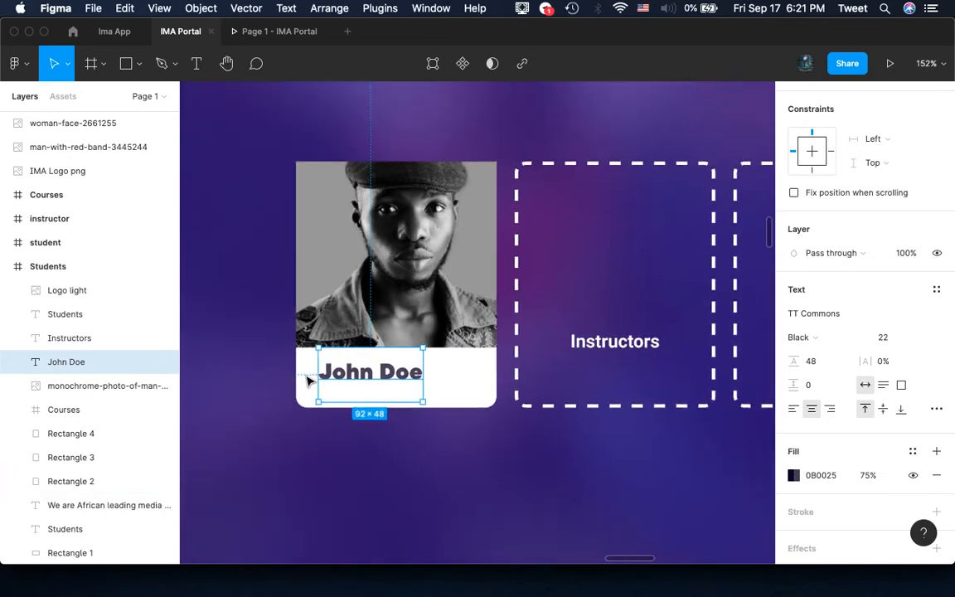
{"action": "left_click", "coordinate": [793, 475]}
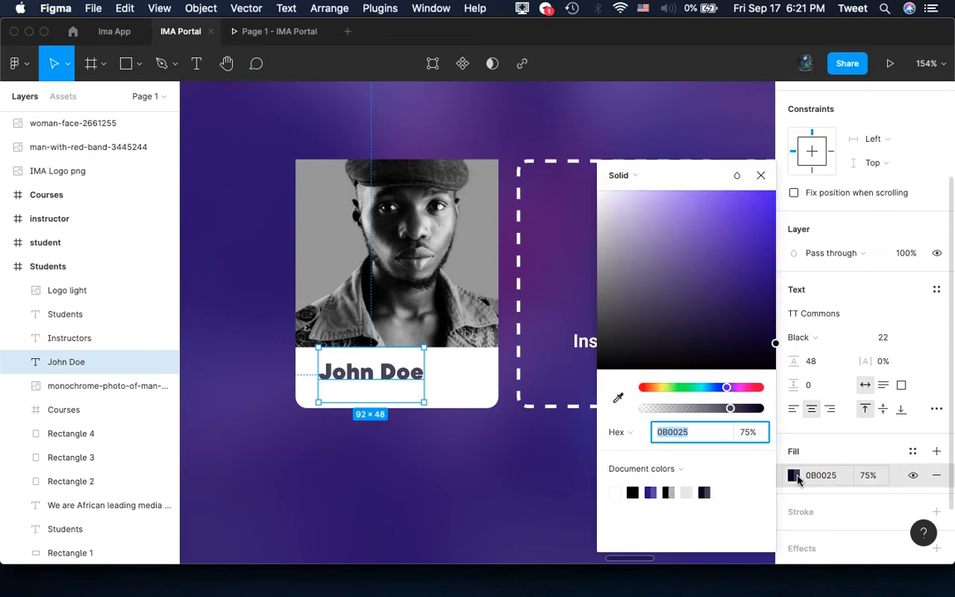
{"action": "left_click", "coordinate": [747, 432]}
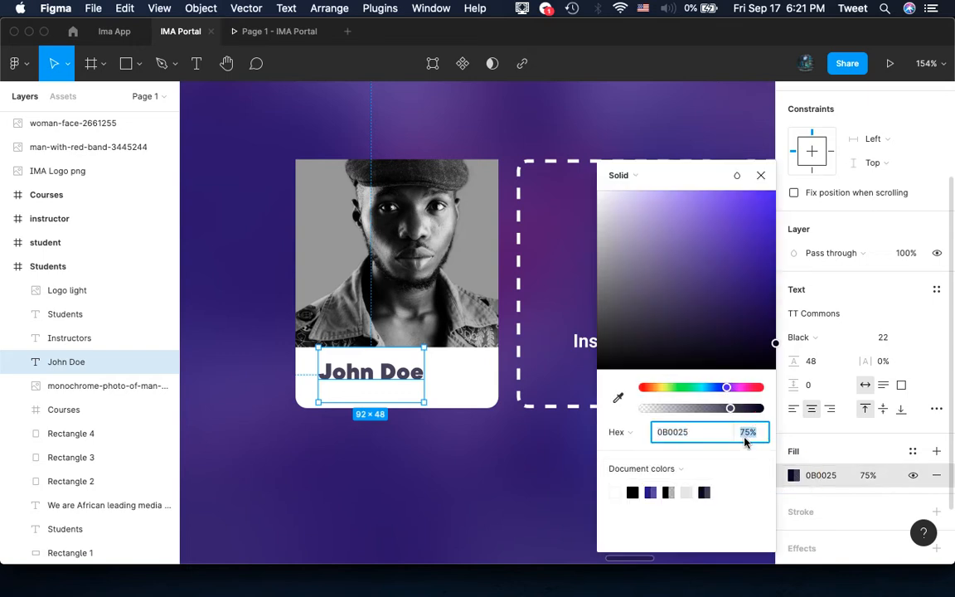
{"action": "type", "text": "100"}
{"action": "key", "text": "Return"}
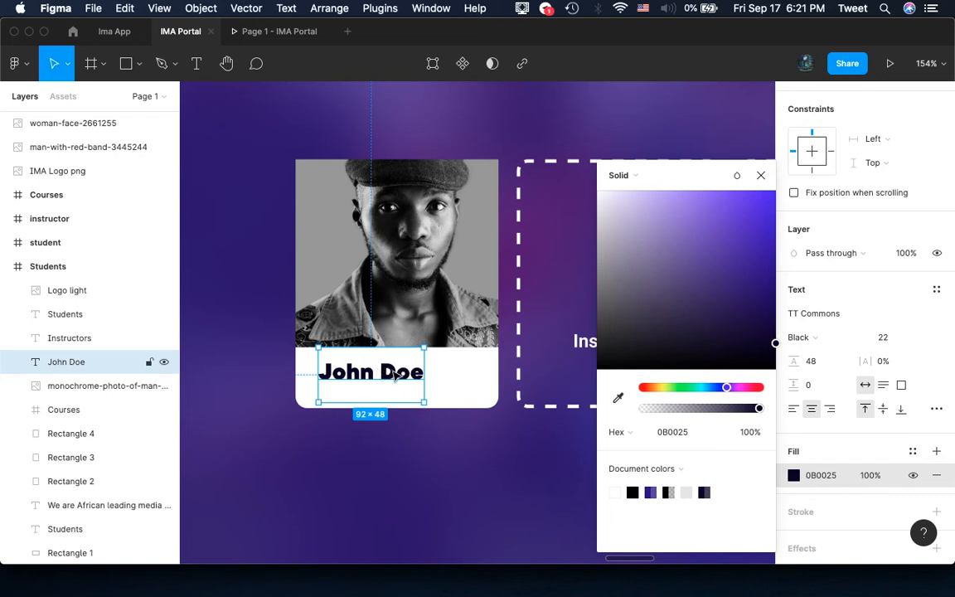
Duplicate the student name label, place the copy just below it, and replace the copy's text with "Beginner"
{"action": "left_click", "coordinate": [114, 8]}
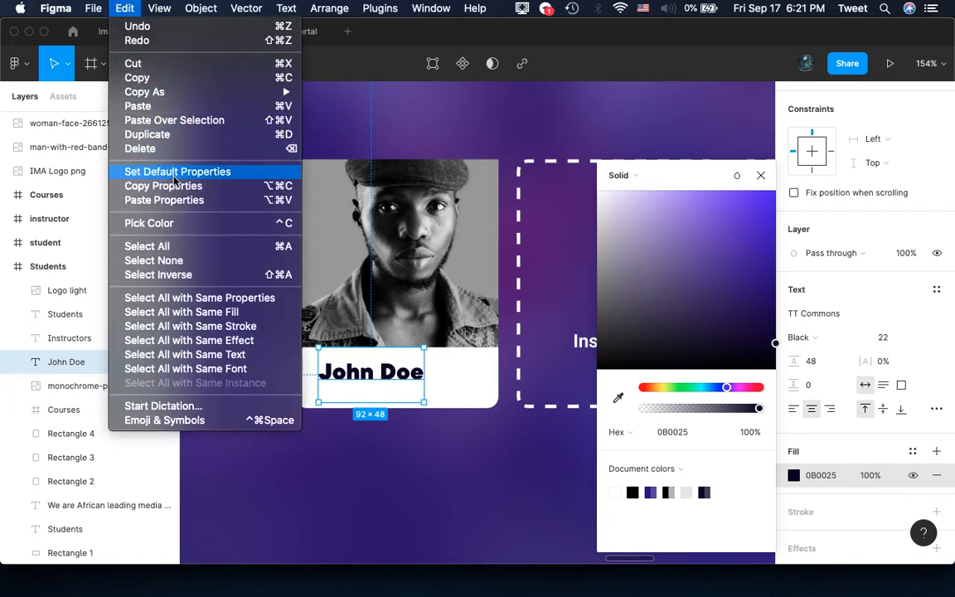
{"action": "left_click", "coordinate": [184, 139]}
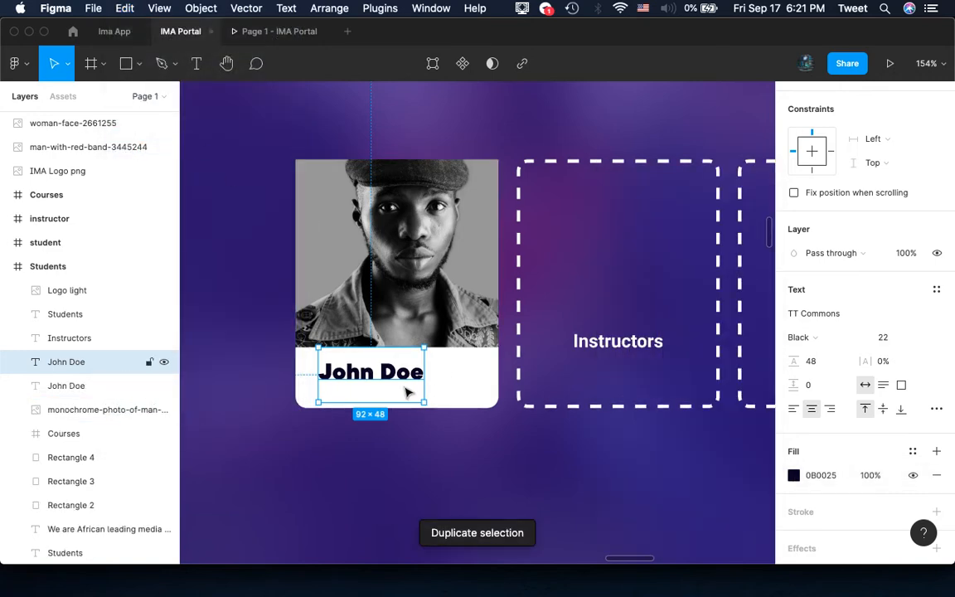
{"action": "key", "text": "shift+Down"}
{"action": "key", "text": "shift+Down"}
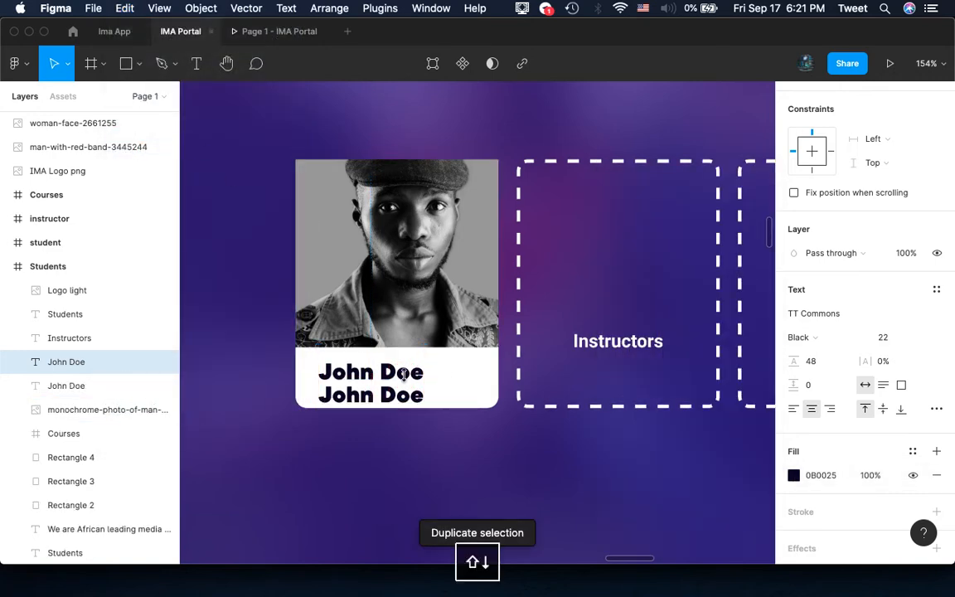
{"action": "double_click", "coordinate": [397, 397]}
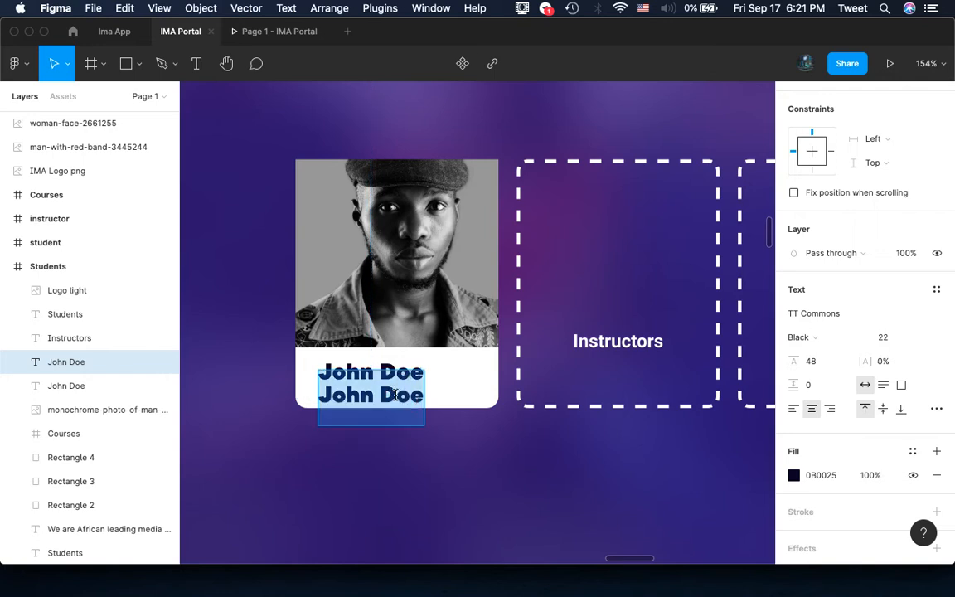
{"action": "type", "text": "Beg"}
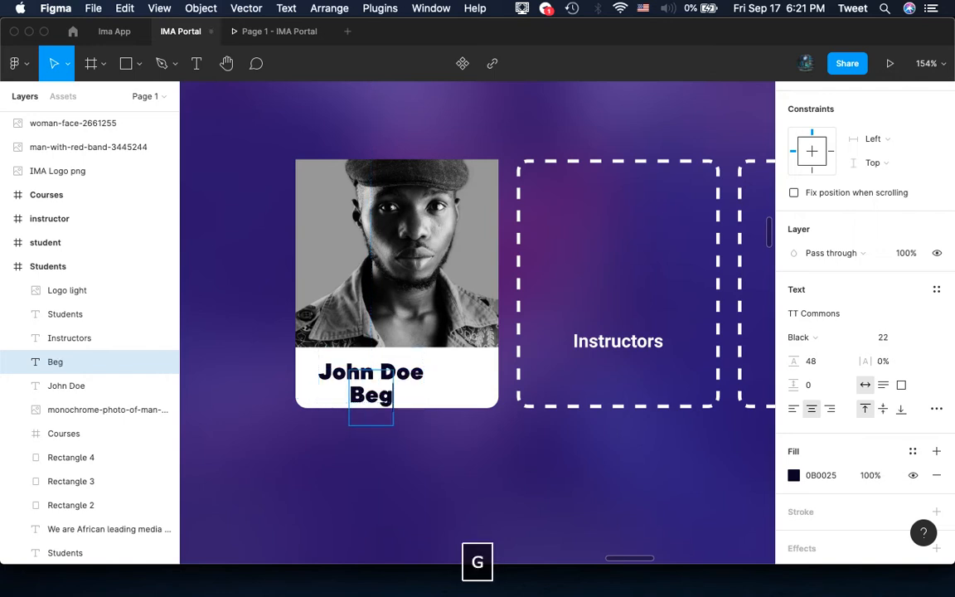
{"action": "type", "text": "inner"}
{"action": "key", "text": "Escape"}
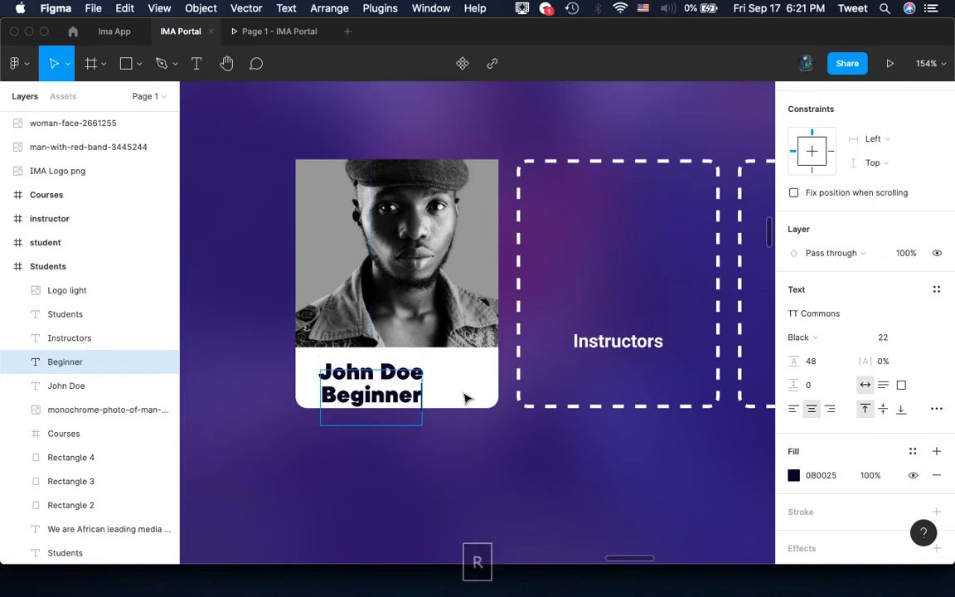
Left-align the Beginner label's text and set its font weight to Regular
{"action": "left_click", "coordinate": [794, 410]}
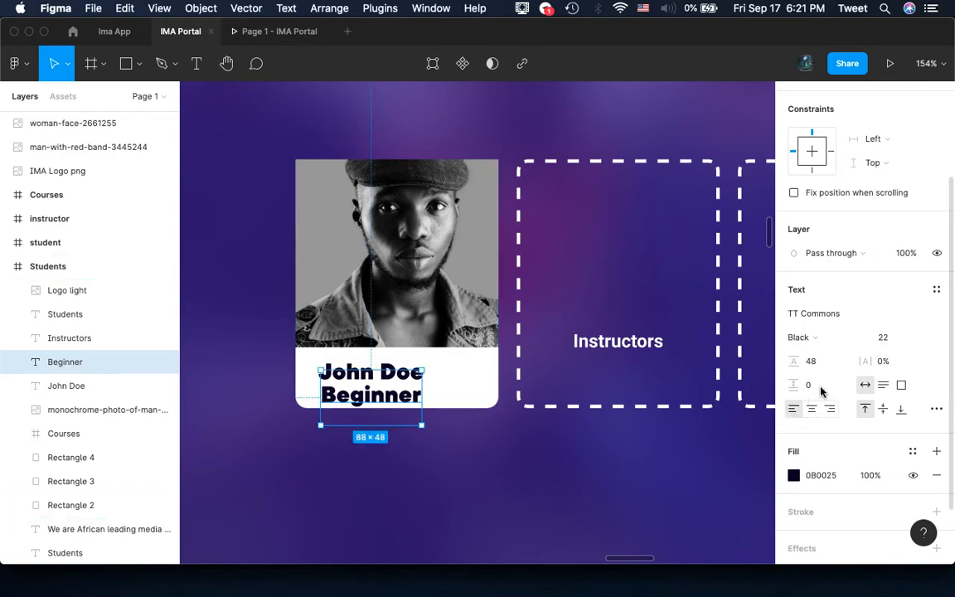
{"action": "left_click", "coordinate": [840, 339]}
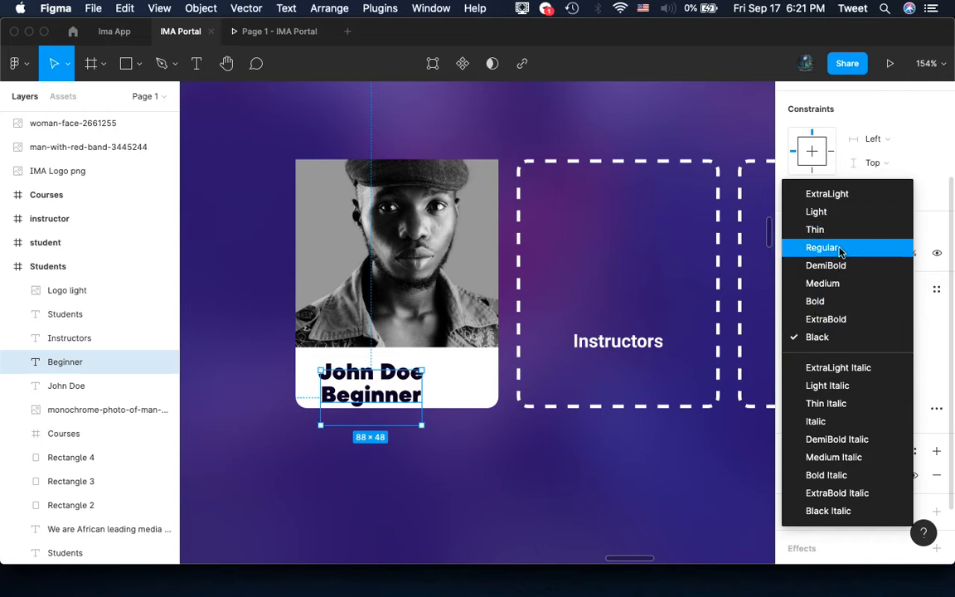
{"action": "left_click", "coordinate": [838, 248]}
Try the Roboto font on the Beginner label and undo the font change
{"action": "left_click", "coordinate": [834, 313]}
{"action": "type", "text": "Roboto"}
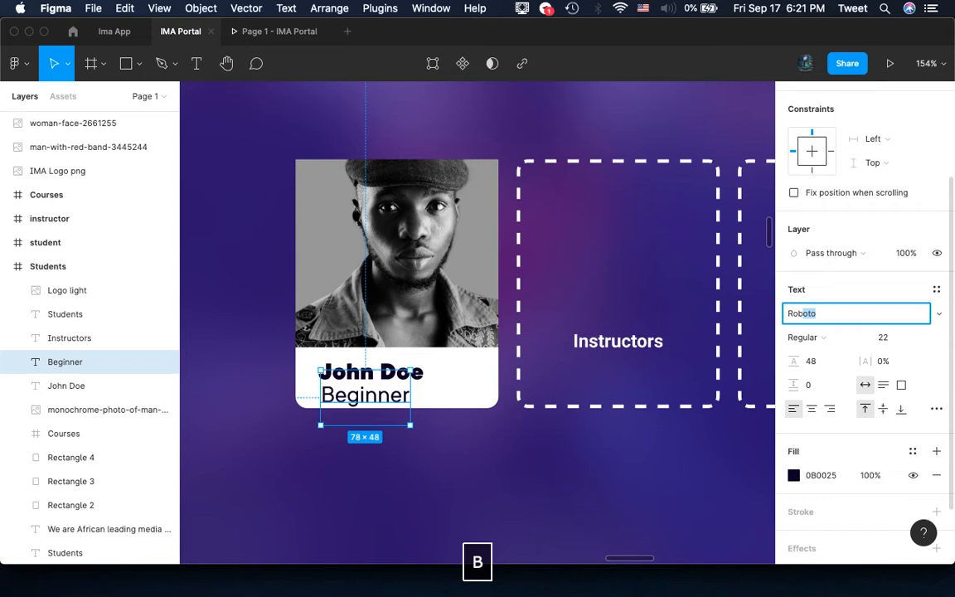
{"action": "key", "text": "Return"}
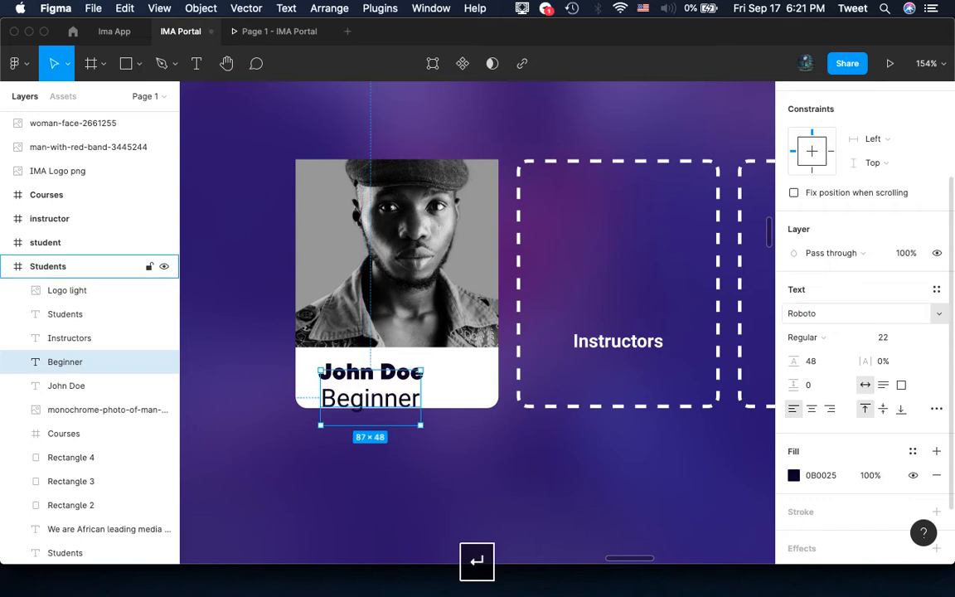
{"action": "key", "text": "ctrl+z"}
Set the Beginner label's font size to 18
{"action": "left_click", "coordinate": [887, 338]}
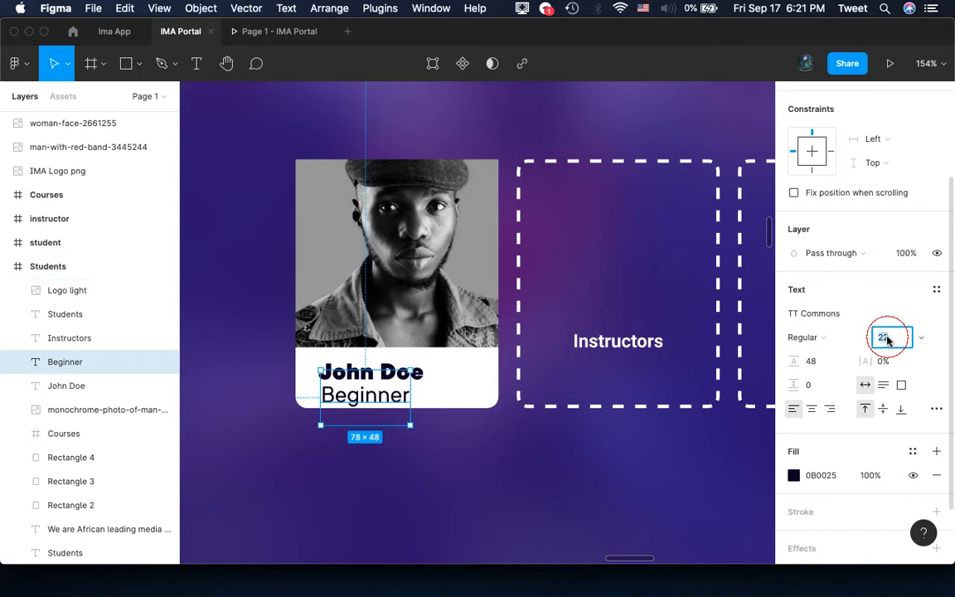
{"action": "type", "text": "16"}
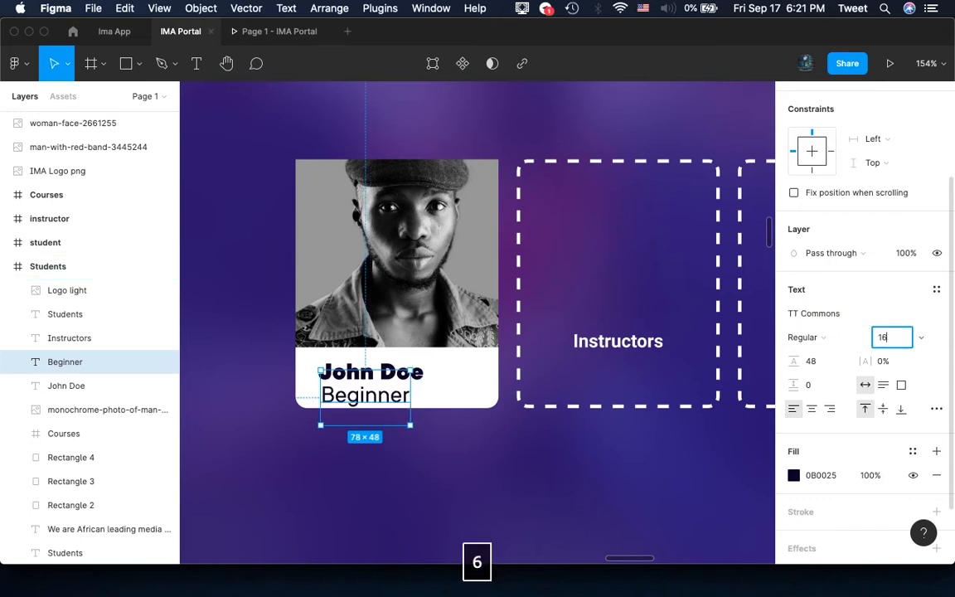
{"action": "key", "text": "Return"}
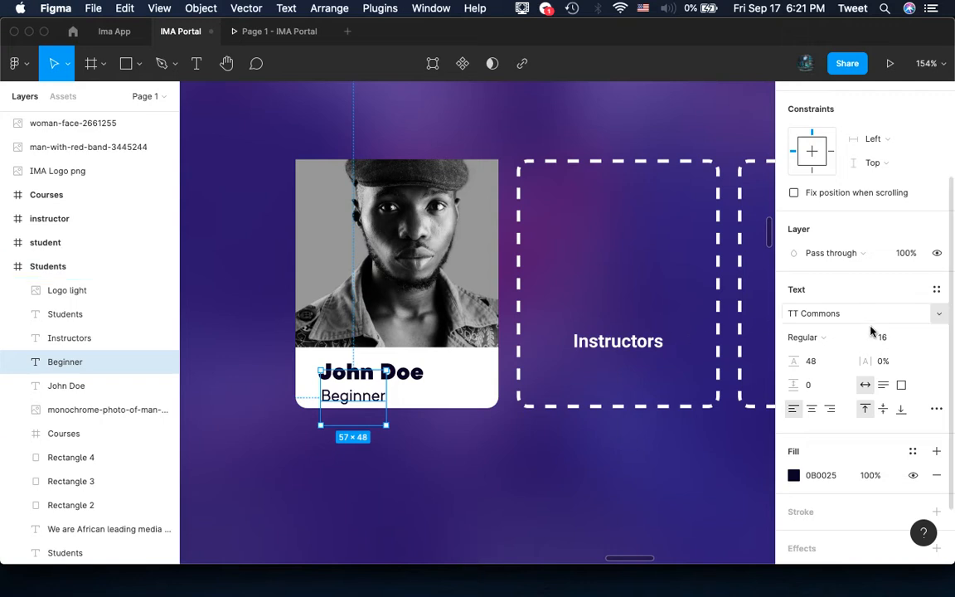
{"action": "left_click", "coordinate": [893, 341]}
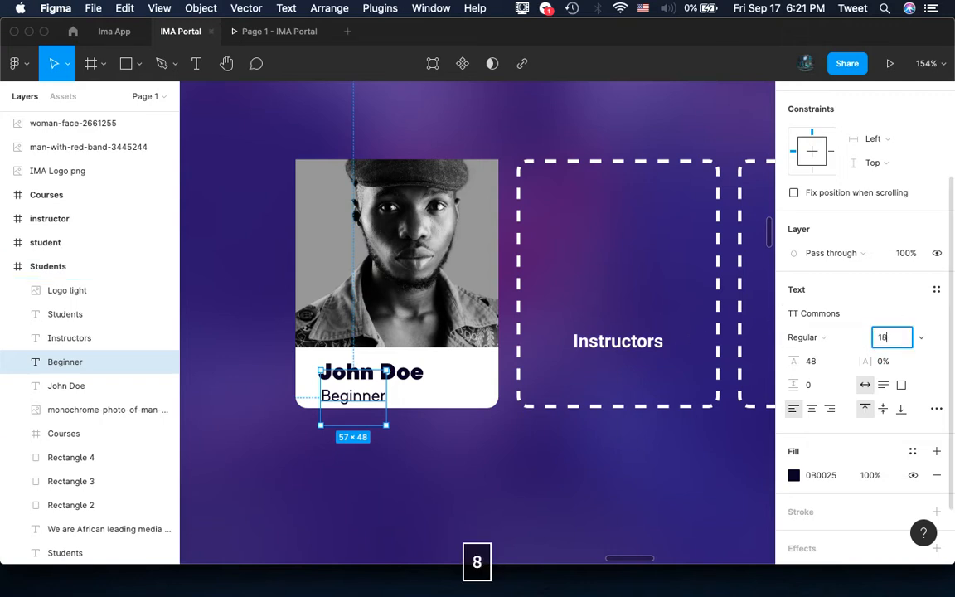
{"action": "key", "text": "Return"}
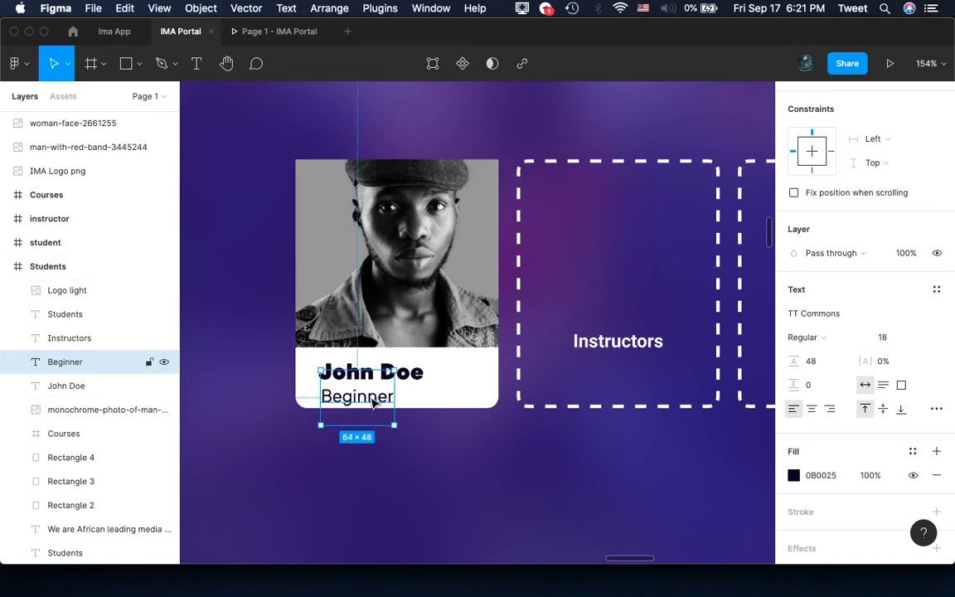
Fine-tune the Beginner label's vertical position so it sits closely beneath the student name
{"action": "key", "text": "shift+Up"}
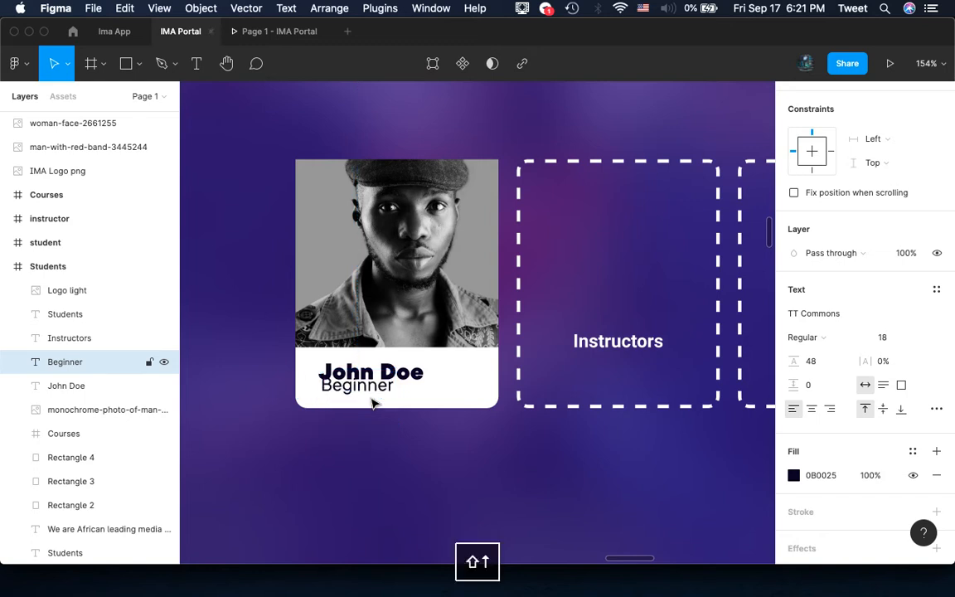
{"action": "key", "text": "Down"}
{"action": "key", "text": "Down"}
{"action": "key", "text": "Down"}
{"action": "key", "text": "Down"}
{"action": "key", "text": "Down"}
{"action": "key", "text": "Down"}
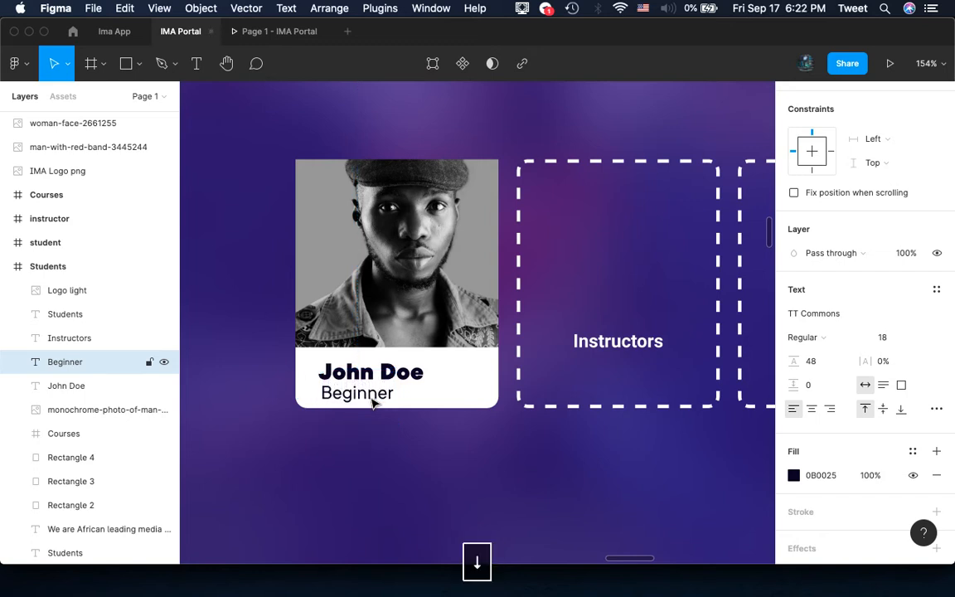
{"action": "key", "text": "Down"}
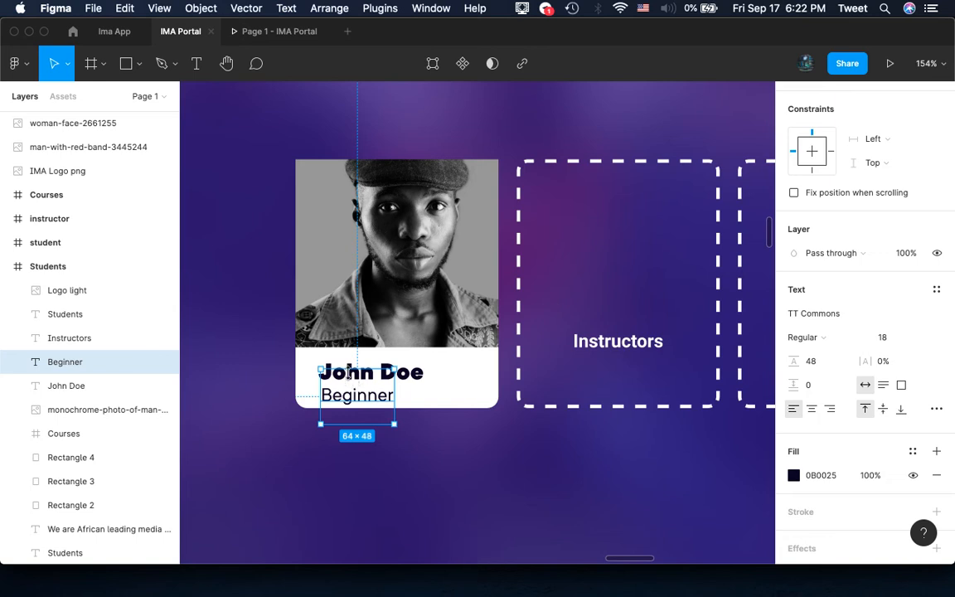
Move the student name and Beginner labels together slightly upward within the card's white area
{"action": "key", "text": "shift"}
{"action": "left_click", "coordinate": [397, 369], "text": "shift"}
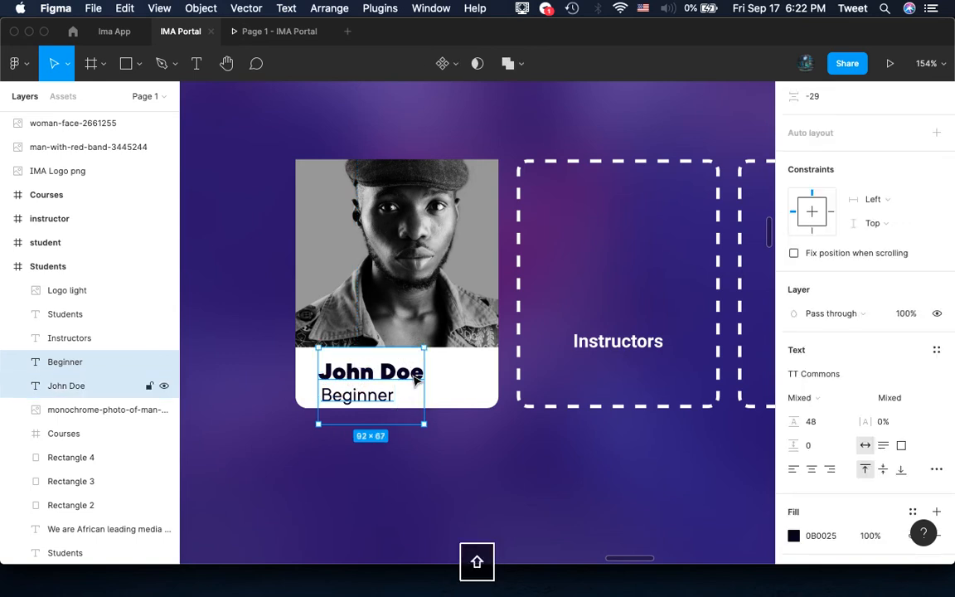
{"action": "key", "text": "shift+Up"}
{"action": "key", "text": "Down"}
{"action": "key", "text": "Down"}
{"action": "key", "text": "Down"}
{"action": "key", "text": "Down"}
{"action": "key", "text": "Down"}
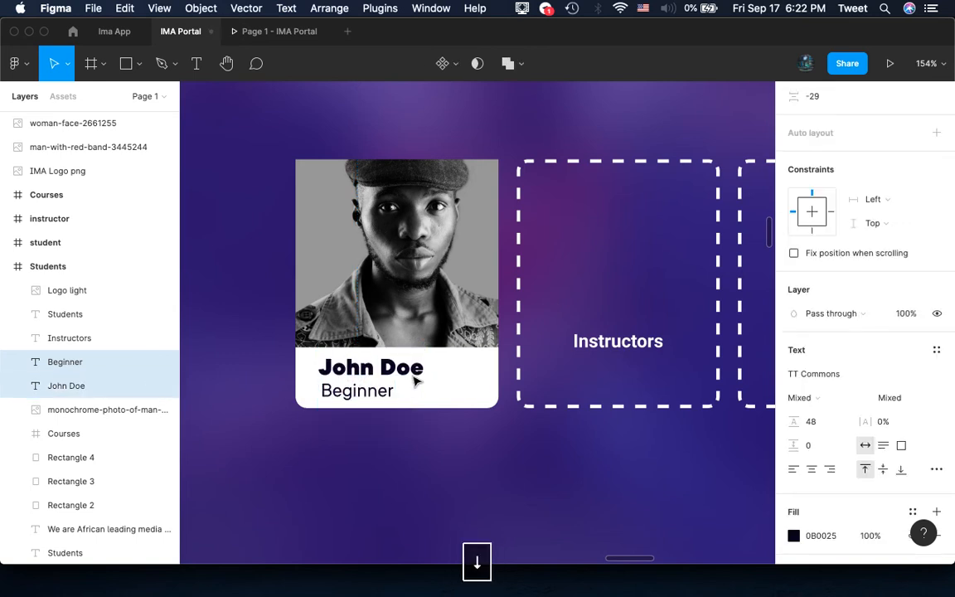
{"action": "key", "text": "Up"}
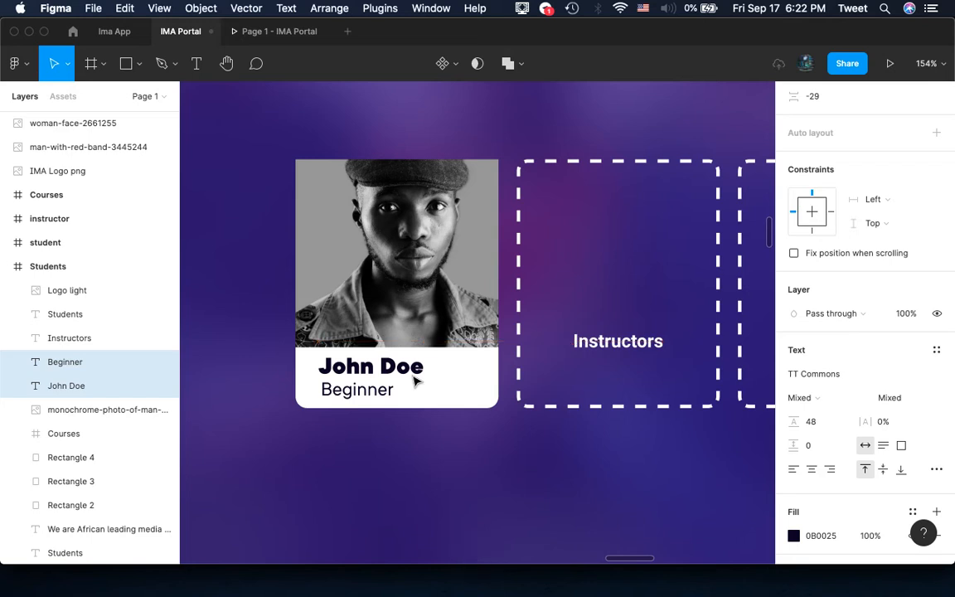
{"action": "left_click", "coordinate": [412, 295]}
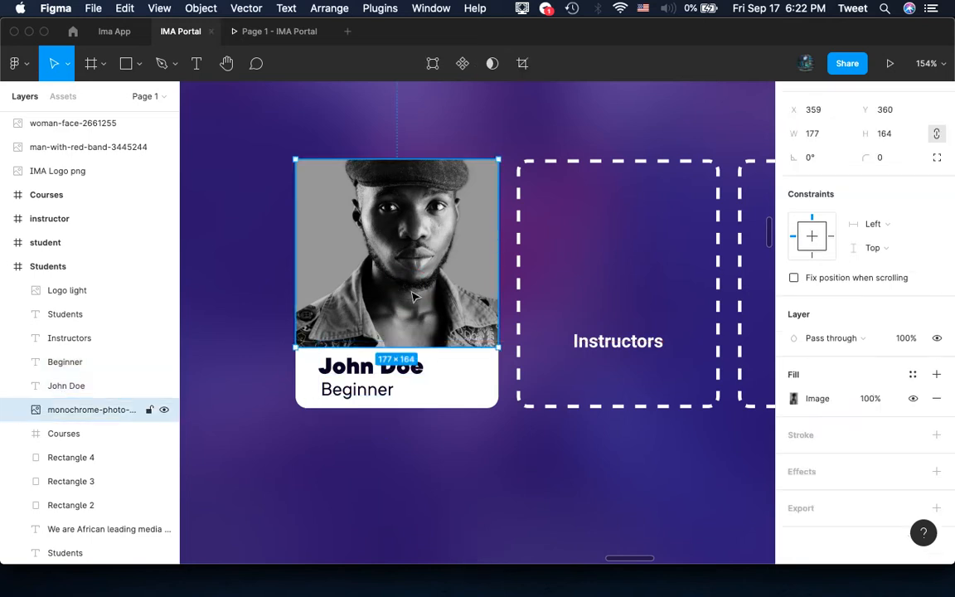
{"action": "left_click", "coordinate": [417, 388]}
{"action": "left_click", "coordinate": [365, 368]}
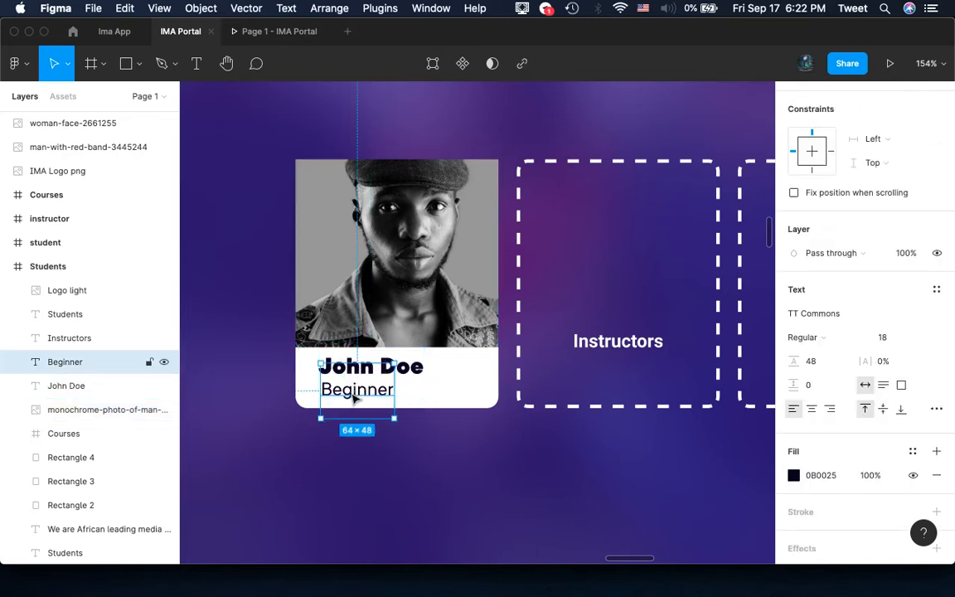
{"action": "left_click", "coordinate": [353, 393], "text": "shift"}
{"action": "left_click", "coordinate": [402, 366]}
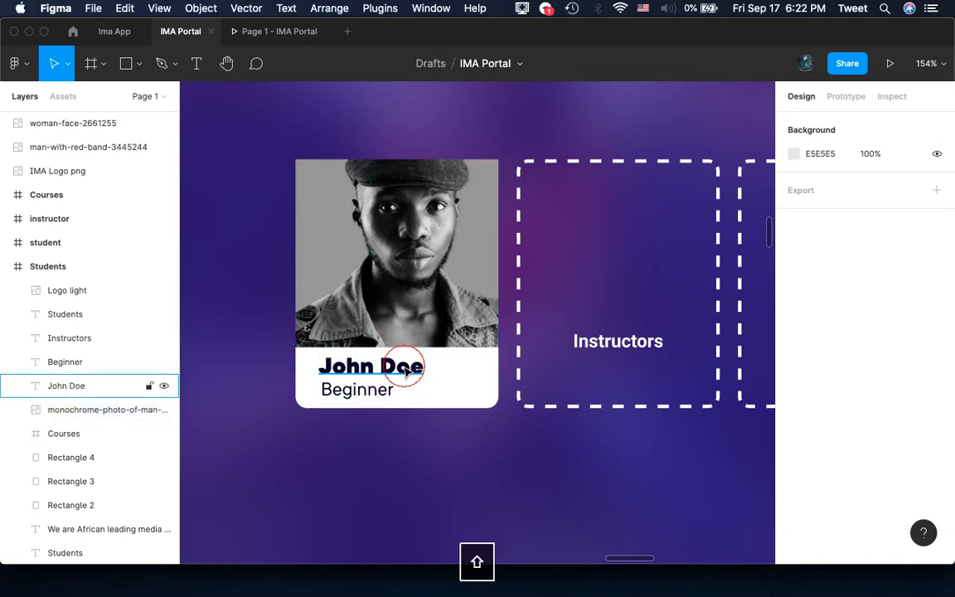
{"action": "left_click", "coordinate": [358, 394], "text": "shift"}
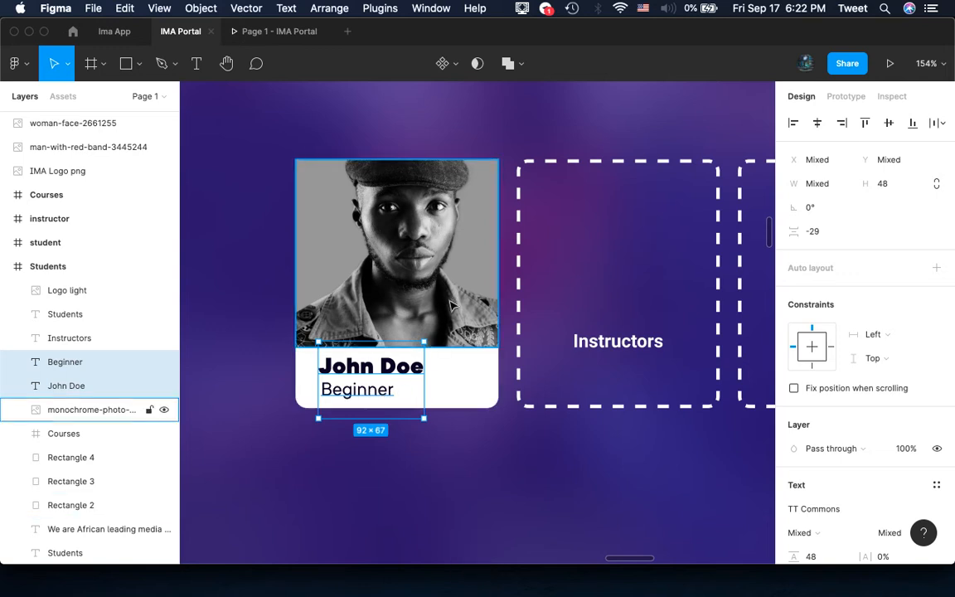
Extend the white card rectangle downward to a height of 254 and lower the student name and Beginner labels together
{"action": "left_click", "coordinate": [466, 377]}
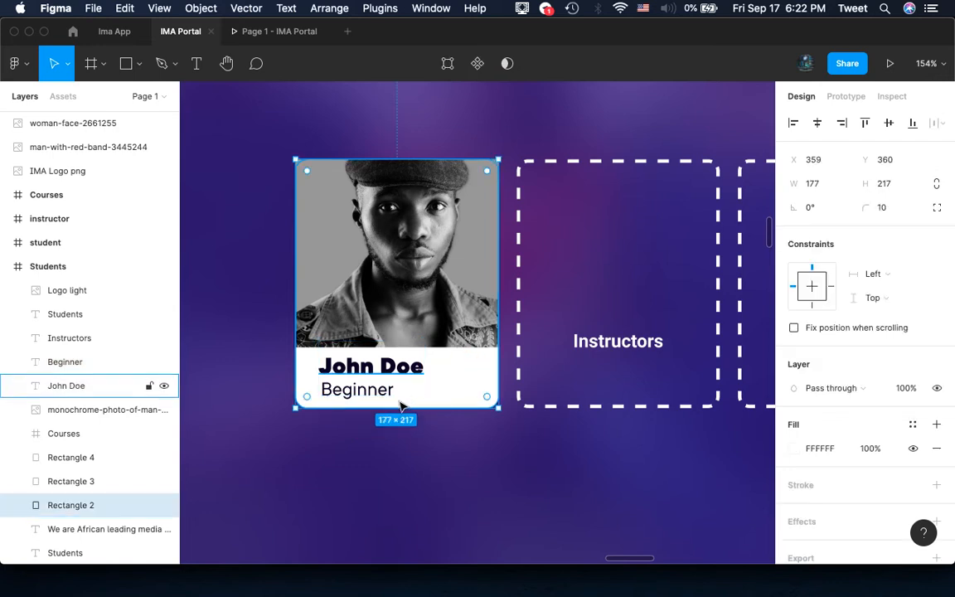
{"action": "left_click_drag", "start_coordinate": [405, 406], "coordinate": [403, 450]}
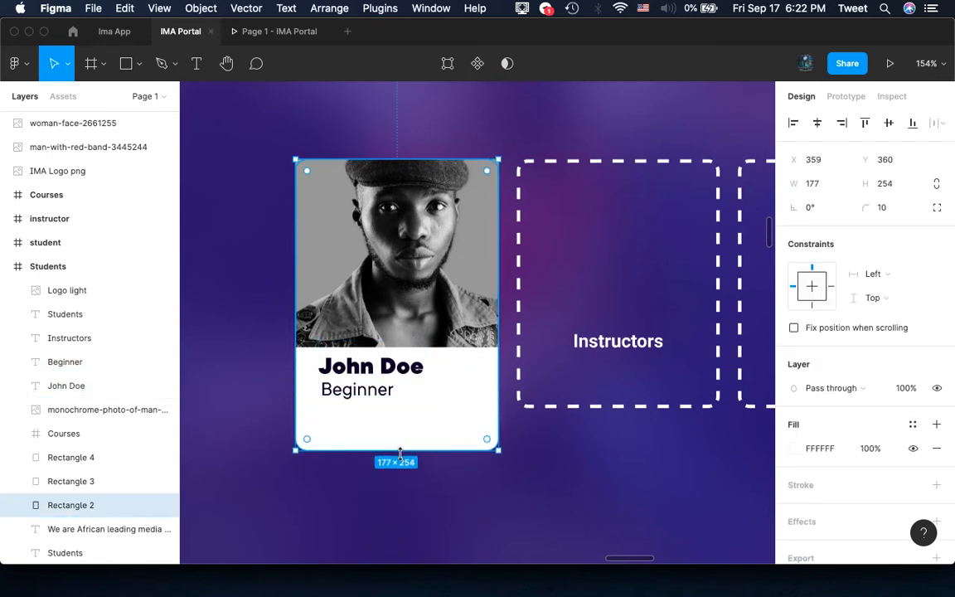
{"action": "left_click", "coordinate": [360, 403]}
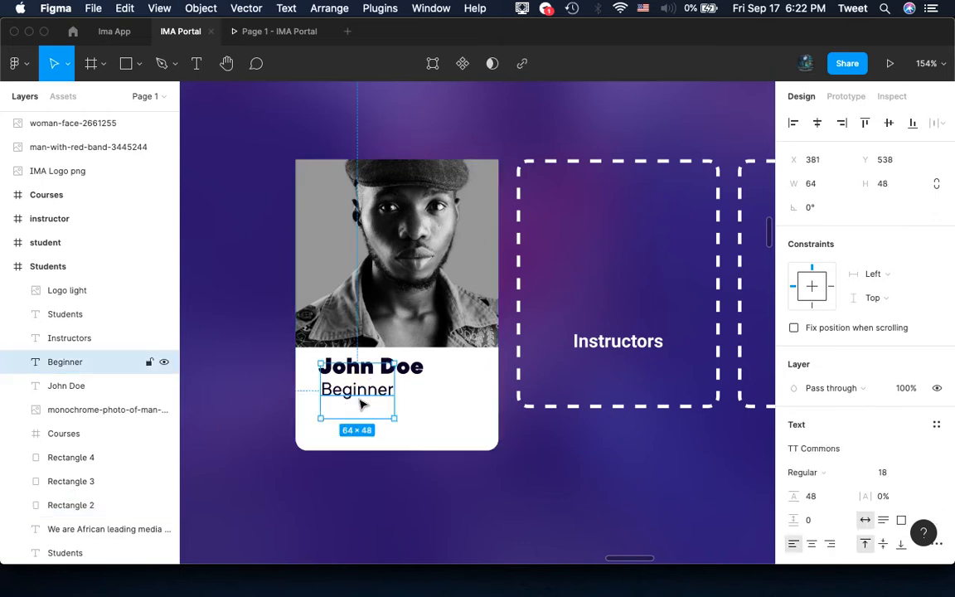
{"action": "left_click", "coordinate": [393, 372], "text": "shift"}
{"action": "key", "text": "shift+Down"}
{"action": "key", "text": "shift+Down"}
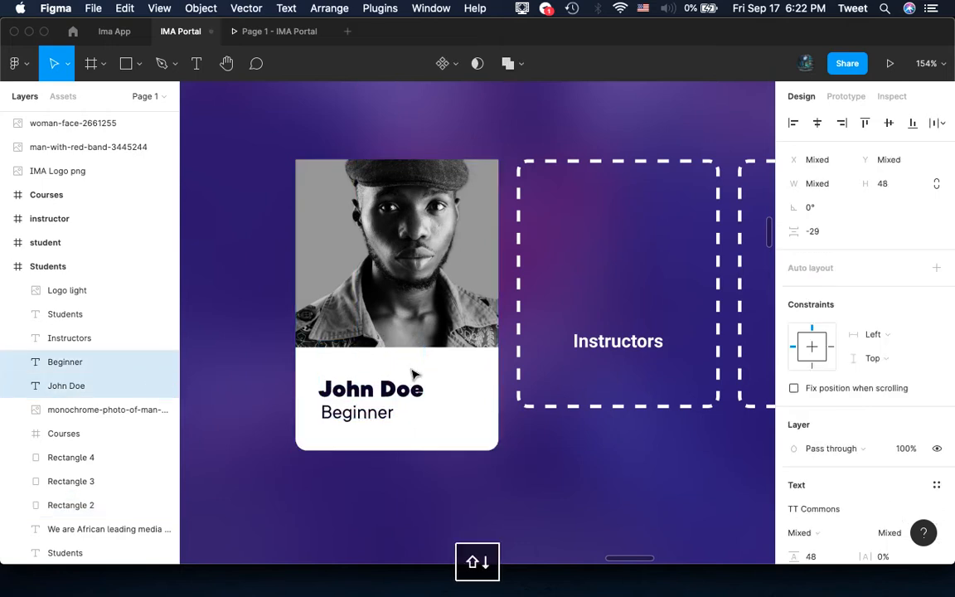
{"action": "key", "text": "shift+Down"}
Stretch the portrait photo downward to a height of 208 and extend the bottom edge of the white card rectangle behind it
{"action": "left_click", "coordinate": [399, 345]}
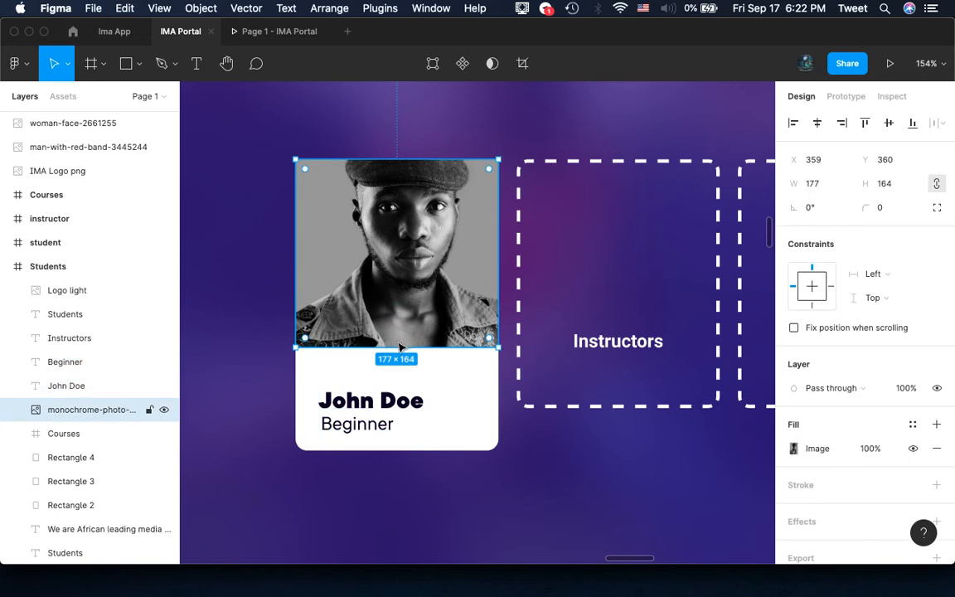
{"action": "left_click_drag", "start_coordinate": [397, 348], "coordinate": [397, 398]}
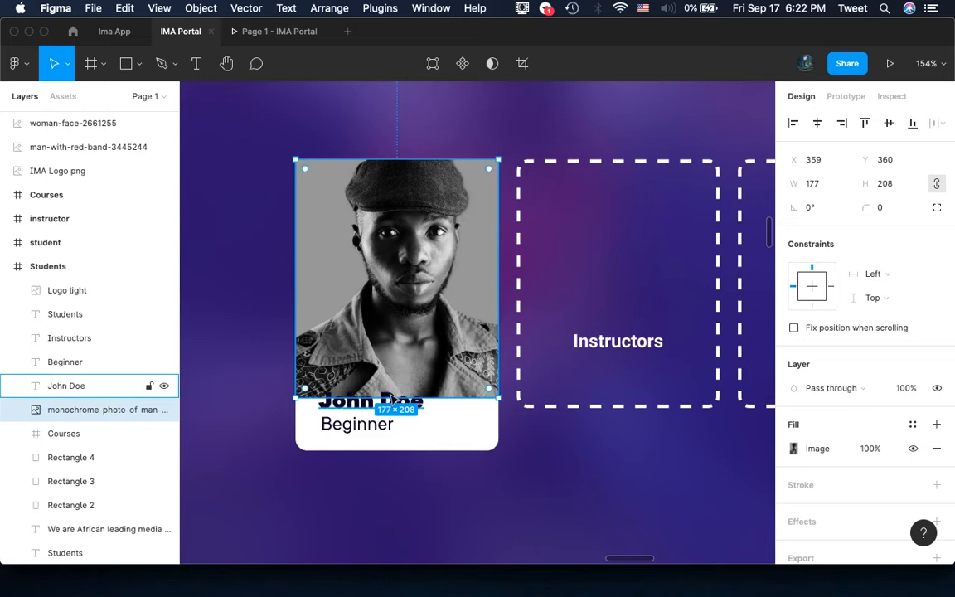
{"action": "left_click", "coordinate": [375, 390]}
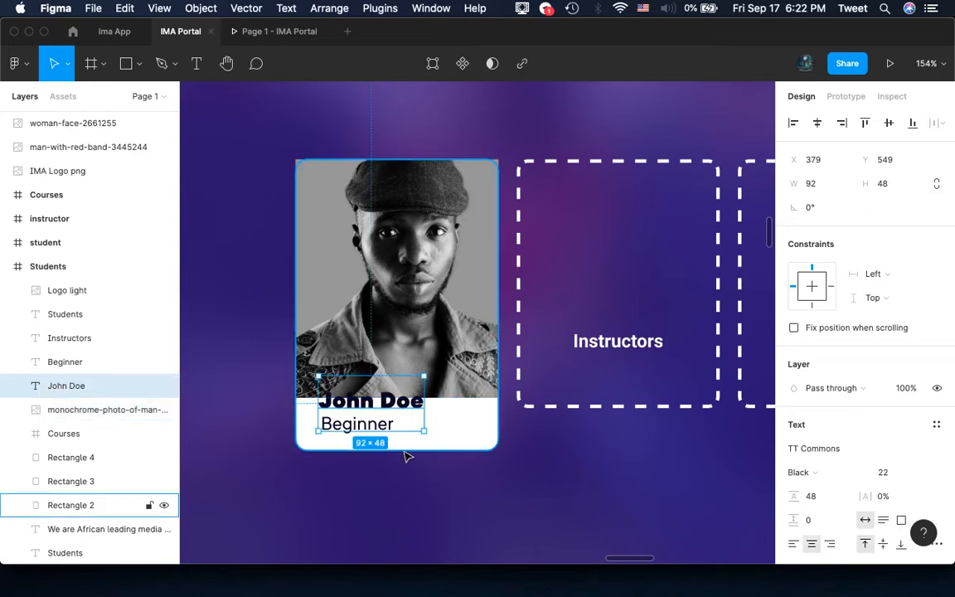
{"action": "left_click", "coordinate": [408, 452]}
{"action": "left_click_drag", "start_coordinate": [404, 448], "coordinate": [406, 471]}
Move the student name and Beginner labels together down about 19 px into the white area beneath the photo
{"action": "left_click", "coordinate": [354, 424]}
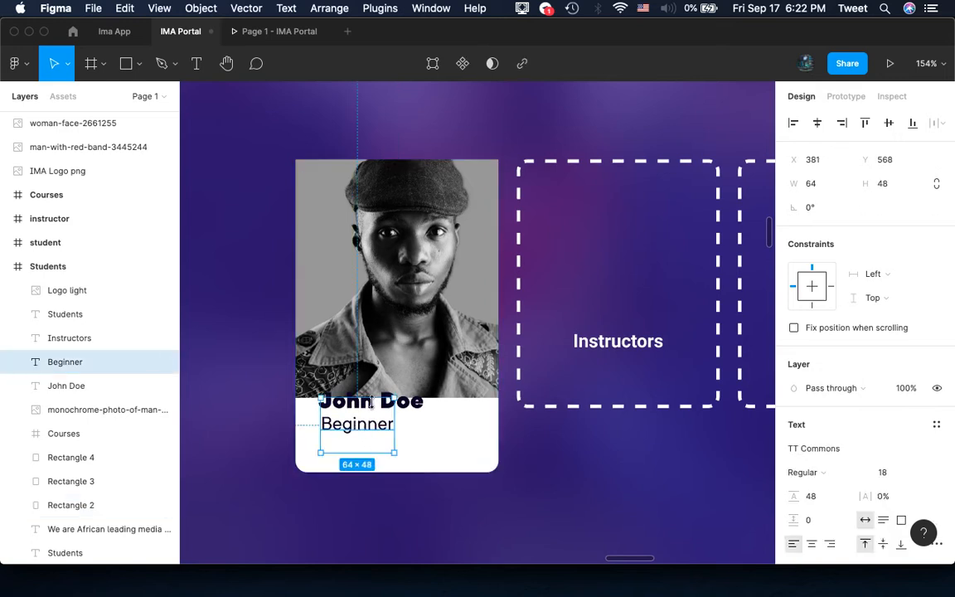
{"action": "left_click", "coordinate": [412, 403], "text": "shift"}
{"action": "key", "text": "shift+Down"}
{"action": "key", "text": "shift+Down"}
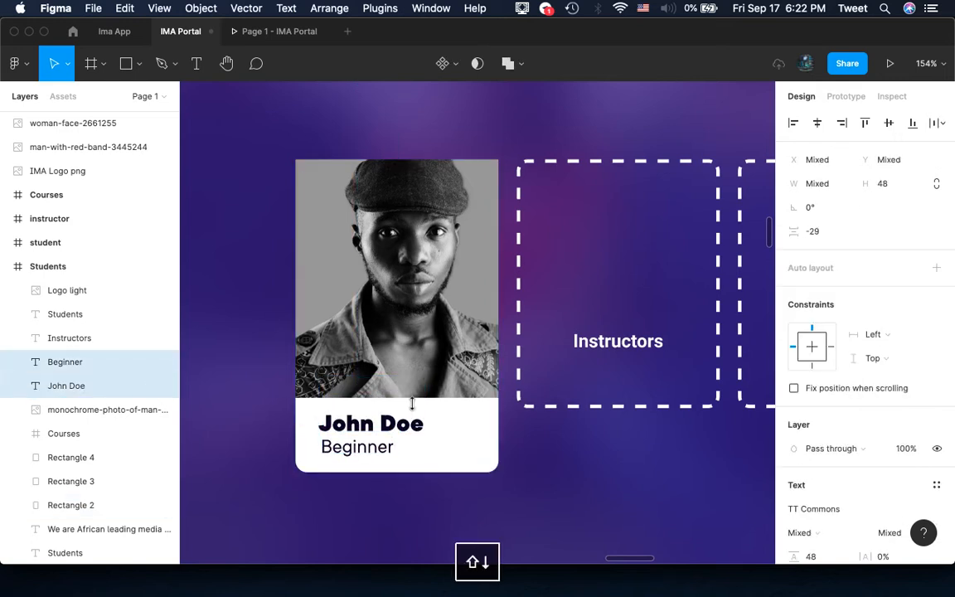
{"action": "key", "text": "Up"}
{"action": "key", "text": "Up"}
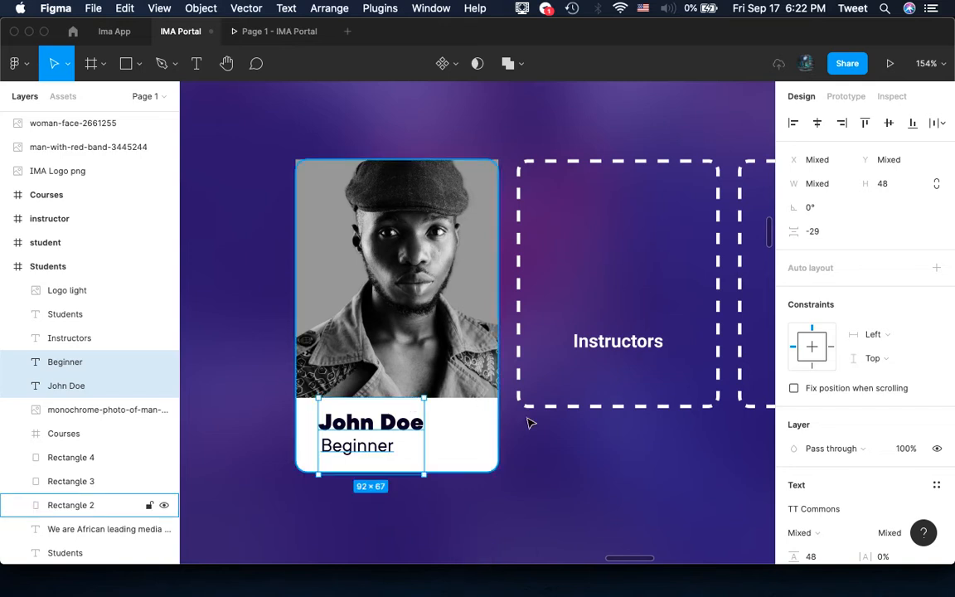
Round only the portrait photo's two top corners with a radius of 10, keeping the bottom corners at 0
{"action": "left_click", "coordinate": [406, 305]}
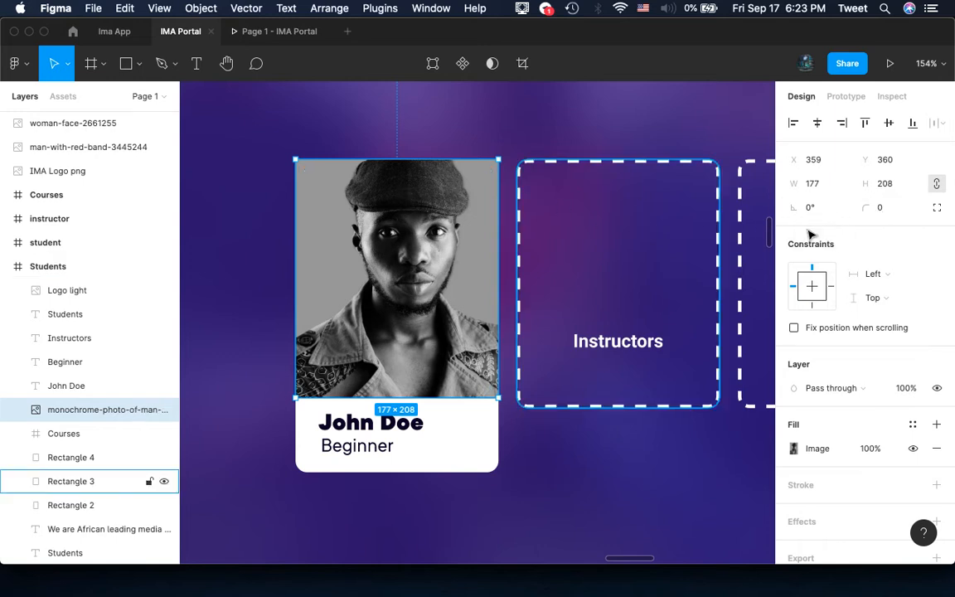
{"action": "left_click", "coordinate": [936, 209]}
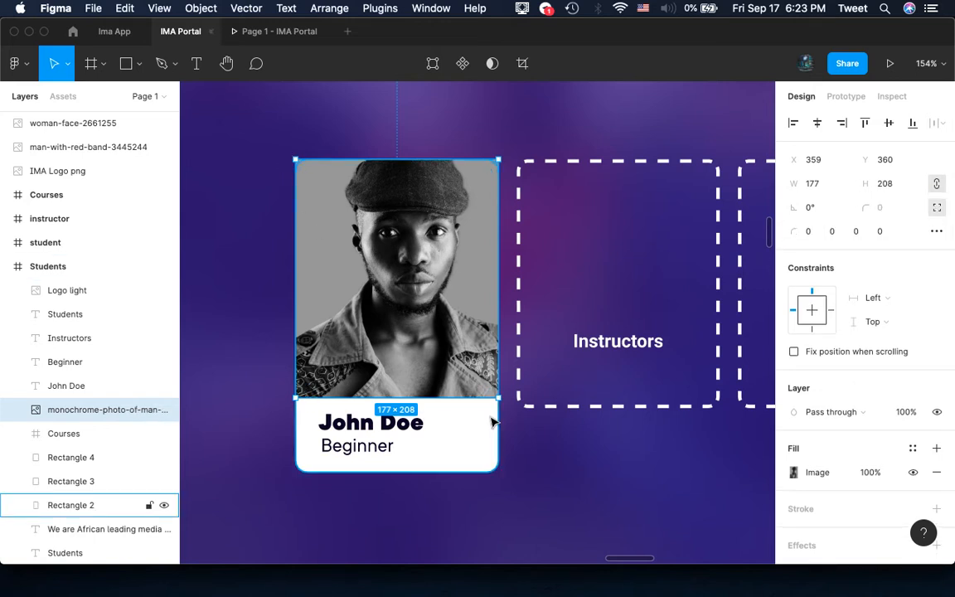
{"action": "left_click", "coordinate": [808, 232]}
{"action": "type", "text": "1"}
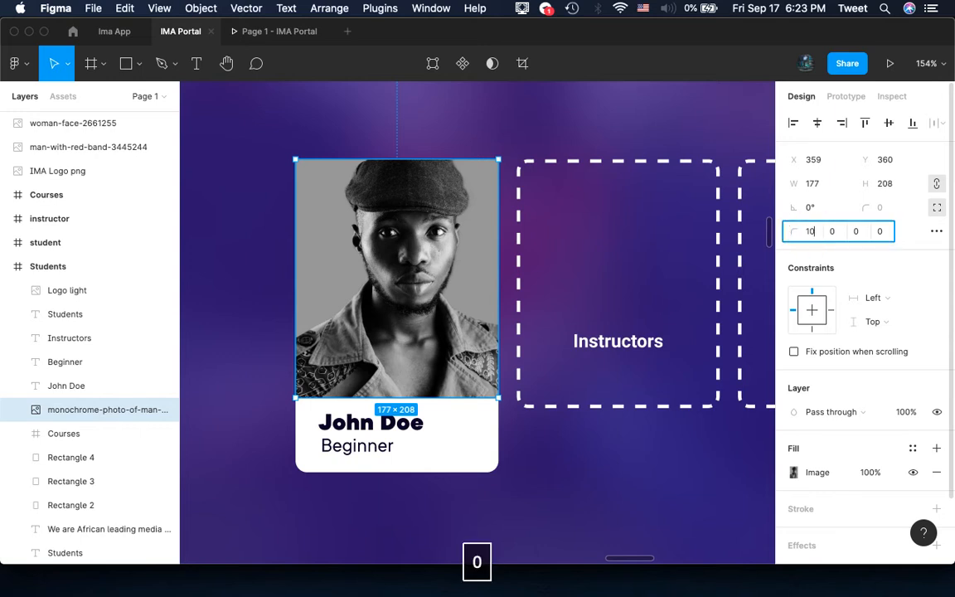
{"action": "key", "text": "Tab"}
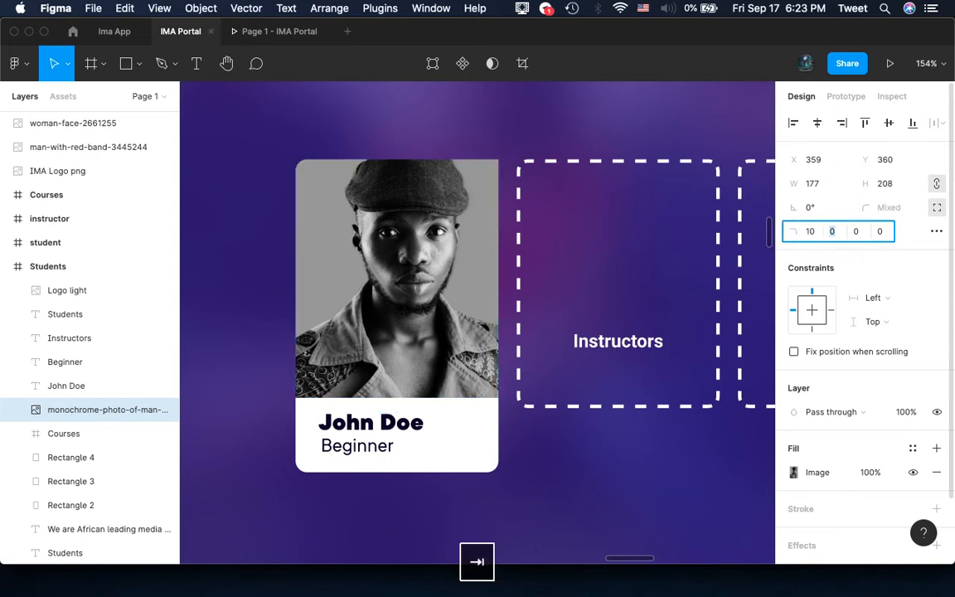
{"action": "type", "text": "1"}
{"action": "key", "text": "Return"}
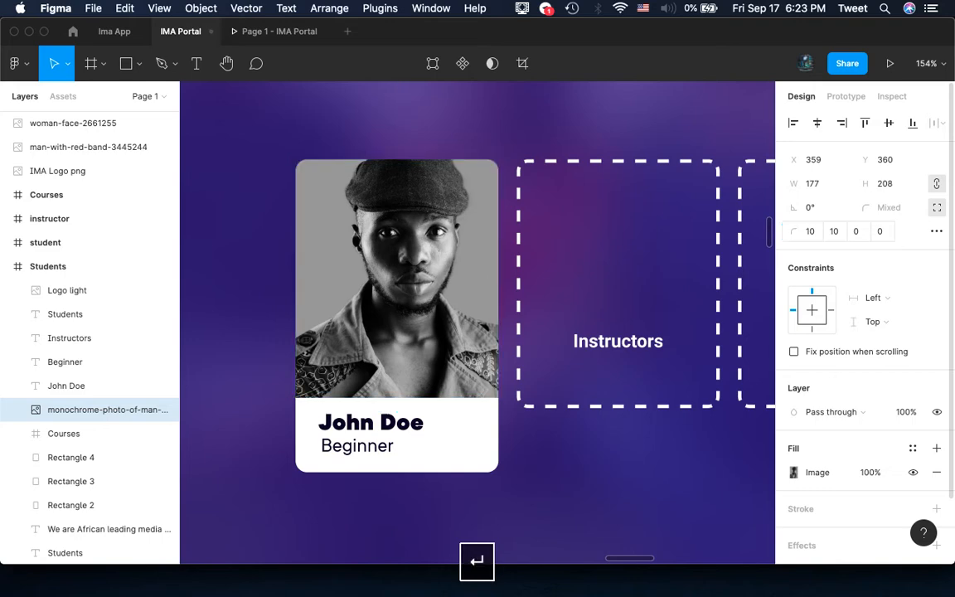
Delete the two dashed placeholder cards beside the student card along with their Instructors and Students labels
{"action": "scroll", "coordinate": [460, 342], "scroll_direction": "down", "scroll_amount": 5}
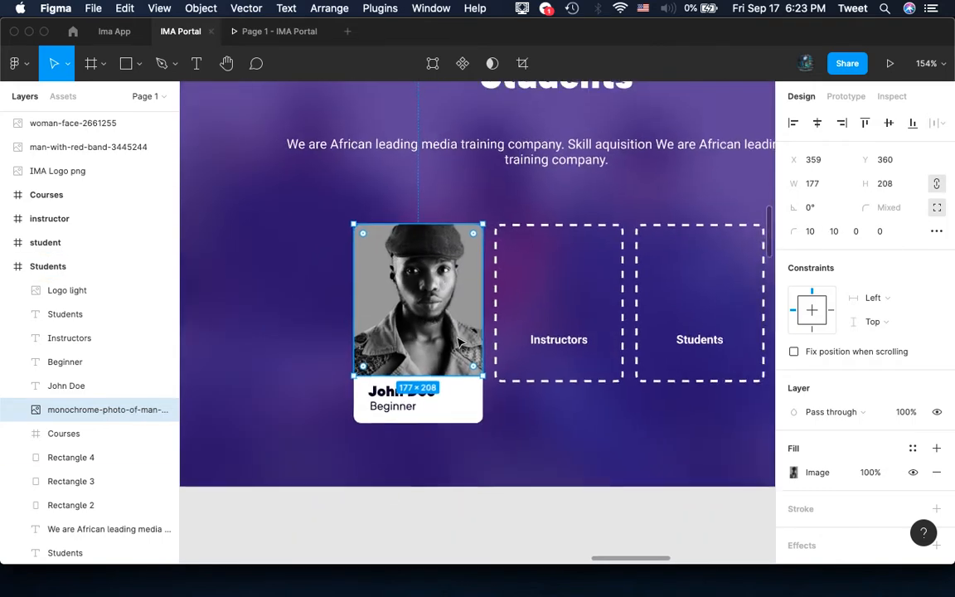
{"action": "scroll", "coordinate": [473, 348], "scroll_direction": "right", "scroll_amount": 3}
{"action": "left_click", "coordinate": [485, 349]}
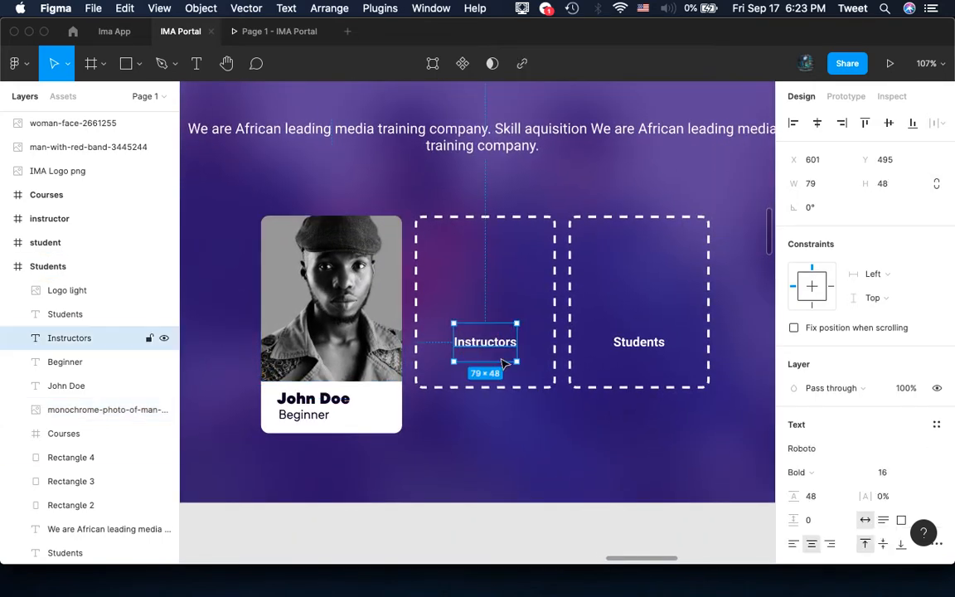
{"action": "left_click", "coordinate": [512, 389], "text": "shift"}
{"action": "left_click", "coordinate": [640, 348], "text": "shift"}
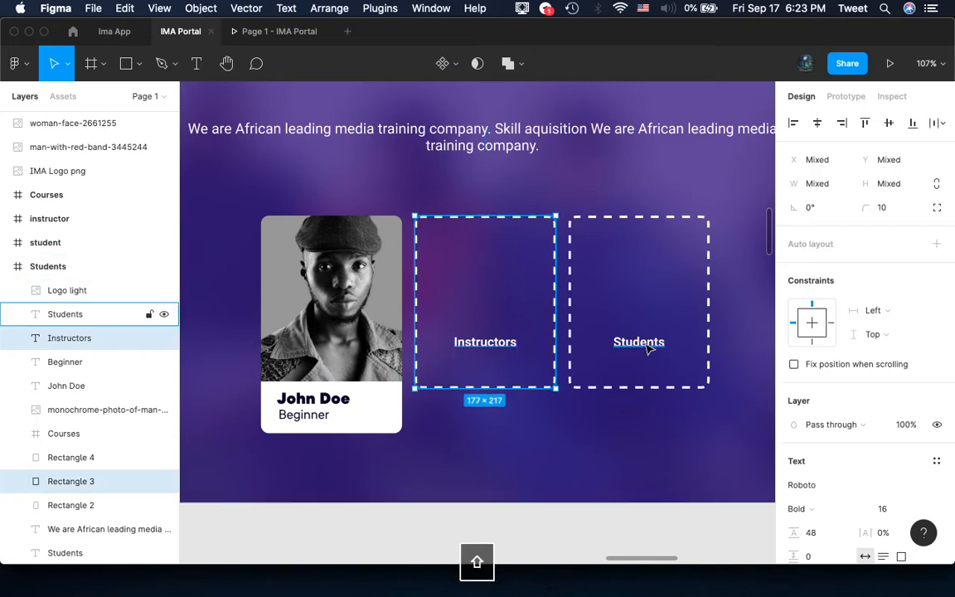
{"action": "key", "text": "BackSpace"}
Group the portrait photo, student name, Beginner label and white rectangle into one student card
{"action": "left_click", "coordinate": [332, 312]}
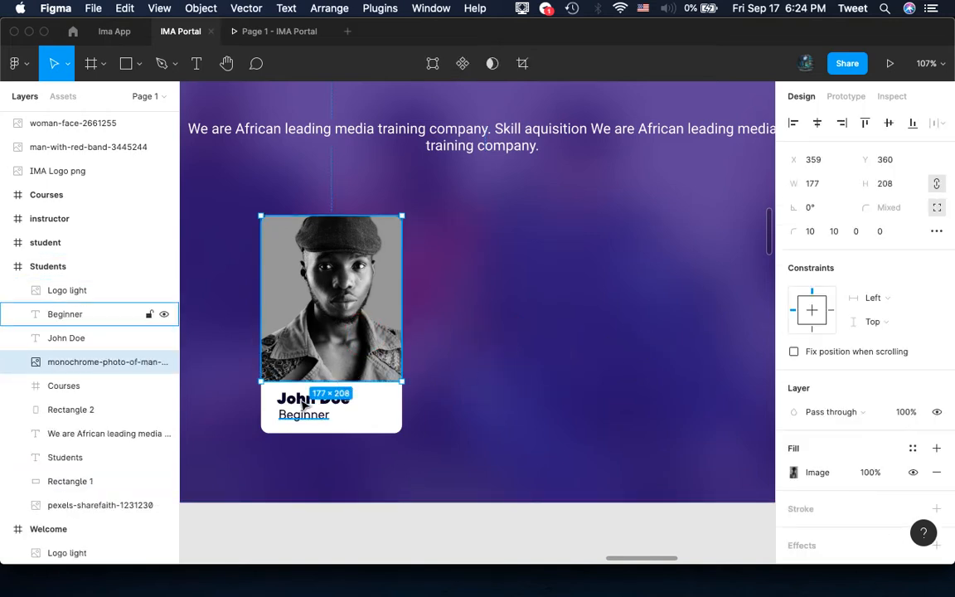
{"action": "left_click", "coordinate": [303, 414], "text": "shift"}
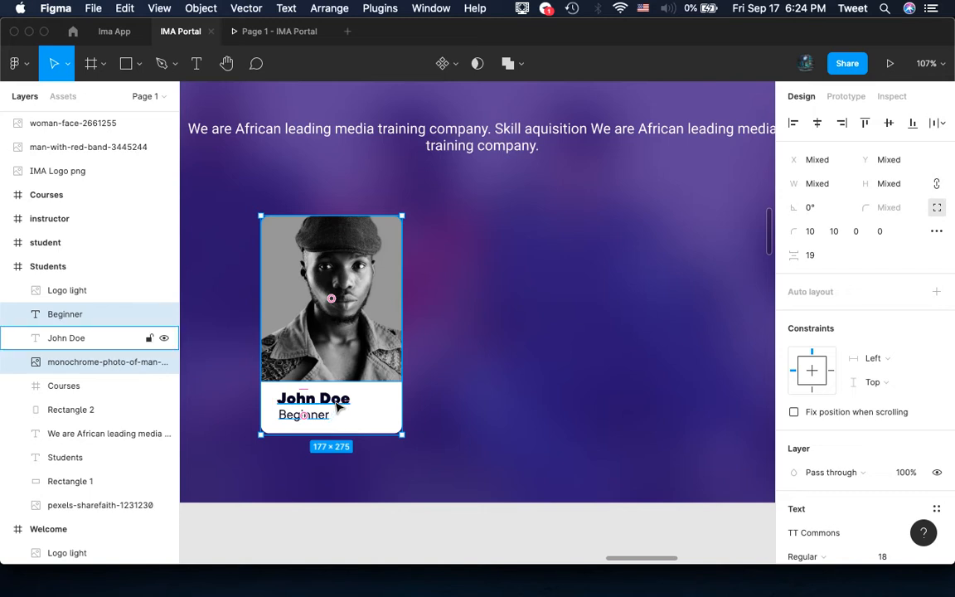
{"action": "left_click", "coordinate": [338, 403], "text": "shift"}
{"action": "left_click", "coordinate": [387, 404], "text": "shift"}
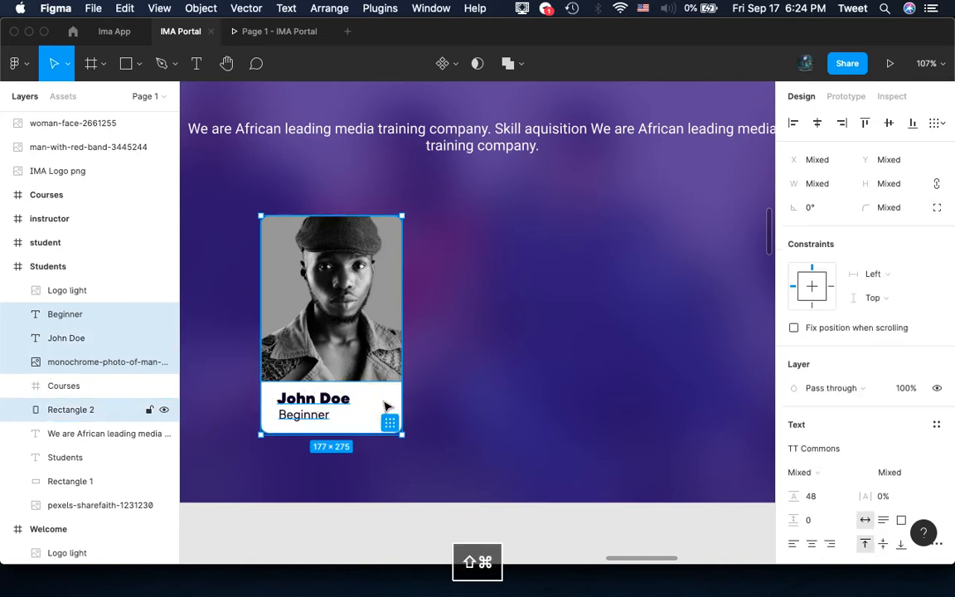
{"action": "right_click", "coordinate": [353, 350]}
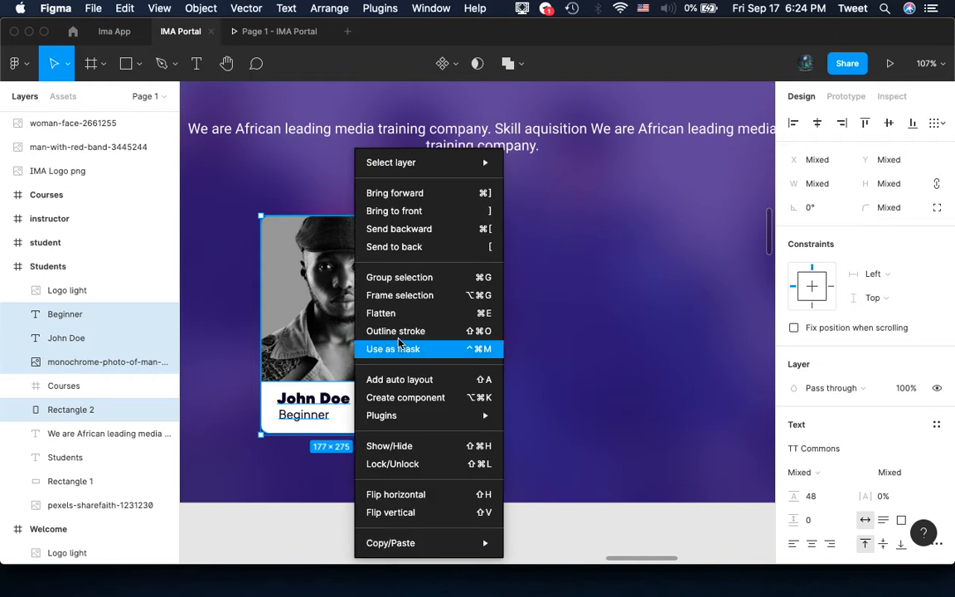
{"action": "left_click", "coordinate": [407, 276]}
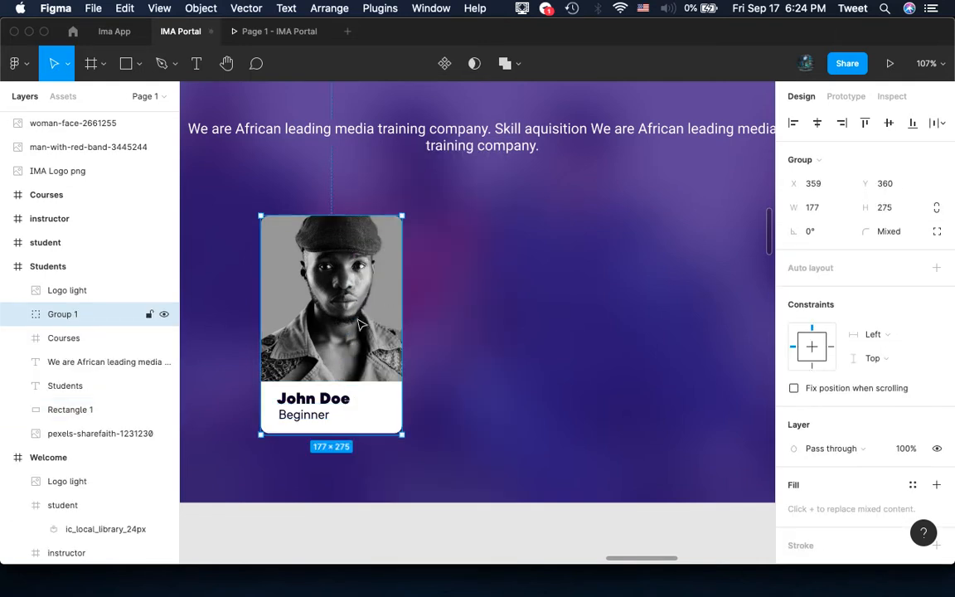
Show the 12-column layout grid on the Students frame
{"action": "scroll", "coordinate": [358, 323], "scroll_direction": "down", "scroll_amount": 5}
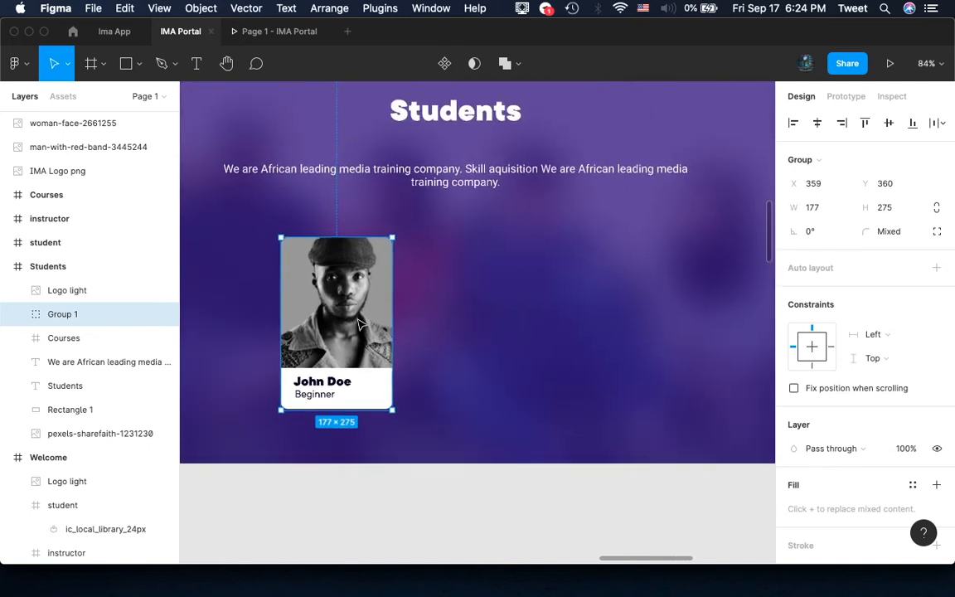
{"action": "scroll", "coordinate": [359, 323], "scroll_direction": "up", "scroll_amount": 3}
{"action": "scroll", "coordinate": [358, 323], "scroll_direction": "down", "scroll_amount": 3}
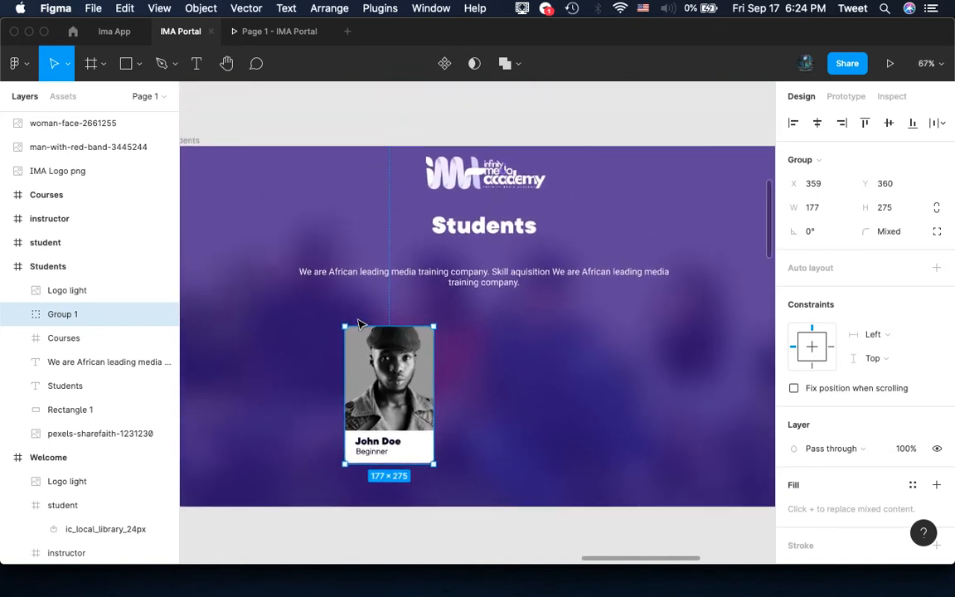
{"action": "scroll", "coordinate": [358, 324], "scroll_direction": "left", "scroll_amount": 2}
{"action": "scroll", "coordinate": [358, 323], "scroll_direction": "left", "scroll_amount": 2}
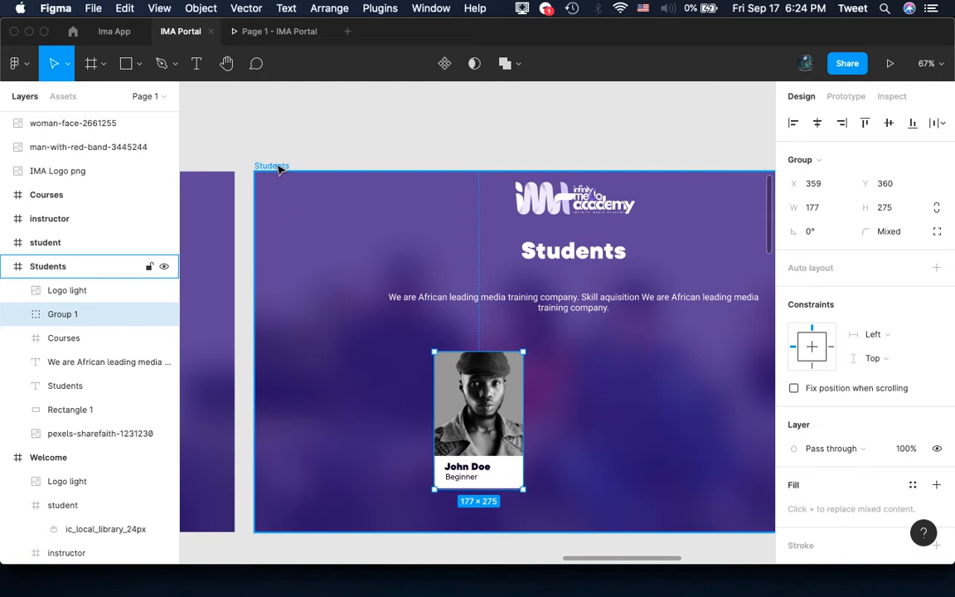
{"action": "left_click", "coordinate": [279, 166]}
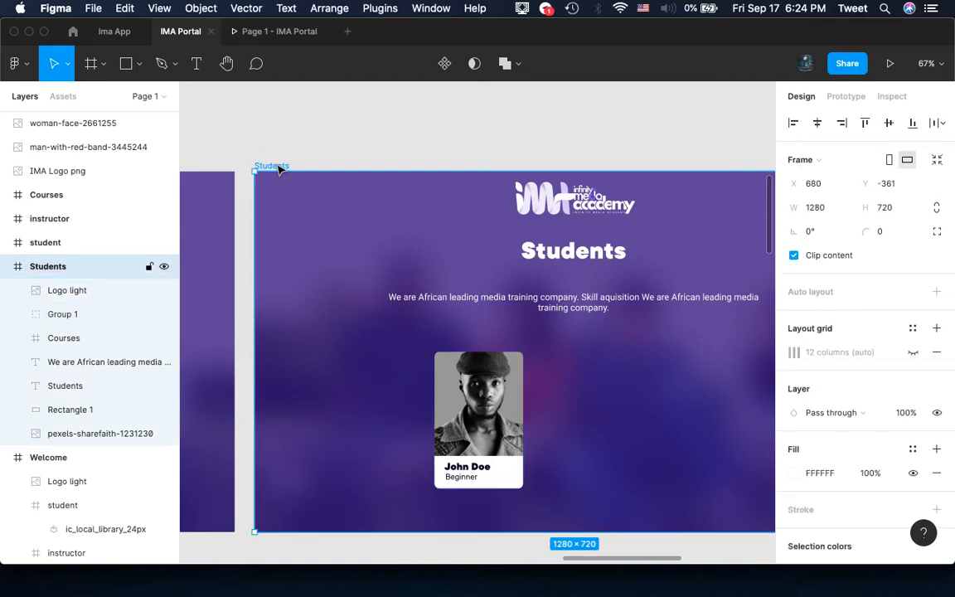
{"action": "left_click", "coordinate": [913, 354]}
Duplicate the grouped student card
{"action": "scroll", "coordinate": [638, 411], "scroll_direction": "down", "scroll_amount": 2}
{"action": "scroll", "coordinate": [638, 412], "scroll_direction": "right", "scroll_amount": 3}
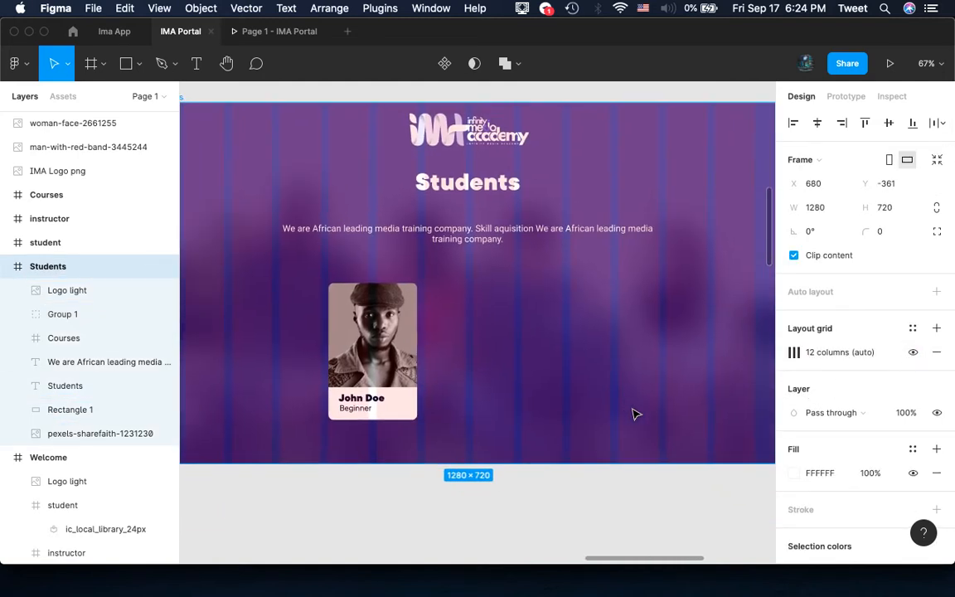
{"action": "scroll", "coordinate": [519, 379], "scroll_direction": "up", "scroll_amount": 3}
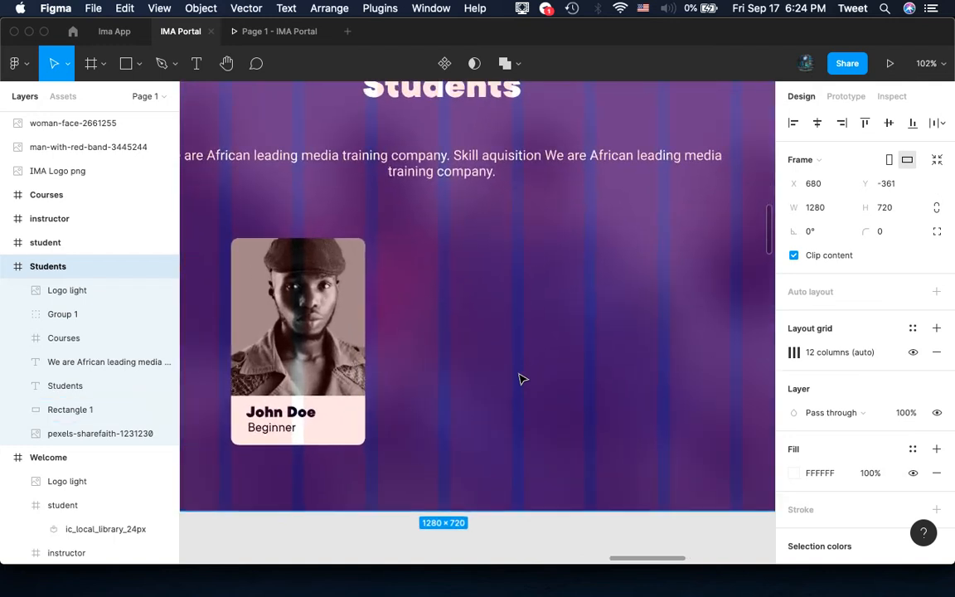
{"action": "scroll", "coordinate": [519, 378], "scroll_direction": "left", "scroll_amount": 2}
{"action": "scroll", "coordinate": [519, 379], "scroll_direction": "down", "scroll_amount": 1}
{"action": "left_click", "coordinate": [387, 345]}
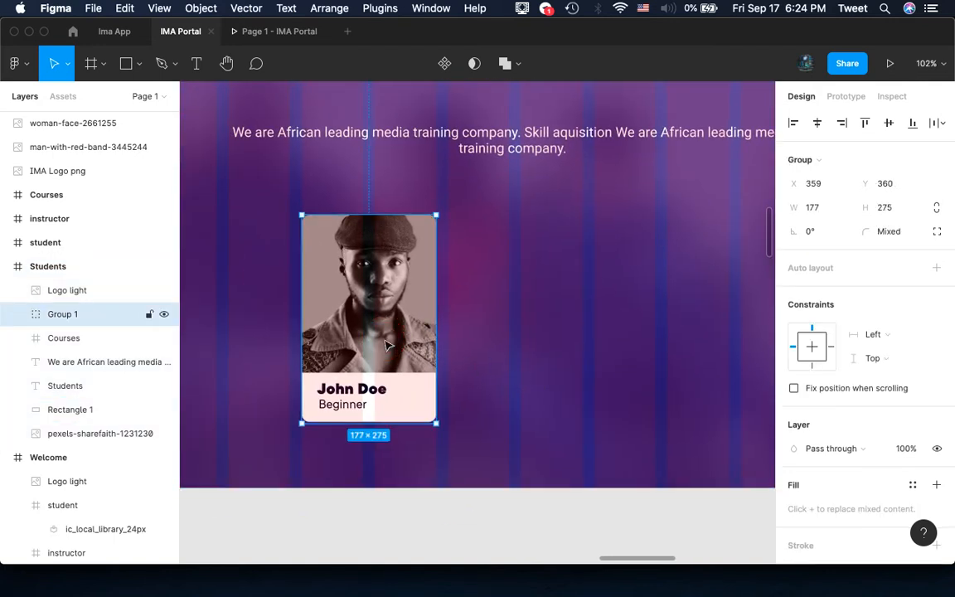
{"action": "left_click", "coordinate": [122, 8]}
{"action": "left_click", "coordinate": [171, 135]}
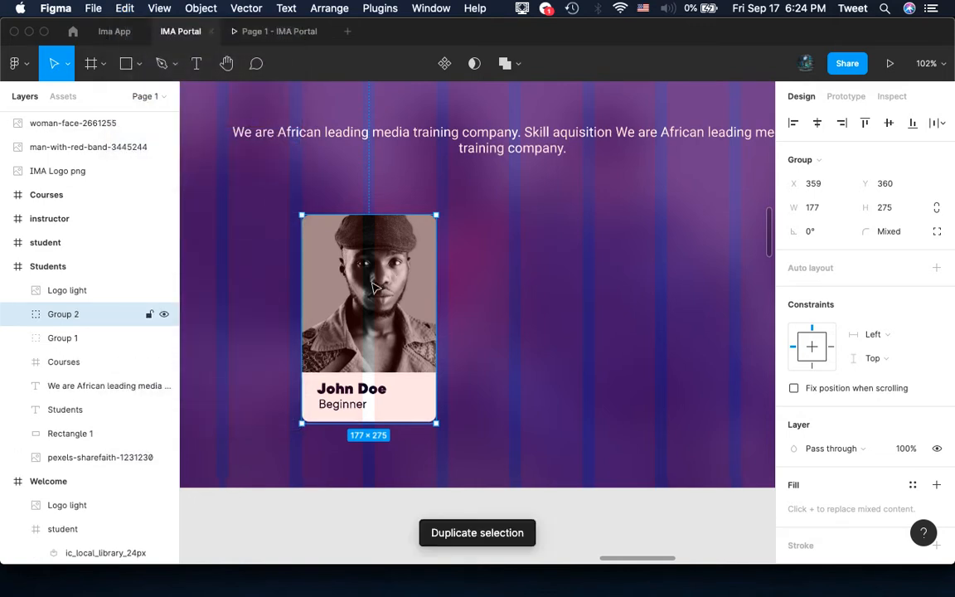
Move the duplicated card horizontally to X 552, beside the original with a narrow gap between them
{"action": "key", "text": "shift+Right"}
{"action": "key", "text": "shift+Right"}
{"action": "key", "text": "shift+Right"}
{"action": "key", "text": "shift+Right"}
{"action": "key", "text": "shift+Right"}
{"action": "key", "text": "shift+Right"}
{"action": "key", "text": "shift+Right"}
{"action": "key", "text": "shift+Right"}
{"action": "key", "text": "shift+Right"}
{"action": "key", "text": "shift+Right"}
{"action": "key", "text": "shift+Right"}
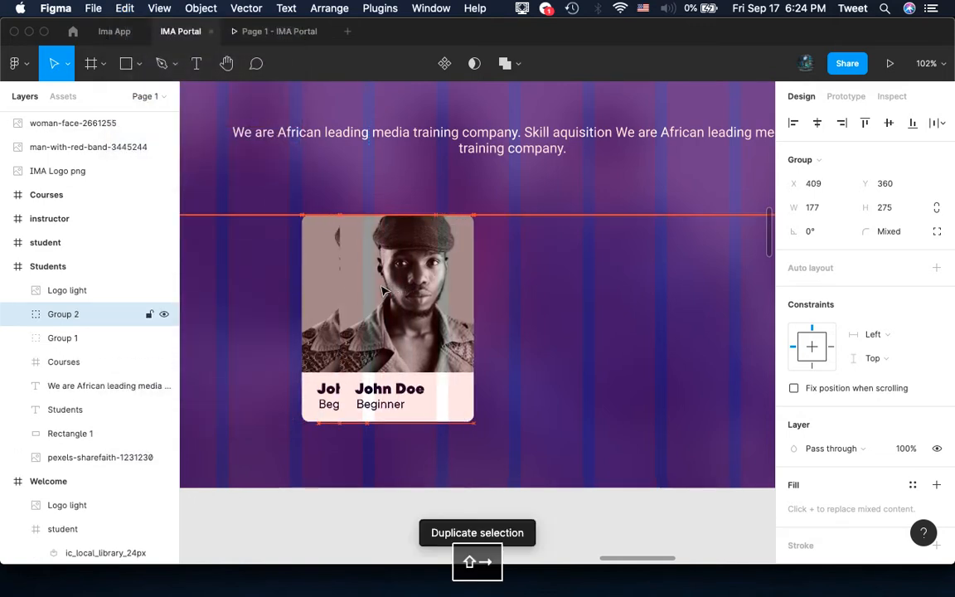
{"action": "key", "text": "shift+Right"}
{"action": "key", "text": "shift+Right"}
{"action": "key", "text": "shift+Right"}
{"action": "key", "text": "shift+Right"}
{"action": "key", "text": "shift+Right"}
{"action": "key", "text": "shift+Right"}
{"action": "key", "text": "shift+Right"}
{"action": "key", "text": "shift+Right"}
{"action": "key", "text": "shift+Right"}
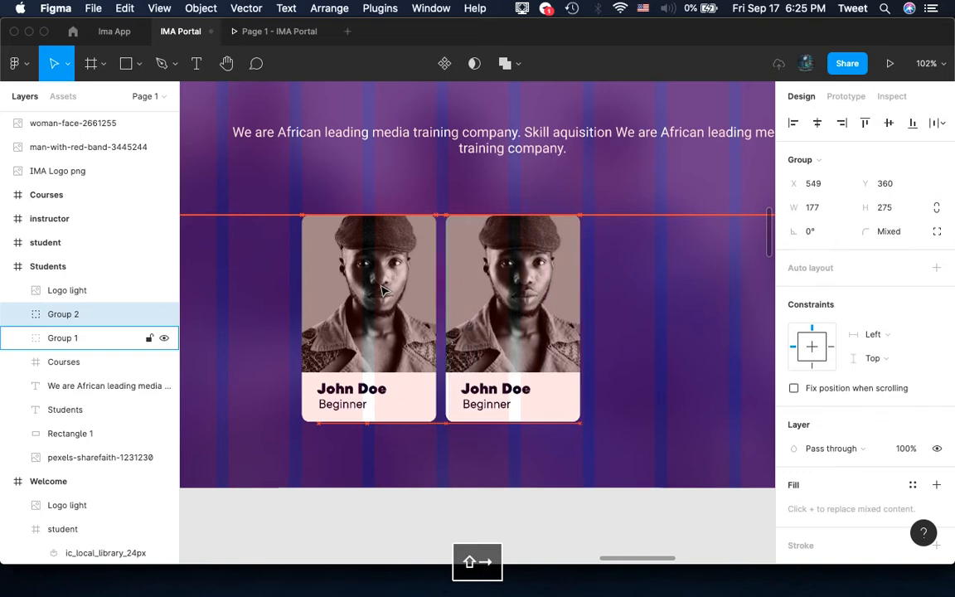
{"action": "key", "text": "shift+Left"}
{"action": "scroll", "coordinate": [384, 289], "scroll_direction": "up", "scroll_amount": 6}
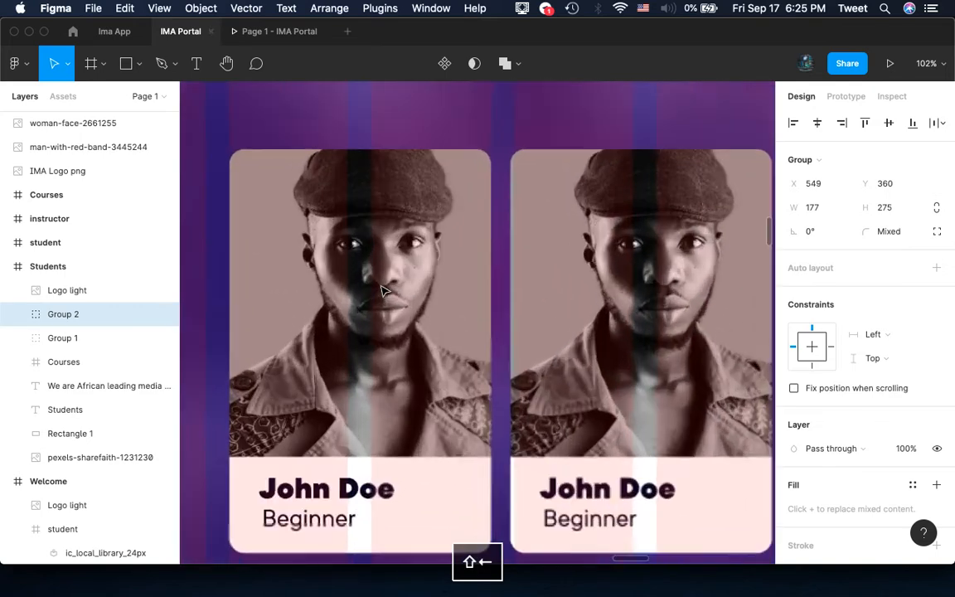
{"action": "key", "text": "Right"}
{"action": "key", "text": "Right"}
{"action": "key", "text": "Right"}
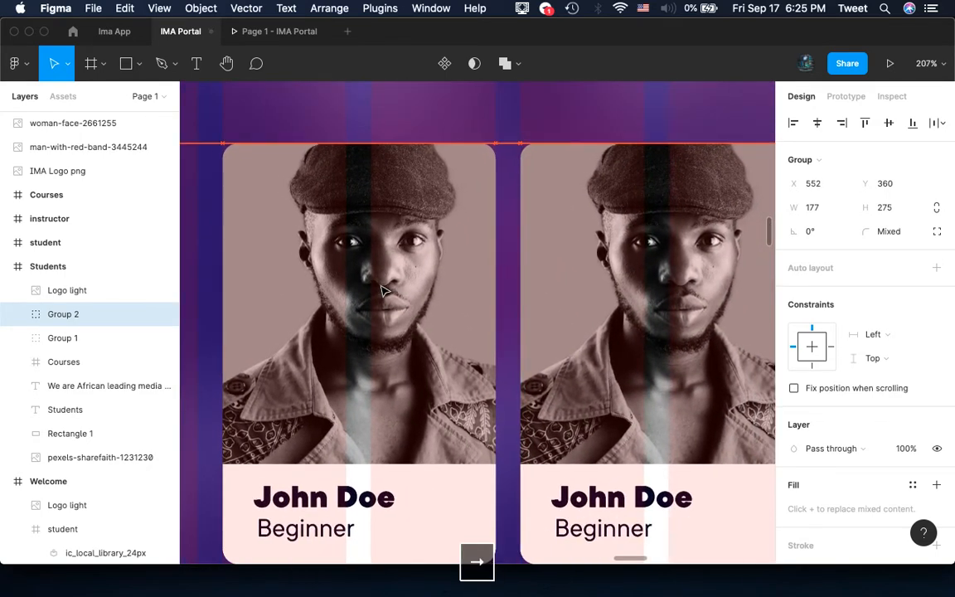
Duplicate the second student card with the same spacing to add a third card at X 745
{"action": "scroll", "coordinate": [383, 289], "scroll_direction": "down", "scroll_amount": 5}
{"action": "scroll", "coordinate": [384, 289], "scroll_direction": "right", "scroll_amount": 3}
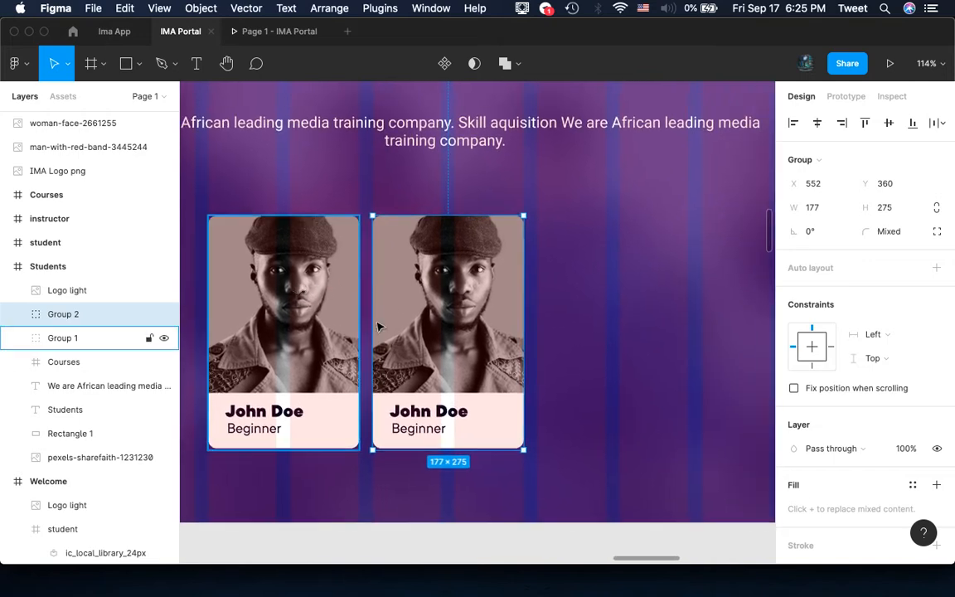
{"action": "key", "text": "super+d"}
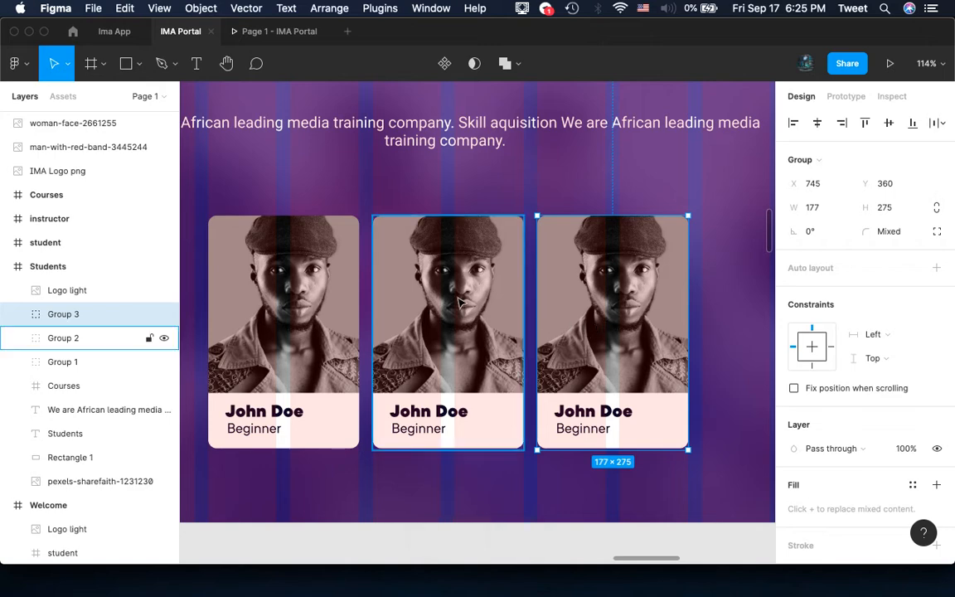
Hide the 12-column layout grid on the Students frame
{"action": "scroll", "coordinate": [458, 281], "scroll_direction": "up", "scroll_amount": 2}
{"action": "scroll", "coordinate": [458, 282], "scroll_direction": "left", "scroll_amount": 2}
{"action": "scroll", "coordinate": [459, 303], "scroll_direction": "down", "scroll_amount": 5}
{"action": "scroll", "coordinate": [447, 298], "scroll_direction": "up", "scroll_amount": 4}
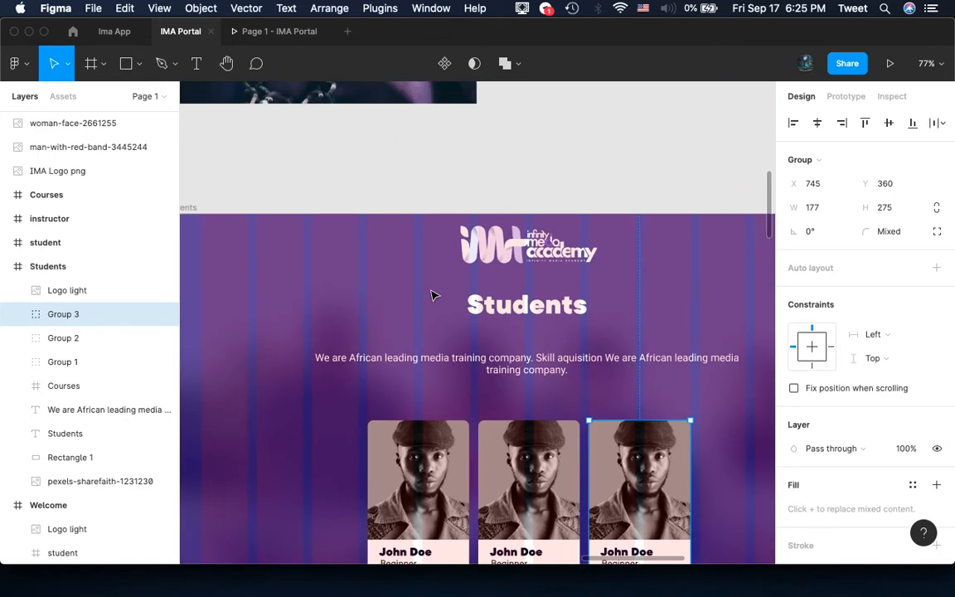
{"action": "left_click", "coordinate": [194, 212]}
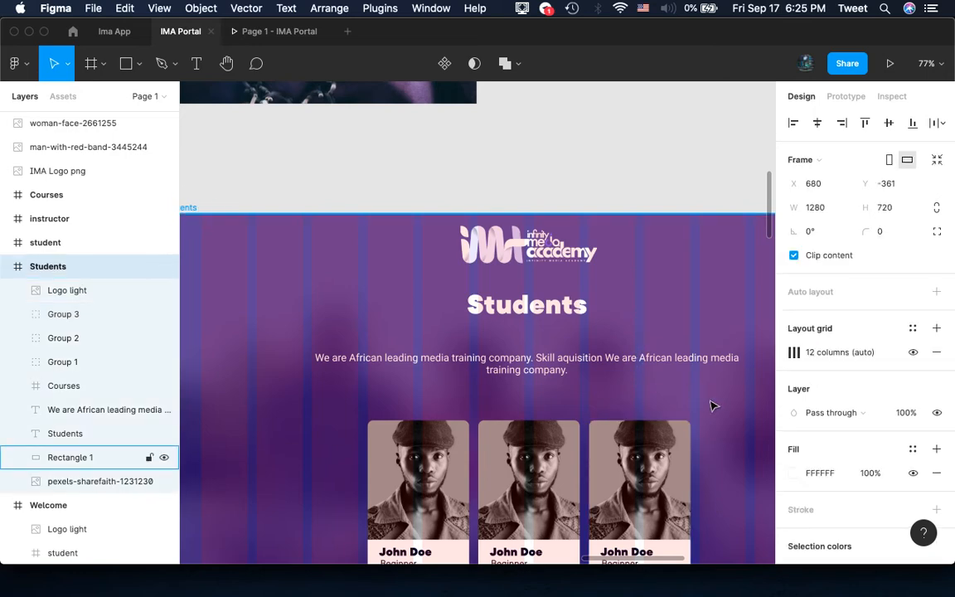
{"action": "left_click", "coordinate": [913, 352]}
{"action": "scroll", "coordinate": [733, 402], "scroll_direction": "down", "scroll_amount": 1}
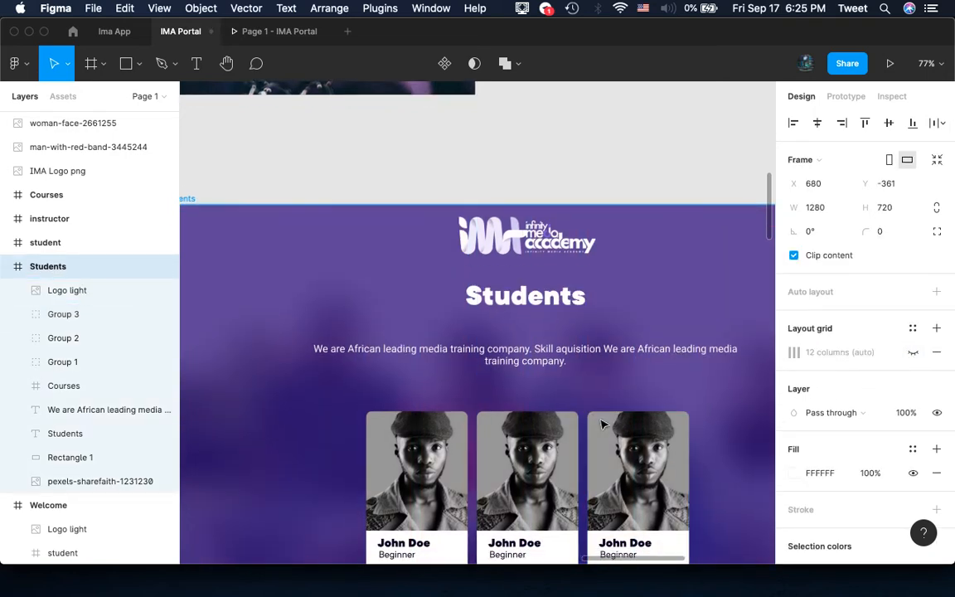
Replace the portrait photo in the middle student card with the image woman-face-2661255.jpg
{"action": "scroll", "coordinate": [655, 410], "scroll_direction": "up", "scroll_amount": 5}
{"action": "scroll", "coordinate": [603, 424], "scroll_direction": "left", "scroll_amount": 1}
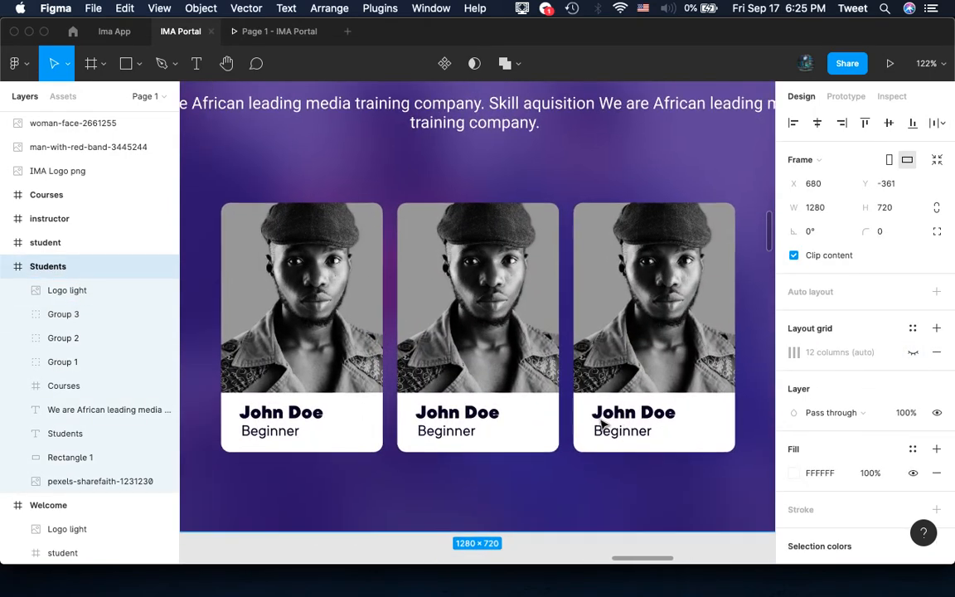
{"action": "scroll", "coordinate": [604, 424], "scroll_direction": "down", "scroll_amount": 2}
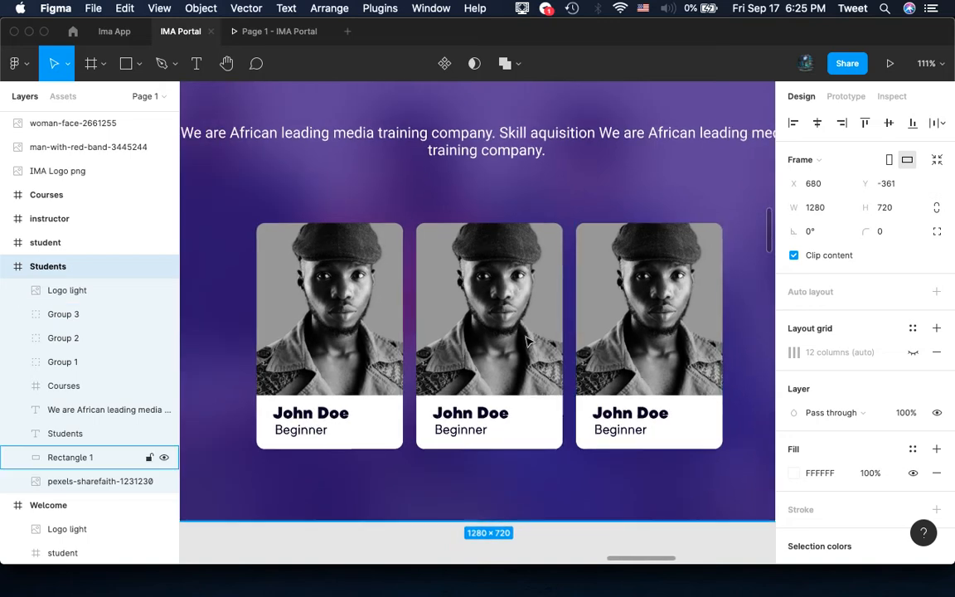
{"action": "left_click", "coordinate": [457, 330], "text": "super"}
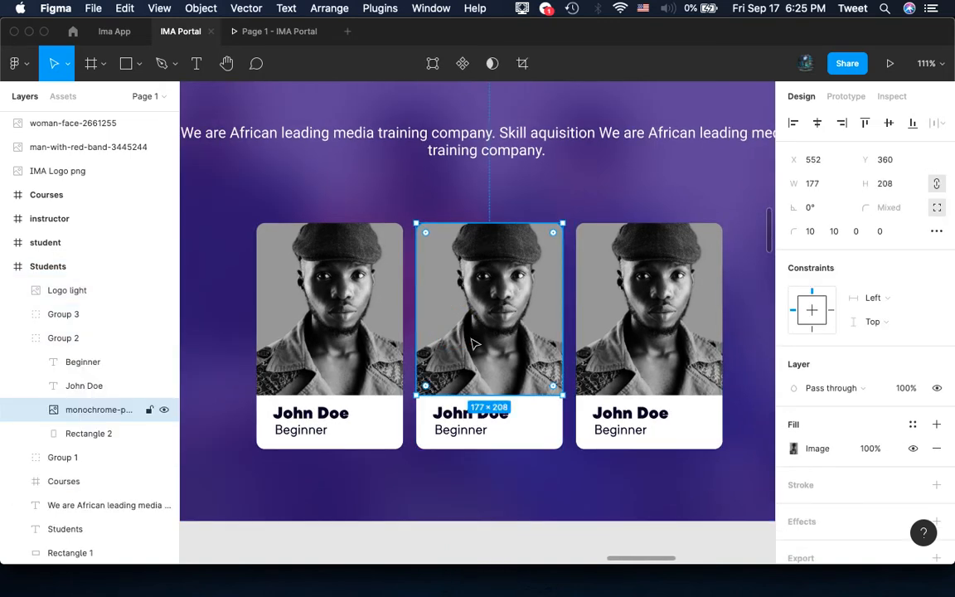
{"action": "scroll", "coordinate": [475, 344], "scroll_direction": "down", "scroll_amount": 5}
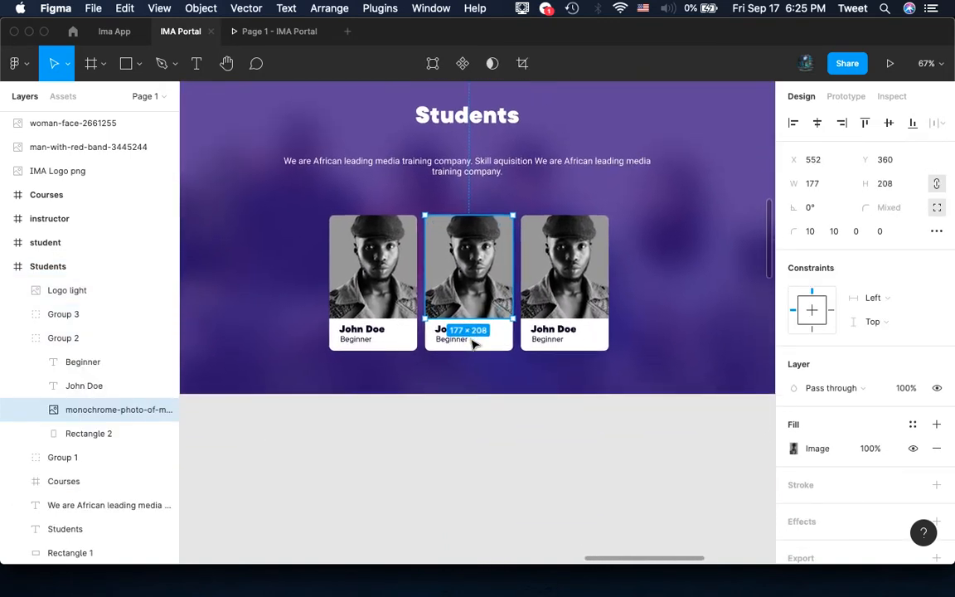
{"action": "scroll", "coordinate": [474, 344], "scroll_direction": "down", "scroll_amount": 3}
{"action": "scroll", "coordinate": [474, 344], "scroll_direction": "down", "scroll_amount": 5}
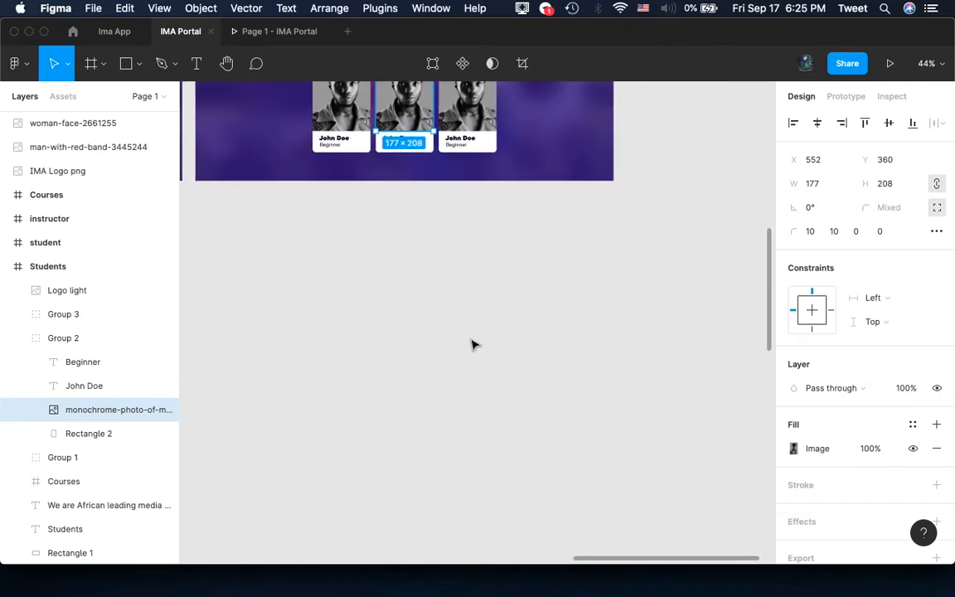
{"action": "scroll", "coordinate": [473, 344], "scroll_direction": "down", "scroll_amount": 5}
{"action": "scroll", "coordinate": [472, 344], "scroll_direction": "up", "scroll_amount": 2}
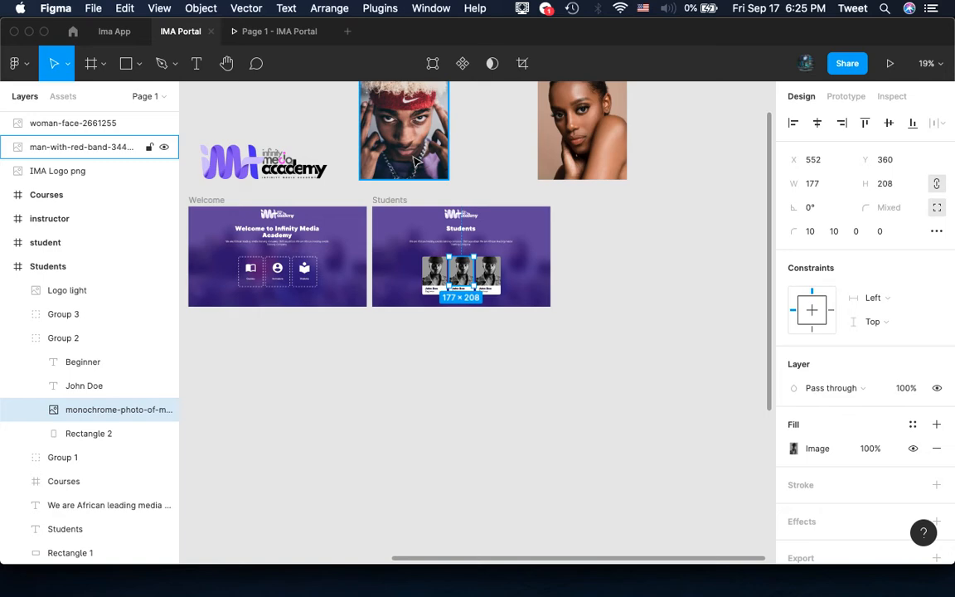
{"action": "scroll", "coordinate": [446, 231], "scroll_direction": "up", "scroll_amount": 5}
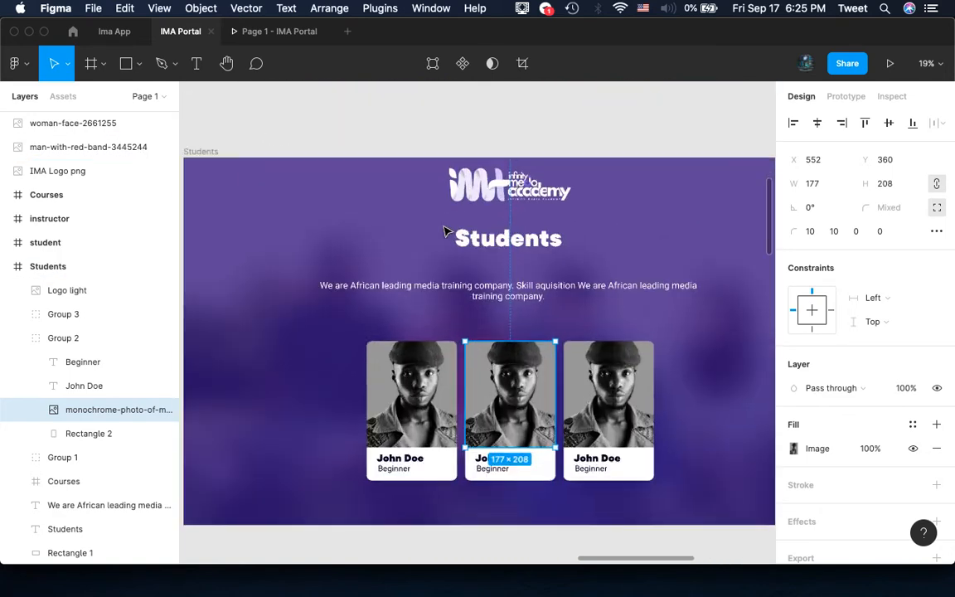
{"action": "scroll", "coordinate": [445, 233], "scroll_direction": "down", "scroll_amount": 2}
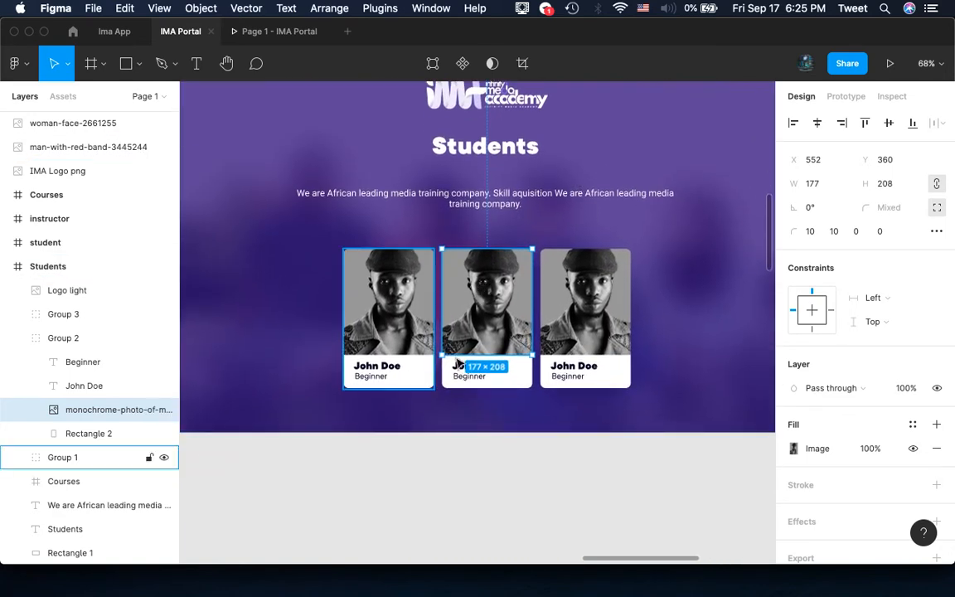
{"action": "scroll", "coordinate": [456, 309], "scroll_direction": "up", "scroll_amount": 2}
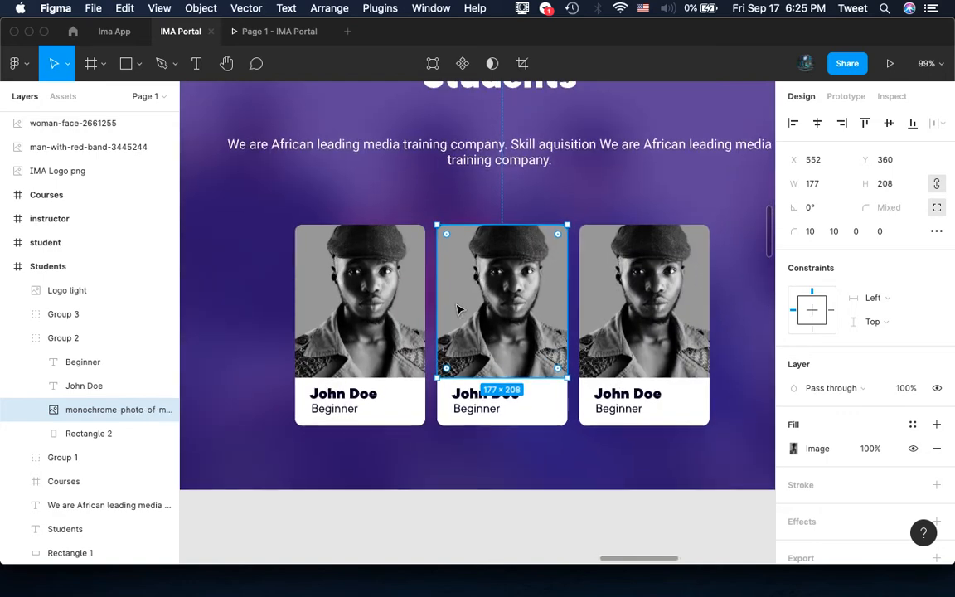
{"action": "scroll", "coordinate": [457, 309], "scroll_direction": "up", "scroll_amount": 4}
{"action": "scroll", "coordinate": [459, 309], "scroll_direction": "right", "scroll_amount": 2}
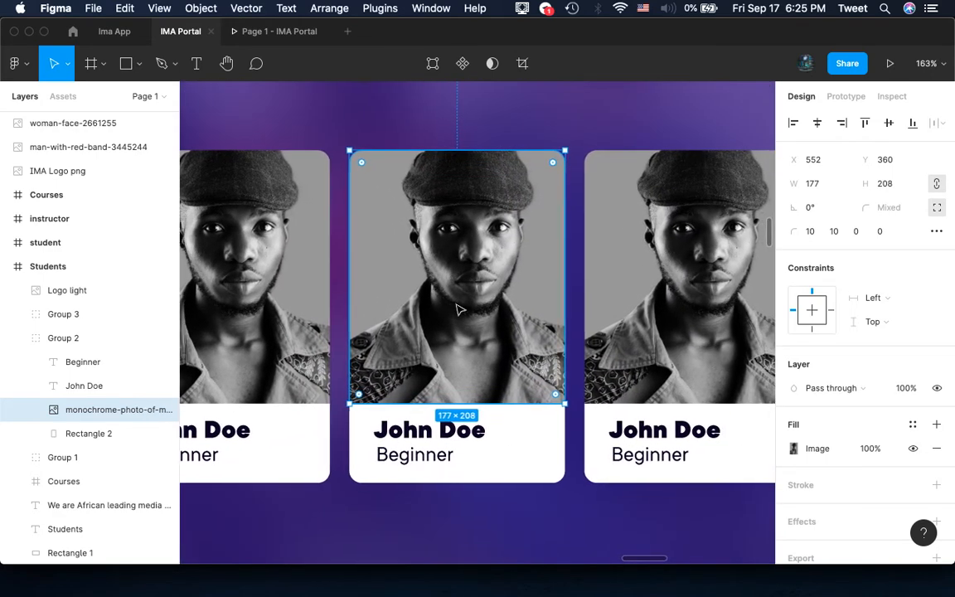
{"action": "scroll", "coordinate": [447, 332], "scroll_direction": "down", "scroll_amount": 3}
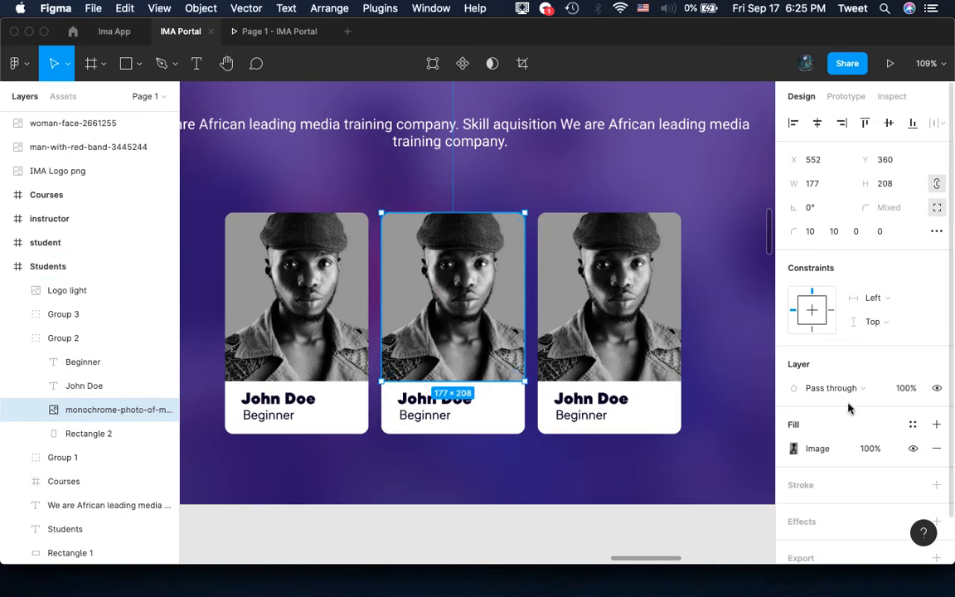
{"action": "left_click", "coordinate": [794, 450]}
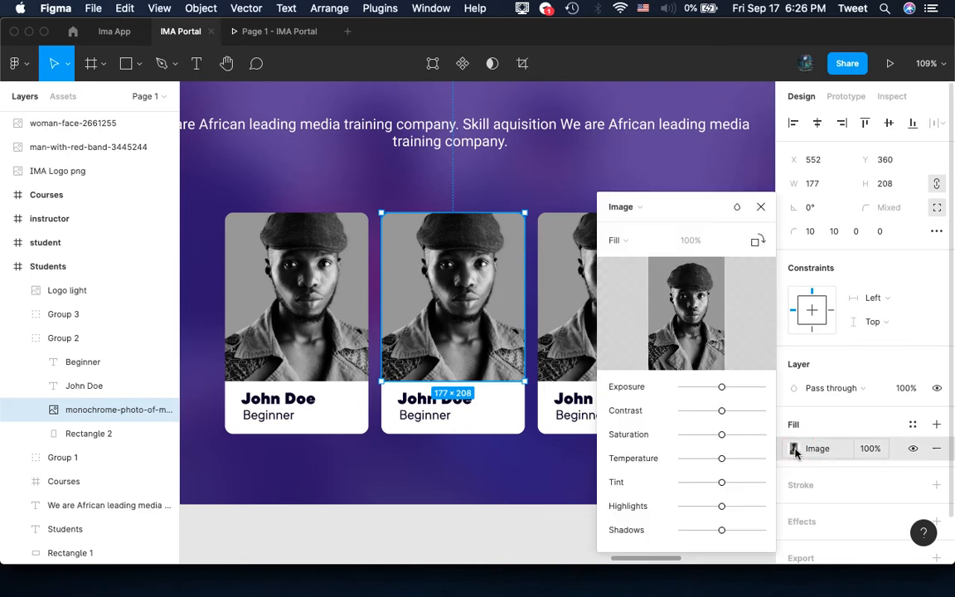
{"action": "left_click", "coordinate": [683, 315]}
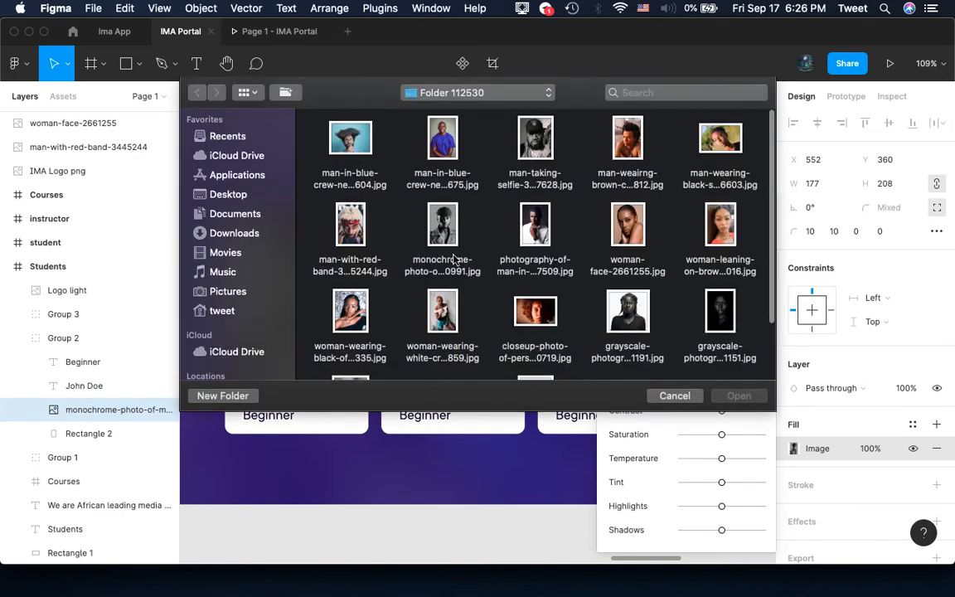
{"action": "double_click", "coordinate": [627, 236]}
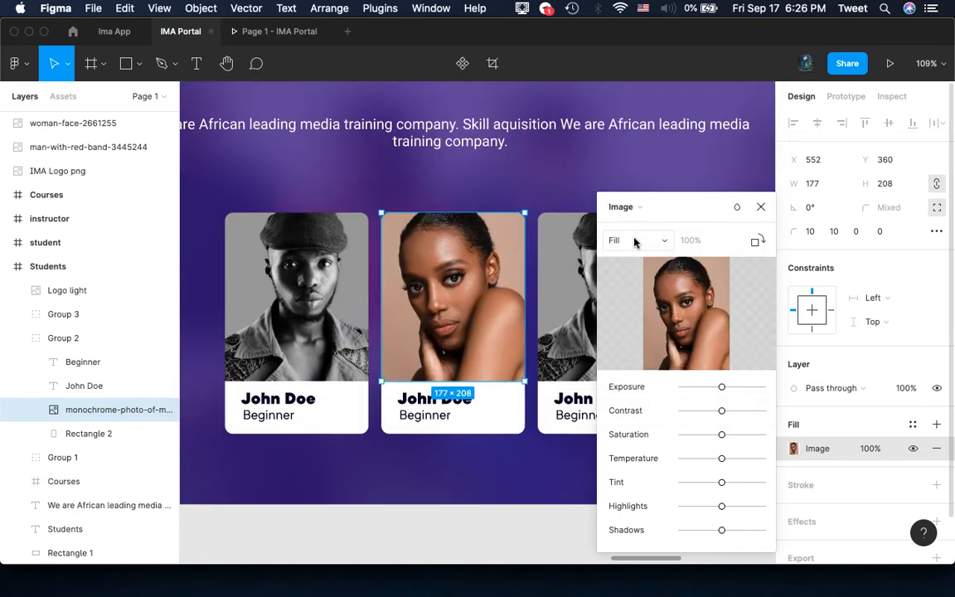
{"action": "key", "text": "Escape"}
Replace the portrait photo in the third student card with the man-with-red-band-3445244 image
{"action": "left_click", "coordinate": [606, 326]}
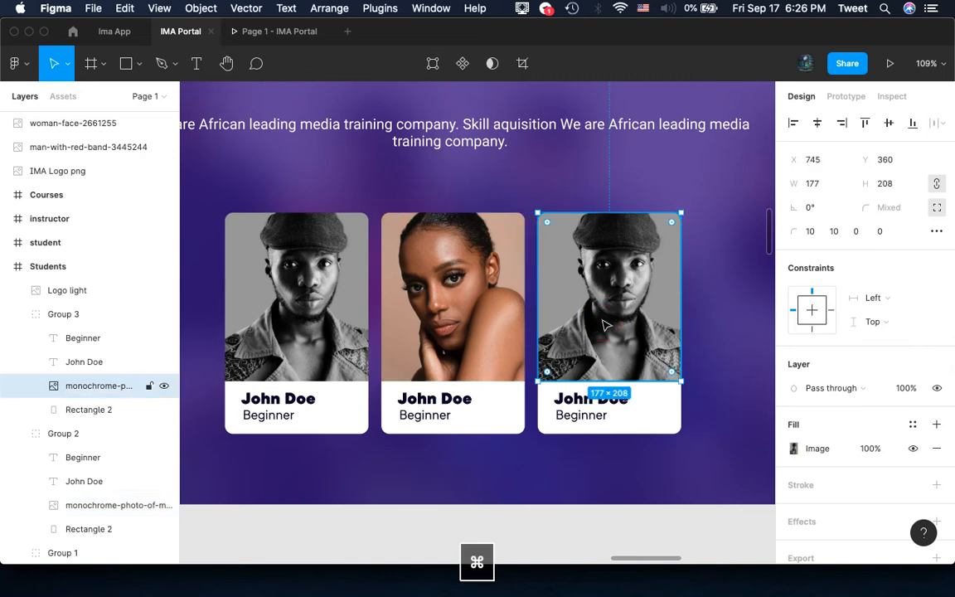
{"action": "left_click", "coordinate": [793, 449]}
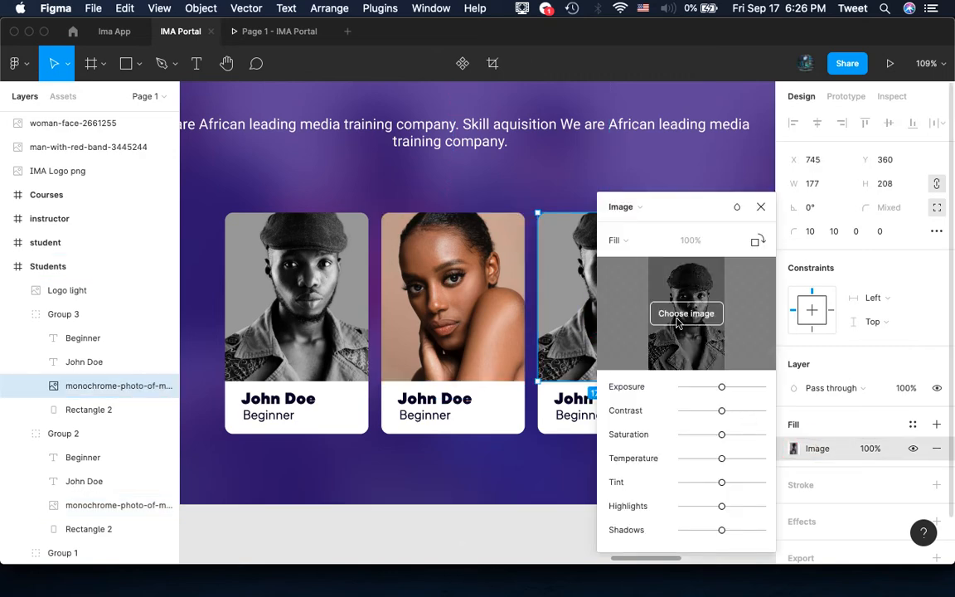
{"action": "left_click", "coordinate": [678, 321]}
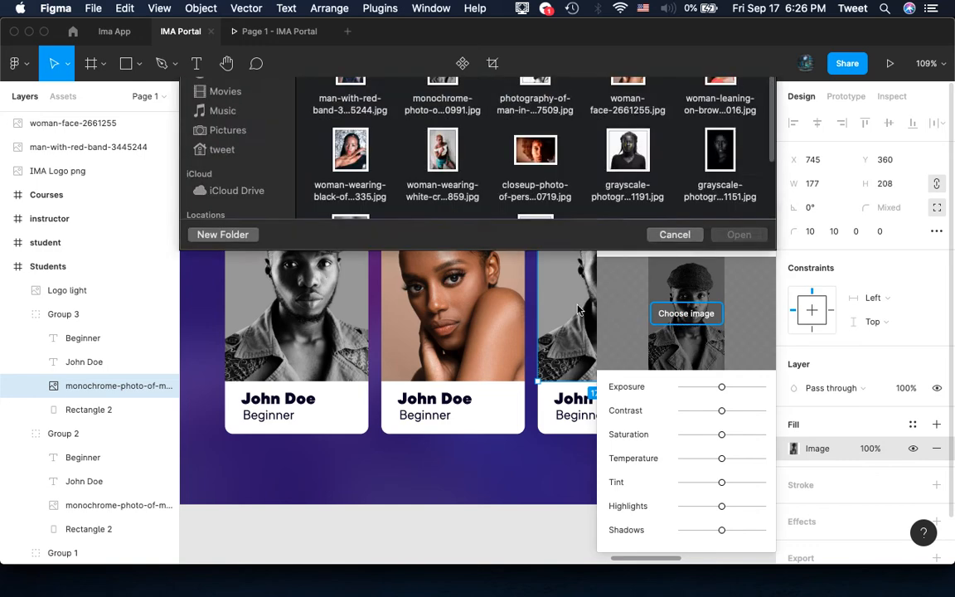
{"action": "double_click", "coordinate": [350, 226]}
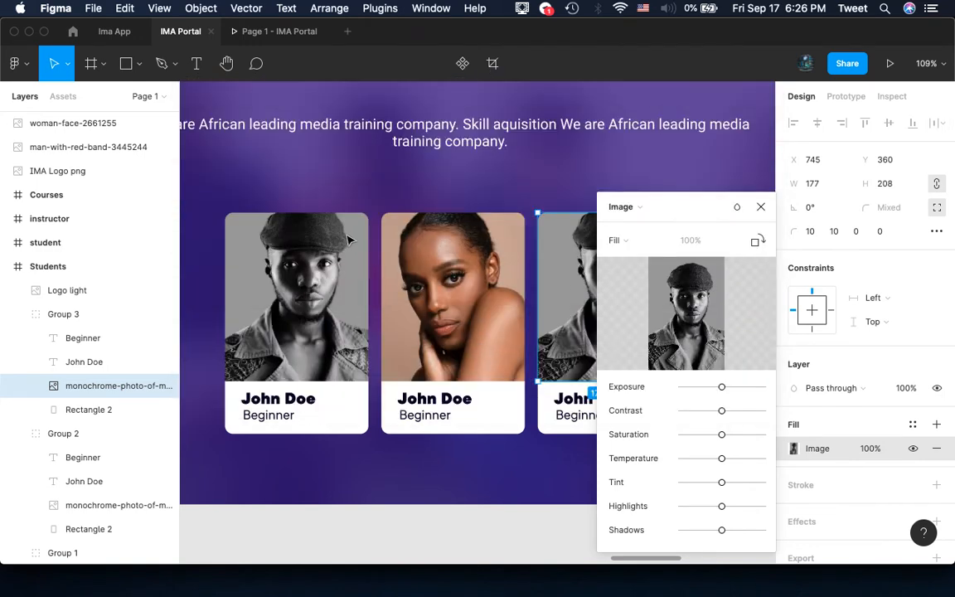
{"action": "left_click", "coordinate": [761, 207]}
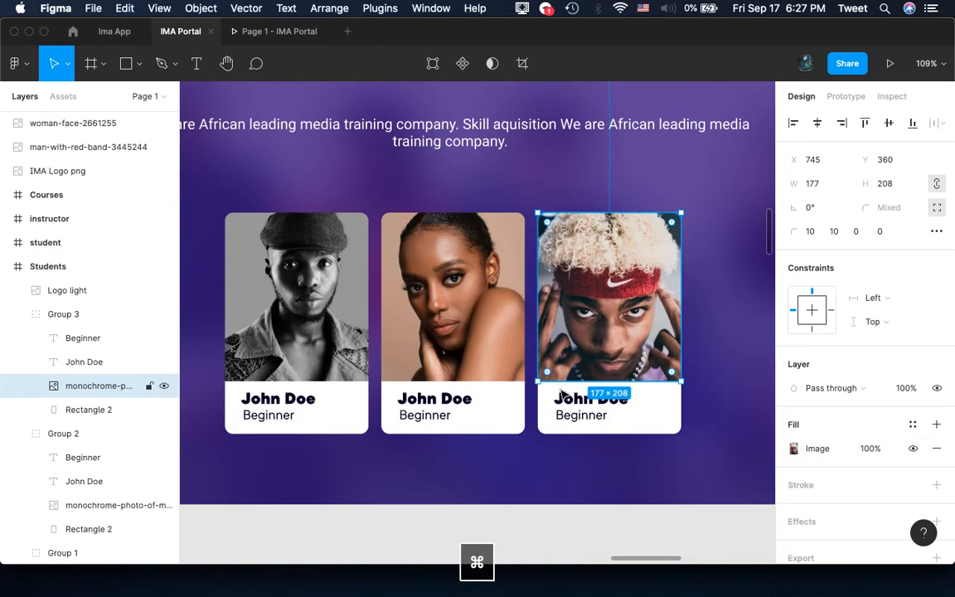
Left-align the "Beginner" level text on the middle student card
{"action": "left_click", "coordinate": [435, 401]}
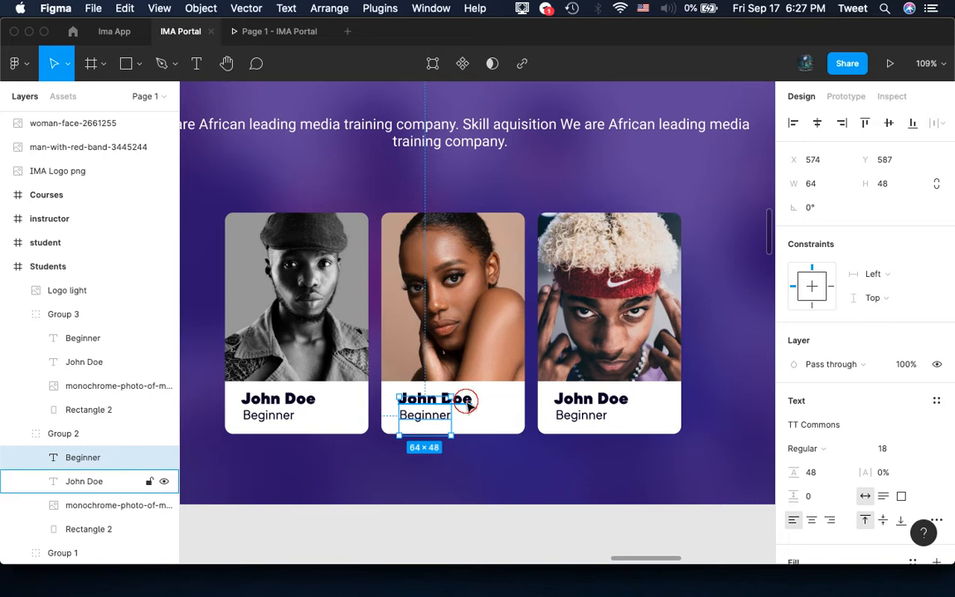
{"action": "left_click", "coordinate": [467, 402]}
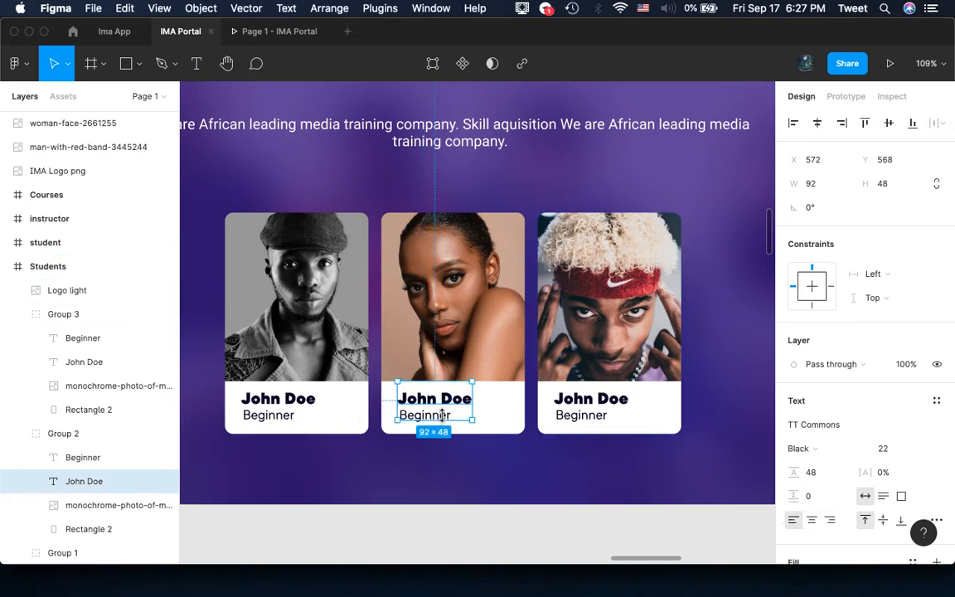
{"action": "scroll", "coordinate": [442, 415], "scroll_direction": "up", "scroll_amount": 5}
{"action": "left_click", "coordinate": [387, 417], "text": "super"}
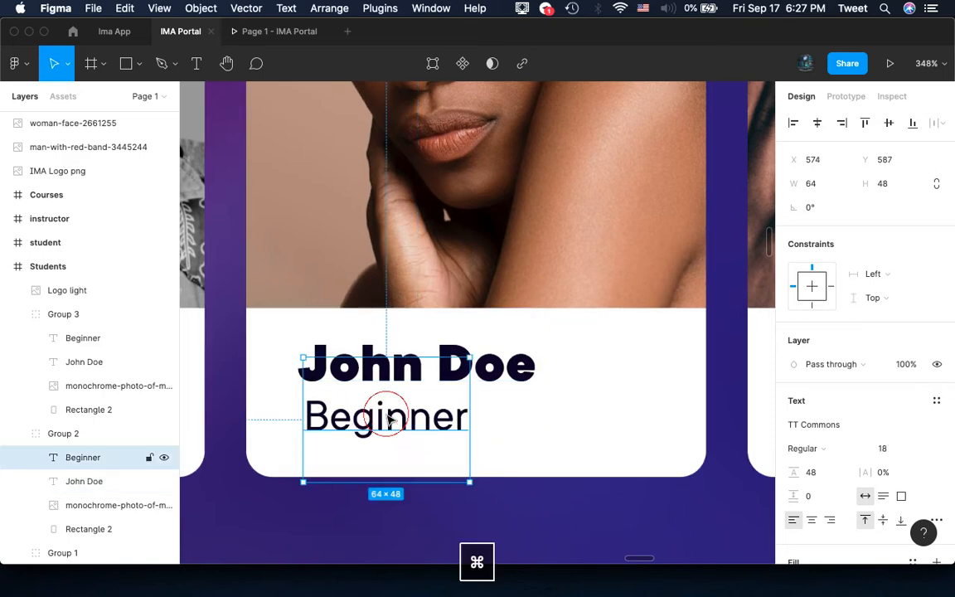
{"action": "left_click", "coordinate": [793, 520]}
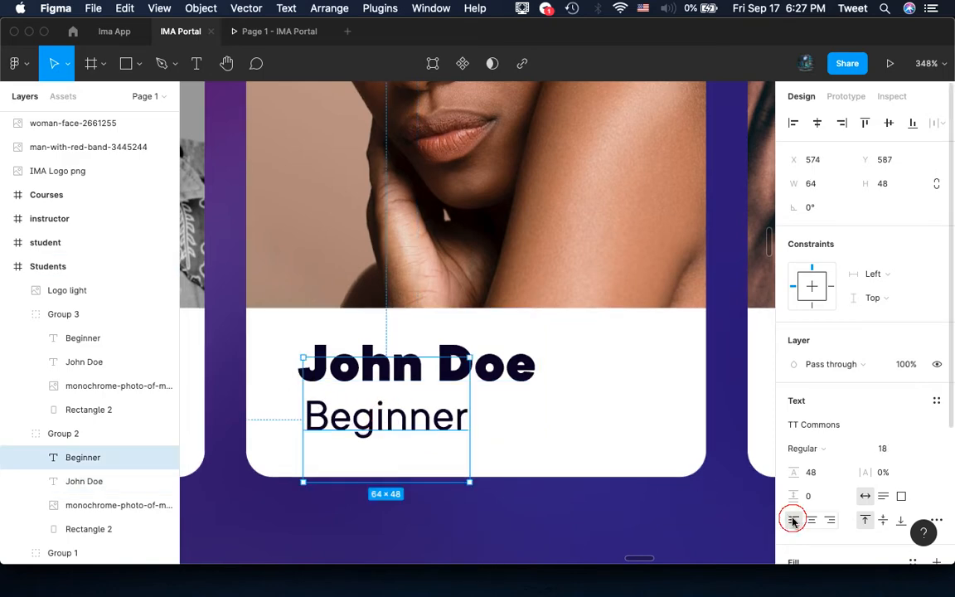
Replace the placeholder name on the middle student card with the pictured student's full name
{"action": "left_click", "coordinate": [500, 369]}
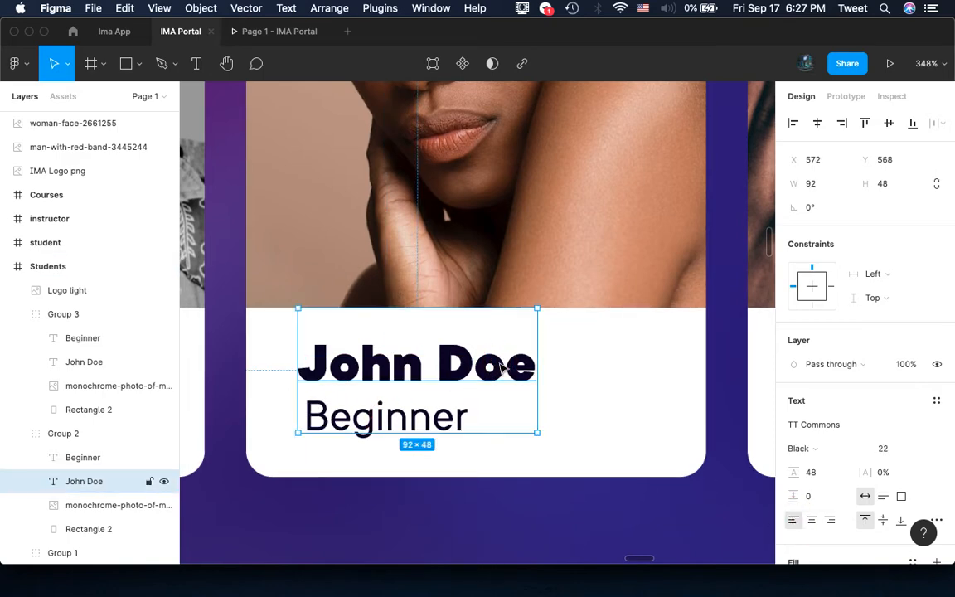
{"action": "double_click", "coordinate": [501, 369]}
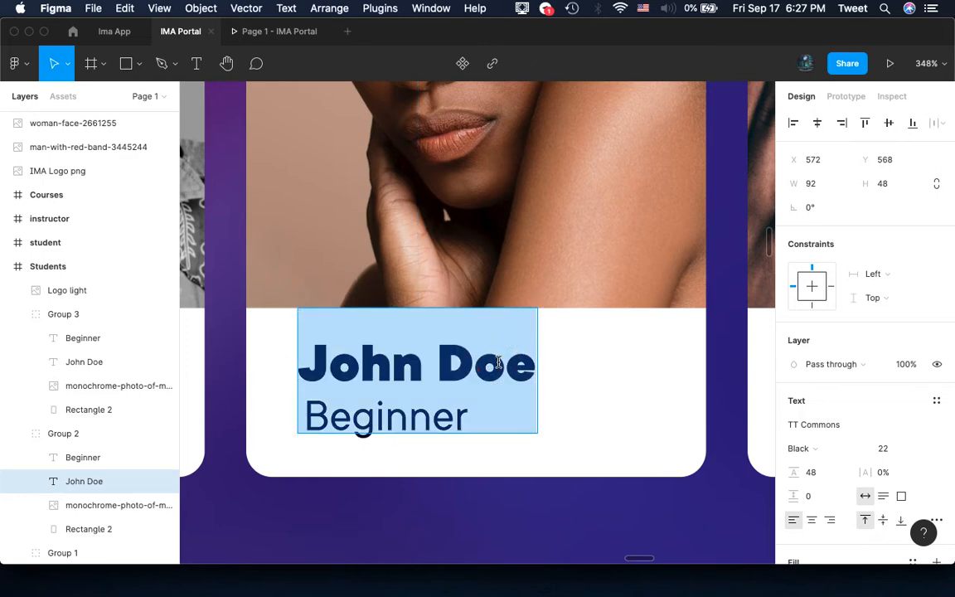
{"action": "type", "text": "Ja"}
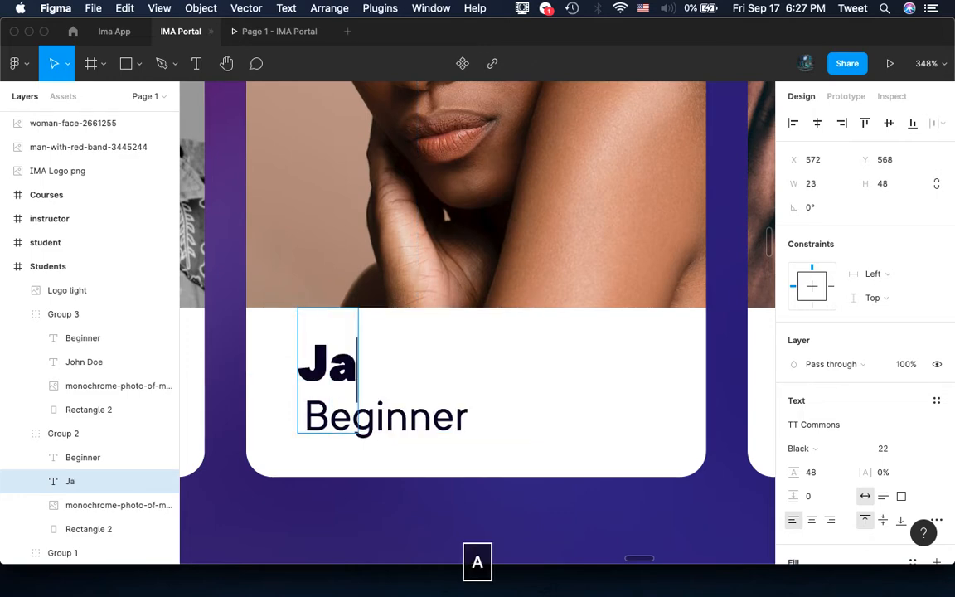
{"action": "type", "text": "net Doe"}
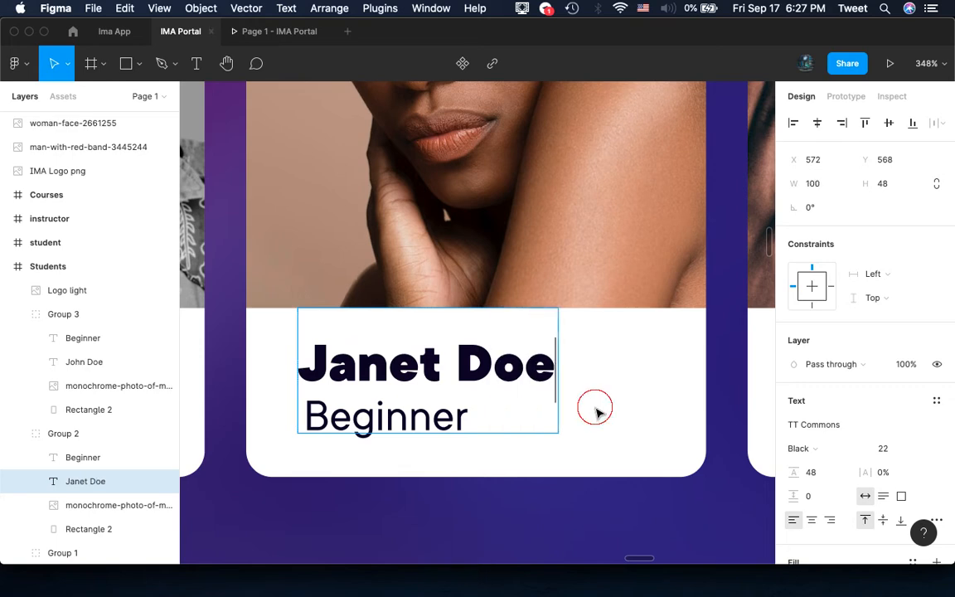
{"action": "key", "text": "Escape"}
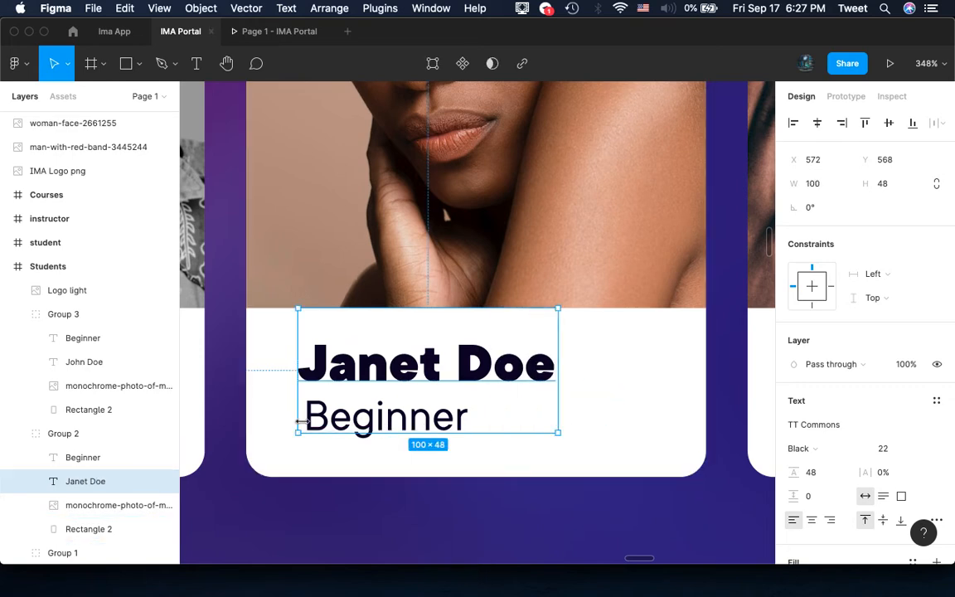
{"action": "key", "text": "Escape"}
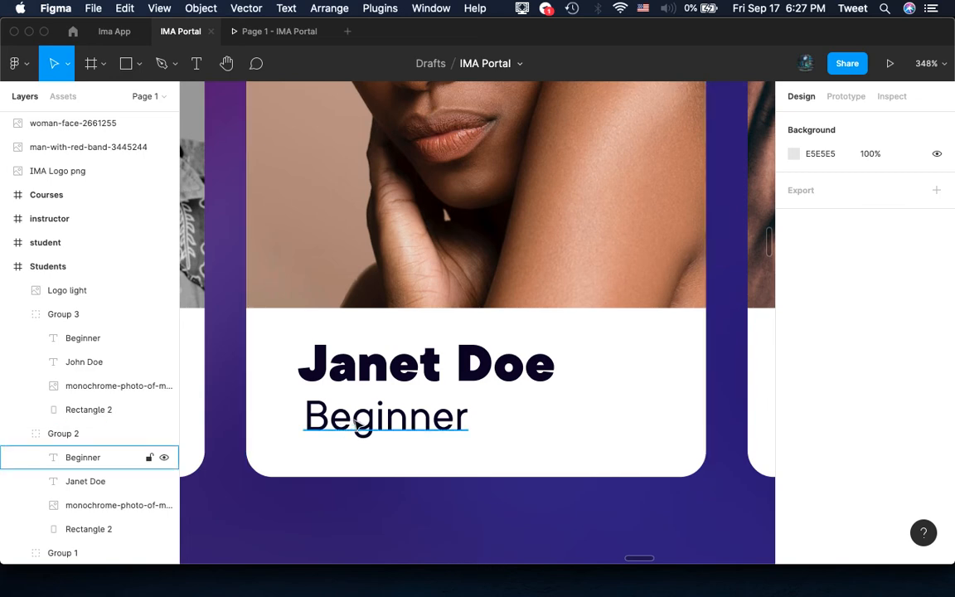
Change the level text on the middle student card to "Intermediate"
{"action": "left_click", "coordinate": [357, 423], "text": "super"}
{"action": "double_click", "coordinate": [355, 420]}
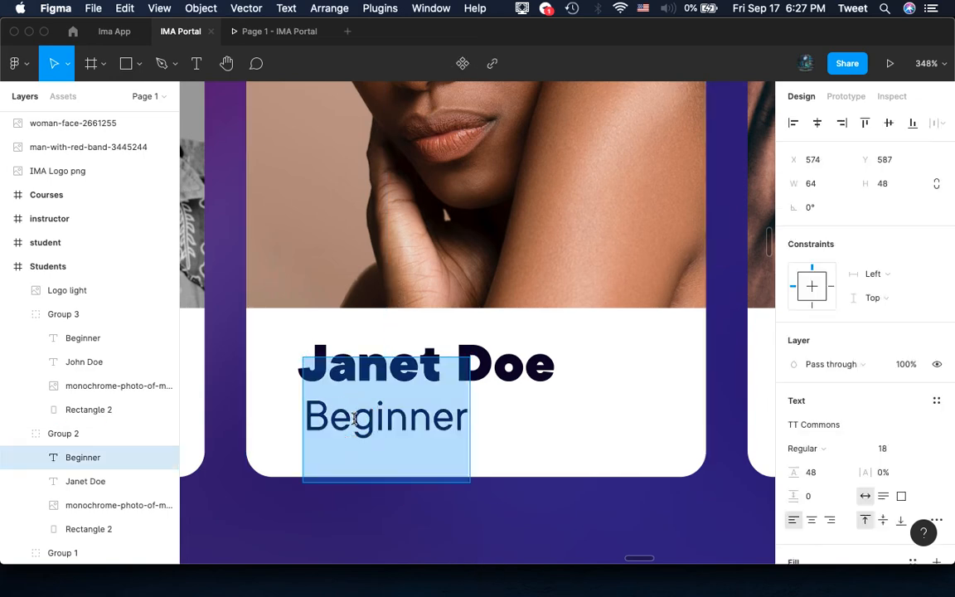
{"action": "type", "text": "Interme"}
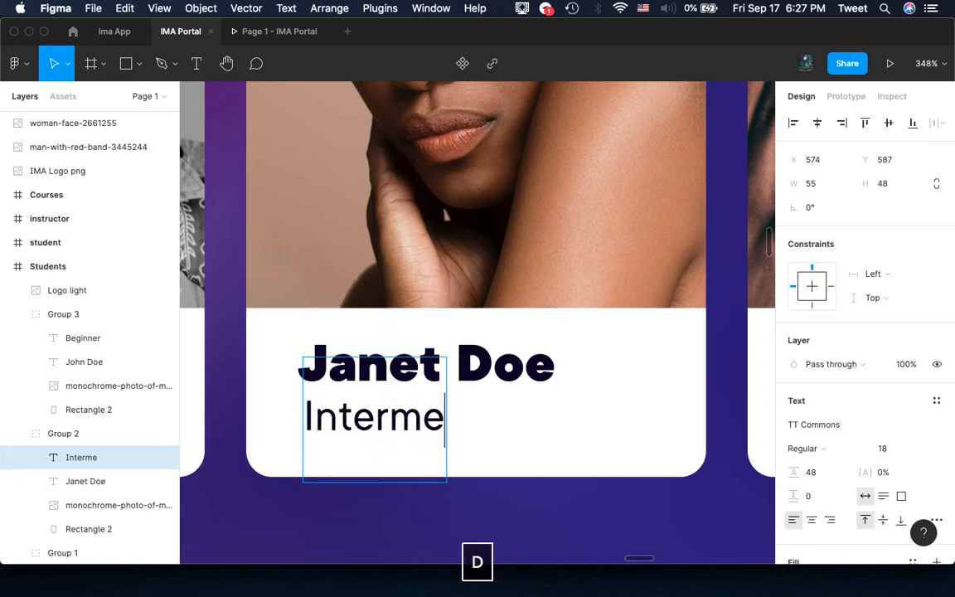
{"action": "type", "text": "diate"}
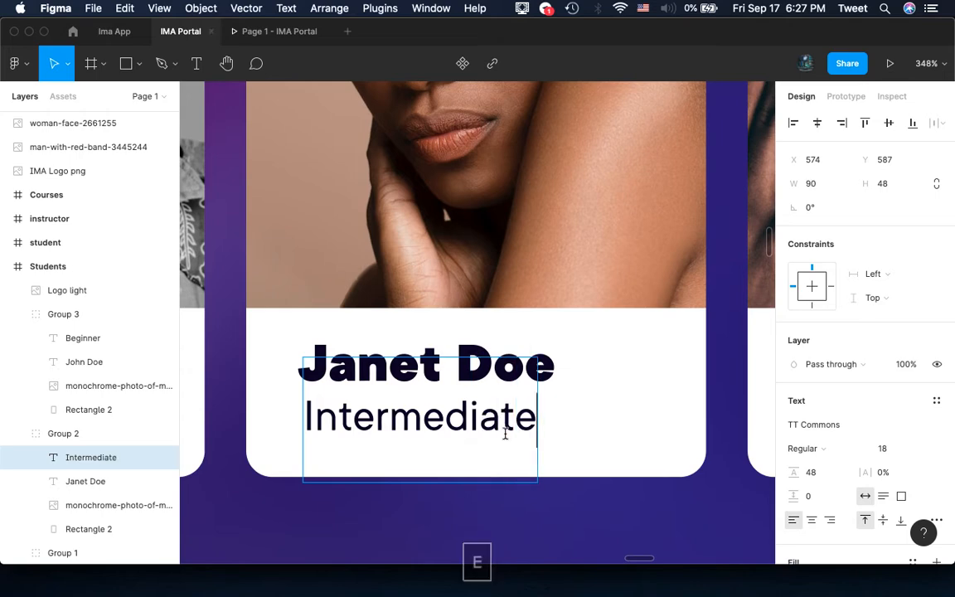
Finish editing the middle card's level text and left-align the student's name text on the third card
{"action": "key", "text": "Escape"}
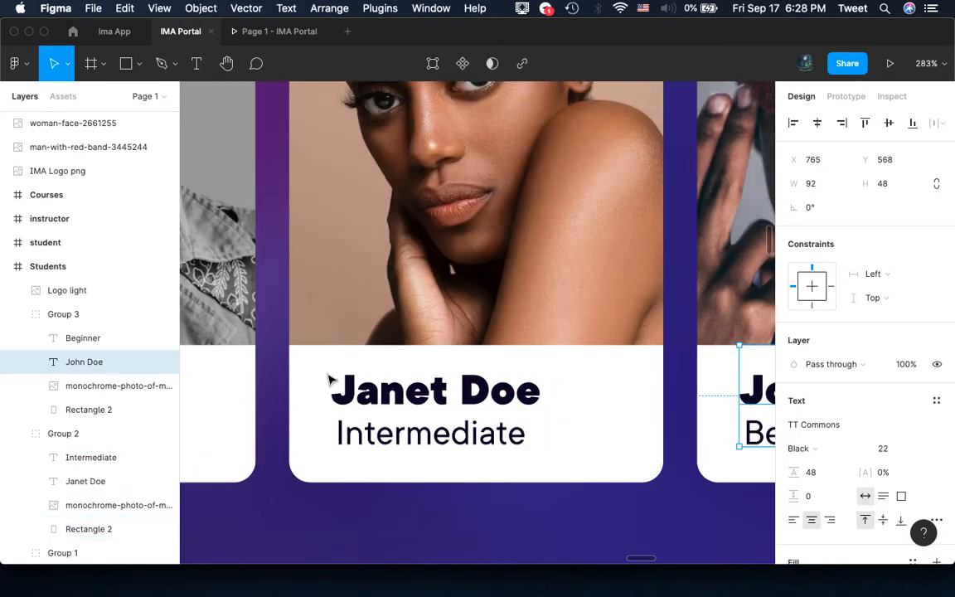
{"action": "scroll", "coordinate": [331, 380], "scroll_direction": "right", "scroll_amount": 3}
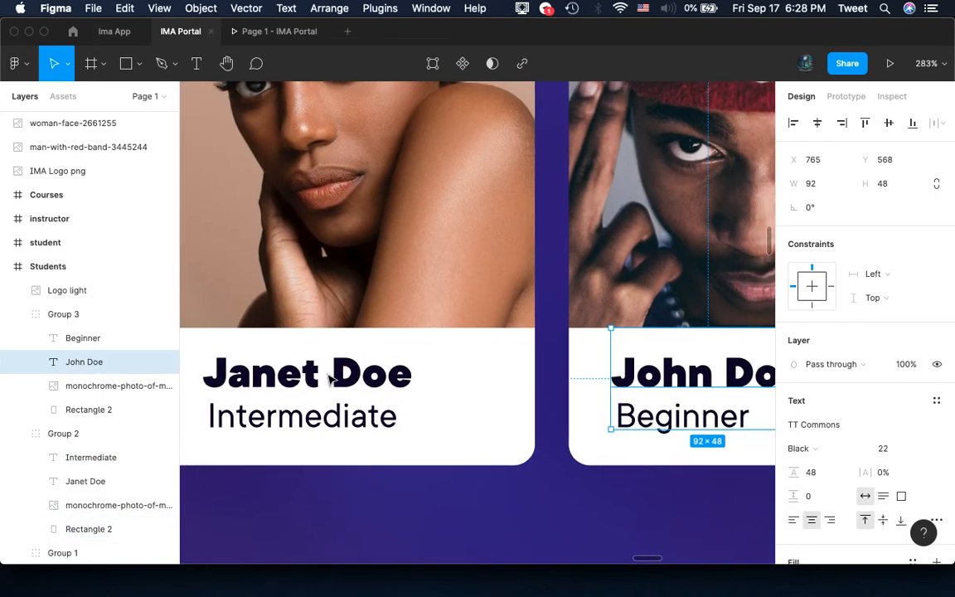
{"action": "scroll", "coordinate": [331, 380], "scroll_direction": "right", "scroll_amount": 5}
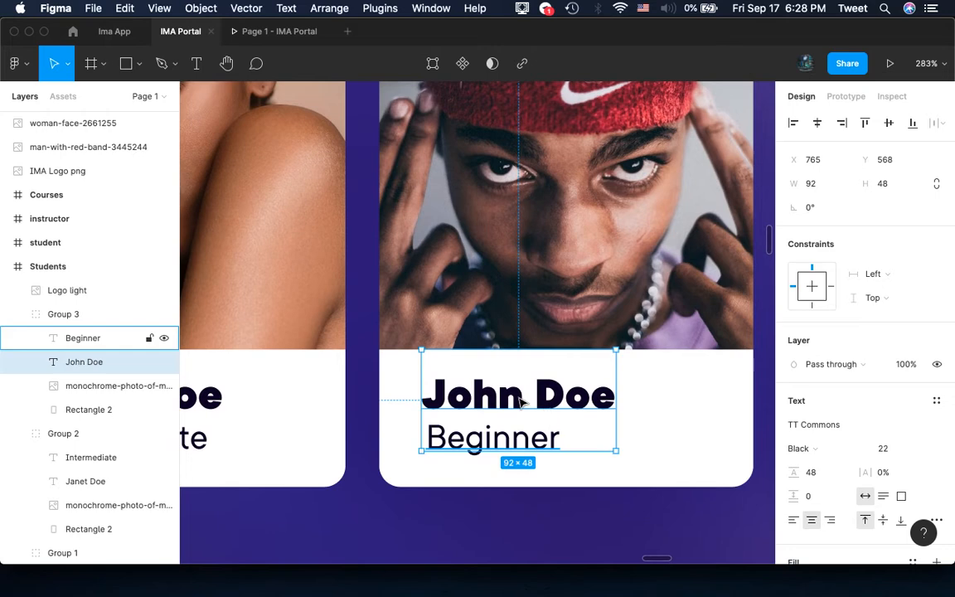
{"action": "left_click", "coordinate": [520, 401], "text": "super"}
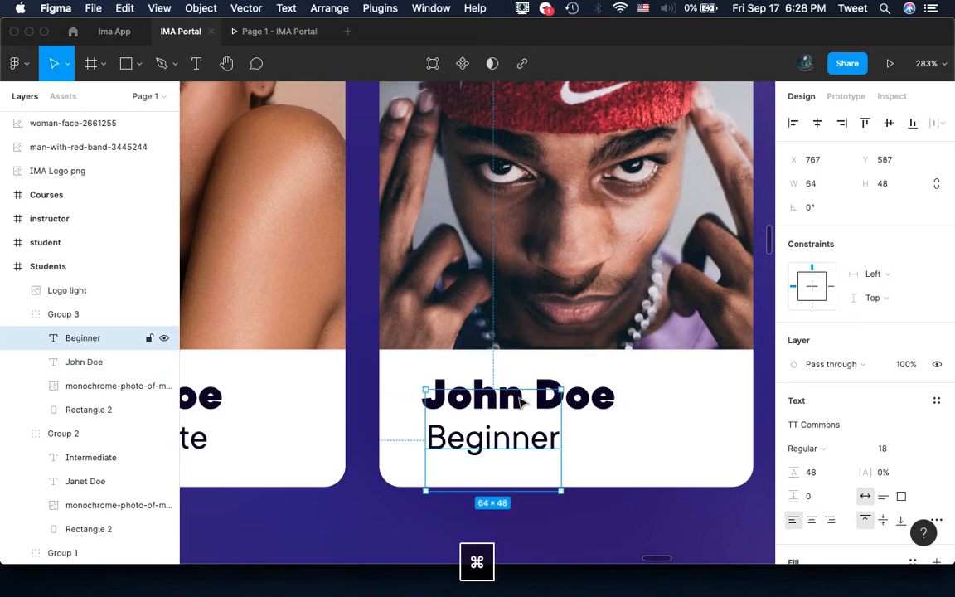
{"action": "left_click", "coordinate": [589, 404]}
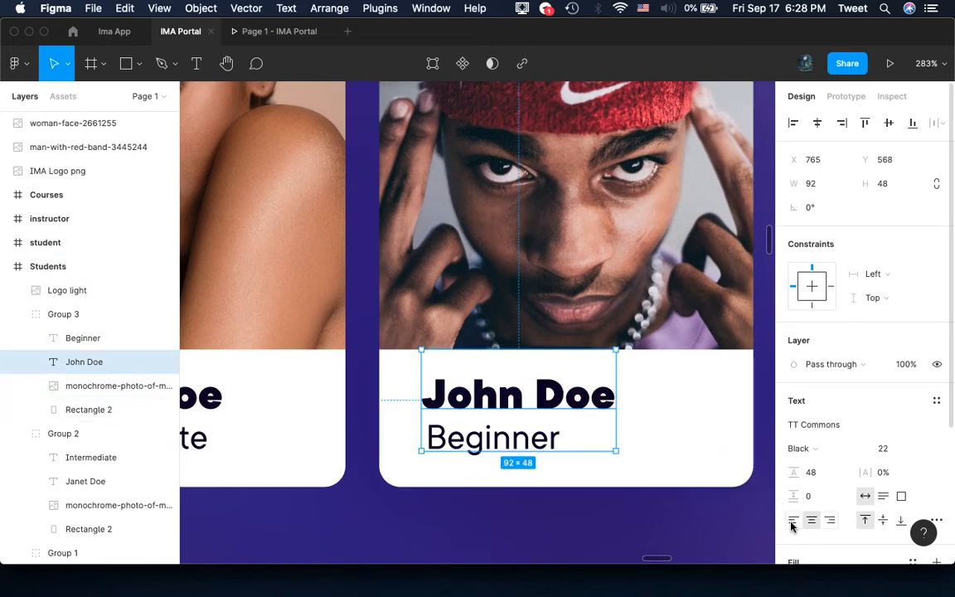
Replace the first name on the third student card with the pictured student's first name, keeping the surname
{"action": "double_click", "coordinate": [518, 392]}
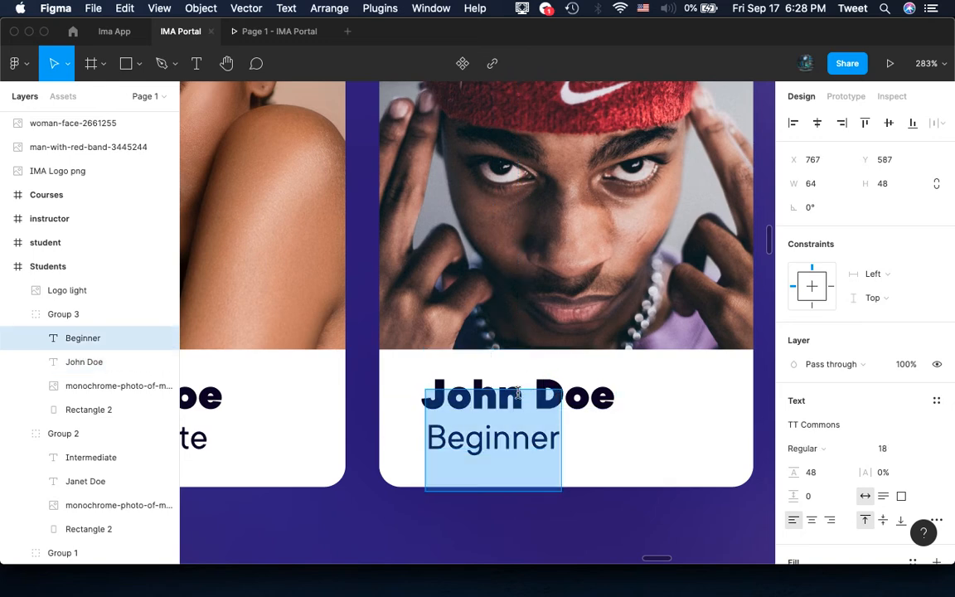
{"action": "double_click", "coordinate": [585, 396]}
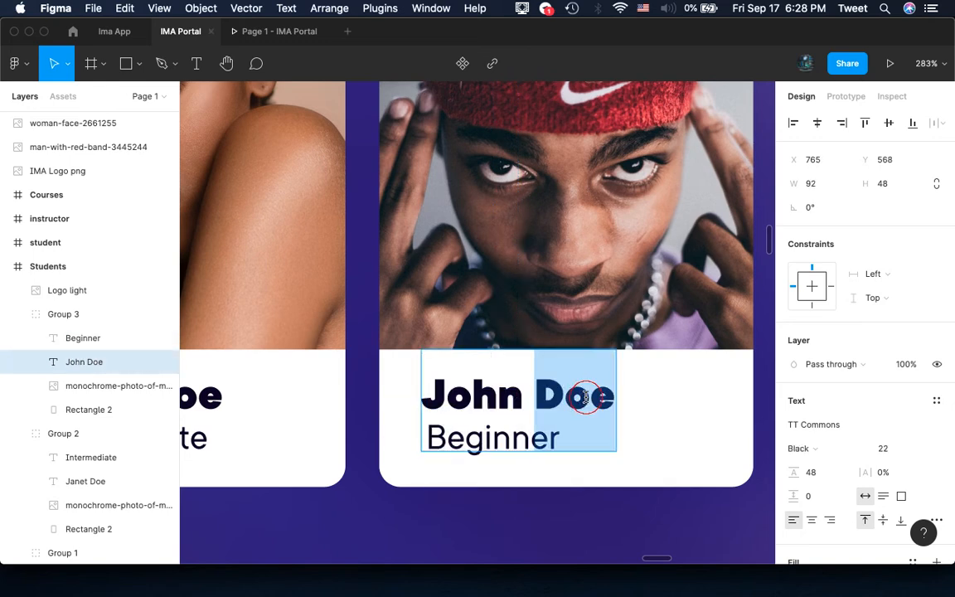
{"action": "left_click", "coordinate": [520, 393]}
{"action": "key", "text": "BackSpace"}
{"action": "key", "text": "BackSpace"}
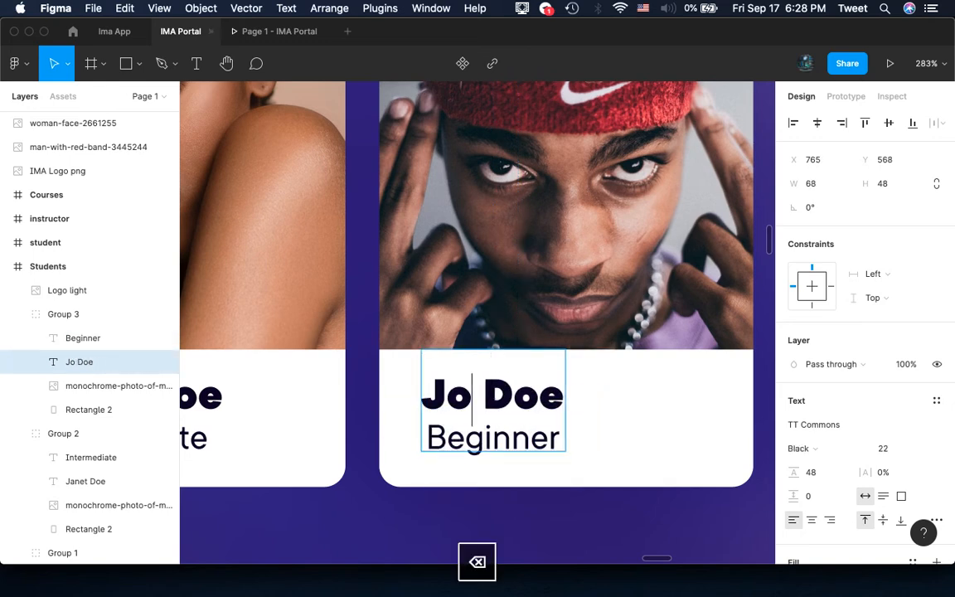
{"action": "type", "text": "nah"}
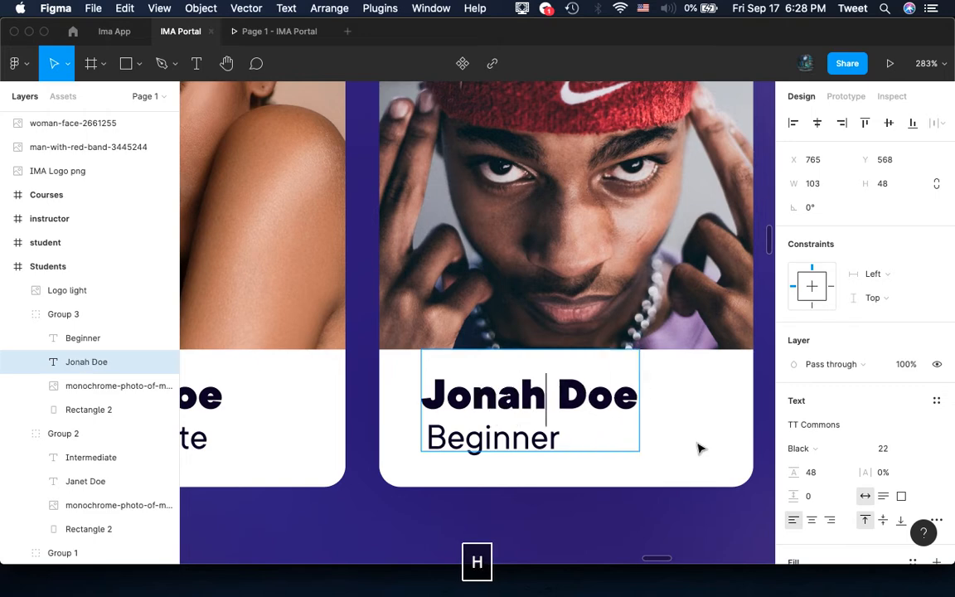
{"action": "key", "text": "Escape"}
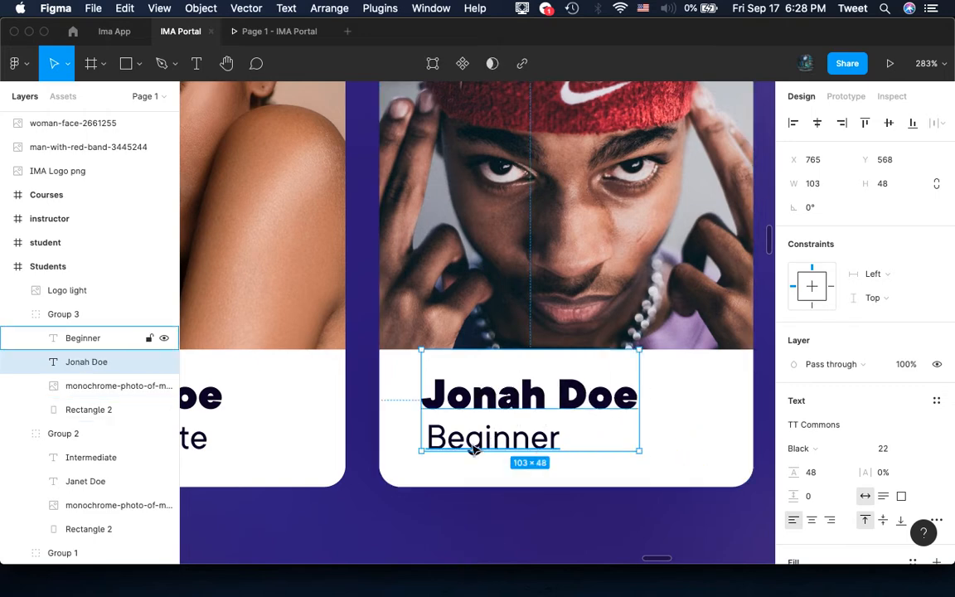
Move the three student cards up together to Y 300, keeping their horizontal positions
{"action": "scroll", "coordinate": [471, 444], "scroll_direction": "down", "scroll_amount": 10}
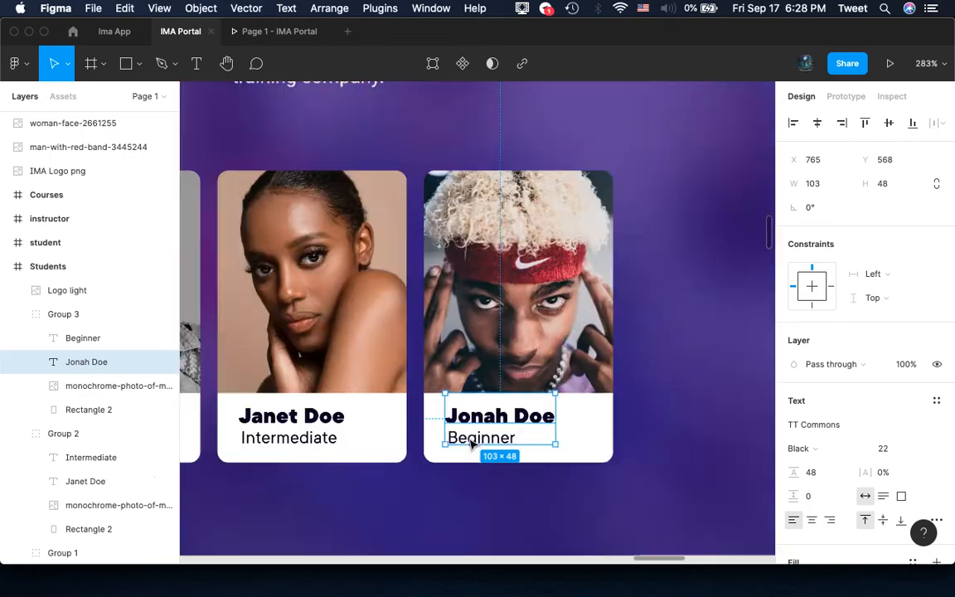
{"action": "scroll", "coordinate": [472, 444], "scroll_direction": "left", "scroll_amount": 1}
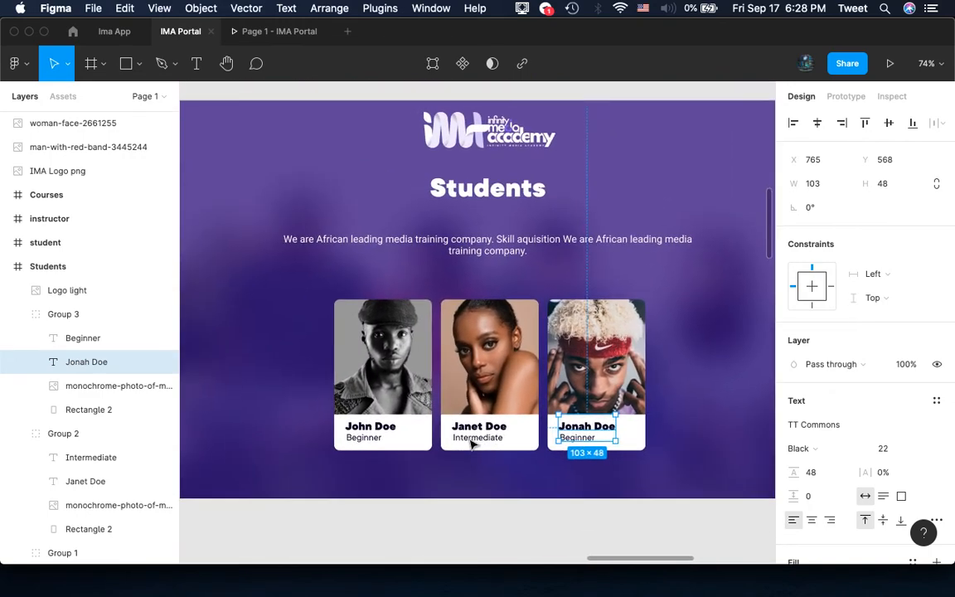
{"action": "scroll", "coordinate": [471, 444], "scroll_direction": "down", "scroll_amount": 4}
{"action": "key", "text": "Escape"}
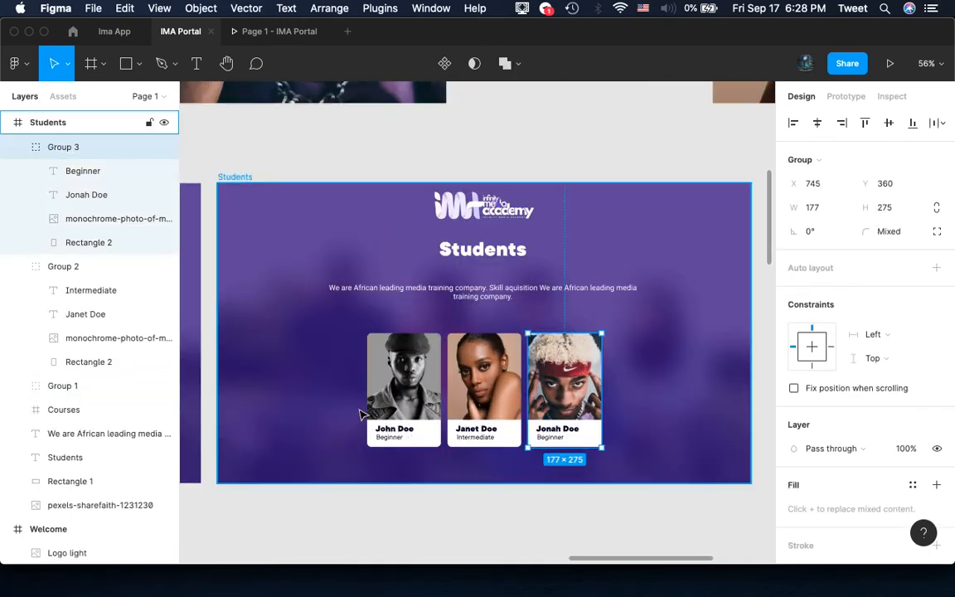
{"action": "left_click", "coordinate": [396, 406]}
{"action": "left_click", "coordinate": [484, 397], "text": "shift"}
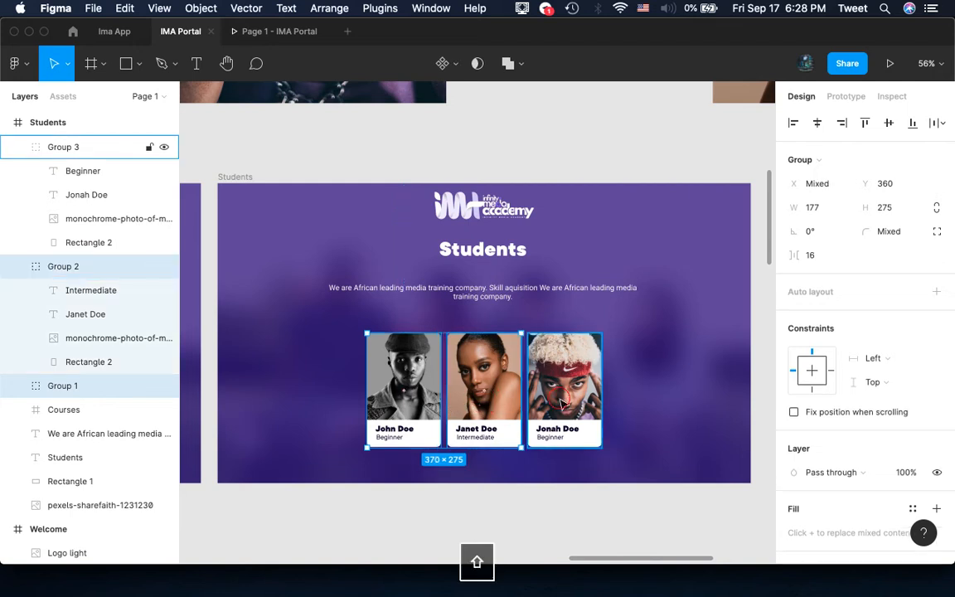
{"action": "left_click", "coordinate": [563, 405], "text": "shift"}
{"action": "key", "text": "shift+Up"}
{"action": "key", "text": "shift+Up"}
{"action": "key", "text": "shift+Up"}
{"action": "key", "text": "shift+Up"}
{"action": "key", "text": "shift+Up"}
{"action": "key", "text": "shift+Up"}
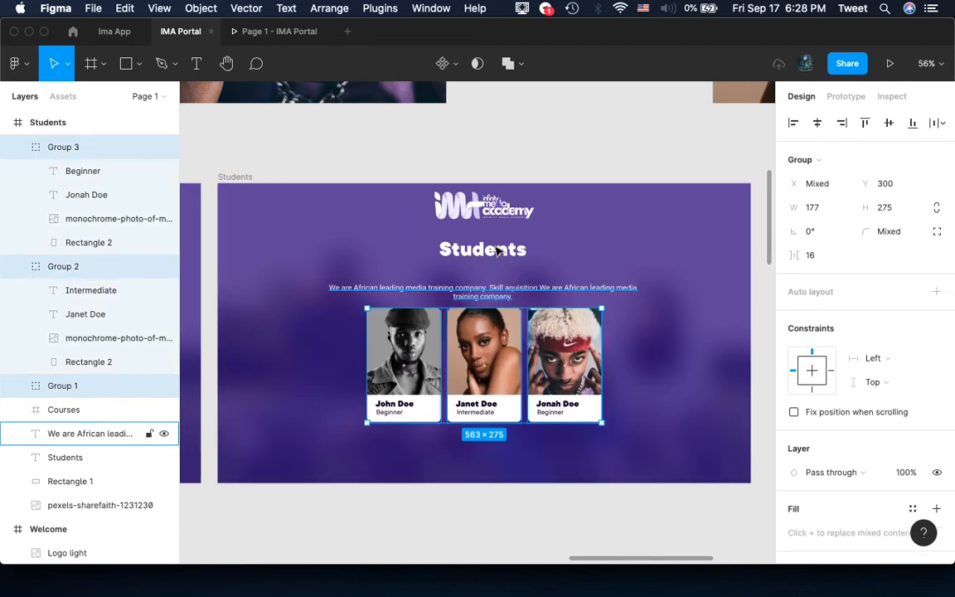
Set the Students heading to auto width and increase its font size to 68
{"action": "left_click", "coordinate": [64, 456]}
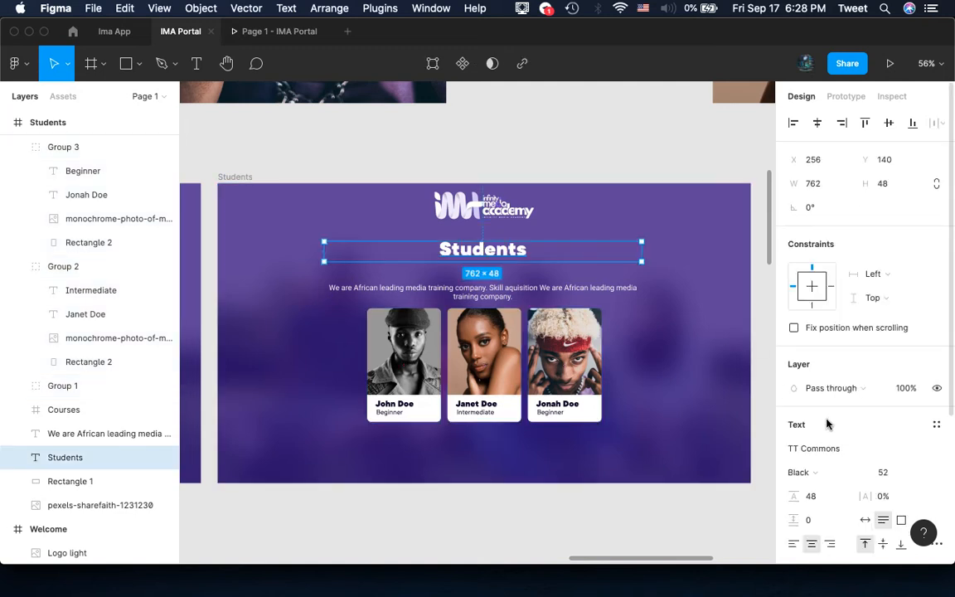
{"action": "left_click", "coordinate": [864, 521]}
{"action": "left_click", "coordinate": [883, 472]}
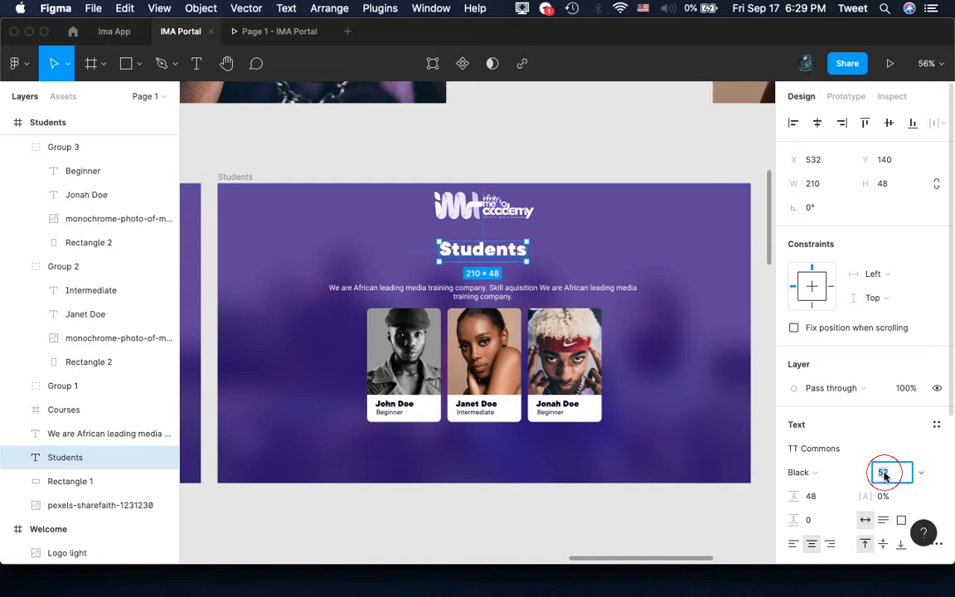
{"action": "key", "text": "Up"}
{"action": "key", "text": "Up"}
{"action": "key", "text": "Up"}
{"action": "key", "text": "Up"}
{"action": "key", "text": "Up"}
{"action": "key", "text": "Up"}
{"action": "key", "text": "Up"}
{"action": "key", "text": "Up"}
{"action": "key", "text": "Up"}
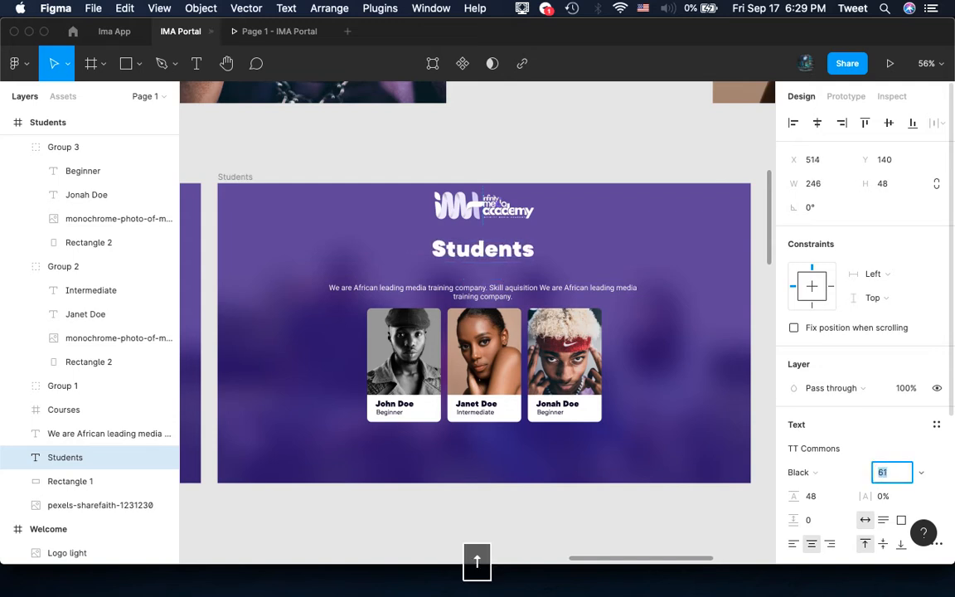
{"action": "key", "text": "Up"}
{"action": "key", "text": "Up"}
{"action": "key", "text": "Up"}
{"action": "key", "text": "Up"}
{"action": "key", "text": "Up"}
{"action": "key", "text": "Up"}
{"action": "key", "text": "Up"}
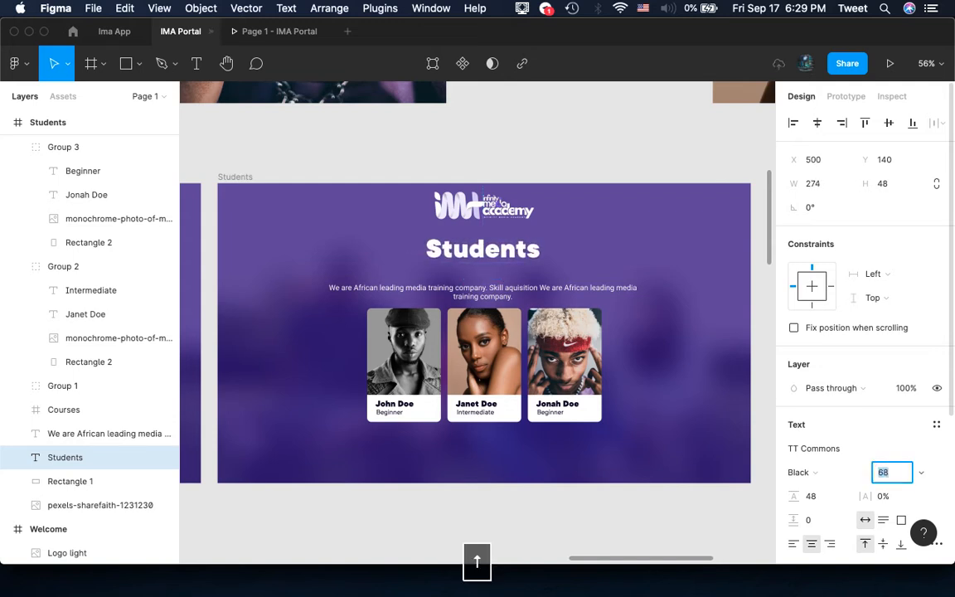
{"action": "key", "text": "Return"}
Shift the Students heading down to Y 160, closer to the description text
{"action": "key", "text": "shift+Down"}
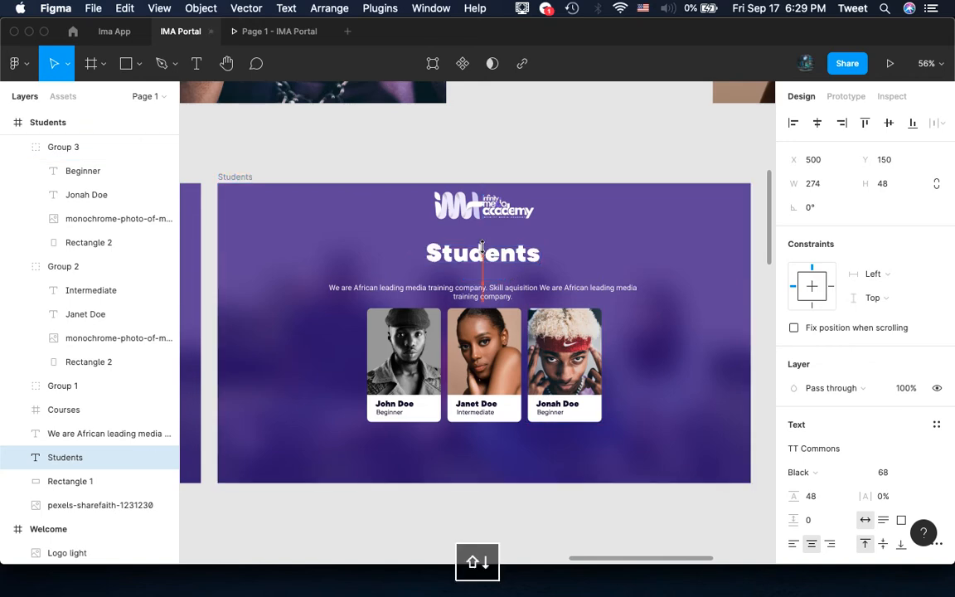
{"action": "key", "text": "shift+Down"}
{"action": "scroll", "coordinate": [482, 245], "scroll_direction": "up", "scroll_amount": 3}
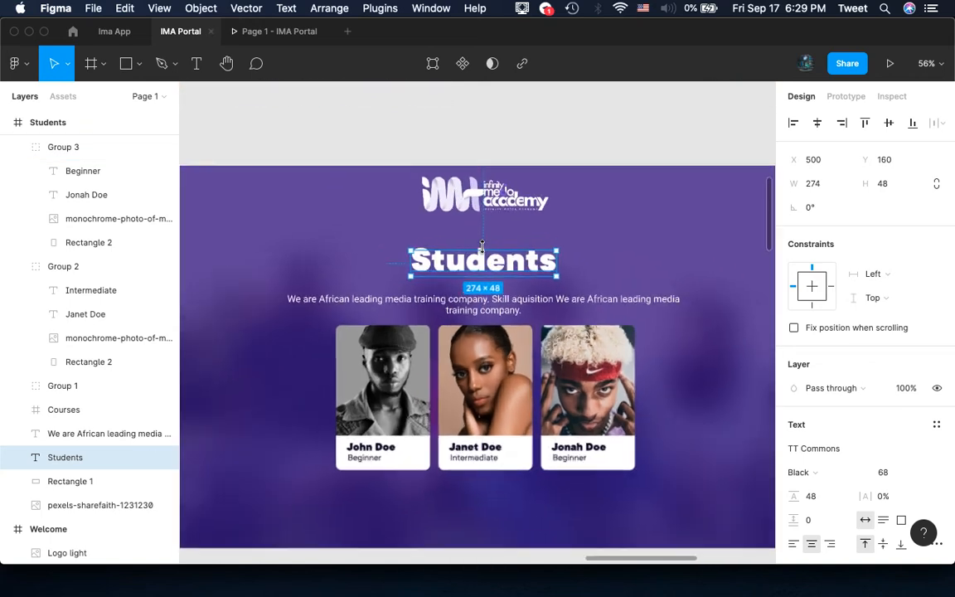
{"action": "scroll", "coordinate": [482, 246], "scroll_direction": "down", "scroll_amount": 3}
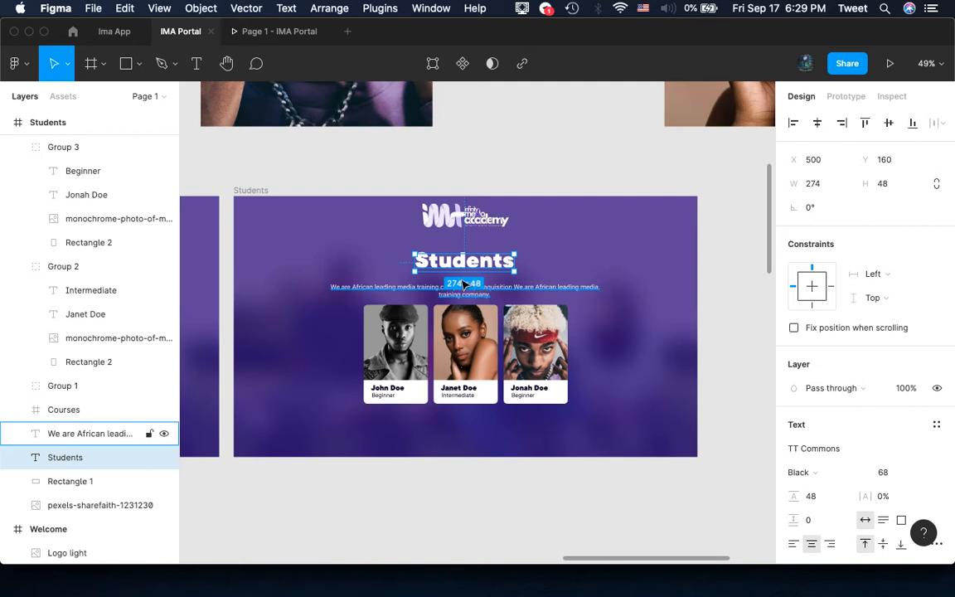
{"action": "scroll", "coordinate": [464, 284], "scroll_direction": "down", "scroll_amount": 2}
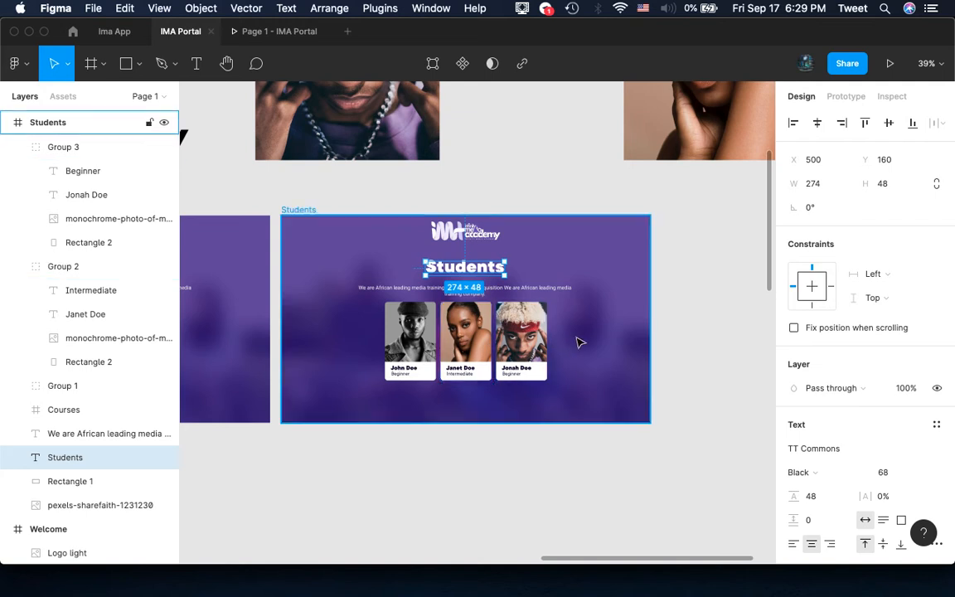
Duplicate the whole Students frame beside the original
{"action": "scroll", "coordinate": [480, 350], "scroll_direction": "left", "scroll_amount": 5}
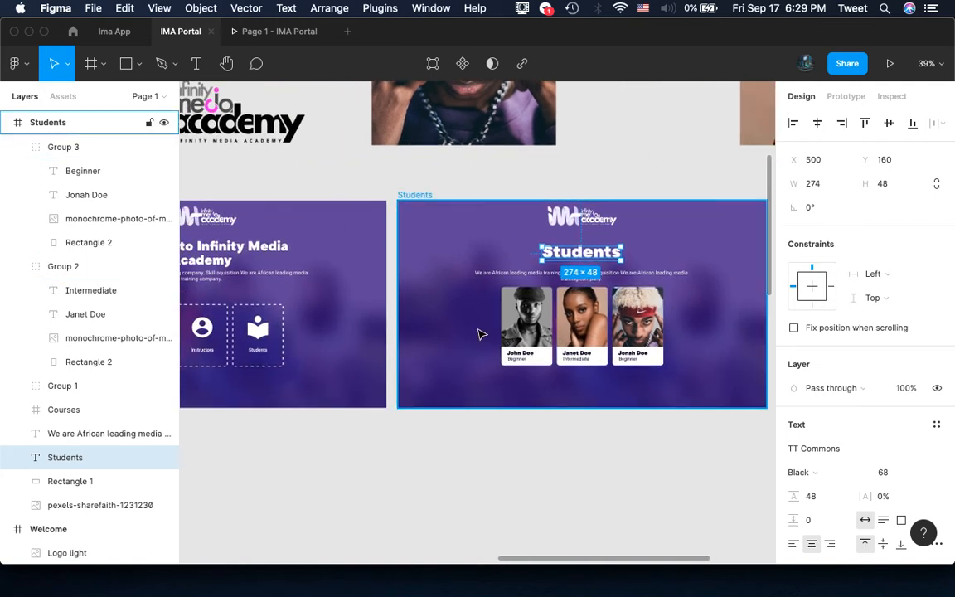
{"action": "scroll", "coordinate": [437, 335], "scroll_direction": "left", "scroll_amount": 4}
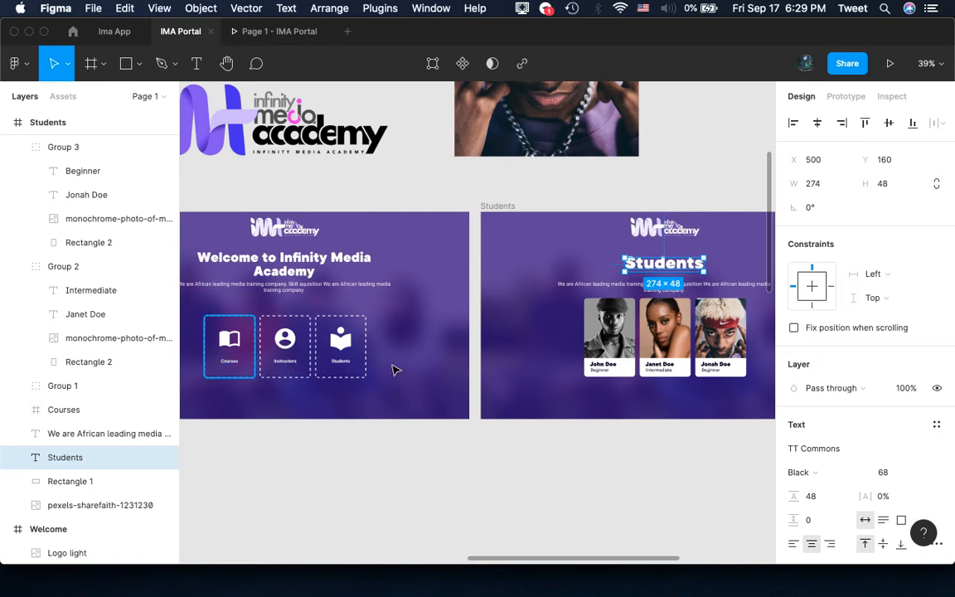
{"action": "scroll", "coordinate": [489, 368], "scroll_direction": "right", "scroll_amount": 8}
{"action": "scroll", "coordinate": [489, 368], "scroll_direction": "right", "scroll_amount": 1}
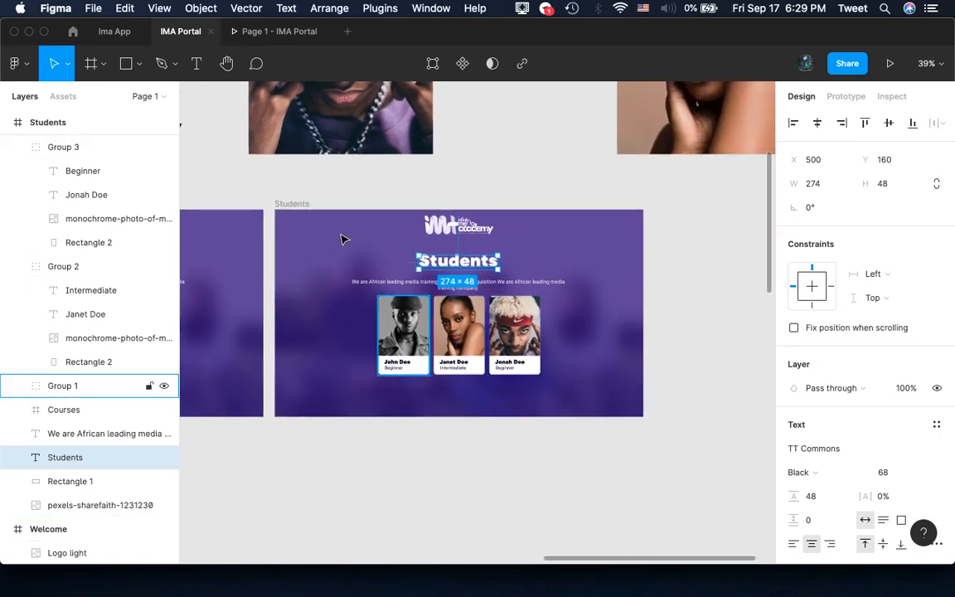
{"action": "left_click", "coordinate": [294, 205]}
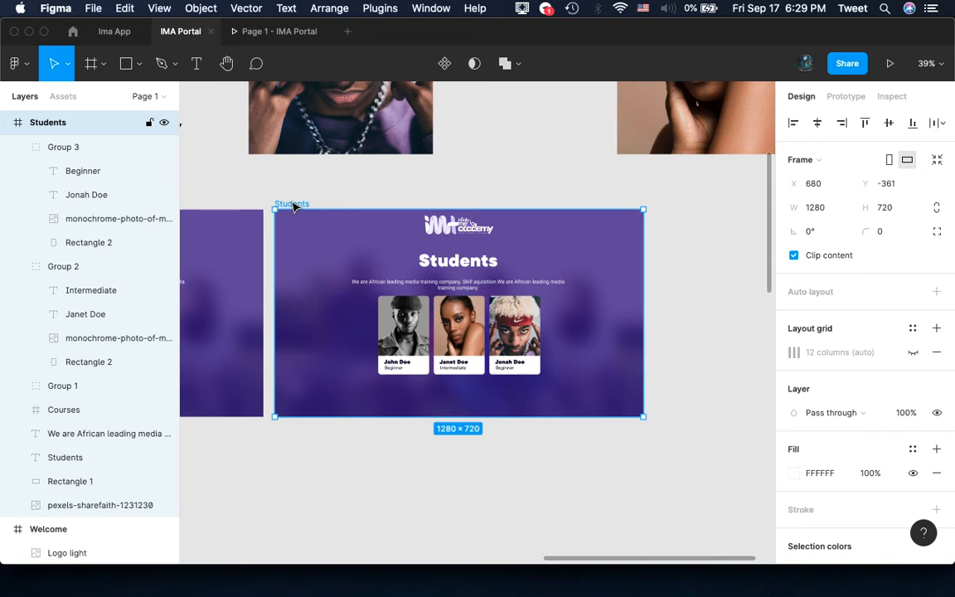
{"action": "left_click", "coordinate": [124, 8]}
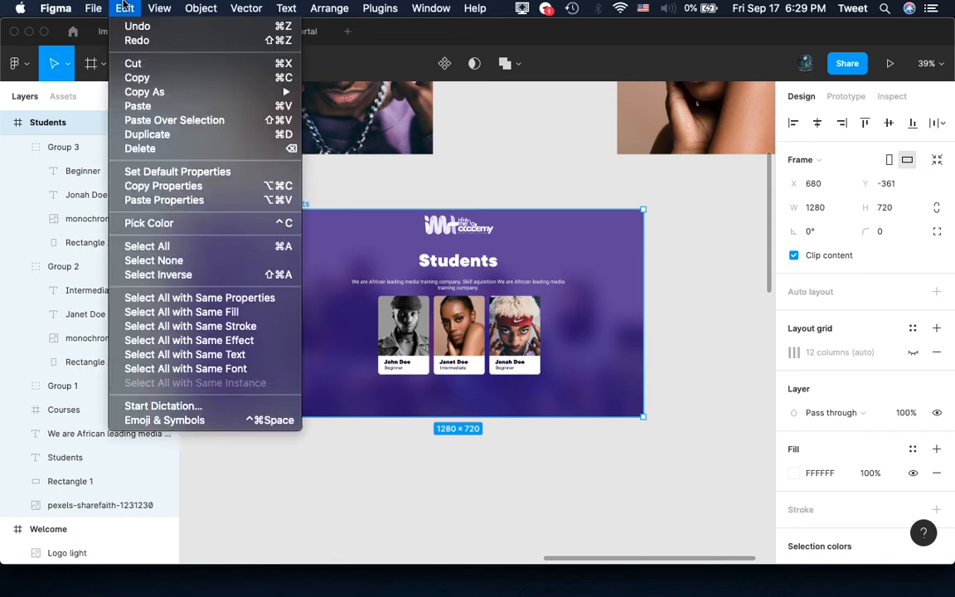
{"action": "left_click", "coordinate": [170, 134]}
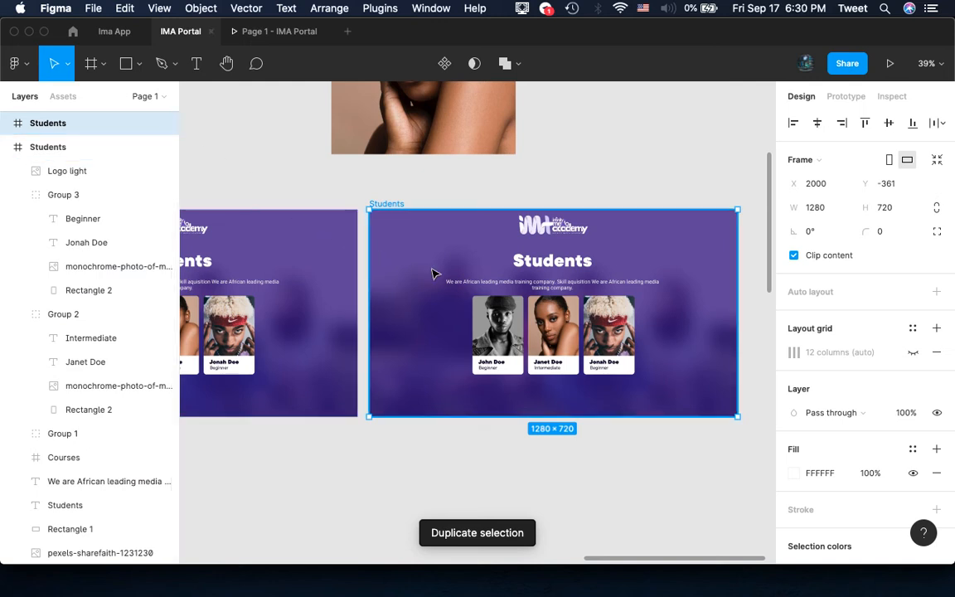
Draw a full-height rectangle about 377 × 720 px along the right edge of the duplicated Students frame
{"action": "scroll", "coordinate": [432, 273], "scroll_direction": "up", "scroll_amount": 5}
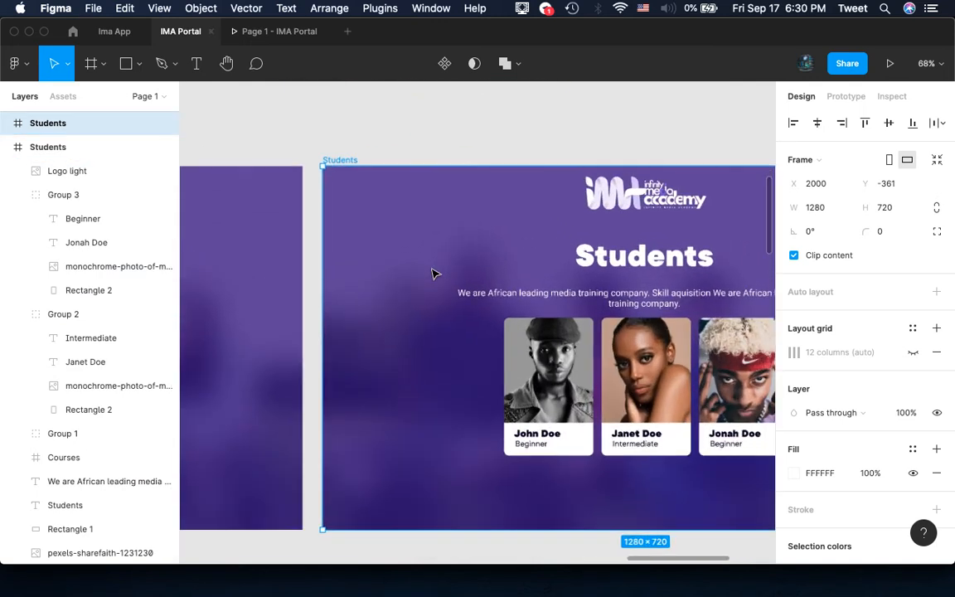
{"action": "scroll", "coordinate": [432, 274], "scroll_direction": "right", "scroll_amount": 5}
{"action": "scroll", "coordinate": [435, 272], "scroll_direction": "right", "scroll_amount": 4}
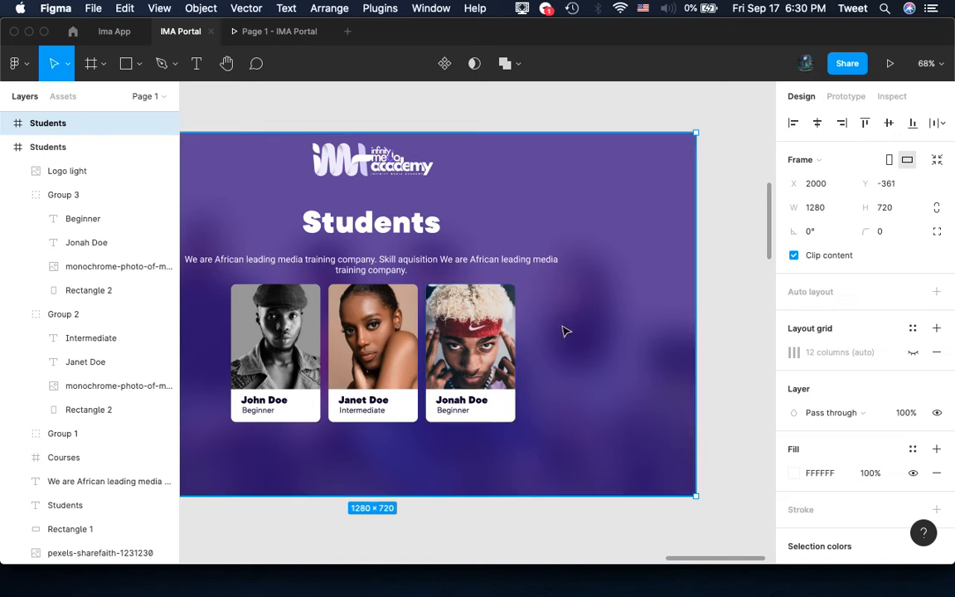
{"action": "left_click", "coordinate": [122, 70]}
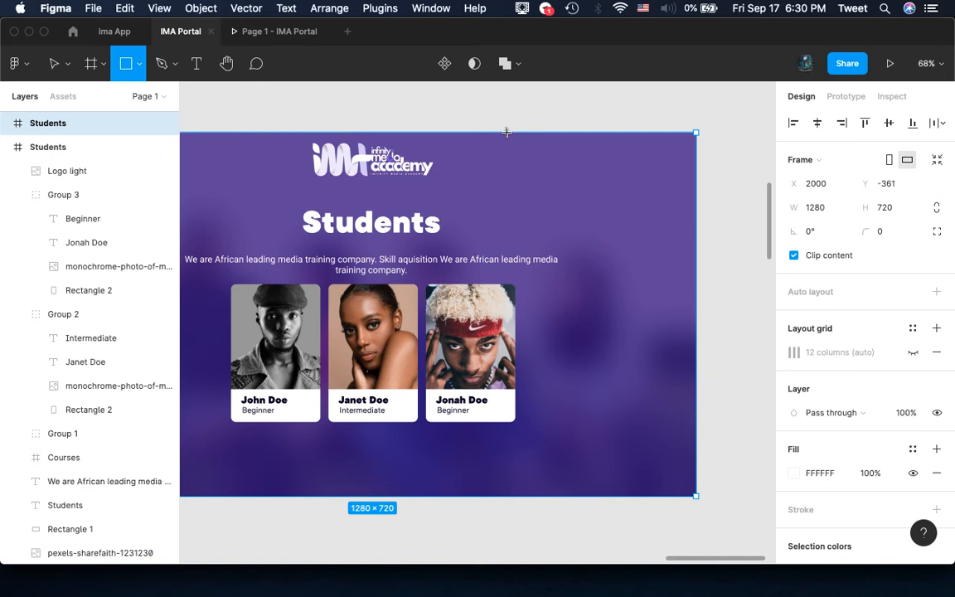
{"action": "left_click_drag", "start_coordinate": [504, 132], "coordinate": [695, 497]}
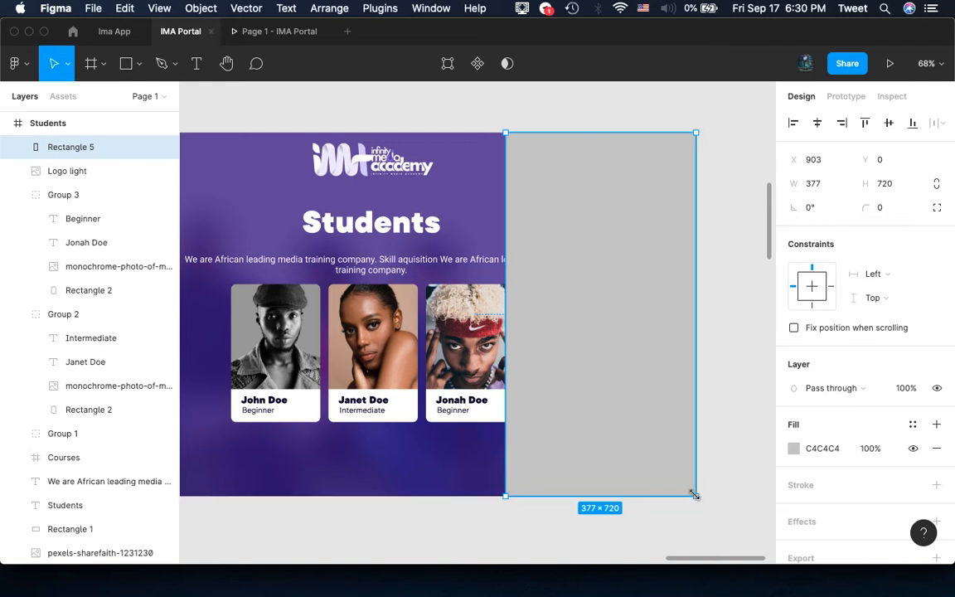
Show the 12-column layout grid on the duplicated Students frame
{"action": "scroll", "coordinate": [518, 346], "scroll_direction": "left", "scroll_amount": 5}
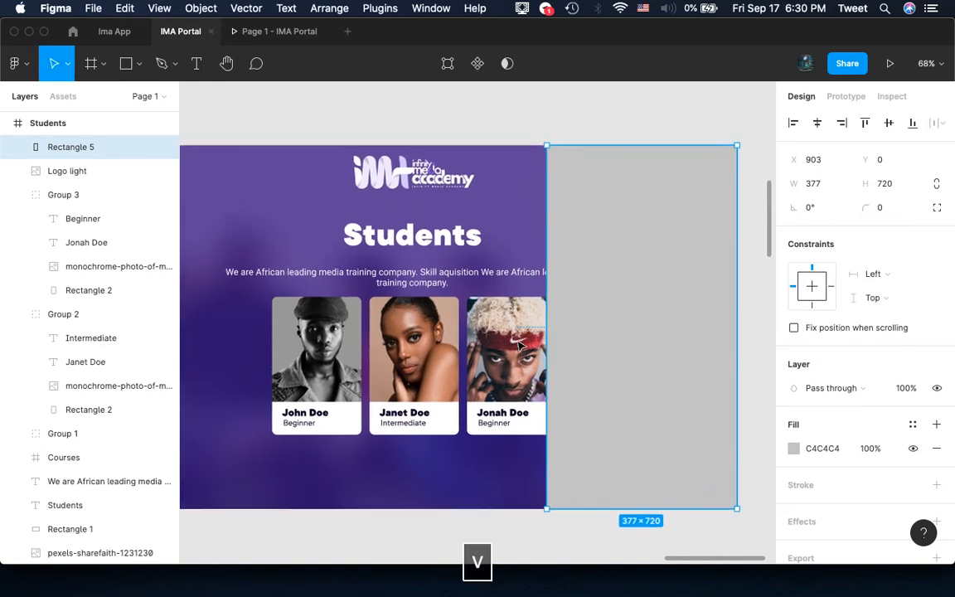
{"action": "scroll", "coordinate": [518, 345], "scroll_direction": "left", "scroll_amount": 4}
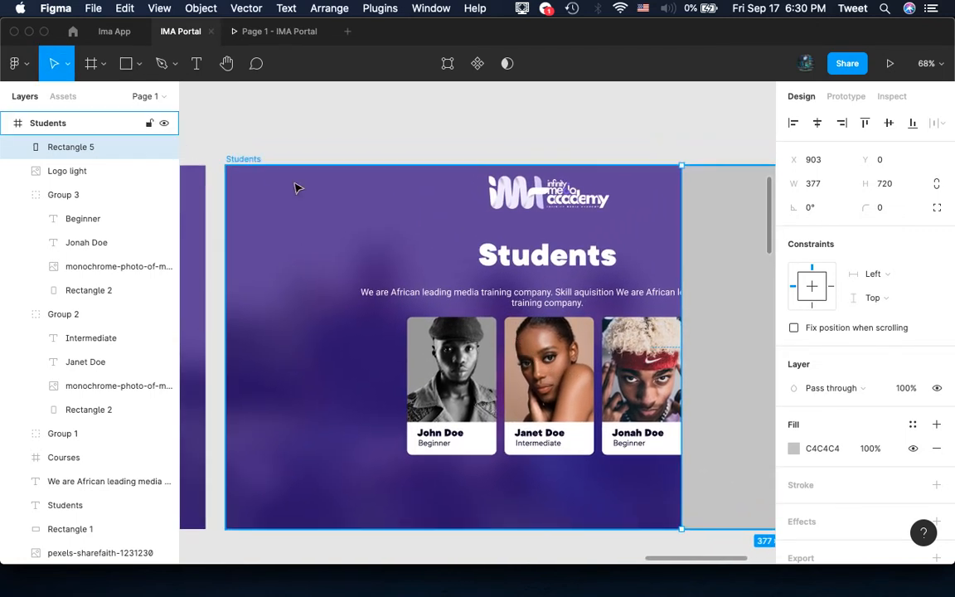
{"action": "left_click", "coordinate": [240, 158]}
{"action": "scroll", "coordinate": [452, 265], "scroll_direction": "right", "scroll_amount": 10}
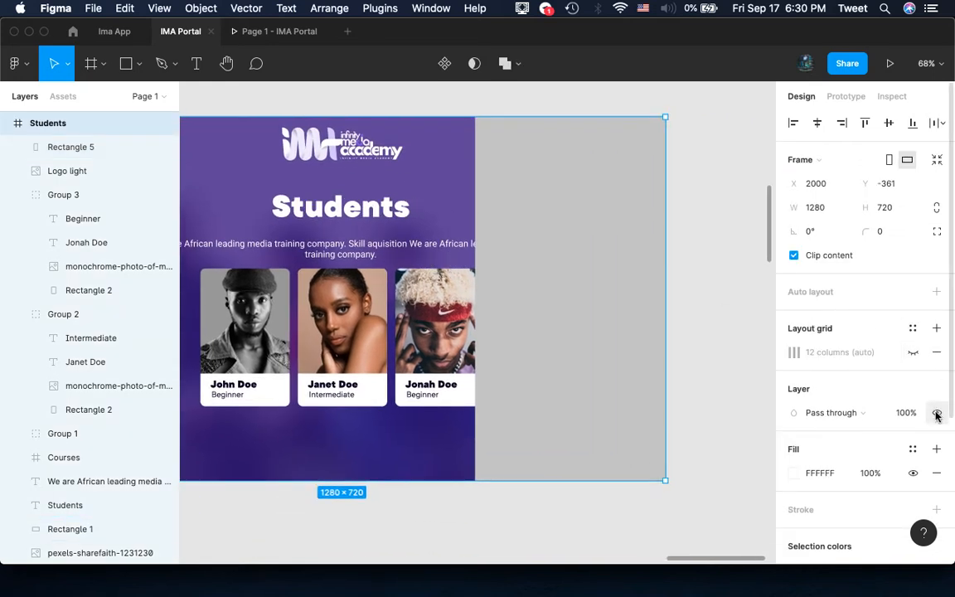
{"action": "left_click", "coordinate": [913, 352]}
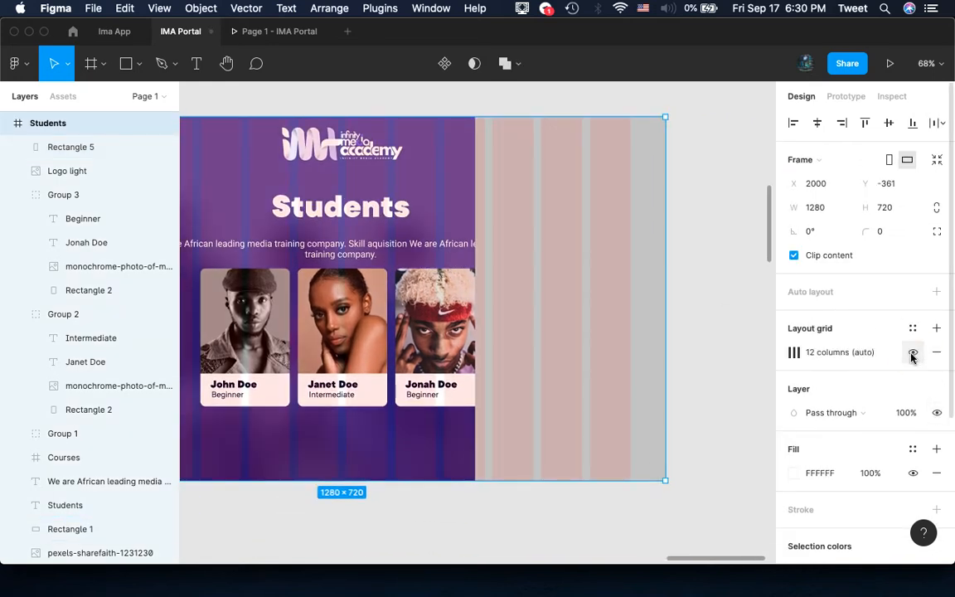
Extend the grey rectangle's left edge to a grid column, making it about 439 px wide
{"action": "scroll", "coordinate": [555, 353], "scroll_direction": "left", "scroll_amount": 3}
{"action": "scroll", "coordinate": [555, 353], "scroll_direction": "up", "scroll_amount": 2}
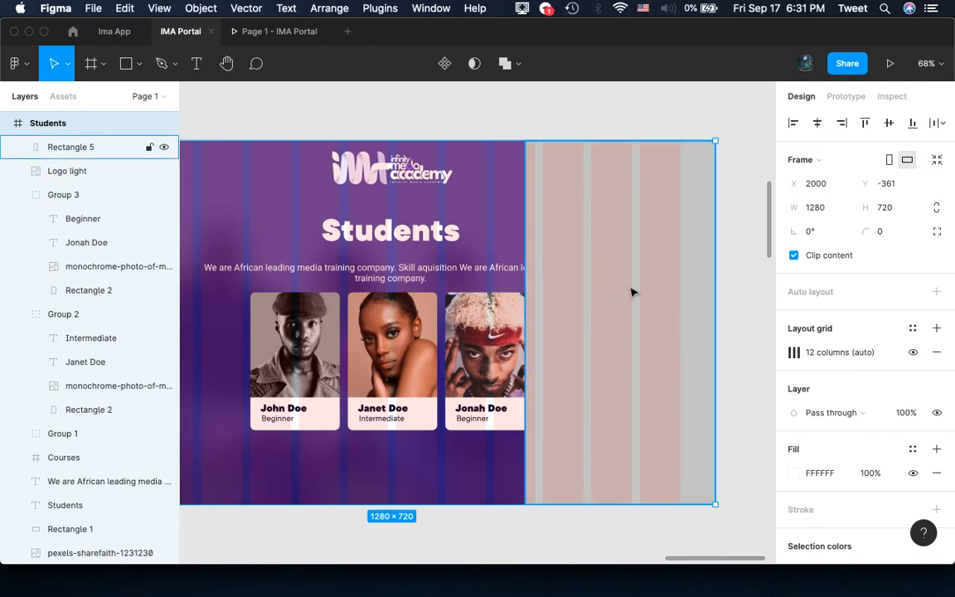
{"action": "left_click", "coordinate": [571, 274]}
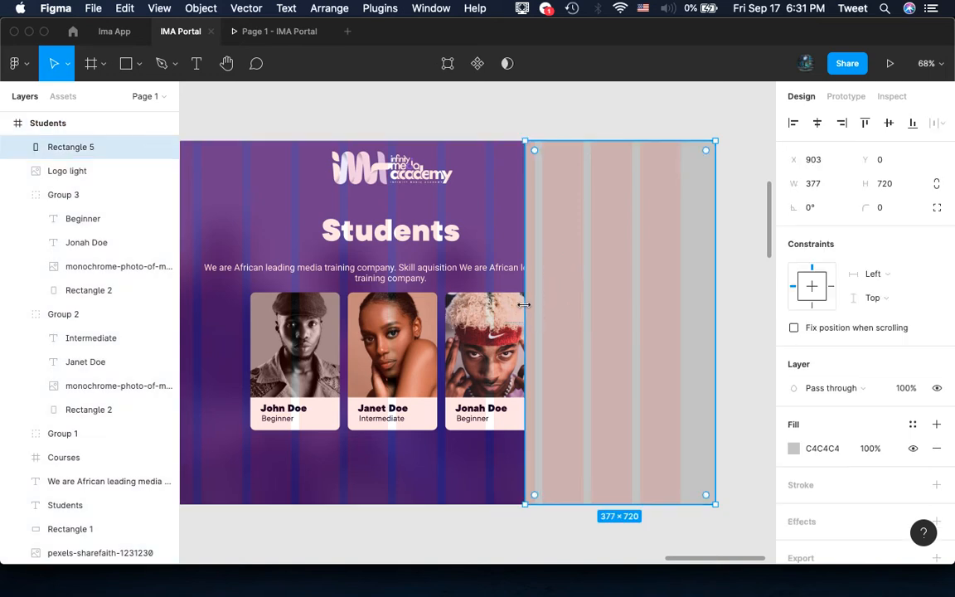
{"action": "left_click_drag", "start_coordinate": [523, 305], "coordinate": [493, 301]}
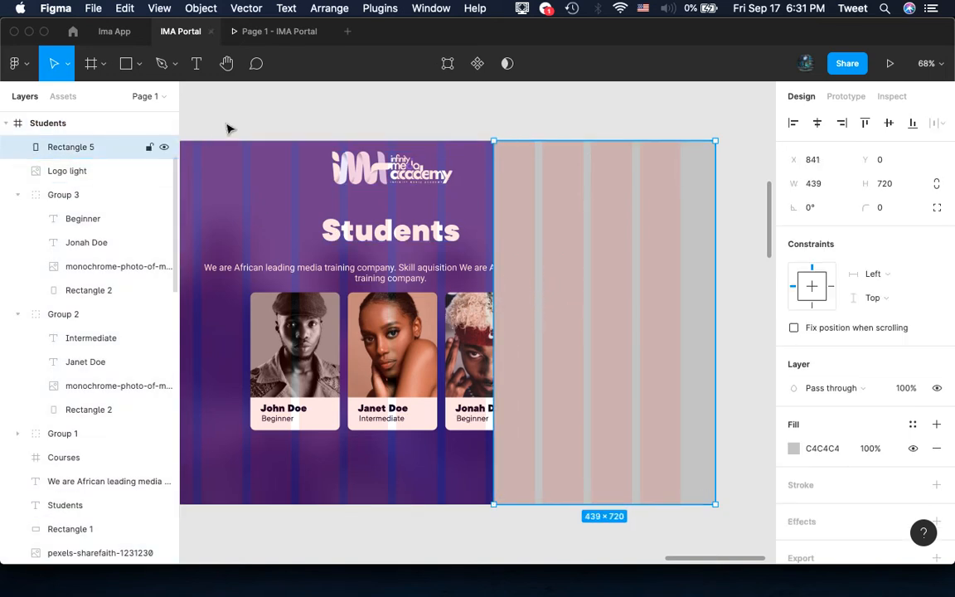
Hide the 12-column layout grid on the duplicated Students frame
{"action": "scroll", "coordinate": [228, 126], "scroll_direction": "left", "scroll_amount": 5}
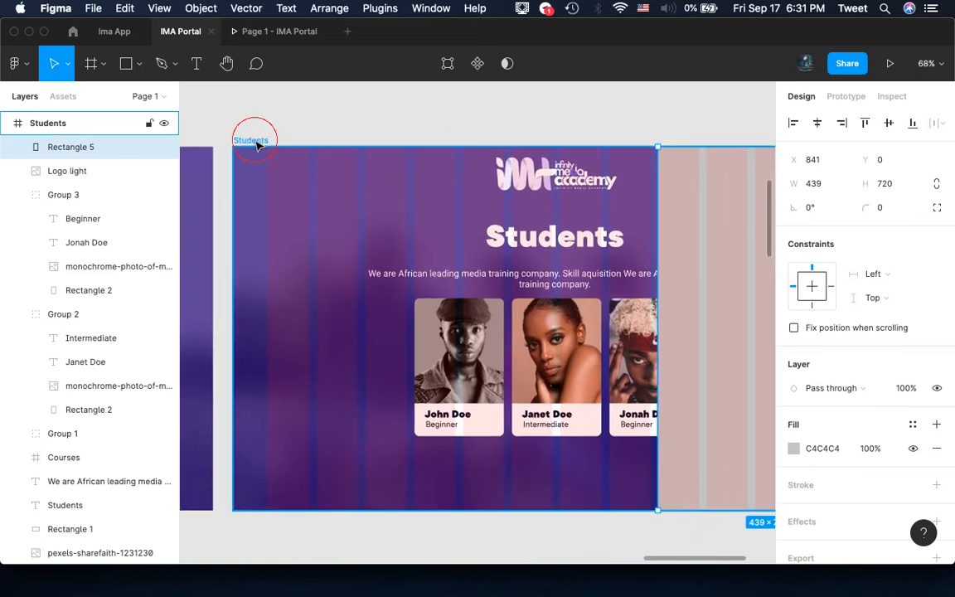
{"action": "left_click", "coordinate": [257, 145]}
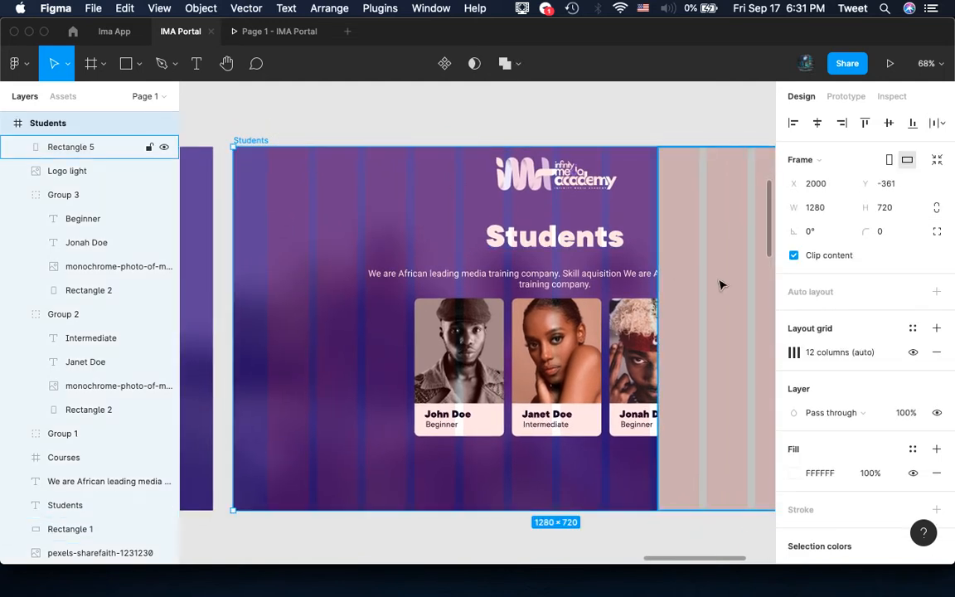
{"action": "left_click", "coordinate": [912, 352]}
Change the grey side panel rectangle's fill to white (FFFFFF) from the document colors
{"action": "scroll", "coordinate": [630, 348], "scroll_direction": "right", "scroll_amount": 5}
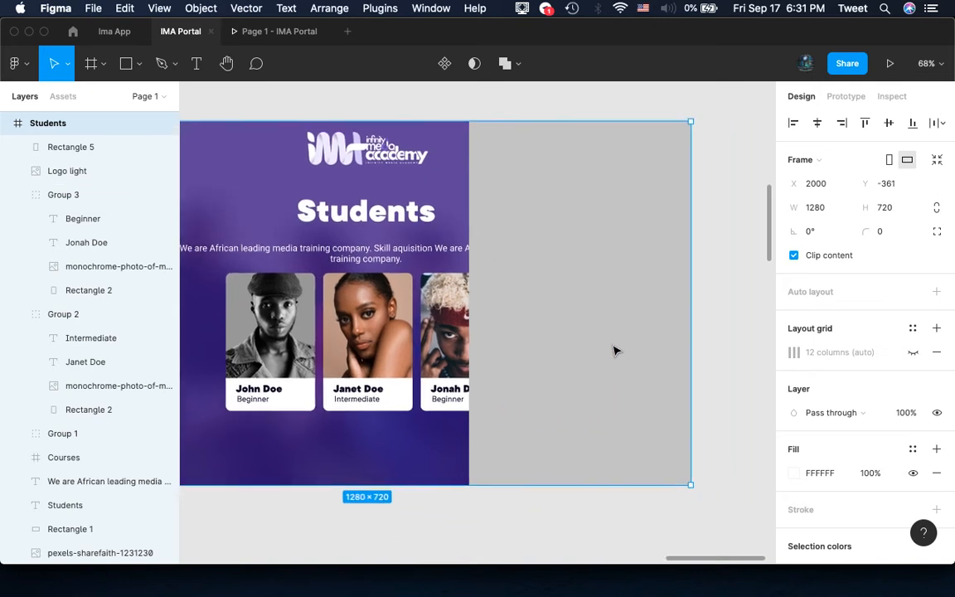
{"action": "left_click", "coordinate": [532, 210]}
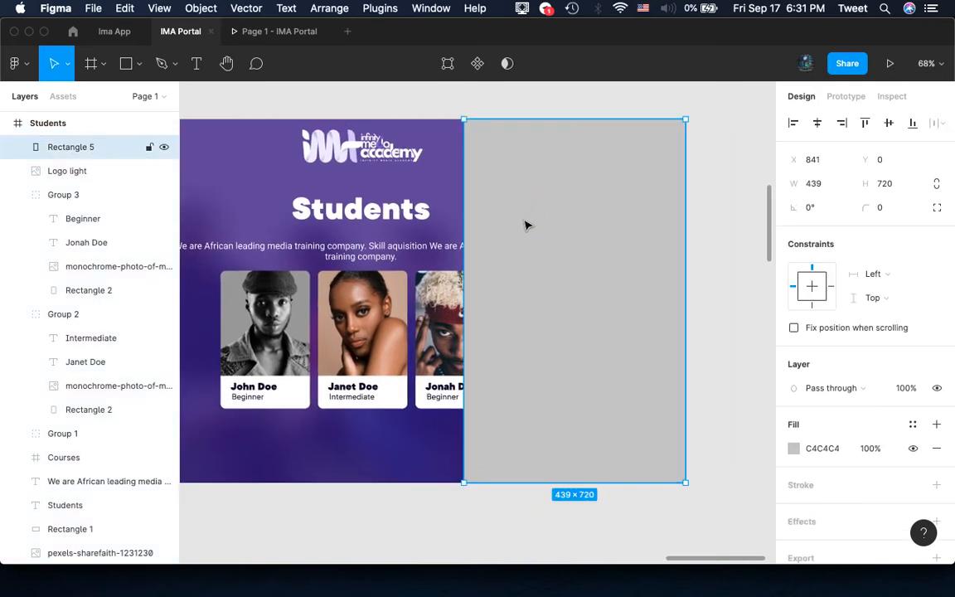
{"action": "left_click", "coordinate": [792, 448]}
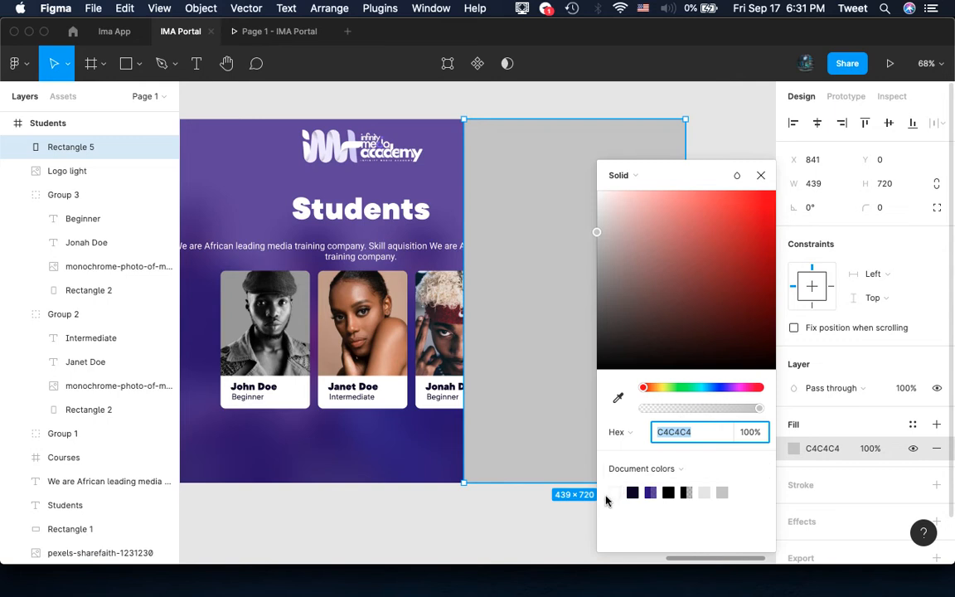
{"action": "left_click", "coordinate": [614, 493]}
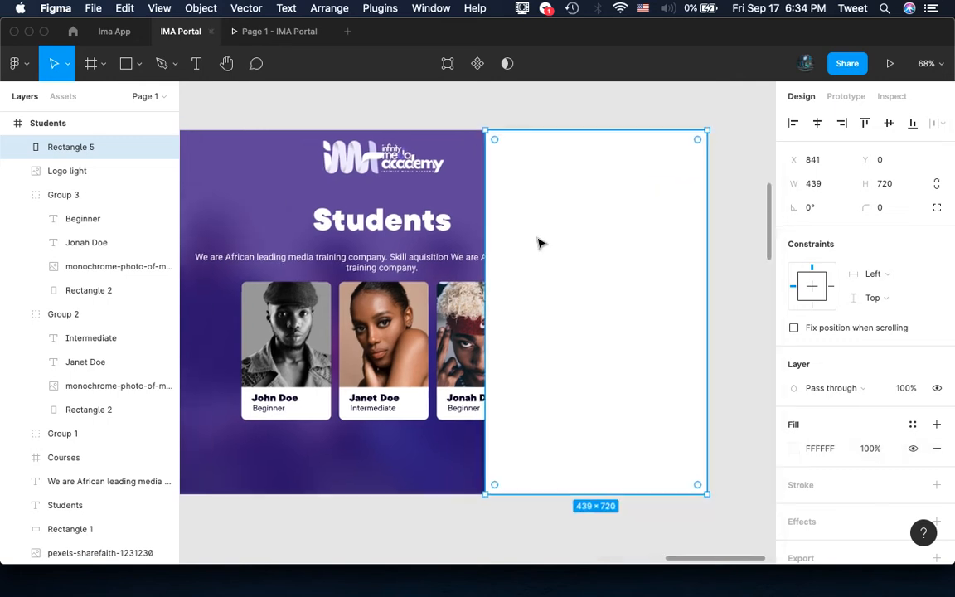
Add a drop shadow to the white side panel with an X offset of -40
{"action": "scroll", "coordinate": [538, 239], "scroll_direction": "up", "scroll_amount": 1}
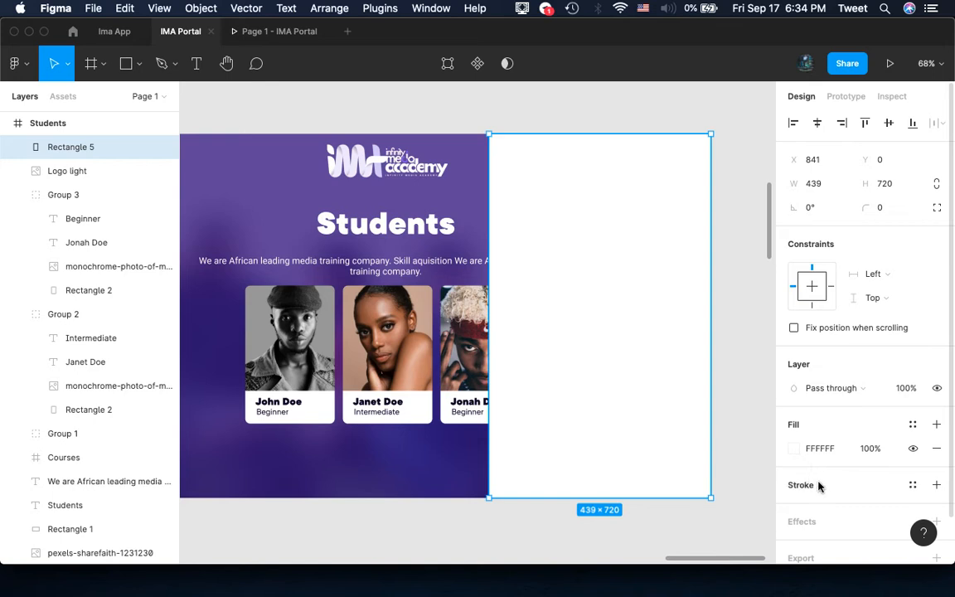
{"action": "scroll", "coordinate": [818, 487], "scroll_direction": "down", "scroll_amount": 2}
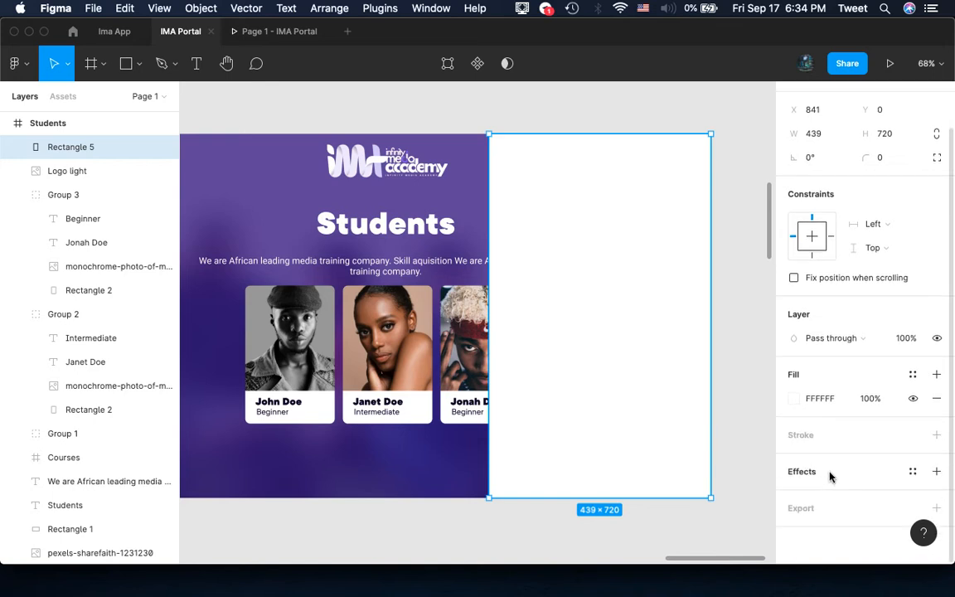
{"action": "left_click", "coordinate": [807, 472]}
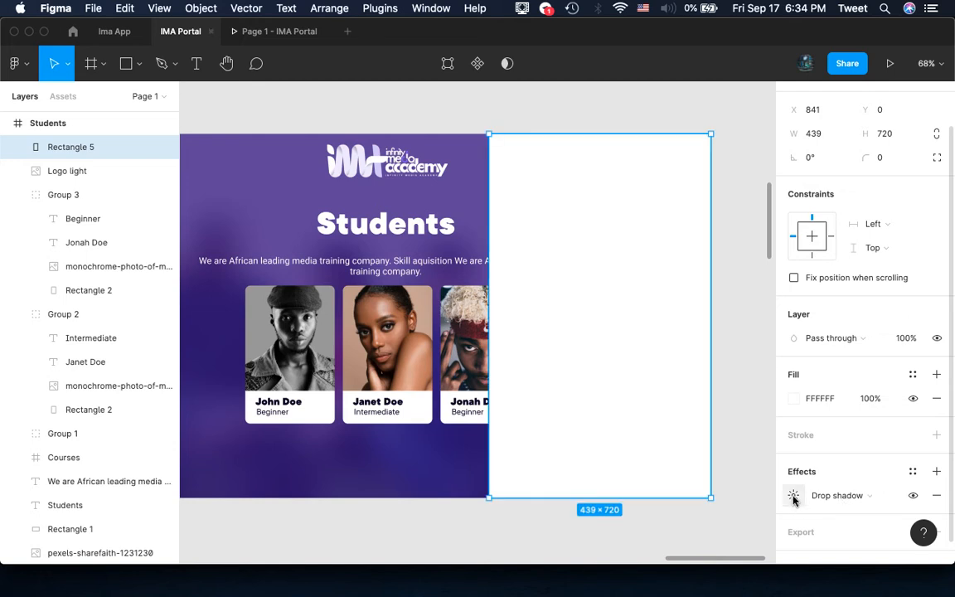
{"action": "left_click", "coordinate": [792, 497]}
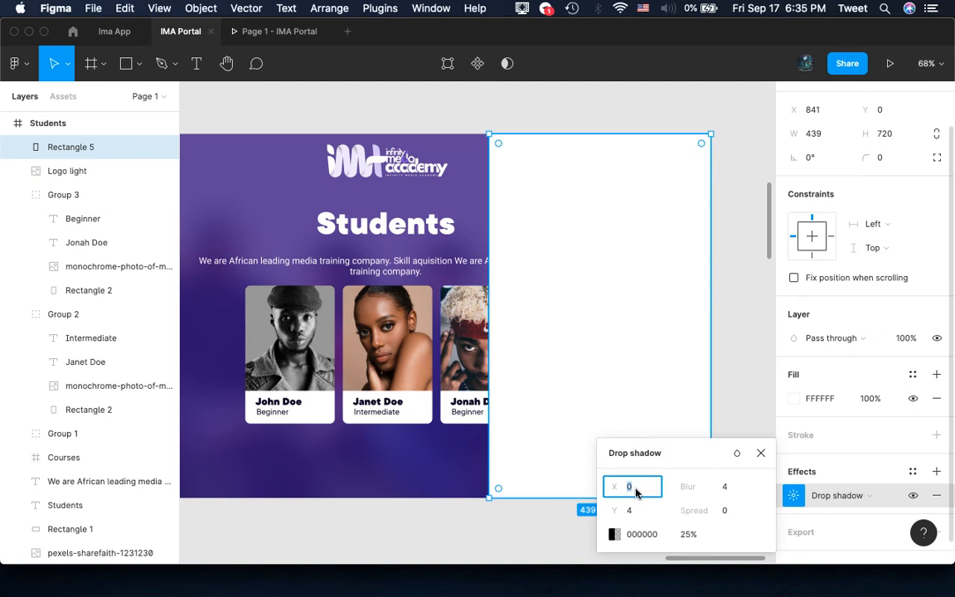
{"action": "type", "text": "-4"}
{"action": "key", "text": "Return"}
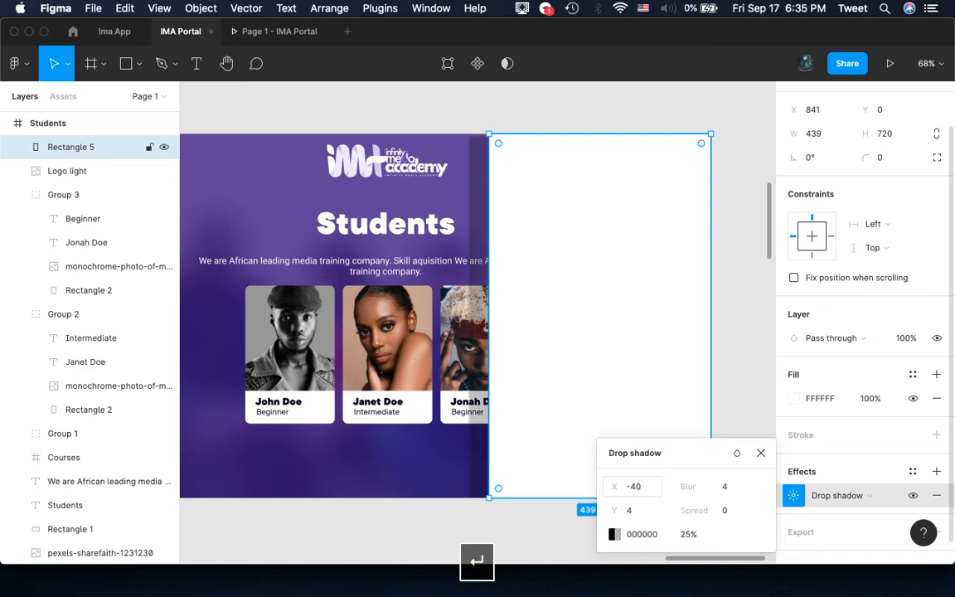
Set the side panel's drop shadow blur to 60 and its Y offset to 0
{"action": "left_click", "coordinate": [728, 490]}
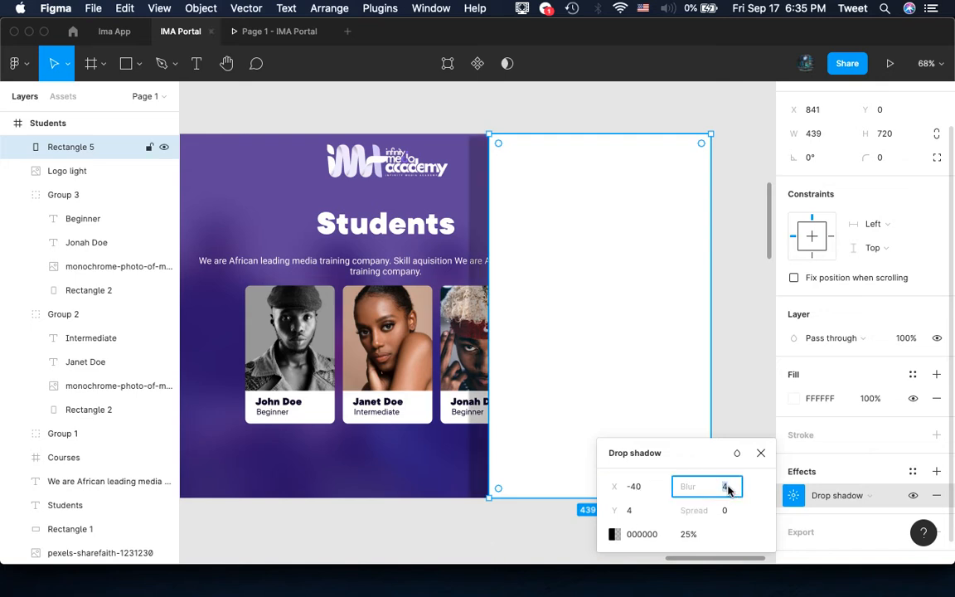
{"action": "type", "text": "60"}
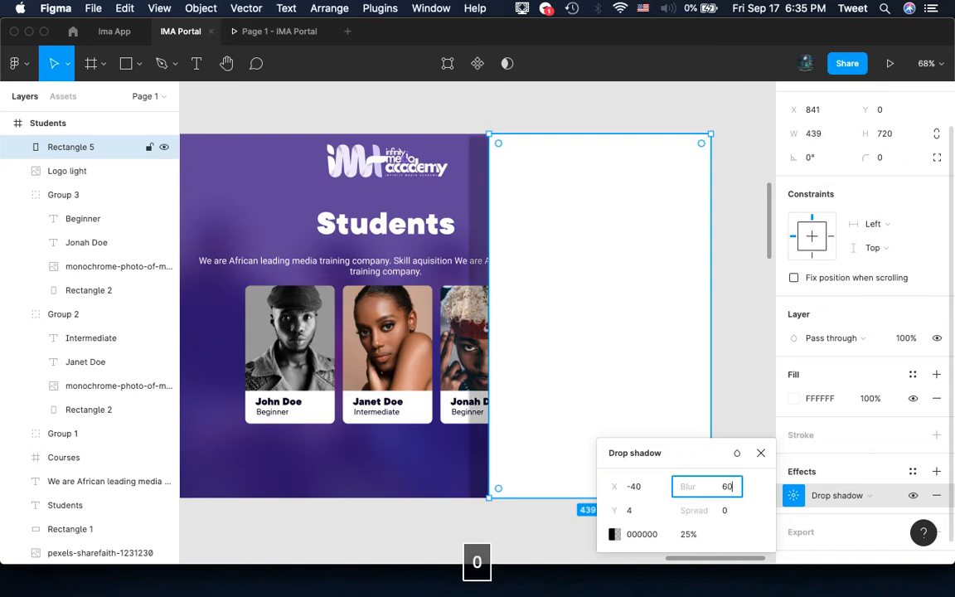
{"action": "key", "text": "Return"}
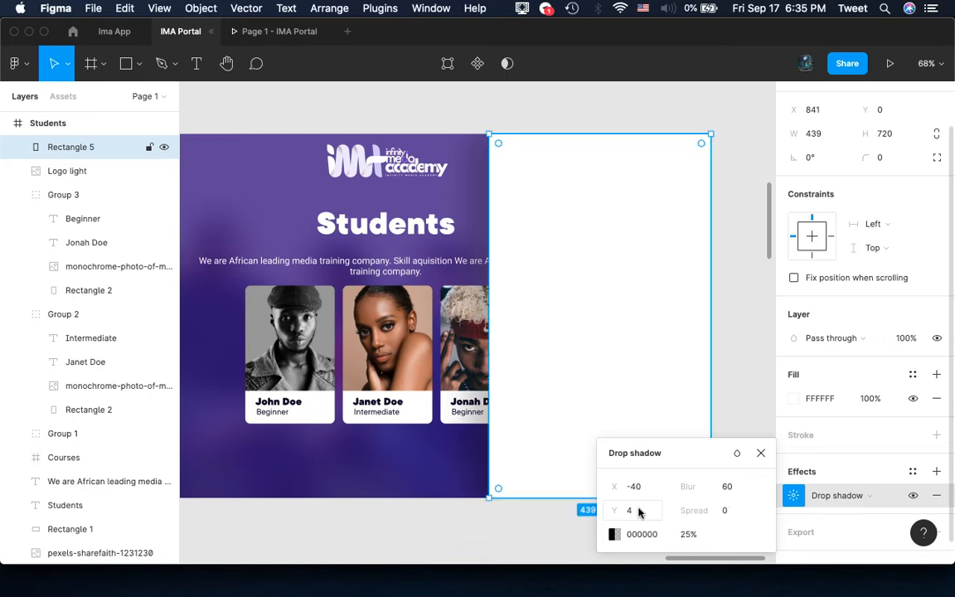
{"action": "left_click", "coordinate": [633, 511]}
{"action": "type", "text": "0"}
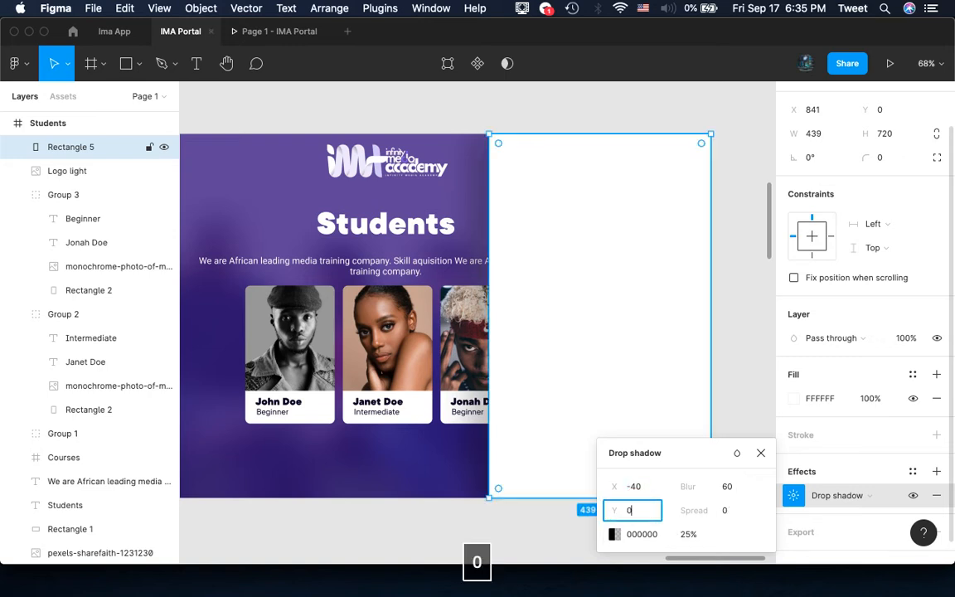
{"action": "key", "text": "Return"}
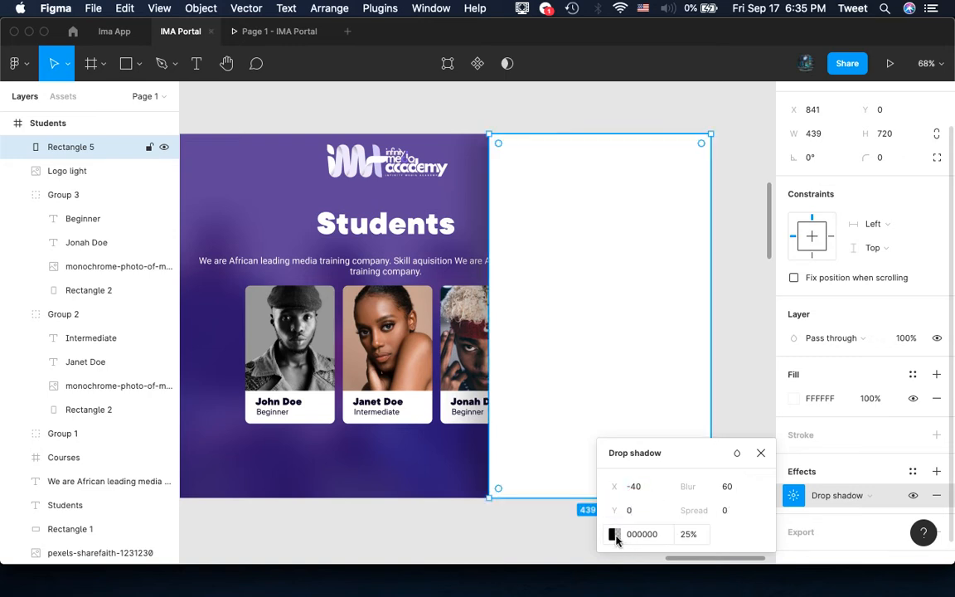
Set the opacity of the side panel's black drop shadow color to 55%
{"action": "left_click", "coordinate": [614, 534]}
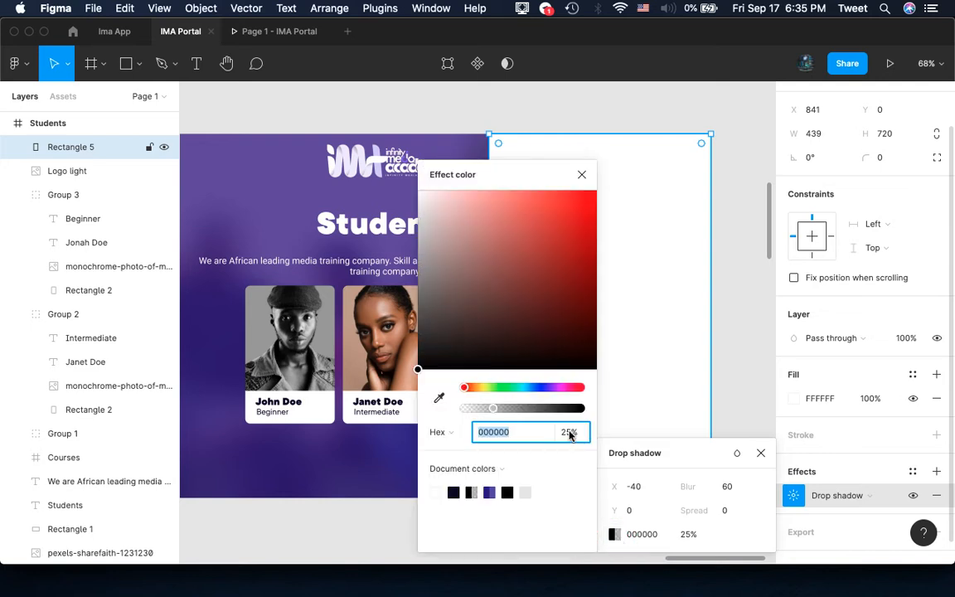
{"action": "left_click", "coordinate": [570, 433]}
{"action": "type", "text": "55"}
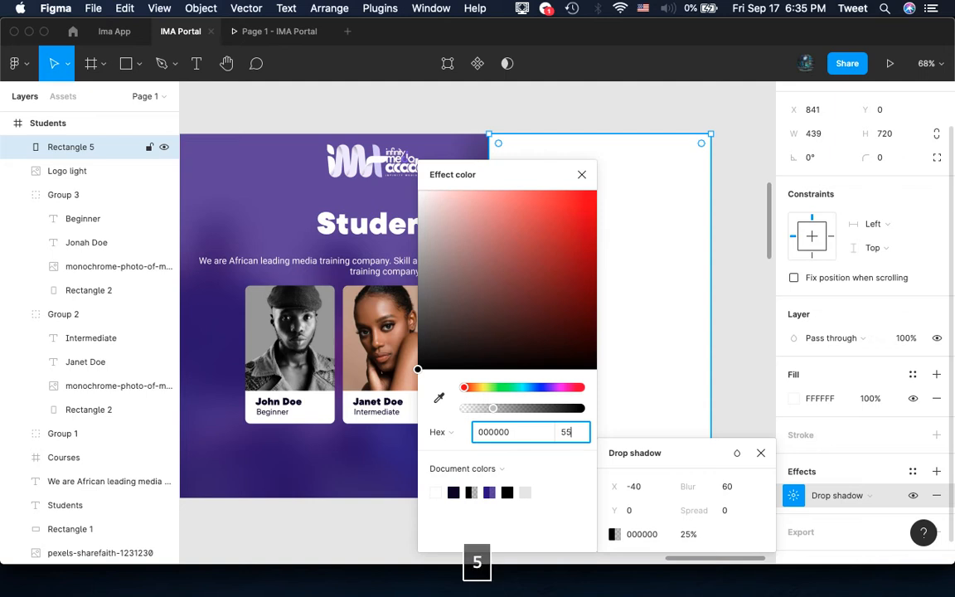
{"action": "key", "text": "Return"}
{"action": "left_click", "coordinate": [725, 335]}
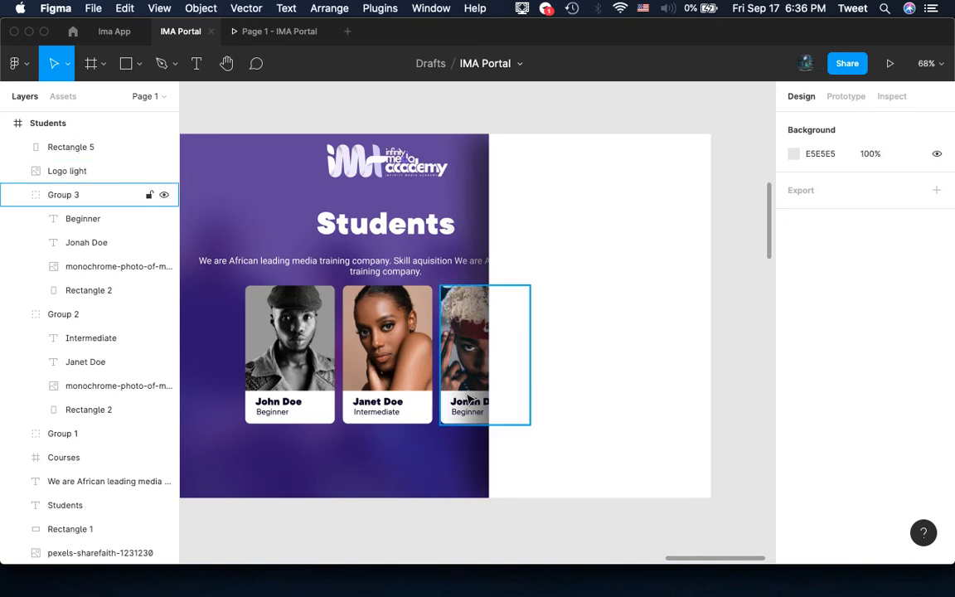
Copy the third student card's photo onto the white side panel and enlarge it to the panel's full width, 439 × 508 px
{"action": "left_click", "coordinate": [470, 349], "text": "super"}
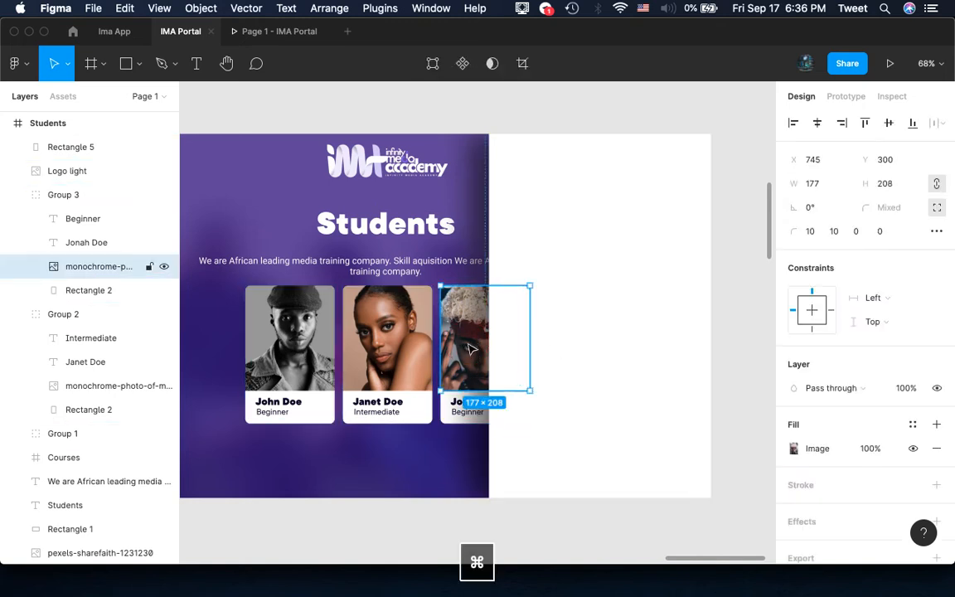
{"action": "key", "text": "super+c"}
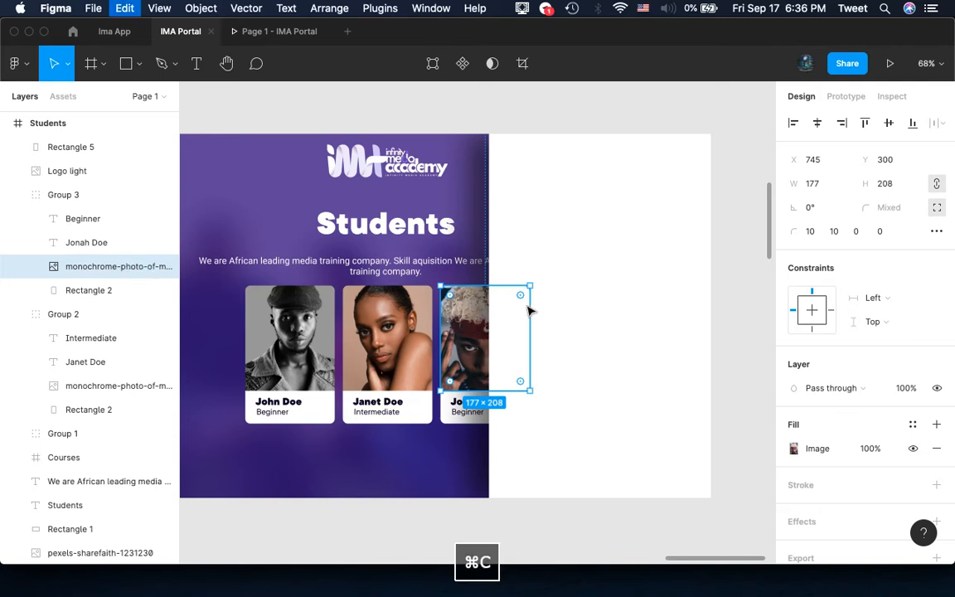
{"action": "left_click", "coordinate": [592, 244]}
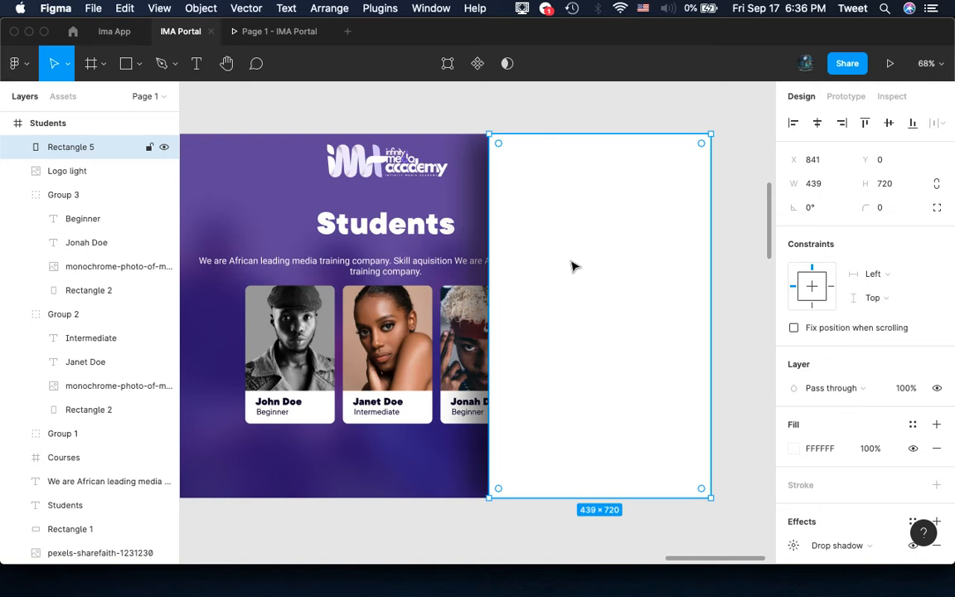
{"action": "key", "text": "super+v"}
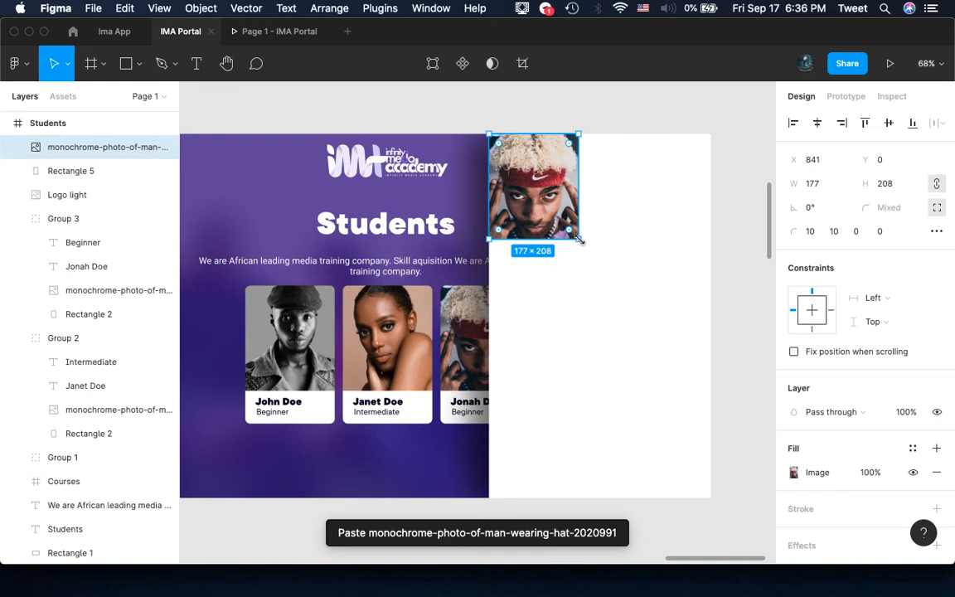
{"action": "left_click_drag", "start_coordinate": [578, 237], "coordinate": [709, 393]}
Copy the student name text from the third card onto the side panel and bring it in front of the large photo
{"action": "scroll", "coordinate": [709, 393], "scroll_direction": "right", "scroll_amount": 2}
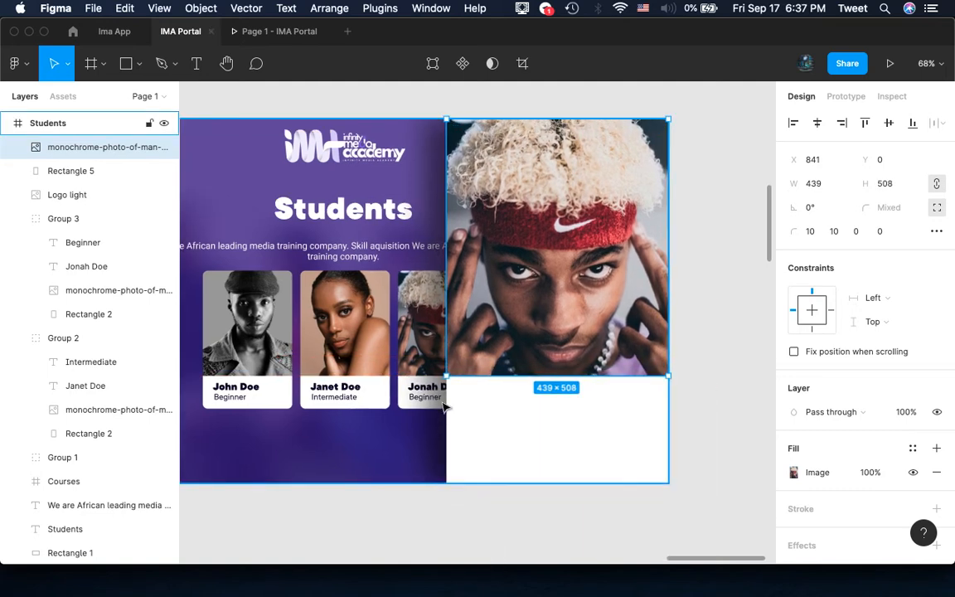
{"action": "left_click", "coordinate": [424, 383], "text": "super"}
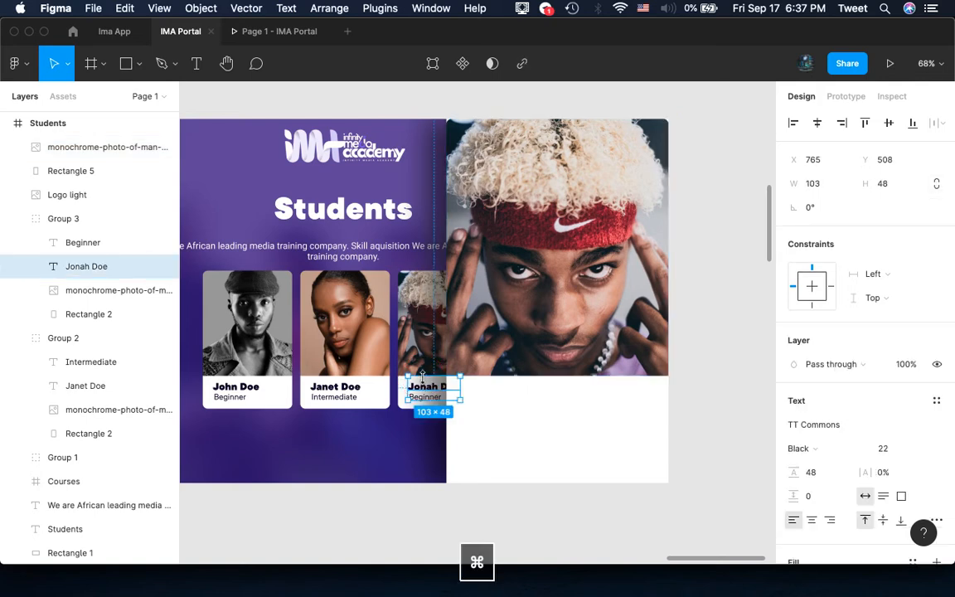
{"action": "key", "text": "super+c"}
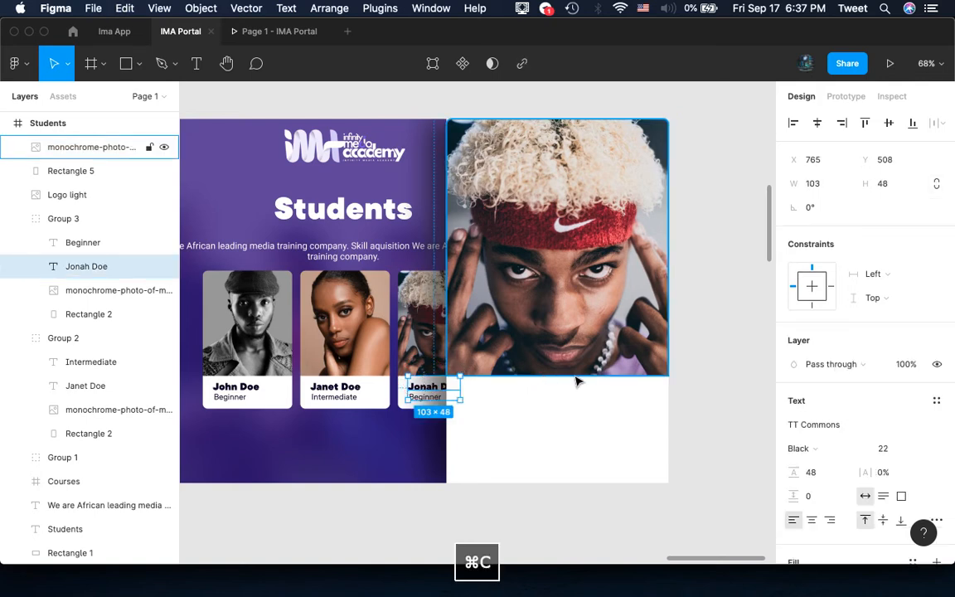
{"action": "left_click", "coordinate": [593, 407]}
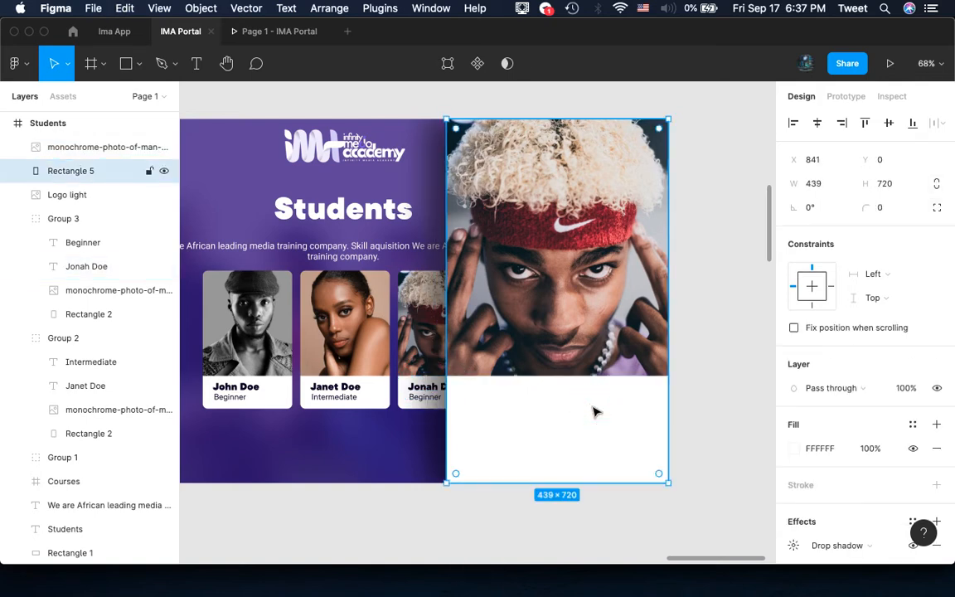
{"action": "key", "text": "super+v"}
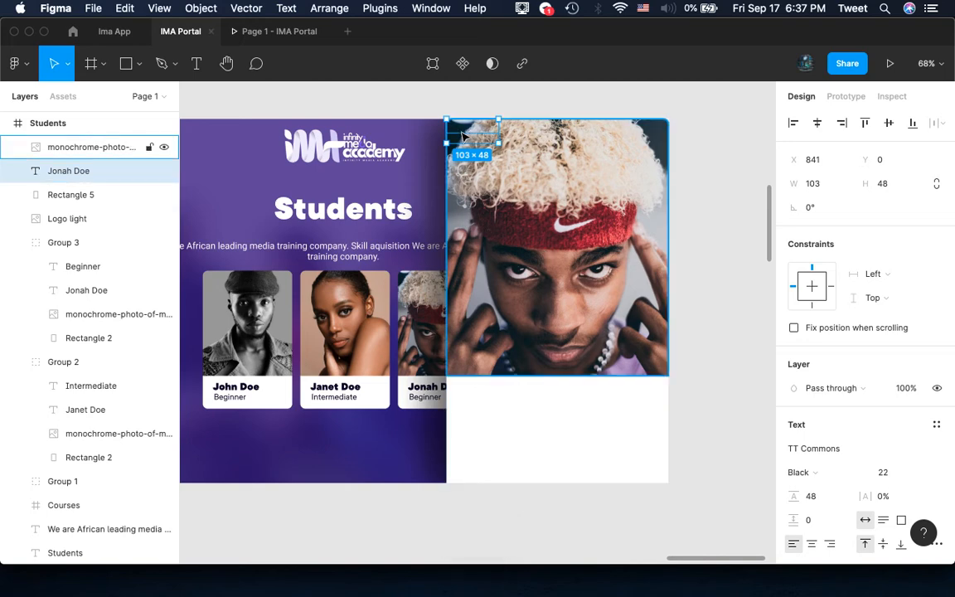
{"action": "key", "text": "super+bracketright"}
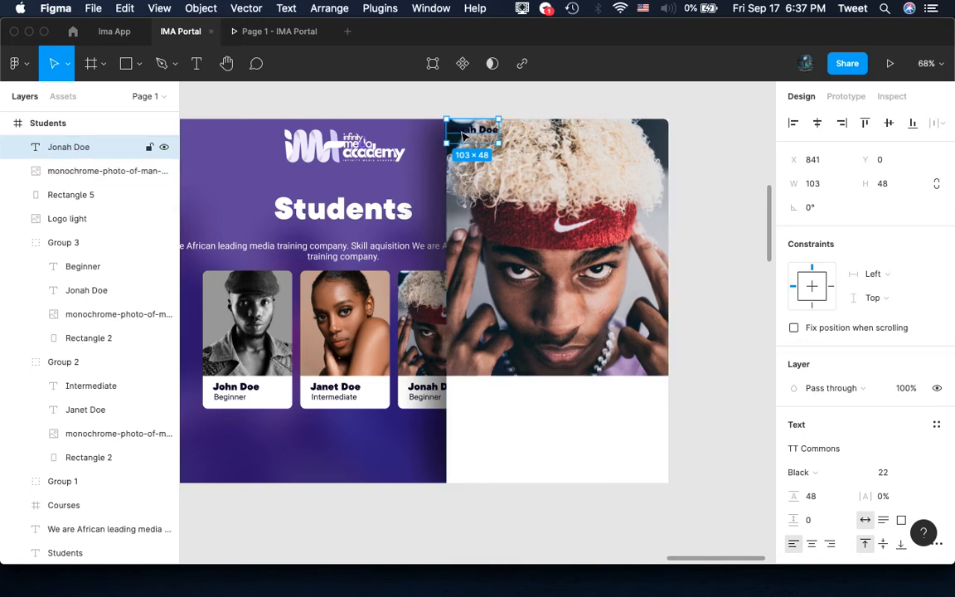
Move the copied student name straight down to the lower edge of the large photo, at Y 508
{"action": "key", "text": "shift+Down"}
{"action": "key", "text": "shift+Down"}
{"action": "key", "text": "shift+Down"}
{"action": "key", "text": "shift+Down"}
{"action": "key", "text": "shift+Down"}
{"action": "key", "text": "shift+Down"}
{"action": "key", "text": "shift+Down"}
{"action": "key", "text": "shift+Down"}
{"action": "key", "text": "shift+Down"}
{"action": "key", "text": "shift+Down"}
{"action": "key", "text": "shift+Down"}
{"action": "key", "text": "shift+Down"}
{"action": "key", "text": "shift+Down"}
{"action": "key", "text": "shift+Down"}
{"action": "key", "text": "shift+Down"}
{"action": "key", "text": "shift+Down"}
{"action": "key", "text": "shift+Down"}
{"action": "key", "text": "shift+Down"}
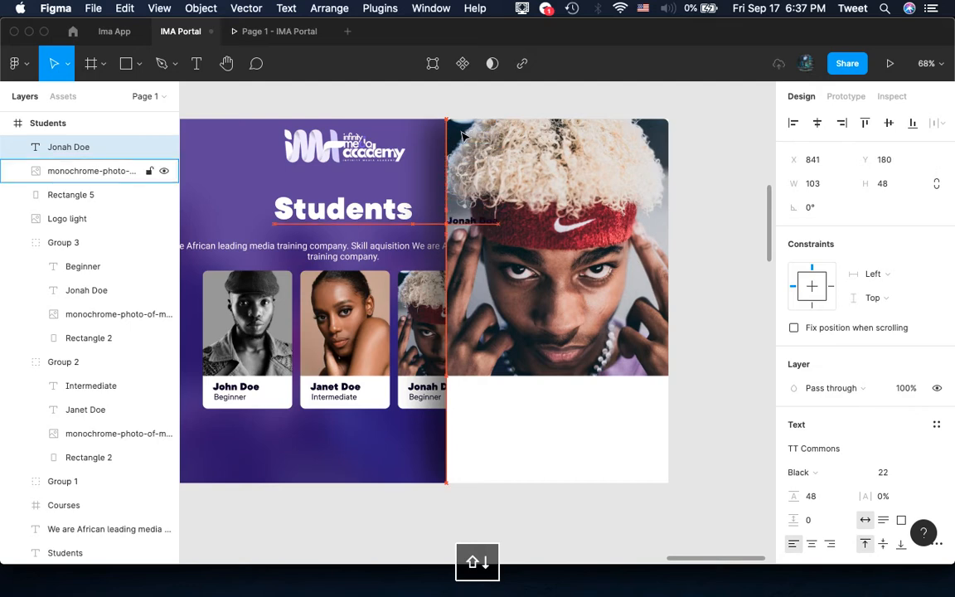
{"action": "key", "text": "shift+Down"}
{"action": "key", "text": "shift+Down"}
{"action": "key", "text": "shift+Down"}
{"action": "key", "text": "shift+Down"}
{"action": "key", "text": "shift+Down"}
{"action": "key", "text": "shift+Down"}
{"action": "key", "text": "shift+Down"}
{"action": "key", "text": "shift+Down"}
{"action": "key", "text": "shift+Down"}
{"action": "key", "text": "shift+Down"}
{"action": "key", "text": "shift+Down"}
{"action": "key", "text": "shift+Down"}
{"action": "key", "text": "shift+Down"}
{"action": "key", "text": "shift+Down"}
{"action": "key", "text": "shift+Down"}
{"action": "key", "text": "shift+Down"}
{"action": "key", "text": "shift+Down"}
{"action": "key", "text": "shift+Down"}
{"action": "key", "text": "shift+Down"}
{"action": "key", "text": "shift+Down"}
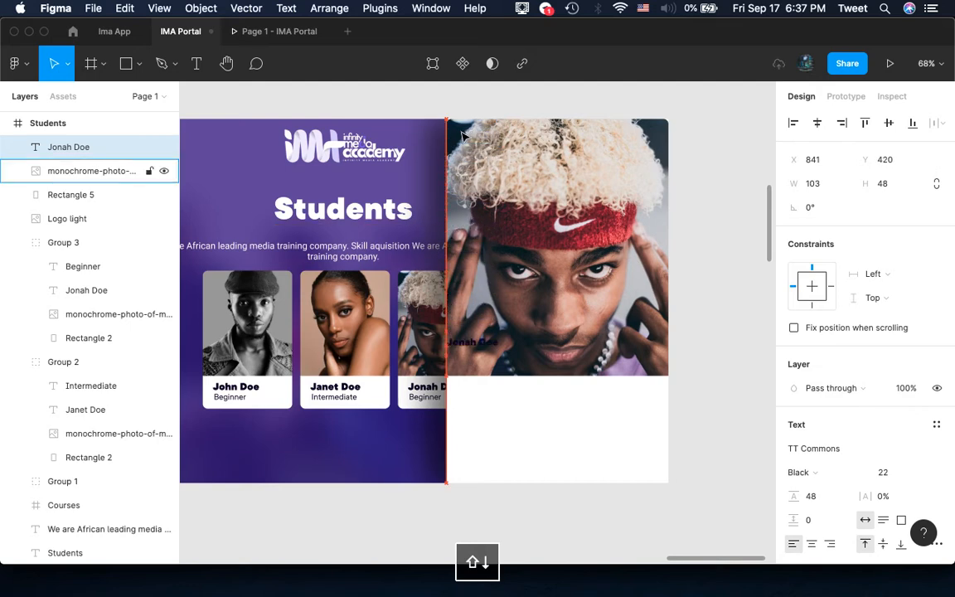
{"action": "key", "text": "shift+Down"}
{"action": "key", "text": "shift+Down"}
{"action": "key", "text": "shift+Down"}
{"action": "key", "text": "shift+Down"}
{"action": "key", "text": "shift+Down"}
{"action": "key", "text": "shift+Down"}
{"action": "key", "text": "shift+Down"}
{"action": "key", "text": "shift+Down"}
{"action": "key", "text": "shift+Down"}
{"action": "key", "text": "shift+Down"}
{"action": "key", "text": "shift+Down"}
{"action": "key", "text": "shift+Up"}
{"action": "key", "text": "shift+Up"}
{"action": "key", "text": "shift+Up"}
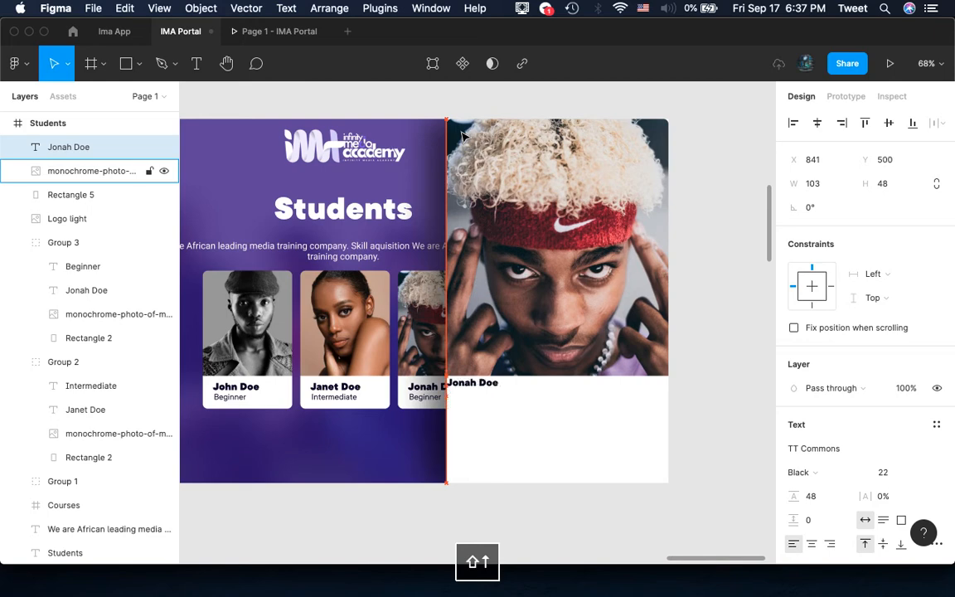
{"action": "key", "text": "Up"}
{"action": "key", "text": "Up"}
{"action": "key", "text": "Up"}
{"action": "key", "text": "Up"}
{"action": "key", "text": "Up"}
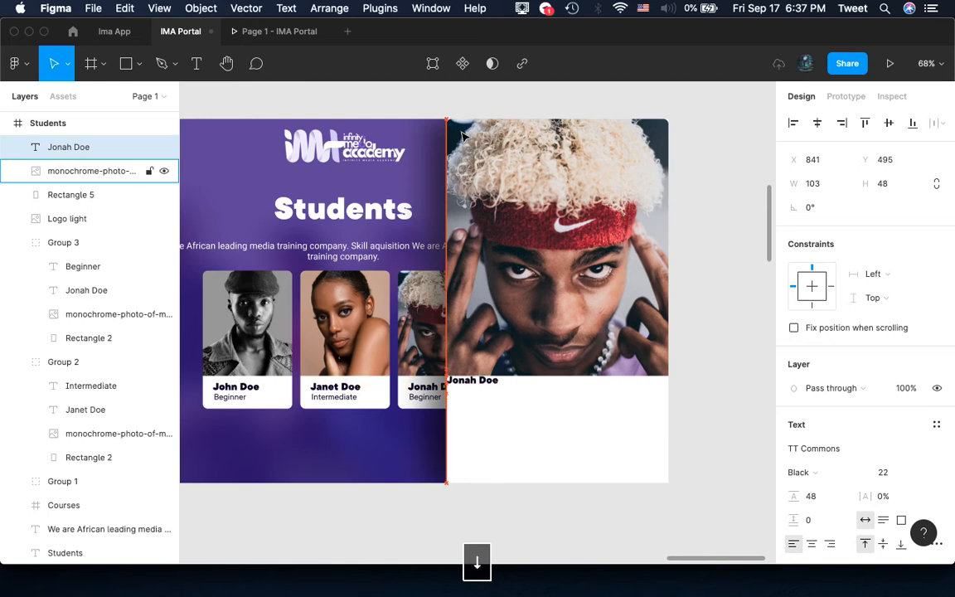
{"action": "key", "text": "Down"}
{"action": "key", "text": "Down"}
{"action": "key", "text": "Down"}
{"action": "key", "text": "Down"}
{"action": "key", "text": "Down"}
{"action": "key", "text": "Down"}
{"action": "key", "text": "Down"}
{"action": "key", "text": "Down"}
{"action": "key", "text": "Down"}
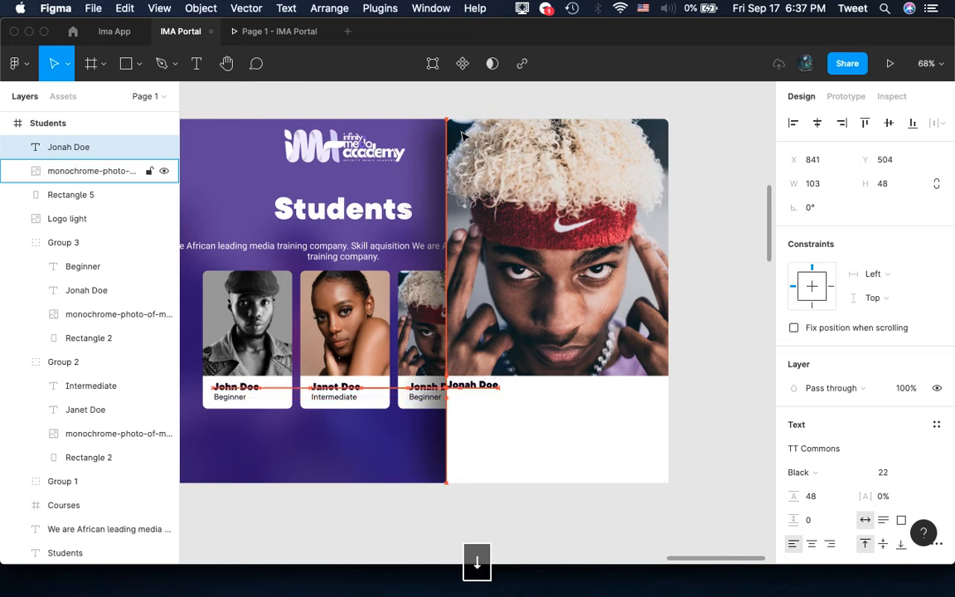
{"action": "key", "text": "Down"}
{"action": "key", "text": "Down"}
{"action": "key", "text": "Down"}
{"action": "key", "text": "Down"}
{"action": "key", "text": "Down"}
{"action": "key", "text": "Up"}
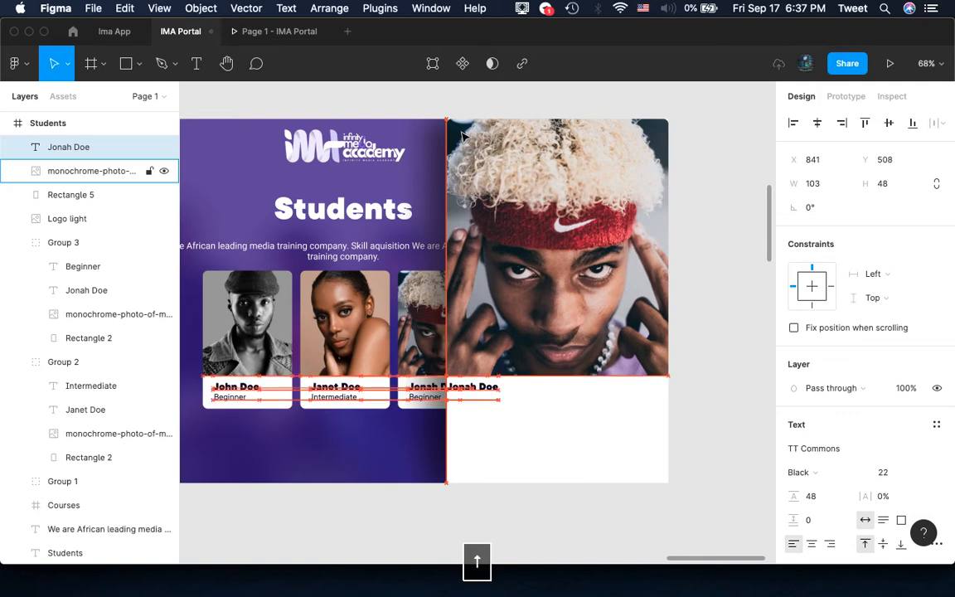
Offset the student name from the panel and photo edges by moving it to X 871, Y 528
{"action": "key", "text": "shift+Right"}
{"action": "key", "text": "shift+Right"}
{"action": "key", "text": "shift+Right"}
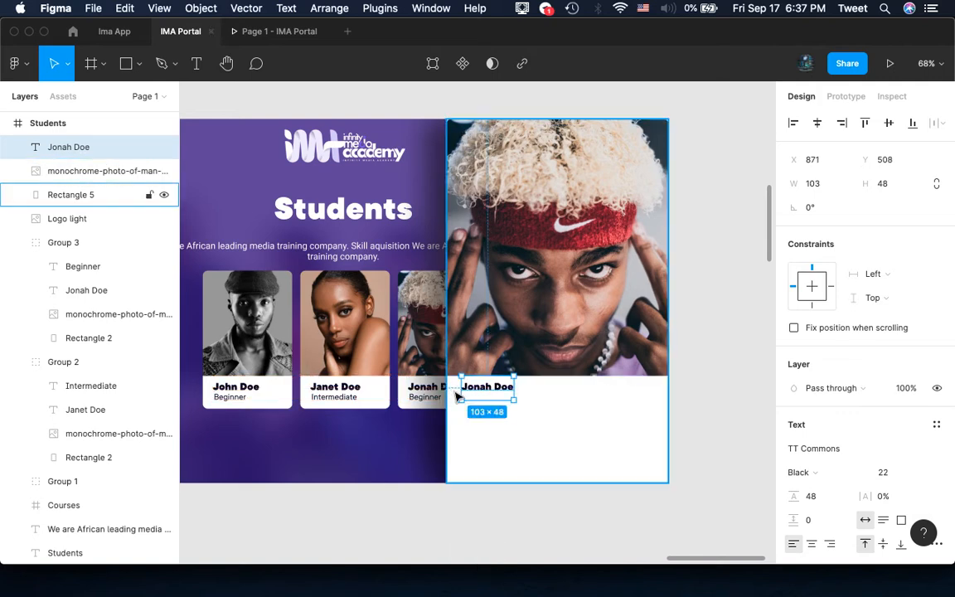
{"action": "key", "text": "shift+Down"}
{"action": "key", "text": "shift+Down"}
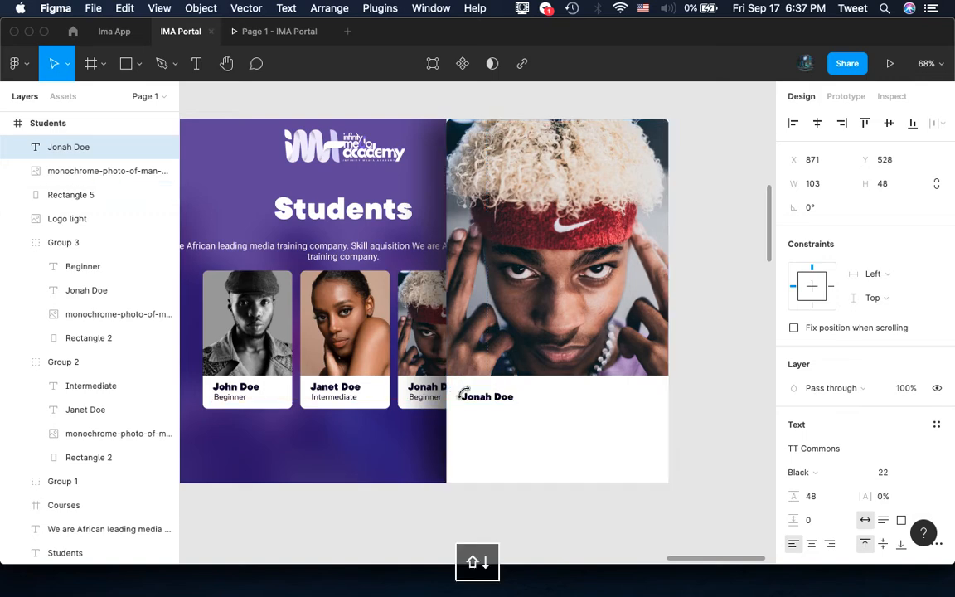
Set the font size of the student name on the side panel to 38
{"action": "left_click", "coordinate": [884, 472]}
{"action": "key", "text": "Up"}
{"action": "key", "text": "Up"}
{"action": "key", "text": "Up"}
{"action": "key", "text": "Up"}
{"action": "key", "text": "Up"}
{"action": "key", "text": "Up"}
{"action": "key", "text": "Up"}
{"action": "key", "text": "Up"}
{"action": "key", "text": "Up"}
{"action": "key", "text": "Up"}
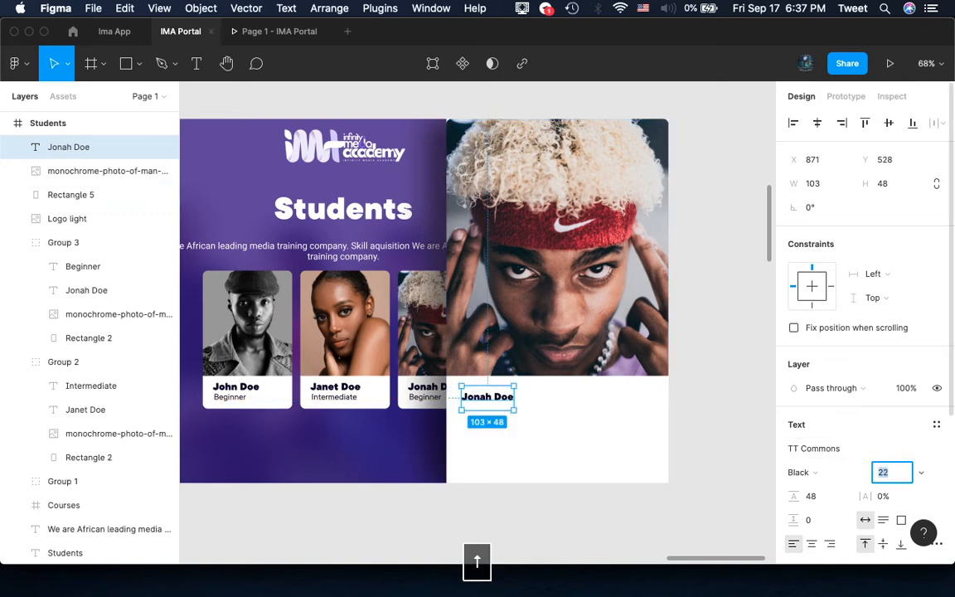
{"action": "key", "text": "Up"}
{"action": "key", "text": "Up"}
{"action": "key", "text": "Up"}
{"action": "key", "text": "Up"}
{"action": "key", "text": "Up"}
{"action": "key", "text": "Up"}
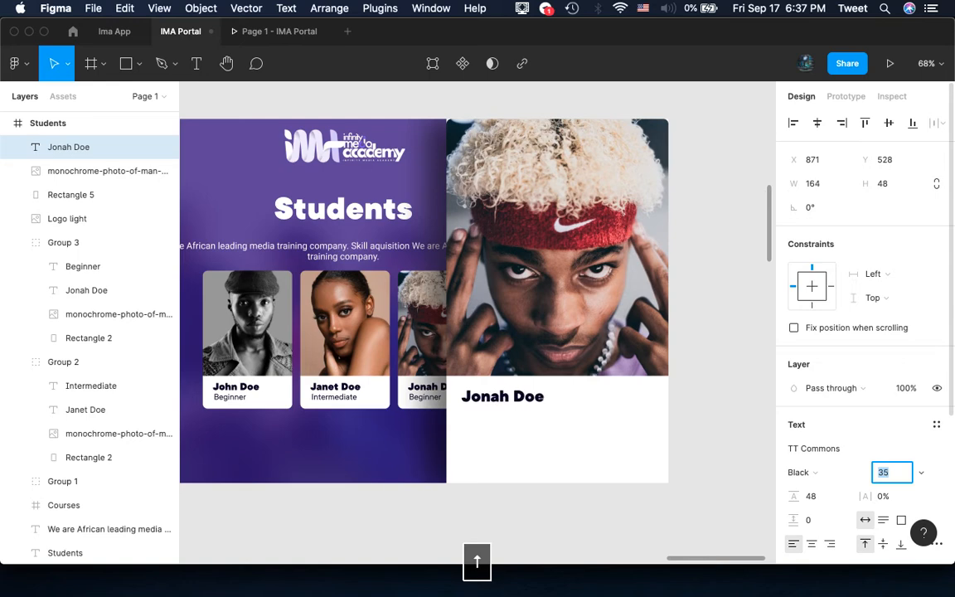
{"action": "key", "text": "Return"}
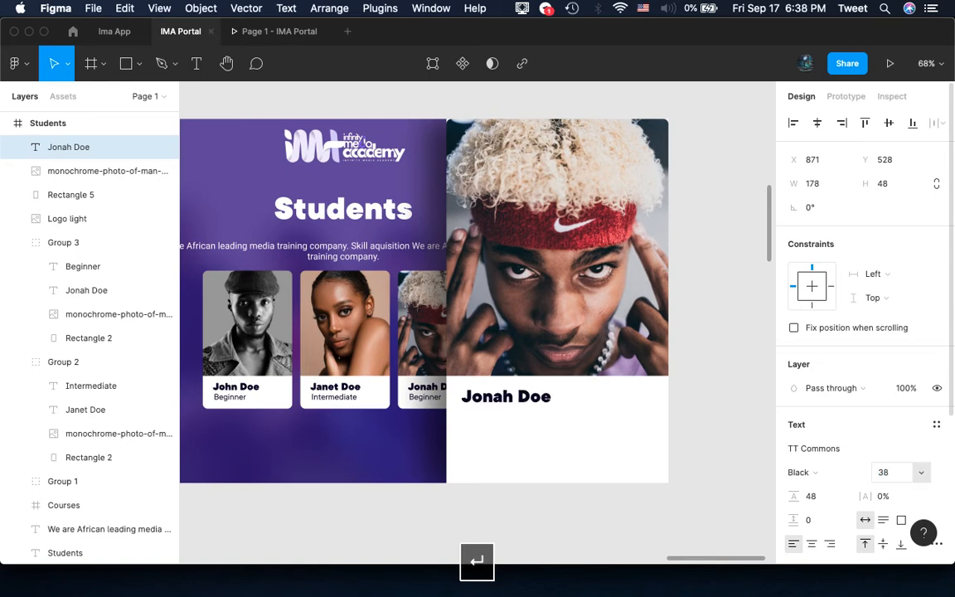
Copy the Beginner level text from the third student card onto the white side panel
{"action": "left_click", "coordinate": [423, 398], "text": "super"}
{"action": "key", "text": "super+c"}
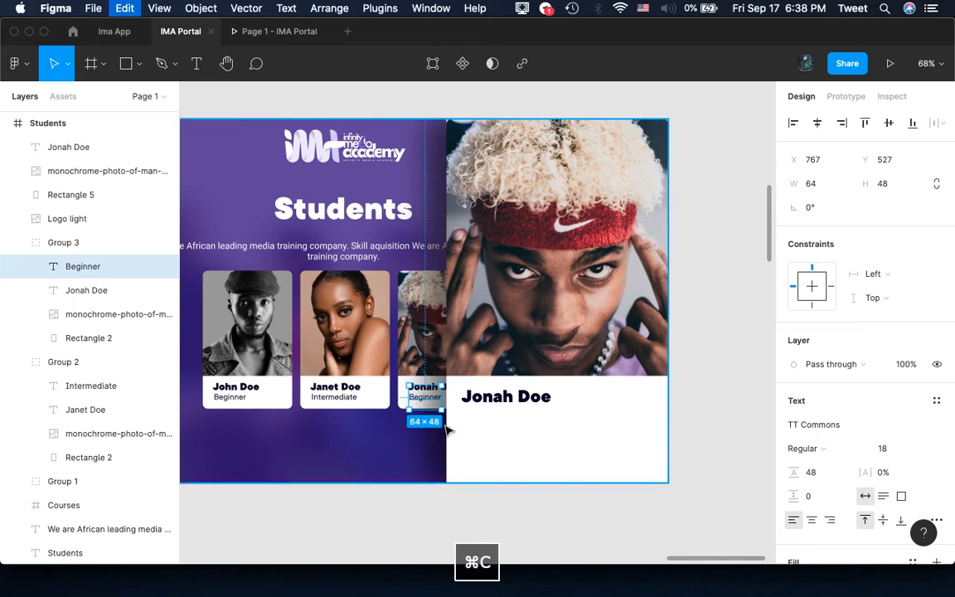
{"action": "left_click", "coordinate": [507, 450]}
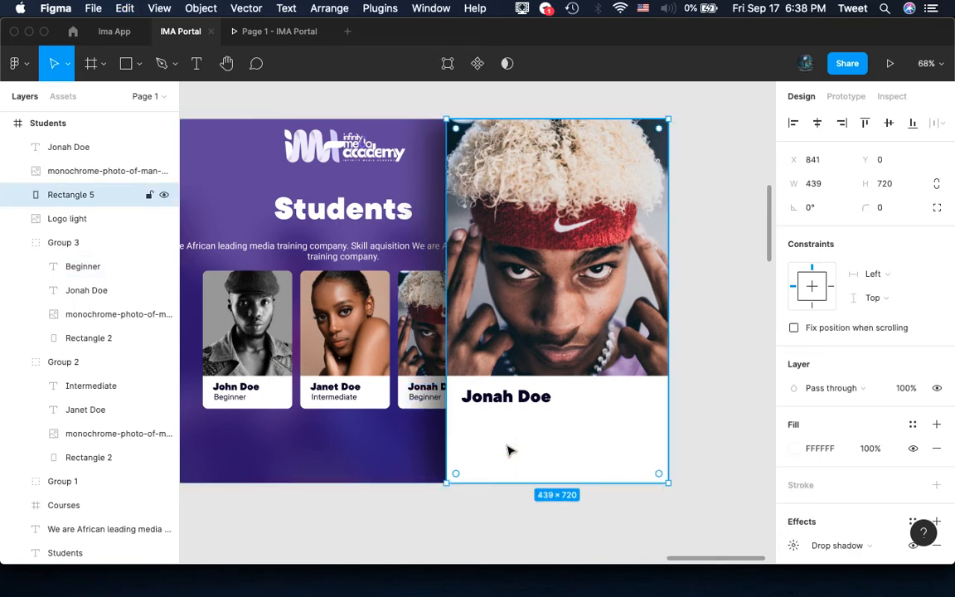
{"action": "key", "text": "shift+super+v"}
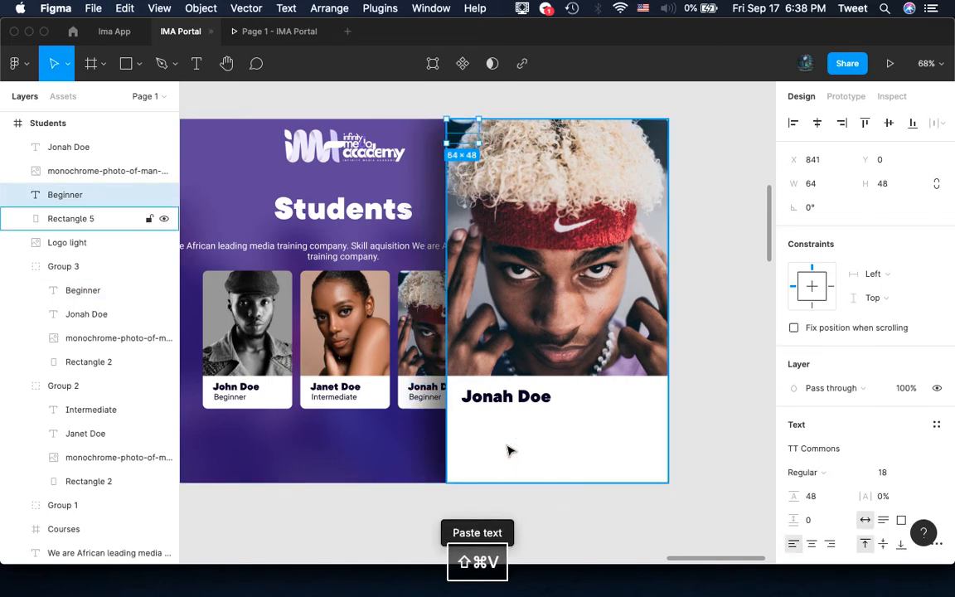
Move the copied Beginner text just below the large student name, left-aligned with it at X 871, Y 564
{"action": "key", "text": "shift+Down"}
{"action": "key", "text": "shift+Down"}
{"action": "key", "text": "shift+Down"}
{"action": "key", "text": "shift+Down"}
{"action": "key", "text": "shift+Down"}
{"action": "key", "text": "shift+Down"}
{"action": "key", "text": "shift+Down"}
{"action": "key", "text": "shift+Down"}
{"action": "key", "text": "shift+Down"}
{"action": "key", "text": "shift+Down"}
{"action": "key", "text": "shift+Down"}
{"action": "key", "text": "shift+Down"}
{"action": "key", "text": "shift+Down"}
{"action": "key", "text": "shift+Down"}
{"action": "key", "text": "shift+Down"}
{"action": "key", "text": "shift+Down"}
{"action": "key", "text": "shift+Down"}
{"action": "key", "text": "shift+Down"}
{"action": "key", "text": "shift+Down"}
{"action": "key", "text": "shift+Down"}
{"action": "key", "text": "shift+Down"}
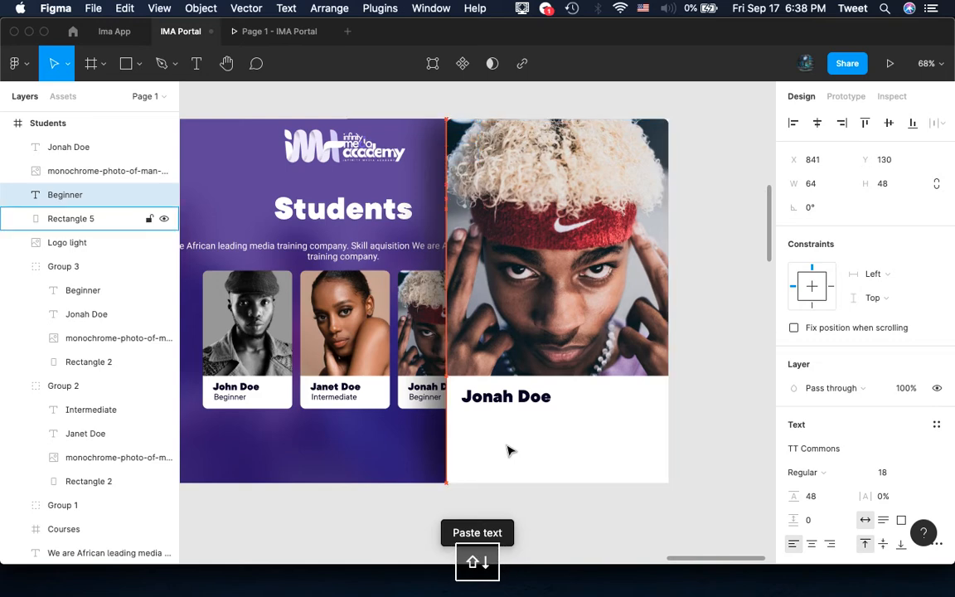
{"action": "key", "text": "shift+Down"}
{"action": "key", "text": "shift+Down"}
{"action": "key", "text": "shift+Down"}
{"action": "key", "text": "shift+Down"}
{"action": "key", "text": "shift+Down"}
{"action": "key", "text": "shift+Down"}
{"action": "key", "text": "shift+Down"}
{"action": "key", "text": "shift+Down"}
{"action": "key", "text": "shift+Down"}
{"action": "key", "text": "shift+Down"}
{"action": "key", "text": "shift+Down"}
{"action": "key", "text": "shift+Down"}
{"action": "key", "text": "shift+Down"}
{"action": "key", "text": "shift+Down"}
{"action": "key", "text": "shift+Down"}
{"action": "key", "text": "shift+Down"}
{"action": "key", "text": "shift+Down"}
{"action": "key", "text": "shift+Down"}
{"action": "key", "text": "shift+Down"}
{"action": "key", "text": "shift+Down"}
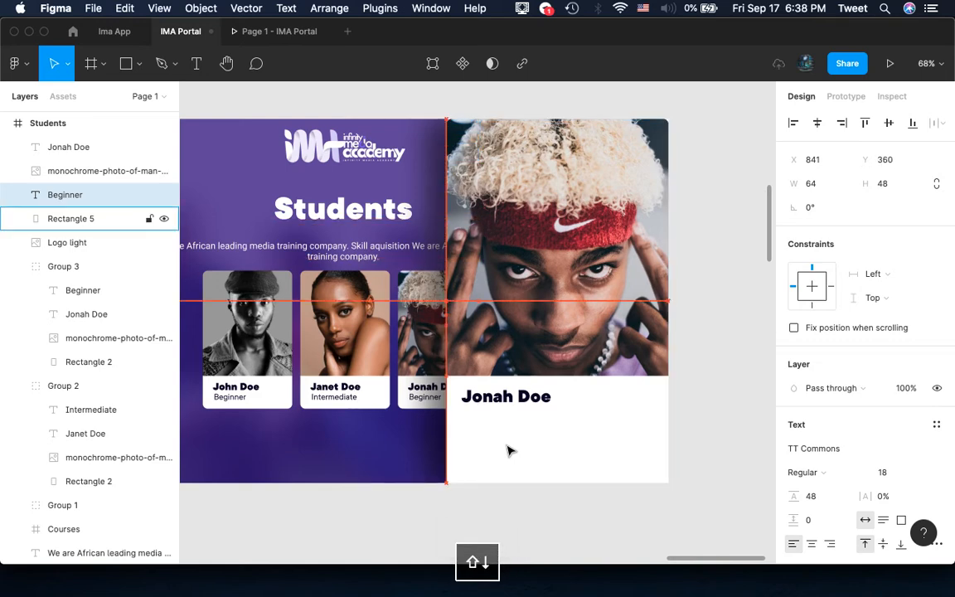
{"action": "key", "text": "shift+Down"}
{"action": "key", "text": "shift+Down"}
{"action": "key", "text": "shift+Down"}
{"action": "key", "text": "shift+Down"}
{"action": "key", "text": "shift+Down"}
{"action": "key", "text": "shift+Down"}
{"action": "key", "text": "shift+Down"}
{"action": "key", "text": "shift+Down"}
{"action": "key", "text": "shift+Down"}
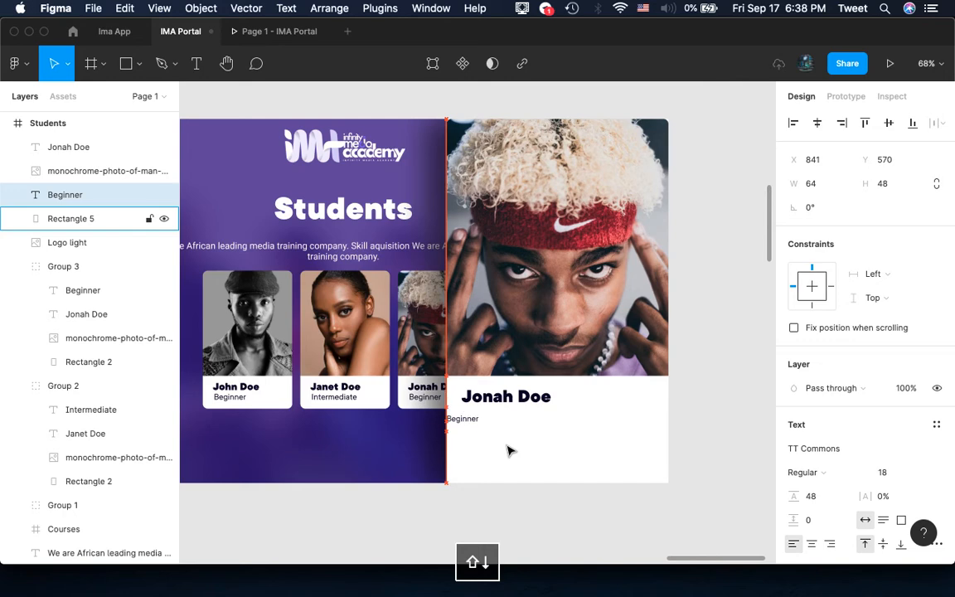
{"action": "key", "text": "shift+Right"}
{"action": "key", "text": "shift+Right"}
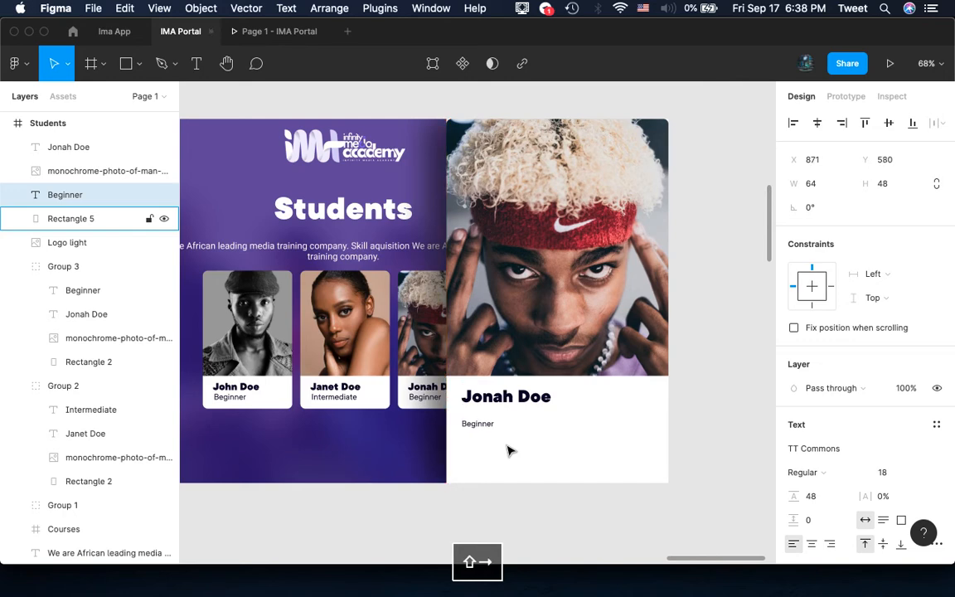
{"action": "key", "text": "shift+Up"}
{"action": "key", "text": "Up"}
{"action": "key", "text": "Up"}
{"action": "key", "text": "Up"}
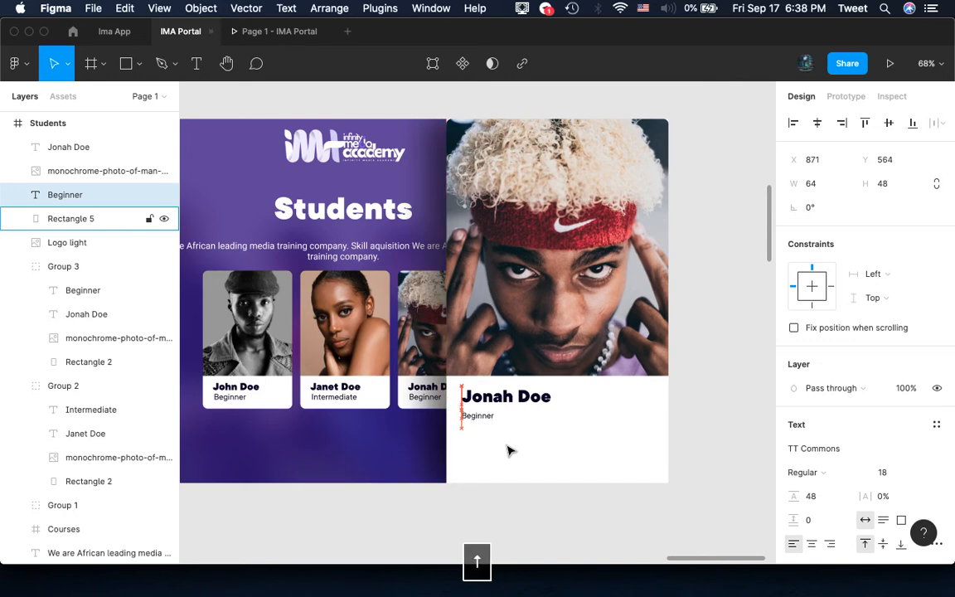
Set the font size of the side panel's Beginner text to 24
{"action": "left_click", "coordinate": [881, 472]}
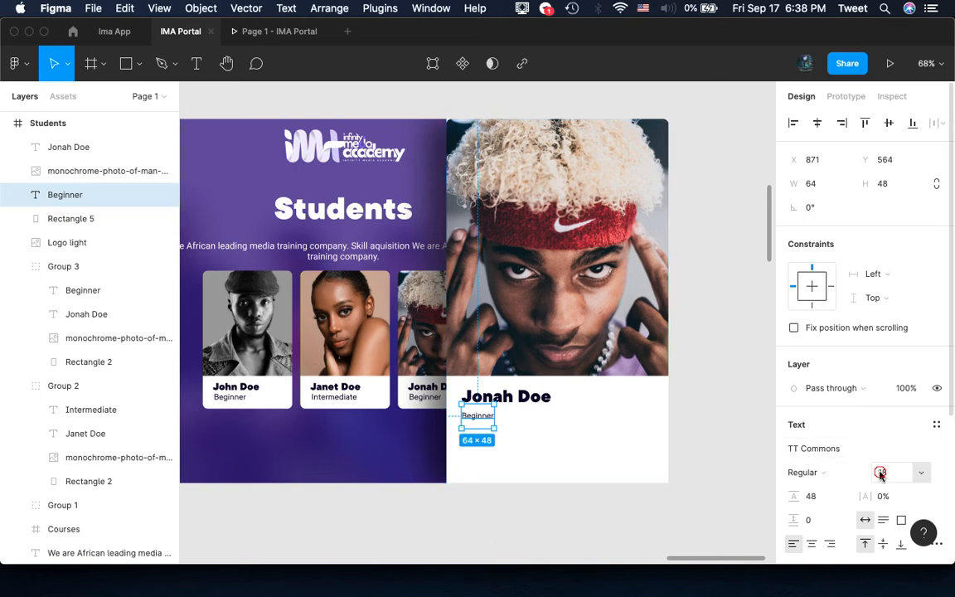
{"action": "type", "text": "24"}
{"action": "key", "text": "Return"}
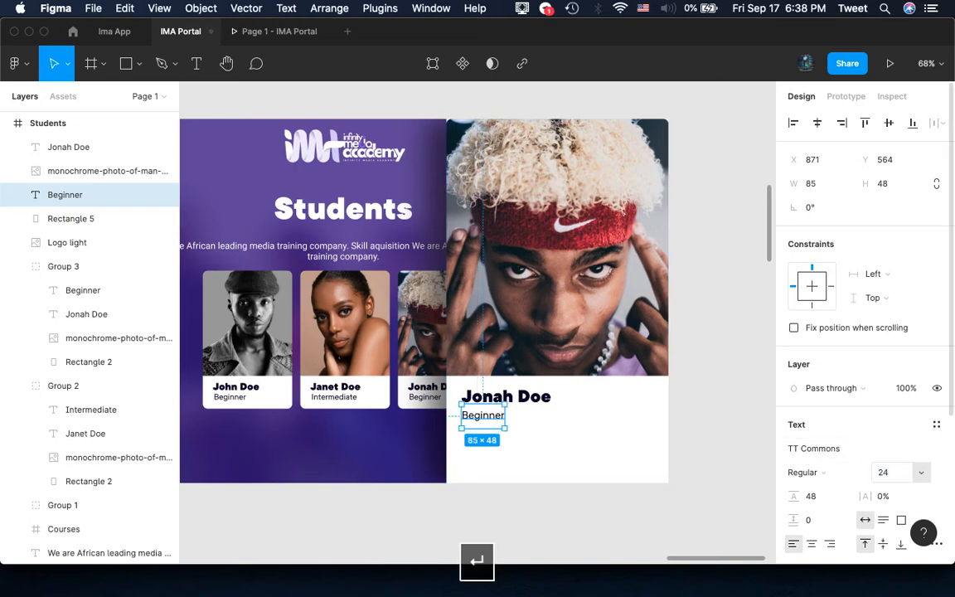
{"action": "left_click", "coordinate": [605, 359]}
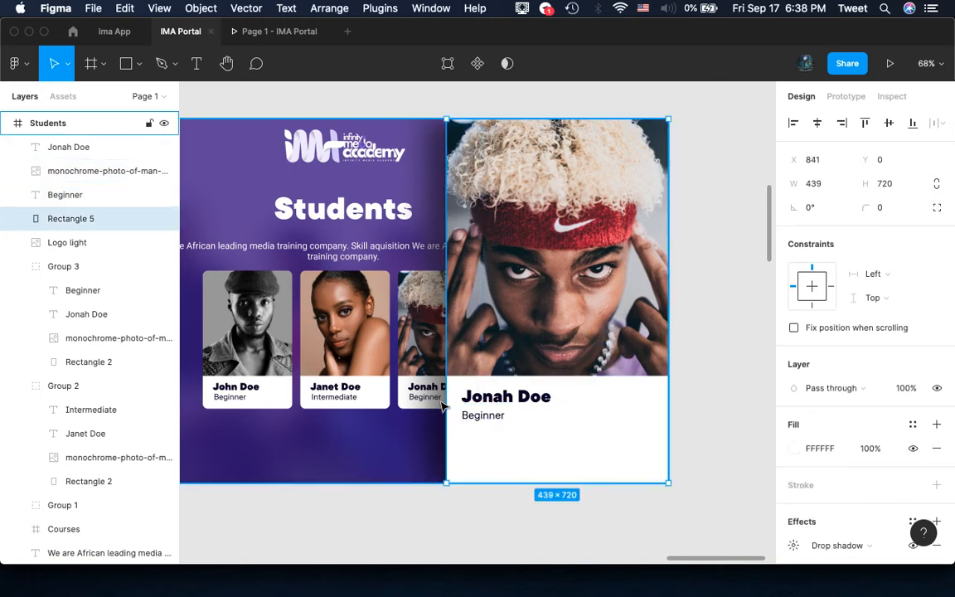
Copy the description paragraph under the Students heading and paste it at the side panel's Beginner text
{"action": "left_click", "coordinate": [323, 250], "text": "super"}
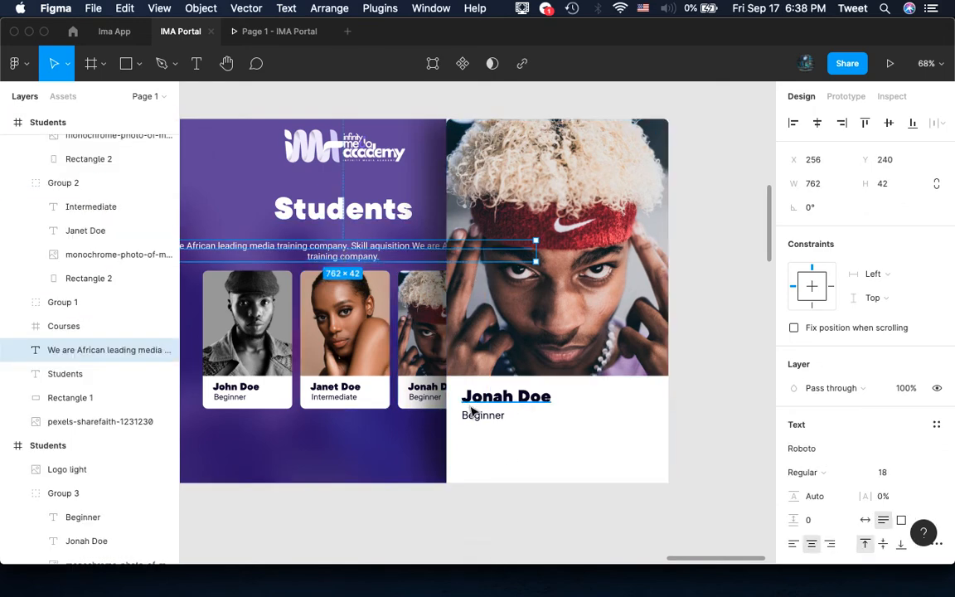
{"action": "key", "text": "super+c"}
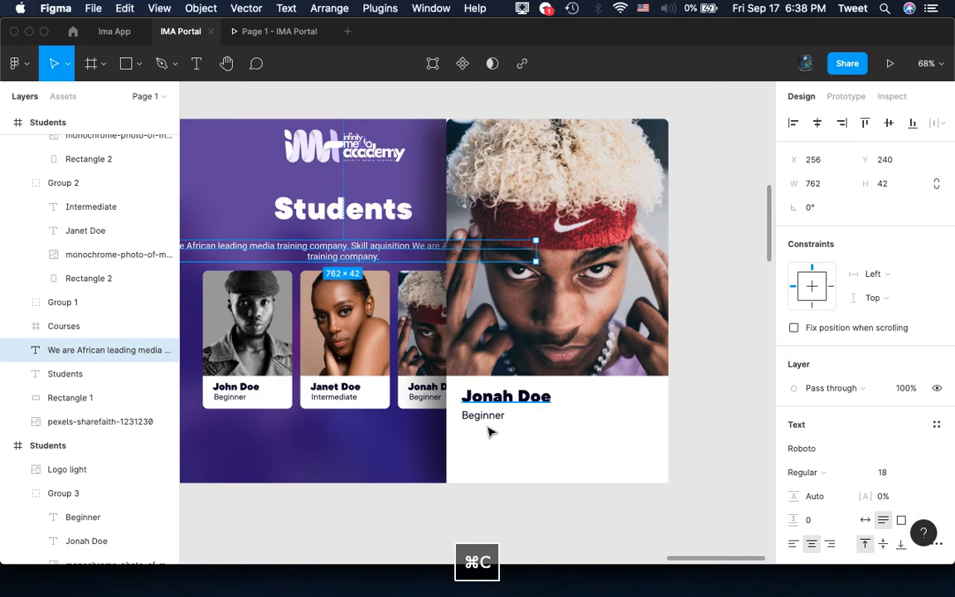
{"action": "left_click", "coordinate": [486, 421]}
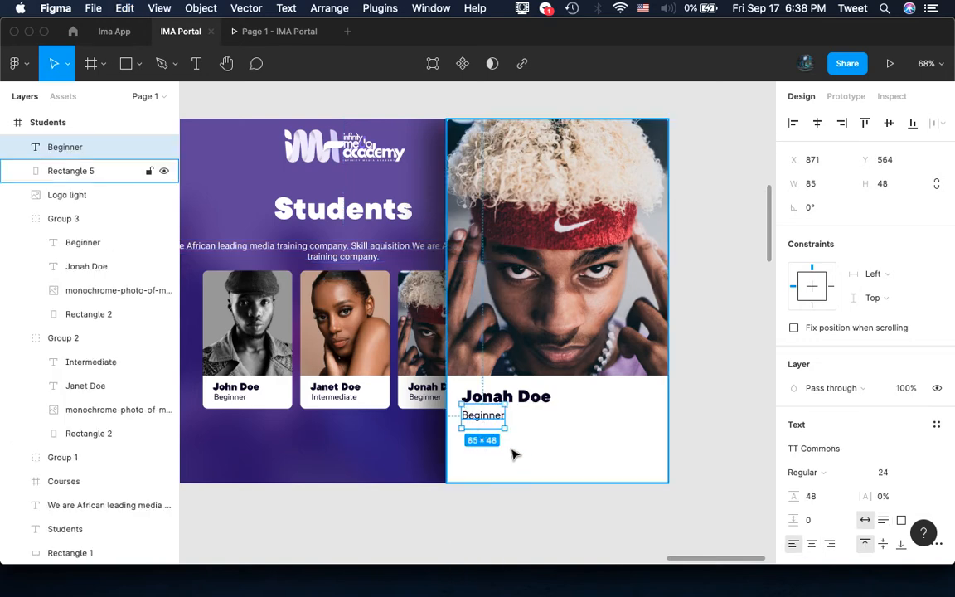
{"action": "key", "text": "super+v"}
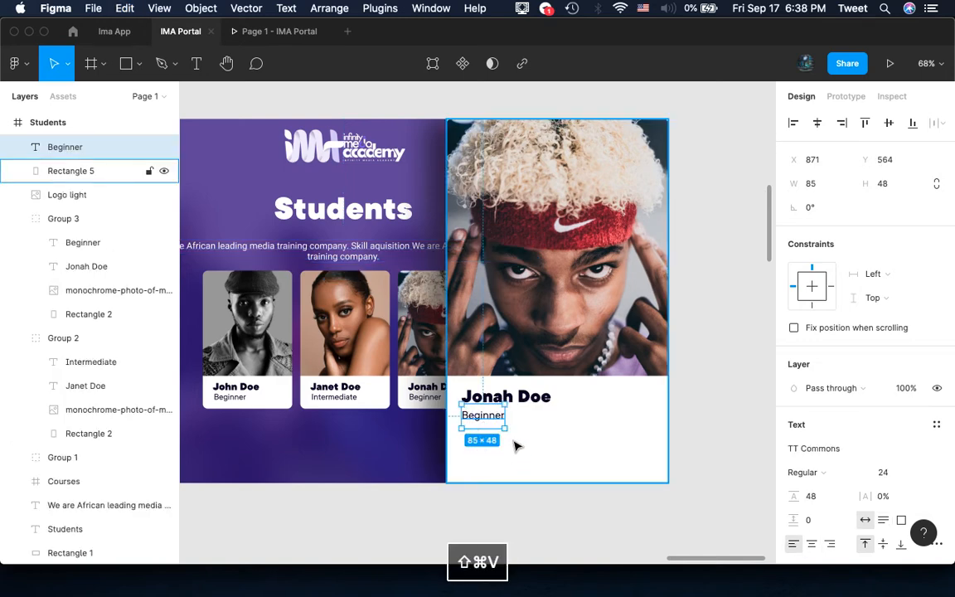
{"action": "key", "text": "super+z"}
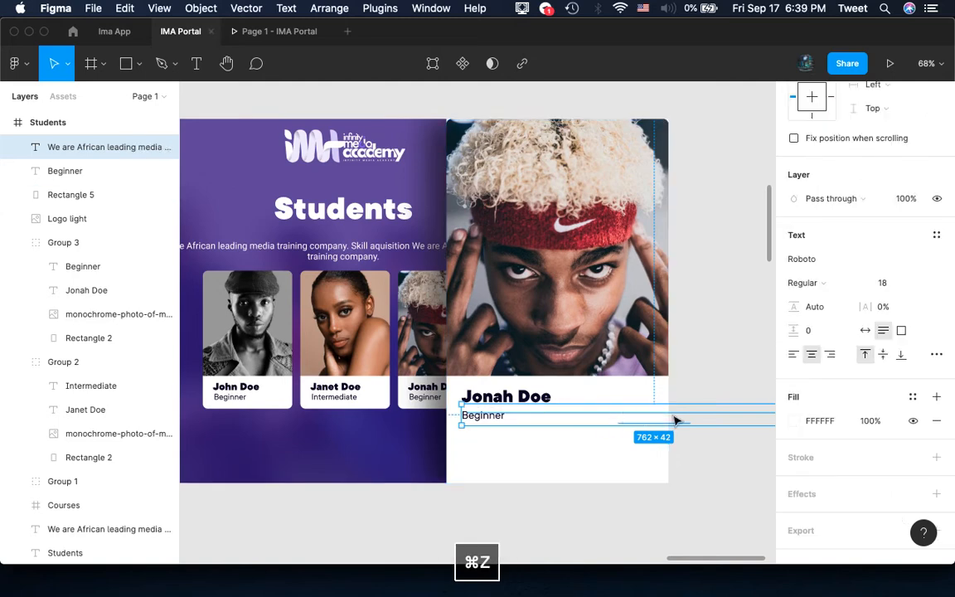
Recolor the pasted description paragraph to 0B0025 by sampling the dark fill of the student name
{"action": "left_click", "coordinate": [791, 421]}
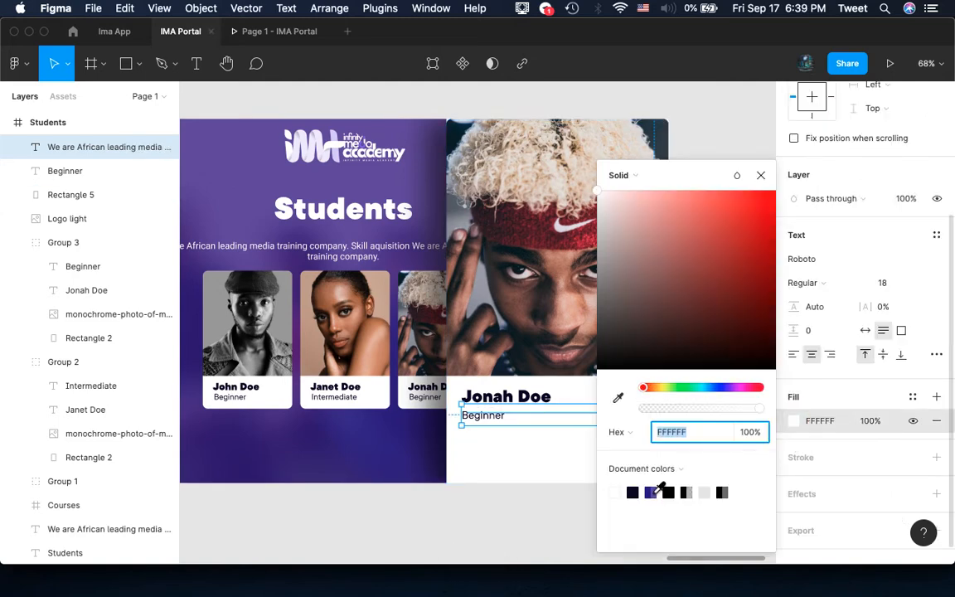
{"action": "scroll", "coordinate": [539, 446], "scroll_direction": "up", "scroll_amount": 10}
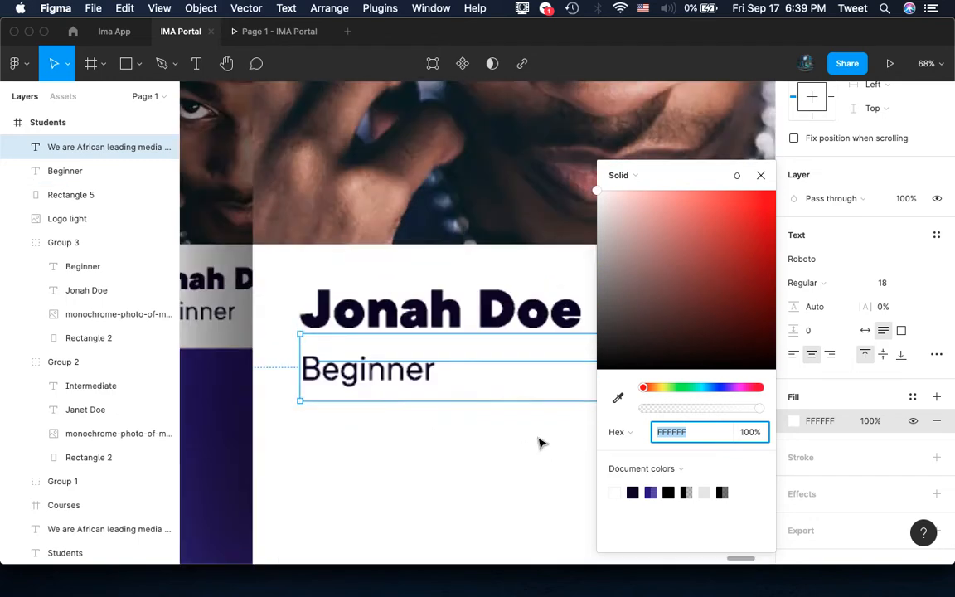
{"action": "left_click", "coordinate": [618, 397]}
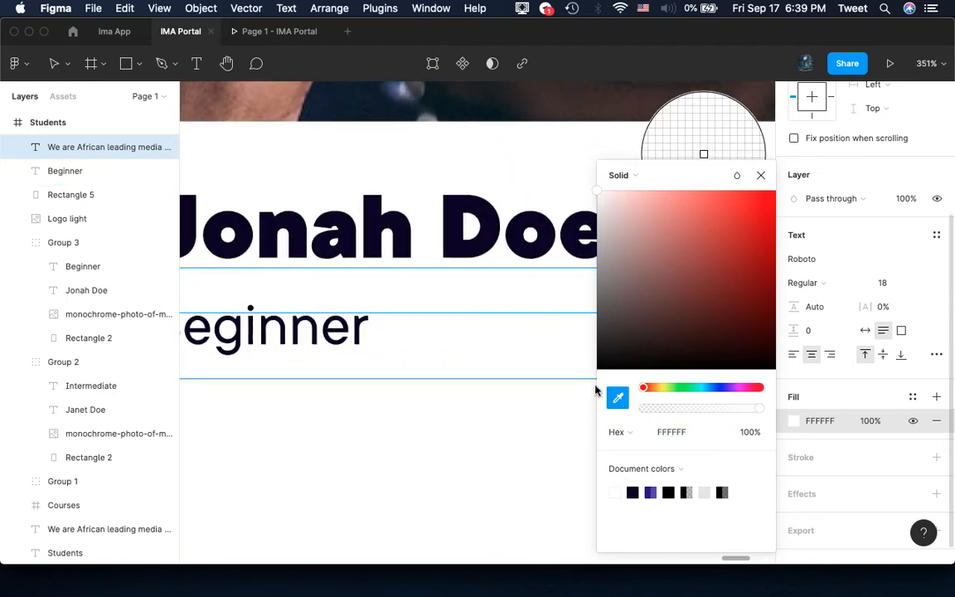
{"action": "left_click", "coordinate": [454, 251]}
{"action": "scroll", "coordinate": [464, 362], "scroll_direction": "down", "scroll_amount": 8}
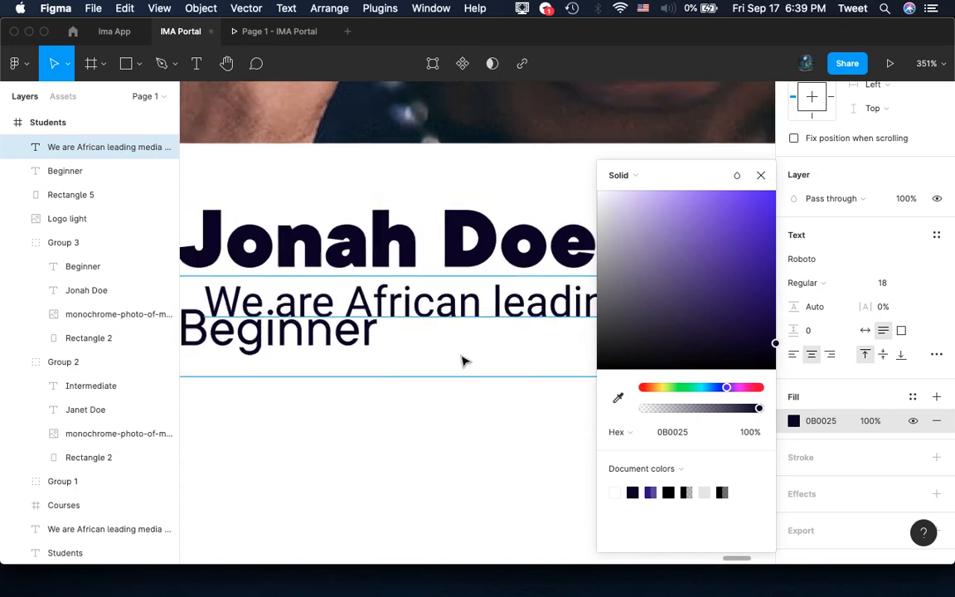
Change the fill of the side panel's Beginner text to the grey 86838C
{"action": "left_click", "coordinate": [341, 352]}
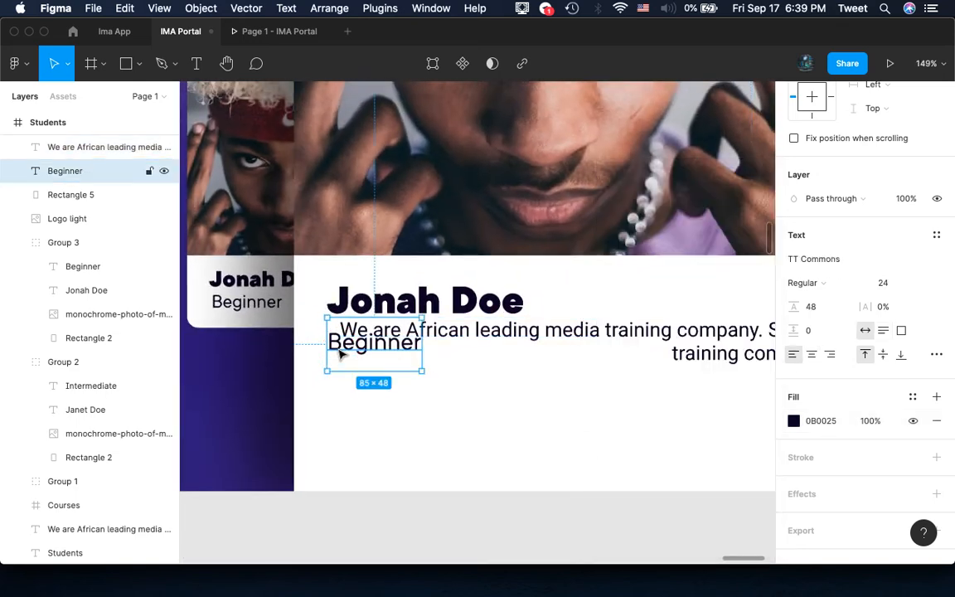
{"action": "left_click", "coordinate": [793, 421]}
{"action": "left_click_drag", "start_coordinate": [623, 341], "coordinate": [610, 292]}
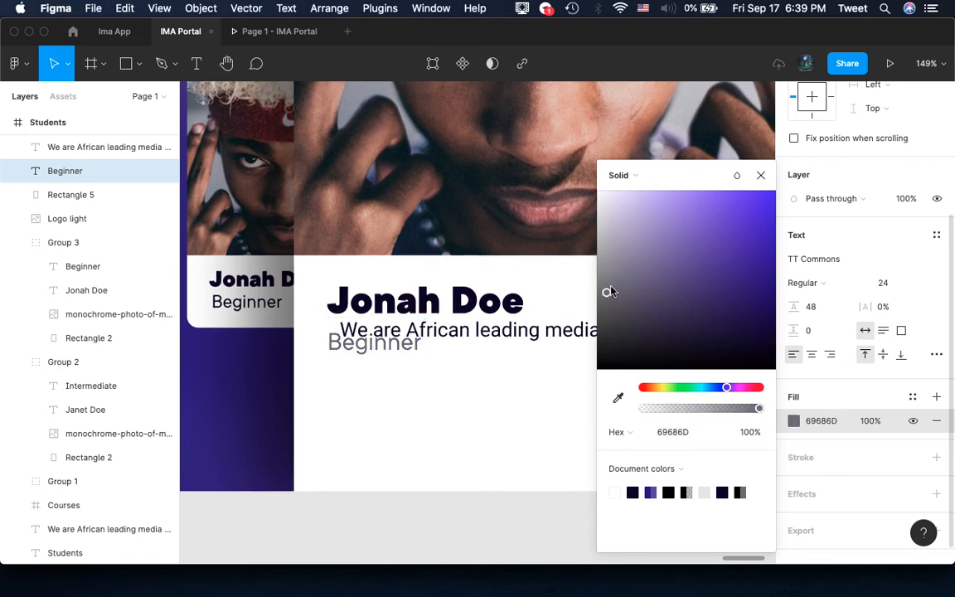
{"action": "left_click", "coordinate": [609, 273]}
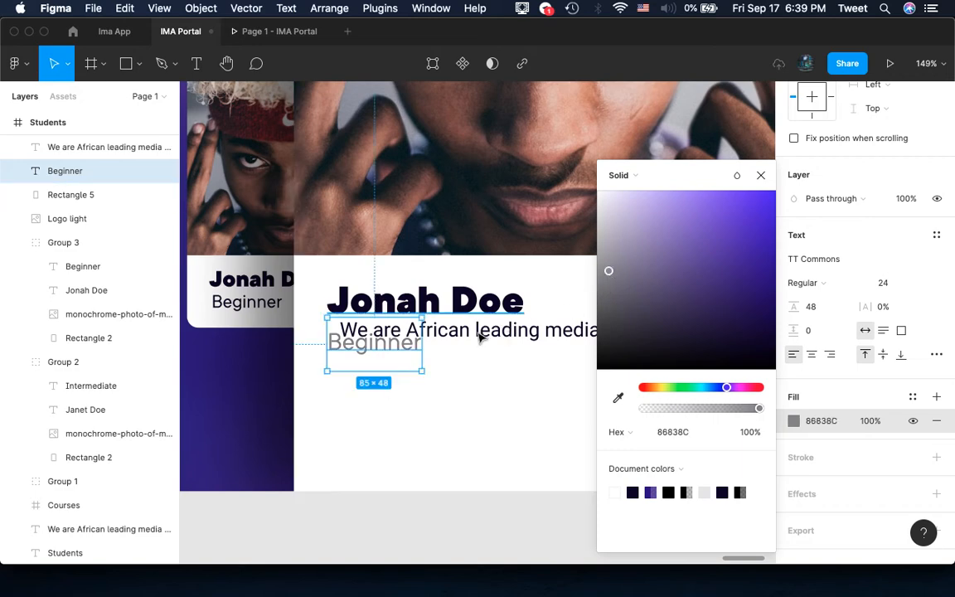
Left-align the pasted description paragraph and move it straight down below the Beginner text, to Y 612
{"action": "left_click", "coordinate": [458, 308]}
{"action": "scroll", "coordinate": [476, 332], "scroll_direction": "down", "scroll_amount": 5}
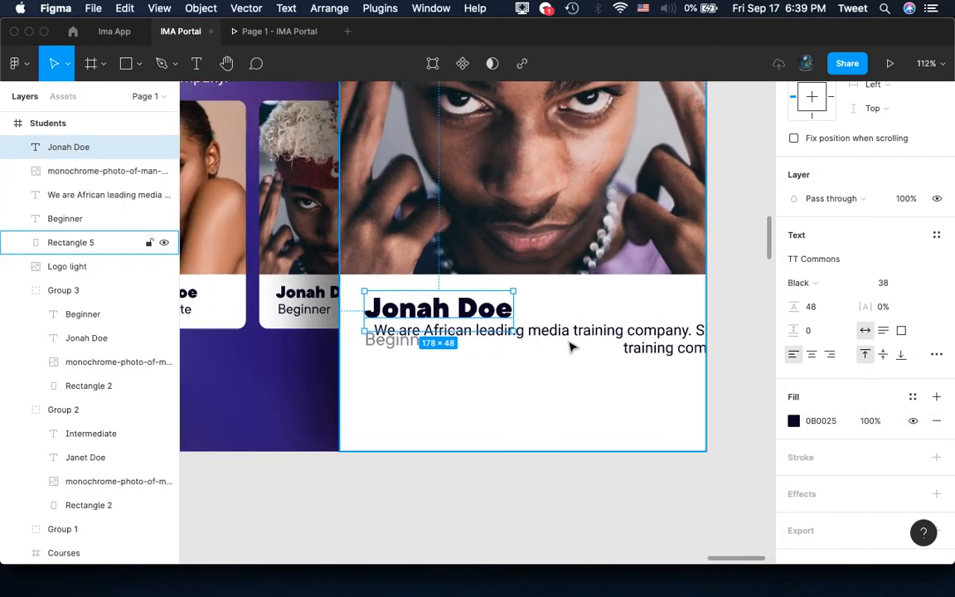
{"action": "left_click", "coordinate": [574, 334]}
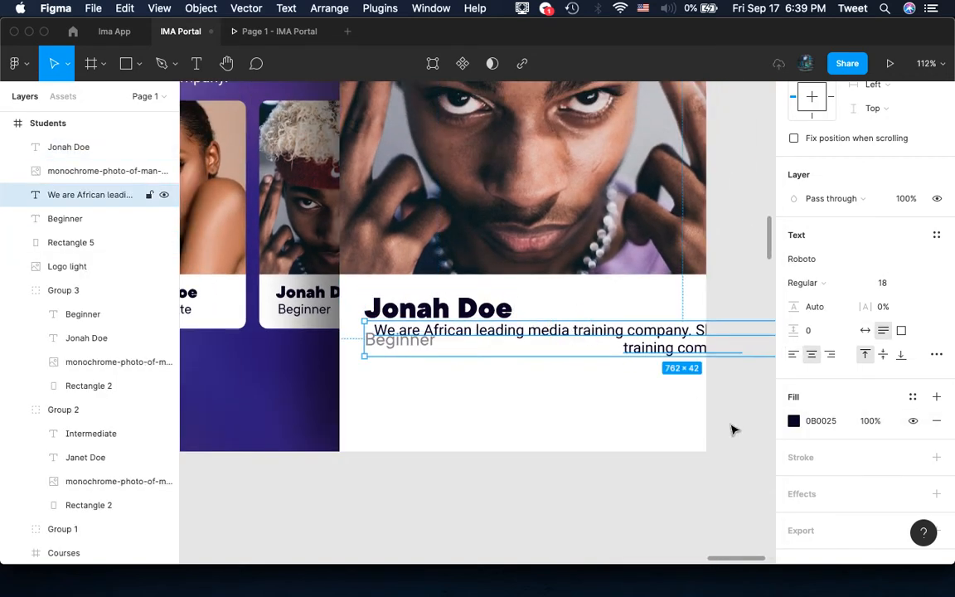
{"action": "left_click", "coordinate": [794, 354]}
{"action": "left_click_drag", "start_coordinate": [603, 337], "coordinate": [603, 375]}
Resize the description text box to 375 × 69 px so it fits within the side panel
{"action": "scroll", "coordinate": [603, 377], "scroll_direction": "right", "scroll_amount": 10}
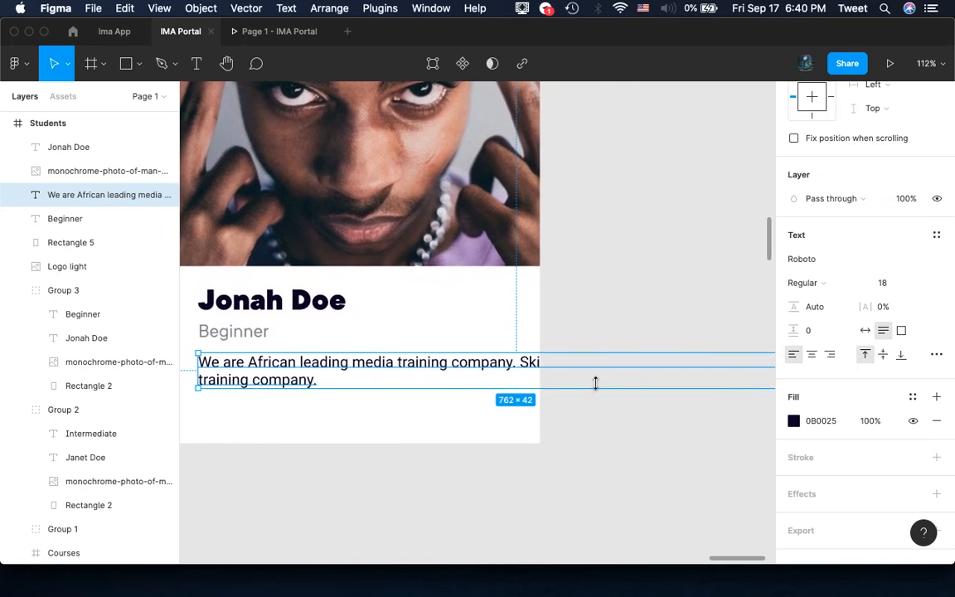
{"action": "scroll", "coordinate": [594, 384], "scroll_direction": "down", "scroll_amount": 5}
{"action": "left_click_drag", "start_coordinate": [725, 384], "coordinate": [549, 399]}
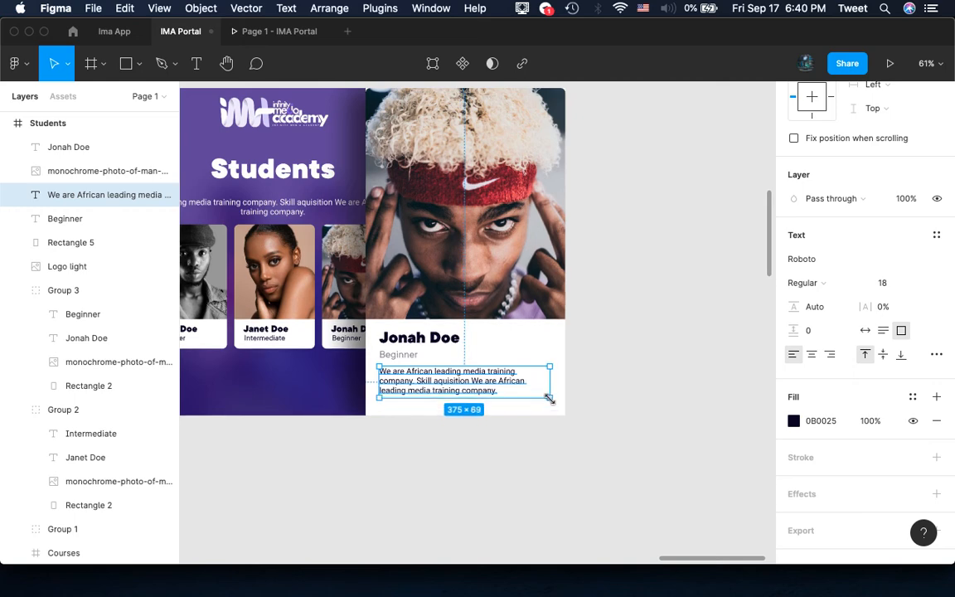
{"action": "left_click", "coordinate": [610, 411]}
Set the font size of the side panel's description paragraph to 22
{"action": "scroll", "coordinate": [489, 377], "scroll_direction": "up", "scroll_amount": 5}
{"action": "scroll", "coordinate": [490, 377], "scroll_direction": "up", "scroll_amount": 10}
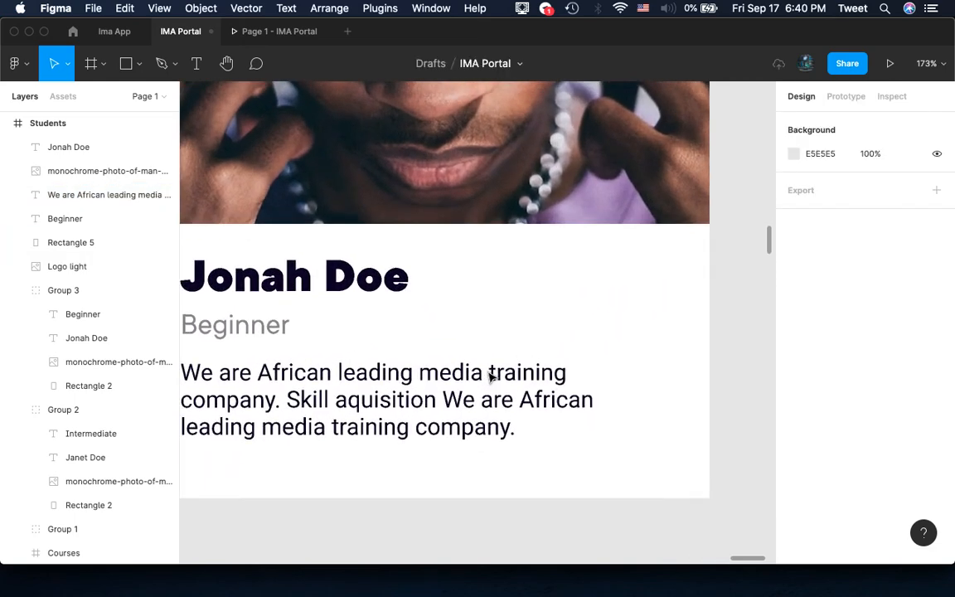
{"action": "scroll", "coordinate": [489, 378], "scroll_direction": "left", "scroll_amount": 3}
{"action": "scroll", "coordinate": [489, 378], "scroll_direction": "up", "scroll_amount": 1}
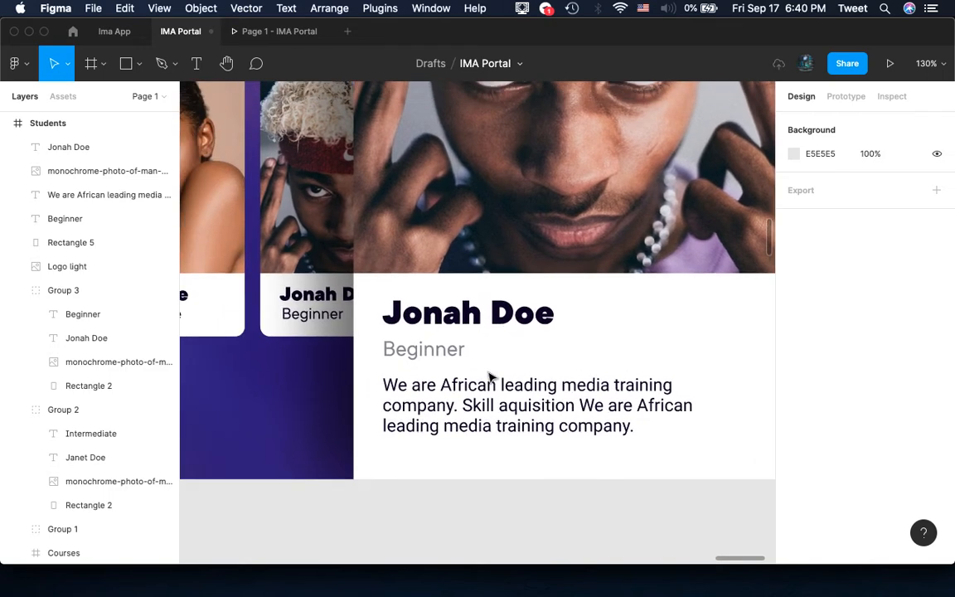
{"action": "left_click", "coordinate": [428, 402]}
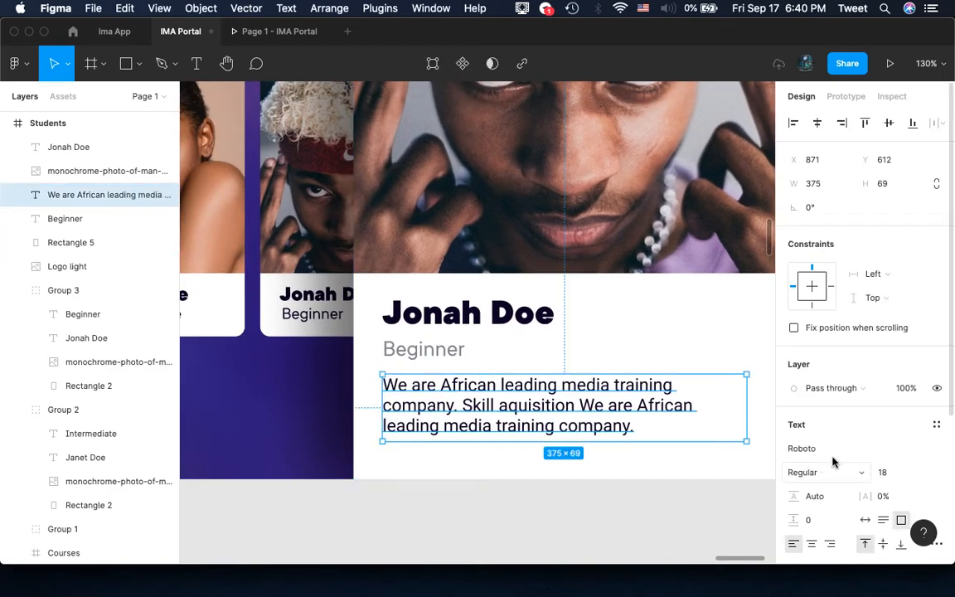
{"action": "left_click", "coordinate": [883, 476]}
{"action": "type", "text": "22"}
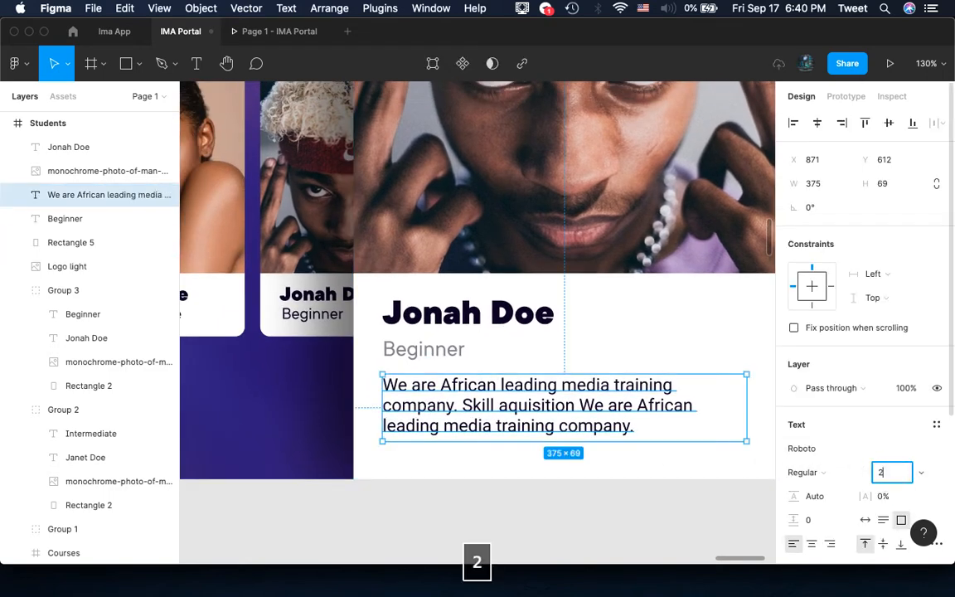
{"action": "key", "text": "Return"}
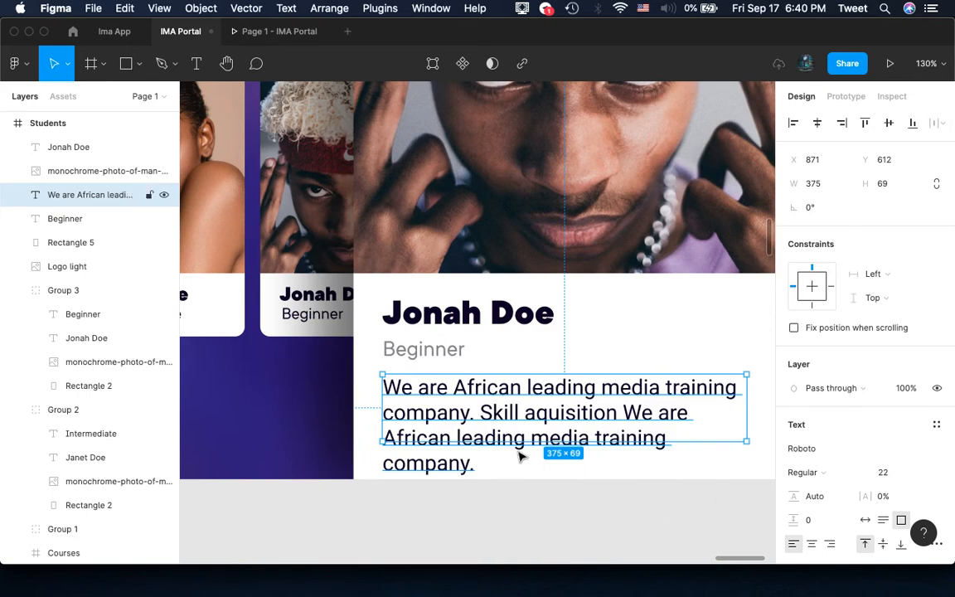
Move the side panel's name, Beginner text and description up together by 30 px, placing the name at Y 498
{"action": "scroll", "coordinate": [518, 453], "scroll_direction": "down", "scroll_amount": 5}
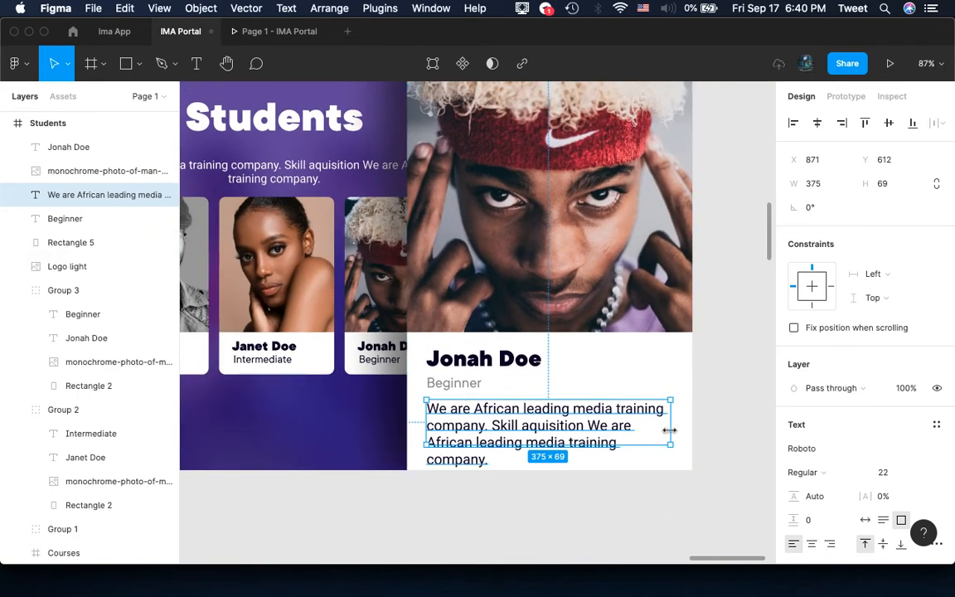
{"action": "left_click", "coordinate": [497, 366]}
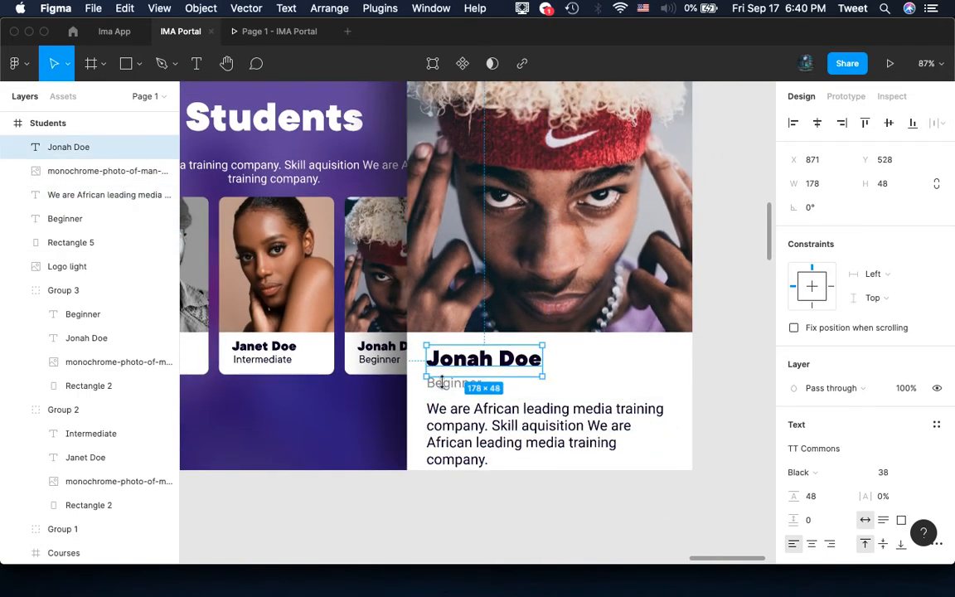
{"action": "left_click", "coordinate": [452, 406], "text": "shift"}
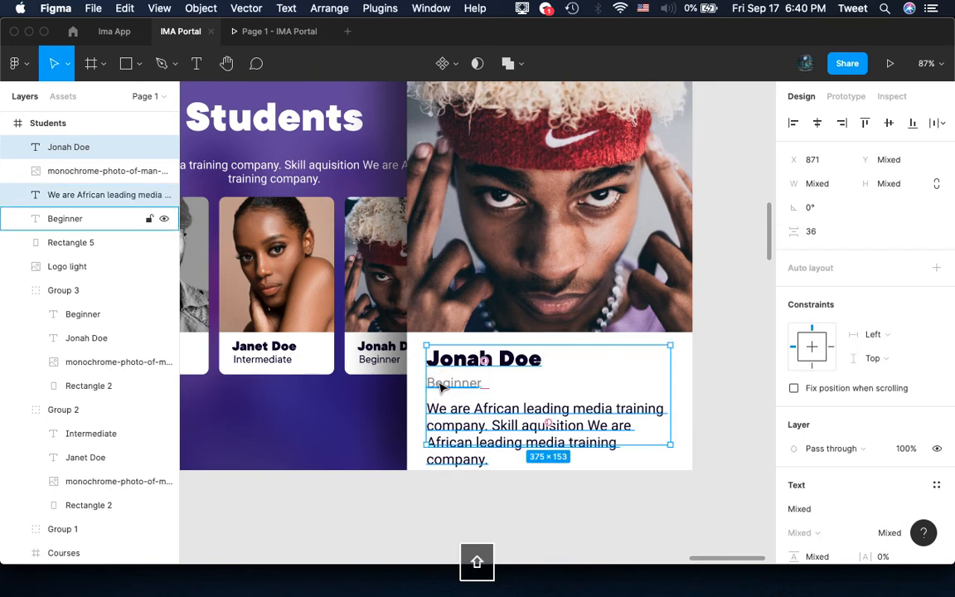
{"action": "left_click", "coordinate": [441, 384], "text": "shift"}
{"action": "key", "text": "shift+Up"}
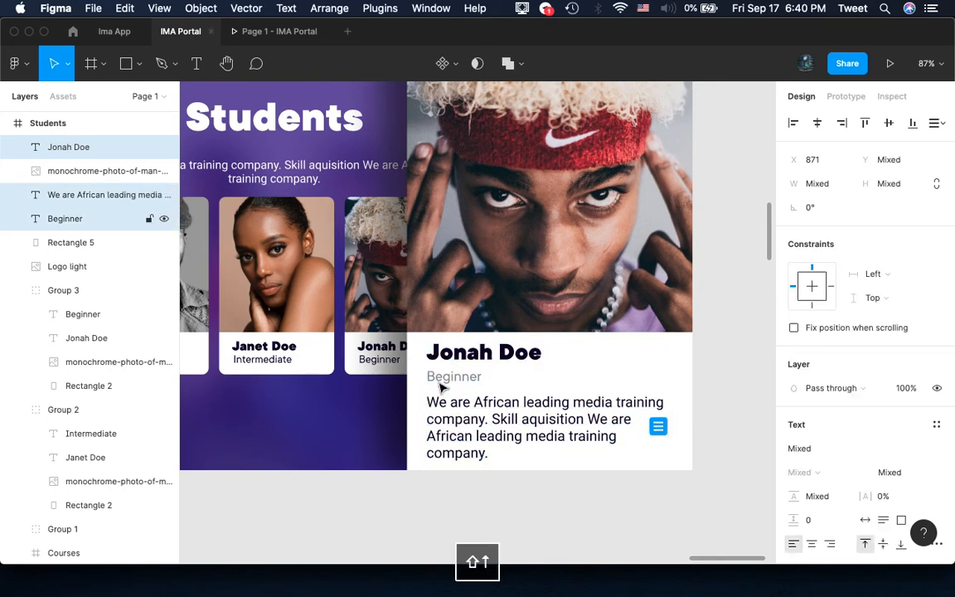
{"action": "key", "text": "shift+Up"}
{"action": "key", "text": "shift+Up"}
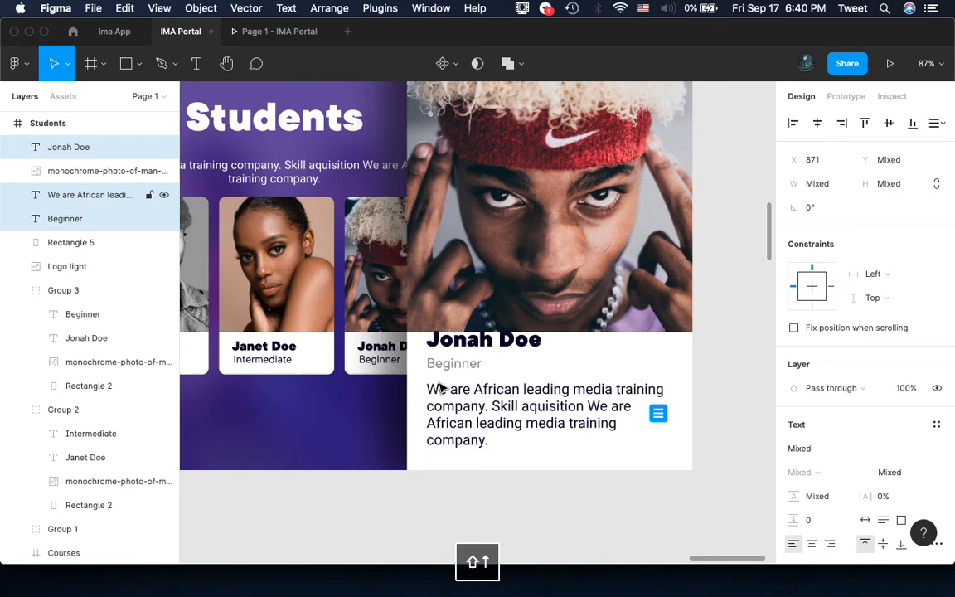
Shorten the side panel photo from its lower edge to 439 × 476 px so it ends above the student's name
{"action": "left_click", "coordinate": [501, 278]}
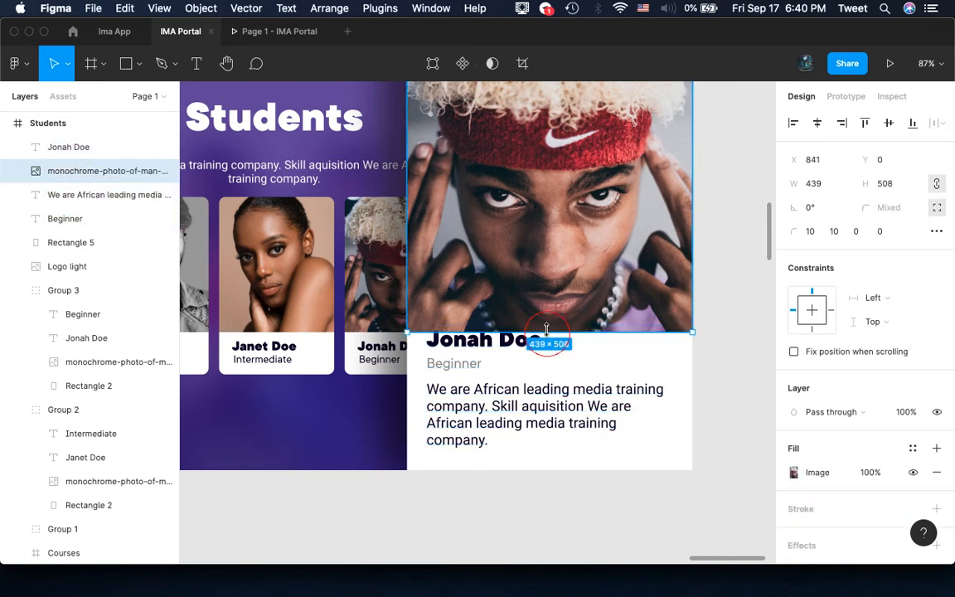
{"action": "left_click_drag", "start_coordinate": [547, 331], "coordinate": [547, 312]}
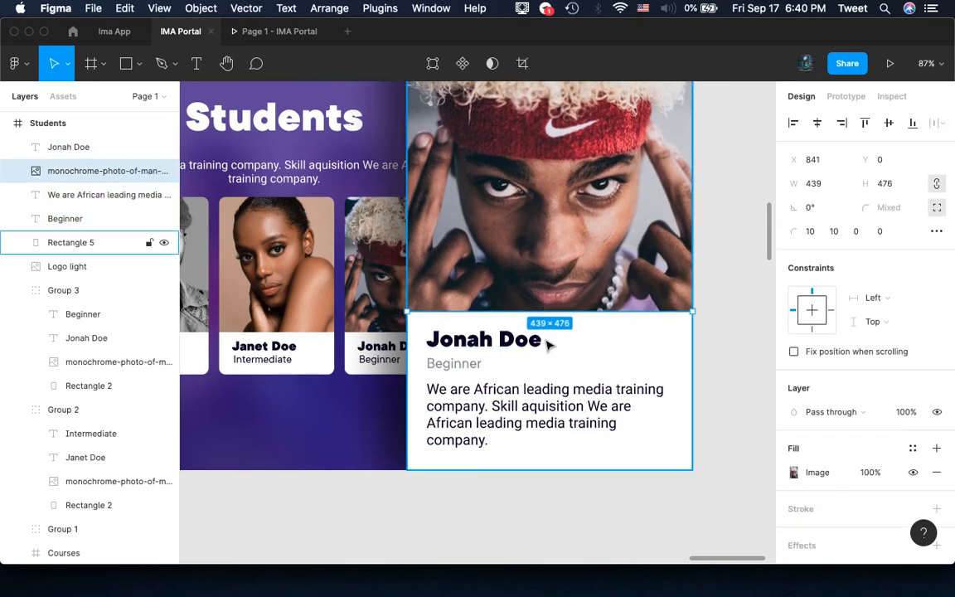
{"action": "scroll", "coordinate": [547, 344], "scroll_direction": "down", "scroll_amount": 5}
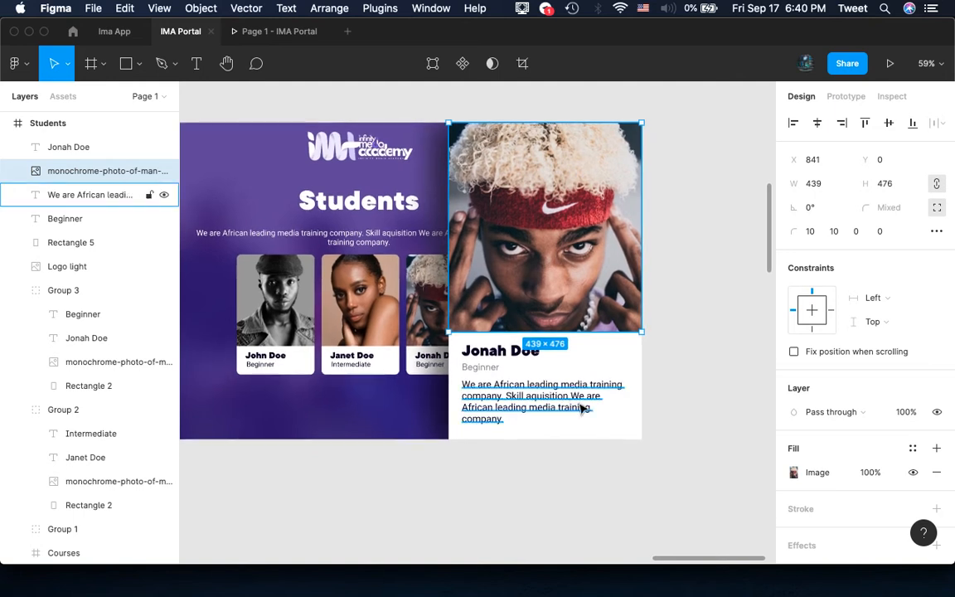
{"action": "left_click", "coordinate": [663, 421]}
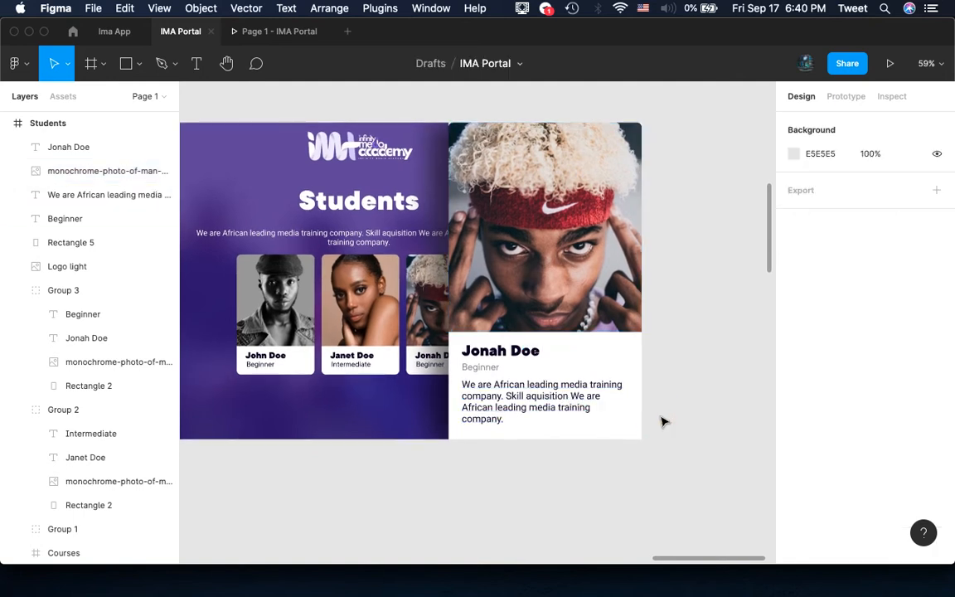
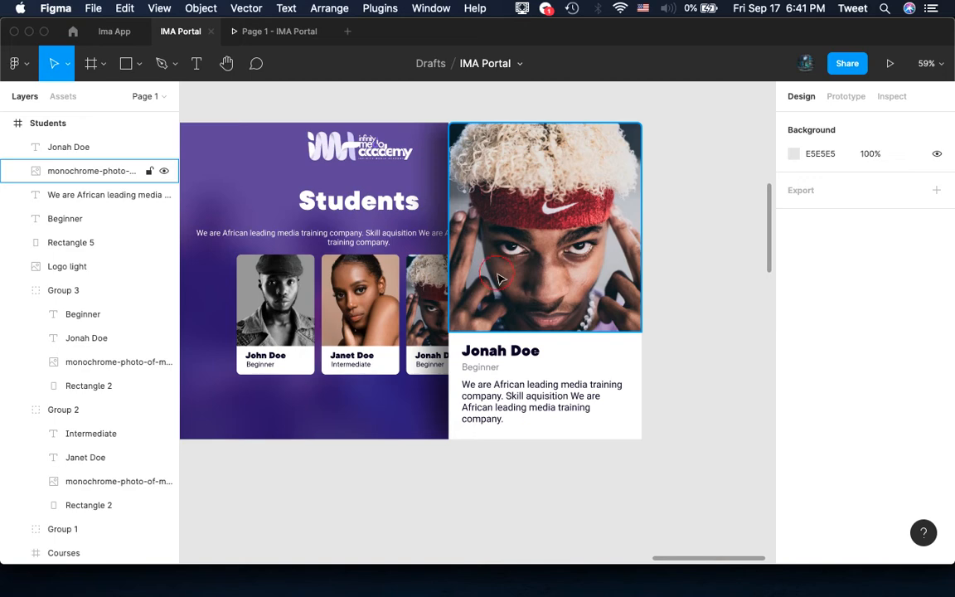
Show the 12-column layout grid on the Students frame that contains the side panel
{"action": "left_click", "coordinate": [499, 279]}
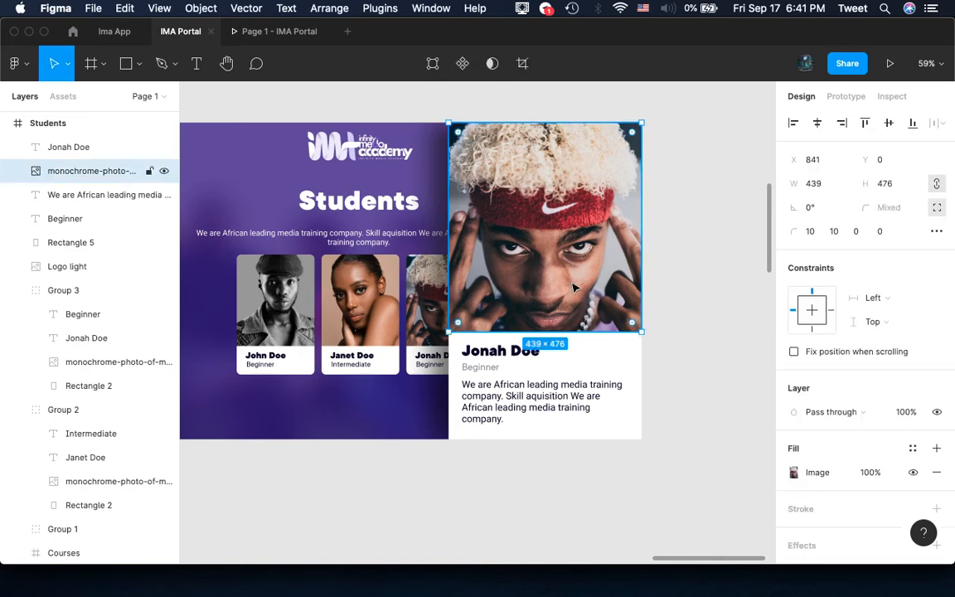
{"action": "scroll", "coordinate": [247, 141], "scroll_direction": "left", "scroll_amount": 3}
{"action": "scroll", "coordinate": [247, 141], "scroll_direction": "up", "scroll_amount": 1}
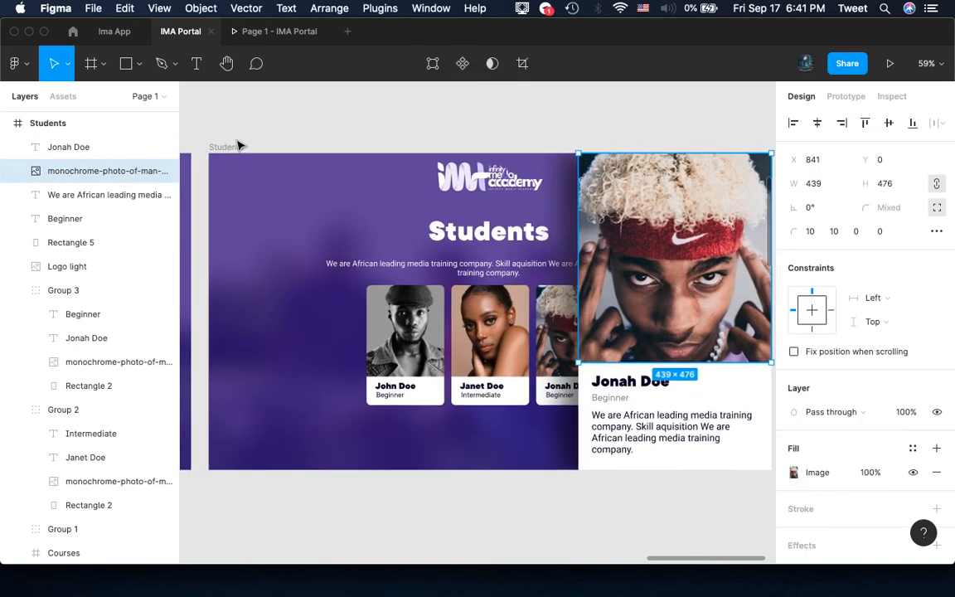
{"action": "key", "text": "Escape"}
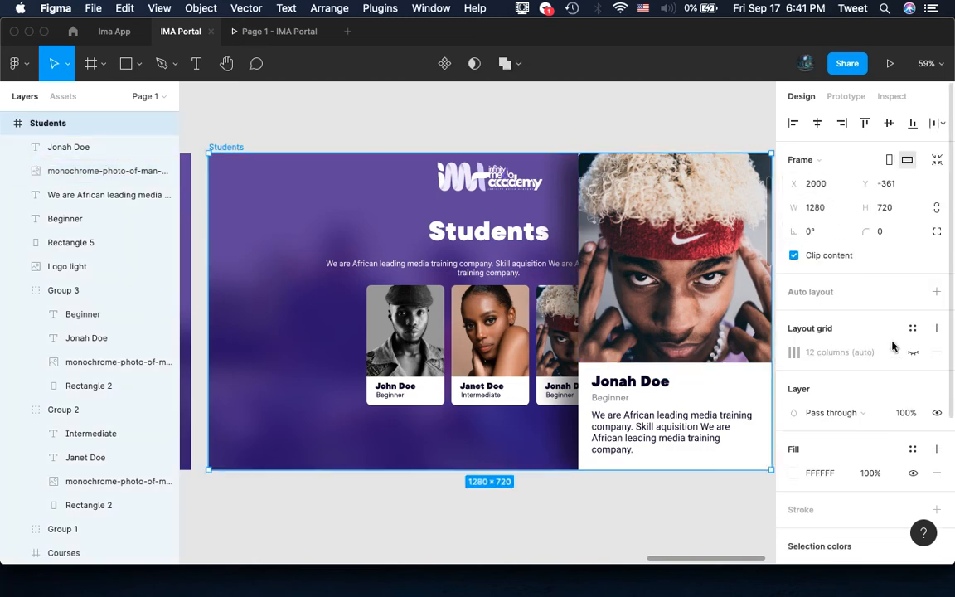
{"action": "left_click", "coordinate": [913, 352]}
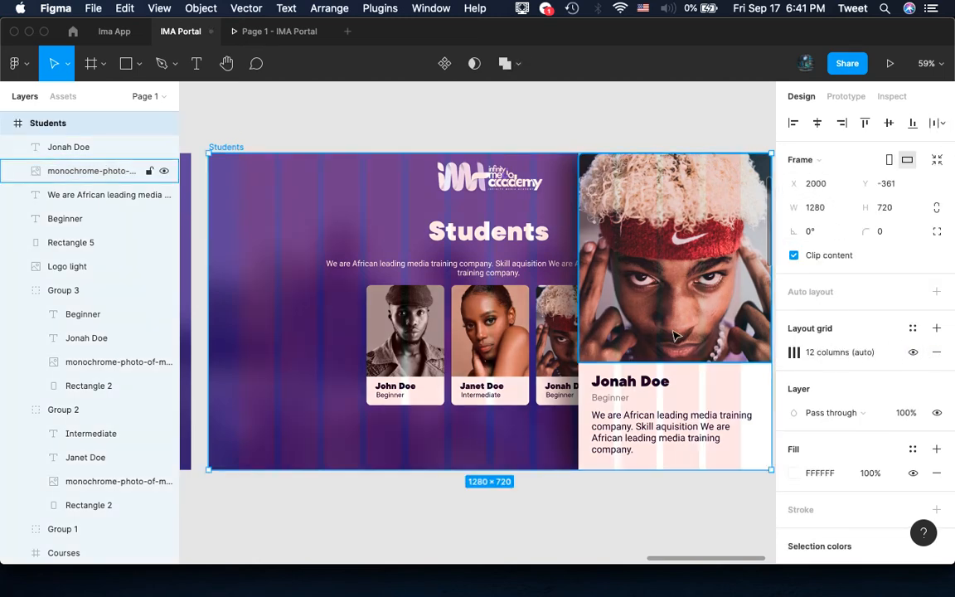
Narrow the side panel's photo and white rectangle to 342 px wide, with their inner edge on the grid column at X 938
{"action": "scroll", "coordinate": [512, 287], "scroll_direction": "right", "scroll_amount": 2}
{"action": "scroll", "coordinate": [512, 287], "scroll_direction": "down", "scroll_amount": 1}
{"action": "left_click", "coordinate": [513, 287]}
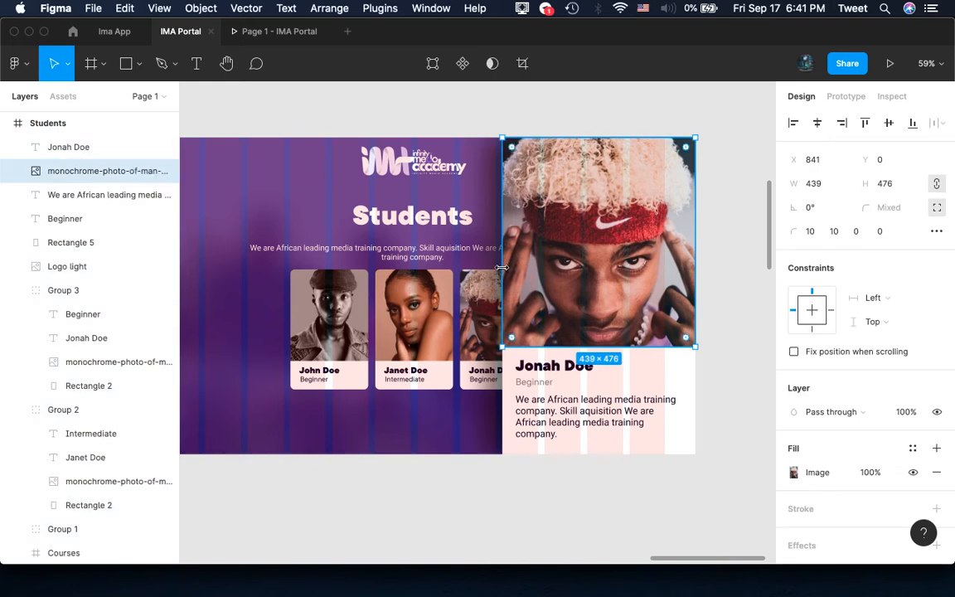
{"action": "left_click_drag", "start_coordinate": [503, 267], "coordinate": [543, 272]}
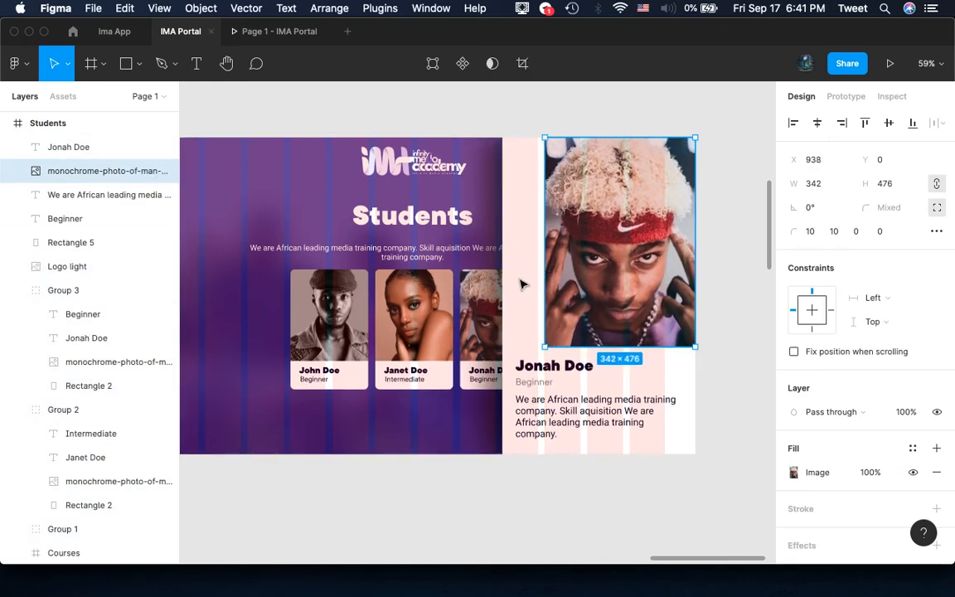
{"action": "left_click", "coordinate": [509, 287]}
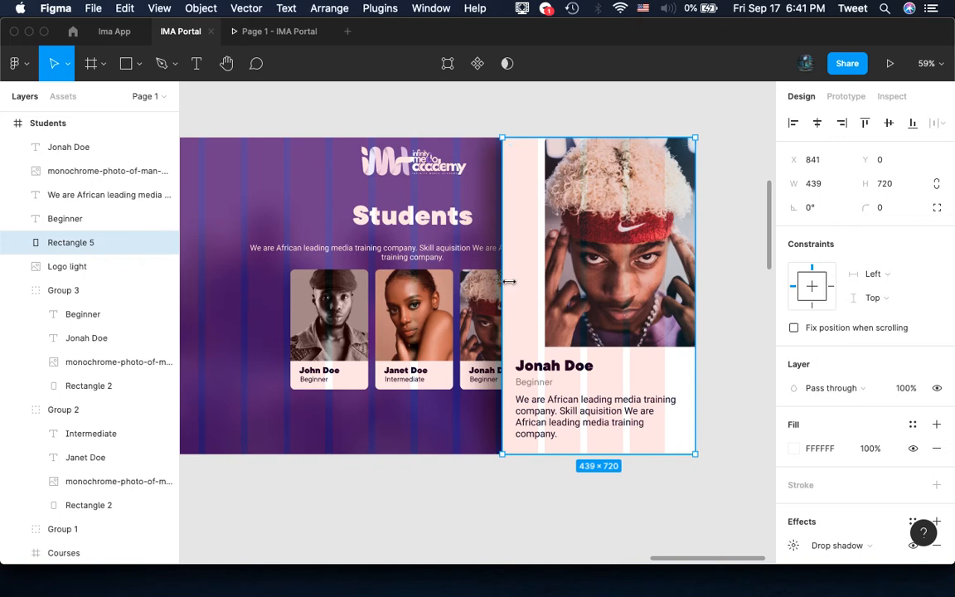
{"action": "left_click_drag", "start_coordinate": [502, 282], "coordinate": [546, 282]}
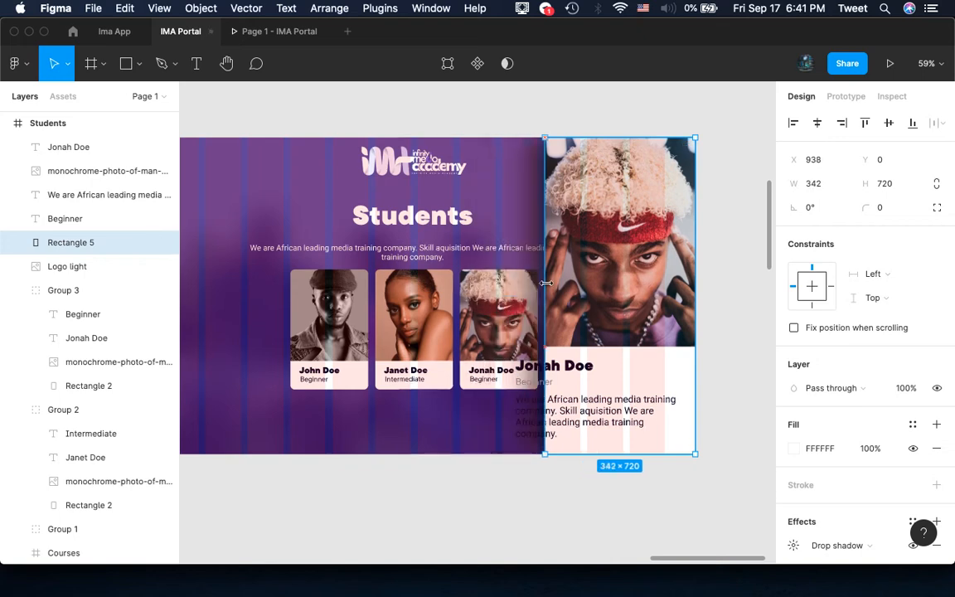
Move the side panel's name, Beginner text and description sideways together to X 958, inside the narrowed panel
{"action": "left_click", "coordinate": [535, 373]}
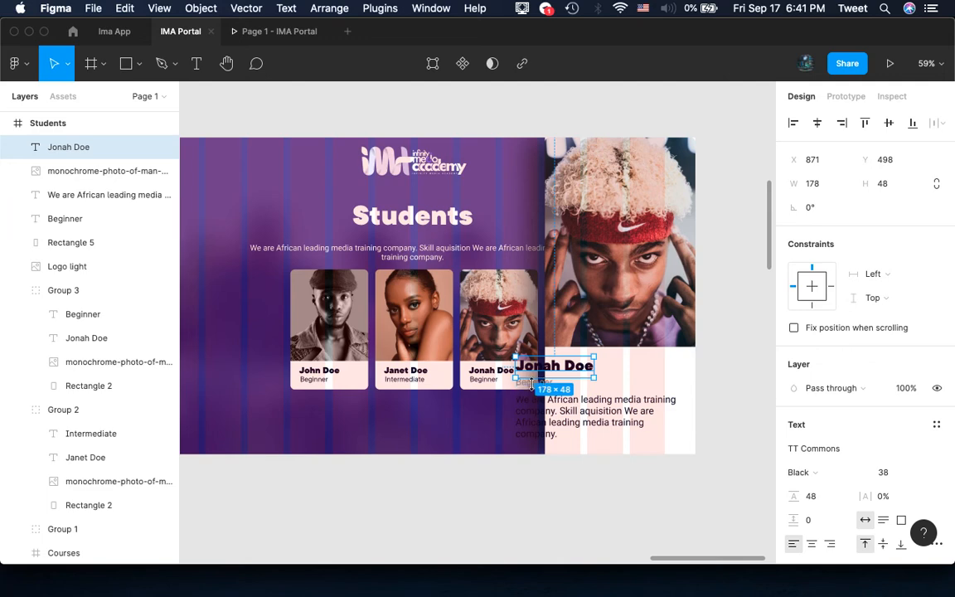
{"action": "left_click", "coordinate": [535, 399], "text": "shift"}
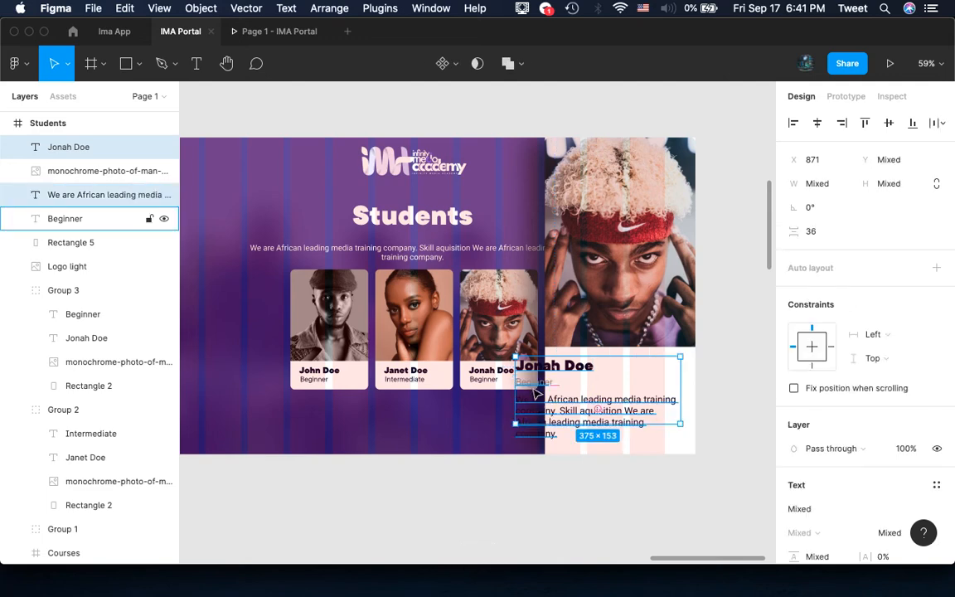
{"action": "left_click", "coordinate": [535, 383], "text": "shift"}
{"action": "key", "text": "shift+Right"}
{"action": "key", "text": "shift+Right"}
{"action": "key", "text": "shift+Right"}
{"action": "key", "text": "shift+Right"}
{"action": "key", "text": "shift+Right"}
{"action": "key", "text": "shift+Right"}
{"action": "key", "text": "shift+Right"}
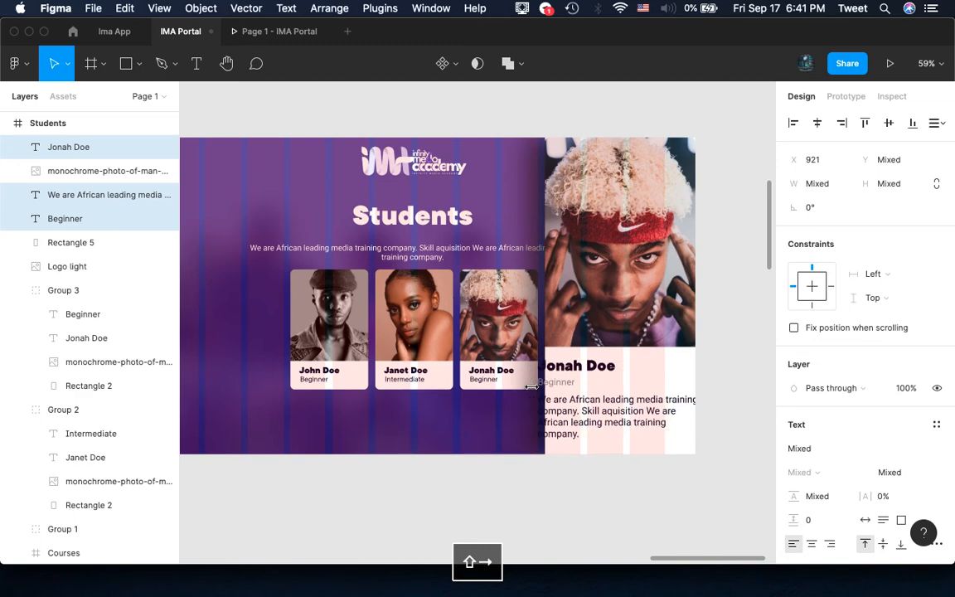
{"action": "key", "text": "Left"}
{"action": "key", "text": "Left"}
{"action": "key", "text": "Left"}
{"action": "key", "text": "Left"}
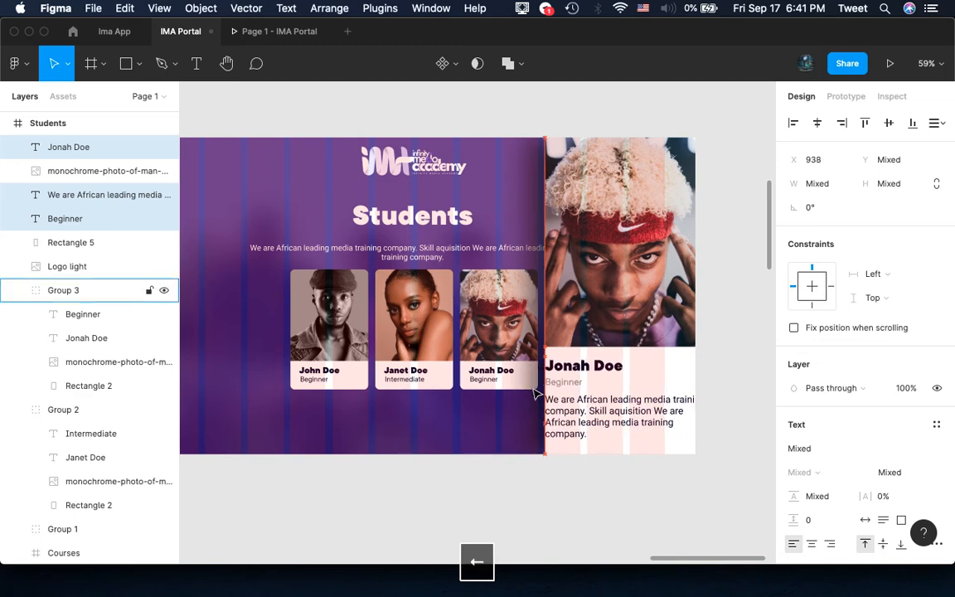
{"action": "key", "text": "shift+Right"}
{"action": "key", "text": "shift+Right"}
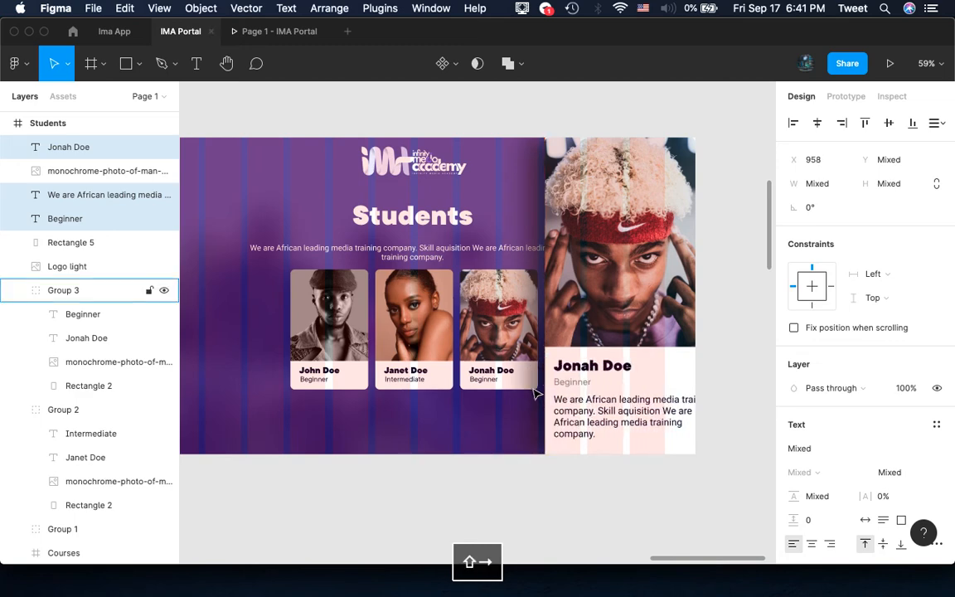
Delete everything after the first sentence of the side panel's description, leaving "We are African leading media training company."
{"action": "scroll", "coordinate": [534, 393], "scroll_direction": "right", "scroll_amount": 3}
{"action": "scroll", "coordinate": [535, 394], "scroll_direction": "down", "scroll_amount": 2}
{"action": "scroll", "coordinate": [535, 394], "scroll_direction": "up", "scroll_amount": 5}
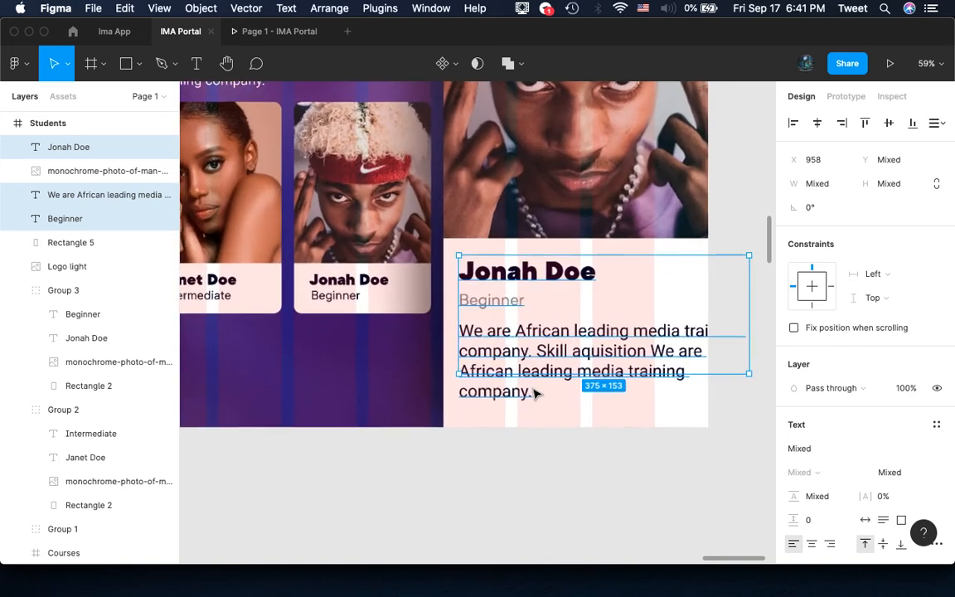
{"action": "double_click", "coordinate": [530, 357]}
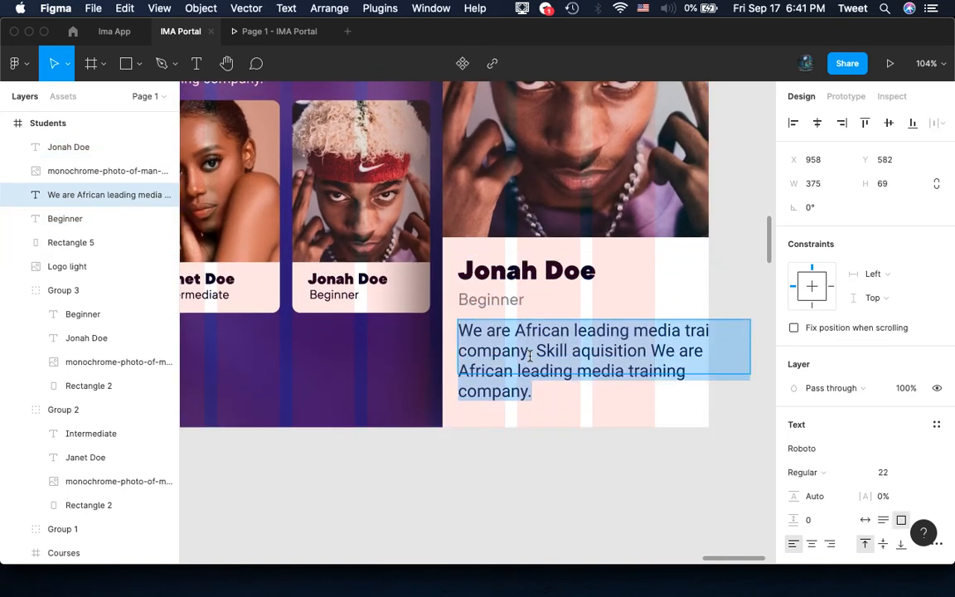
{"action": "left_click", "coordinate": [533, 351]}
{"action": "key", "text": "shift+Down"}
{"action": "key", "text": "shift+Down"}
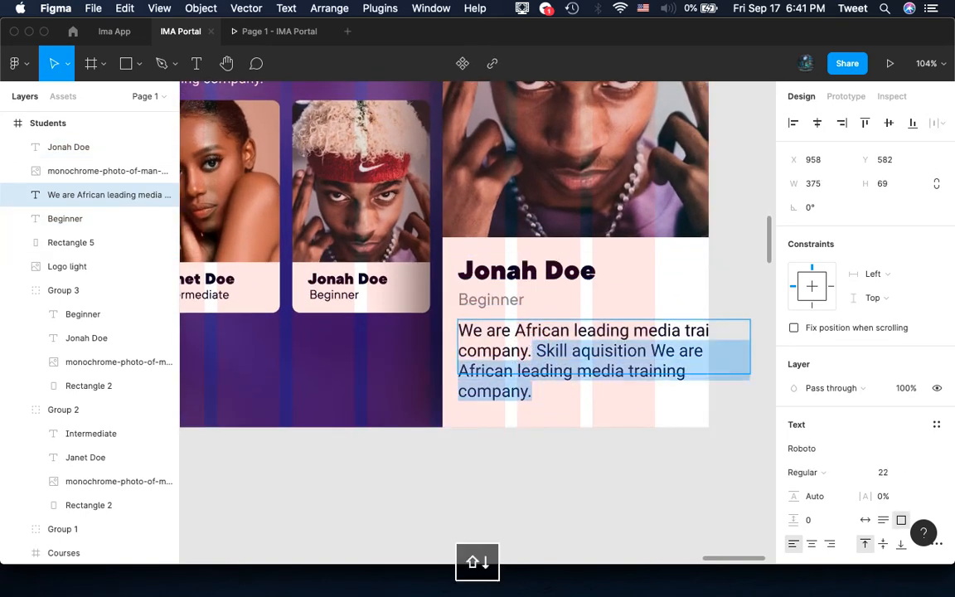
{"action": "key", "text": "BackSpace"}
{"action": "scroll", "coordinate": [705, 390], "scroll_direction": "down", "scroll_amount": 3}
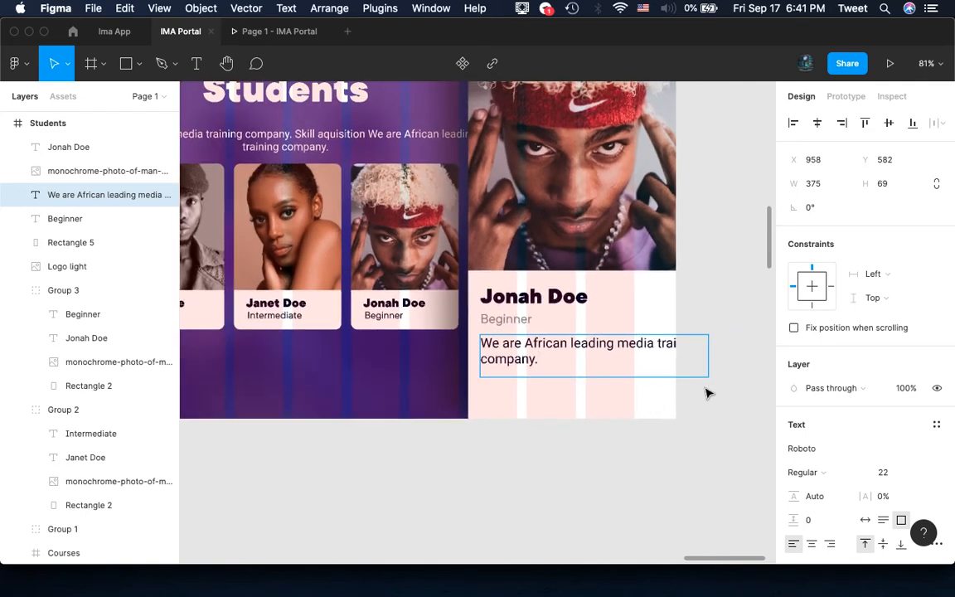
{"action": "key", "text": "Escape"}
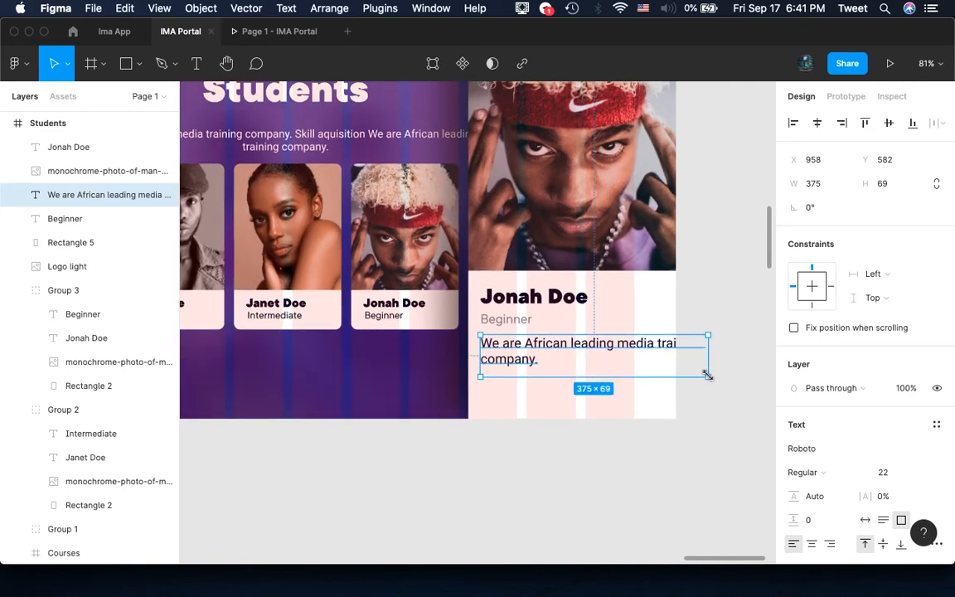
Narrow the description text box so its text wraps within the side panel
{"action": "left_click_drag", "start_coordinate": [707, 376], "coordinate": [663, 381]}
{"action": "left_click", "coordinate": [699, 378]}
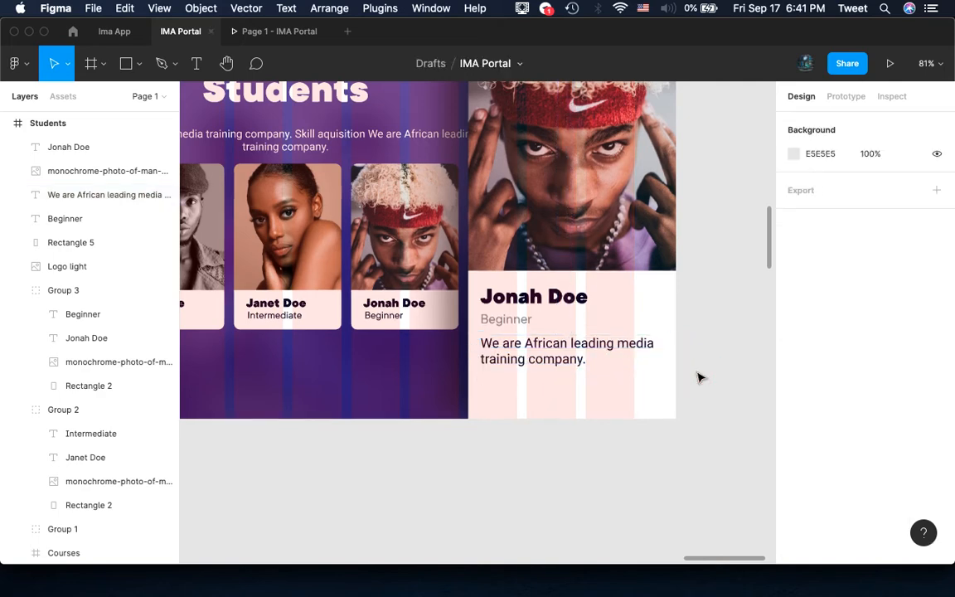
Hide the 12-column layout grid on the Students frame with the side panel
{"action": "scroll", "coordinate": [699, 378], "scroll_direction": "down", "scroll_amount": 5}
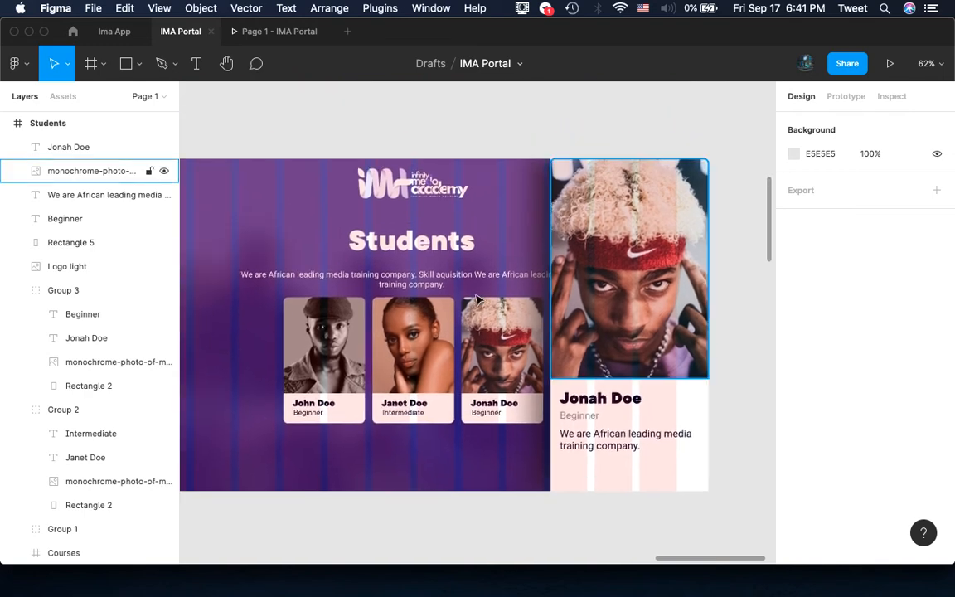
{"action": "scroll", "coordinate": [345, 213], "scroll_direction": "up", "scroll_amount": 2}
{"action": "scroll", "coordinate": [346, 214], "scroll_direction": "left", "scroll_amount": 3}
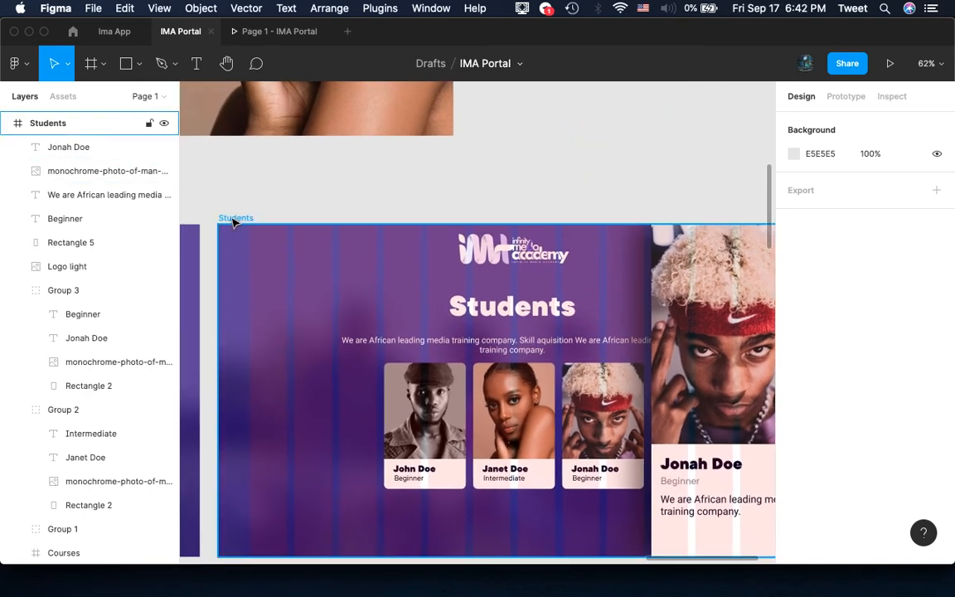
{"action": "left_click", "coordinate": [233, 219]}
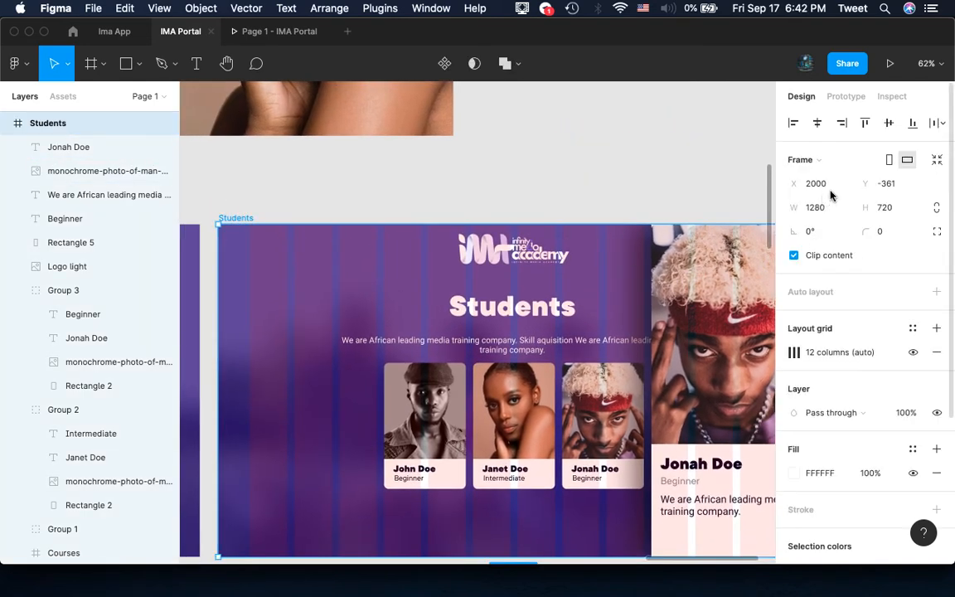
{"action": "left_click", "coordinate": [912, 353]}
{"action": "scroll", "coordinate": [720, 370], "scroll_direction": "down", "scroll_amount": 2}
{"action": "scroll", "coordinate": [720, 370], "scroll_direction": "right", "scroll_amount": 3}
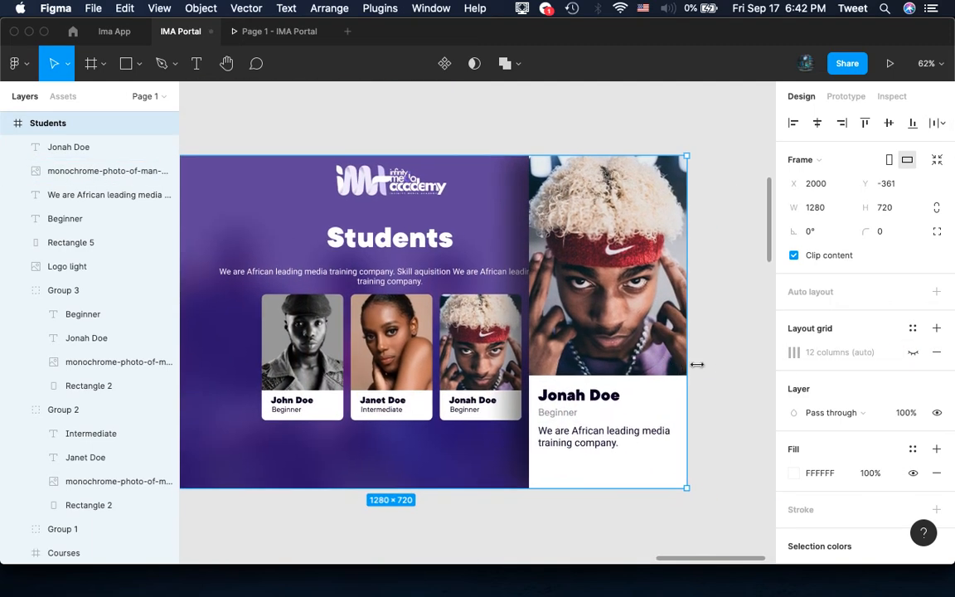
{"action": "left_click", "coordinate": [720, 370]}
{"action": "scroll", "coordinate": [720, 369], "scroll_direction": "down", "scroll_amount": 5}
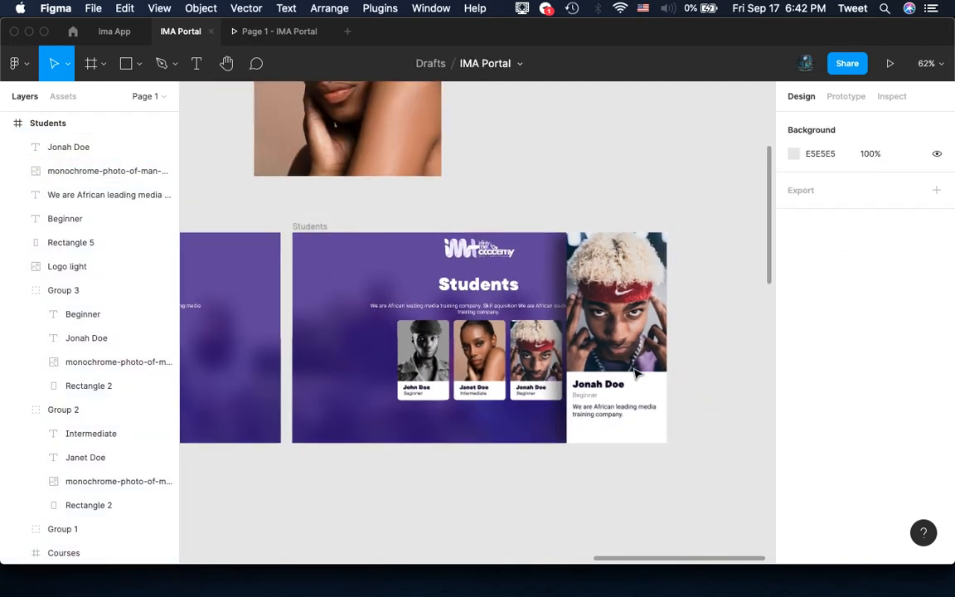
{"action": "scroll", "coordinate": [636, 375], "scroll_direction": "left", "scroll_amount": 3}
{"action": "scroll", "coordinate": [636, 375], "scroll_direction": "down", "scroll_amount": 3}
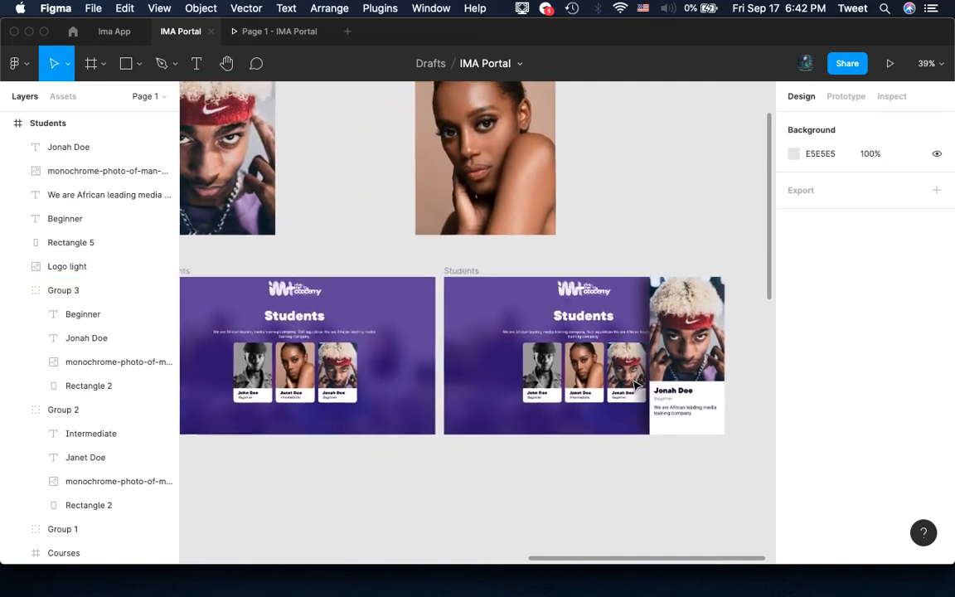
Preview the original Students frame without the side panel as a presentation, and return to the IMA Portal design file
{"action": "left_click", "coordinate": [546, 365]}
{"action": "scroll", "coordinate": [546, 364], "scroll_direction": "left", "scroll_amount": 4}
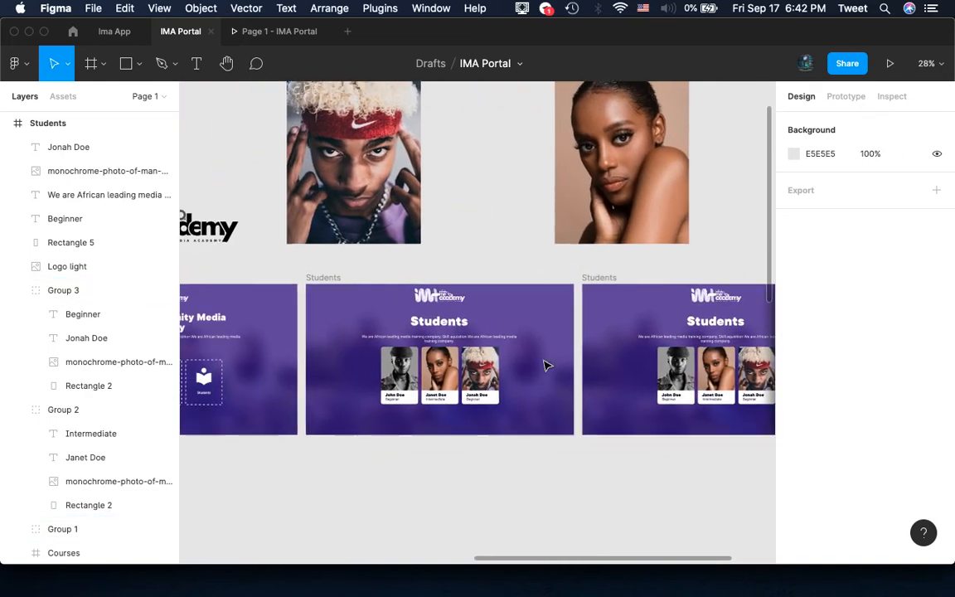
{"action": "scroll", "coordinate": [546, 365], "scroll_direction": "down", "scroll_amount": 2}
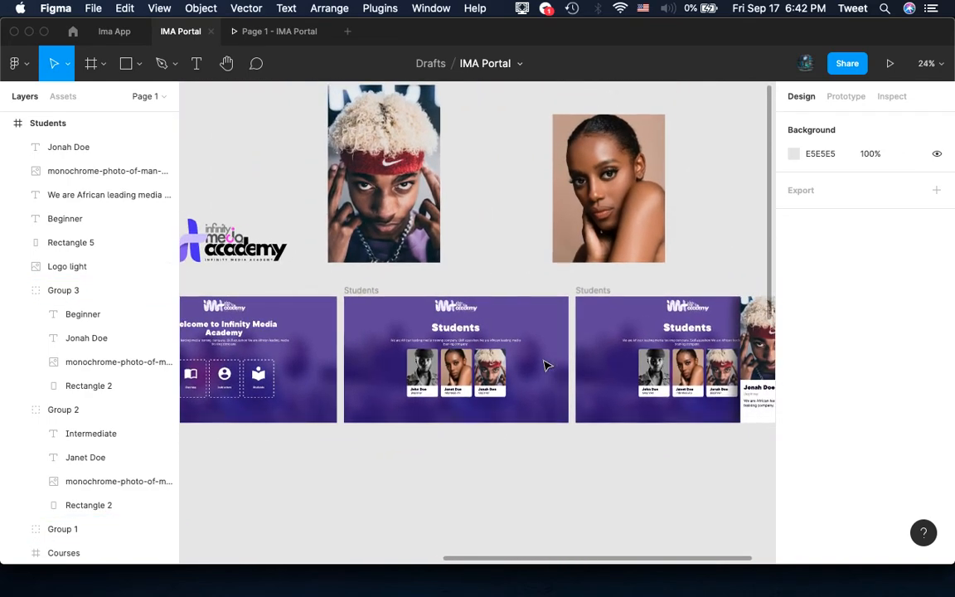
{"action": "scroll", "coordinate": [546, 365], "scroll_direction": "left", "scroll_amount": 4}
{"action": "scroll", "coordinate": [546, 365], "scroll_direction": "right", "scroll_amount": 2}
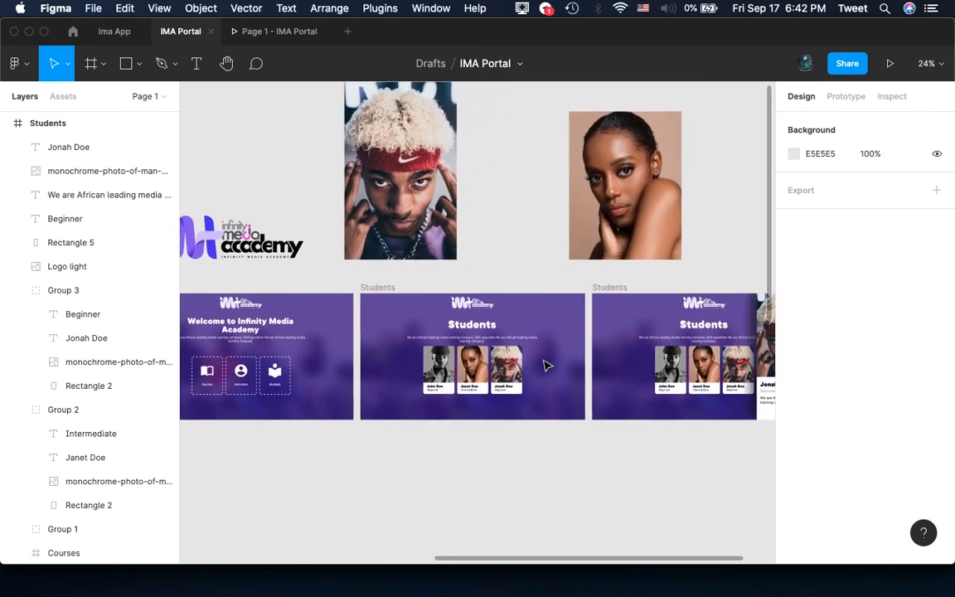
{"action": "left_click", "coordinate": [377, 290]}
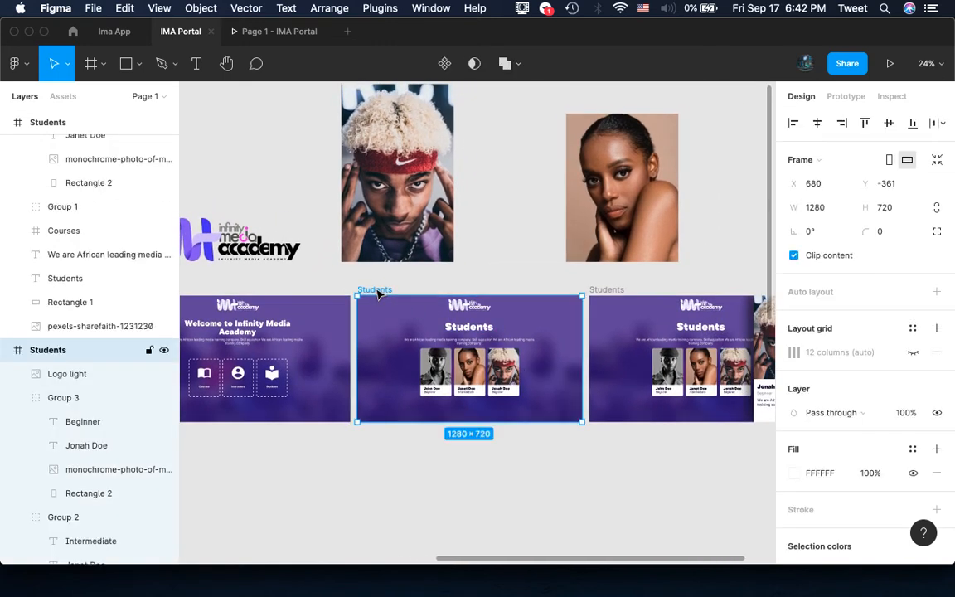
{"action": "left_click", "coordinate": [890, 65]}
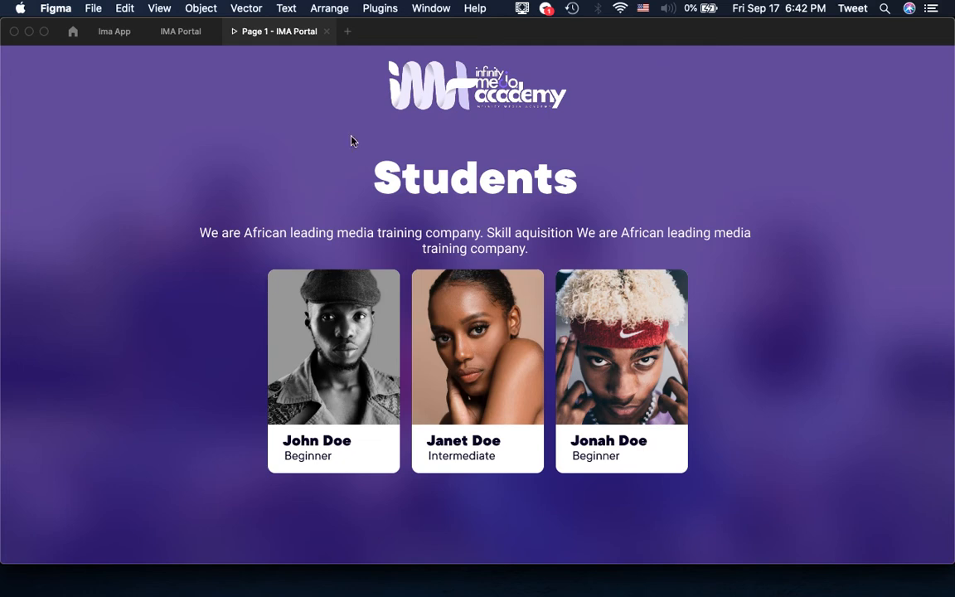
{"action": "left_click", "coordinate": [181, 30]}
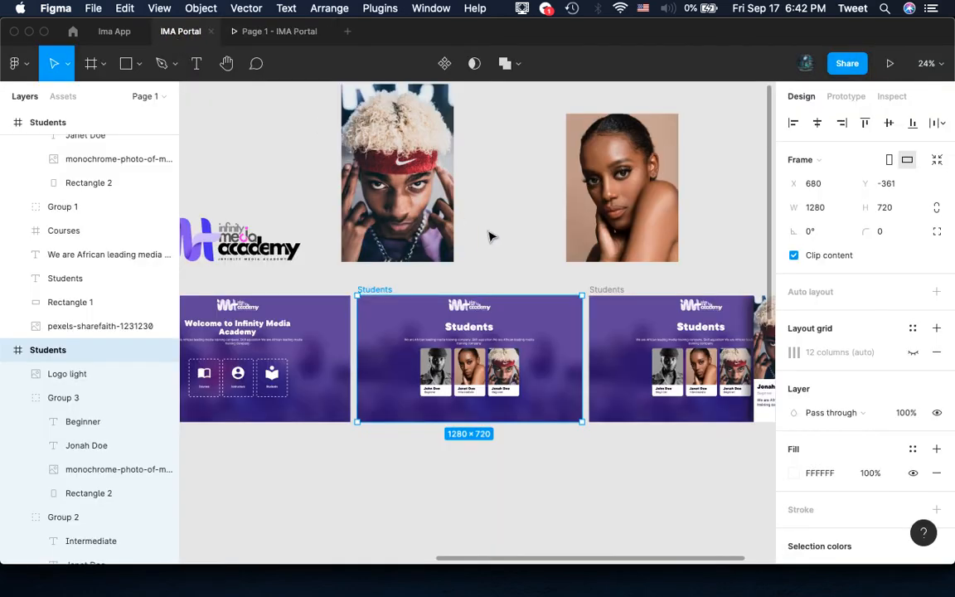
Preview the Students frame with the side panel as a presentation, return to the design file and deselect the frame
{"action": "scroll", "coordinate": [489, 237], "scroll_direction": "right", "scroll_amount": 5}
{"action": "left_click", "coordinate": [504, 276]}
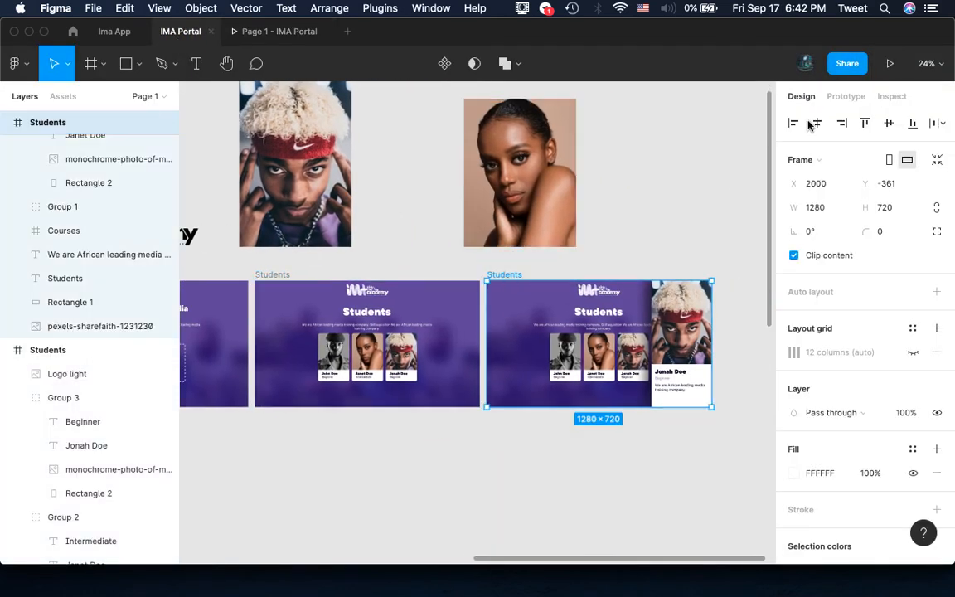
{"action": "left_click", "coordinate": [891, 64]}
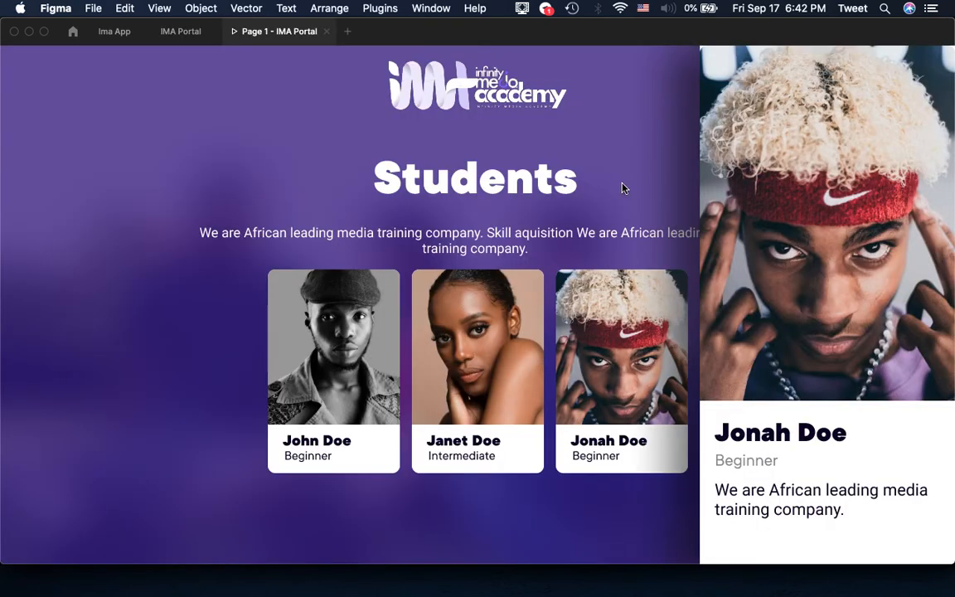
{"action": "left_click", "coordinate": [179, 32]}
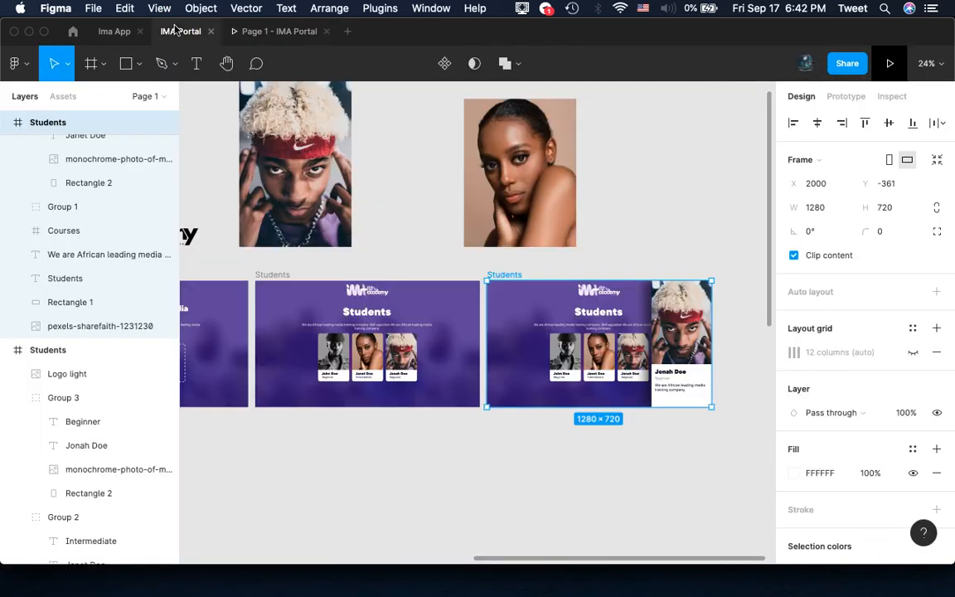
{"action": "left_click", "coordinate": [640, 214]}
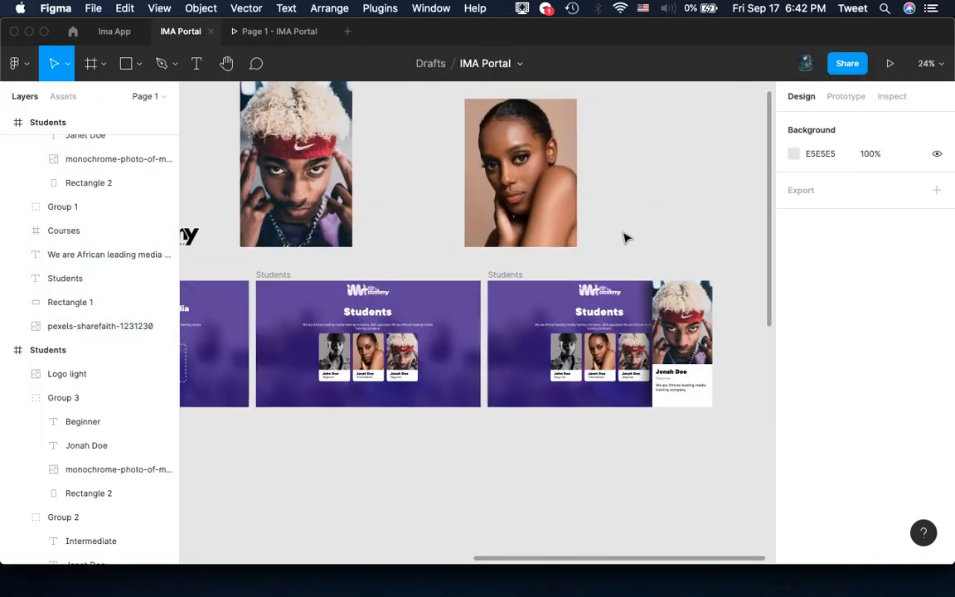
Switch the file from design editing to prototype editing
{"action": "scroll", "coordinate": [624, 239], "scroll_direction": "left", "scroll_amount": 5}
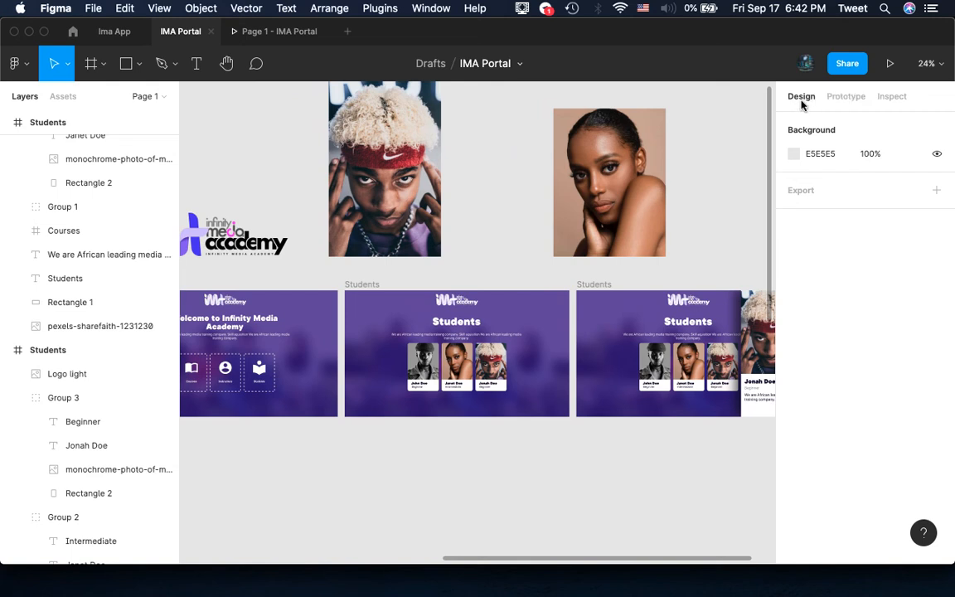
{"action": "left_click", "coordinate": [844, 96]}
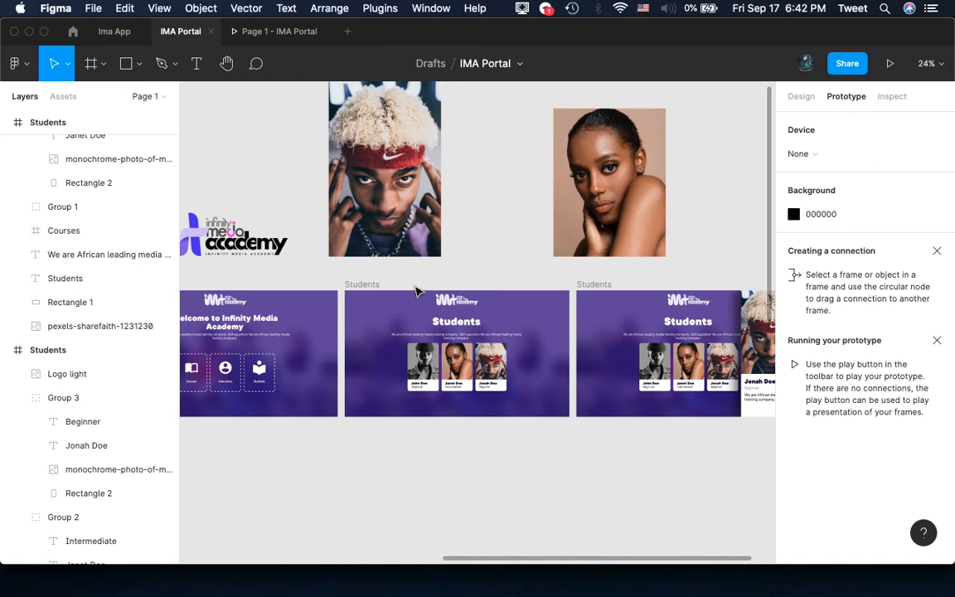
{"action": "scroll", "coordinate": [416, 291], "scroll_direction": "left", "scroll_amount": 5}
{"action": "scroll", "coordinate": [417, 292], "scroll_direction": "down", "scroll_amount": 3}
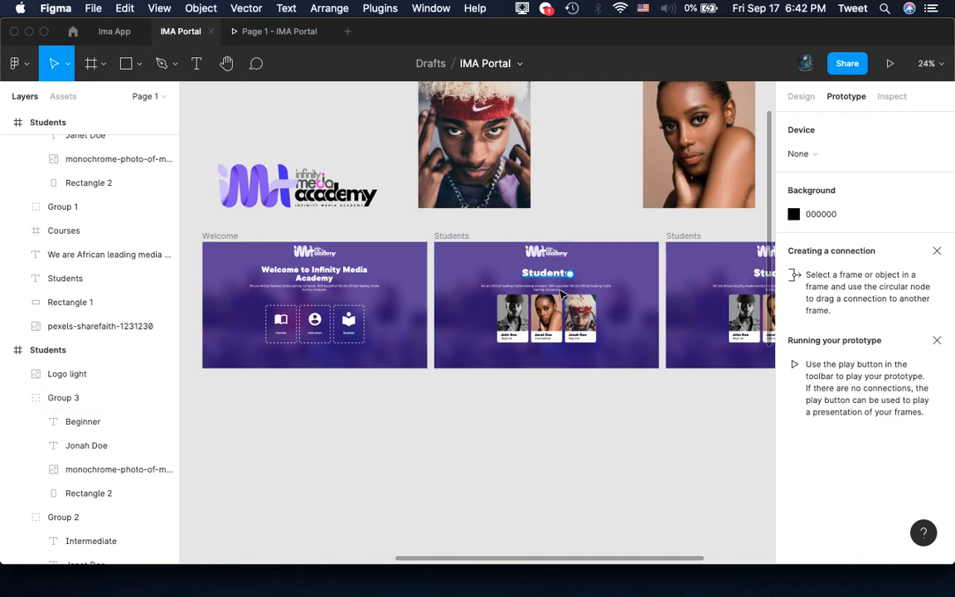
Group the Students icon, its label and the surrounding dashed rectangle on the Welcome frame
{"action": "scroll", "coordinate": [346, 323], "scroll_direction": "up", "scroll_amount": 5}
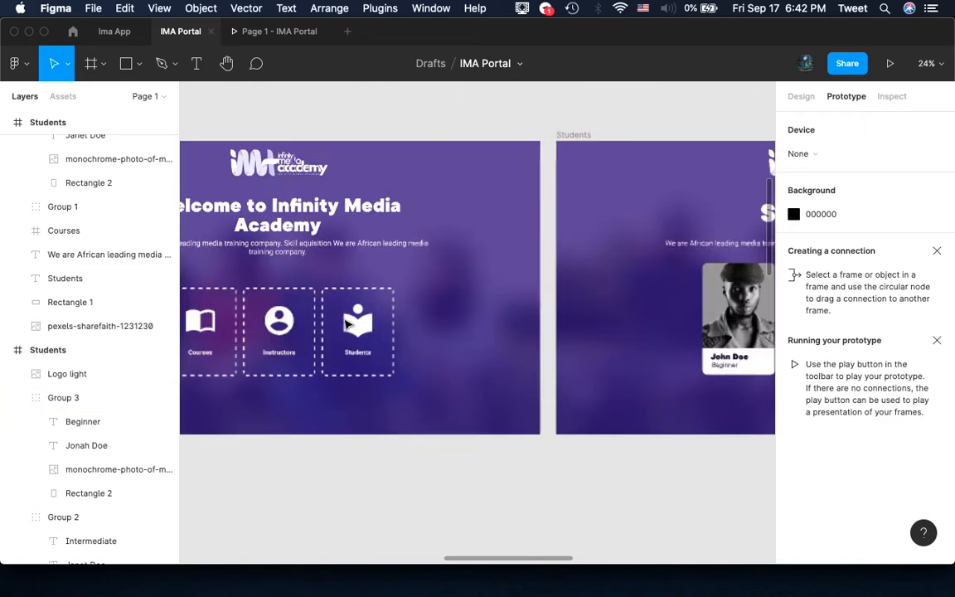
{"action": "scroll", "coordinate": [347, 323], "scroll_direction": "up", "scroll_amount": 5}
{"action": "scroll", "coordinate": [345, 324], "scroll_direction": "left", "scroll_amount": 2}
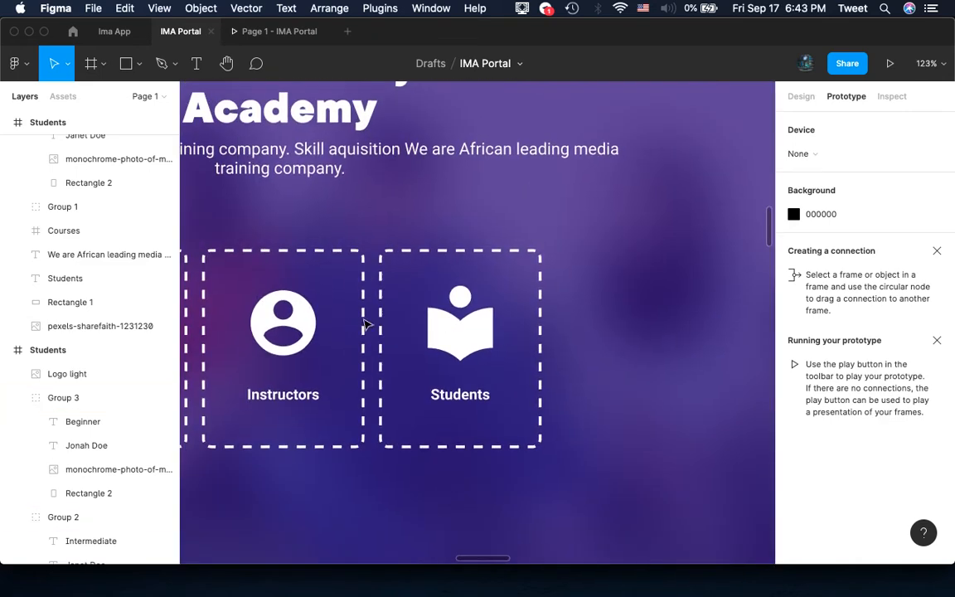
{"action": "left_click", "coordinate": [456, 357]}
{"action": "left_click", "coordinate": [458, 395], "text": "shift"}
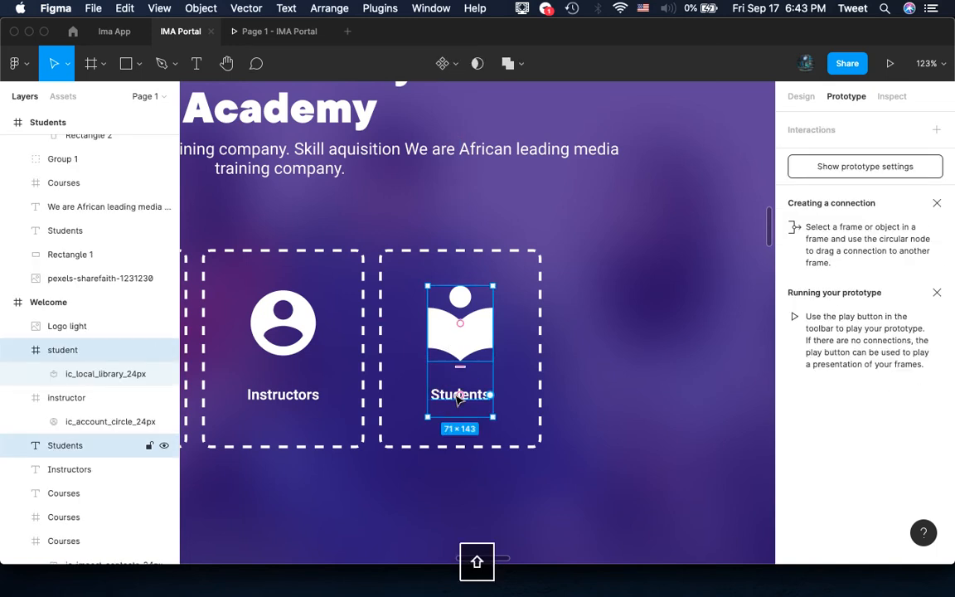
{"action": "left_click", "coordinate": [540, 386], "text": "shift"}
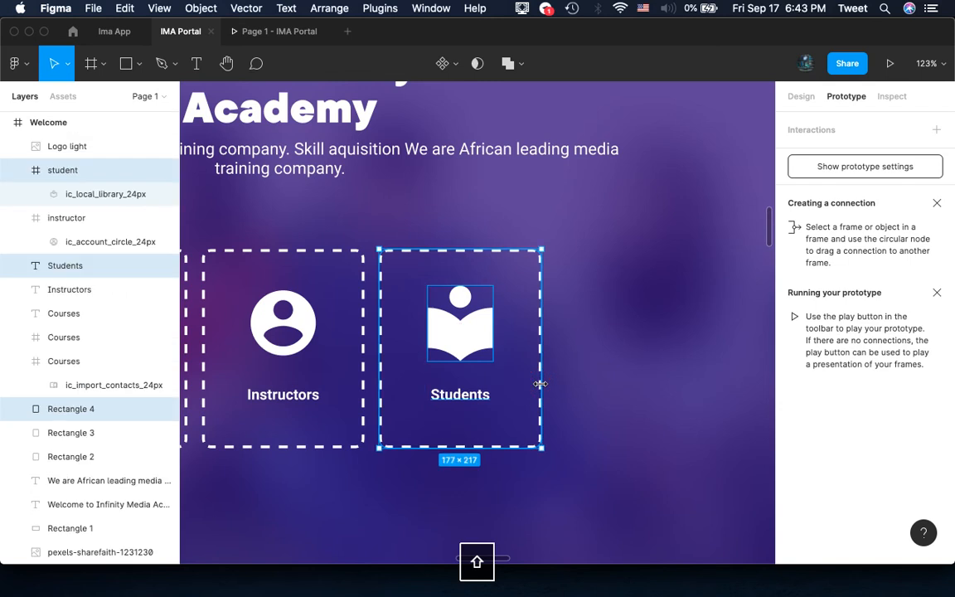
{"action": "right_click", "coordinate": [452, 337]}
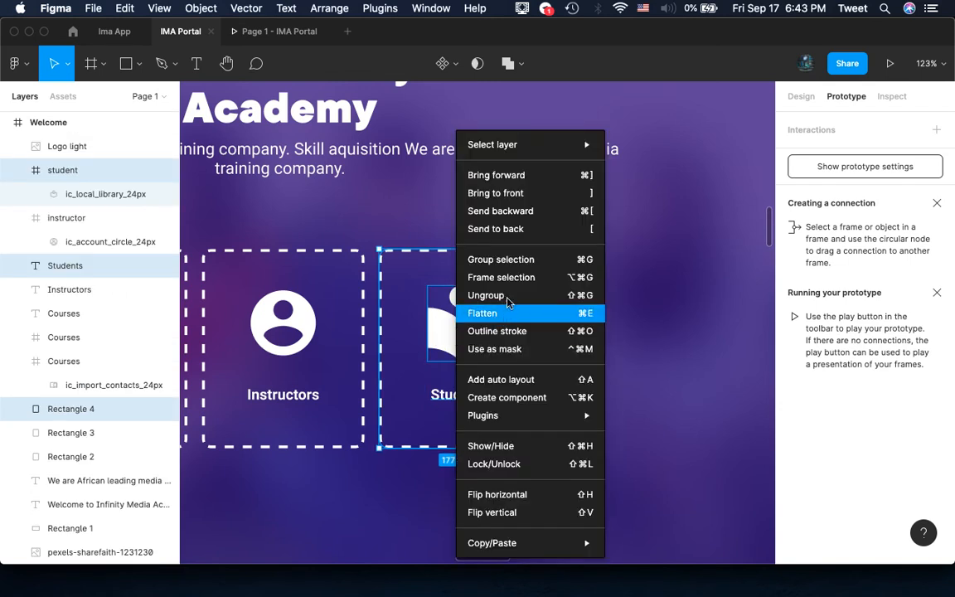
{"action": "left_click", "coordinate": [460, 257]}
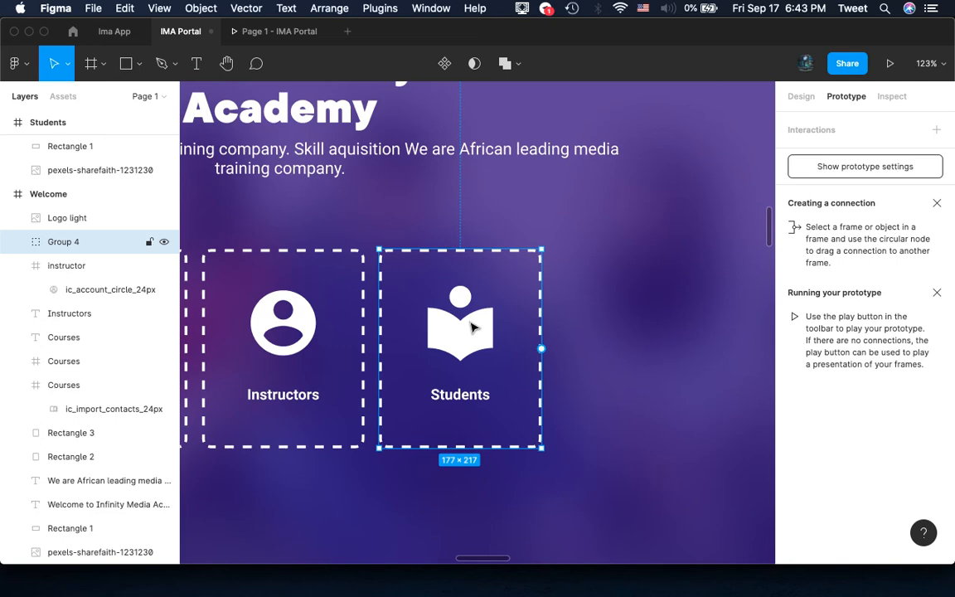
Look over the Welcome frame and both Students frames, checking their order and frame names
{"action": "scroll", "coordinate": [471, 328], "scroll_direction": "down", "scroll_amount": 6}
{"action": "scroll", "coordinate": [470, 331], "scroll_direction": "right", "scroll_amount": 3}
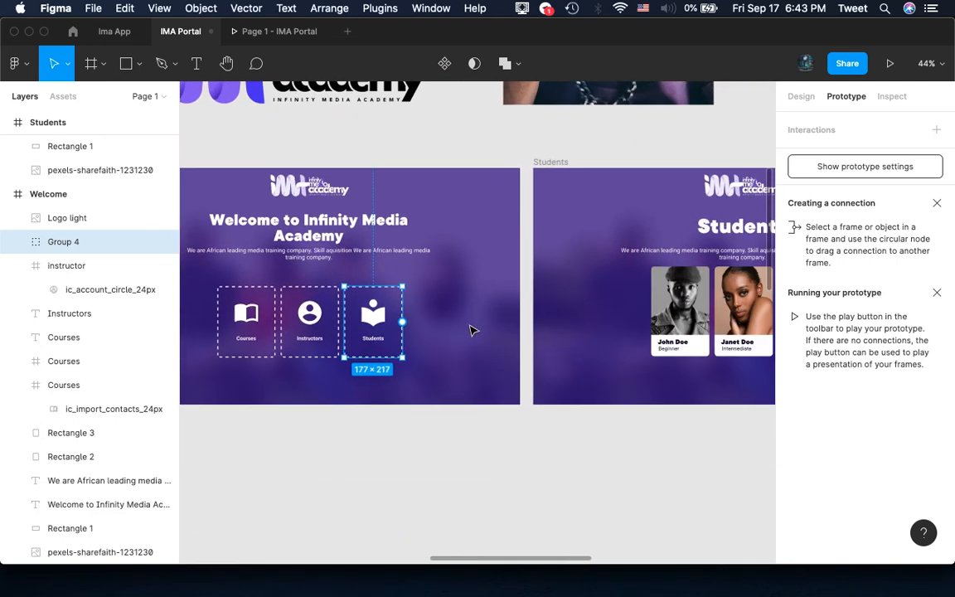
{"action": "scroll", "coordinate": [470, 327], "scroll_direction": "down", "scroll_amount": 2}
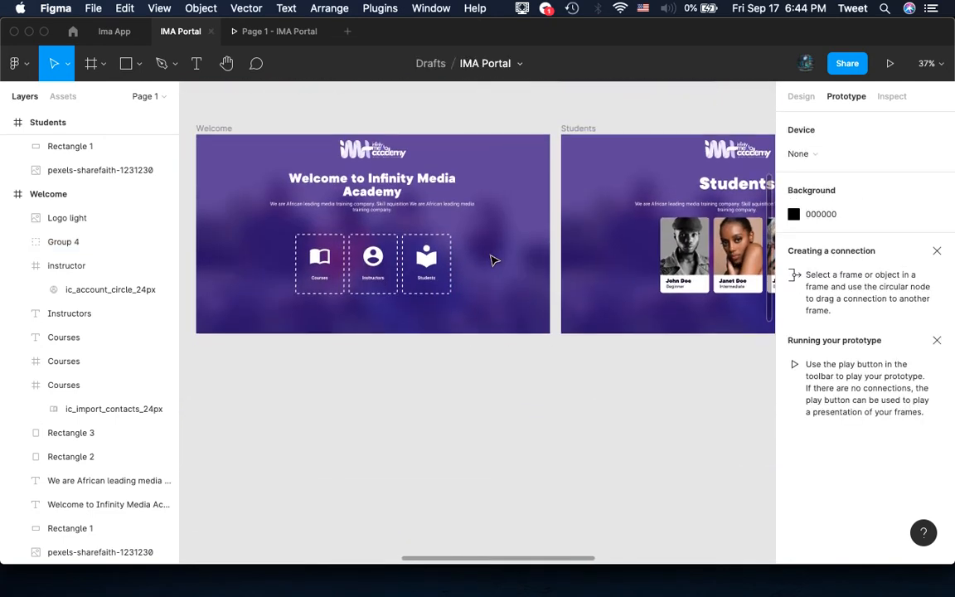
{"action": "scroll", "coordinate": [492, 257], "scroll_direction": "up", "scroll_amount": 1}
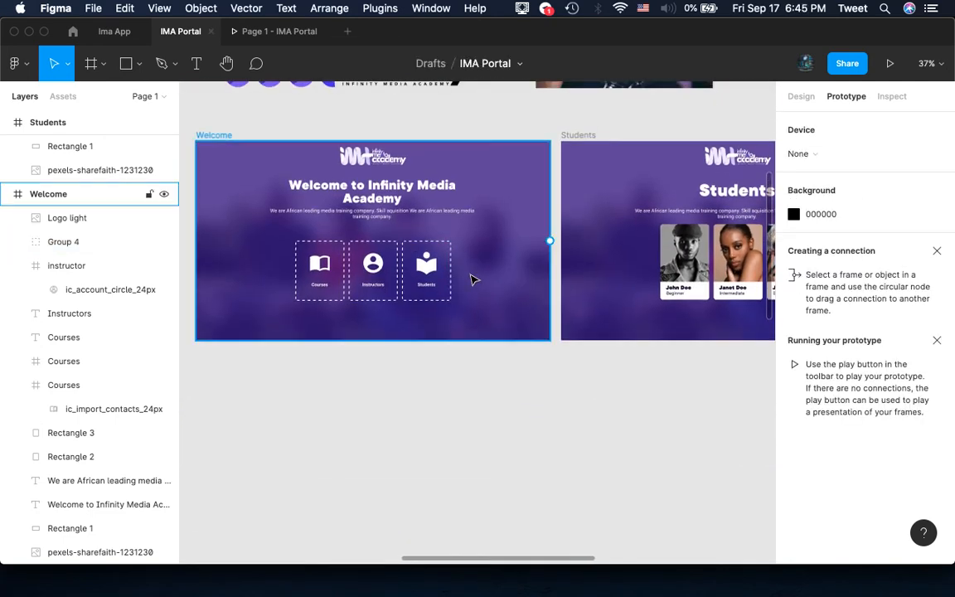
{"action": "scroll", "coordinate": [471, 281], "scroll_direction": "right", "scroll_amount": 5}
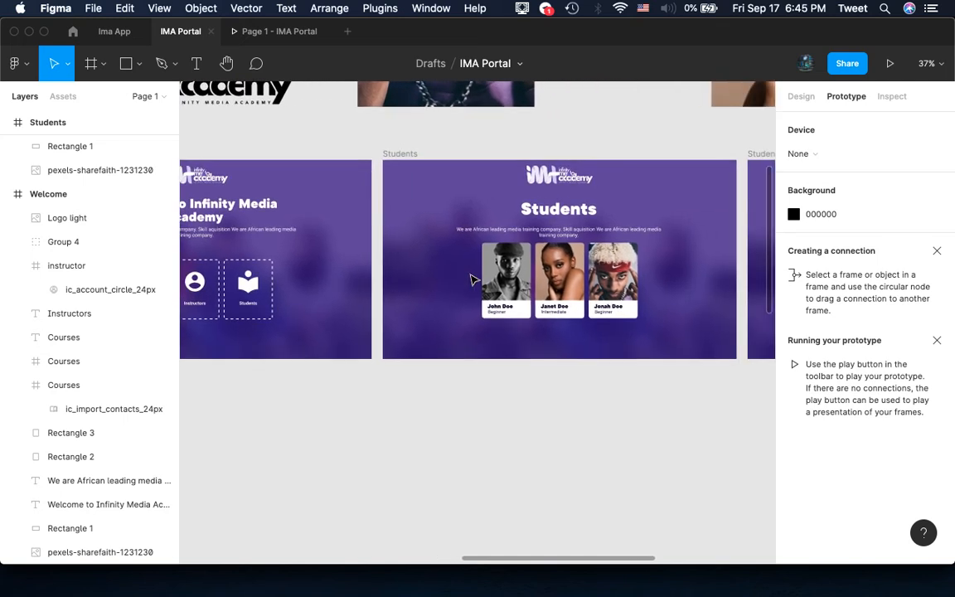
{"action": "scroll", "coordinate": [470, 280], "scroll_direction": "right", "scroll_amount": 10}
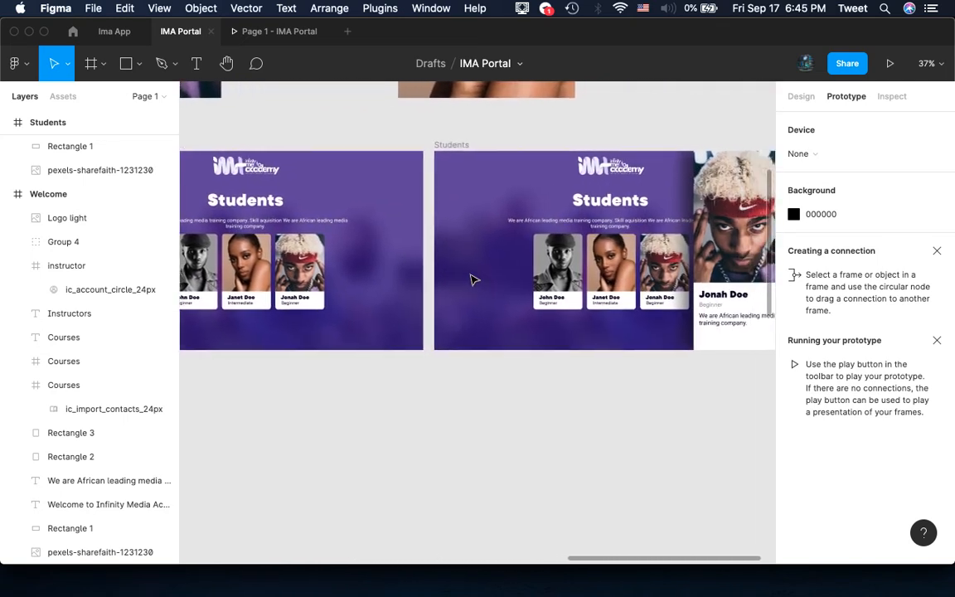
{"action": "scroll", "coordinate": [471, 280], "scroll_direction": "left", "scroll_amount": 10}
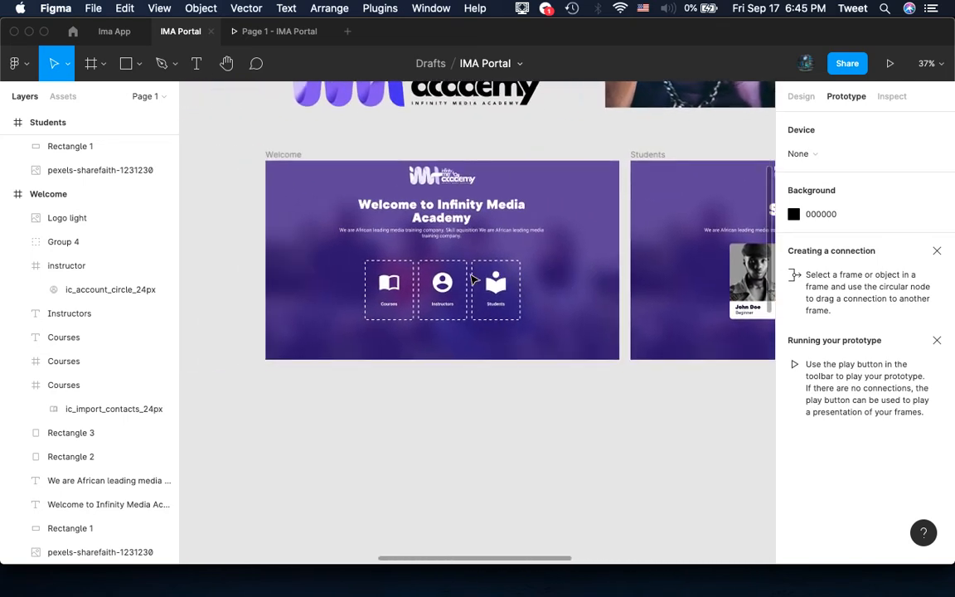
{"action": "left_click", "coordinate": [312, 208]}
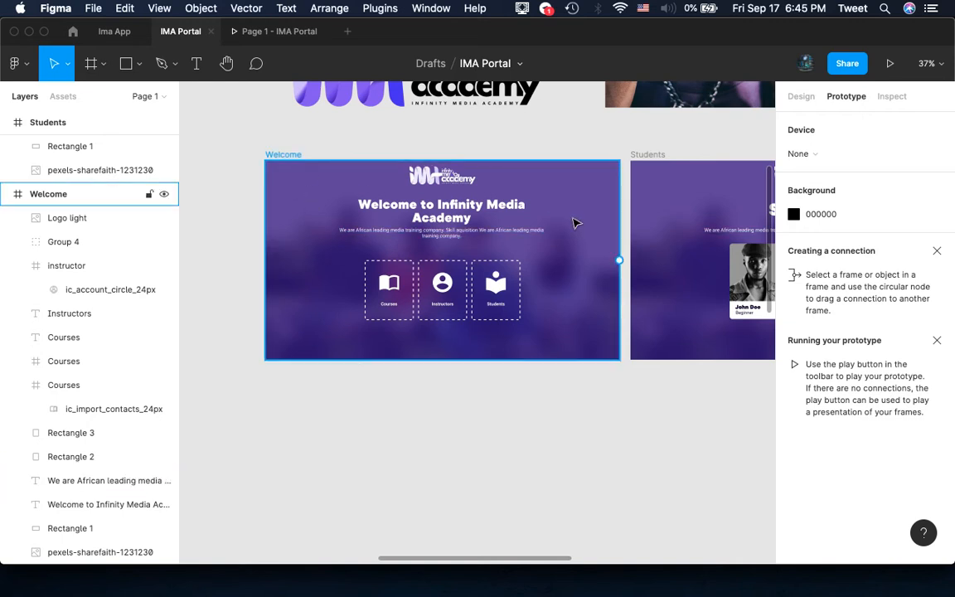
{"action": "scroll", "coordinate": [574, 220], "scroll_direction": "right", "scroll_amount": 4}
{"action": "left_click", "coordinate": [581, 245]}
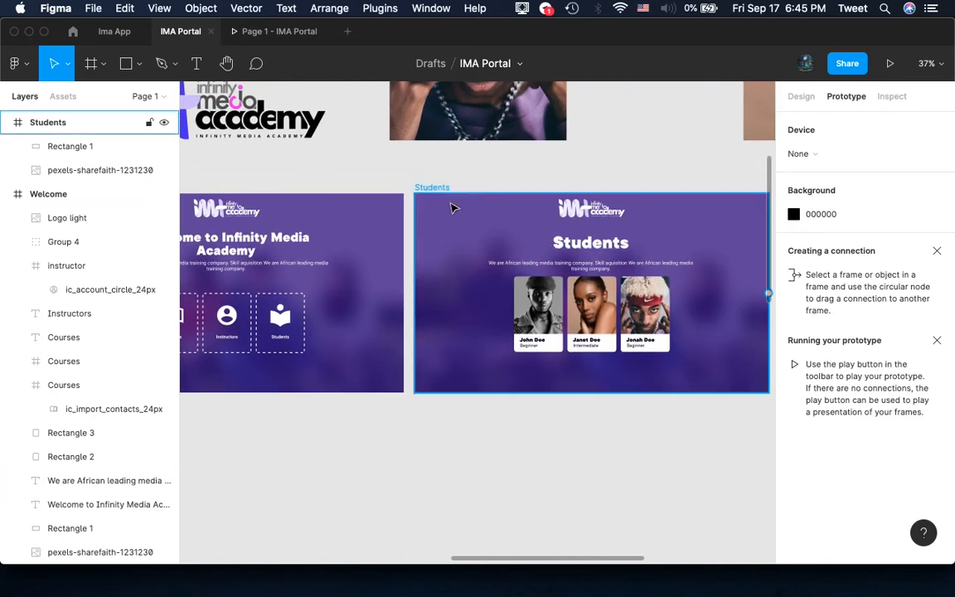
Rename the Students frame that has the side panel to "Students info"
{"action": "scroll", "coordinate": [514, 228], "scroll_direction": "right", "scroll_amount": 5}
{"action": "scroll", "coordinate": [597, 257], "scroll_direction": "right", "scroll_amount": 3}
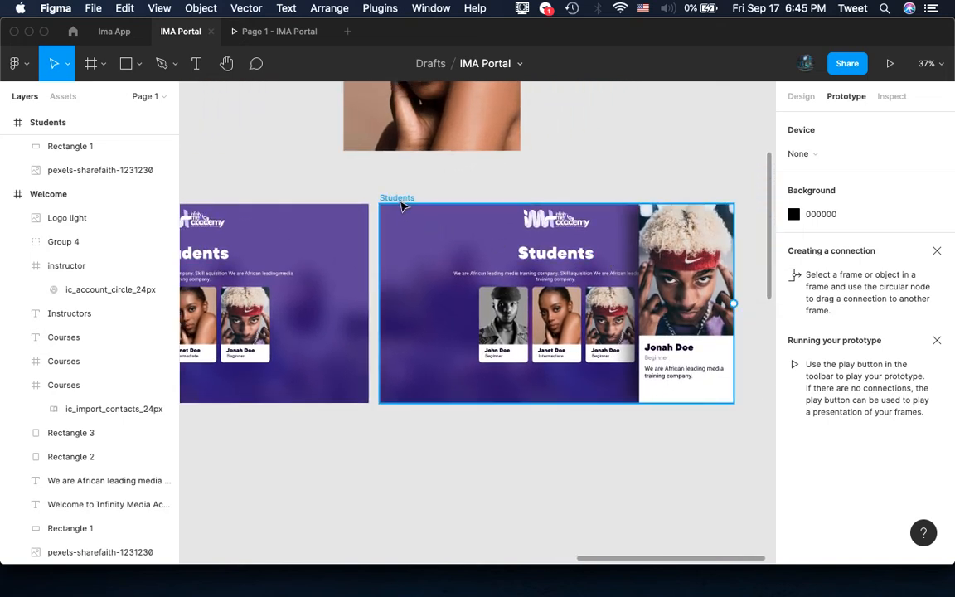
{"action": "double_click", "coordinate": [398, 198]}
{"action": "key", "text": "Right"}
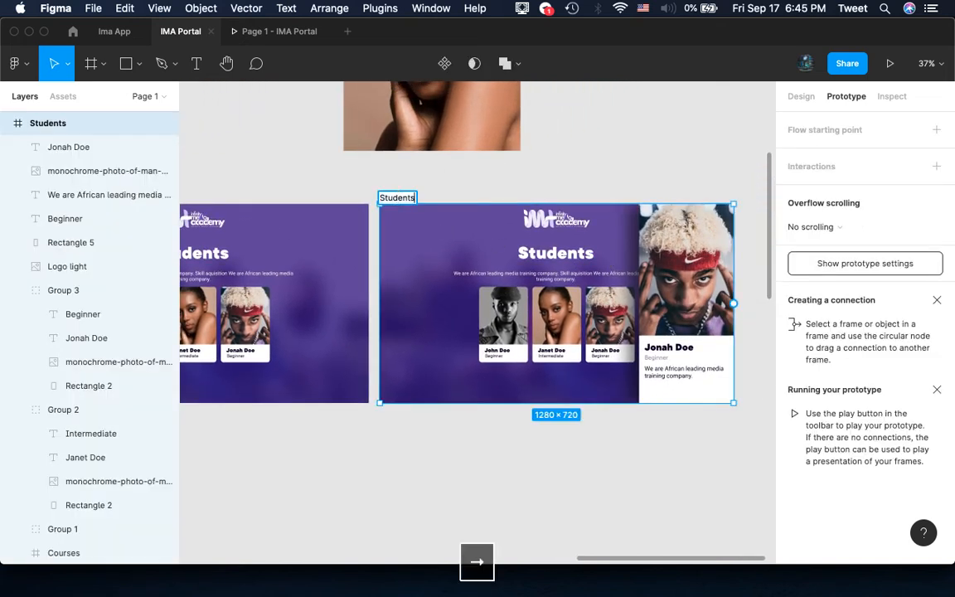
{"action": "type", "text": "info"}
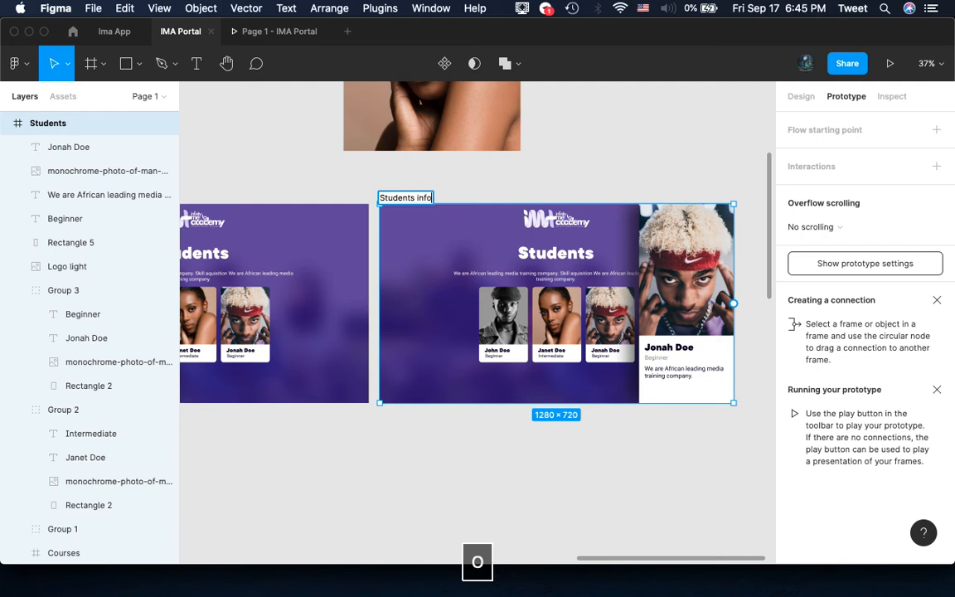
{"action": "left_click", "coordinate": [507, 179]}
Add an on-click interaction to the grouped Students card on the Welcome frame and open its details
{"action": "scroll", "coordinate": [386, 273], "scroll_direction": "down", "scroll_amount": 2}
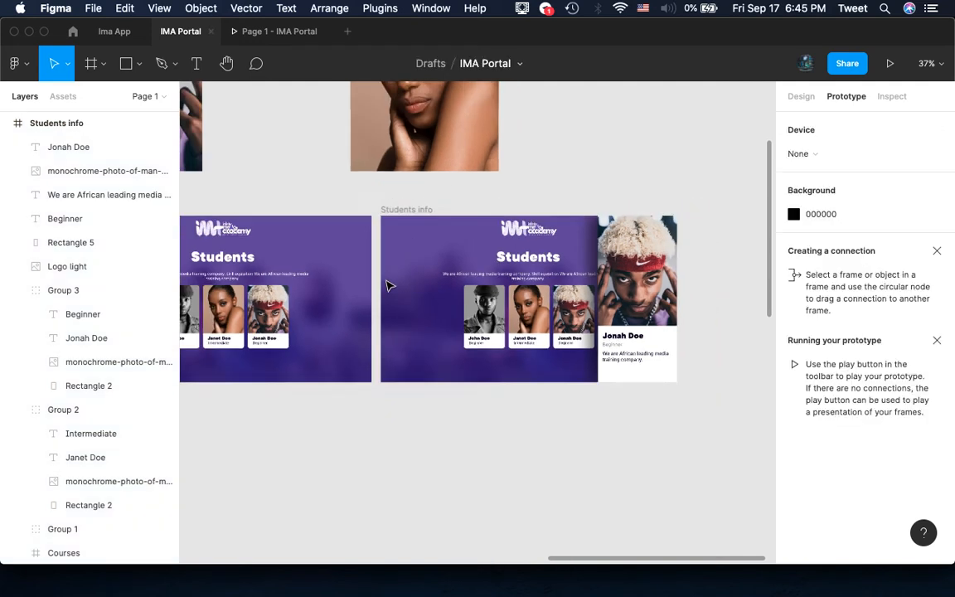
{"action": "scroll", "coordinate": [388, 286], "scroll_direction": "down", "scroll_amount": 4}
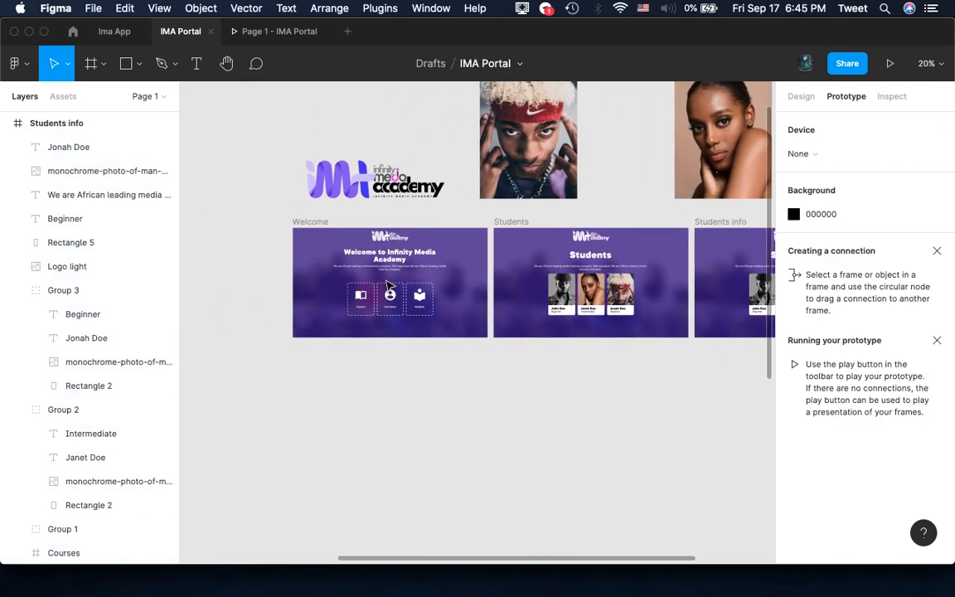
{"action": "scroll", "coordinate": [388, 284], "scroll_direction": "down", "scroll_amount": 2}
{"action": "scroll", "coordinate": [388, 284], "scroll_direction": "up", "scroll_amount": 6}
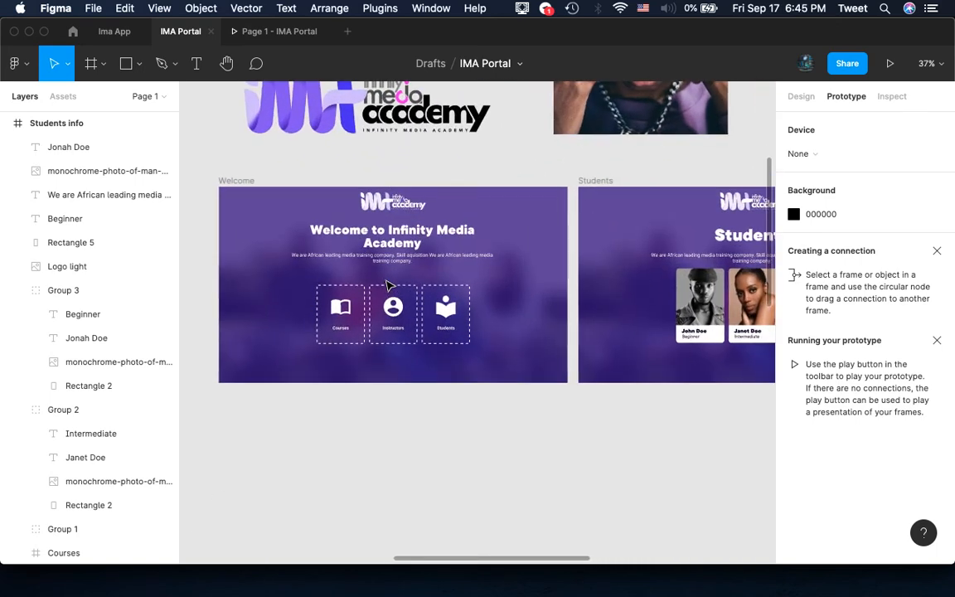
{"action": "scroll", "coordinate": [388, 285], "scroll_direction": "down", "scroll_amount": 3}
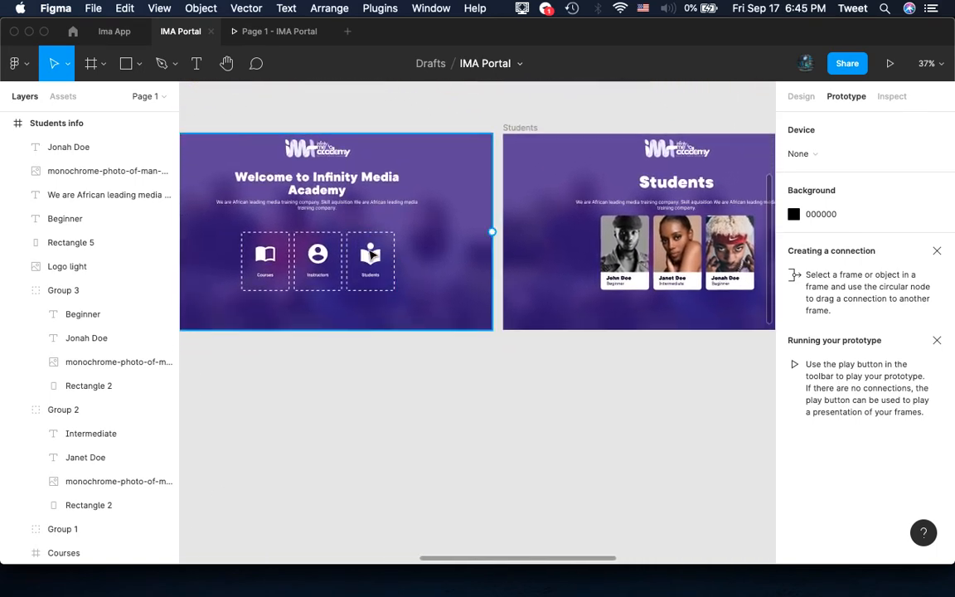
{"action": "left_click", "coordinate": [370, 264]}
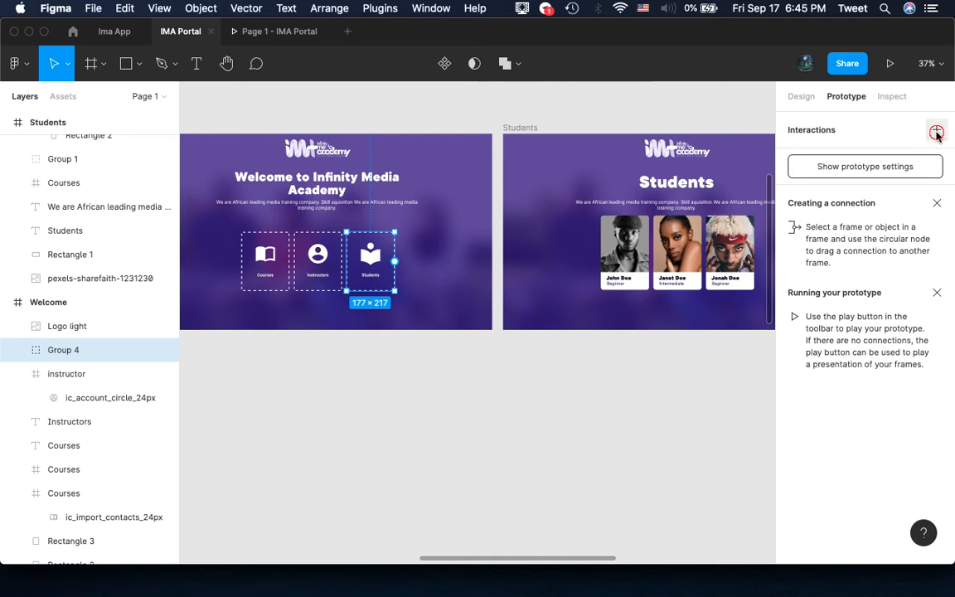
{"action": "left_click", "coordinate": [937, 133]}
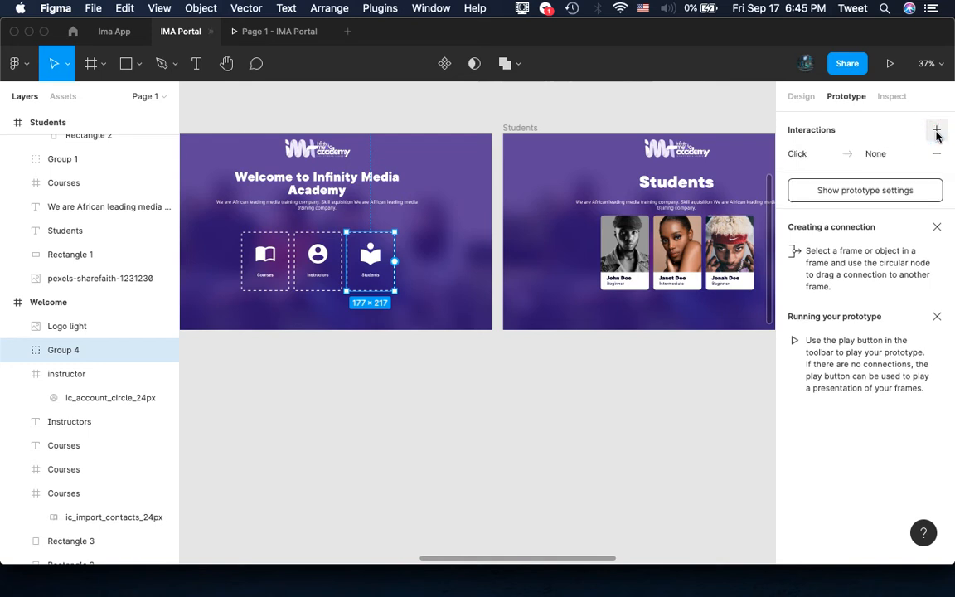
{"action": "left_click", "coordinate": [813, 157]}
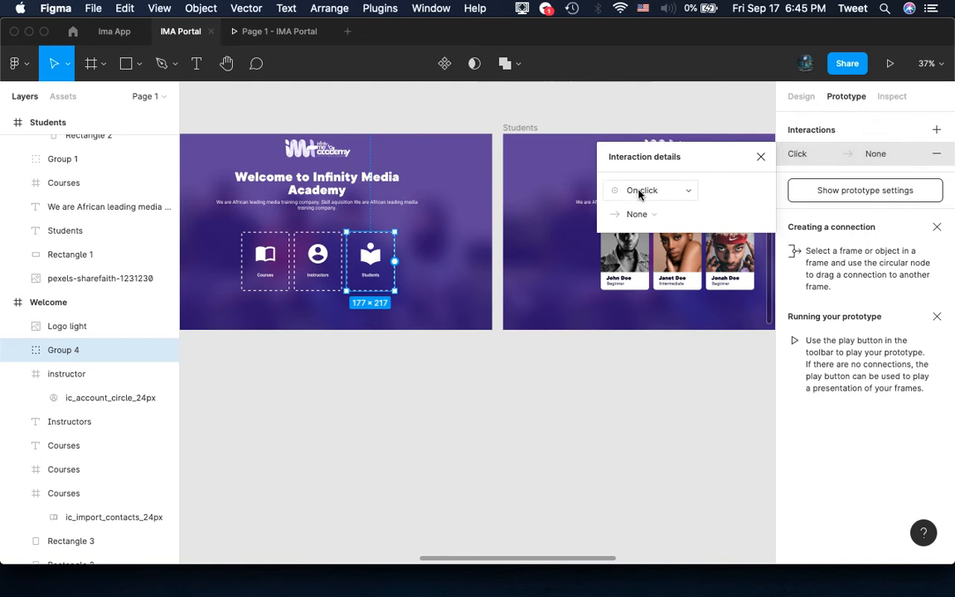
Set the Students card's interaction to Open overlay with the Students frame as its destination
{"action": "left_click", "coordinate": [651, 215]}
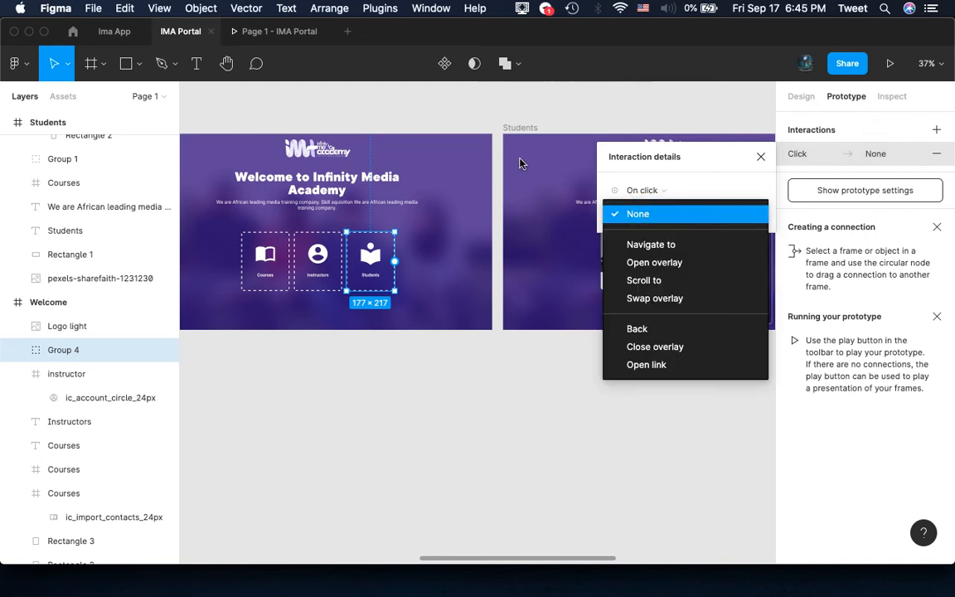
{"action": "left_click", "coordinate": [655, 262]}
{"action": "scroll", "coordinate": [317, 177], "scroll_direction": "right", "scroll_amount": 5}
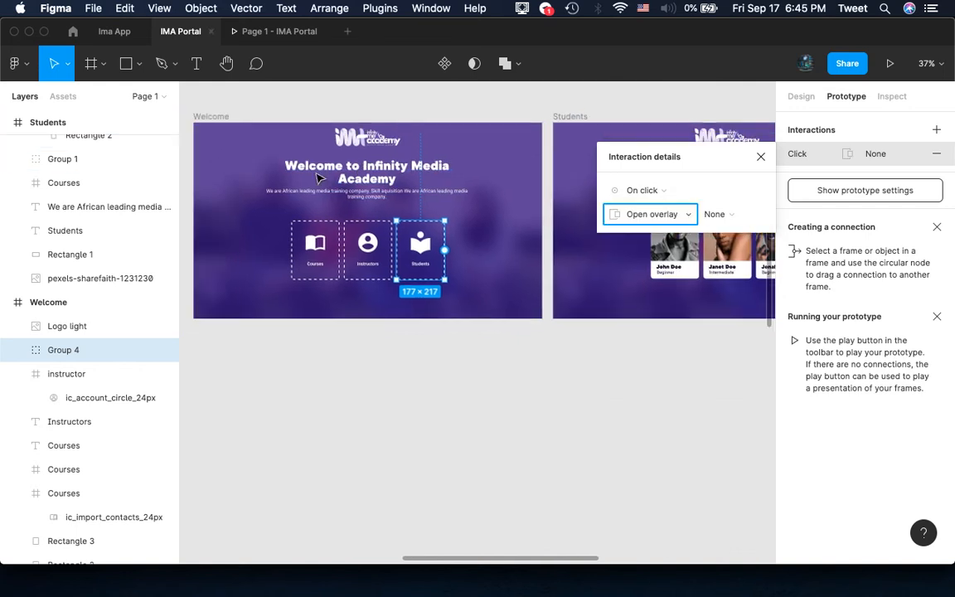
{"action": "scroll", "coordinate": [319, 178], "scroll_direction": "right", "scroll_amount": 1}
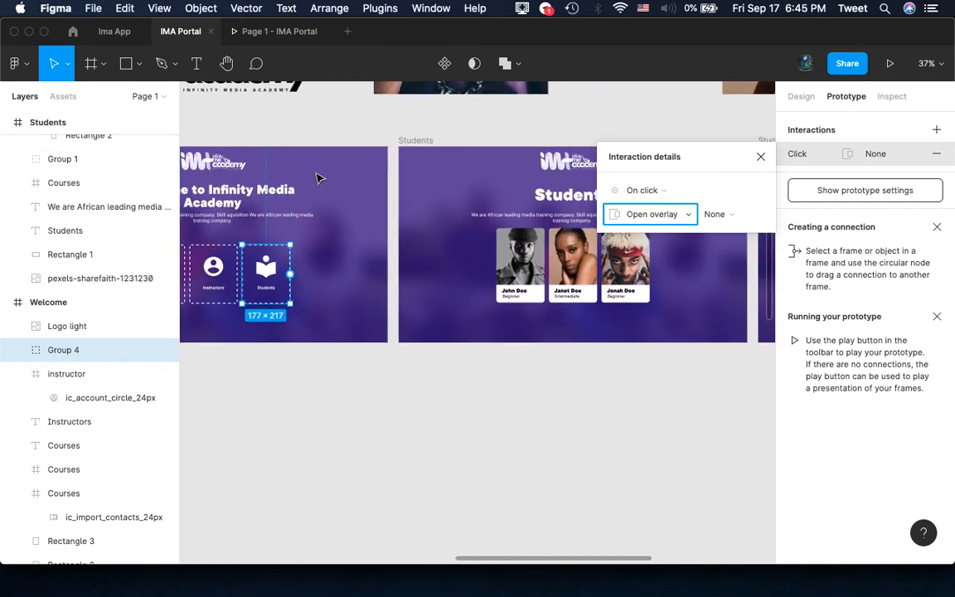
{"action": "left_click", "coordinate": [646, 222]}
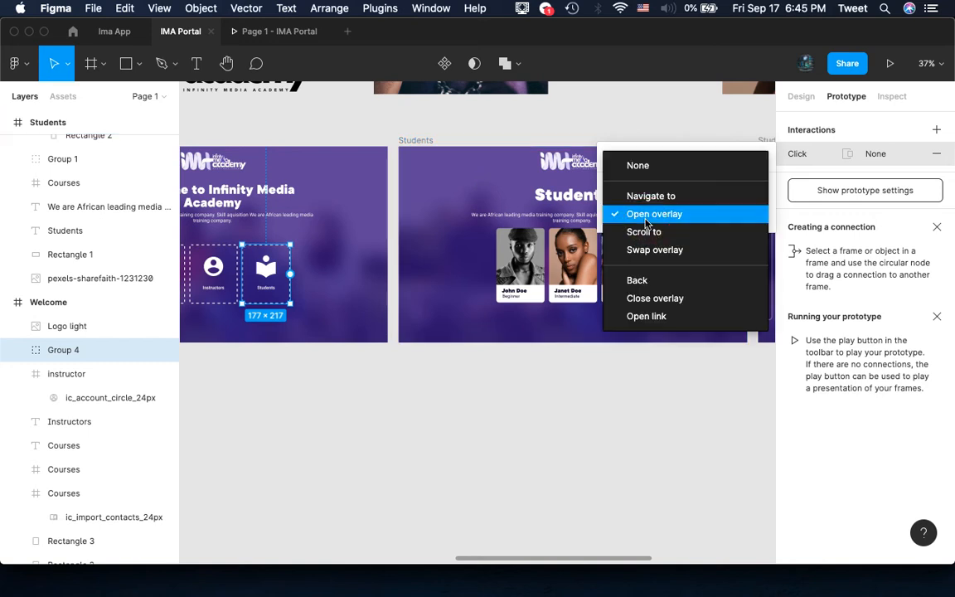
{"action": "left_click", "coordinate": [655, 215]}
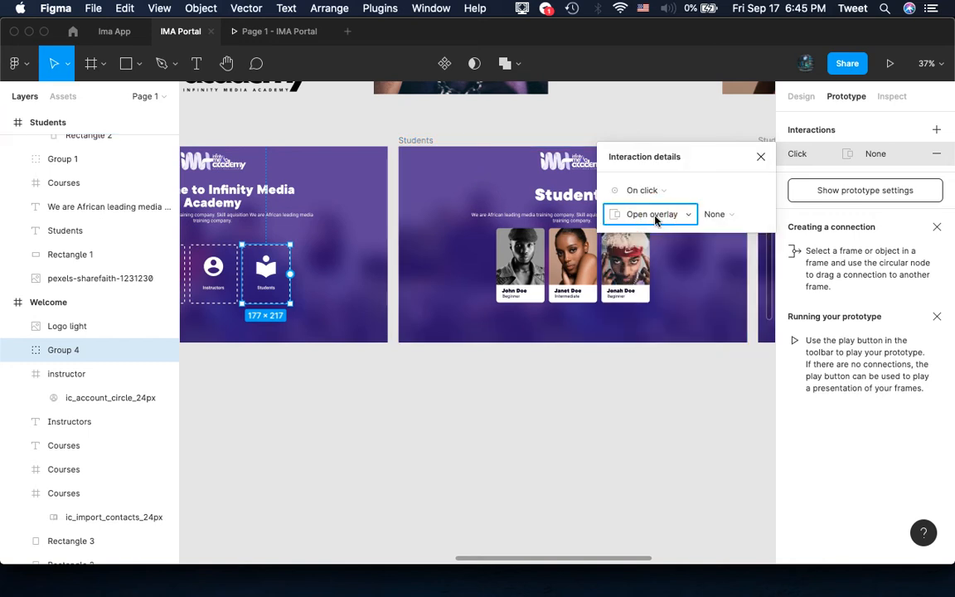
{"action": "left_click", "coordinate": [721, 215]}
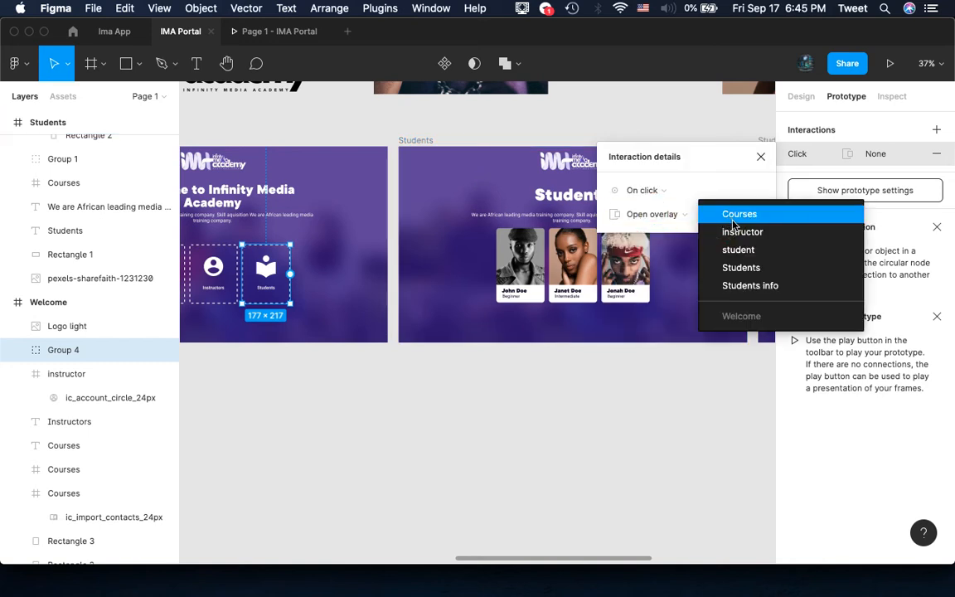
{"action": "left_click", "coordinate": [761, 269]}
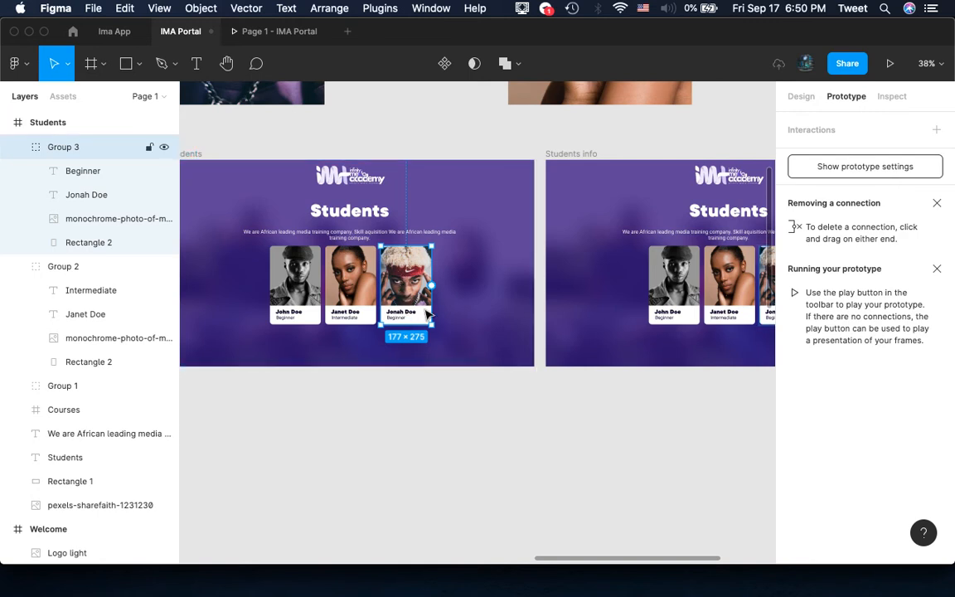
Add an on-click interaction to the third student card on the Students frame and open its details
{"action": "scroll", "coordinate": [488, 339], "scroll_direction": "right", "scroll_amount": 5}
{"action": "scroll", "coordinate": [488, 338], "scroll_direction": "up", "scroll_amount": 1}
{"action": "scroll", "coordinate": [488, 338], "scroll_direction": "right", "scroll_amount": 3}
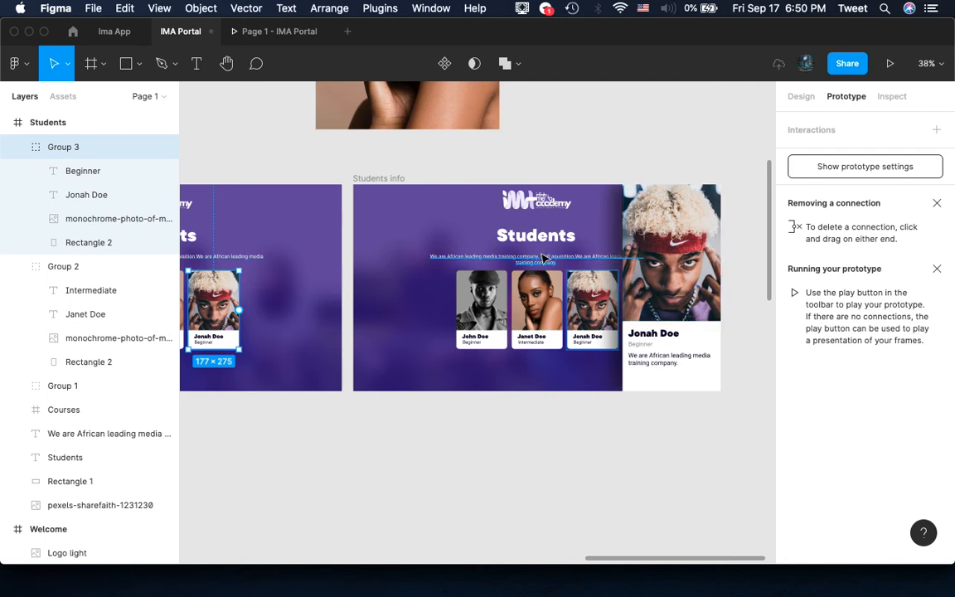
{"action": "scroll", "coordinate": [497, 272], "scroll_direction": "left", "scroll_amount": 4}
{"action": "scroll", "coordinate": [434, 300], "scroll_direction": "left", "scroll_amount": 2}
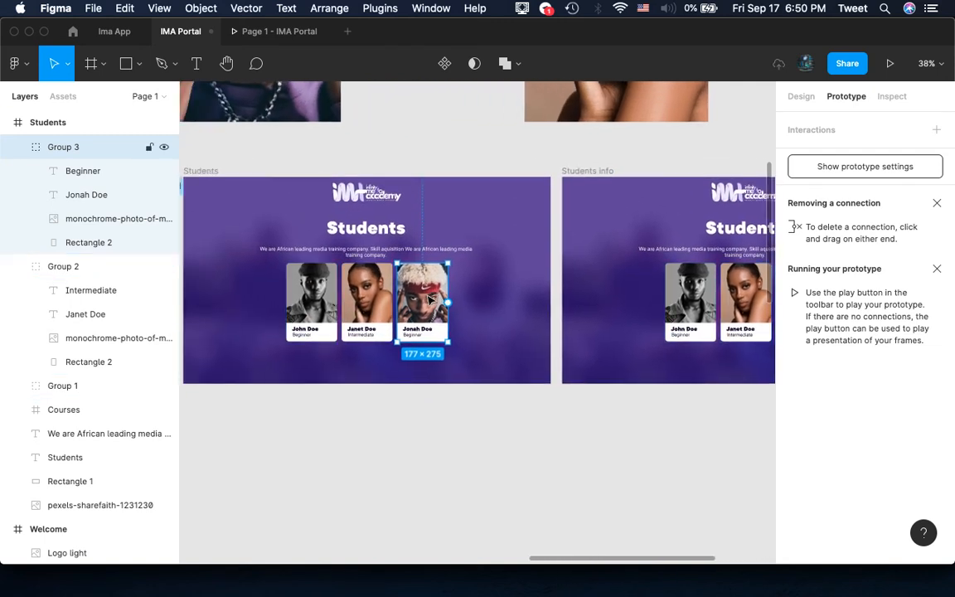
{"action": "left_click", "coordinate": [937, 130]}
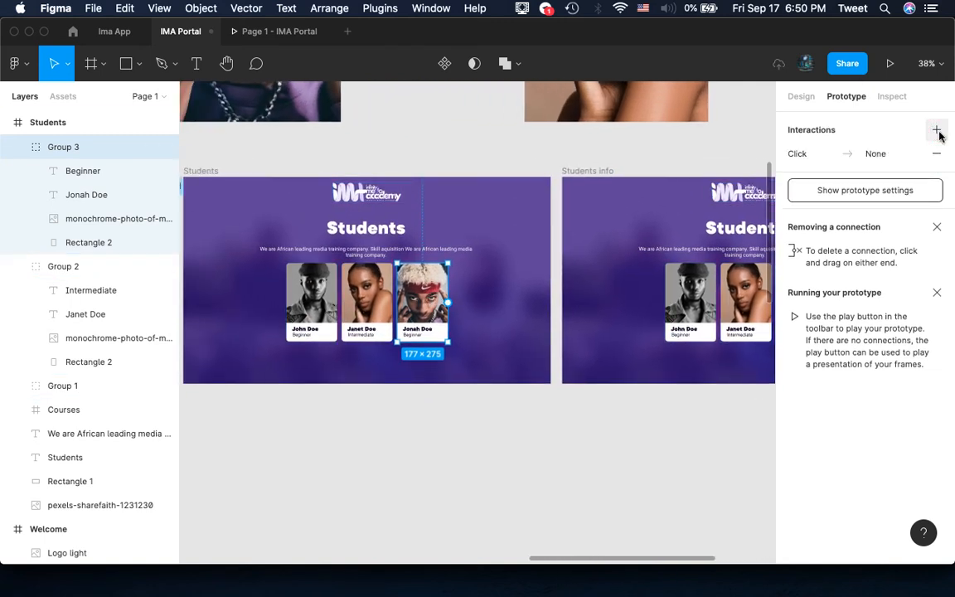
{"action": "left_click", "coordinate": [823, 155]}
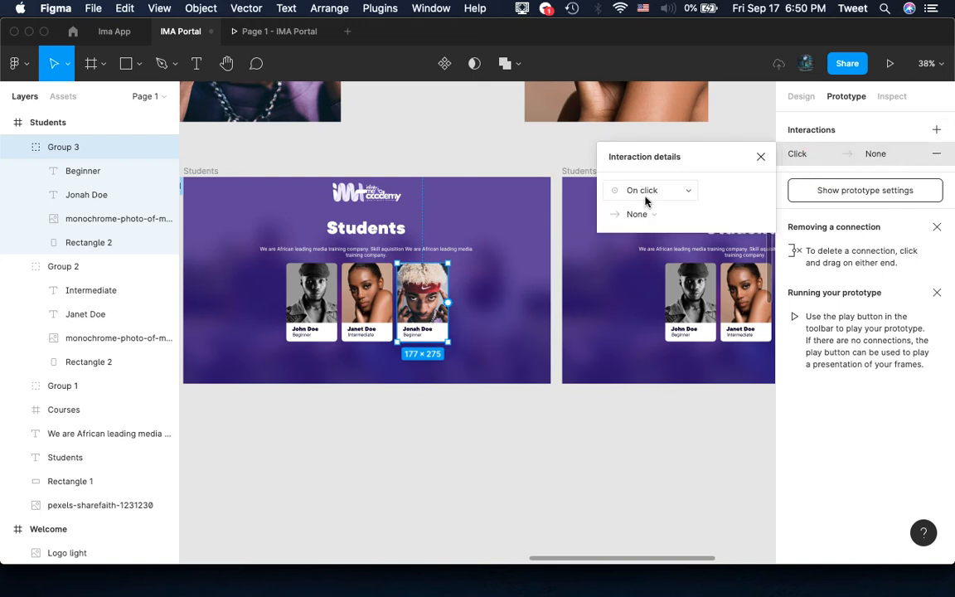
Set the third student card's interaction to Open overlay with the Students info frame as its destination
{"action": "left_click", "coordinate": [656, 218]}
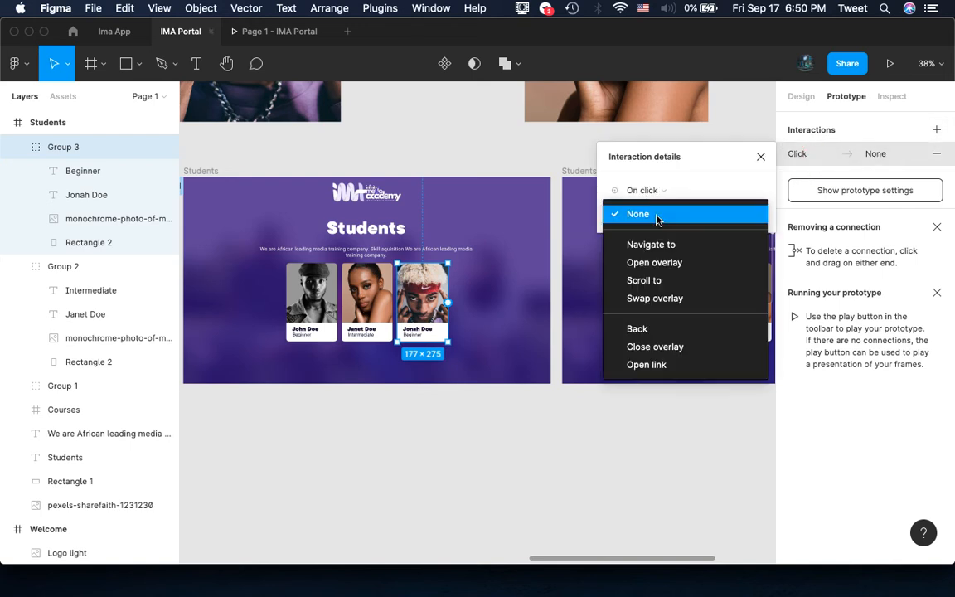
{"action": "left_click", "coordinate": [643, 262]}
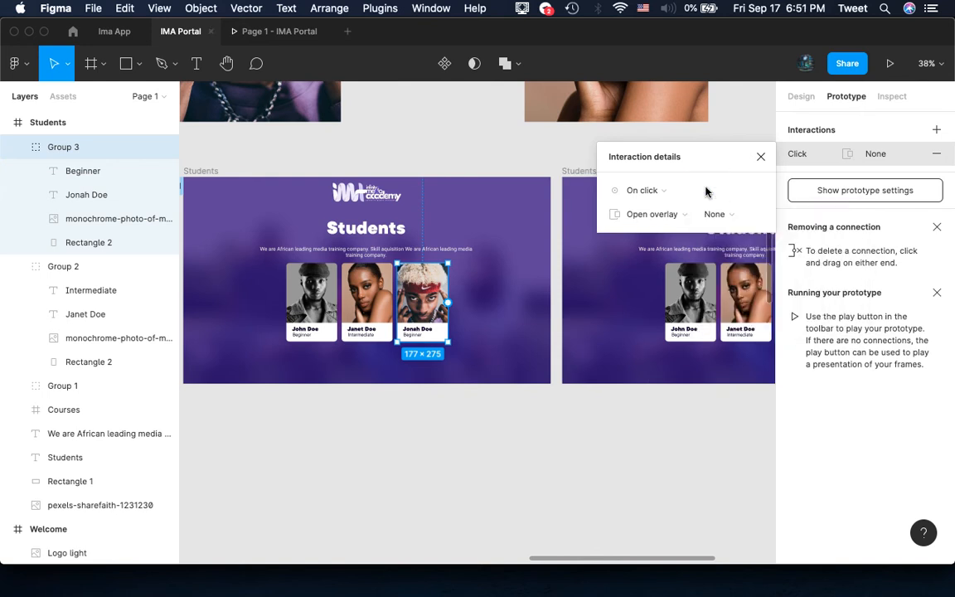
{"action": "left_click", "coordinate": [714, 214]}
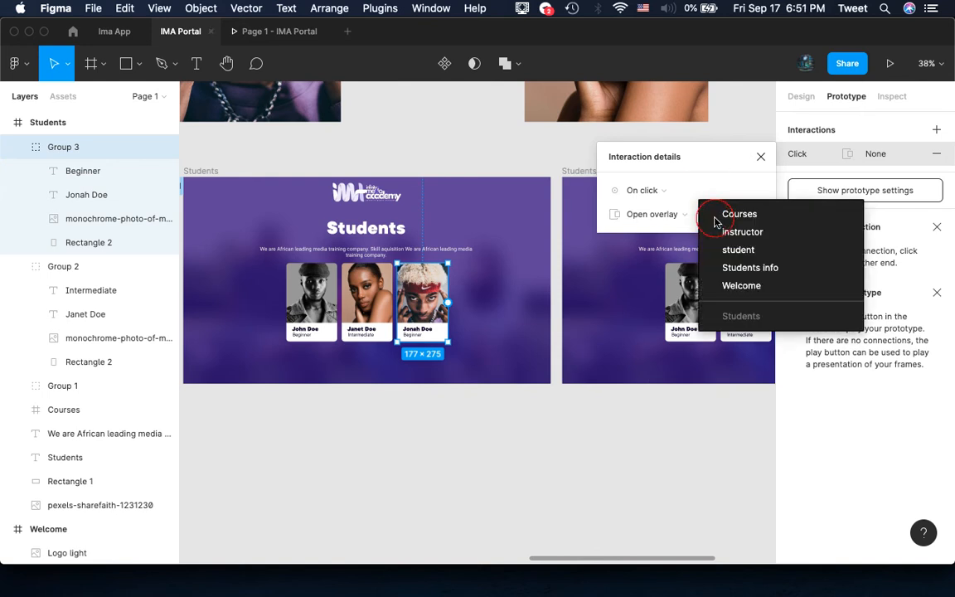
{"action": "left_click", "coordinate": [746, 268]}
Set the Students info overlay's animation to Dissolve with a 50 ms duration and close the interaction details
{"action": "scroll", "coordinate": [554, 272], "scroll_direction": "right", "scroll_amount": 5}
{"action": "scroll", "coordinate": [554, 273], "scroll_direction": "up", "scroll_amount": 2}
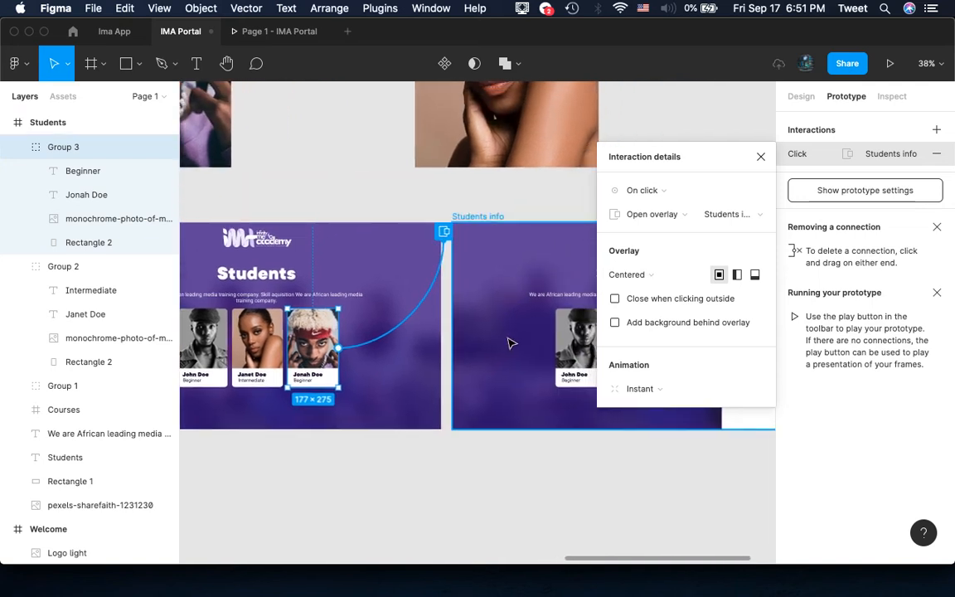
{"action": "scroll", "coordinate": [512, 340], "scroll_direction": "right", "scroll_amount": 3}
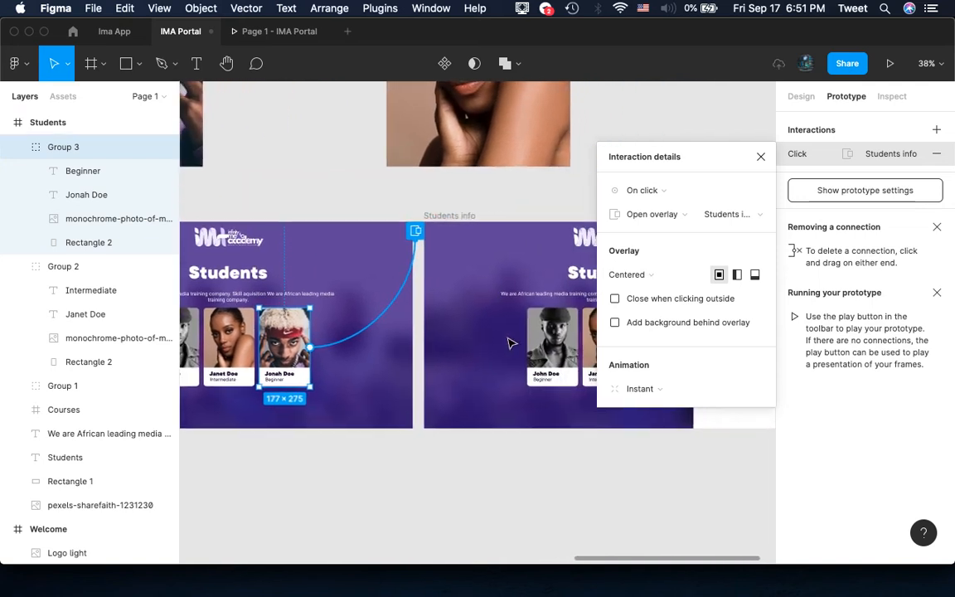
{"action": "left_click", "coordinate": [638, 390]}
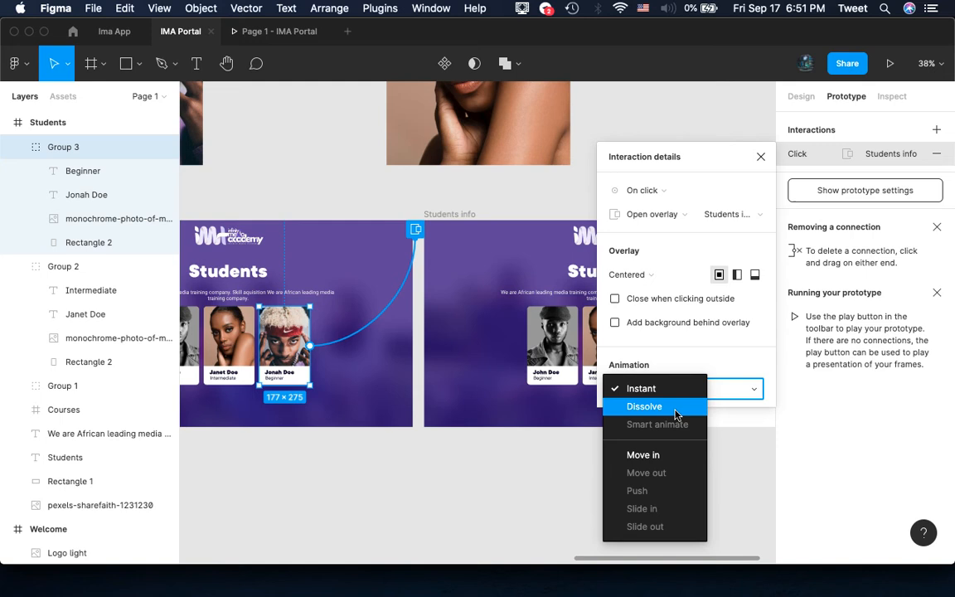
{"action": "left_click", "coordinate": [676, 409]}
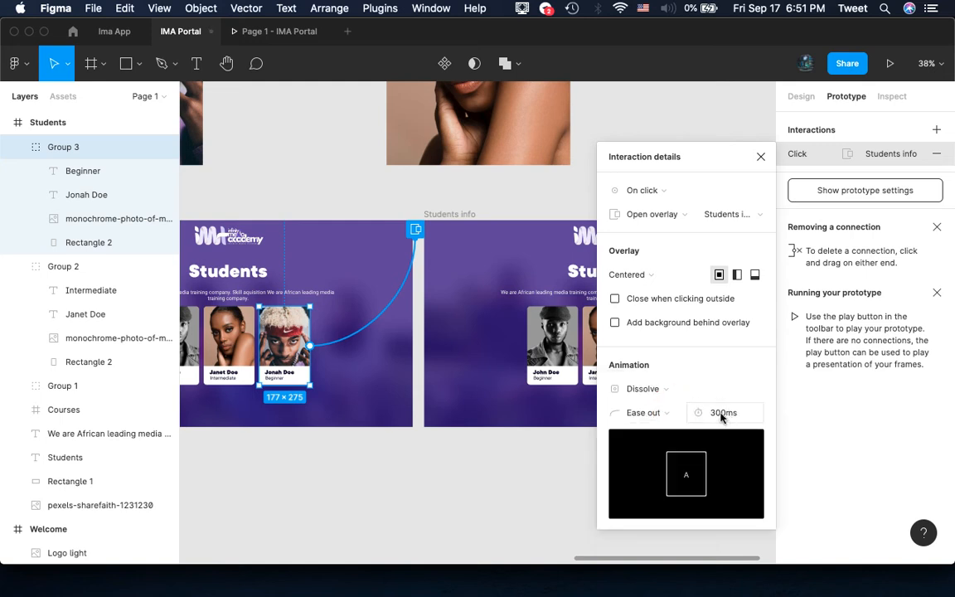
{"action": "left_click", "coordinate": [722, 413]}
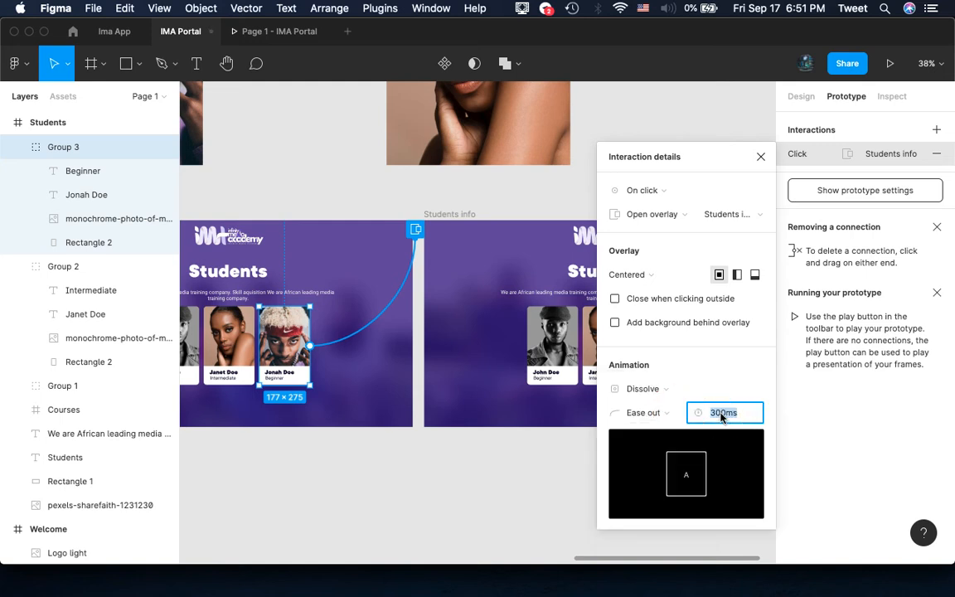
{"action": "left_click", "coordinate": [721, 413]}
{"action": "key", "text": "BackSpace"}
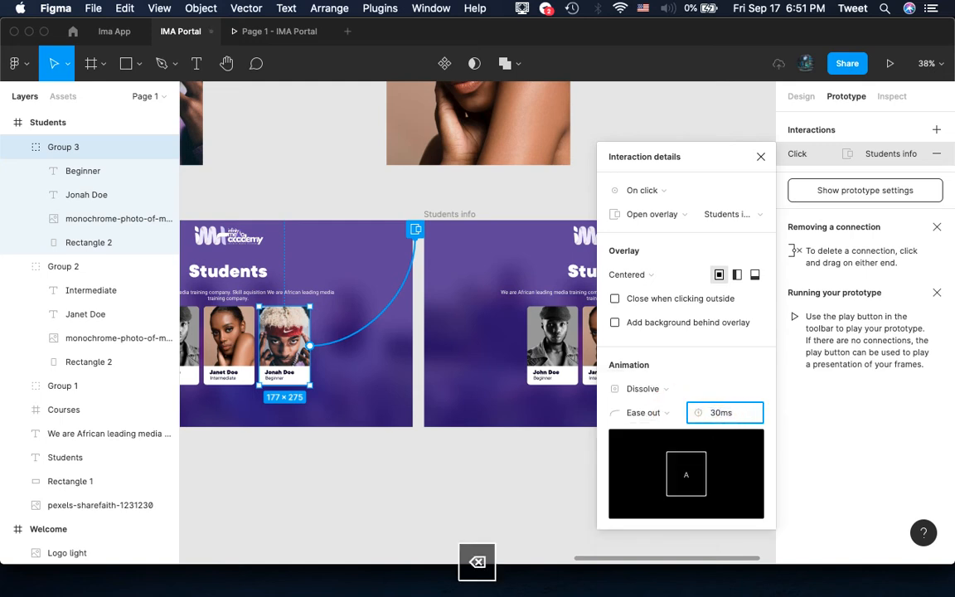
{"action": "type", "text": "5"}
{"action": "key", "text": "Return"}
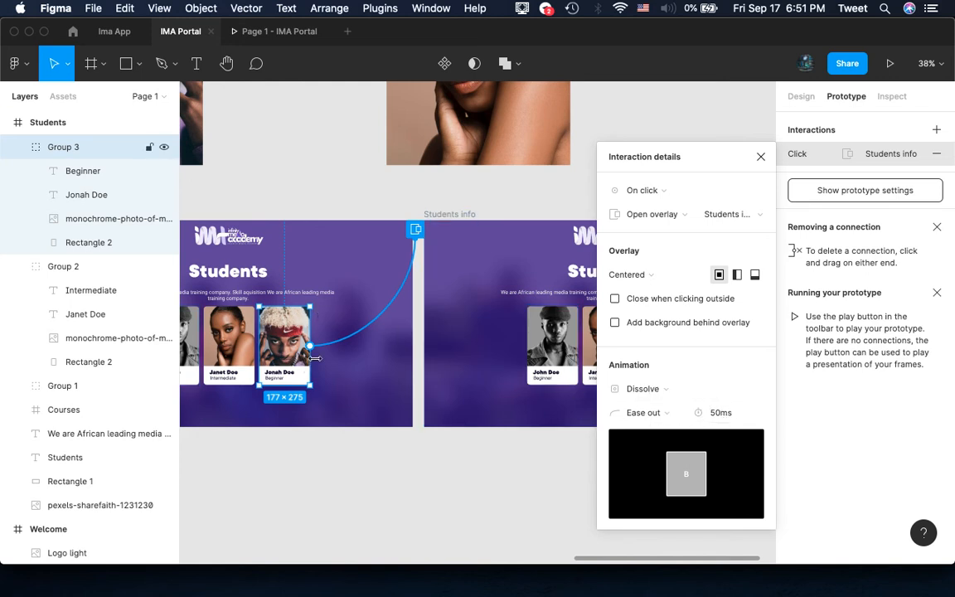
{"action": "left_click", "coordinate": [760, 156]}
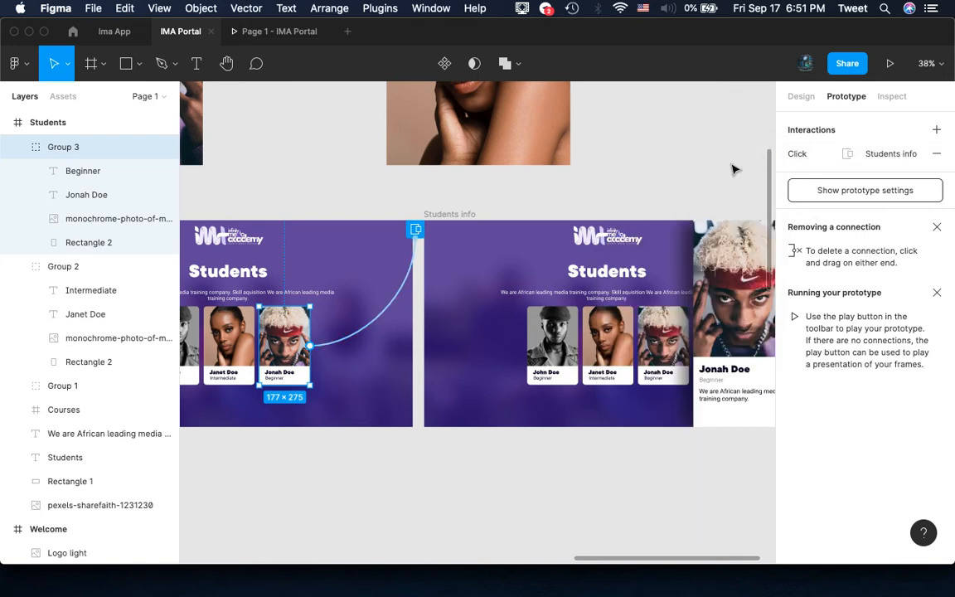
Preview the prototype from the Welcome frame, testing the Students card and the third student card's link
{"action": "scroll", "coordinate": [633, 245], "scroll_direction": "left", "scroll_amount": 9}
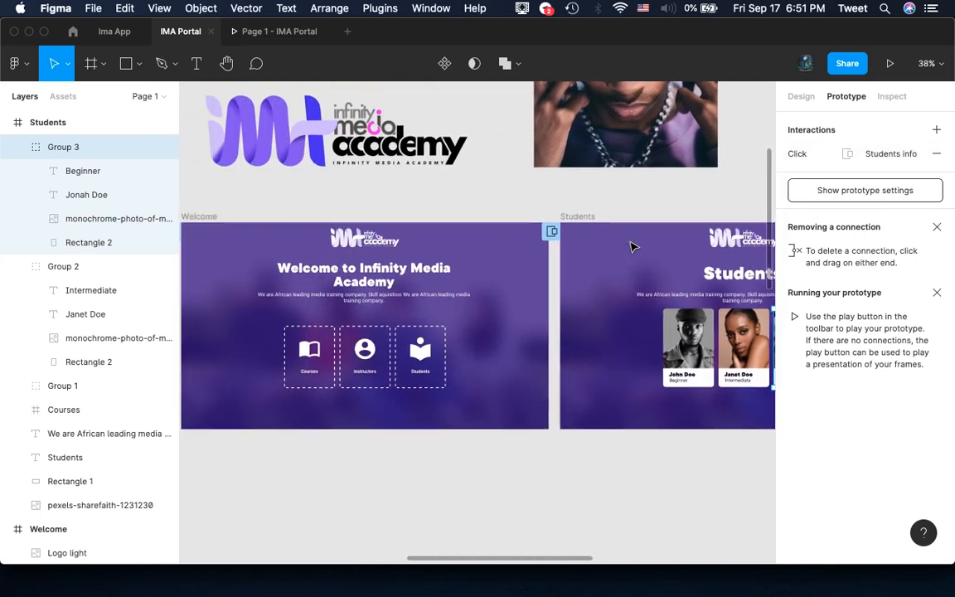
{"action": "left_click", "coordinate": [413, 222]}
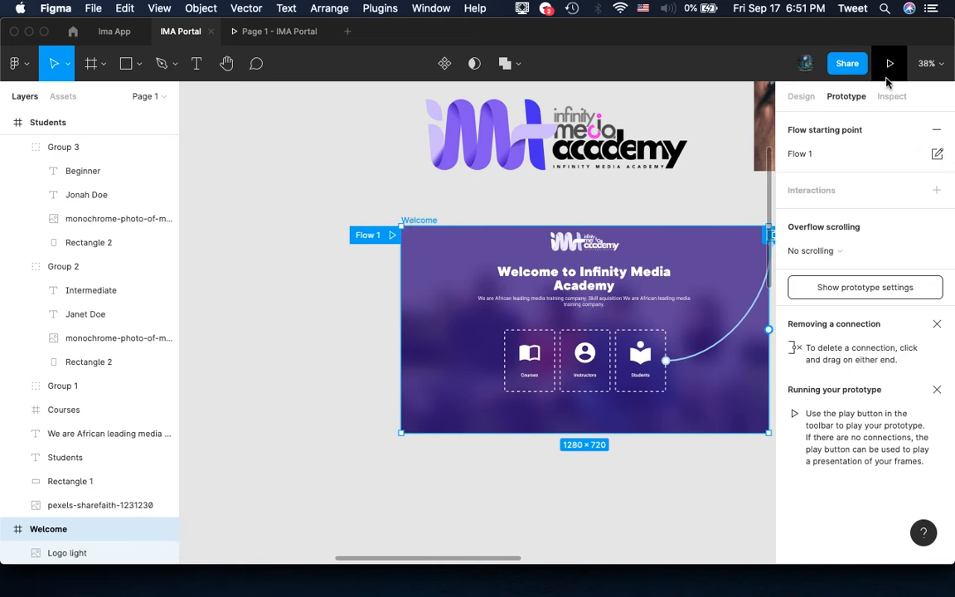
{"action": "left_click", "coordinate": [889, 66]}
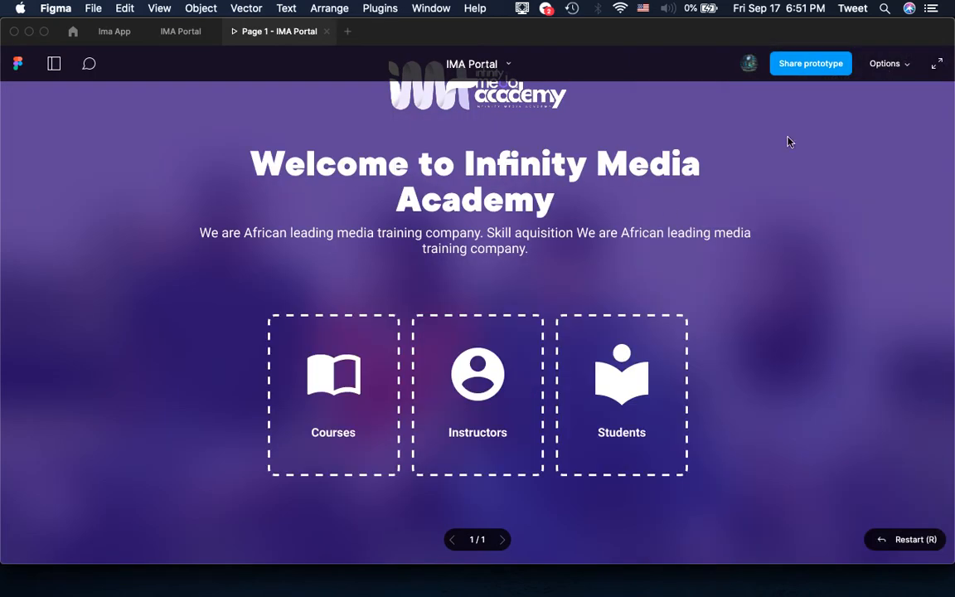
{"action": "left_click", "coordinate": [657, 212]}
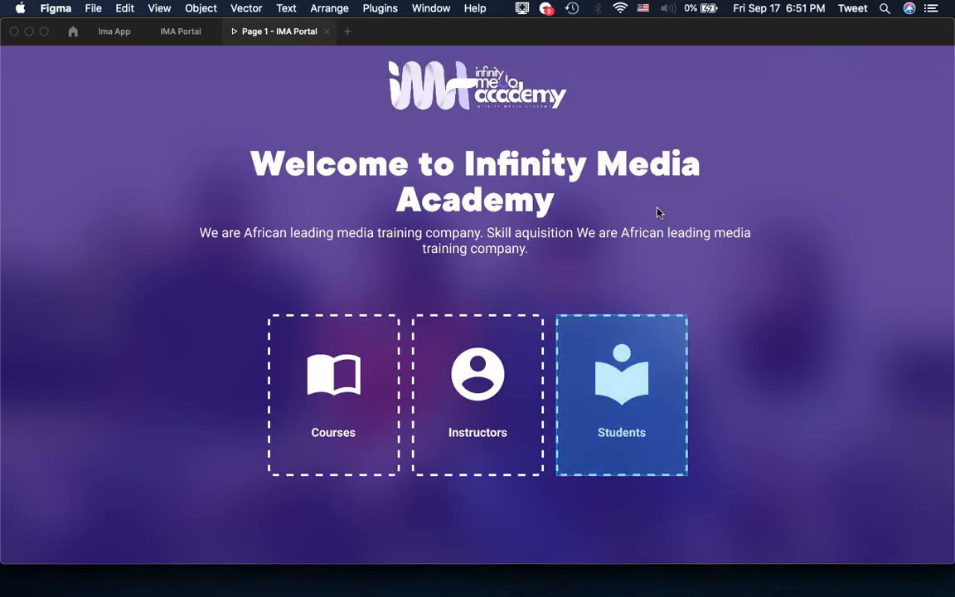
{"action": "left_click", "coordinate": [616, 401]}
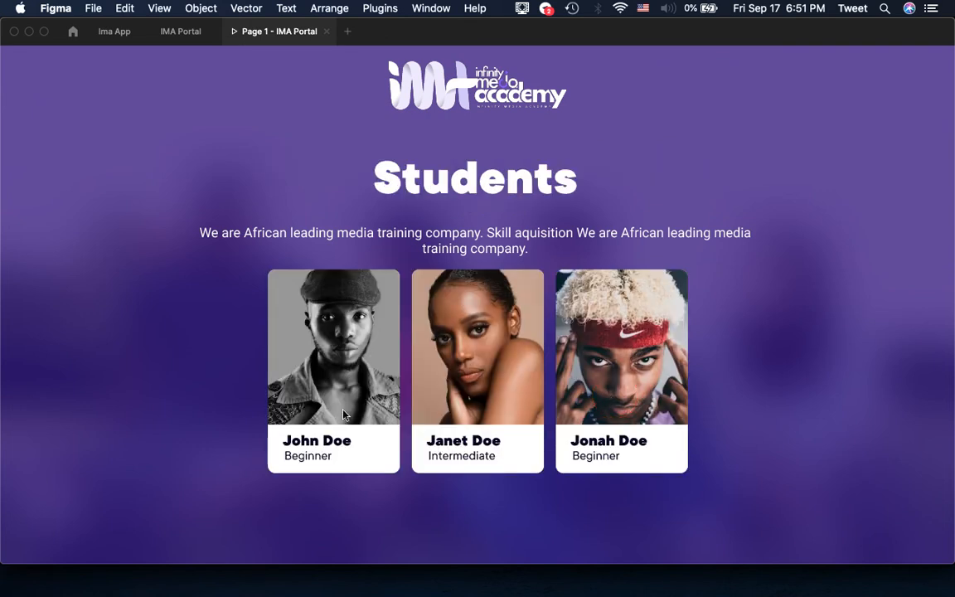
{"action": "left_click", "coordinate": [627, 388]}
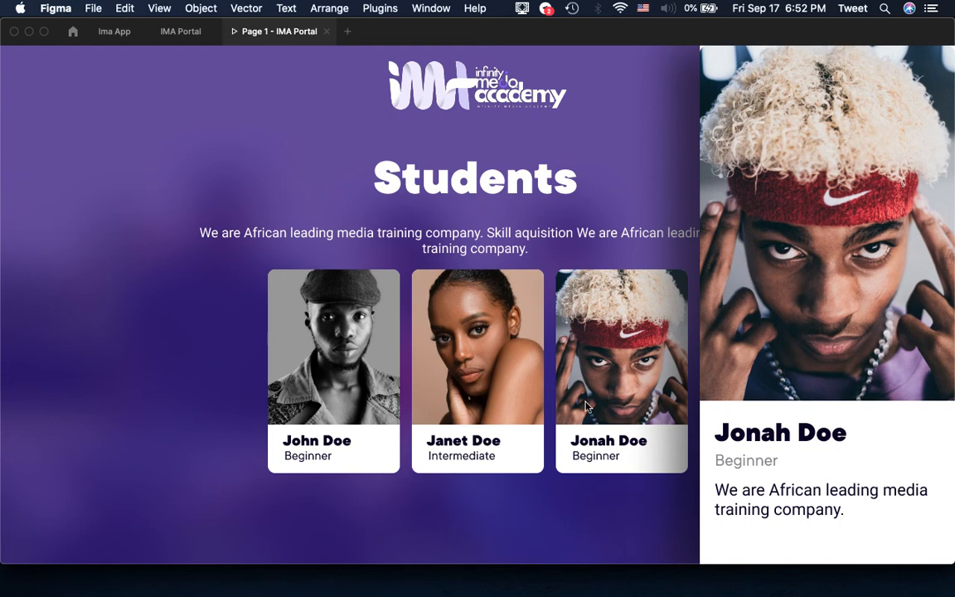
Return to the IMA Portal design file and draw a rectangle about 183 × 49 in the Students frame's upper-left corner
{"action": "left_click", "coordinate": [161, 31]}
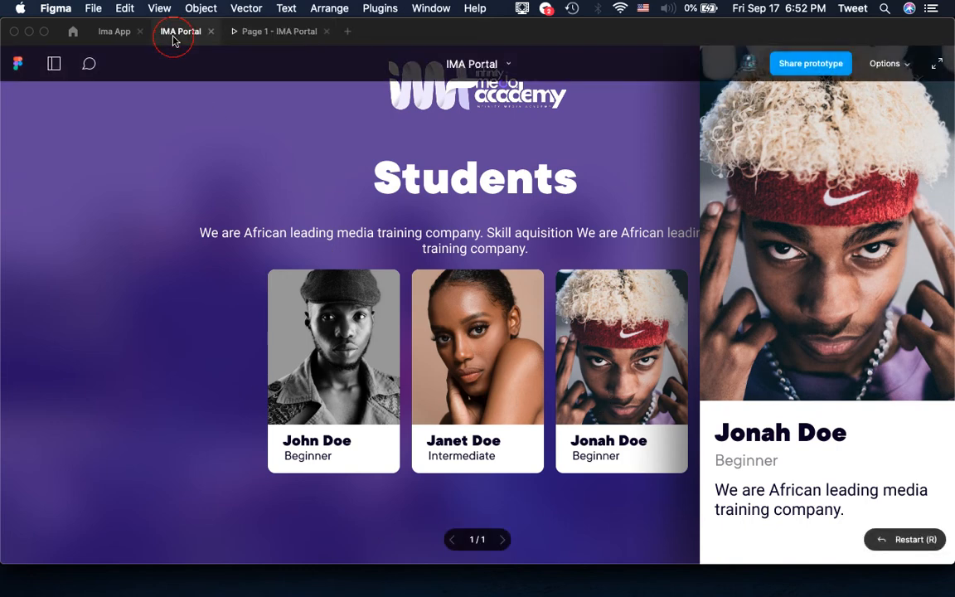
{"action": "scroll", "coordinate": [452, 329], "scroll_direction": "right", "scroll_amount": 10}
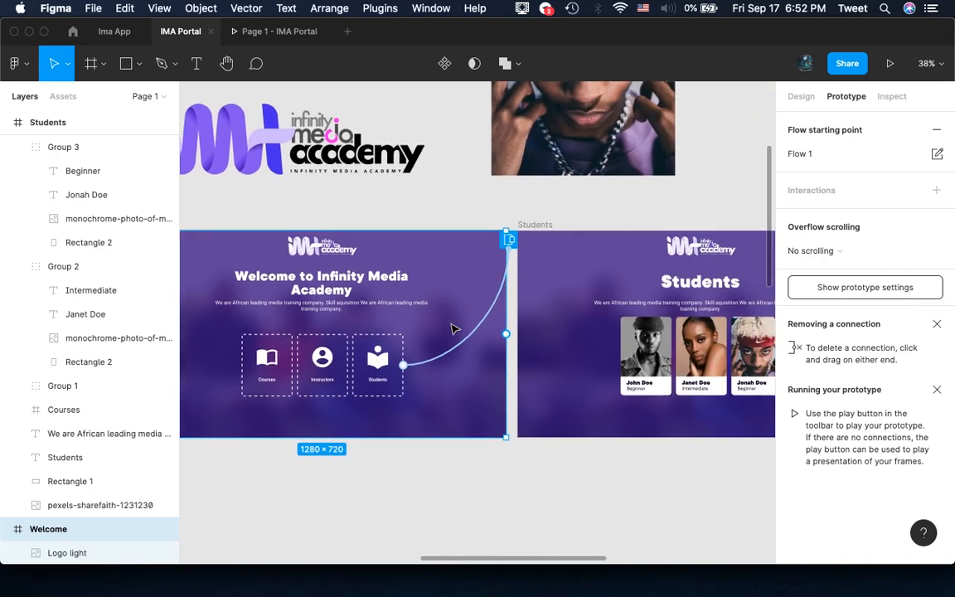
{"action": "scroll", "coordinate": [452, 329], "scroll_direction": "up", "scroll_amount": 5}
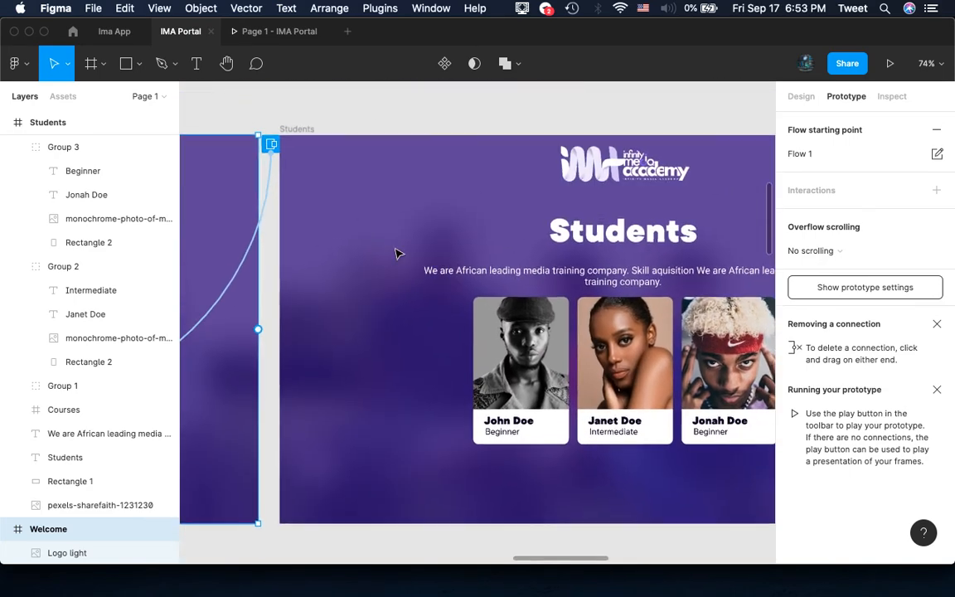
{"action": "scroll", "coordinate": [399, 254], "scroll_direction": "down", "scroll_amount": 4}
{"action": "scroll", "coordinate": [397, 253], "scroll_direction": "up", "scroll_amount": 1}
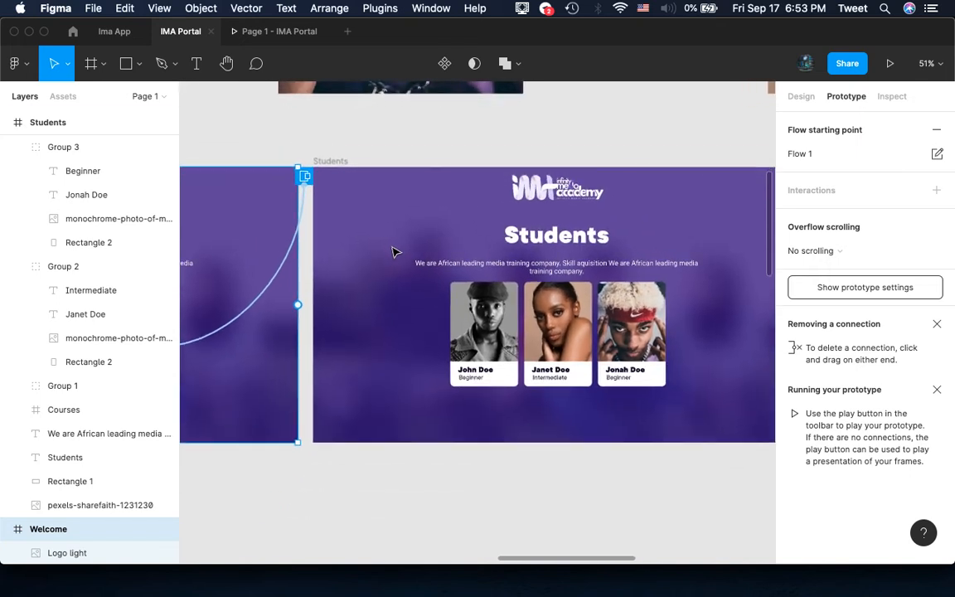
{"action": "left_click", "coordinate": [126, 63]}
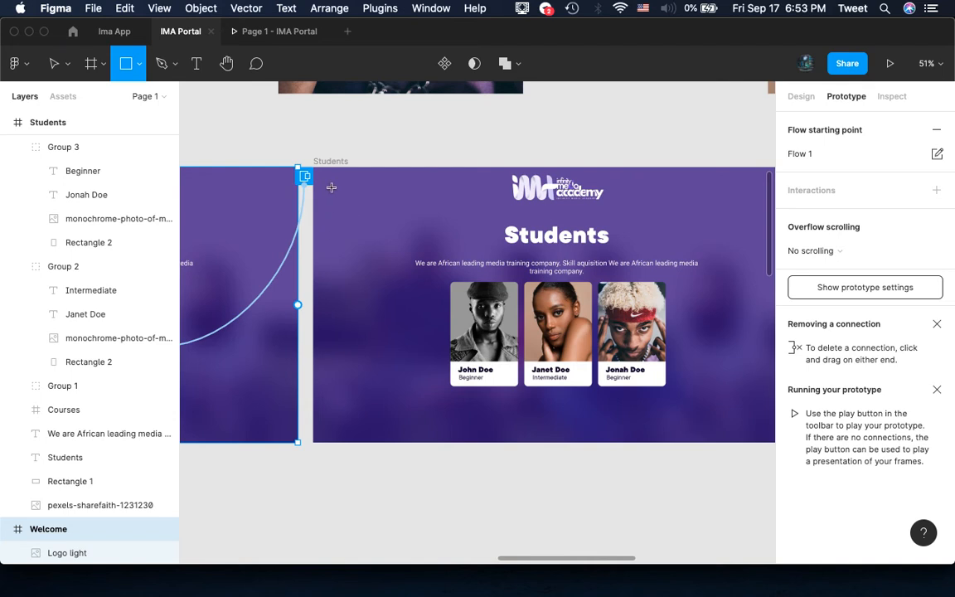
{"action": "left_click_drag", "start_coordinate": [331, 187], "coordinate": [403, 209]}
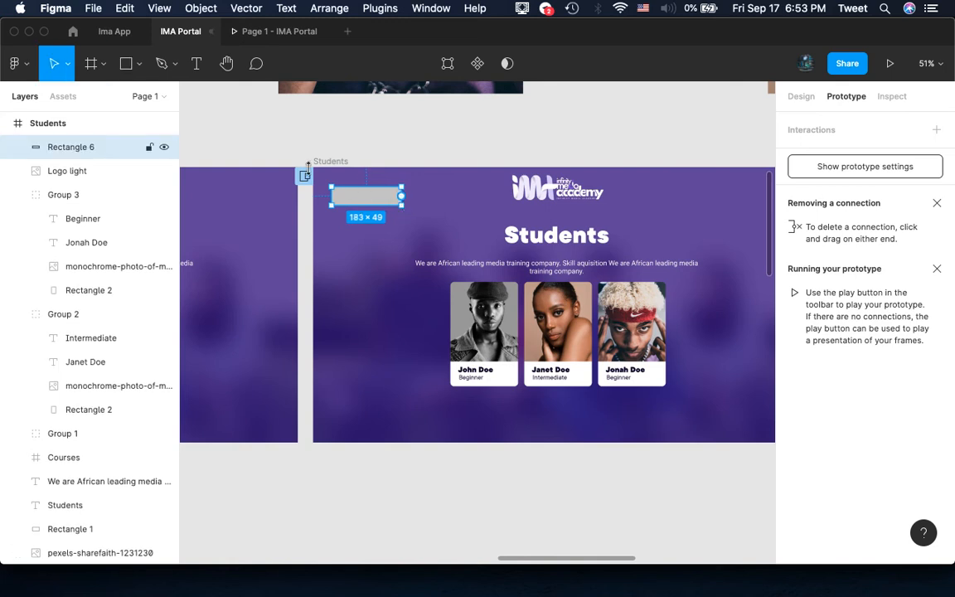
{"action": "key", "text": "Escape"}
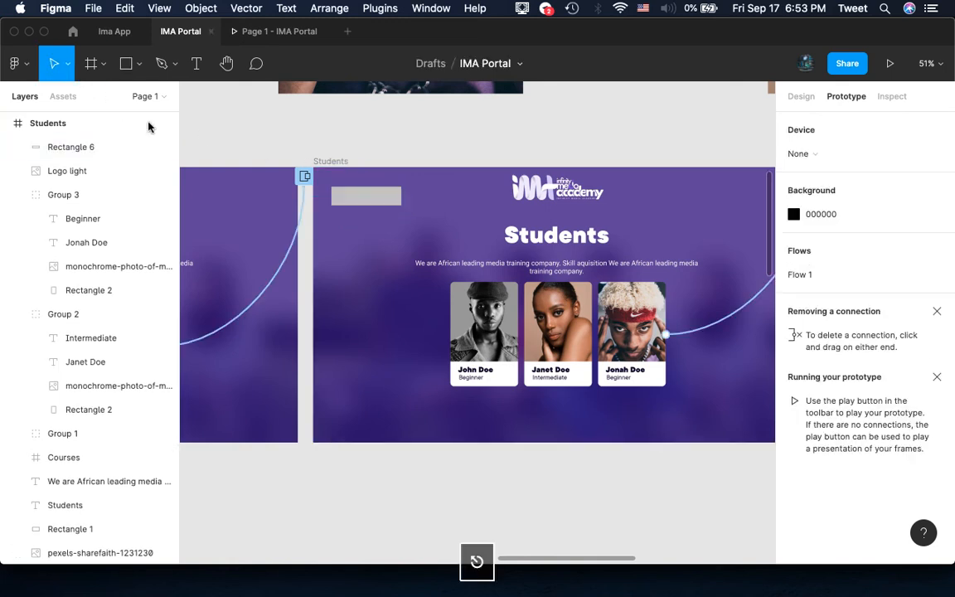
Draw a left-pointing chevron about 10.5 × 19.5 with the Pen tool at the left end of the grey rectangle
{"action": "left_click", "coordinate": [162, 66]}
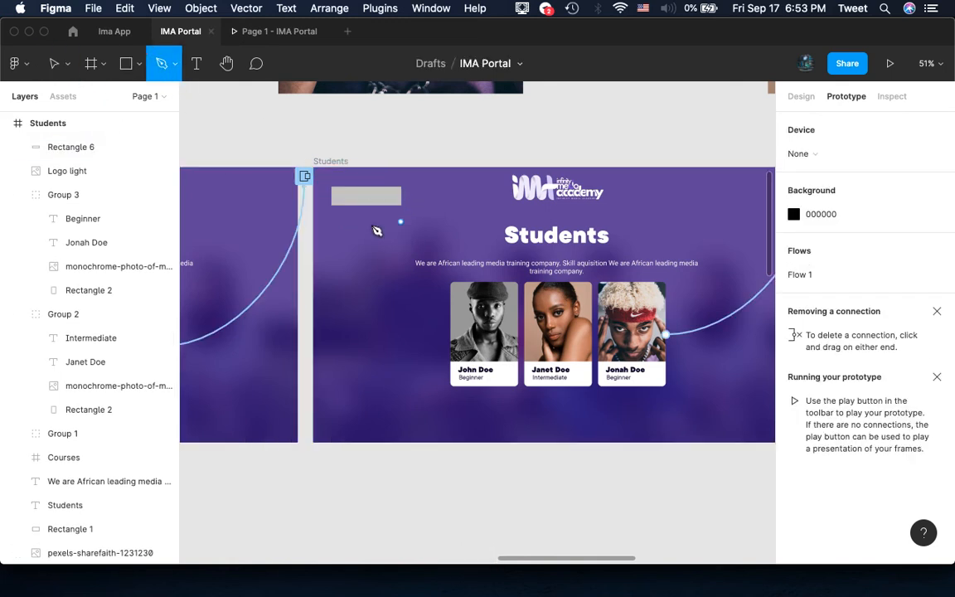
{"action": "scroll", "coordinate": [348, 189], "scroll_direction": "up", "scroll_amount": 5}
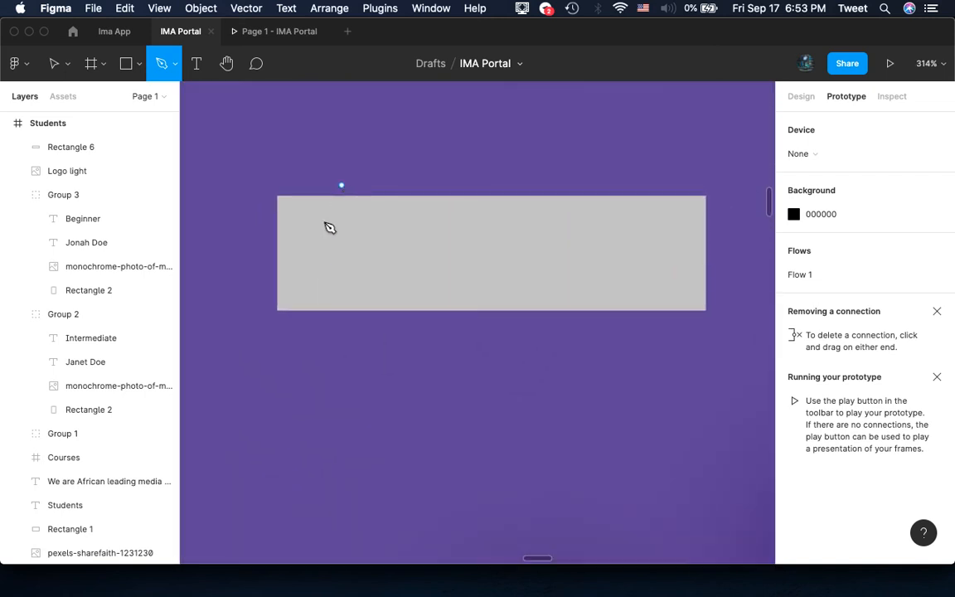
{"action": "left_click", "coordinate": [325, 218]}
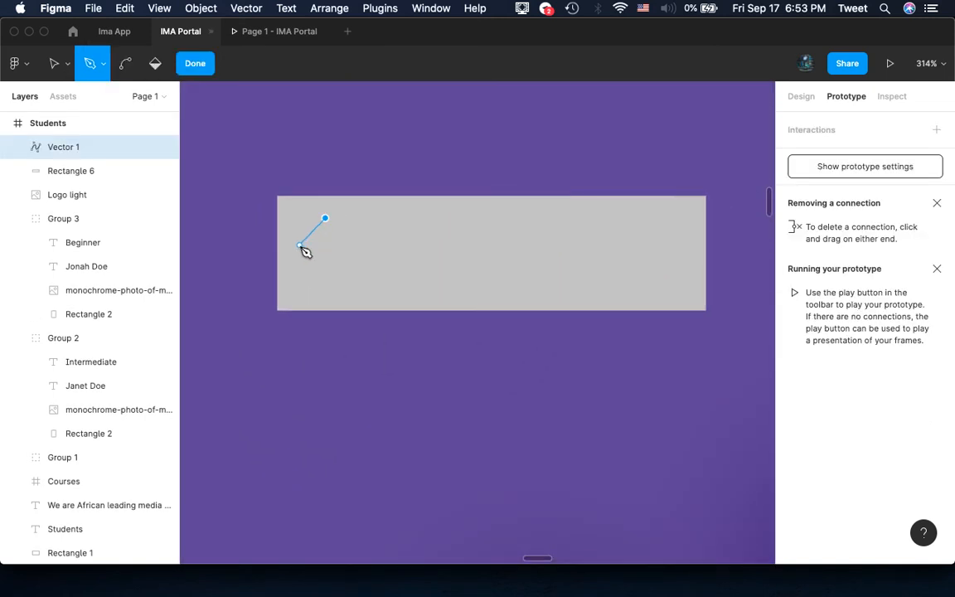
{"action": "left_click", "coordinate": [302, 247]}
{"action": "left_click", "coordinate": [325, 264]}
{"action": "key", "text": "Escape"}
{"action": "left_click", "coordinate": [196, 64]}
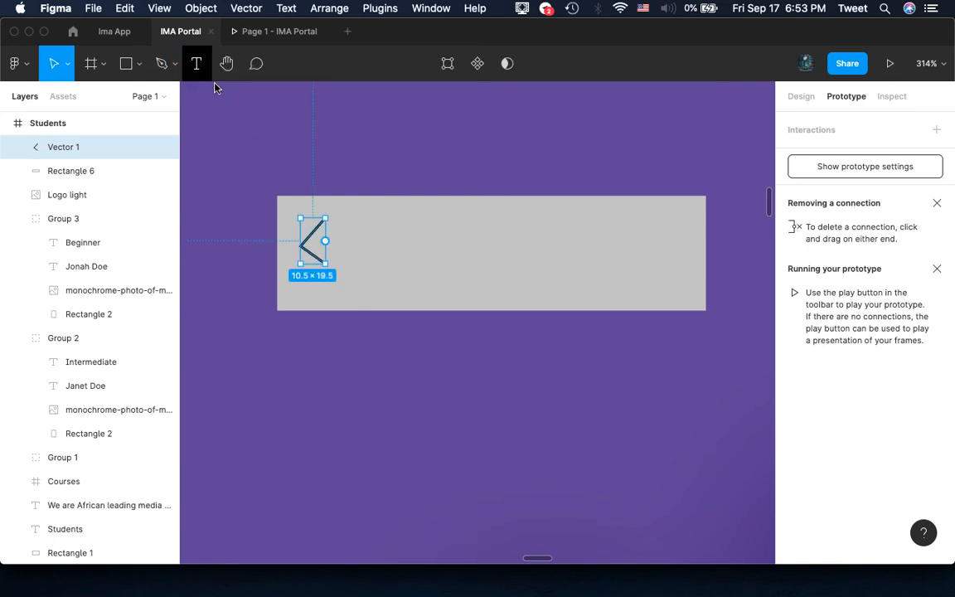
Reposition the chevron's lower end and tip to even out its arms, making it about 11.5 × 23.5
{"action": "double_click", "coordinate": [326, 260]}
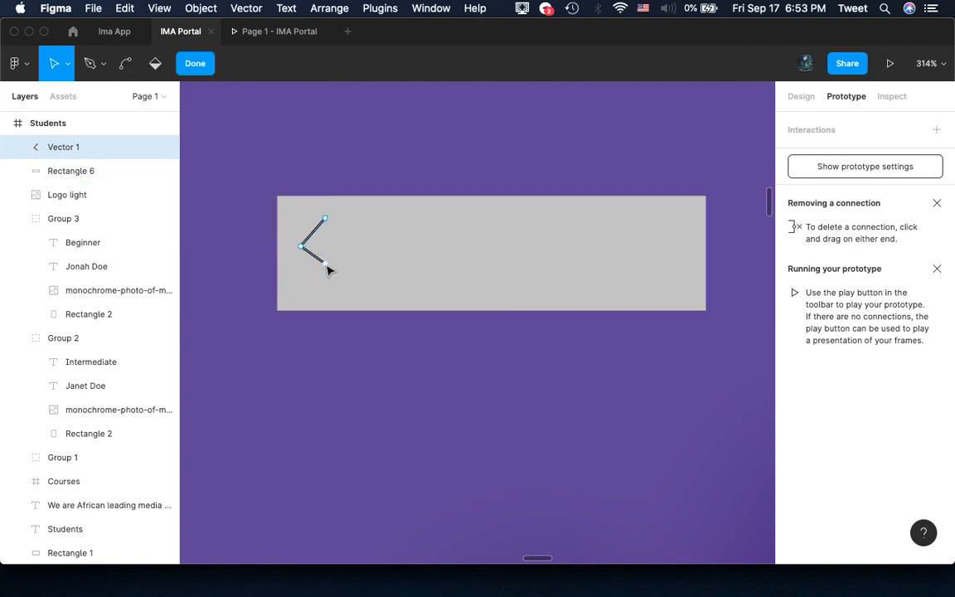
{"action": "left_click_drag", "start_coordinate": [327, 269], "coordinate": [326, 280]}
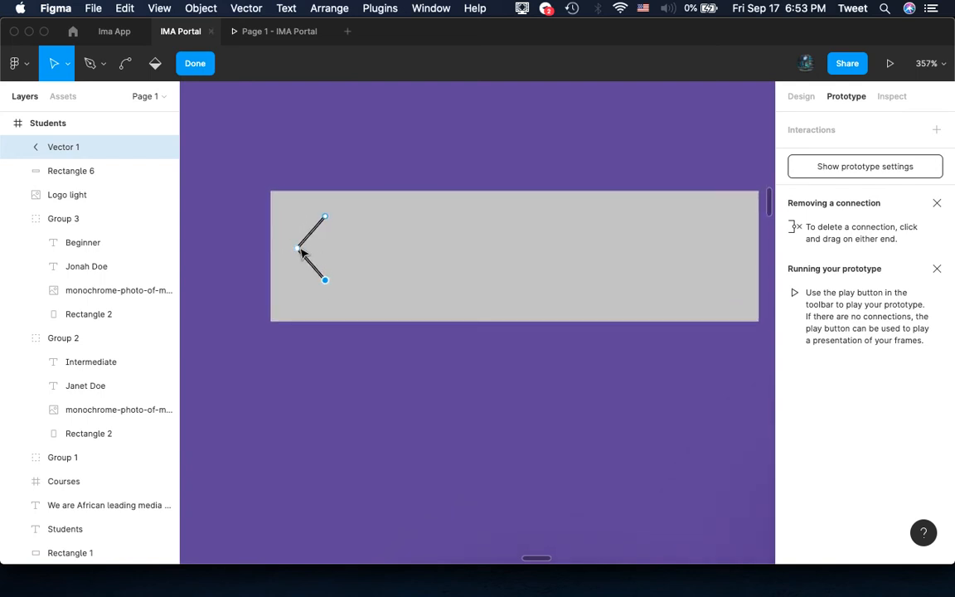
{"action": "left_click", "coordinate": [300, 249]}
{"action": "left_click", "coordinate": [324, 280]}
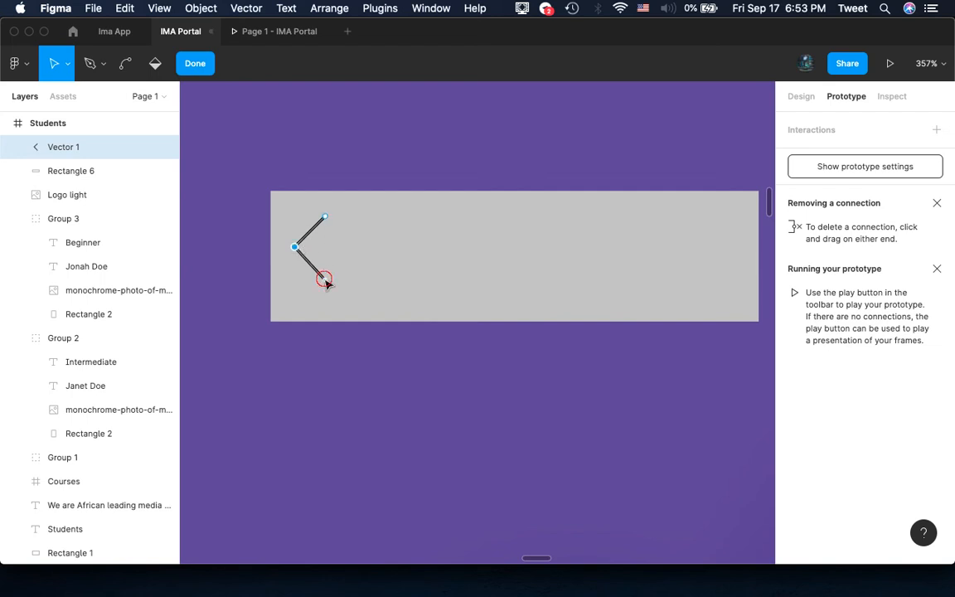
{"action": "left_click_drag", "start_coordinate": [324, 279], "coordinate": [326, 279]}
Set the chevron's stroke weight to 2
{"action": "left_click", "coordinate": [798, 100]}
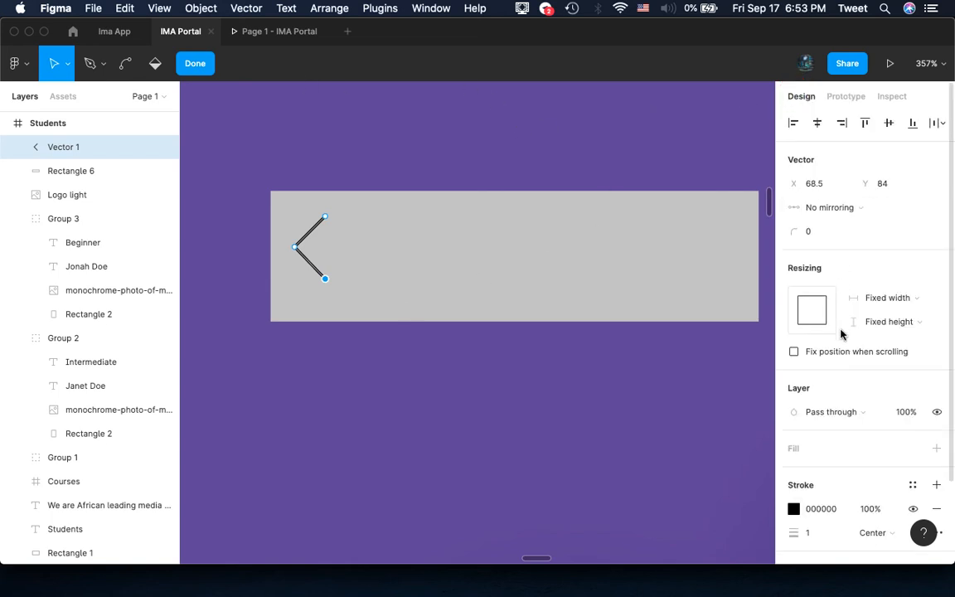
{"action": "left_click", "coordinate": [811, 533]}
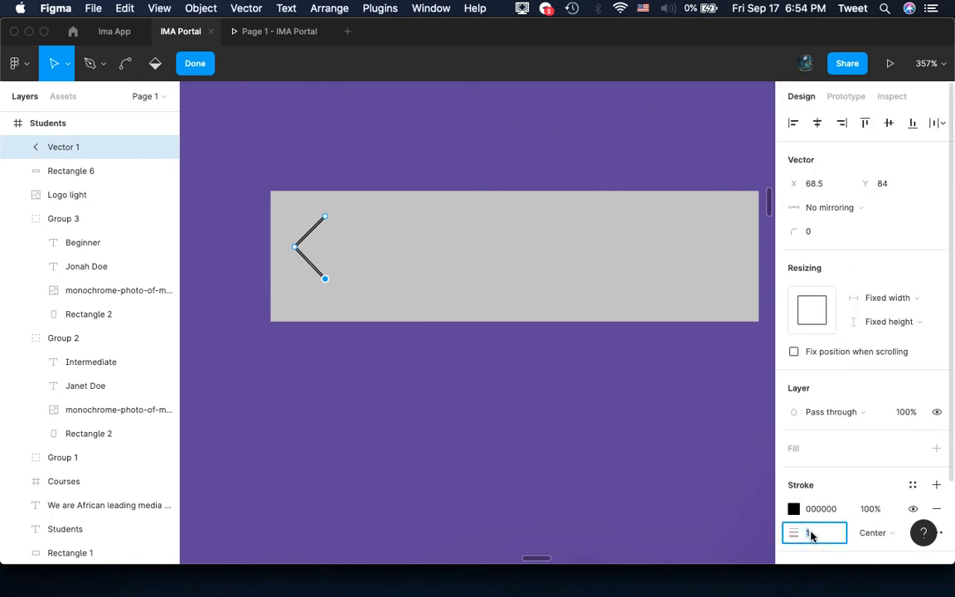
{"action": "key", "text": "Up"}
{"action": "key", "text": "Return"}
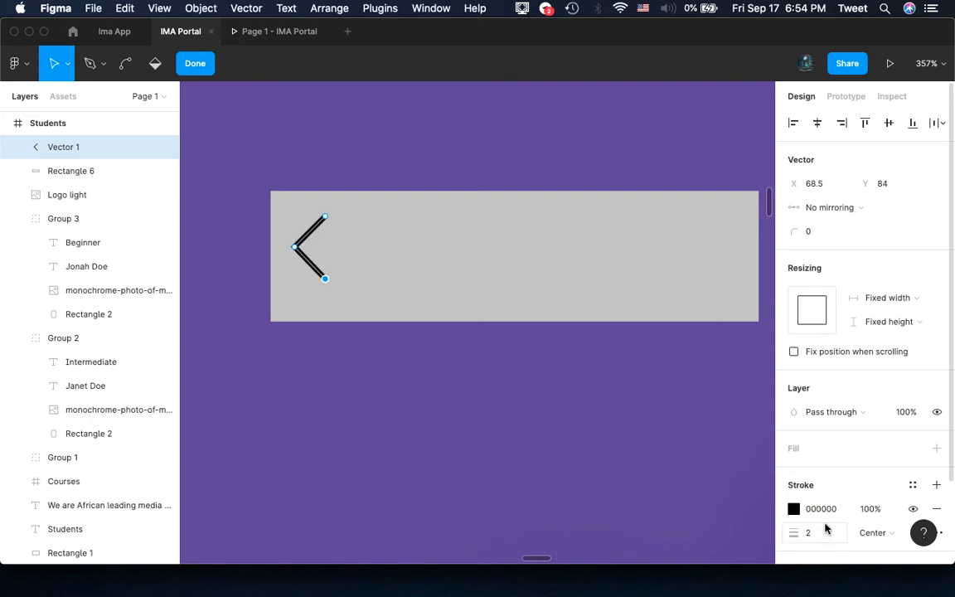
Add the text "Back" and place it just to the right of the chevron inside the rectangle
{"action": "left_click", "coordinate": [196, 66]}
{"action": "left_click", "coordinate": [192, 67]}
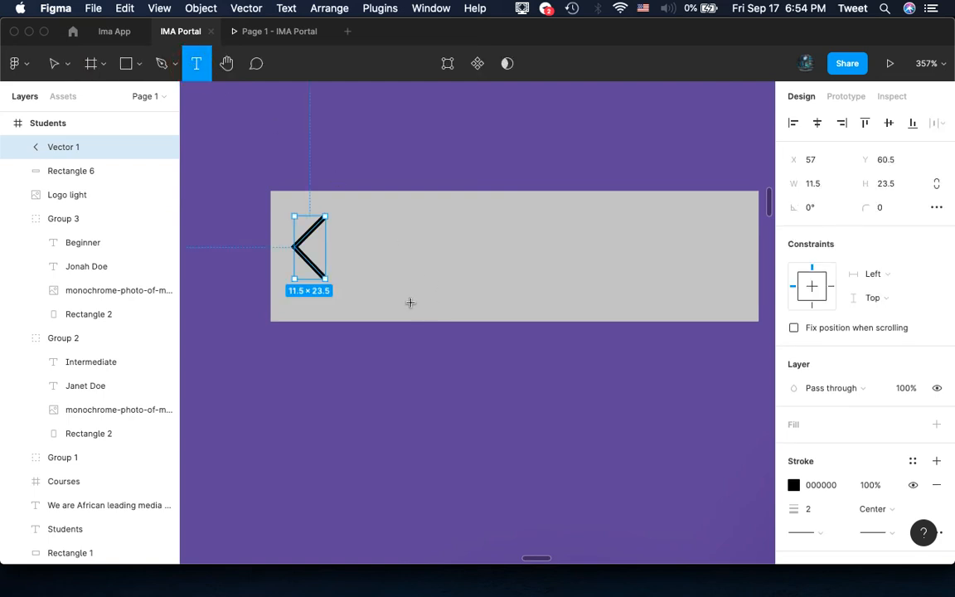
{"action": "left_click", "coordinate": [365, 256]}
{"action": "type", "text": "V"}
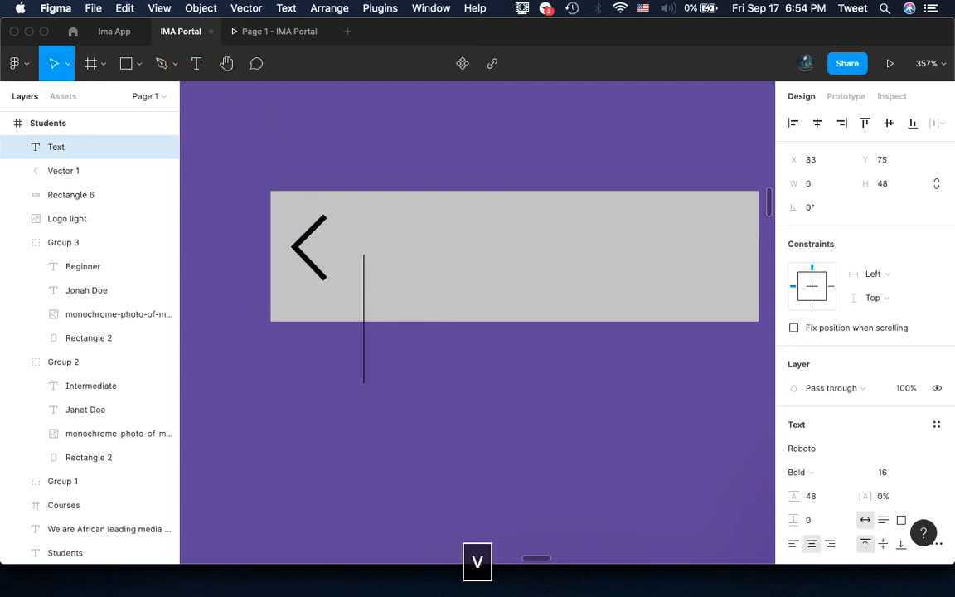
{"action": "key", "text": "BackSpace"}
{"action": "type", "text": "Back"}
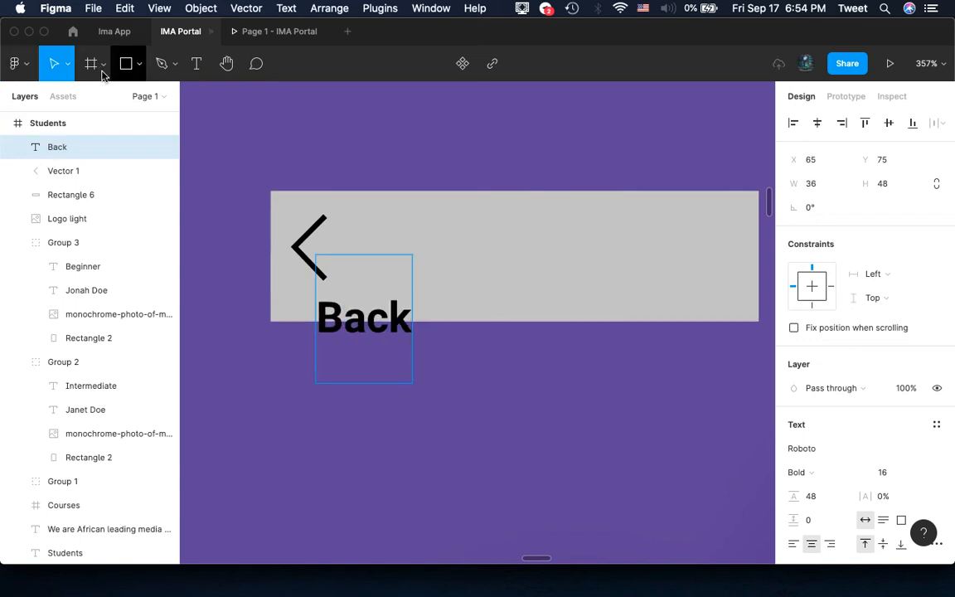
{"action": "key", "text": "Escape"}
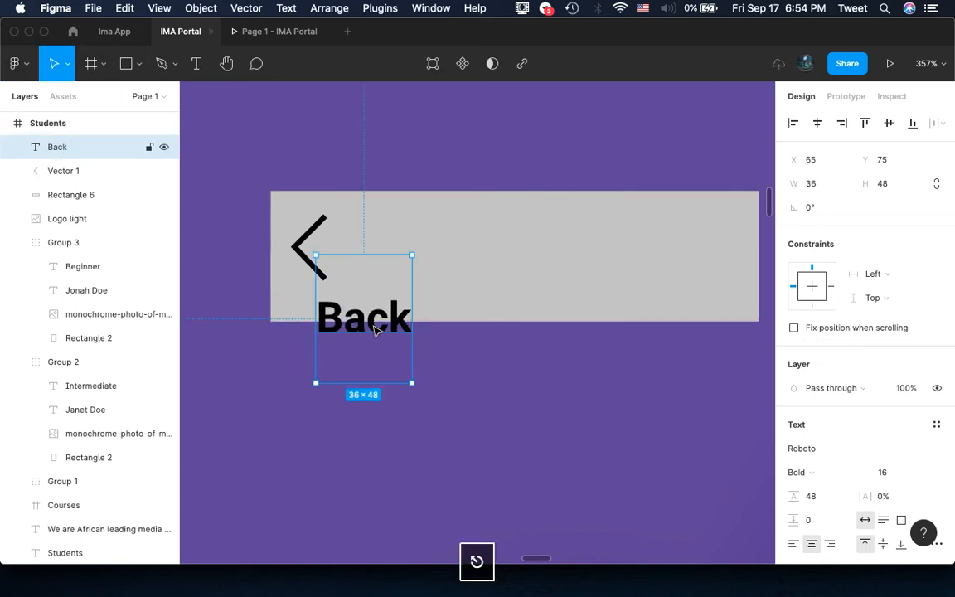
{"action": "left_click_drag", "start_coordinate": [371, 330], "coordinate": [411, 264]}
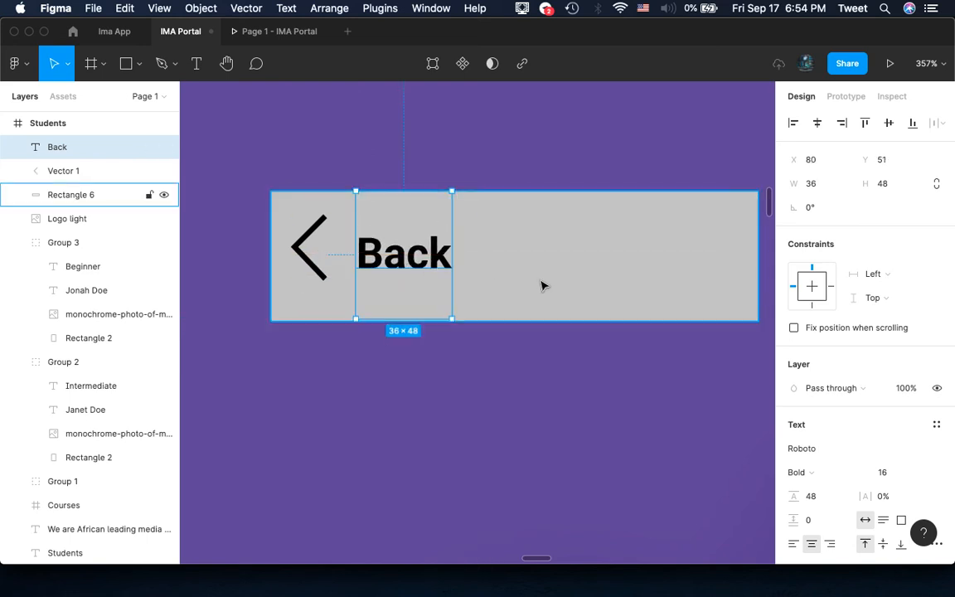
Narrow the grey rectangle behind the Back text to about 91 wide and fill it with white (FFFFFF)
{"action": "left_click", "coordinate": [541, 283]}
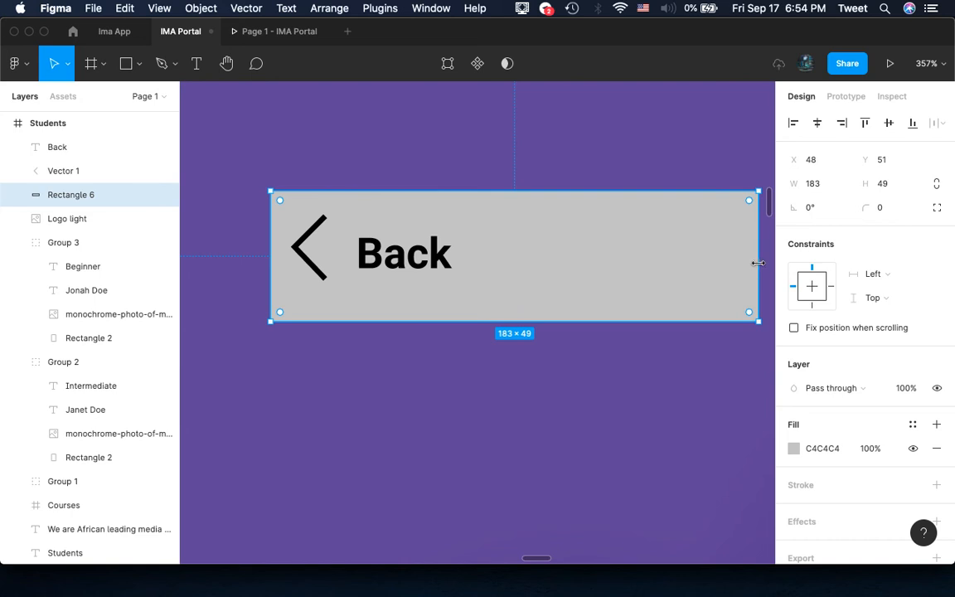
{"action": "left_click_drag", "start_coordinate": [752, 263], "coordinate": [514, 258]}
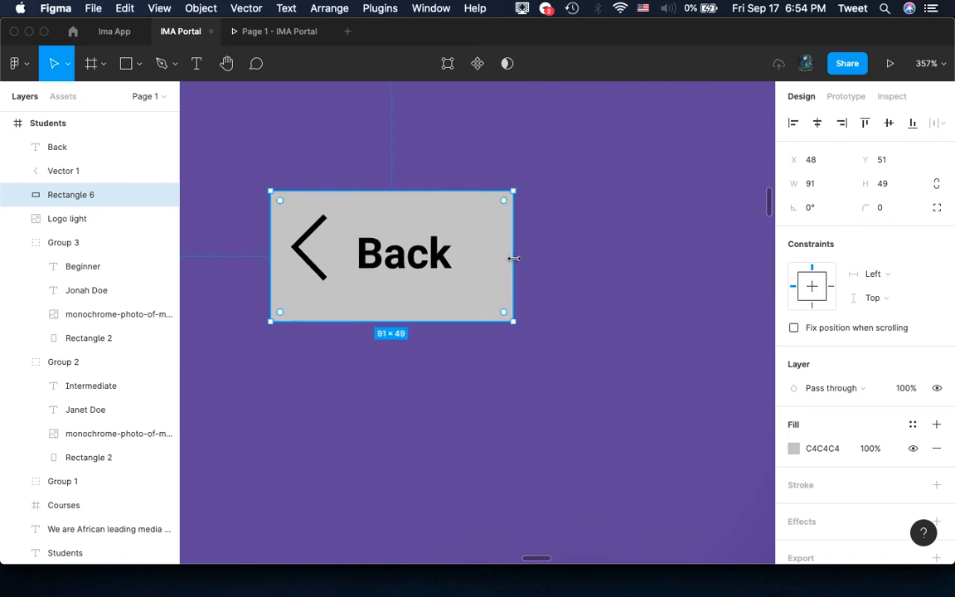
{"action": "left_click", "coordinate": [793, 449]}
{"action": "left_click_drag", "start_coordinate": [611, 242], "coordinate": [549, 132]}
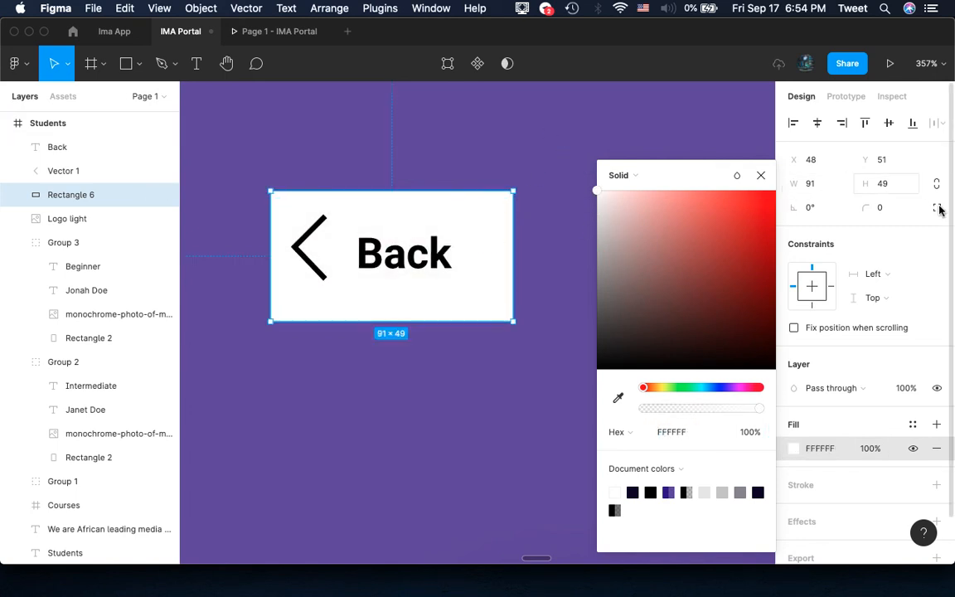
Round the white rectangle's corners with a radius of 100
{"action": "type", "text": "100"}
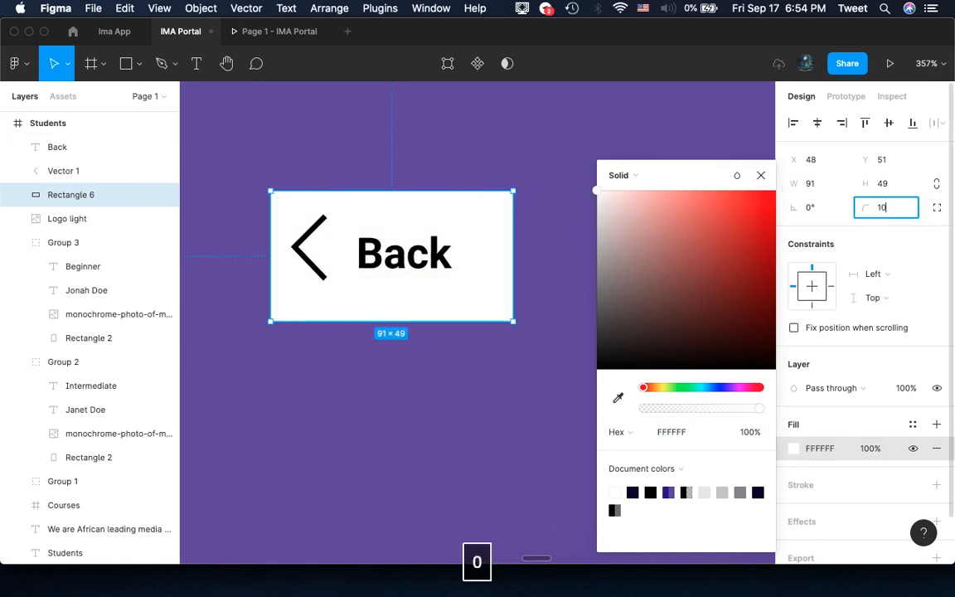
{"action": "key", "text": "Return"}
{"action": "key", "text": "Escape"}
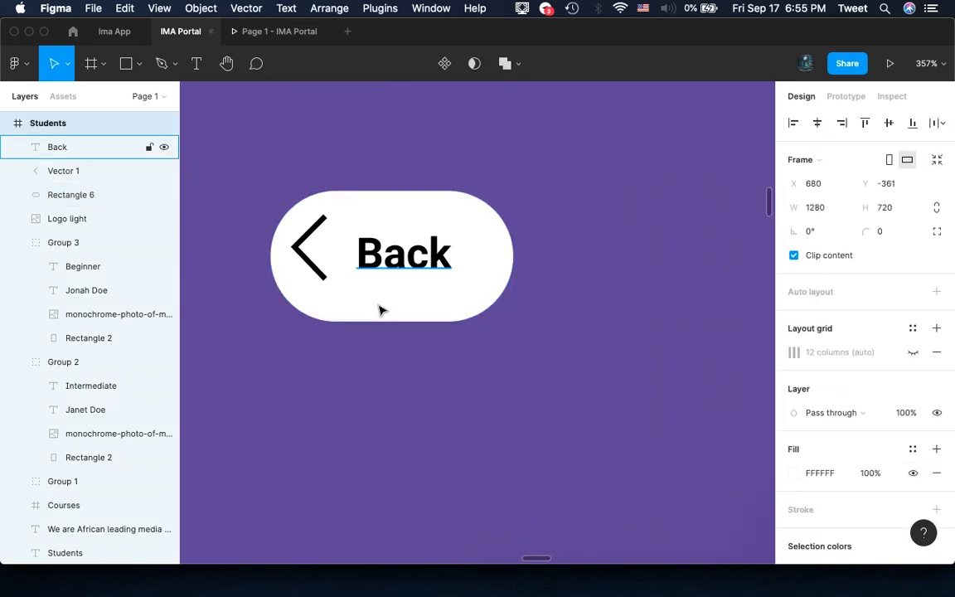
Align the chevron and Back text on their vertical centers and shift them right to center them in the pill shape
{"action": "left_click", "coordinate": [399, 262]}
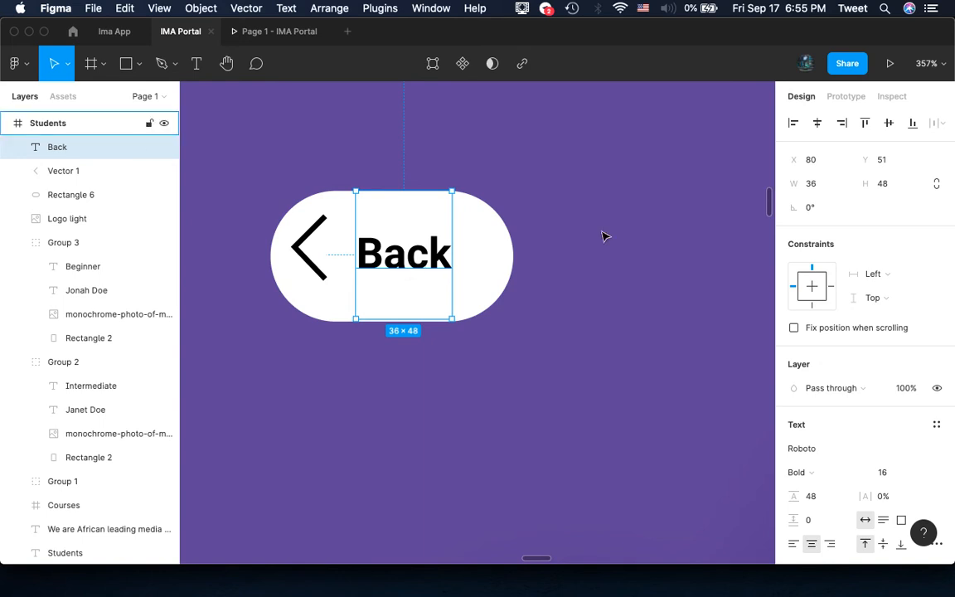
{"action": "left_click", "coordinate": [320, 274], "text": "shift"}
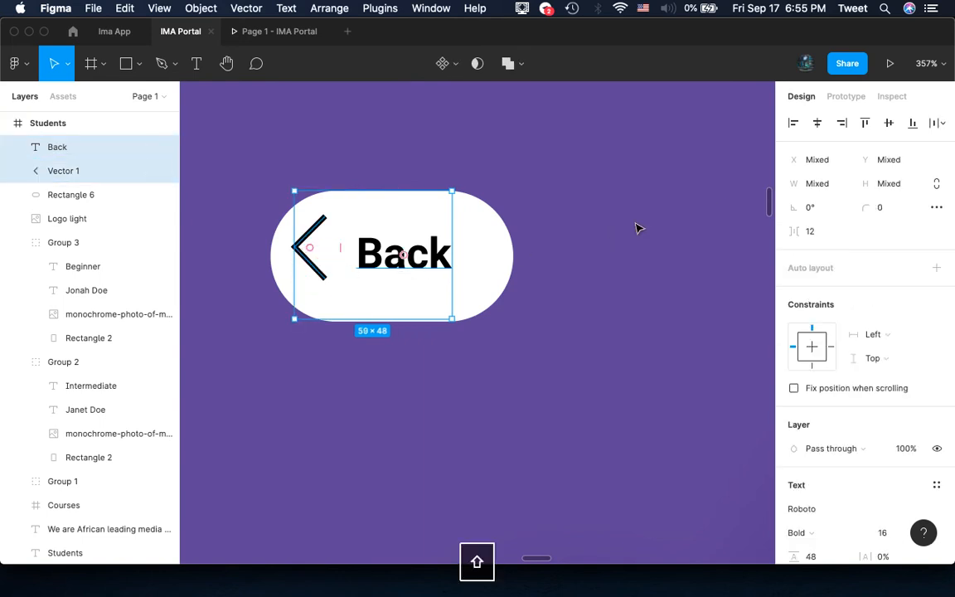
{"action": "left_click", "coordinate": [890, 125]}
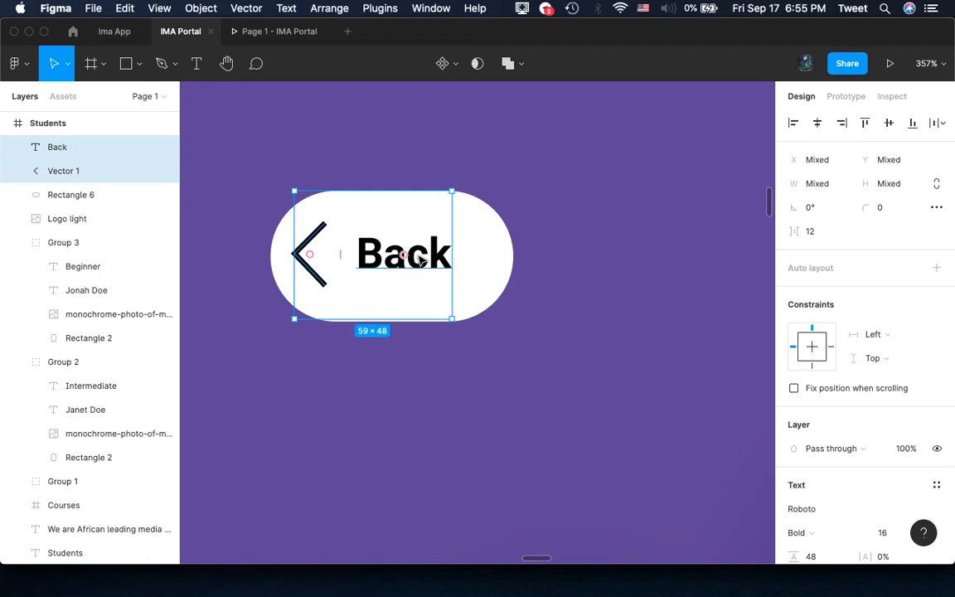
{"action": "left_click_drag", "start_coordinate": [420, 260], "coordinate": [440, 259]}
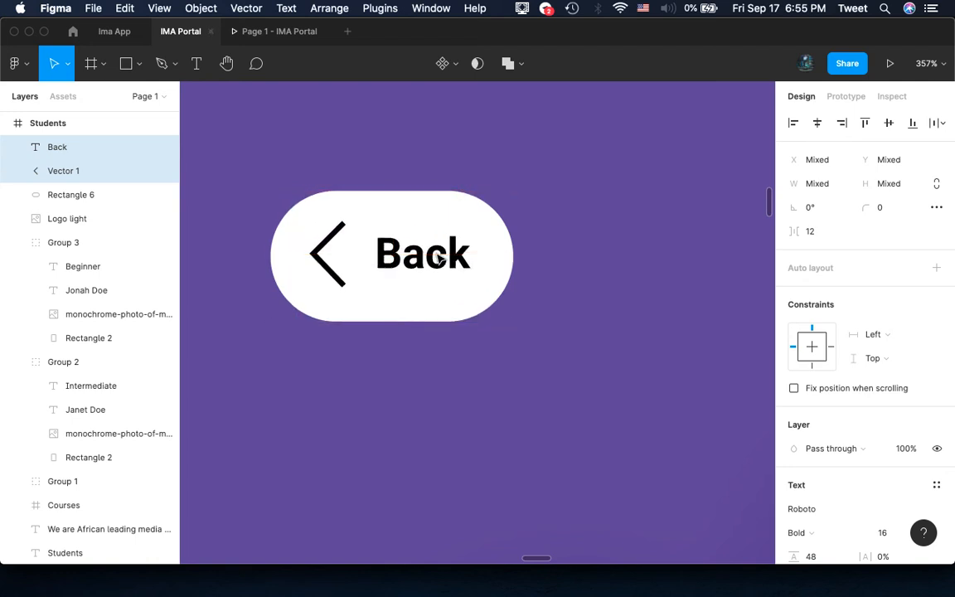
{"action": "left_click", "coordinate": [528, 317]}
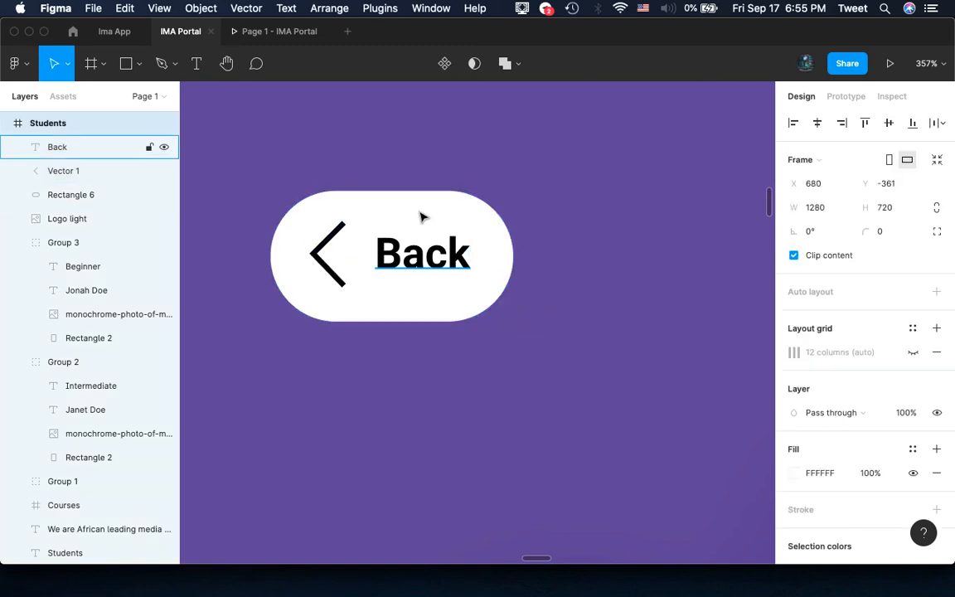
Set the height of the white pill behind the Back text to 40
{"action": "scroll", "coordinate": [422, 217], "scroll_direction": "down", "scroll_amount": 10}
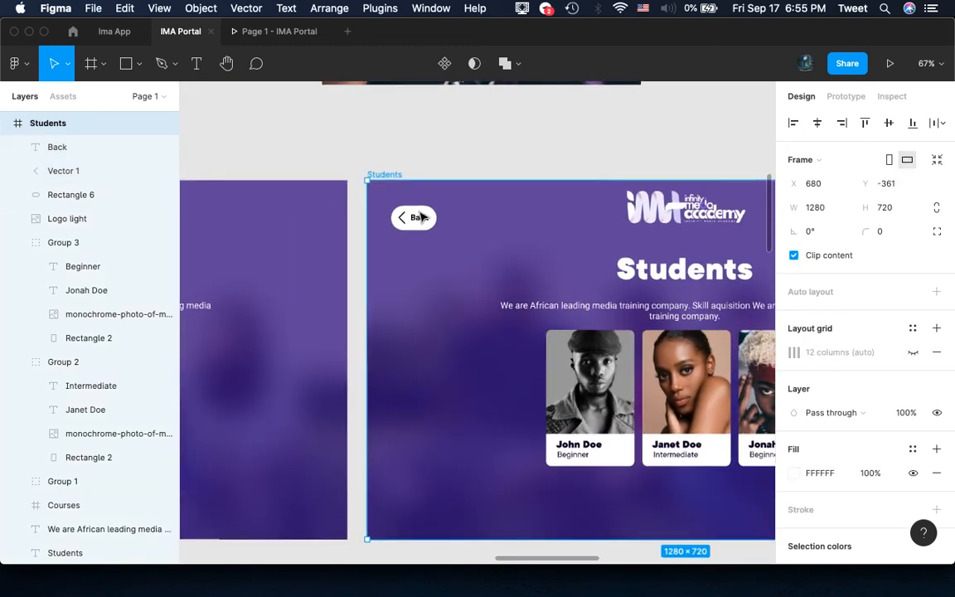
{"action": "scroll", "coordinate": [421, 217], "scroll_direction": "up", "scroll_amount": 10}
{"action": "scroll", "coordinate": [421, 218], "scroll_direction": "up", "scroll_amount": 2}
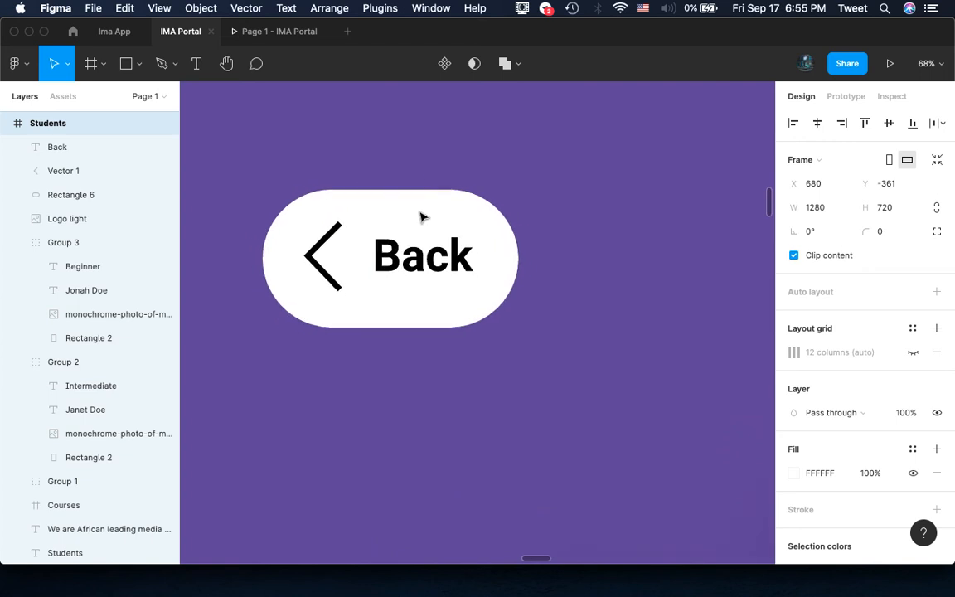
{"action": "left_click", "coordinate": [392, 207], "text": "super"}
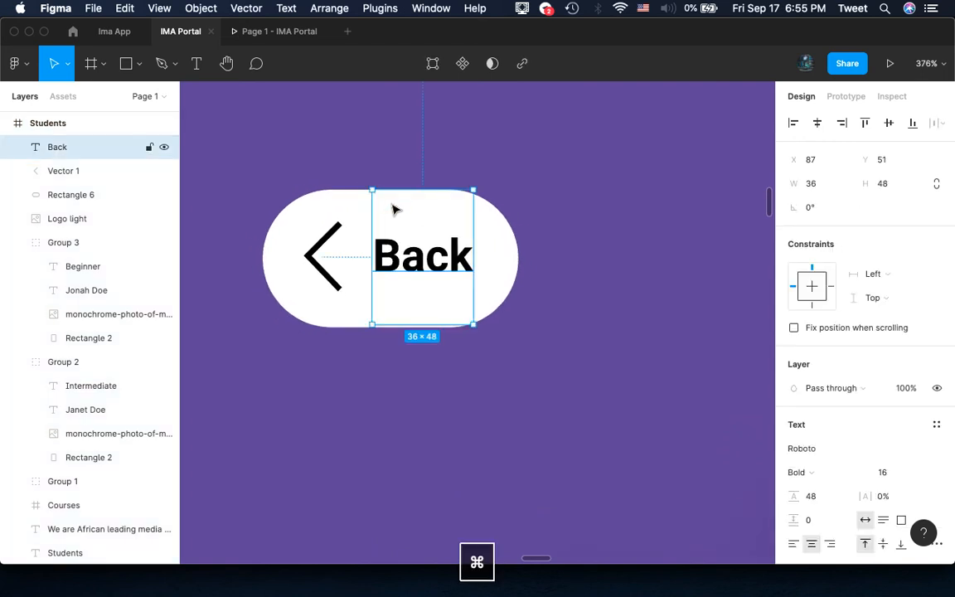
{"action": "left_click", "coordinate": [357, 204]}
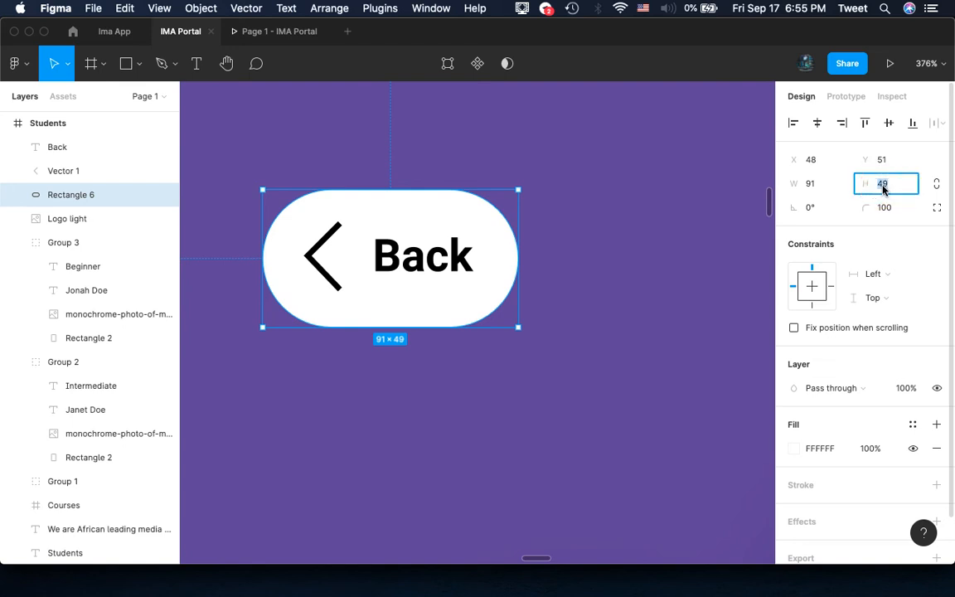
{"action": "type", "text": "4"}
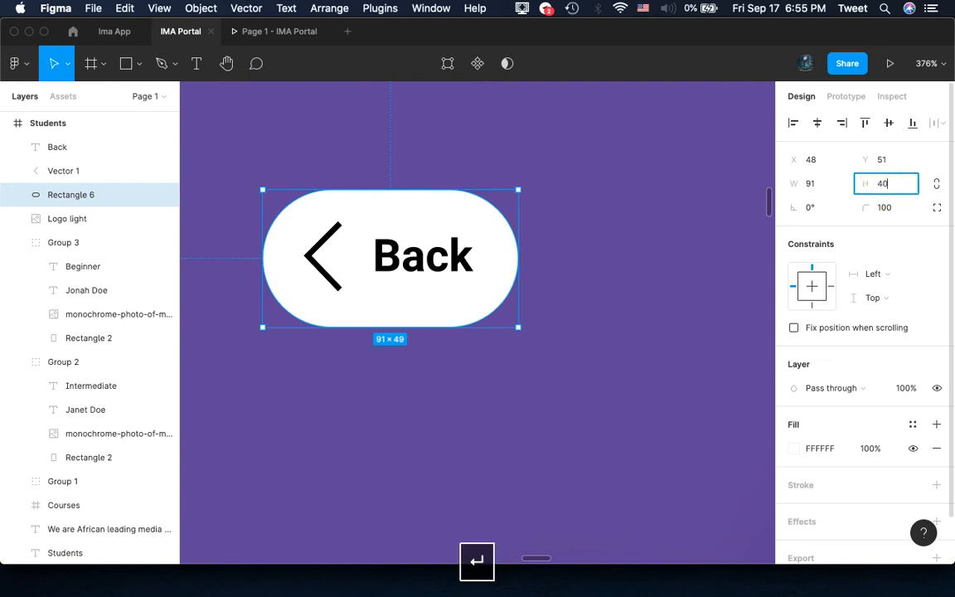
{"action": "type", "text": "0"}
{"action": "key", "text": "Return"}
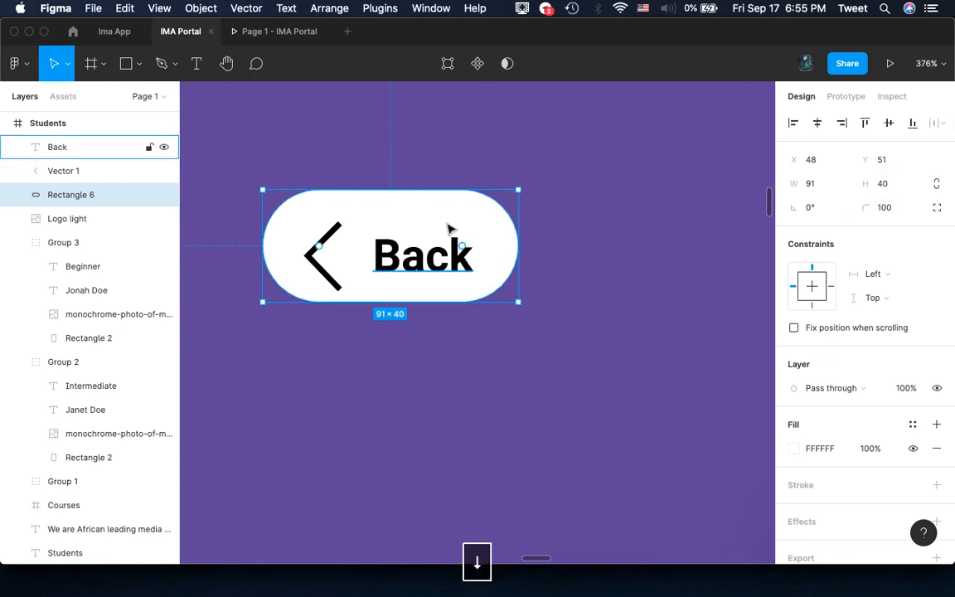
Nudge the white pill down to Y 55 so the chevron and Back text sit vertically centered in it
{"action": "key", "text": "Down"}
{"action": "key", "text": "Down"}
{"action": "key", "text": "Down"}
{"action": "key", "text": "Down"}
{"action": "key", "text": "Down"}
{"action": "key", "text": "Up"}
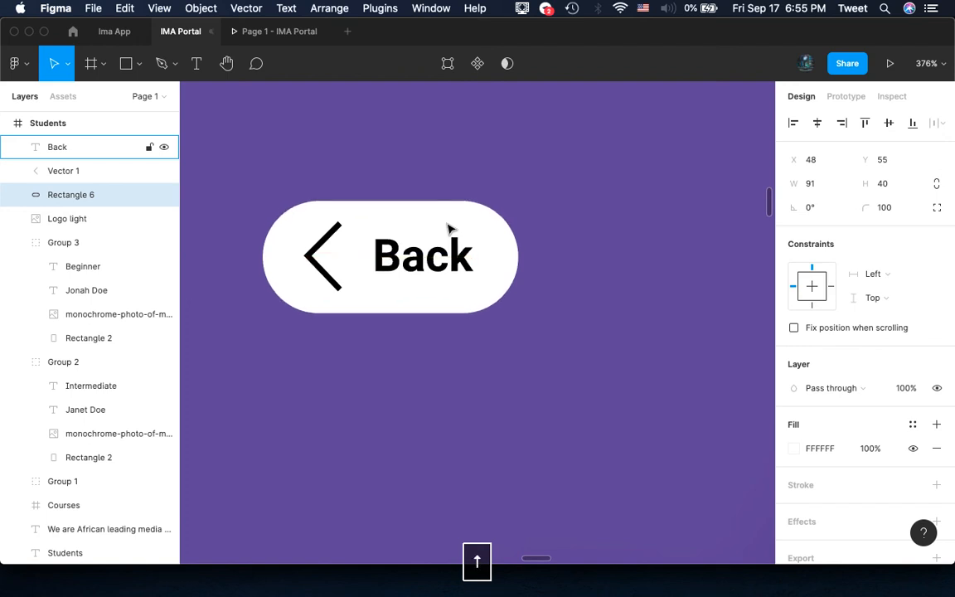
{"action": "scroll", "coordinate": [448, 228], "scroll_direction": "down", "scroll_amount": 5}
{"action": "scroll", "coordinate": [448, 228], "scroll_direction": "up", "scroll_amount": 5}
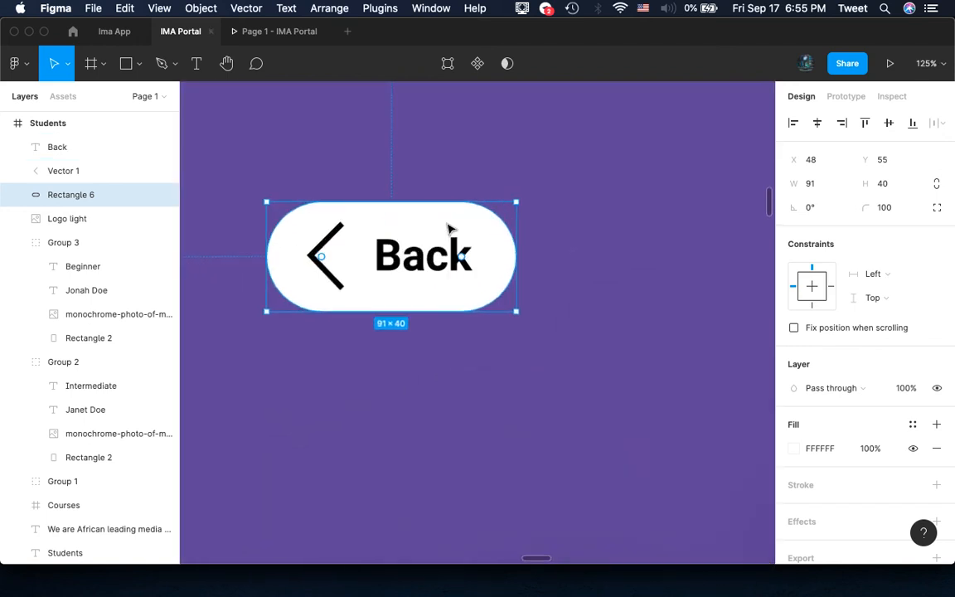
Resize the chevron in the Back button to 8 wide and 15 high
{"action": "left_click", "coordinate": [300, 210], "text": "super"}
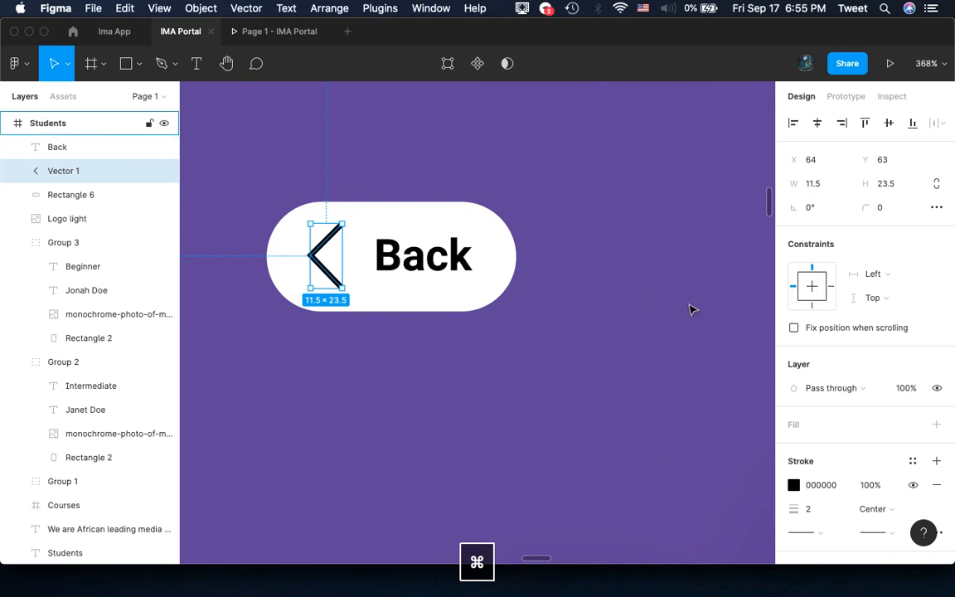
{"action": "left_click", "coordinate": [817, 184]}
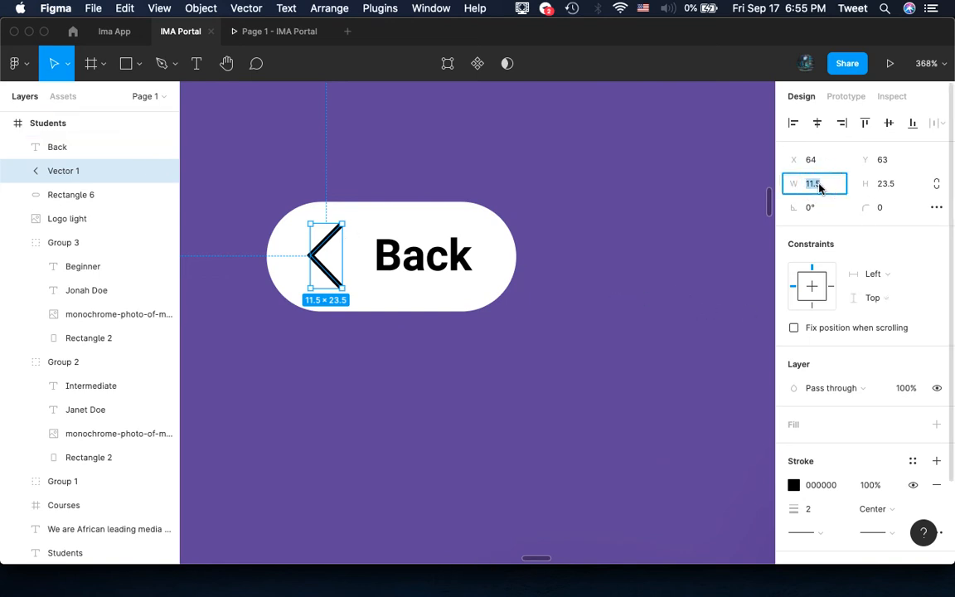
{"action": "type", "text": "8"}
{"action": "key", "text": "Return"}
{"action": "left_click", "coordinate": [892, 188]}
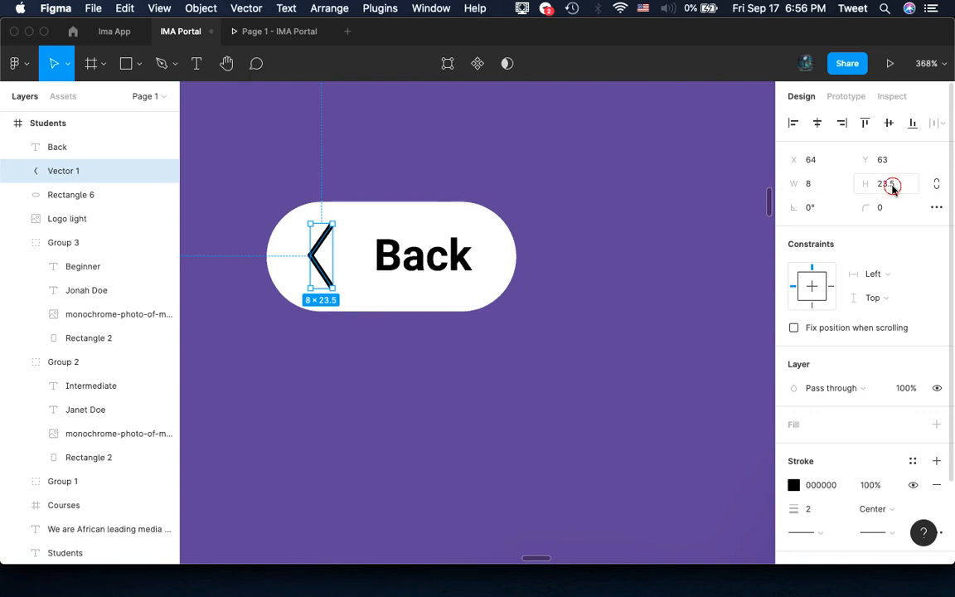
{"action": "type", "text": "15"}
{"action": "key", "text": "Return"}
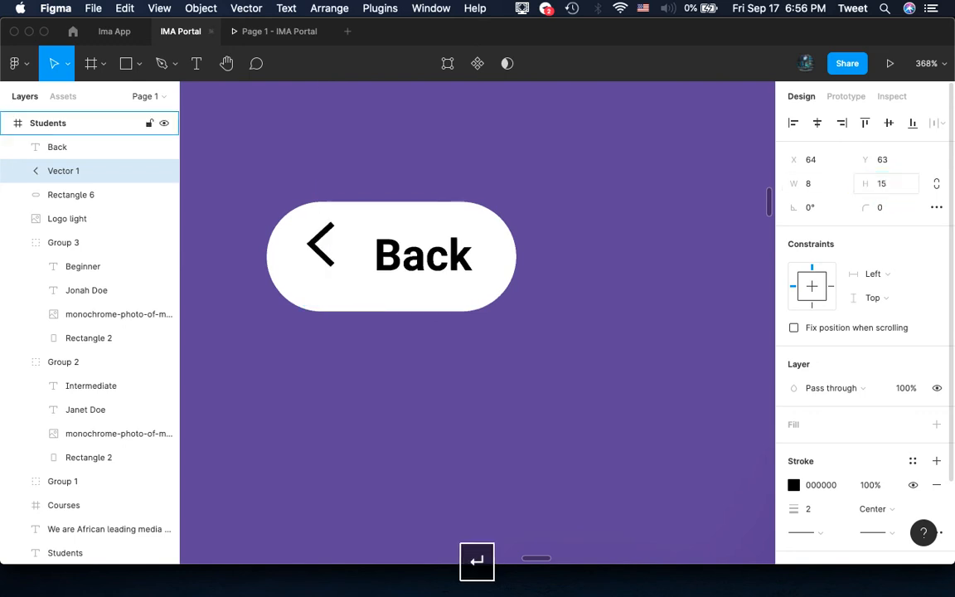
Set the chevron's height to 16 and nudge it down to Y 67 to center it in the pill
{"action": "key", "text": "Down"}
{"action": "key", "text": "Down"}
{"action": "key", "text": "Down"}
{"action": "key", "text": "Down"}
{"action": "key", "text": "Down"}
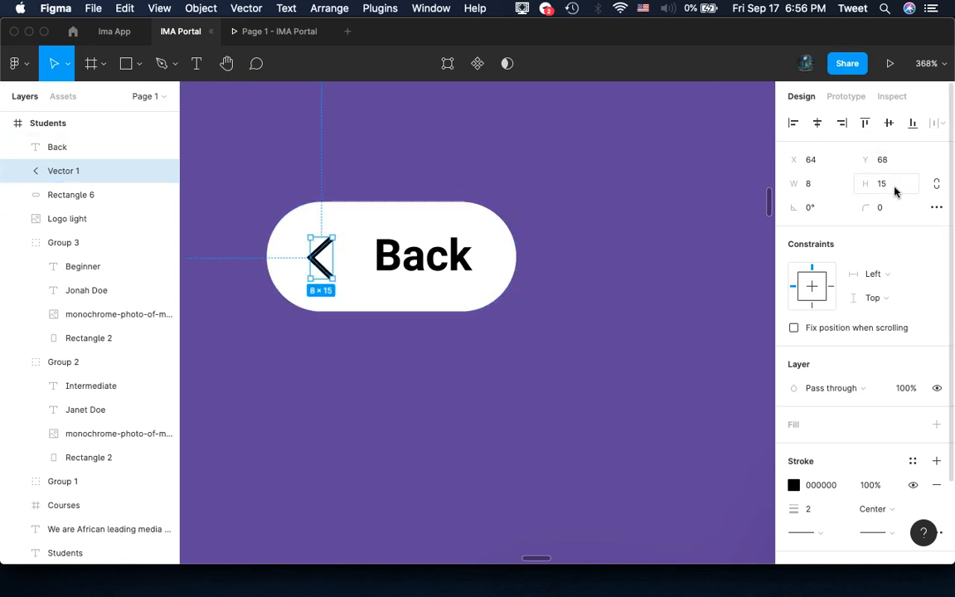
{"action": "type", "text": "16"}
{"action": "key", "text": "Return"}
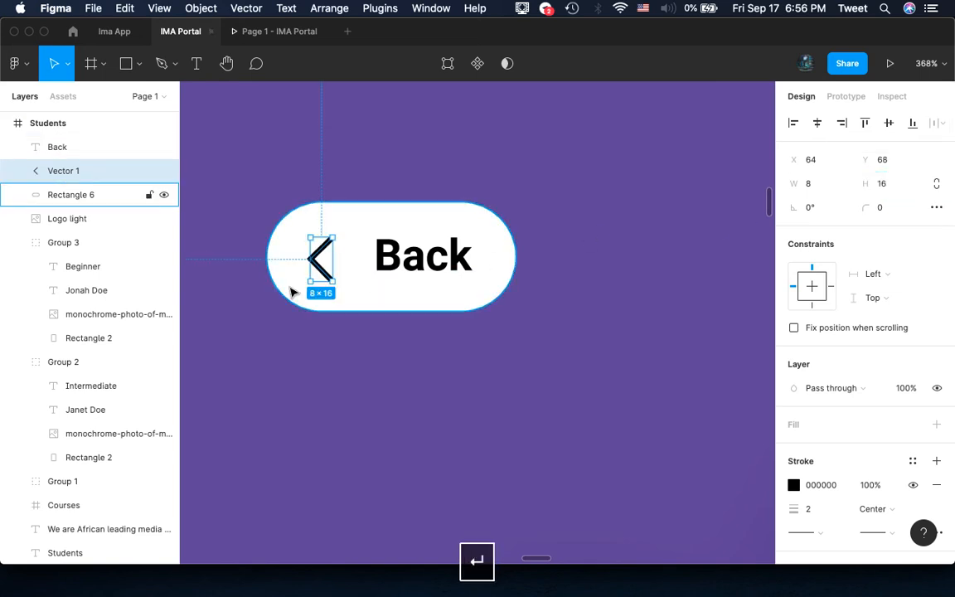
{"action": "key", "text": "Up"}
{"action": "key", "text": "Up"}
{"action": "key", "text": "Down"}
Copy the Back text, chevron and white pill together from the Students frame
{"action": "scroll", "coordinate": [290, 292], "scroll_direction": "down", "scroll_amount": 5}
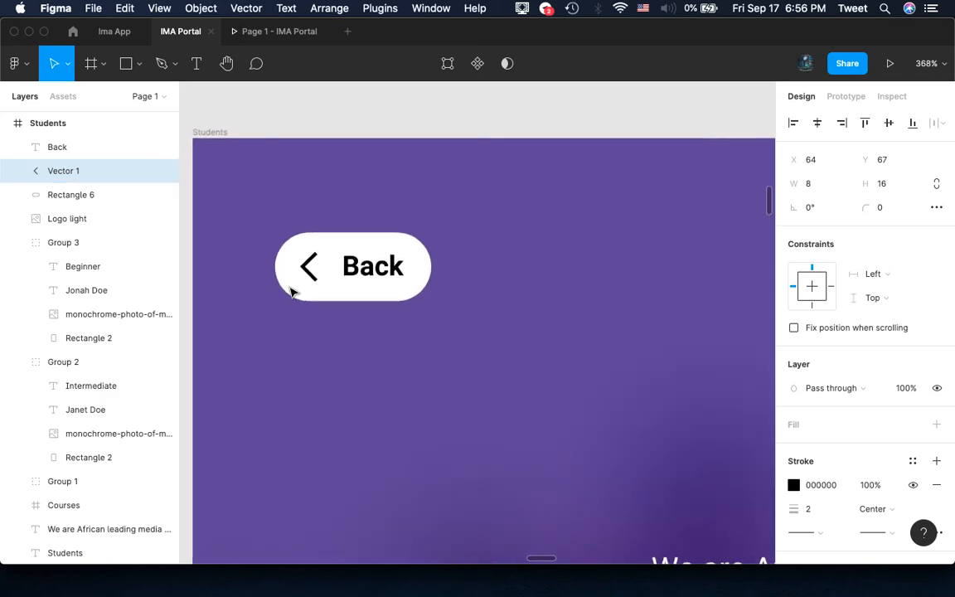
{"action": "scroll", "coordinate": [369, 284], "scroll_direction": "down", "scroll_amount": 10}
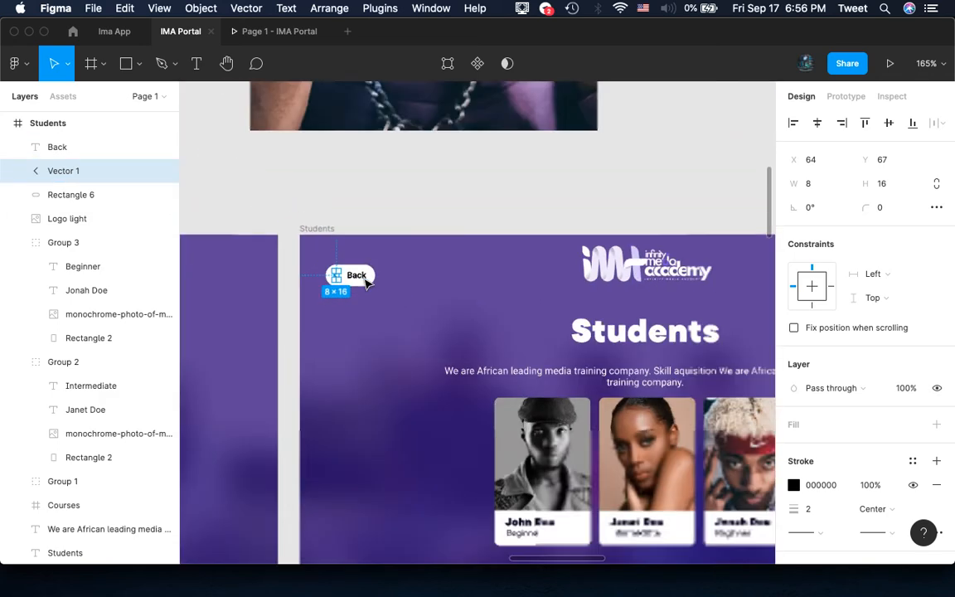
{"action": "scroll", "coordinate": [367, 284], "scroll_direction": "down", "scroll_amount": 4}
{"action": "scroll", "coordinate": [362, 284], "scroll_direction": "right", "scroll_amount": 5}
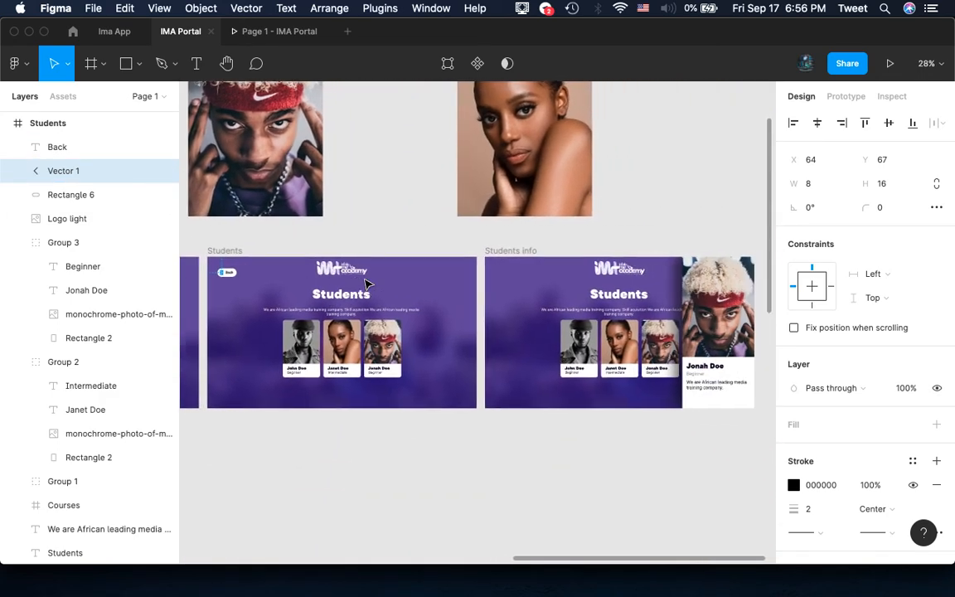
{"action": "scroll", "coordinate": [223, 292], "scroll_direction": "up", "scroll_amount": 8}
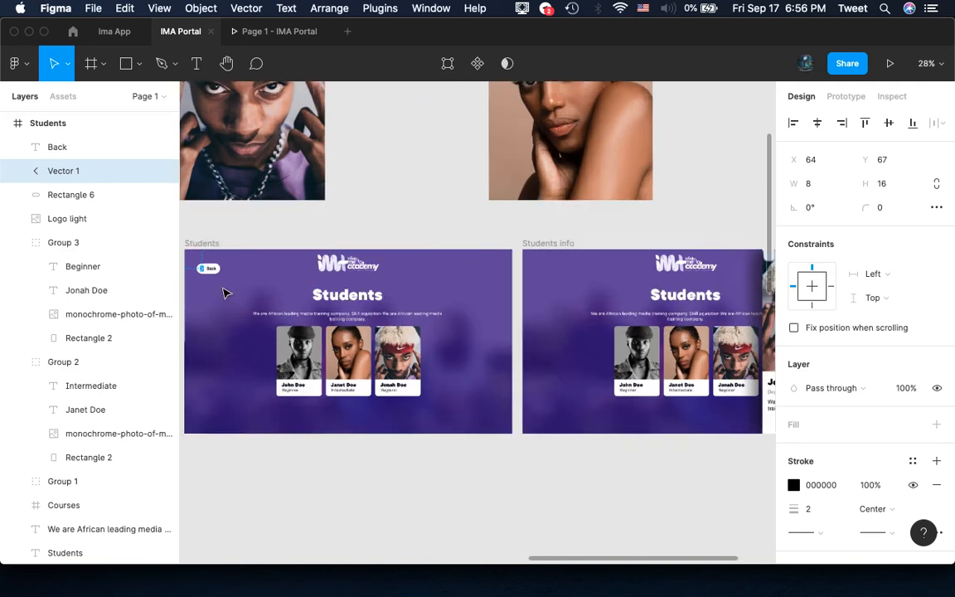
{"action": "scroll", "coordinate": [362, 196], "scroll_direction": "left", "scroll_amount": 3}
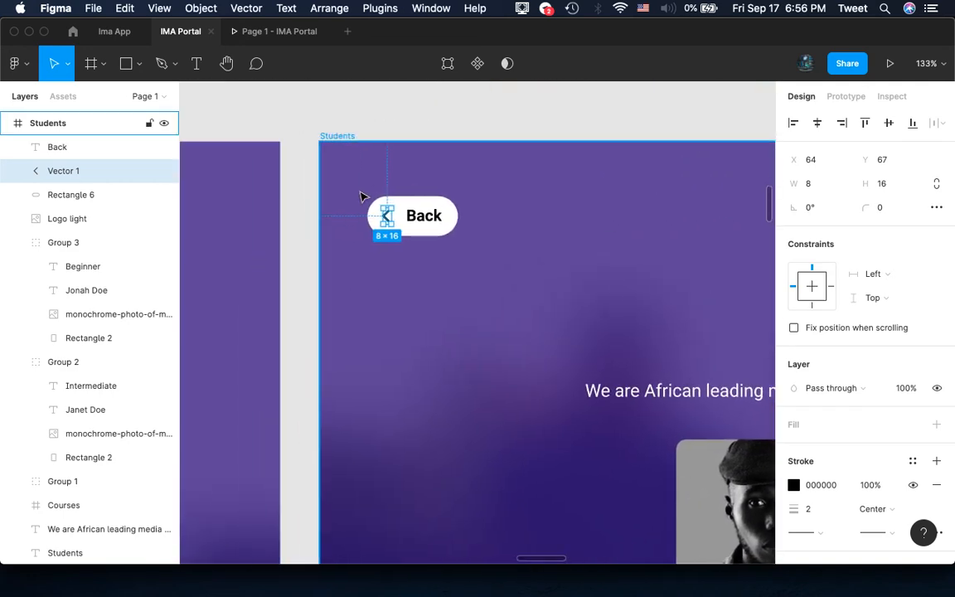
{"action": "left_click", "coordinate": [425, 209], "text": "shift"}
{"action": "left_click", "coordinate": [425, 209], "text": "shift"}
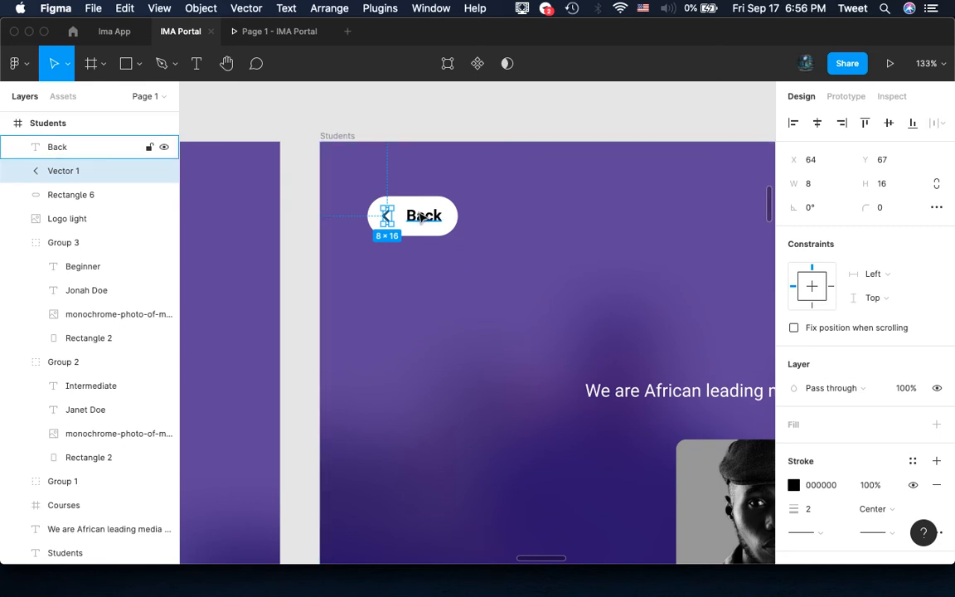
{"action": "left_click", "coordinate": [425, 215]}
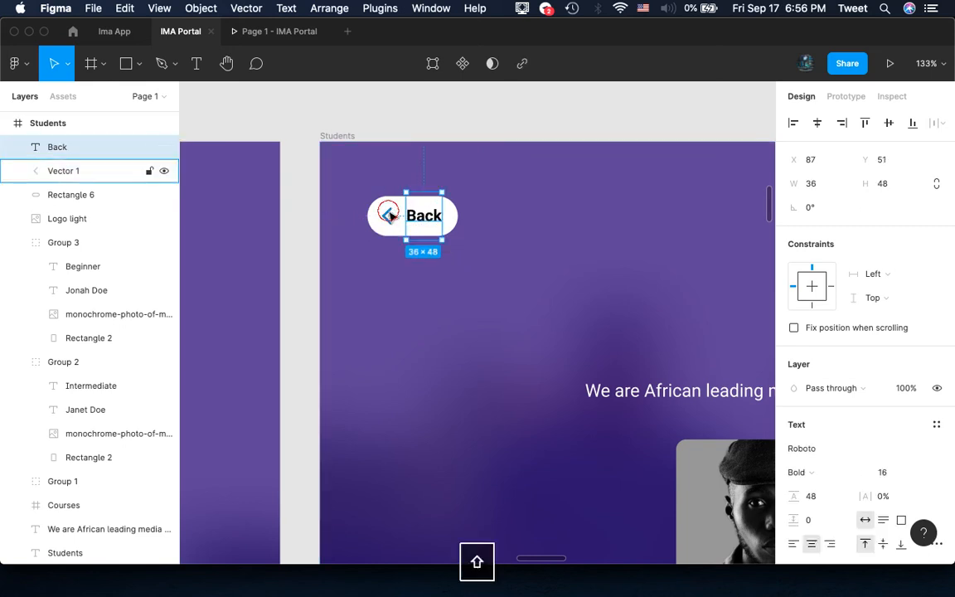
{"action": "left_click", "coordinate": [384, 213], "text": "shift"}
{"action": "left_click", "coordinate": [372, 209], "text": "shift"}
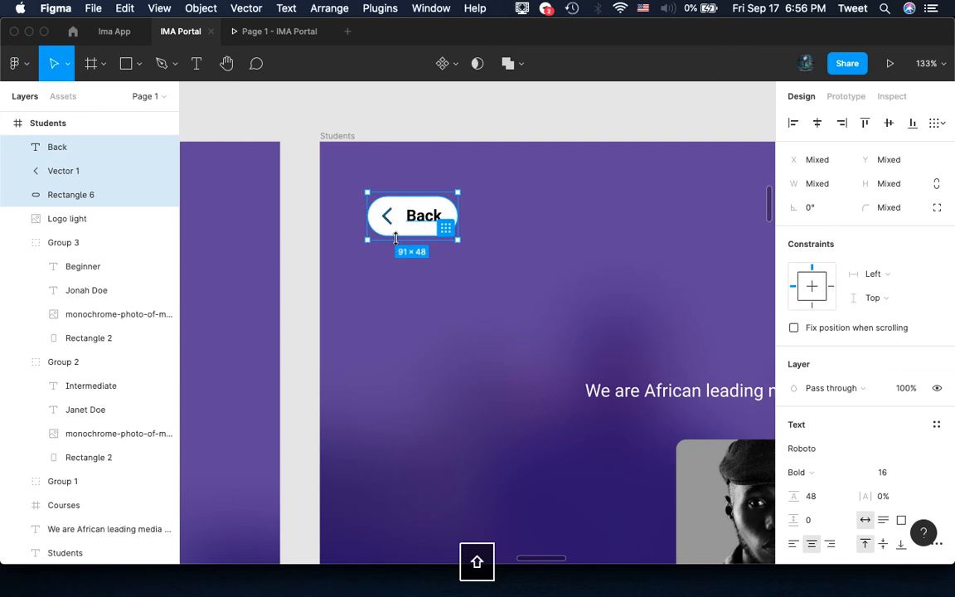
{"action": "scroll", "coordinate": [396, 238], "scroll_direction": "down", "scroll_amount": 5}
{"action": "scroll", "coordinate": [453, 219], "scroll_direction": "right", "scroll_amount": 5}
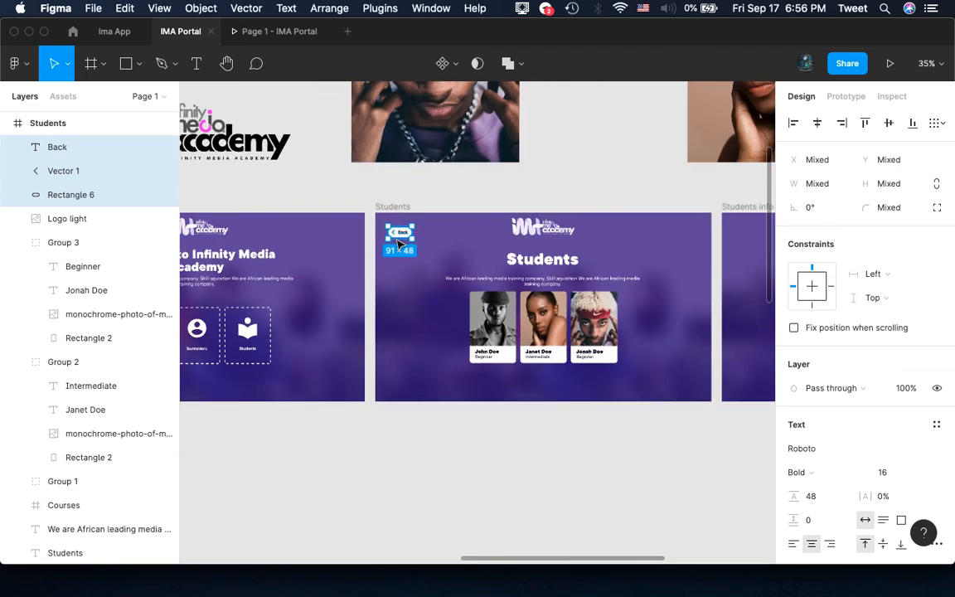
Paste the copied Back button at the upper-left corner of the Students info frame
{"action": "left_click", "coordinate": [453, 218]}
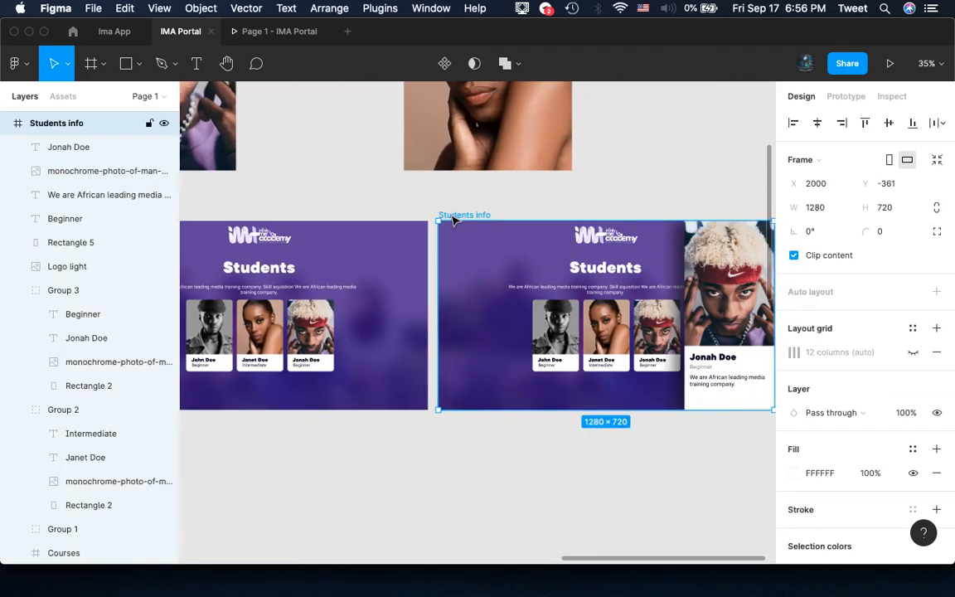
{"action": "scroll", "coordinate": [453, 219], "scroll_direction": "up", "scroll_amount": 10}
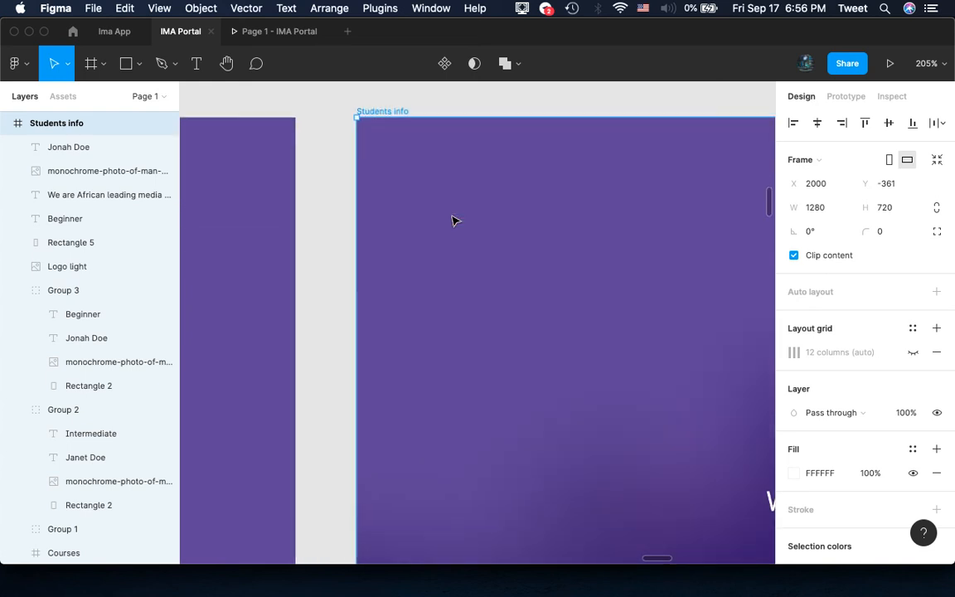
{"action": "key", "text": "super+shift+v"}
{"action": "scroll", "coordinate": [453, 220], "scroll_direction": "down", "scroll_amount": 3}
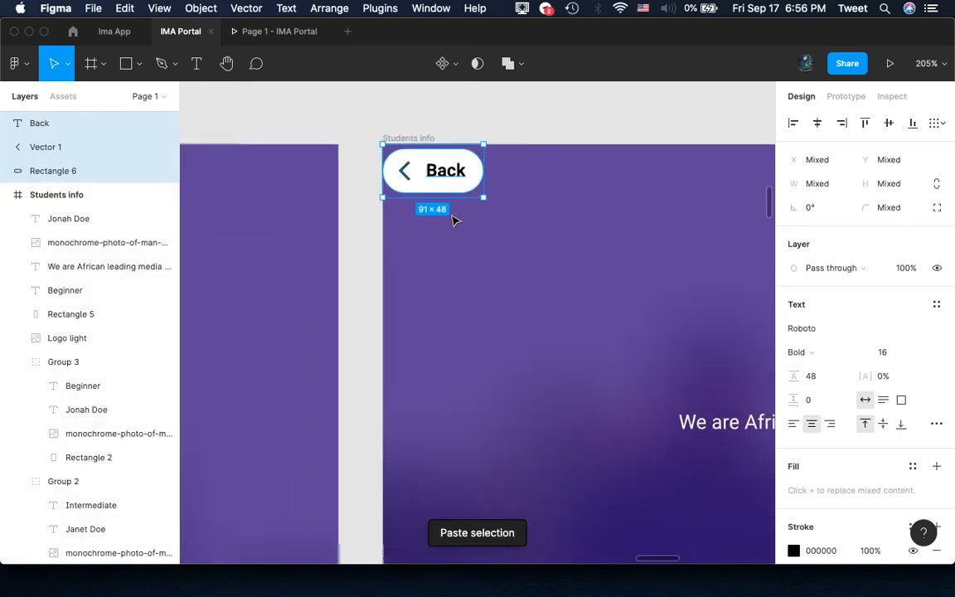
{"action": "scroll", "coordinate": [448, 211], "scroll_direction": "down", "scroll_amount": 5}
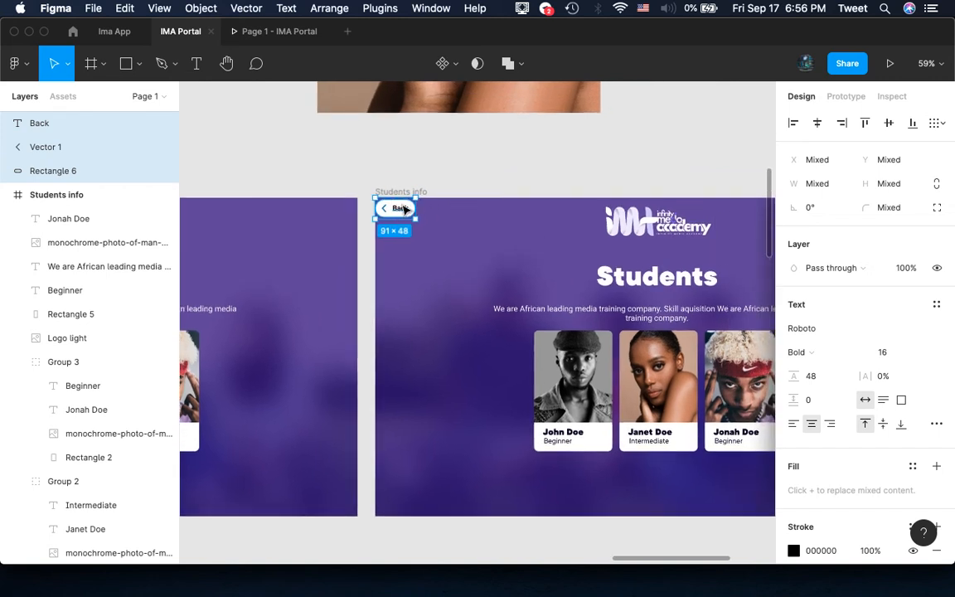
Move the pasted Back button in from the corner of Students info and nest its three layers inside that frame
{"action": "mouse_move", "coordinate": [405, 209]}
{"action": "left_mouse_down"}
{"action": "mouse_move", "coordinate": [436, 224]}
{"action": "mouse_move", "coordinate": [411, 223]}
{"action": "left_mouse_up"}
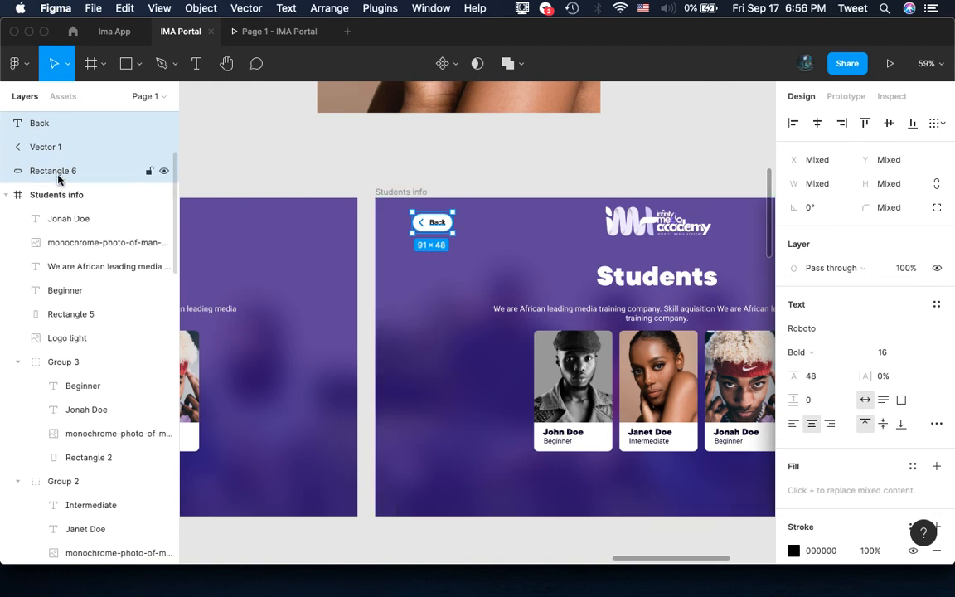
{"action": "left_click_drag", "start_coordinate": [59, 199], "coordinate": [65, 214]}
{"action": "left_click_drag", "start_coordinate": [209, 202], "coordinate": [212, 204]}
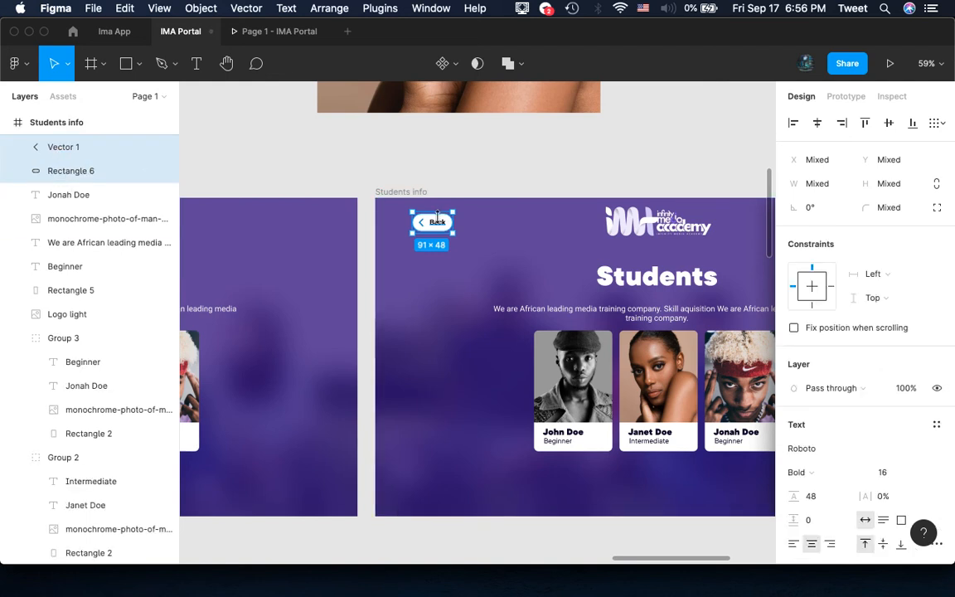
{"action": "left_click_drag", "start_coordinate": [437, 228], "coordinate": [437, 223]}
{"action": "left_click", "coordinate": [444, 217]}
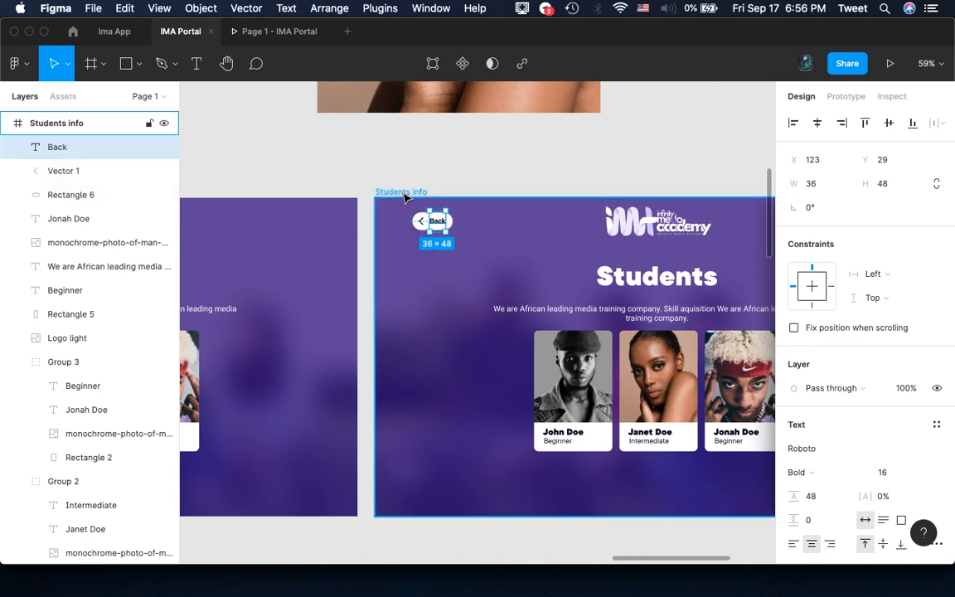
Show the 12-column layout grid on the Students info frame
{"action": "left_click", "coordinate": [402, 193]}
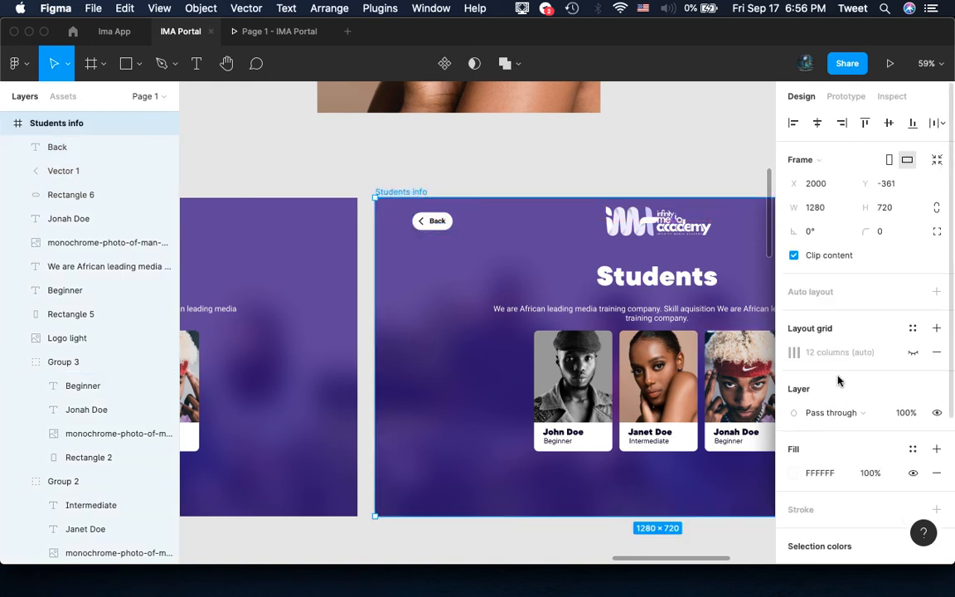
{"action": "left_click", "coordinate": [795, 355]}
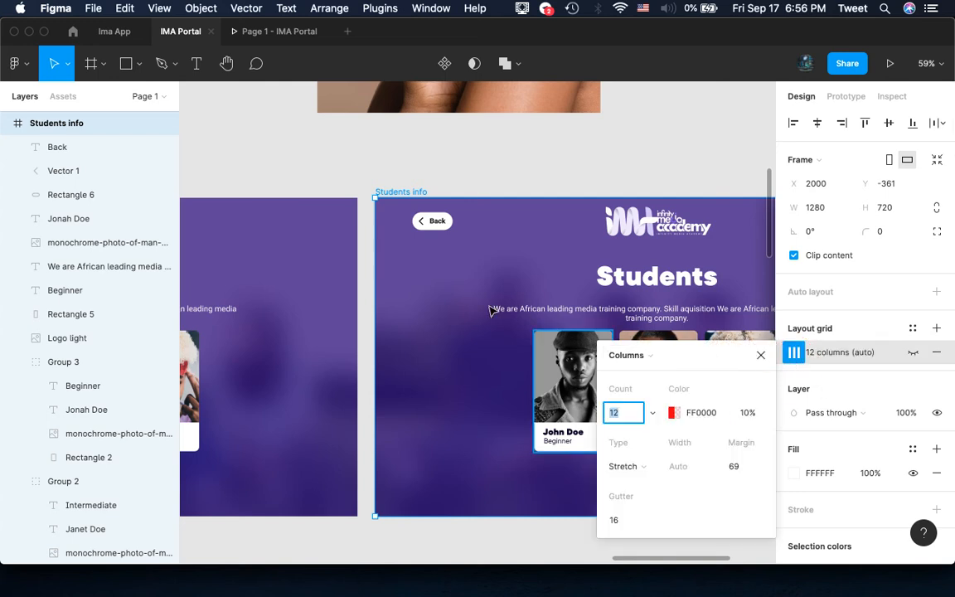
{"action": "left_click", "coordinate": [914, 353]}
Align the Students info frame's Back button with the left edge of the first grid column and nudge it down slightly
{"action": "scroll", "coordinate": [442, 265], "scroll_direction": "up", "scroll_amount": 10}
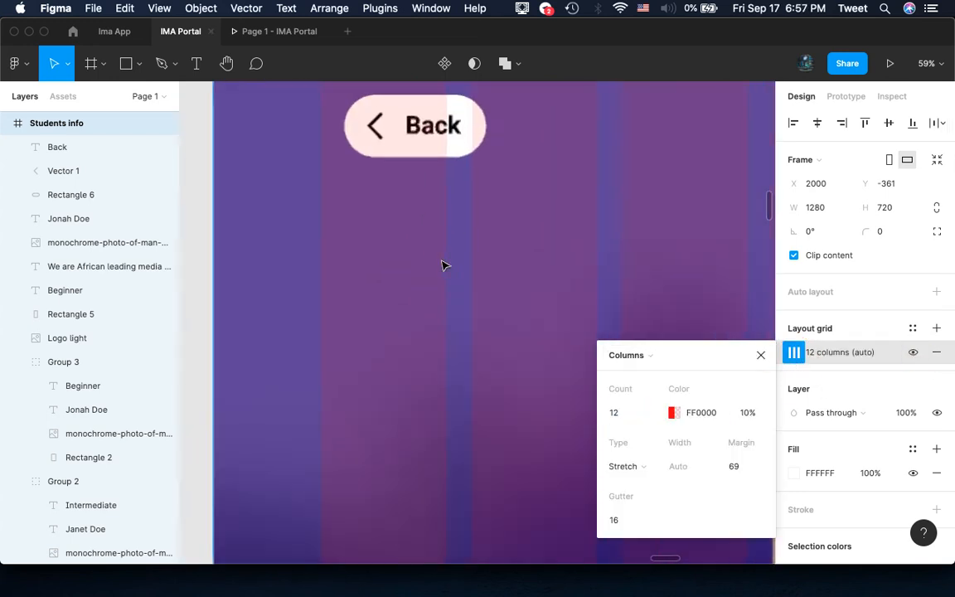
{"action": "left_click", "coordinate": [477, 263]}
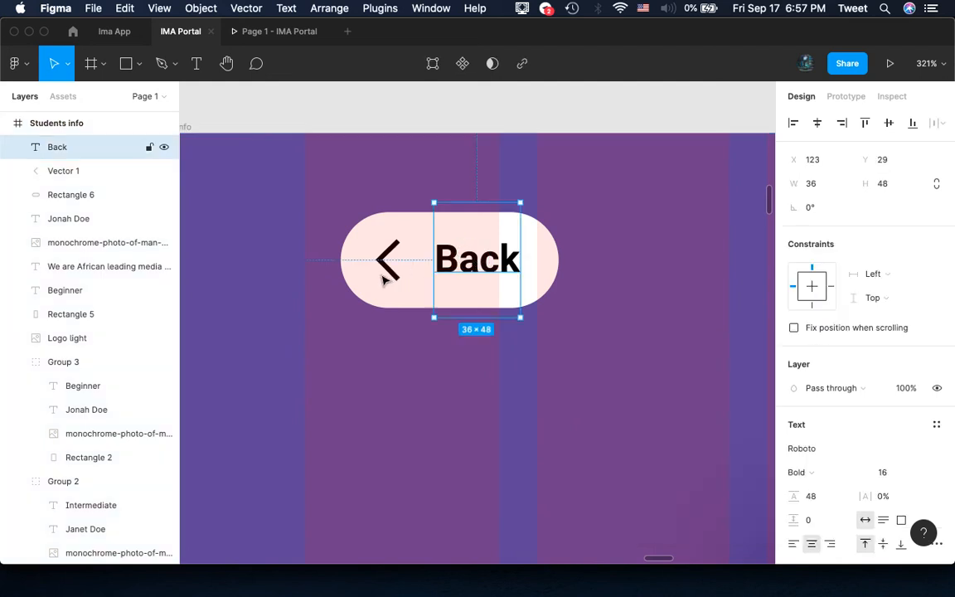
{"action": "left_click", "coordinate": [381, 256], "text": "shift"}
{"action": "left_click", "coordinate": [365, 251], "text": "shift"}
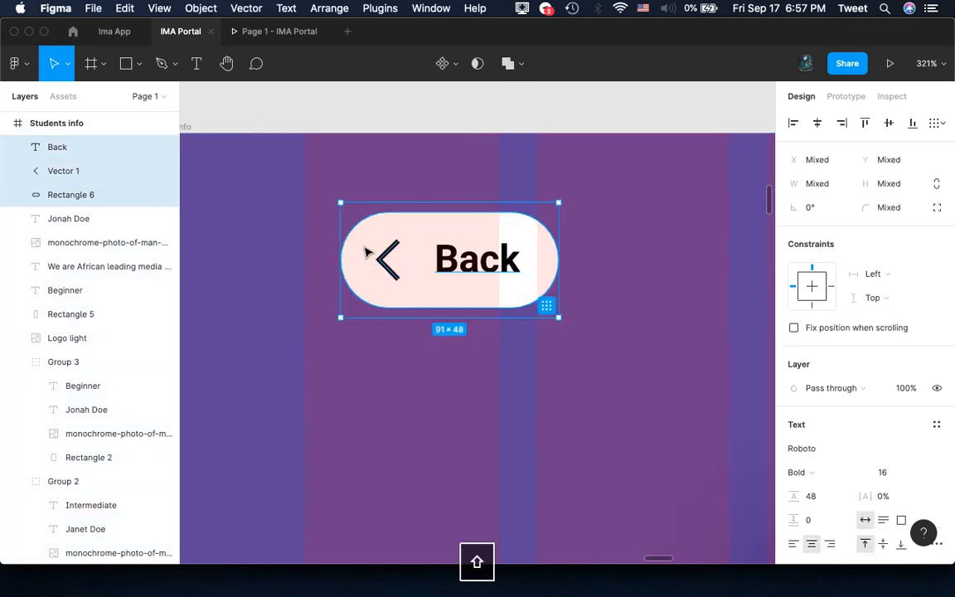
{"action": "key", "text": "shift+Left"}
{"action": "key", "text": "shift+Left"}
{"action": "key", "text": "Right"}
{"action": "key", "text": "Right"}
{"action": "key", "text": "Right"}
{"action": "key", "text": "Right"}
{"action": "key", "text": "Right"}
{"action": "key", "text": "Right"}
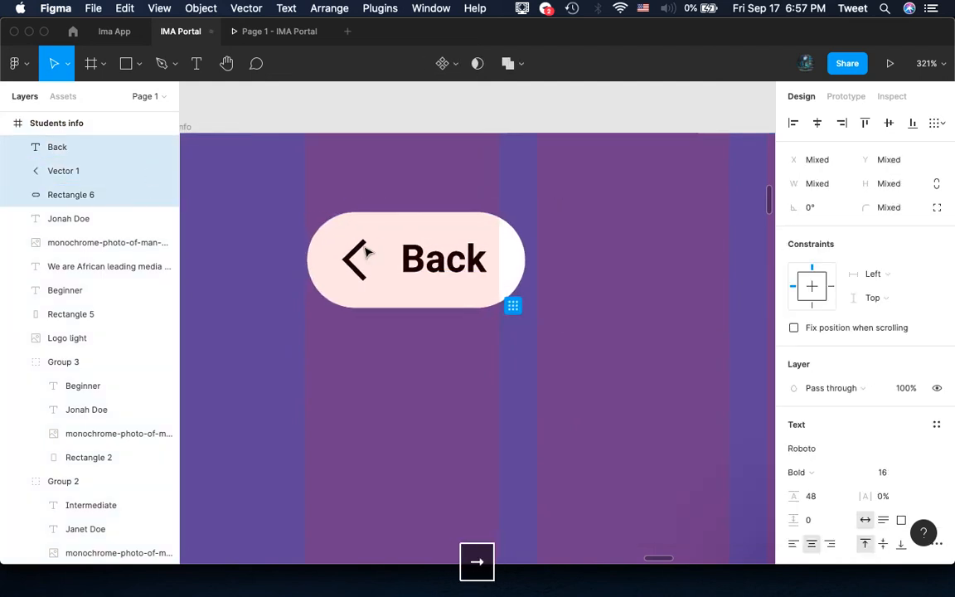
{"action": "key", "text": "Left"}
{"action": "key", "text": "Right"}
{"action": "key", "text": "Left"}
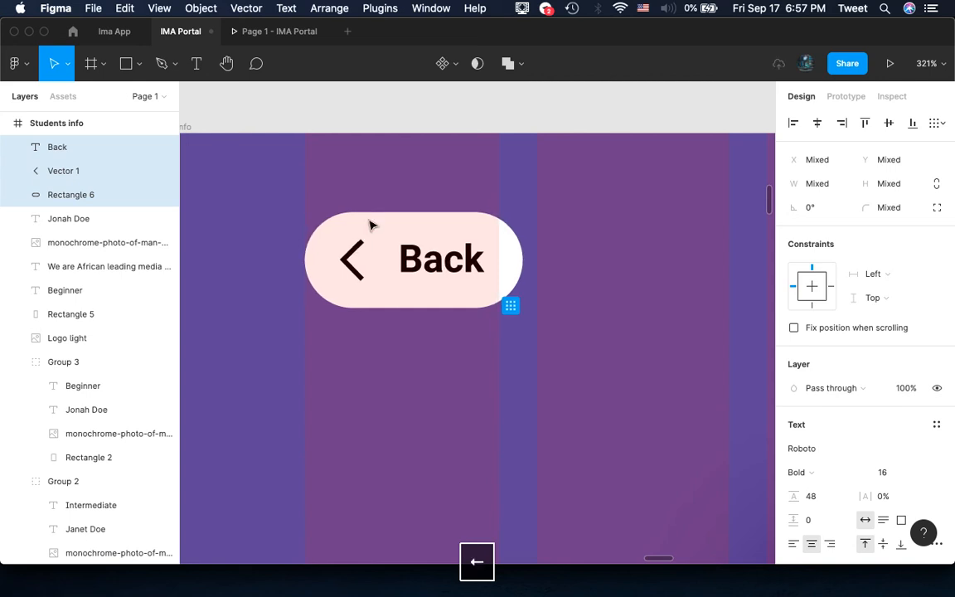
{"action": "key", "text": "alt"}
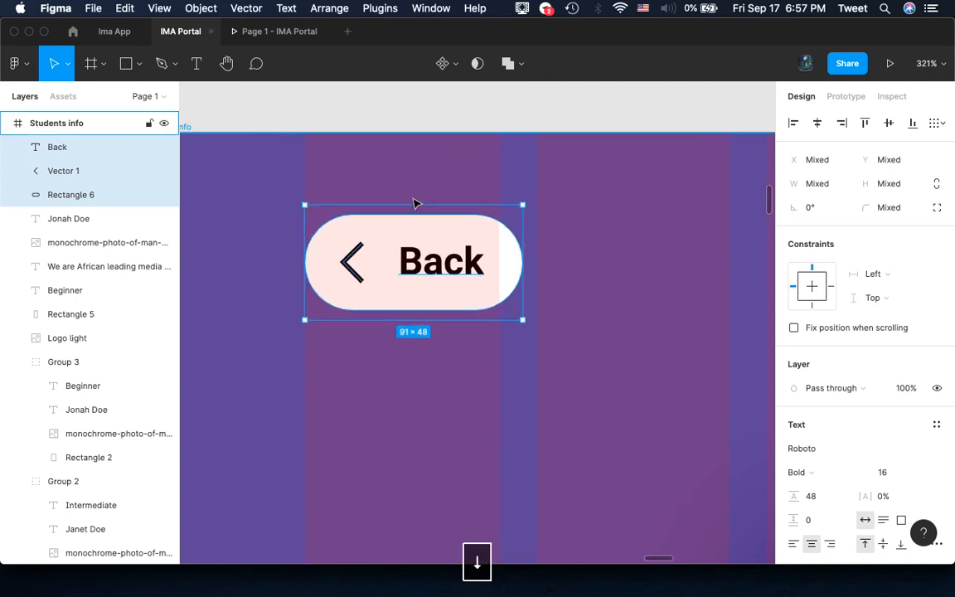
Show the 12-column layout grid on the Students frame
{"action": "scroll", "coordinate": [413, 199], "scroll_direction": "down", "scroll_amount": 10}
{"action": "scroll", "coordinate": [412, 199], "scroll_direction": "down", "scroll_amount": 5}
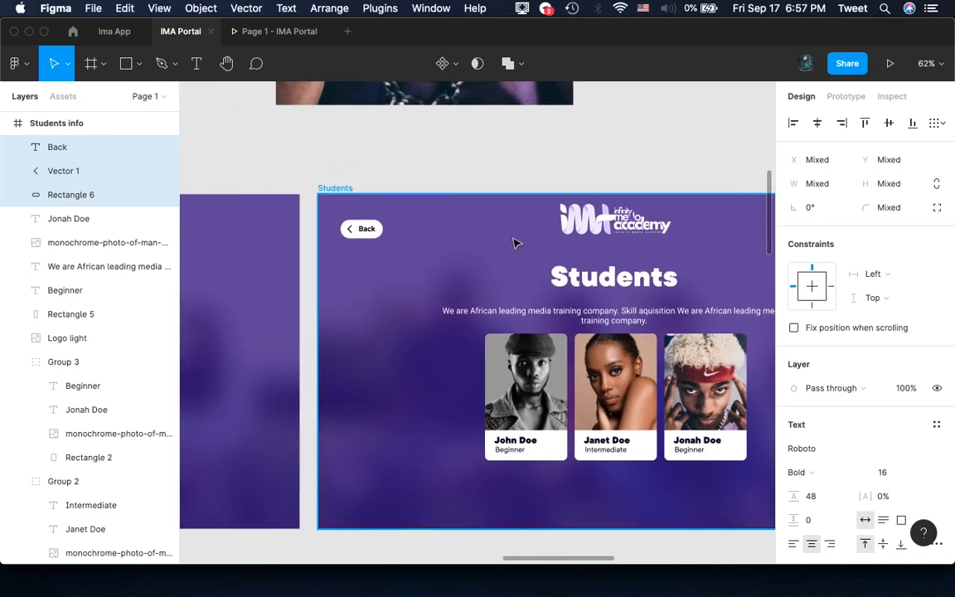
{"action": "left_click", "coordinate": [514, 242]}
{"action": "left_click", "coordinate": [911, 352]}
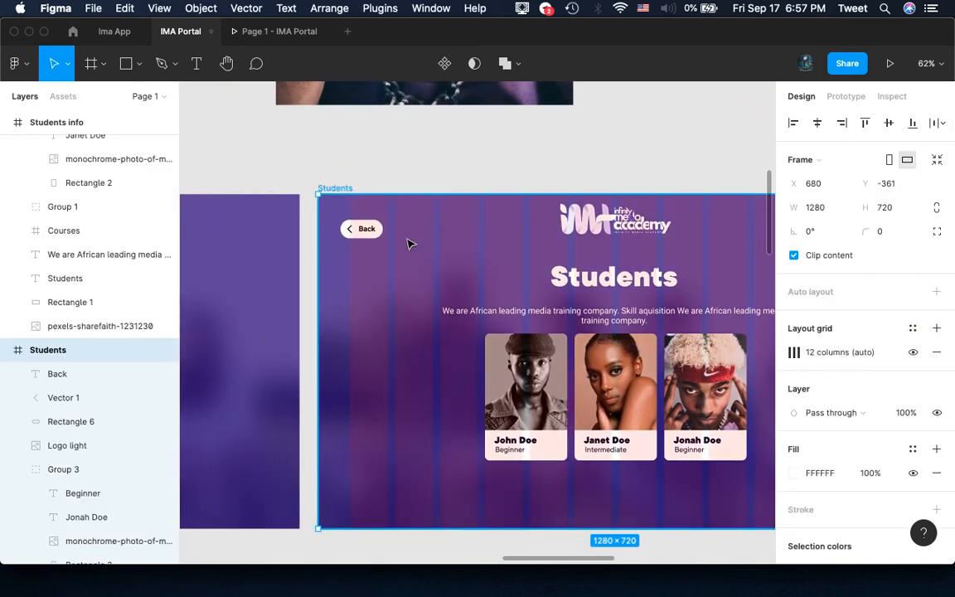
Shift the Students frame's Back text, chevron and pill together to the left edge of the first grid column
{"action": "scroll", "coordinate": [379, 243], "scroll_direction": "up", "scroll_amount": 5}
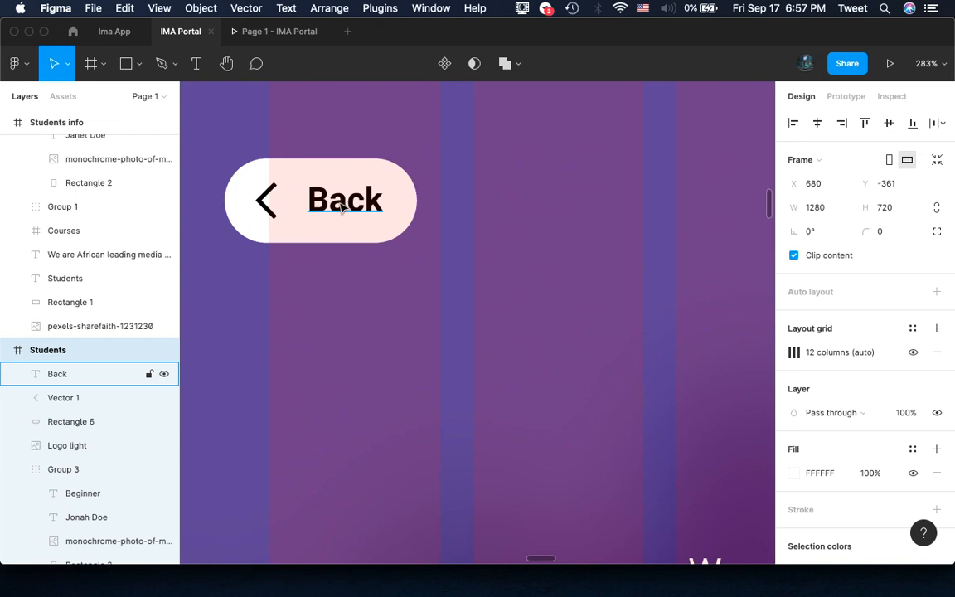
{"action": "left_click", "coordinate": [343, 207]}
{"action": "left_click", "coordinate": [263, 202], "text": "shift"}
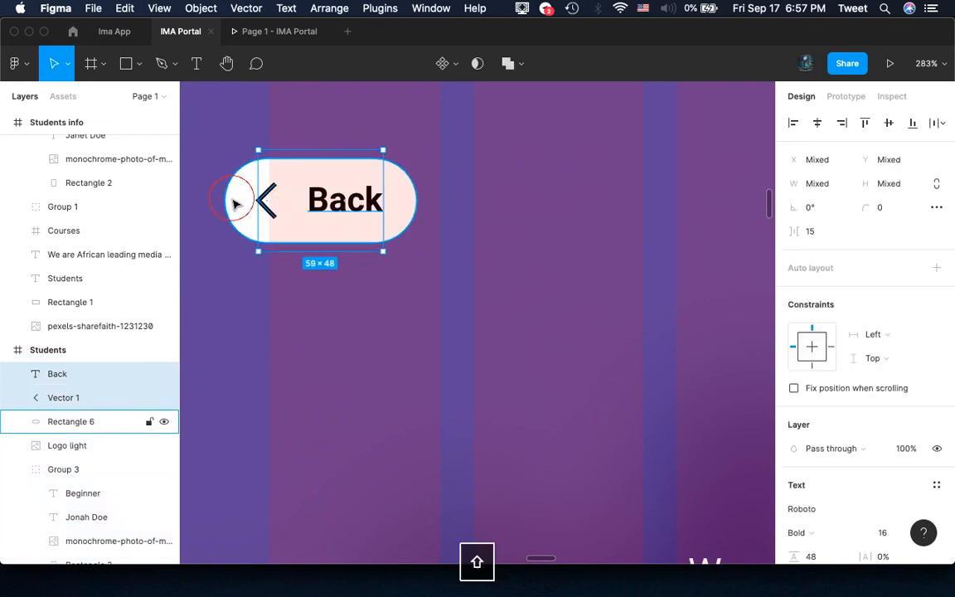
{"action": "left_click", "coordinate": [235, 203], "text": "shift"}
{"action": "key", "text": "shift+Right"}
{"action": "key", "text": "shift+Right"}
{"action": "key", "text": "Right"}
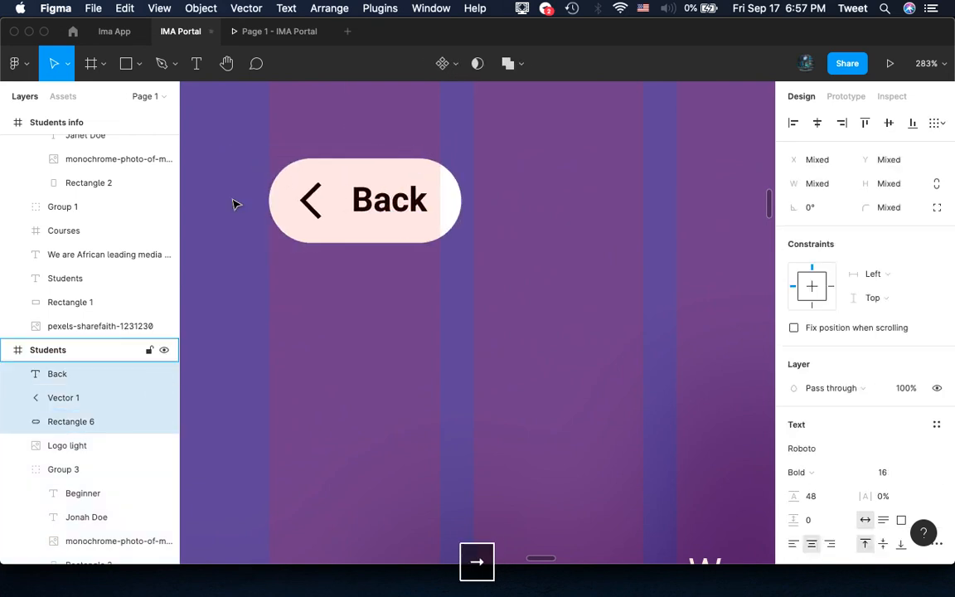
Raise the Students frame's Back button closer to the frame's upper edge
{"action": "scroll", "coordinate": [235, 203], "scroll_direction": "up", "scroll_amount": 3}
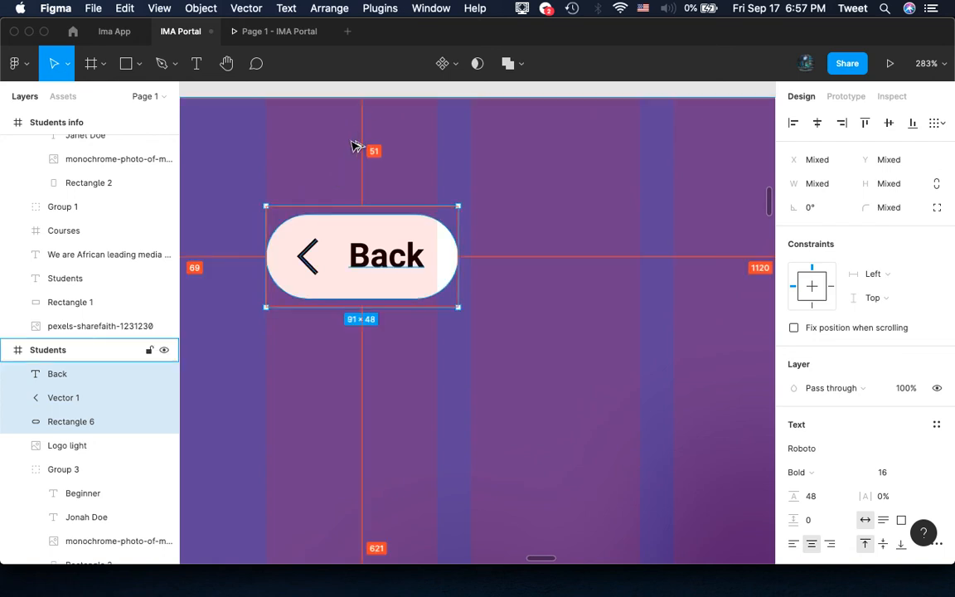
{"action": "key", "text": "shift+Up"}
{"action": "key", "text": "shift+Up"}
{"action": "key", "text": "Up"}
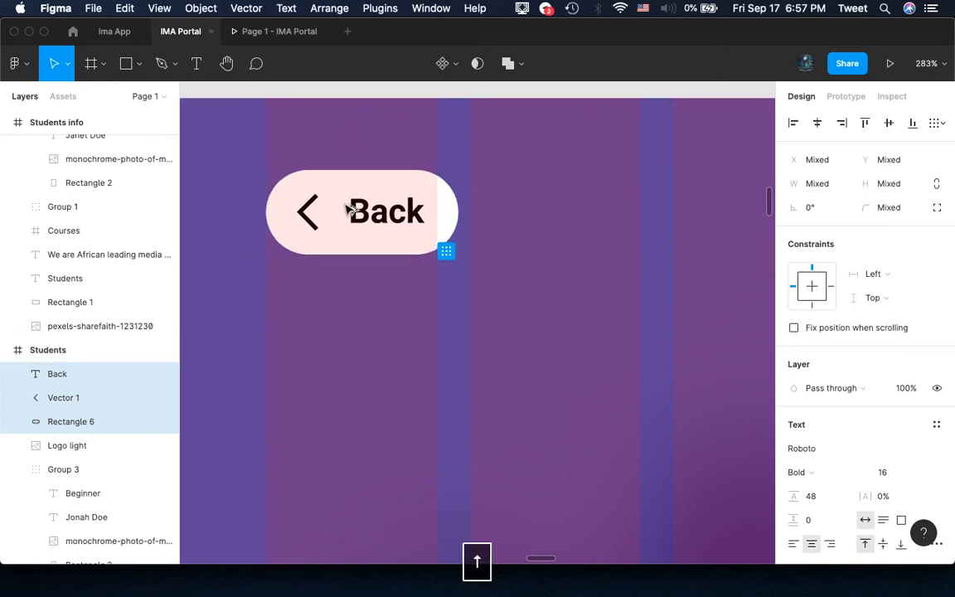
Select the Students frame and hide its 12-column layout grid
{"action": "scroll", "coordinate": [360, 155], "scroll_direction": "down", "scroll_amount": 5}
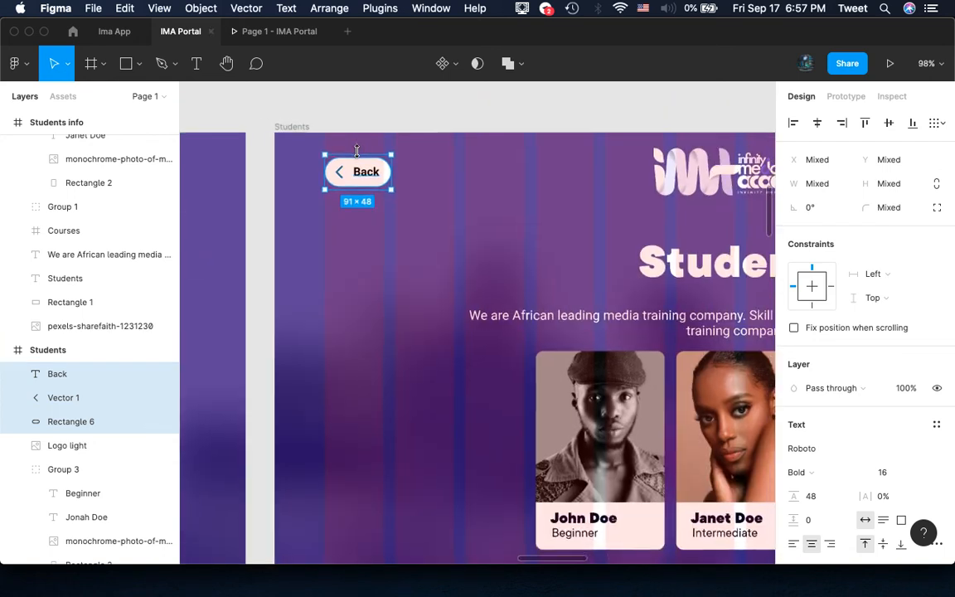
{"action": "scroll", "coordinate": [356, 152], "scroll_direction": "down", "scroll_amount": 4}
{"action": "scroll", "coordinate": [358, 156], "scroll_direction": "down", "scroll_amount": 2}
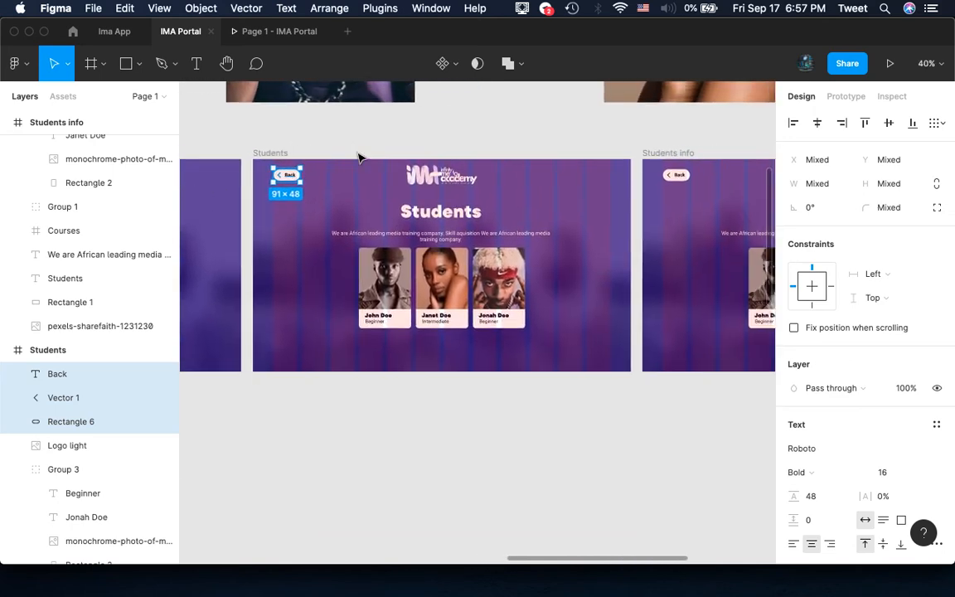
{"action": "scroll", "coordinate": [360, 158], "scroll_direction": "right", "scroll_amount": 1}
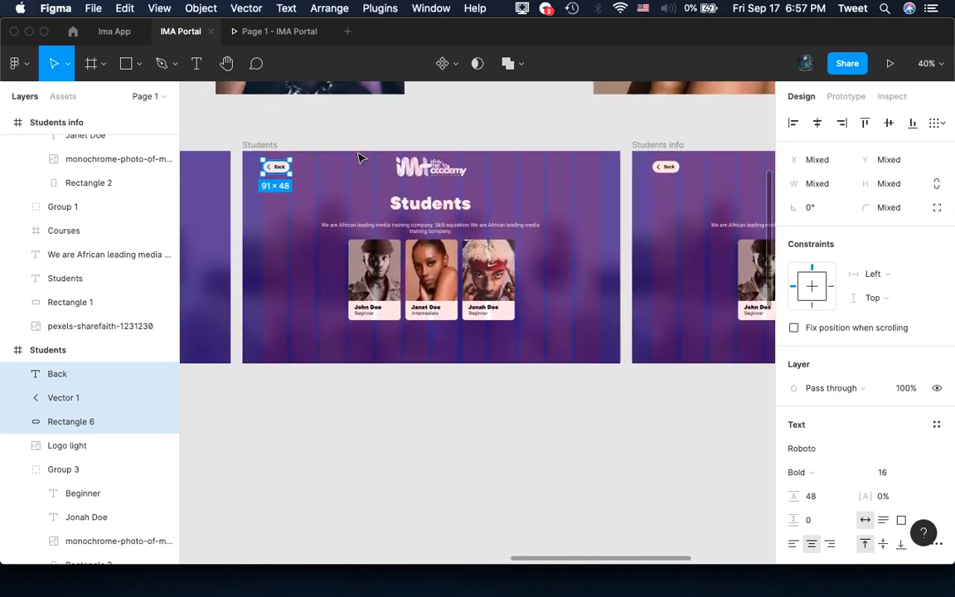
{"action": "left_click", "coordinate": [263, 143]}
{"action": "key", "text": "shift+2"}
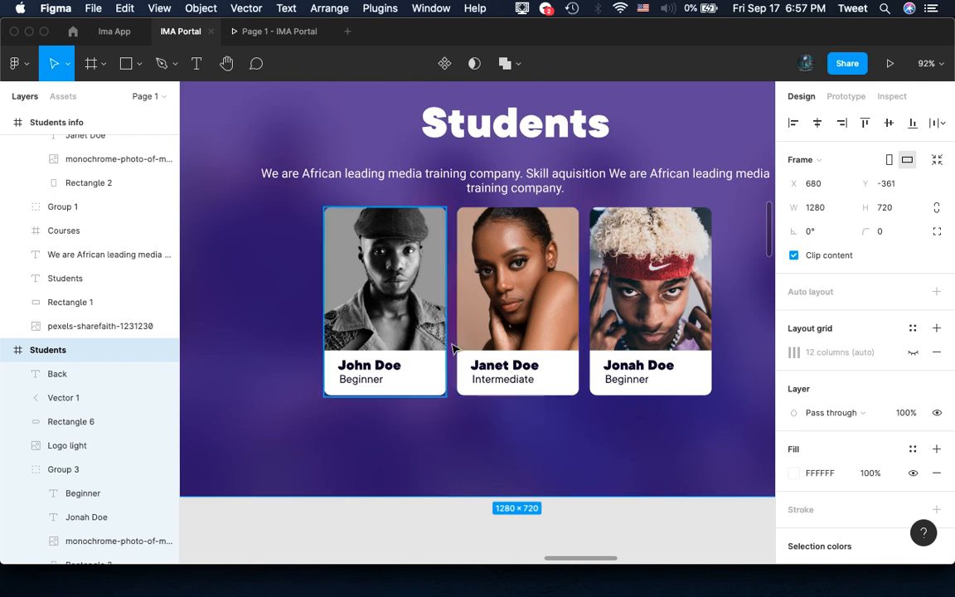
Copy the Back button's chevron in the Students frame and paste a duplicate directly over it
{"action": "scroll", "coordinate": [453, 346], "scroll_direction": "left", "scroll_amount": 5}
{"action": "scroll", "coordinate": [453, 345], "scroll_direction": "up", "scroll_amount": 3}
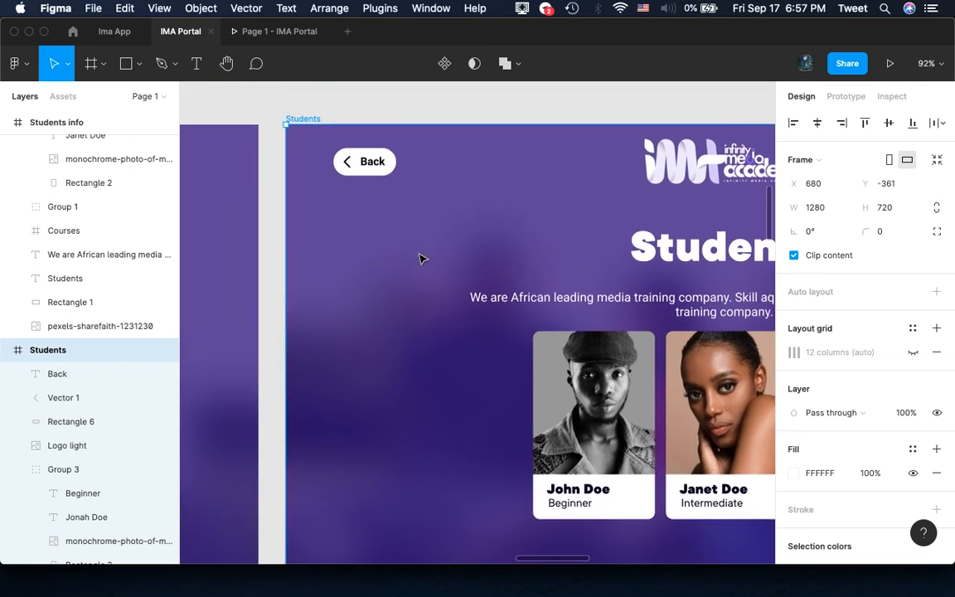
{"action": "left_click", "coordinate": [344, 162], "text": "super"}
{"action": "key", "text": "super+c"}
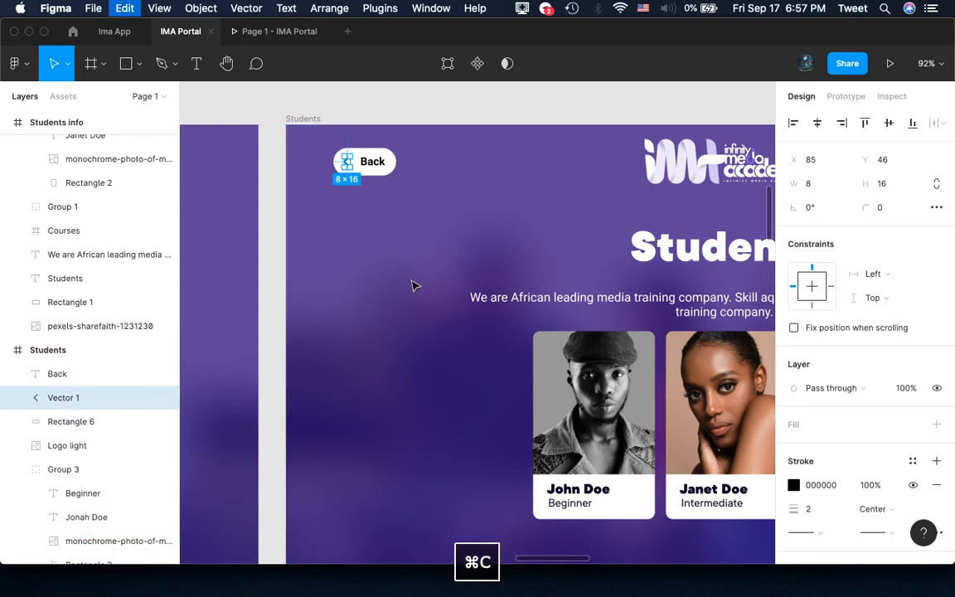
{"action": "scroll", "coordinate": [412, 285], "scroll_direction": "down", "scroll_amount": 5}
{"action": "scroll", "coordinate": [412, 285], "scroll_direction": "right", "scroll_amount": 4}
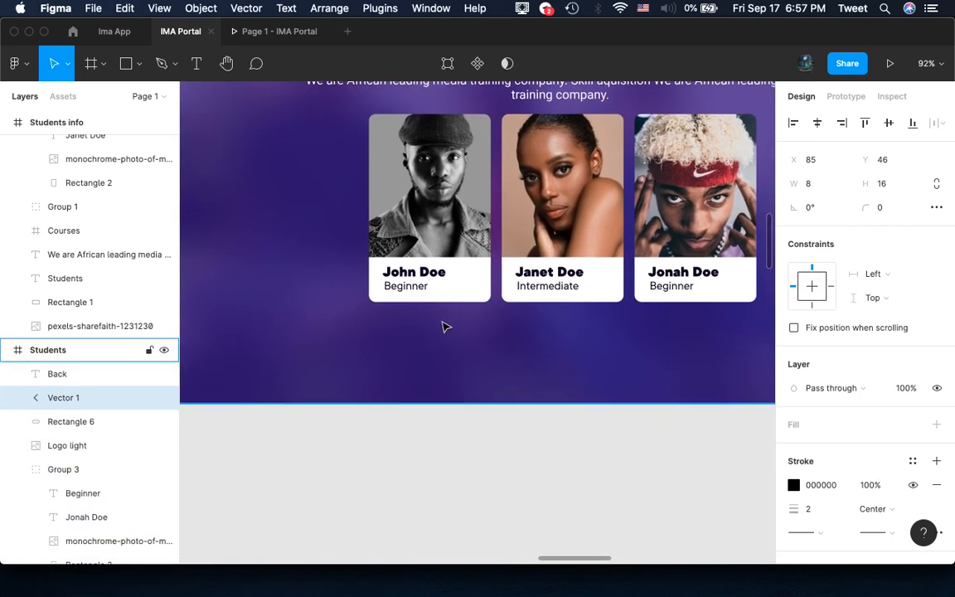
{"action": "key", "text": "shift+super+v"}
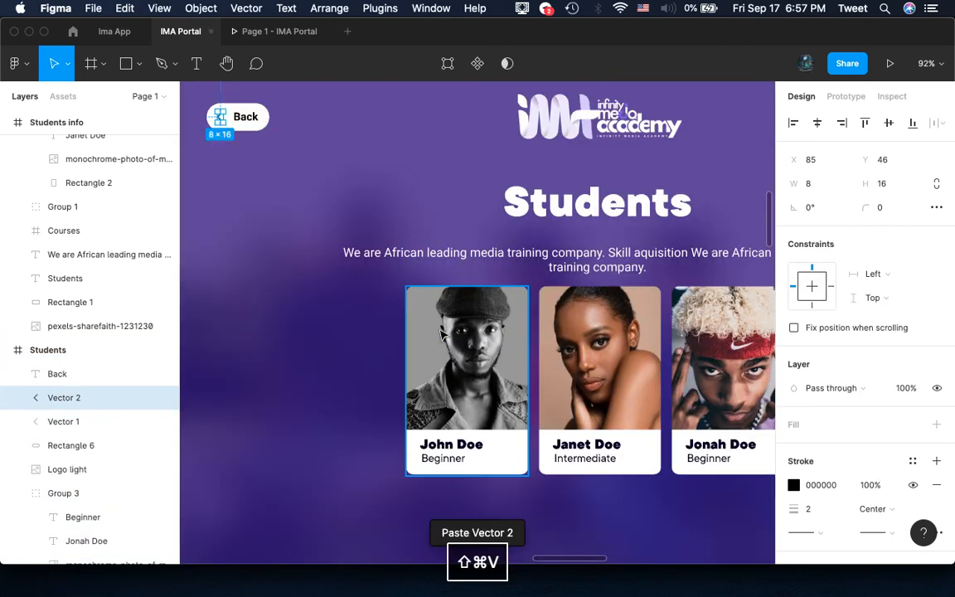
Move the pasted chevron out of the Back button to below the first student card, at about X 532, Y 611
{"action": "key", "text": "shift+Down"}
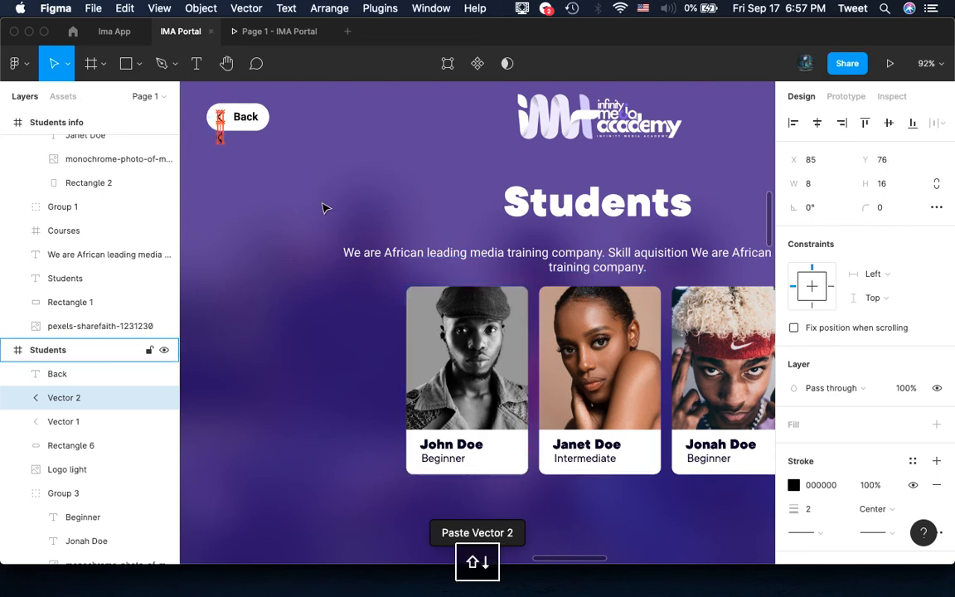
{"action": "key", "text": "shift+Down"}
{"action": "key", "text": "shift+Down"}
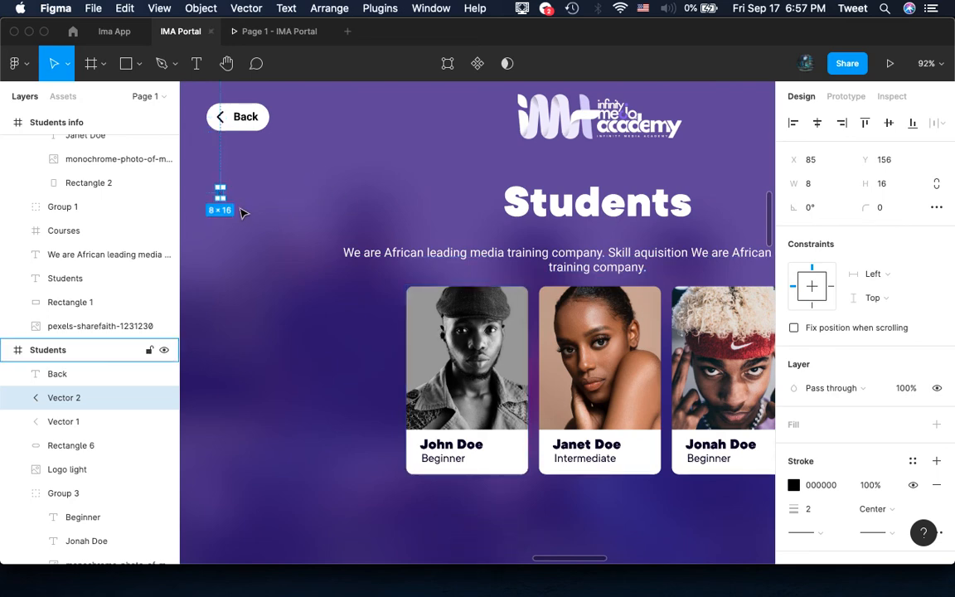
{"action": "scroll", "coordinate": [240, 214], "scroll_direction": "up", "scroll_amount": 5}
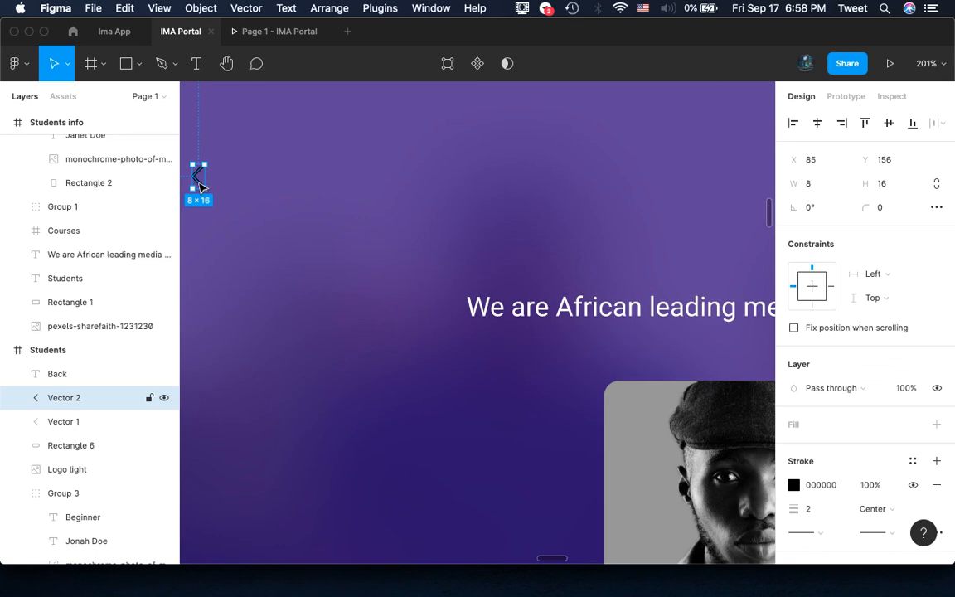
{"action": "left_click_drag", "start_coordinate": [201, 181], "coordinate": [530, 362]}
{"action": "scroll", "coordinate": [493, 413], "scroll_direction": "down", "scroll_amount": 5}
{"action": "scroll", "coordinate": [495, 414], "scroll_direction": "down", "scroll_amount": 3}
{"action": "scroll", "coordinate": [495, 413], "scroll_direction": "right", "scroll_amount": 2}
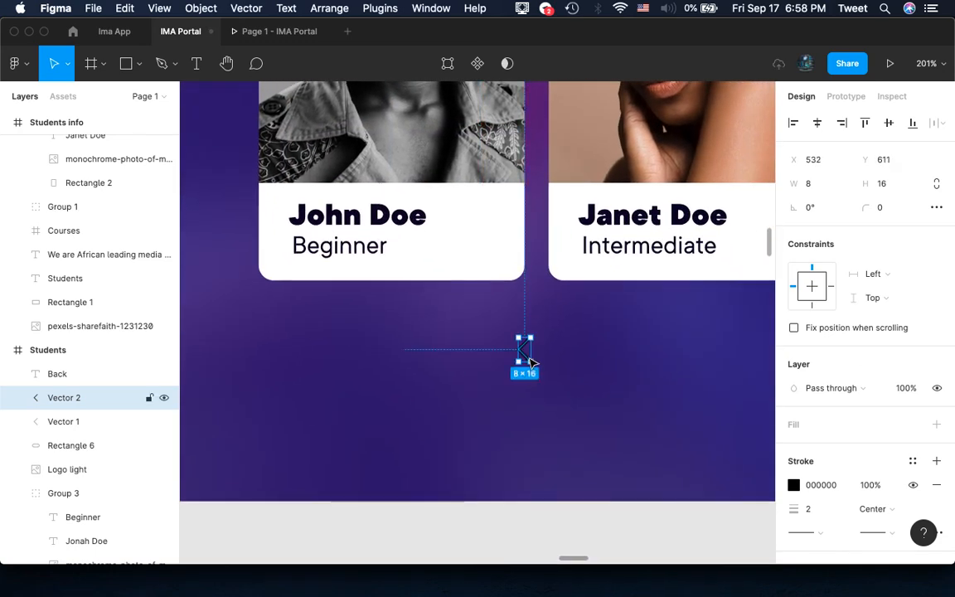
Change the stroke colour of the chevron below the student cards to white, FFFFFF
{"action": "left_click", "coordinate": [794, 485]}
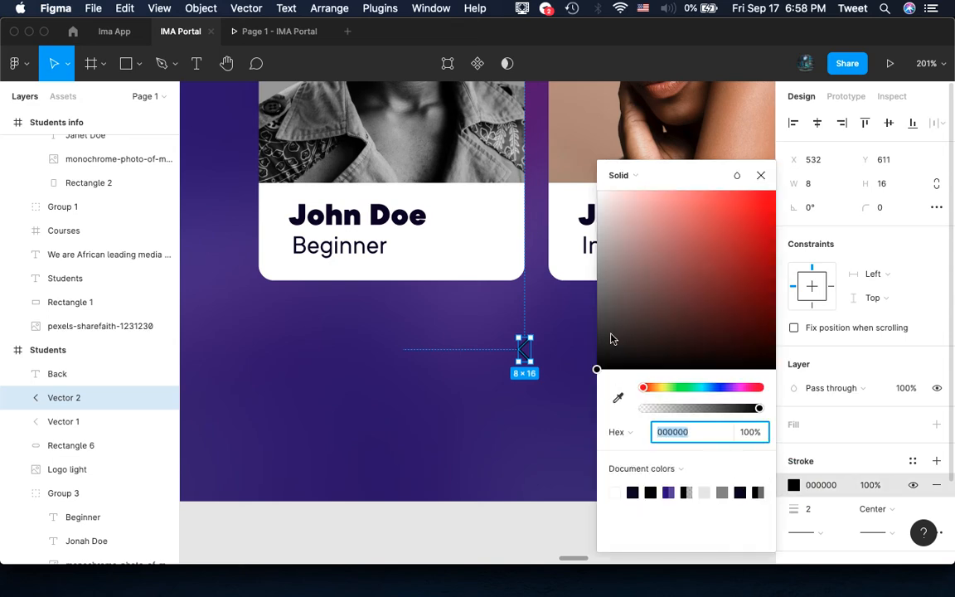
{"action": "left_click_drag", "start_coordinate": [612, 240], "coordinate": [587, 185]}
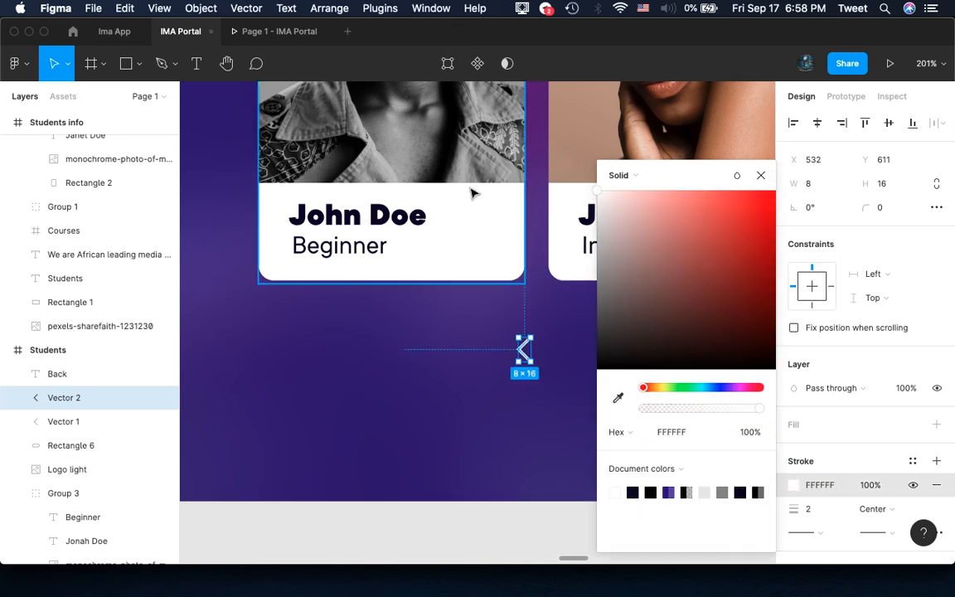
{"action": "scroll", "coordinate": [473, 192], "scroll_direction": "down", "scroll_amount": 3}
{"action": "scroll", "coordinate": [473, 192], "scroll_direction": "down", "scroll_amount": 5}
{"action": "left_click", "coordinate": [449, 371]}
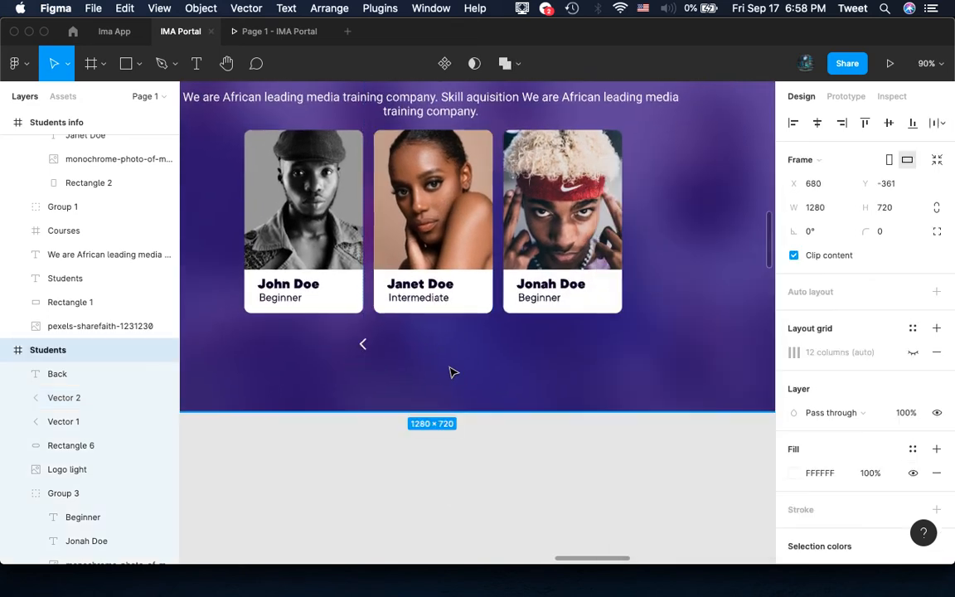
Duplicate the white chevron below the student cards and rotate the copy by 180°
{"action": "scroll", "coordinate": [450, 372], "scroll_direction": "up", "scroll_amount": 5}
{"action": "left_click", "coordinate": [360, 362]}
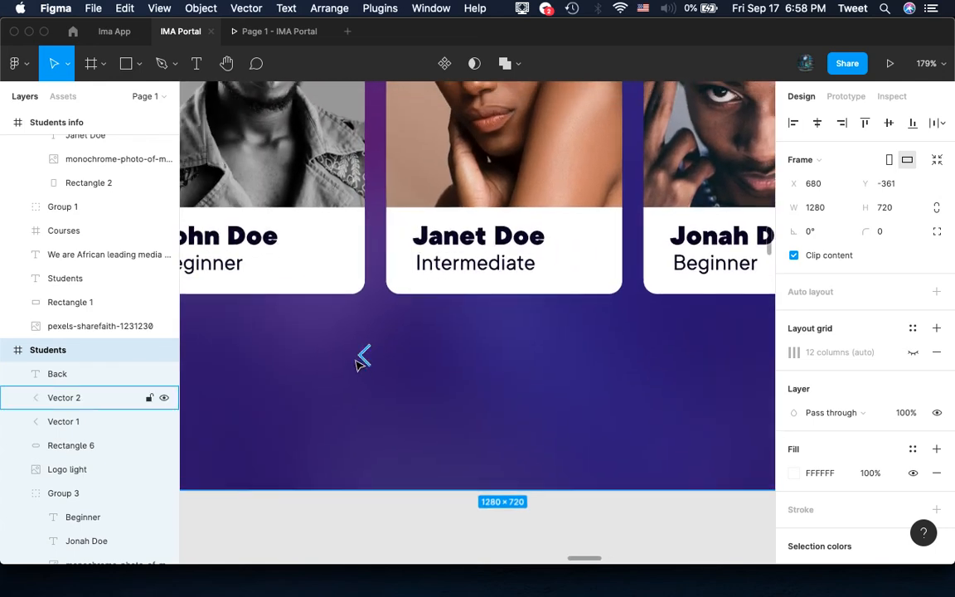
{"action": "left_click", "coordinate": [363, 359]}
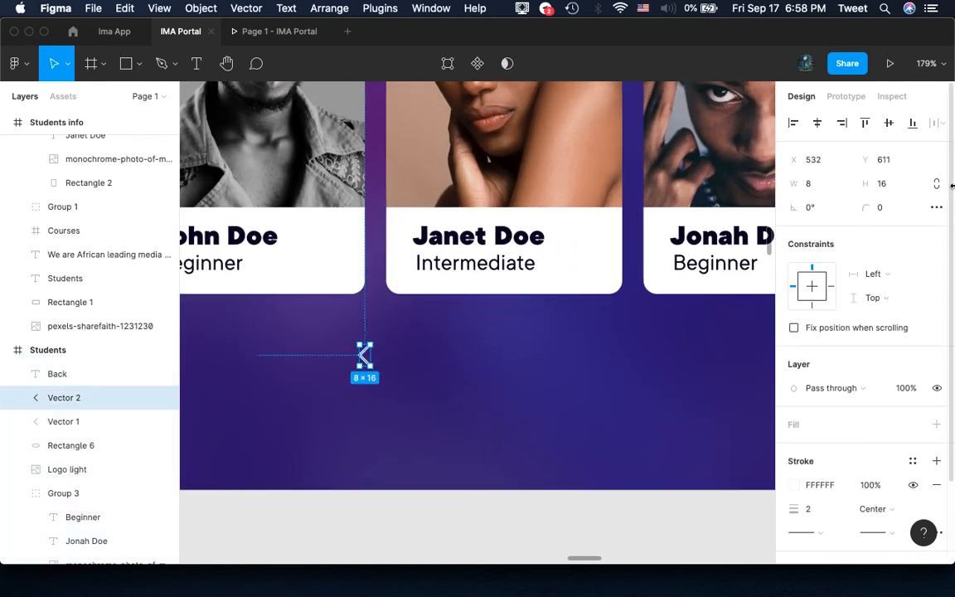
{"action": "left_click", "coordinate": [123, 9]}
{"action": "left_click", "coordinate": [188, 138]}
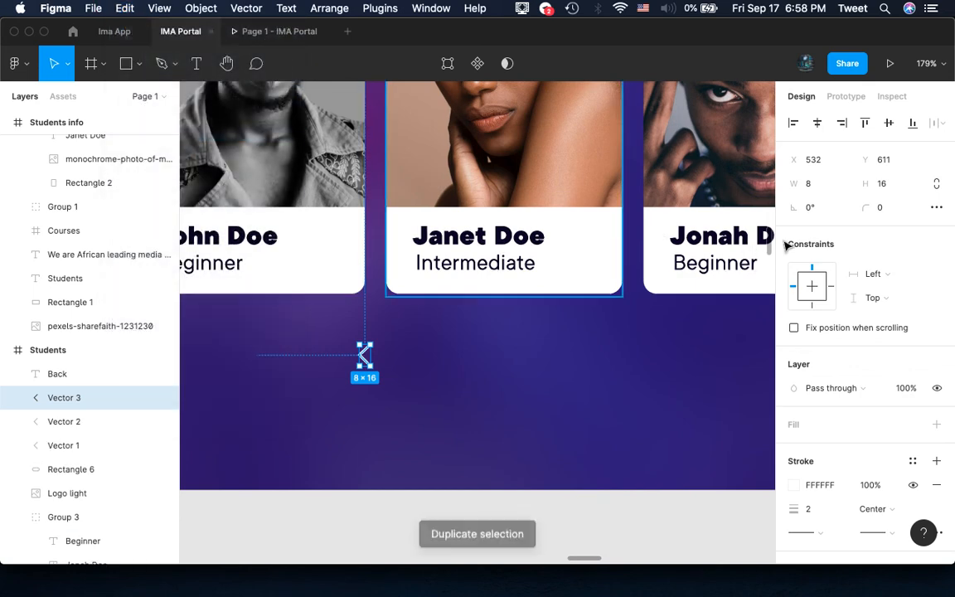
{"action": "type", "text": "1"}
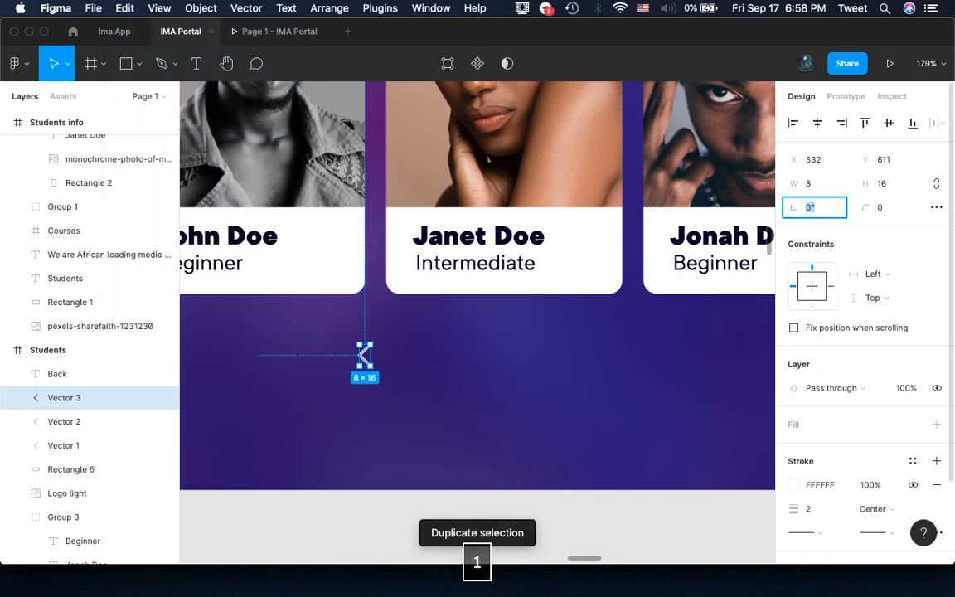
{"action": "type", "text": "80"}
{"action": "key", "text": "Return"}
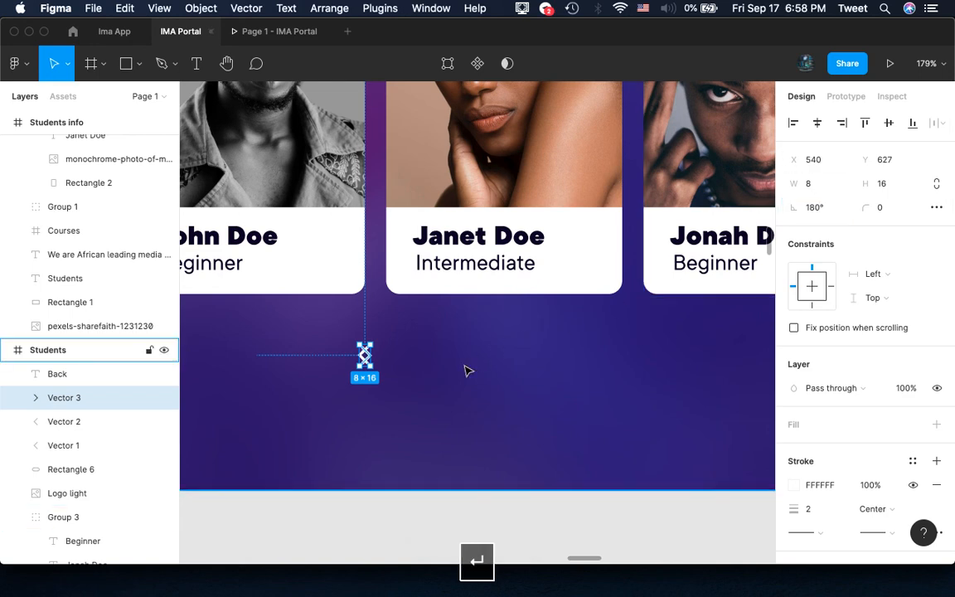
Move the rotated chevron horizontally to X 830 beneath the third student card, level with the original
{"action": "key", "text": "shift+Right"}
{"action": "key", "text": "shift+Right"}
{"action": "key", "text": "shift+Right"}
{"action": "key", "text": "shift+Right"}
{"action": "key", "text": "shift+Right"}
{"action": "key", "text": "shift+Right"}
{"action": "key", "text": "shift+Right"}
{"action": "key", "text": "shift+Right"}
{"action": "key", "text": "shift+Right"}
{"action": "key", "text": "shift+Right"}
{"action": "key", "text": "shift+Right"}
{"action": "key", "text": "shift+Right"}
{"action": "key", "text": "shift+Right"}
{"action": "key", "text": "shift+Right"}
{"action": "key", "text": "shift+Right"}
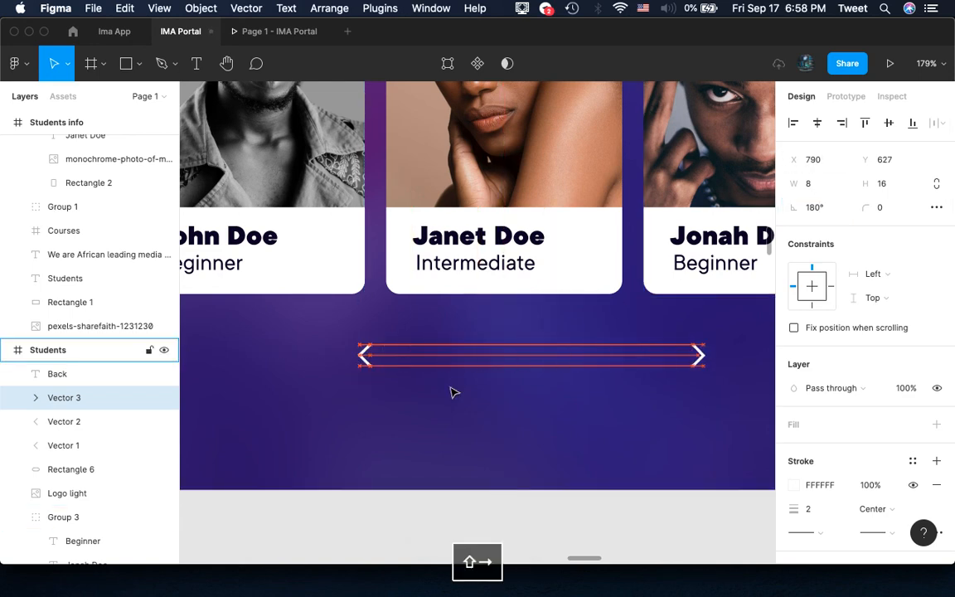
{"action": "scroll", "coordinate": [454, 393], "scroll_direction": "down", "scroll_amount": 10}
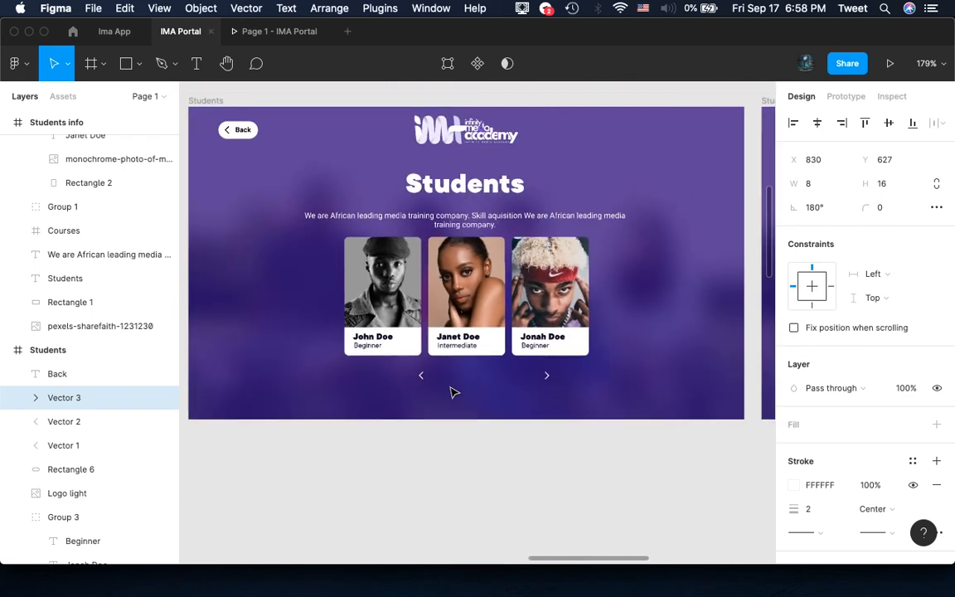
Group the two white chevrons below the student cards and centre the group horizontally in the Students frame
{"action": "left_click", "coordinate": [420, 378], "text": "shift"}
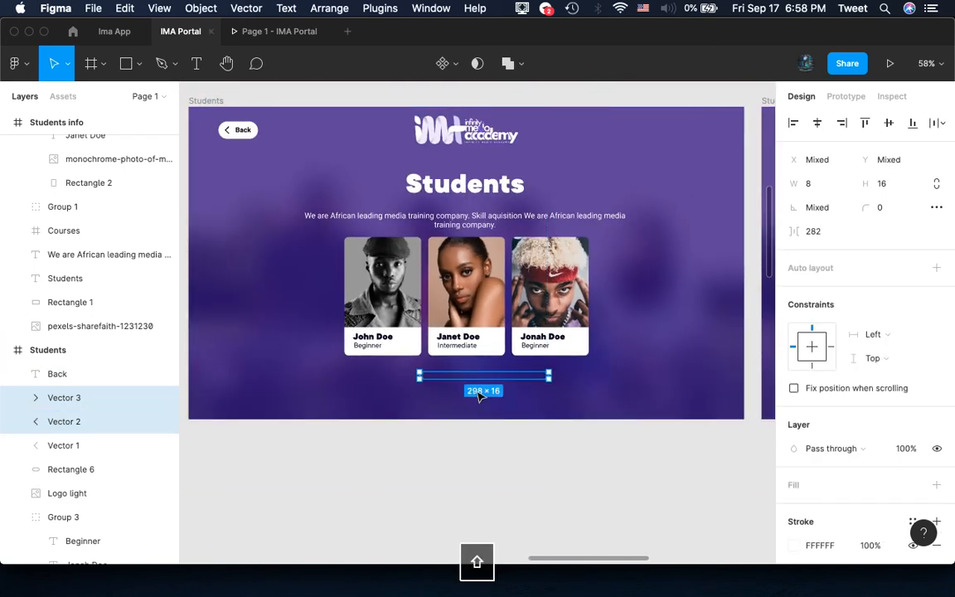
{"action": "right_click", "coordinate": [534, 380]}
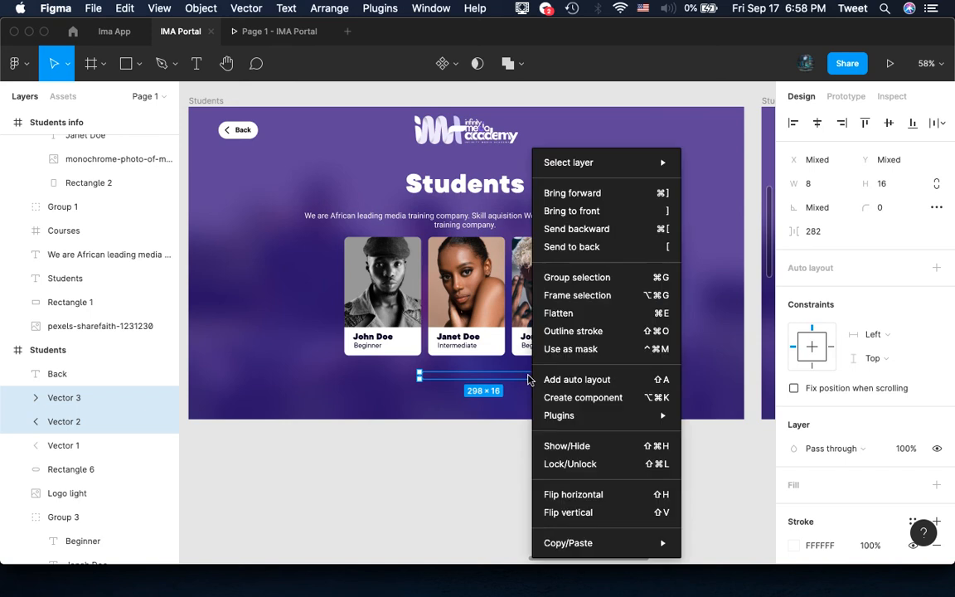
{"action": "left_click", "coordinate": [598, 284]}
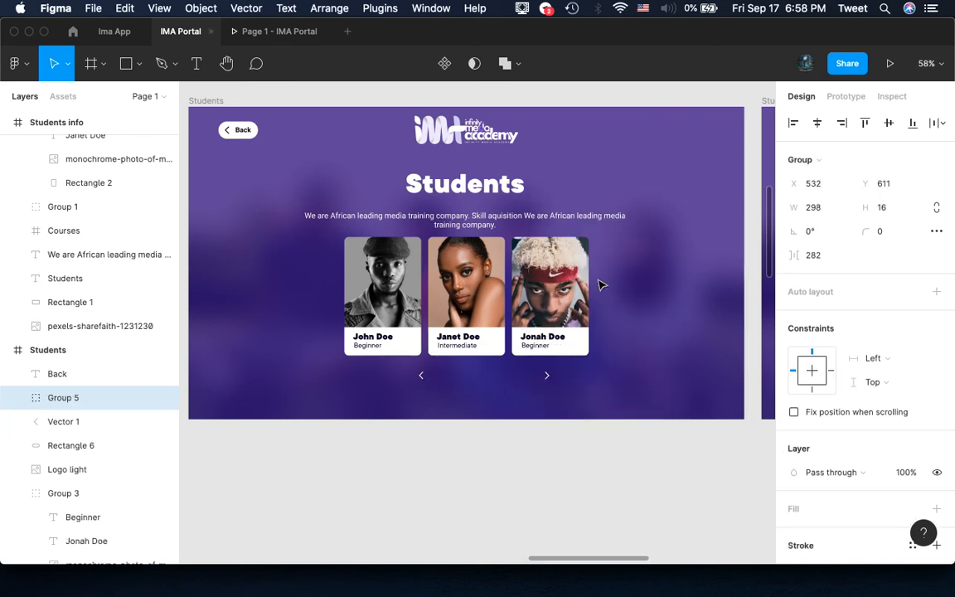
{"action": "left_click", "coordinate": [818, 124]}
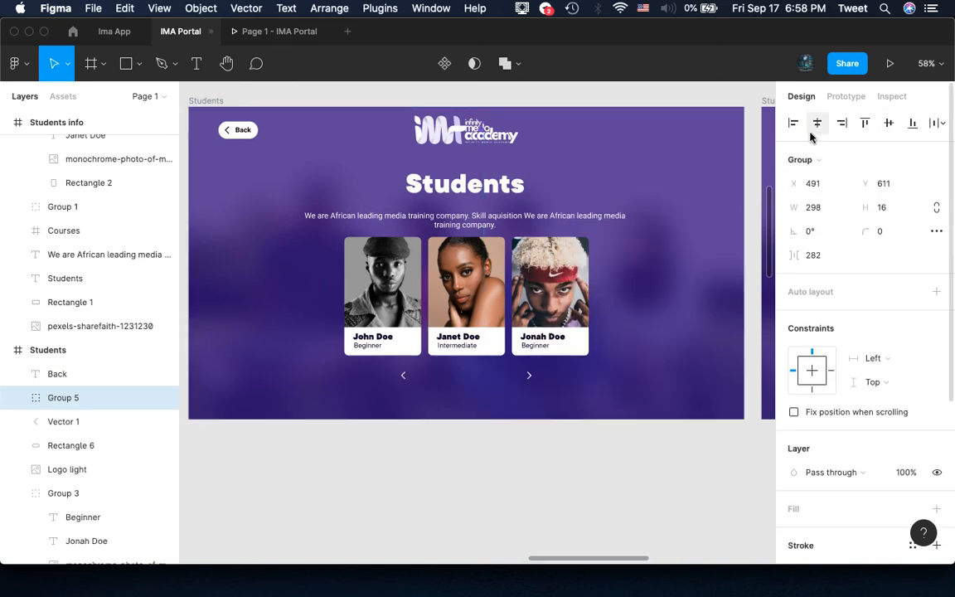
Move the chevron group down to Y 625, leaving a 50 px gap beneath the student cards
{"action": "scroll", "coordinate": [475, 350], "scroll_direction": "up", "scroll_amount": 5, "text": "ctrl"}
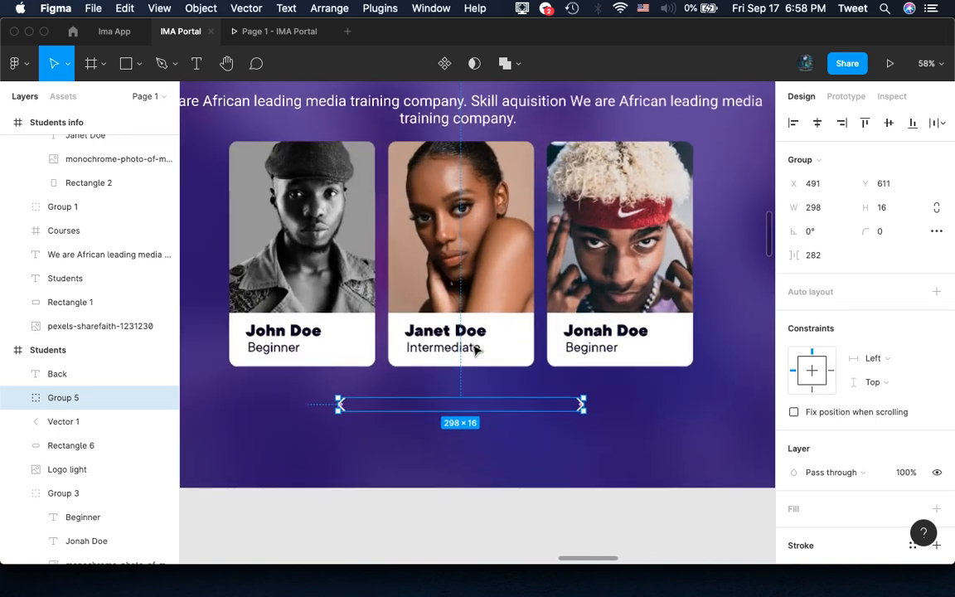
{"action": "key", "text": "alt"}
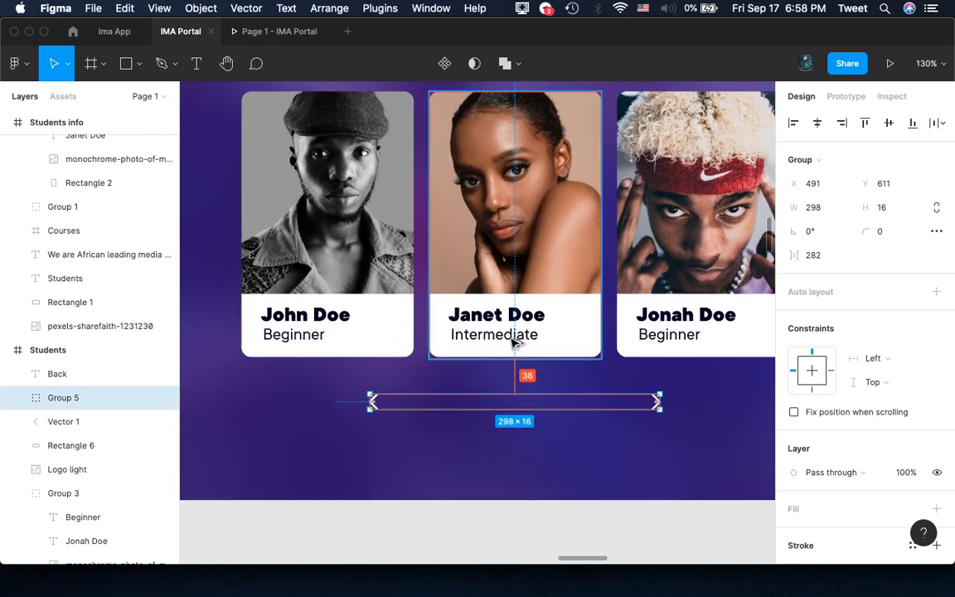
{"action": "key", "text": "shift+Down"}
{"action": "key", "text": "shift+Down"}
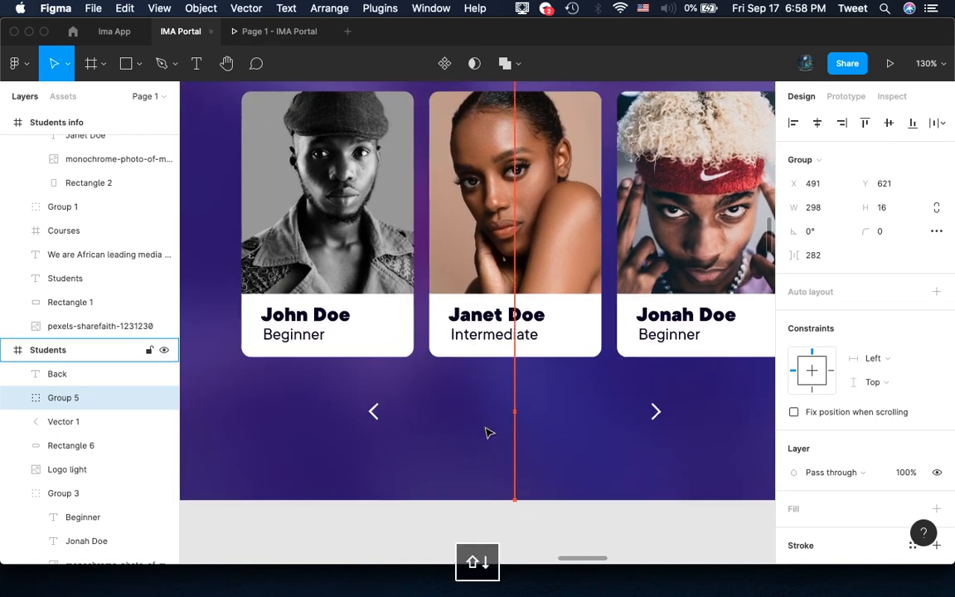
{"action": "key", "text": "shift+Up"}
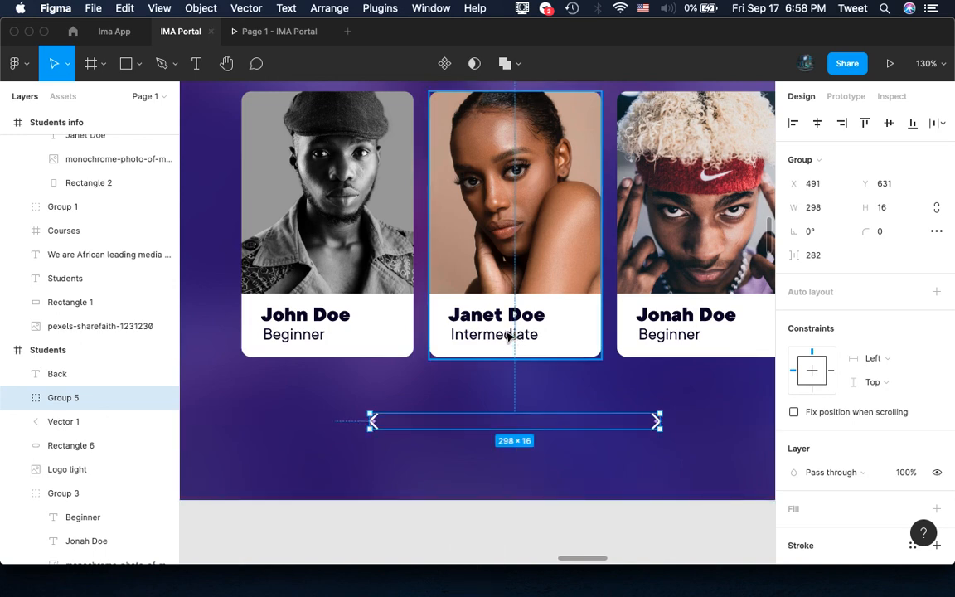
{"action": "key", "text": "Down"}
{"action": "key", "text": "Down"}
{"action": "key", "text": "Down"}
{"action": "key", "text": "Down"}
{"action": "key", "text": "alt"}
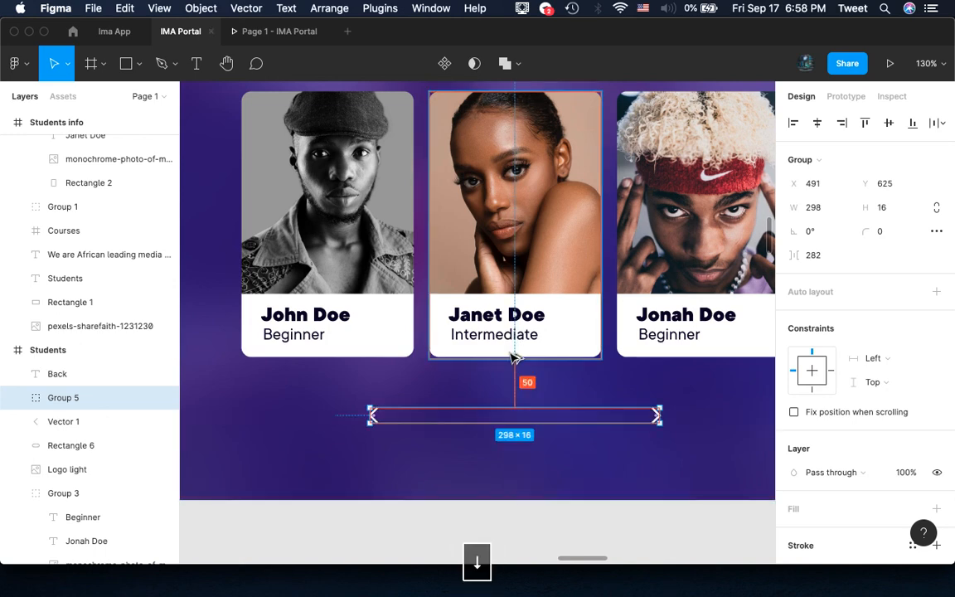
{"action": "scroll", "coordinate": [512, 355], "scroll_direction": "down", "scroll_amount": 5}
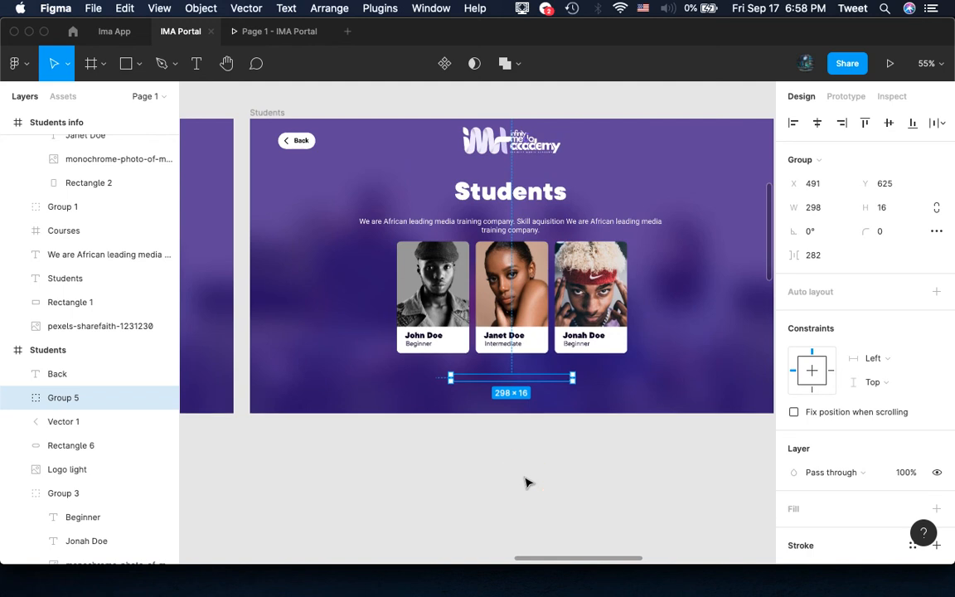
Copy the chevron group from the Students frame into the Students info frame and hide that frame's layout grid
{"action": "left_click", "coordinate": [487, 470]}
{"action": "scroll", "coordinate": [486, 471], "scroll_direction": "down", "scroll_amount": 1}
{"action": "scroll", "coordinate": [487, 471], "scroll_direction": "right", "scroll_amount": 2}
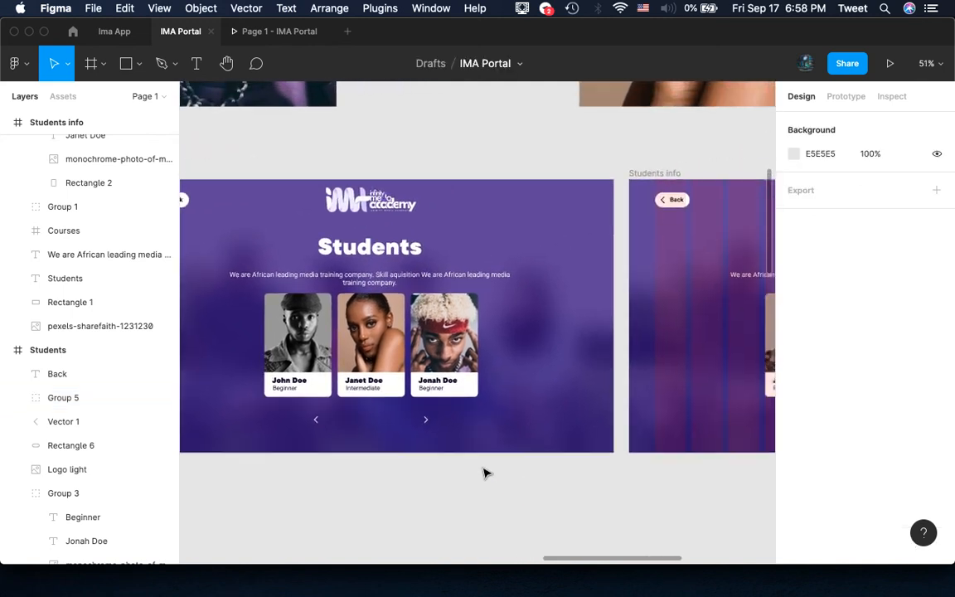
{"action": "left_click", "coordinate": [429, 421]}
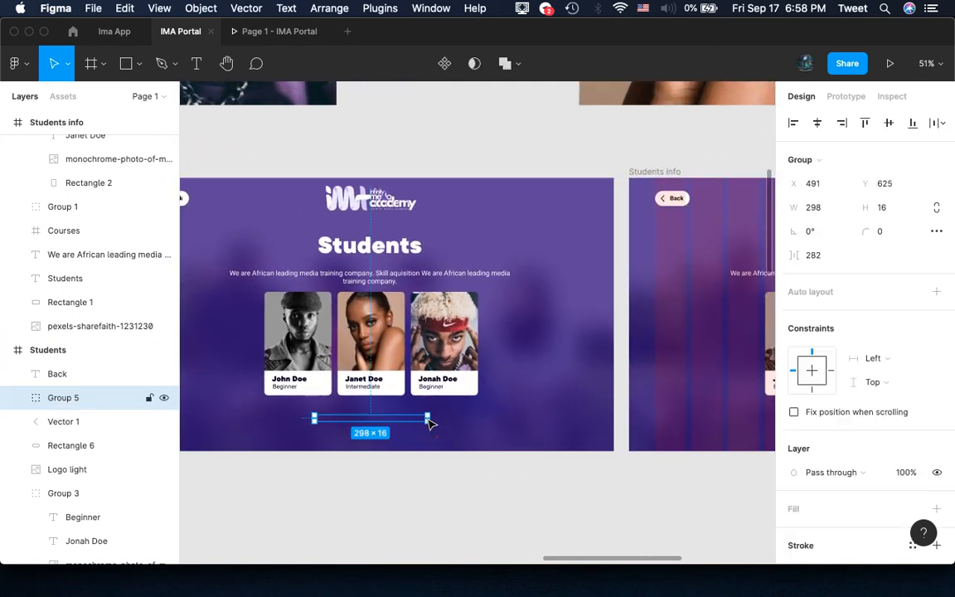
{"action": "key", "text": "super+c"}
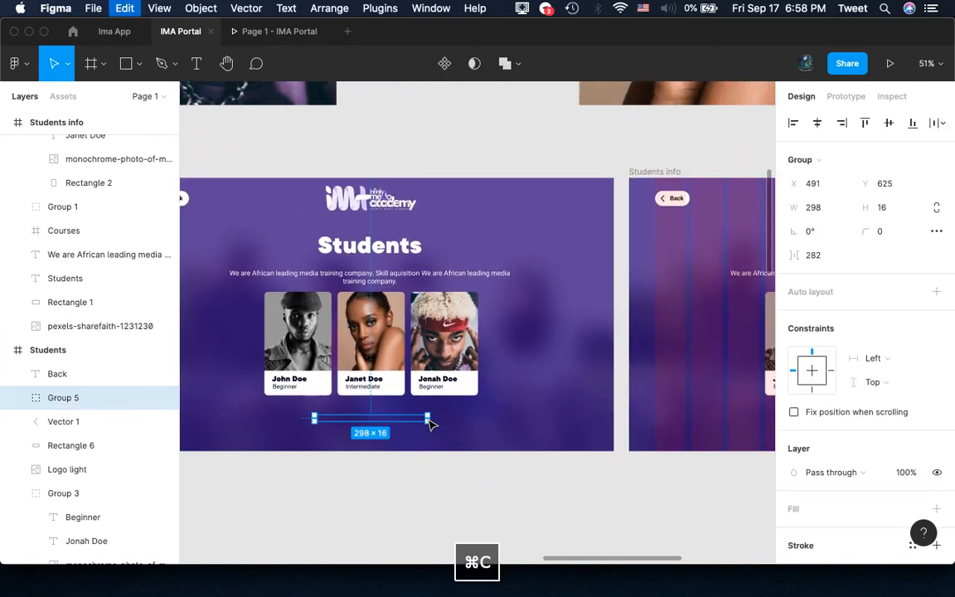
{"action": "left_click", "coordinate": [647, 172]}
{"action": "left_click", "coordinate": [912, 352]}
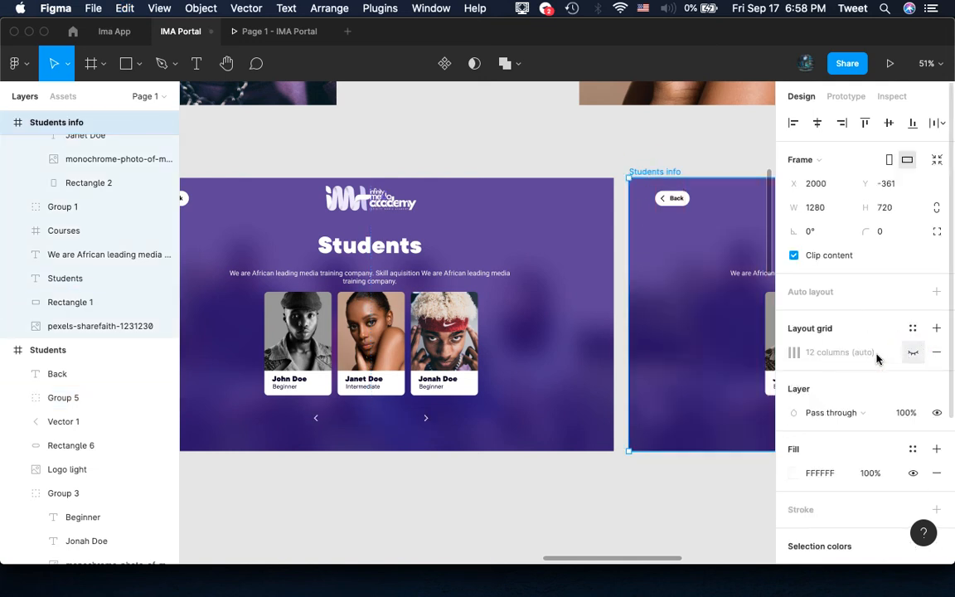
{"action": "scroll", "coordinate": [693, 348], "scroll_direction": "right", "scroll_amount": 10}
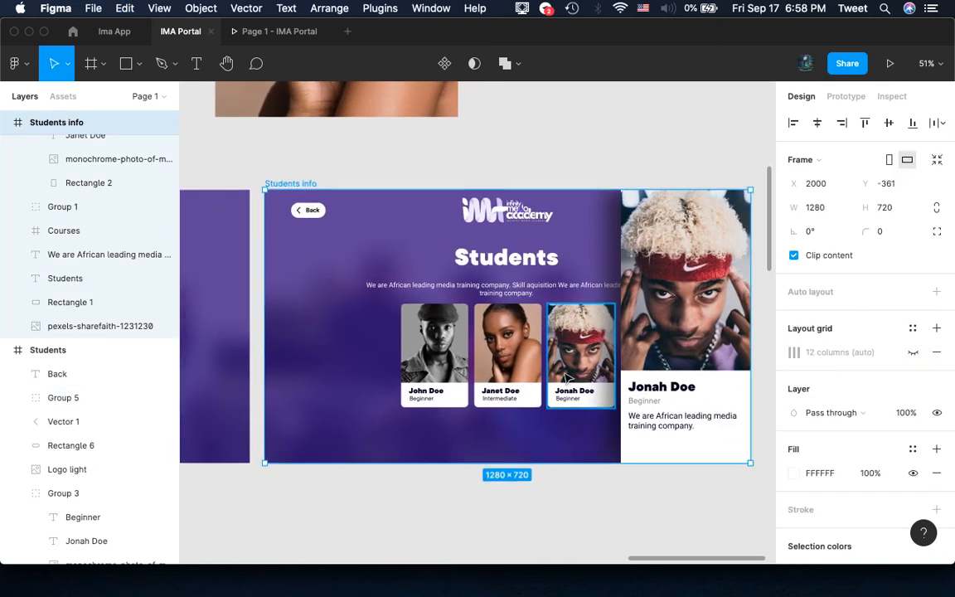
{"action": "key", "text": "super+v"}
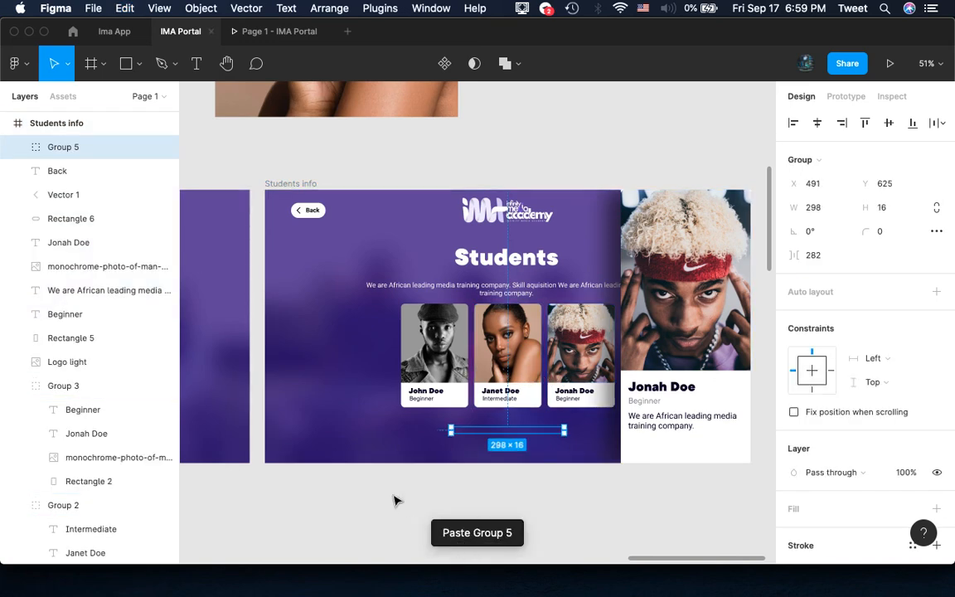
{"action": "left_click", "coordinate": [392, 498]}
Add an on-click Close overlay interaction to the Back button's rectangle in the Students frame
{"action": "scroll", "coordinate": [391, 495], "scroll_direction": "left", "scroll_amount": 3}
{"action": "scroll", "coordinate": [392, 497], "scroll_direction": "down", "scroll_amount": 3}
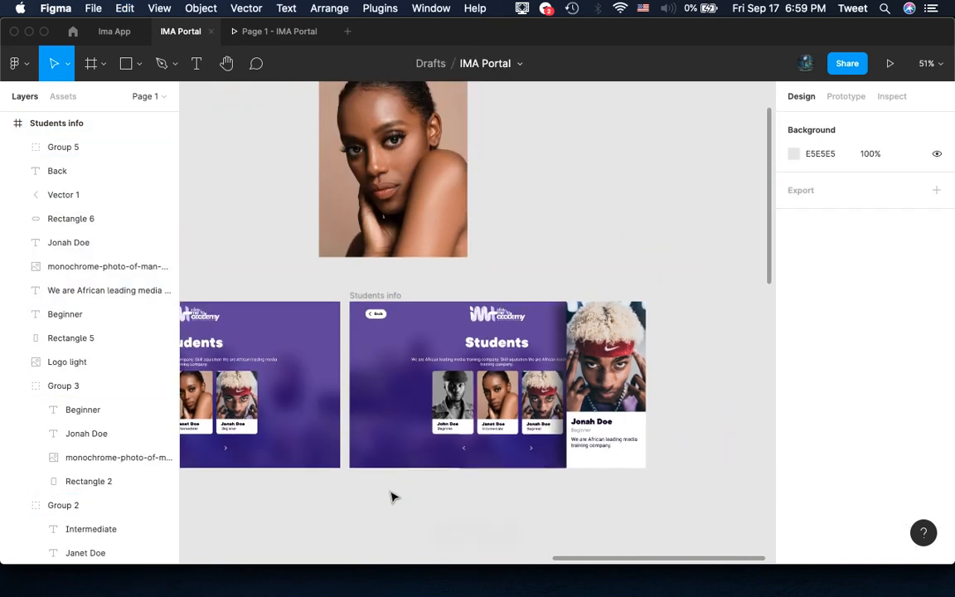
{"action": "scroll", "coordinate": [392, 497], "scroll_direction": "down", "scroll_amount": 3}
{"action": "scroll", "coordinate": [392, 498], "scroll_direction": "left", "scroll_amount": 5}
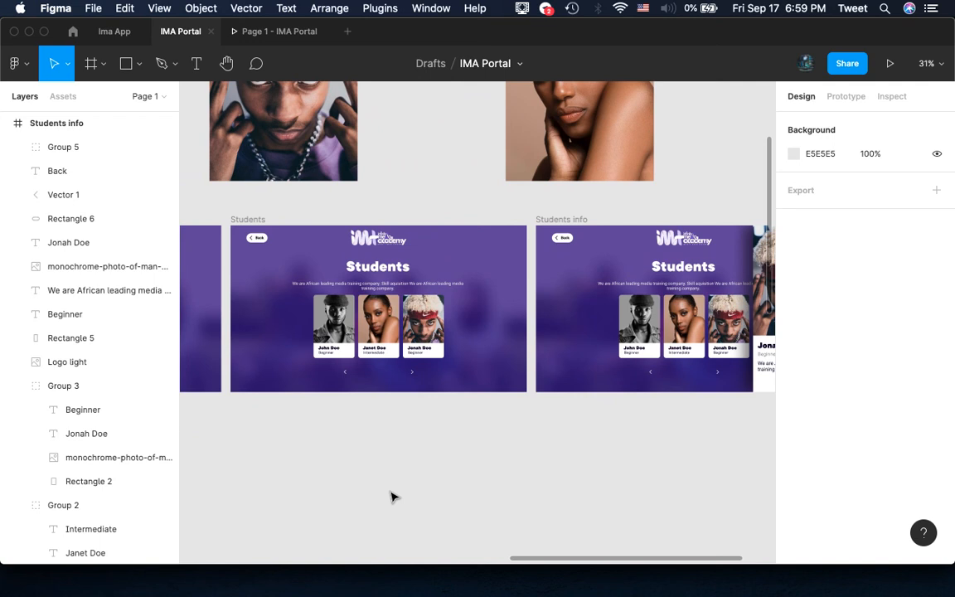
{"action": "scroll", "coordinate": [390, 497], "scroll_direction": "left", "scroll_amount": 4}
{"action": "scroll", "coordinate": [391, 497], "scroll_direction": "up", "scroll_amount": 2}
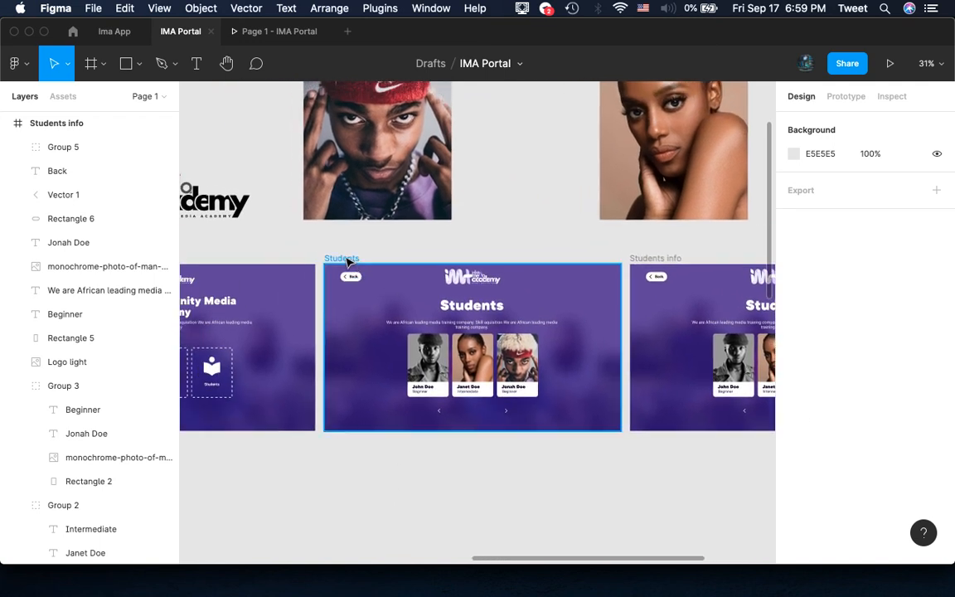
{"action": "left_click", "coordinate": [348, 259]}
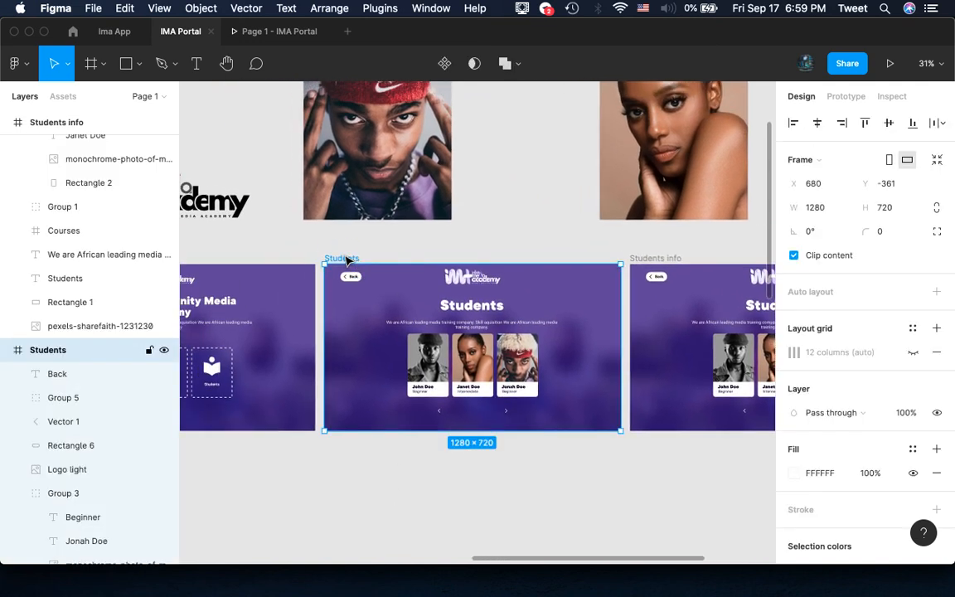
{"action": "left_click", "coordinate": [842, 100]}
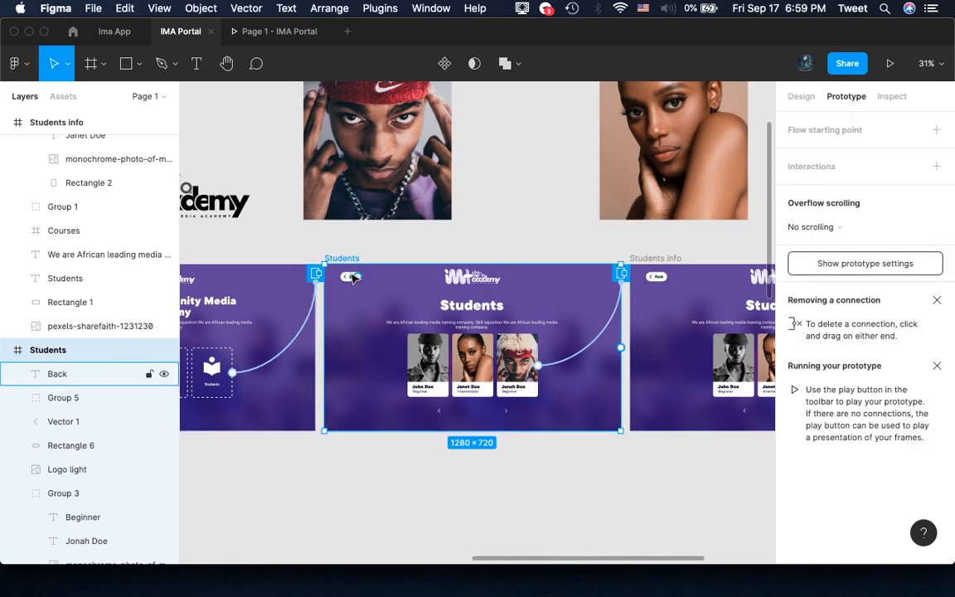
{"action": "scroll", "coordinate": [353, 279], "scroll_direction": "up", "scroll_amount": 5}
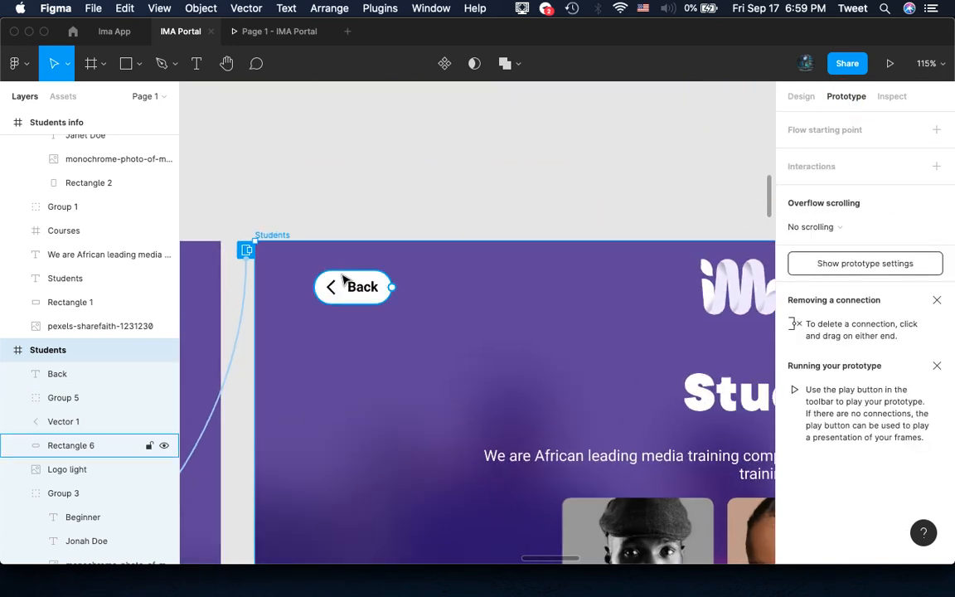
{"action": "left_click", "coordinate": [341, 272]}
{"action": "scroll", "coordinate": [376, 288], "scroll_direction": "down", "scroll_amount": 4}
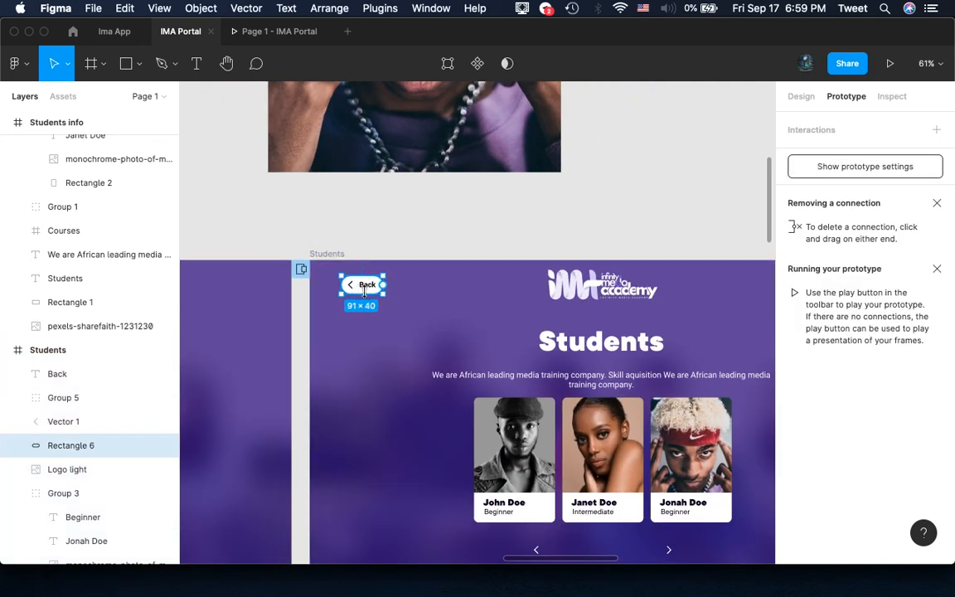
{"action": "left_click", "coordinate": [936, 130]}
{"action": "left_click", "coordinate": [808, 157]}
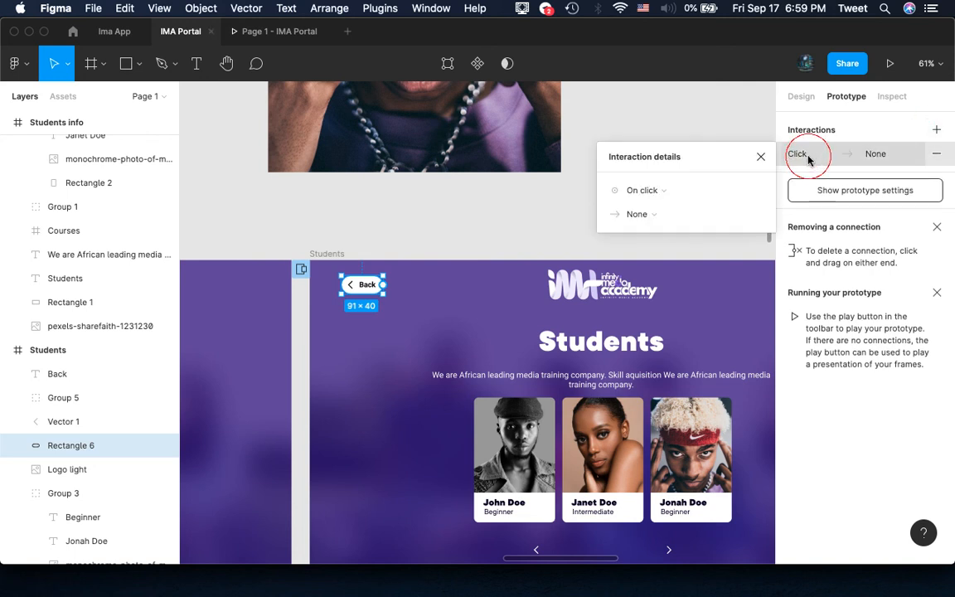
{"action": "left_click", "coordinate": [638, 214]}
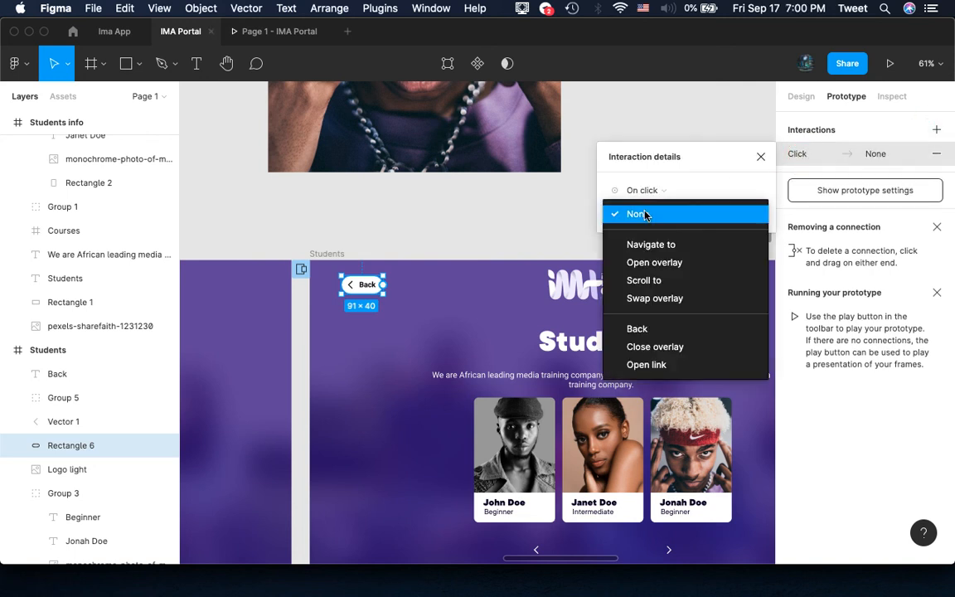
{"action": "left_click", "coordinate": [655, 349]}
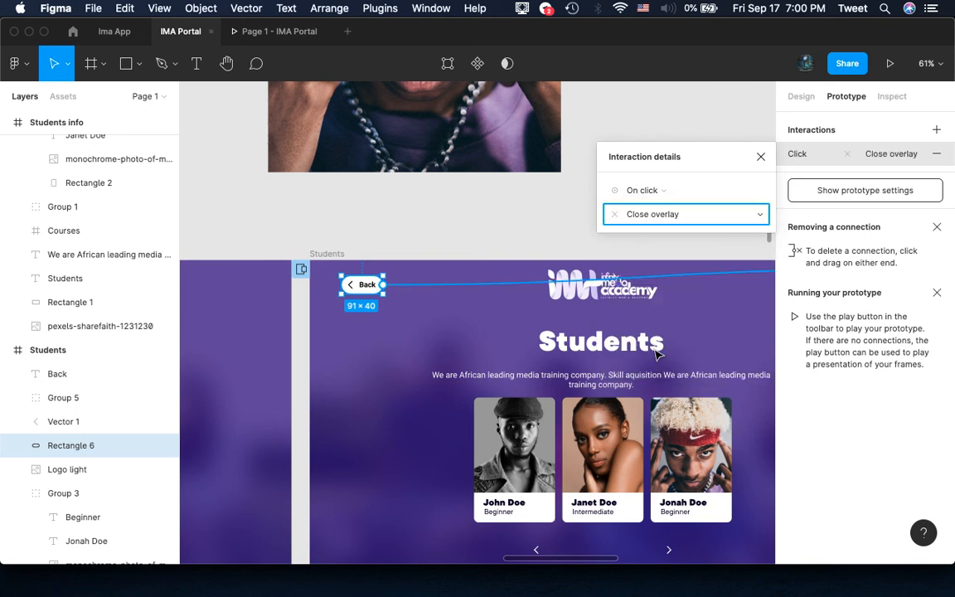
Give the Back button's rectangle in the Students info frame an on-click Close overlay interaction
{"action": "scroll", "coordinate": [543, 276], "scroll_direction": "right", "scroll_amount": 2}
{"action": "scroll", "coordinate": [543, 275], "scroll_direction": "right", "scroll_amount": 5}
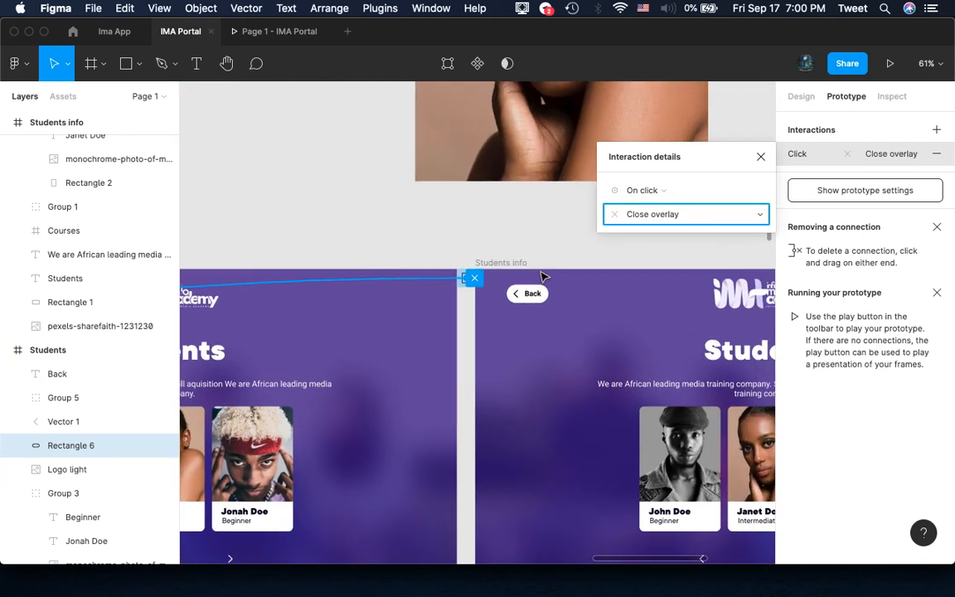
{"action": "left_click", "coordinate": [547, 298]}
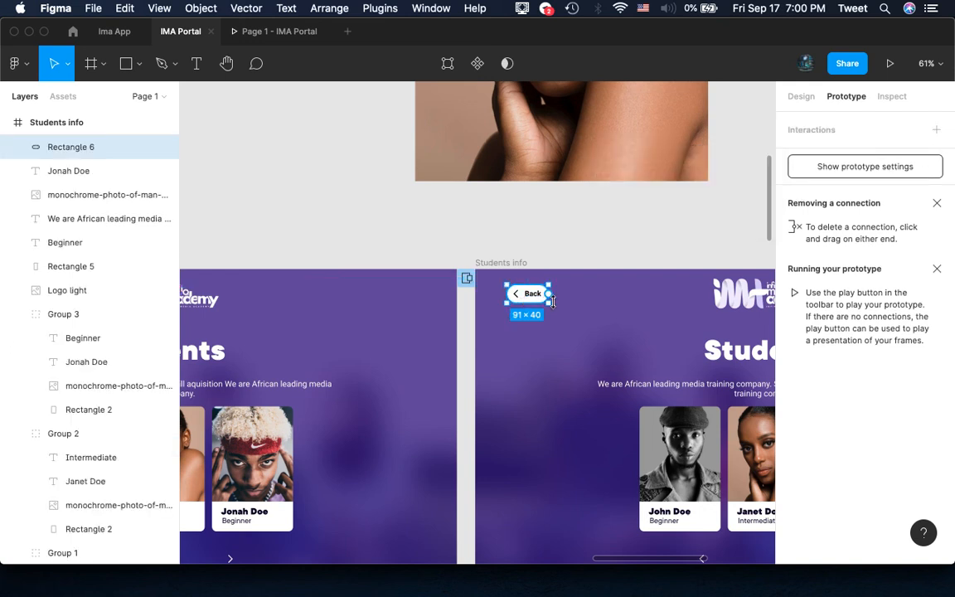
{"action": "left_click", "coordinate": [936, 129]}
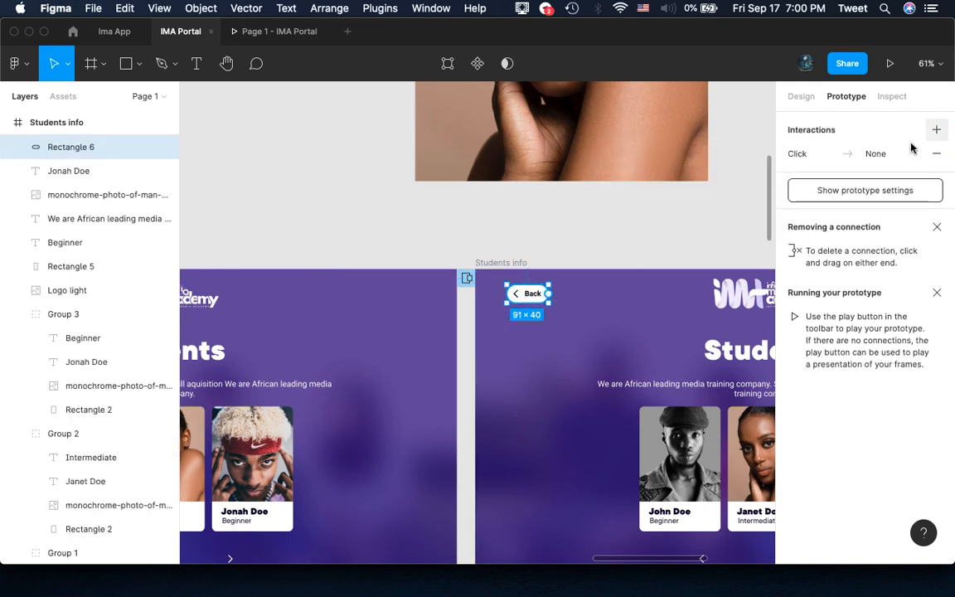
{"action": "left_click", "coordinate": [804, 155]}
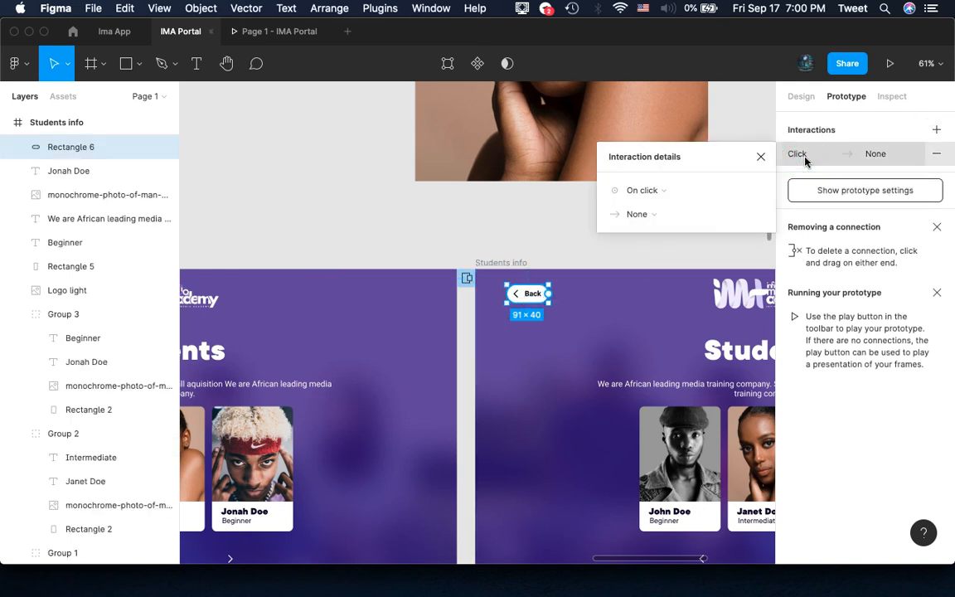
{"action": "left_click", "coordinate": [648, 214]}
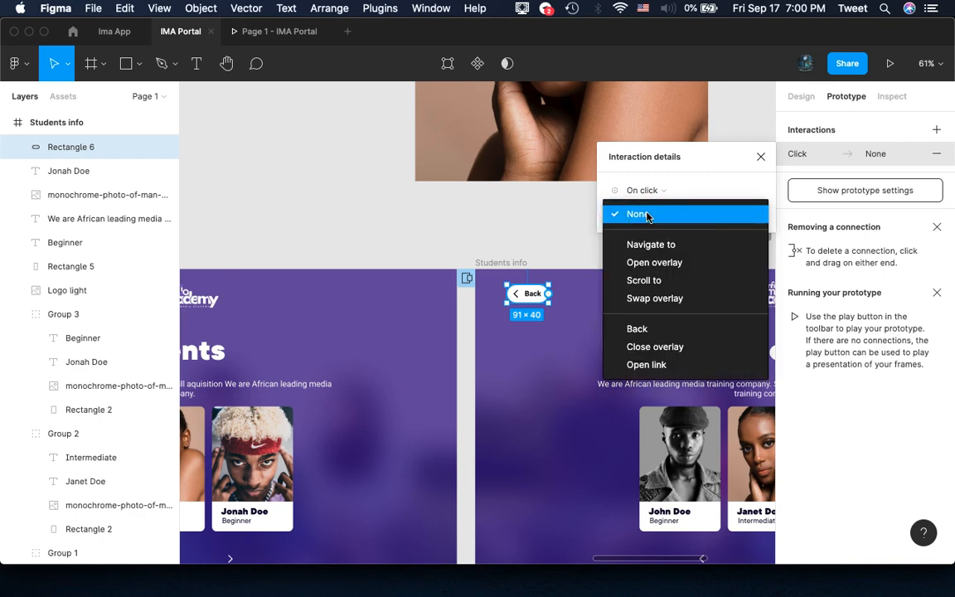
{"action": "left_click", "coordinate": [655, 347]}
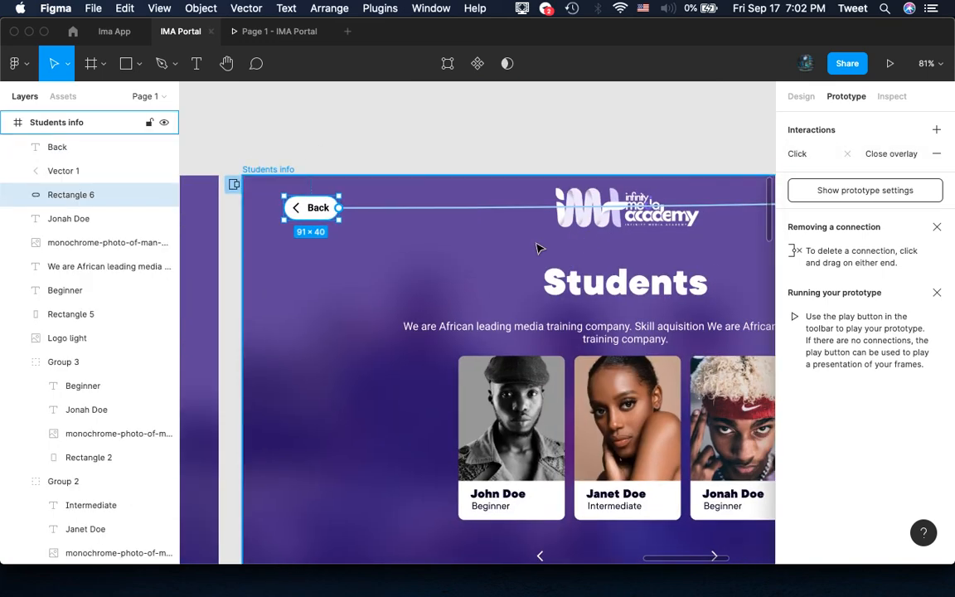
Draw an ellipse about 49 × 50 px near the upper-right corner of the large profile photo in the Students info frame
{"action": "scroll", "coordinate": [537, 249], "scroll_direction": "right", "scroll_amount": 5}
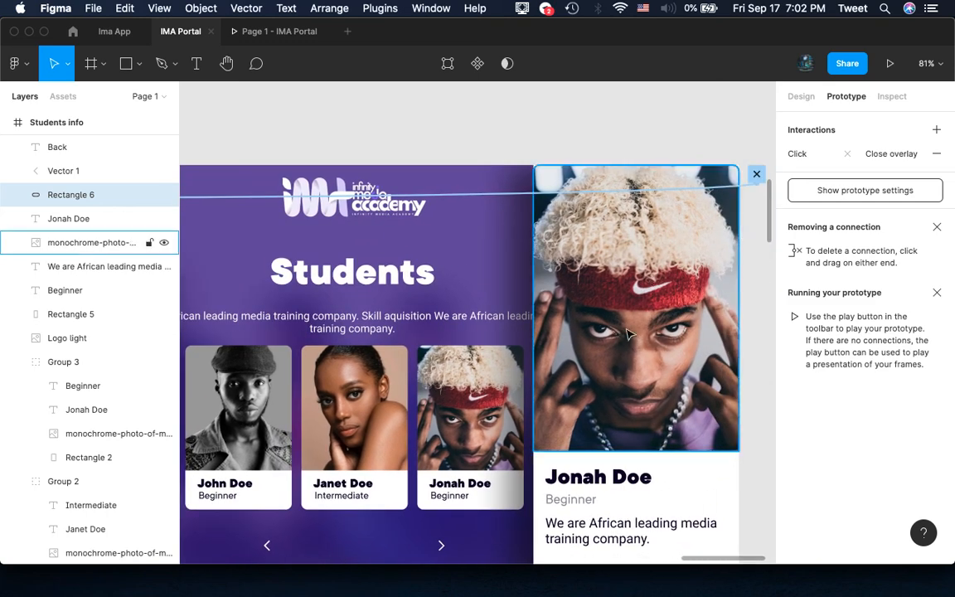
{"action": "left_click", "coordinate": [801, 96]}
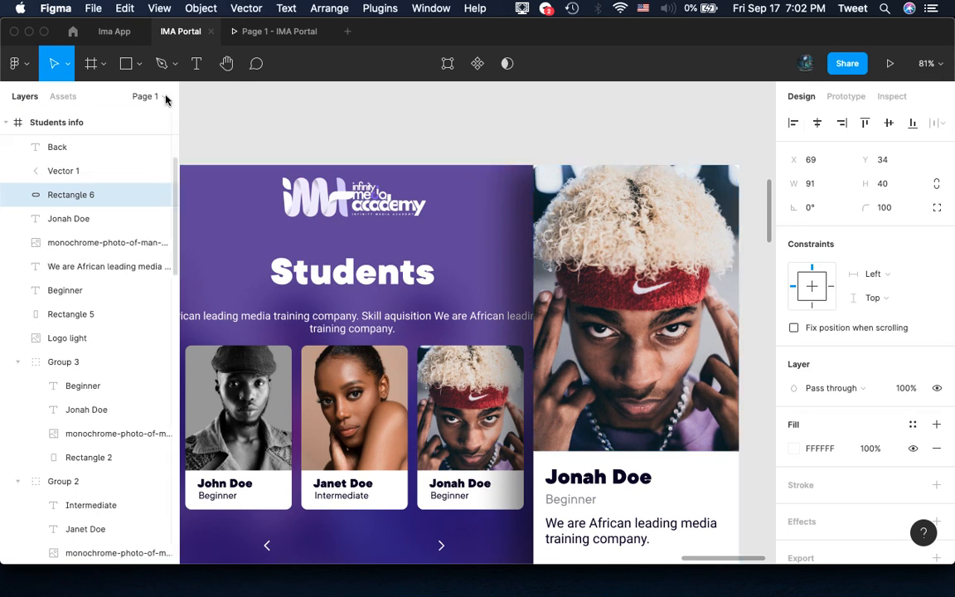
{"action": "left_click", "coordinate": [132, 61]}
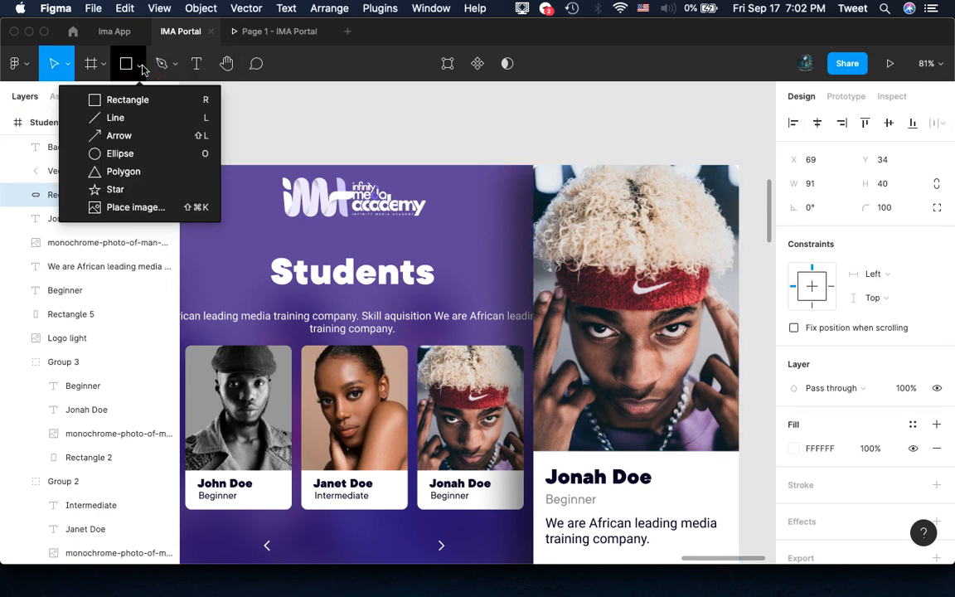
{"action": "left_click", "coordinate": [120, 154]}
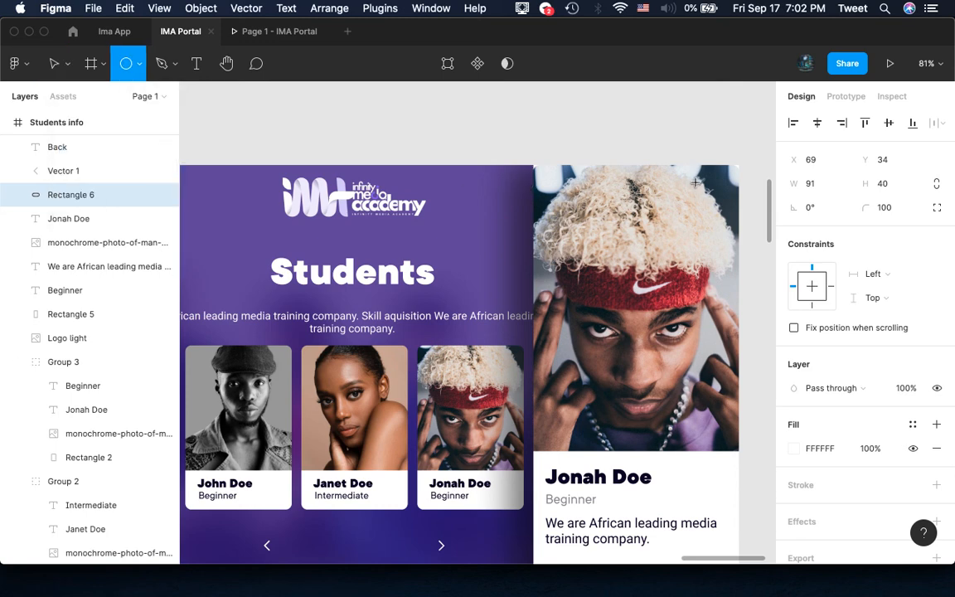
{"action": "left_click_drag", "start_coordinate": [697, 185], "coordinate": [725, 216]}
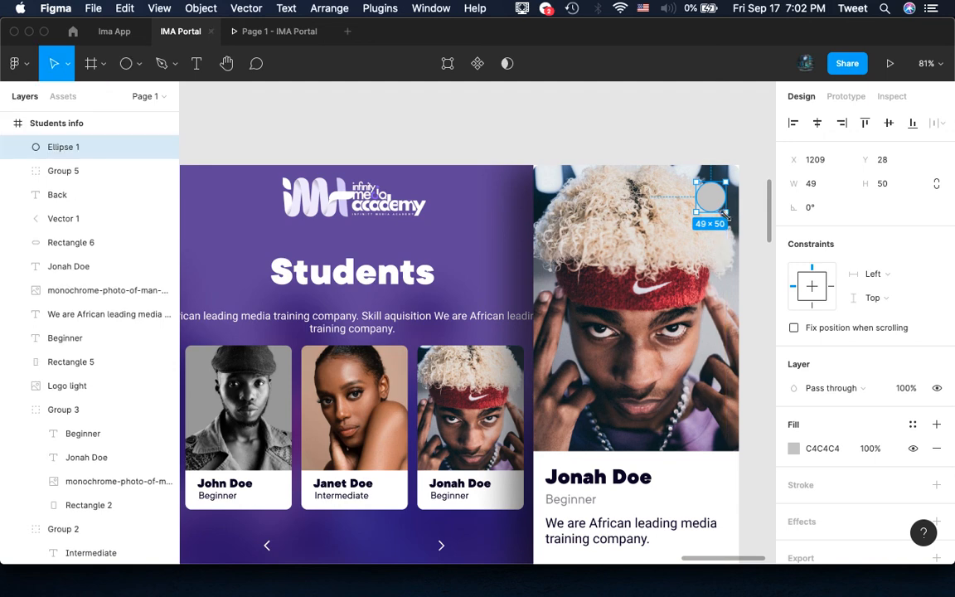
Resize the ellipse on the profile photo to 55 × 55 px and fill it with white (FFFFFF)
{"action": "left_click", "coordinate": [815, 184]}
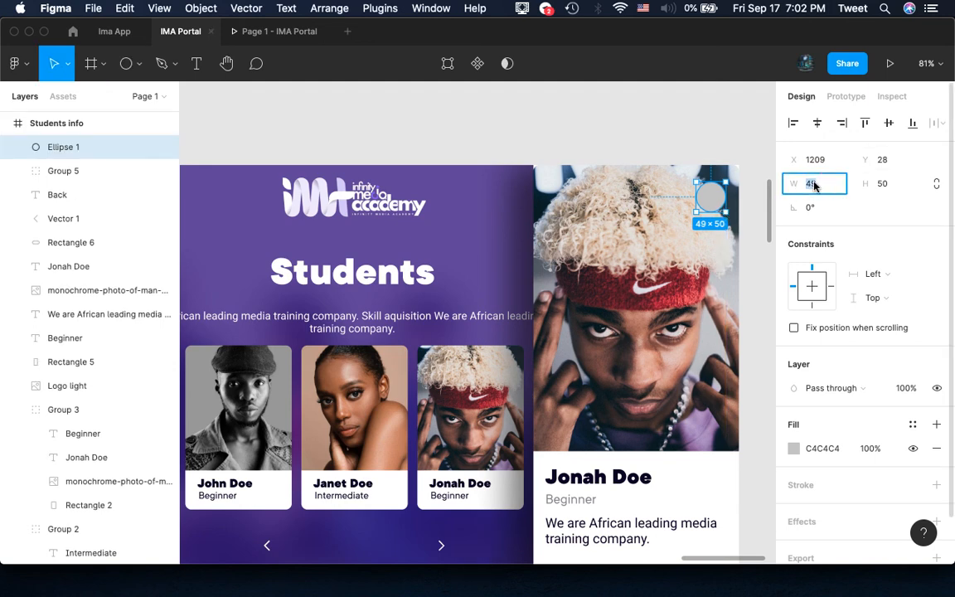
{"action": "type", "text": "55"}
{"action": "key", "text": "Tab"}
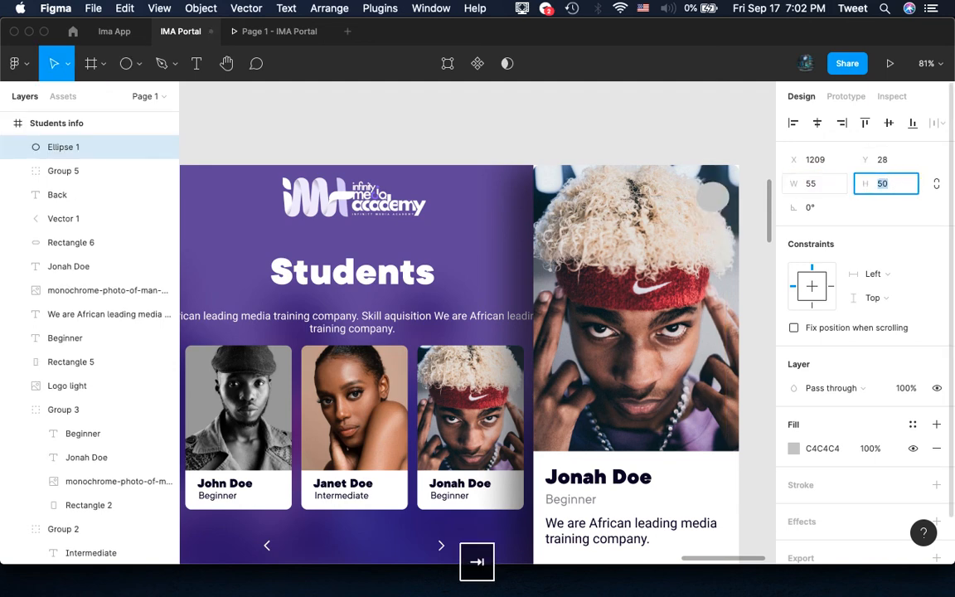
{"action": "type", "text": "55"}
{"action": "key", "text": "Return"}
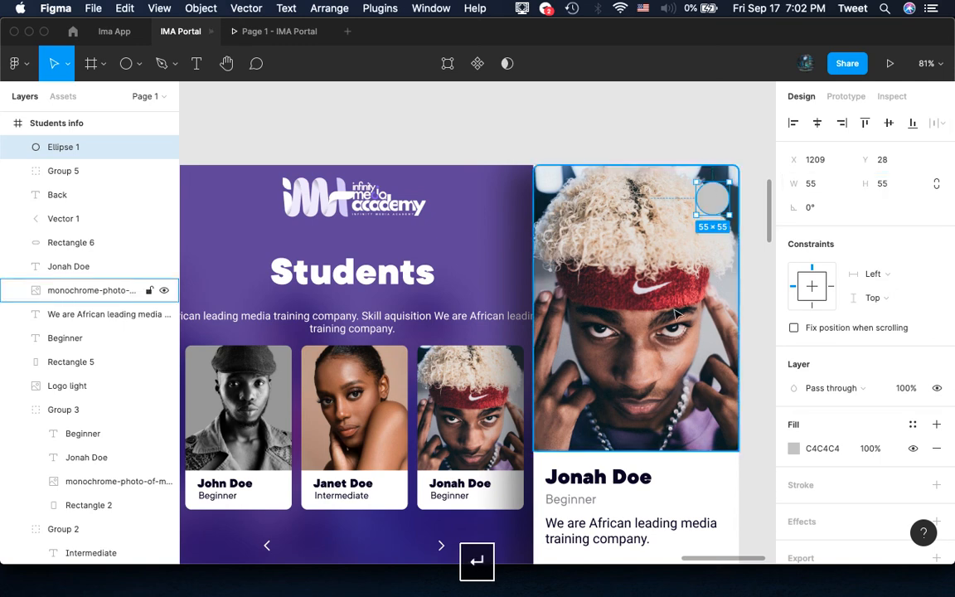
{"action": "left_click", "coordinate": [793, 449]}
{"action": "type", "text": "FFFFFF"}
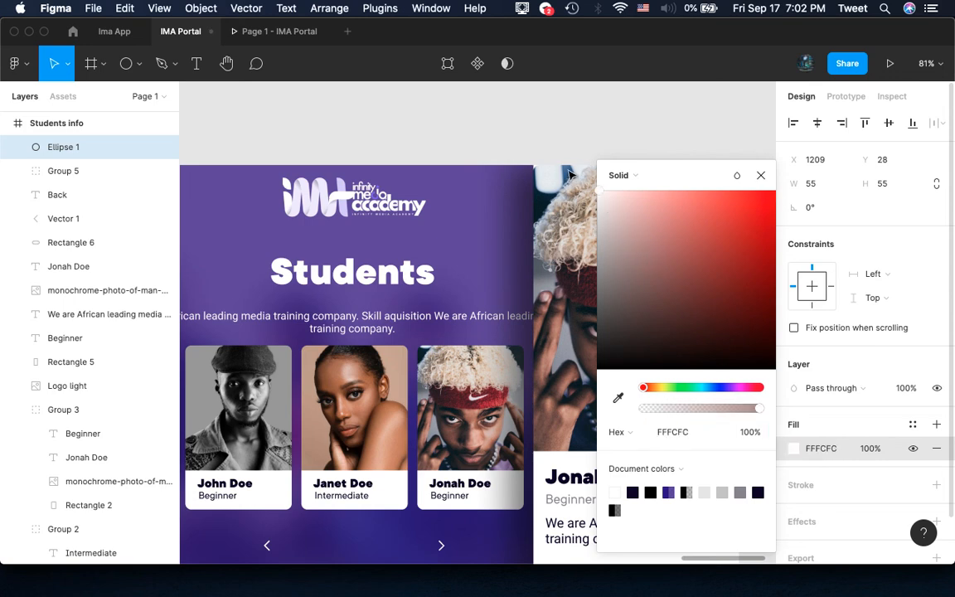
{"action": "left_click", "coordinate": [761, 175]}
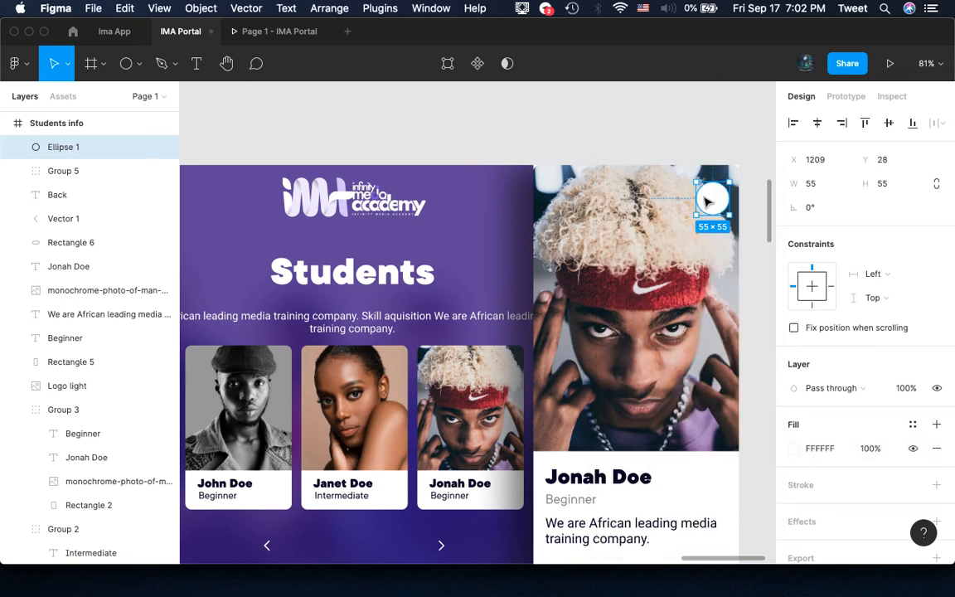
Draw an X of two crossing strokes inside the white circle with the Pen tool and reshape it to about 19 × 20 px
{"action": "scroll", "coordinate": [707, 201], "scroll_direction": "up", "scroll_amount": 6}
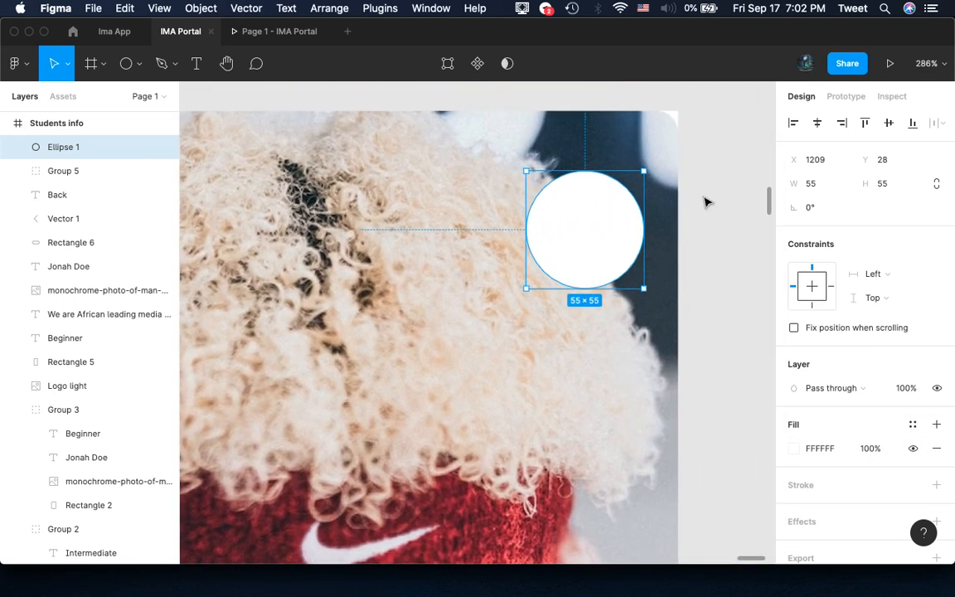
{"action": "left_click", "coordinate": [162, 65]}
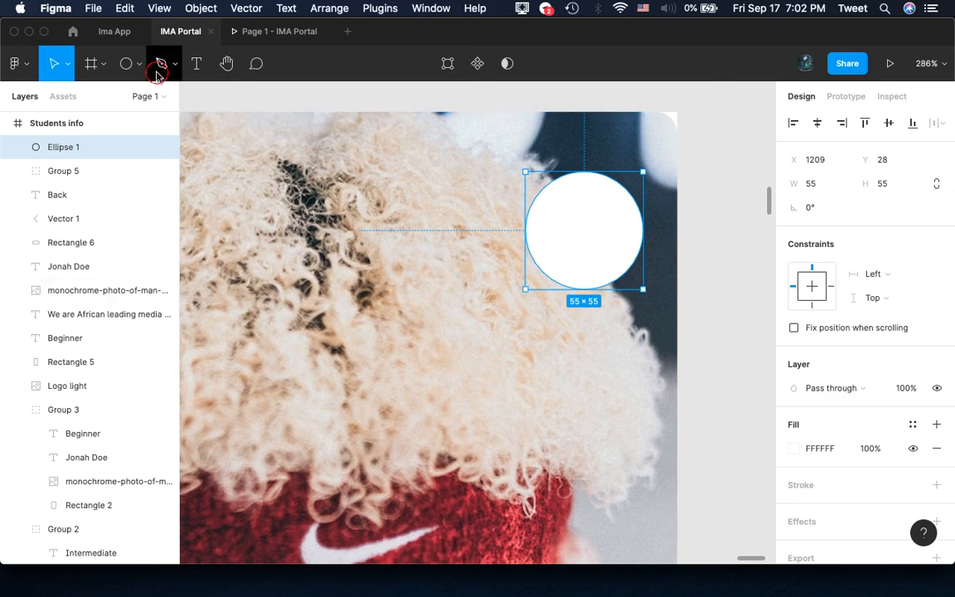
{"action": "left_click", "coordinate": [550, 218]}
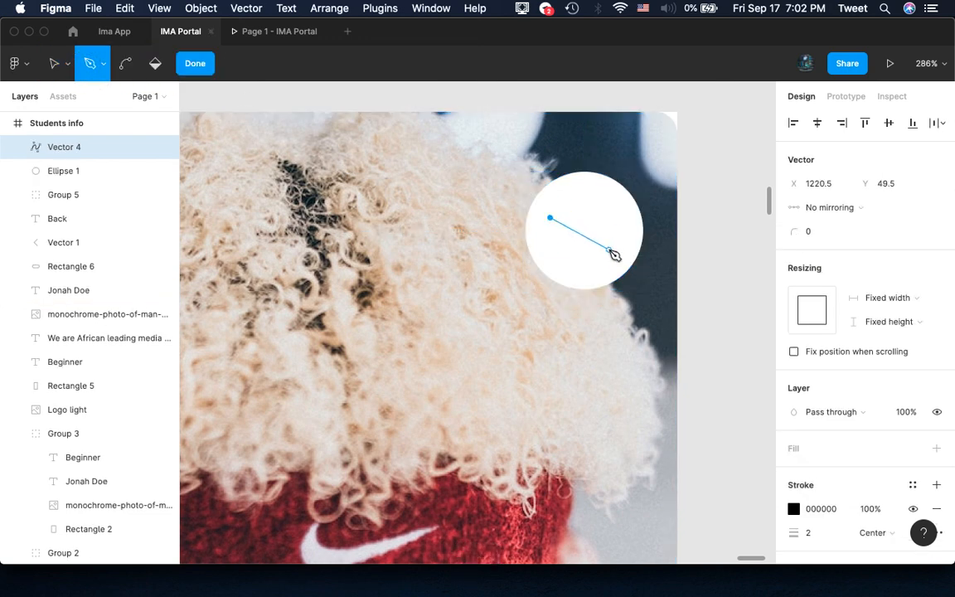
{"action": "left_click", "coordinate": [609, 249]}
{"action": "key", "text": "Escape"}
{"action": "left_click", "coordinate": [606, 214]}
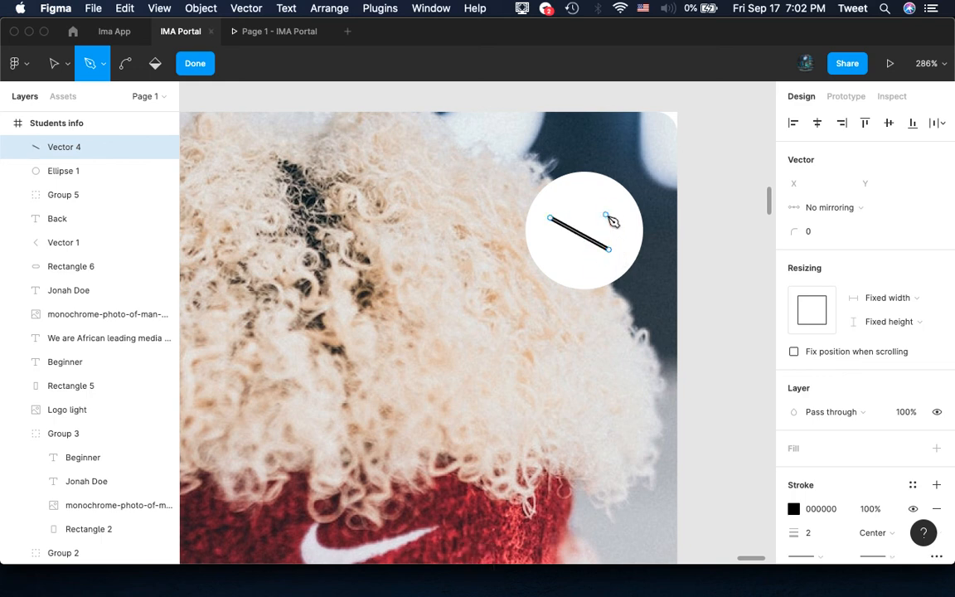
{"action": "left_click", "coordinate": [609, 218]}
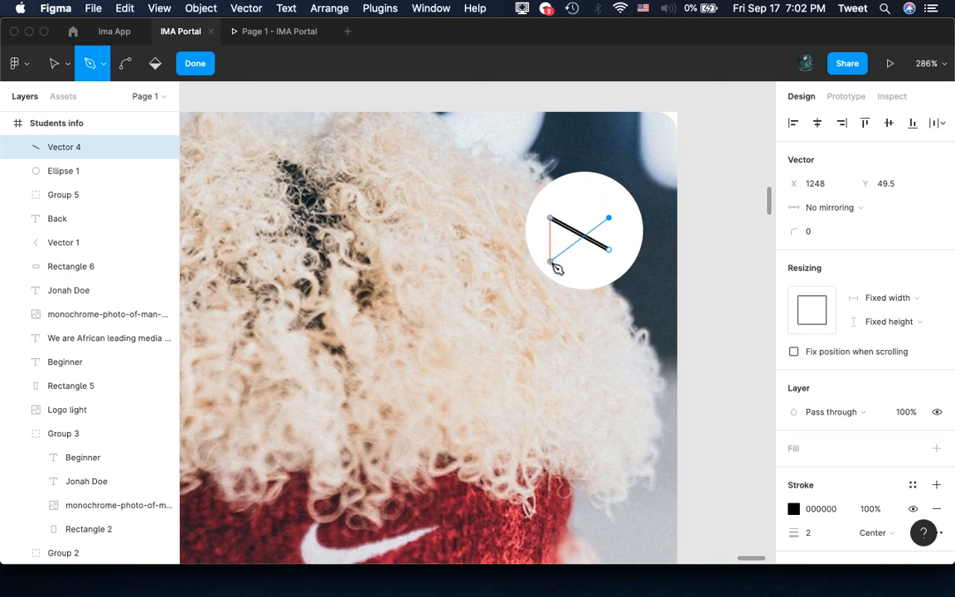
{"action": "left_click", "coordinate": [550, 248]}
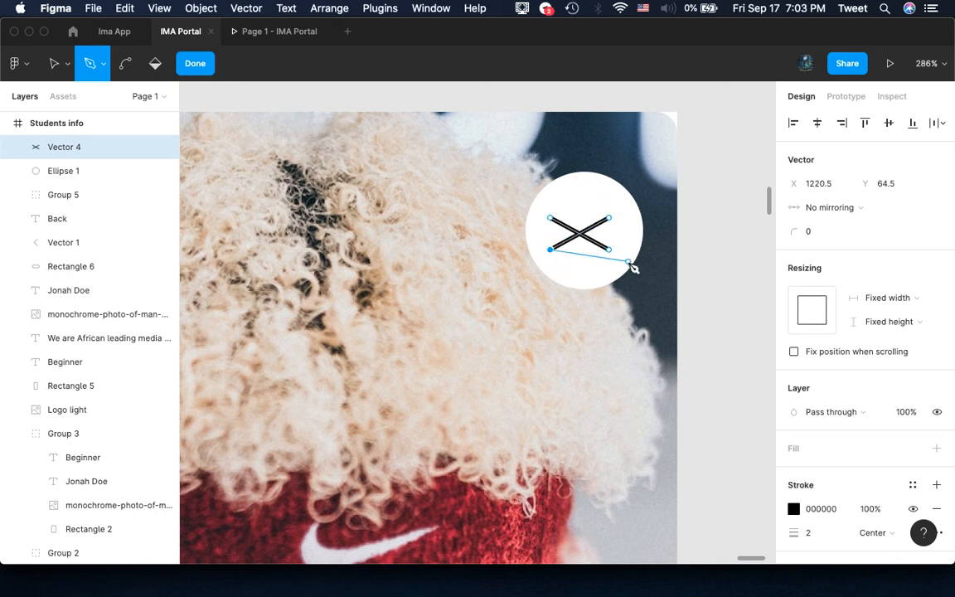
{"action": "key", "text": "Escape"}
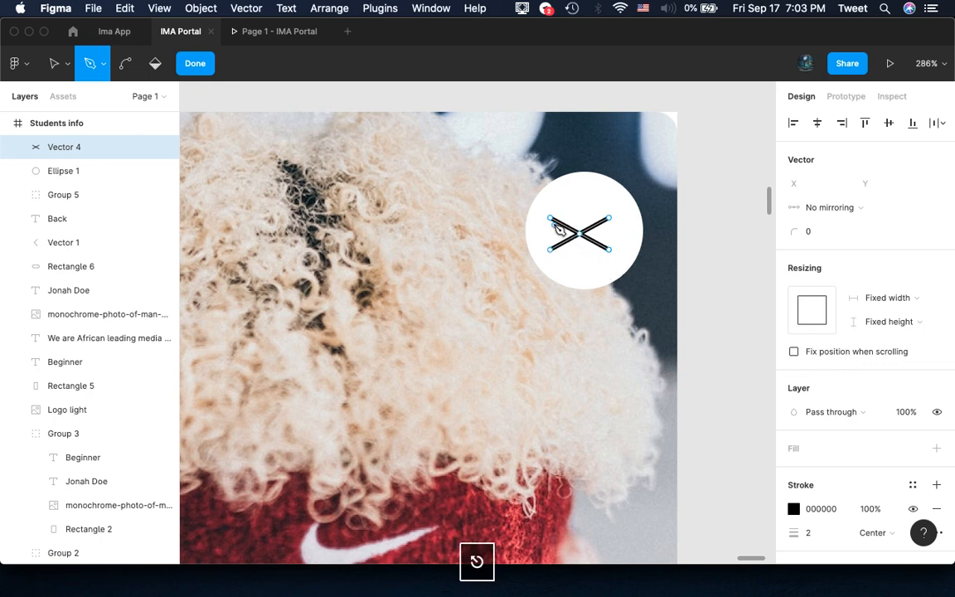
{"action": "left_click", "coordinate": [199, 73]}
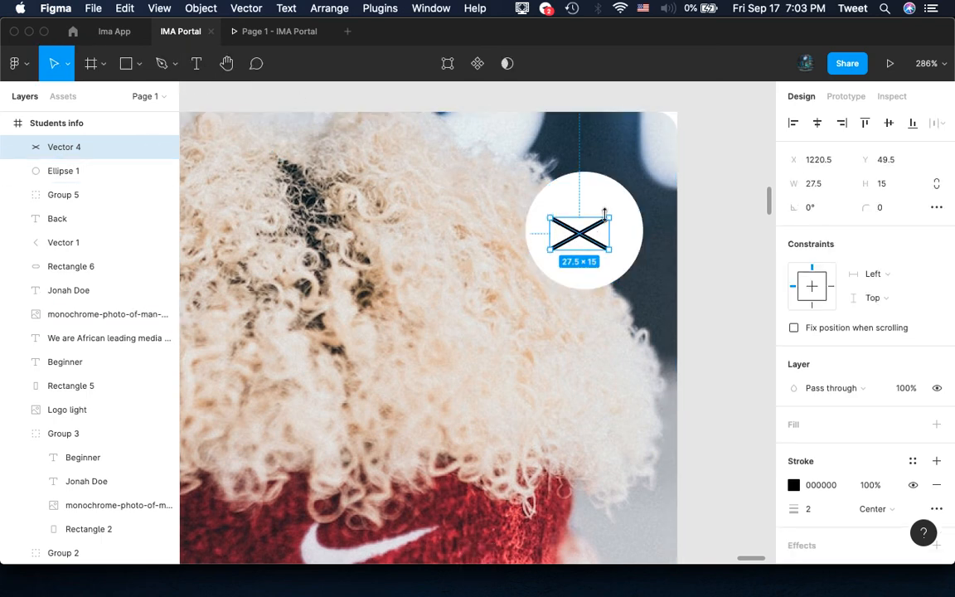
{"action": "left_click_drag", "start_coordinate": [610, 218], "coordinate": [594, 204]}
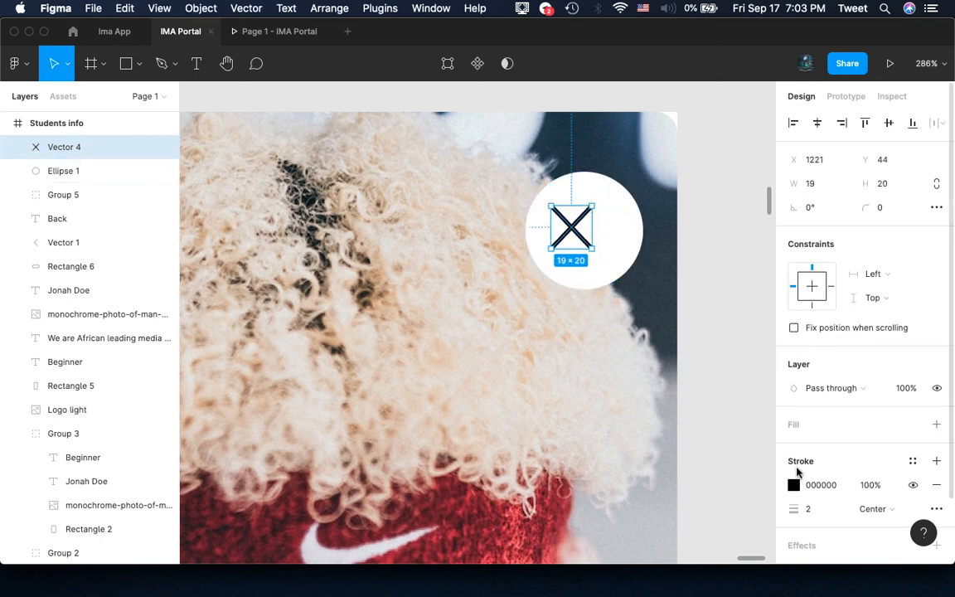
Try a stroke weight of 1 on the X icon and set it back to 2
{"action": "key", "text": "super+z"}
{"action": "left_click", "coordinate": [812, 511]}
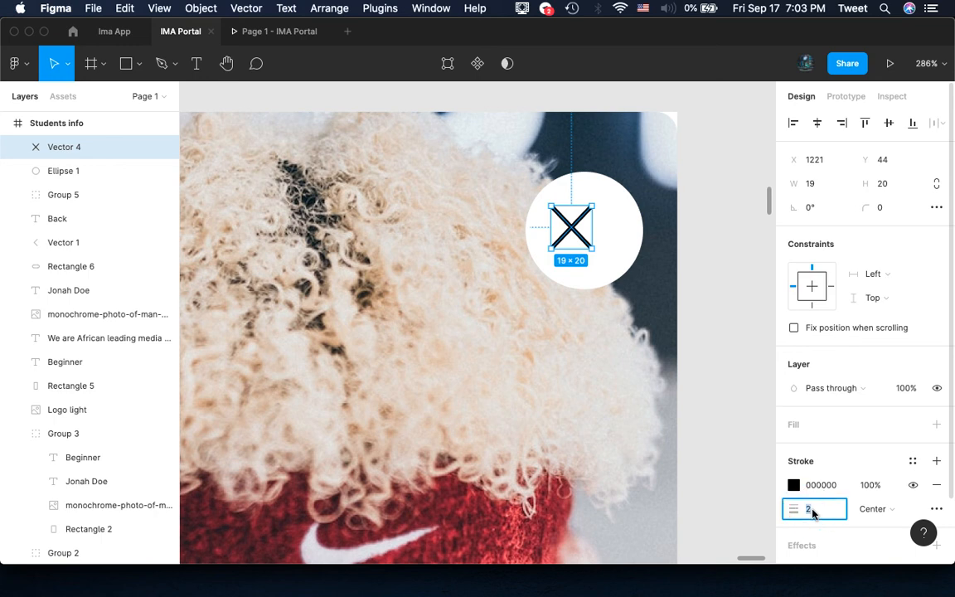
{"action": "key", "text": "Down"}
{"action": "key", "text": "Up"}
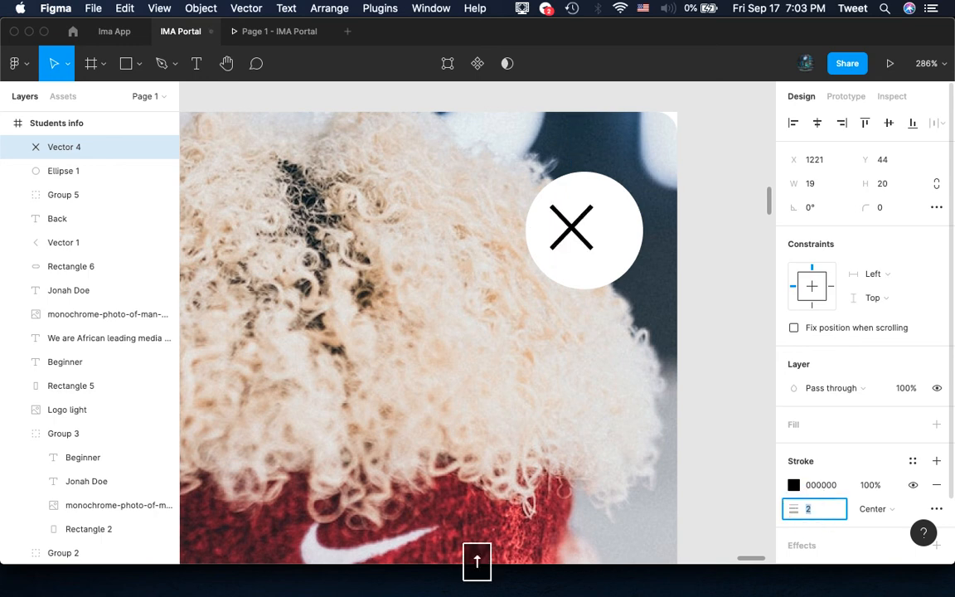
{"action": "key", "text": "Return"}
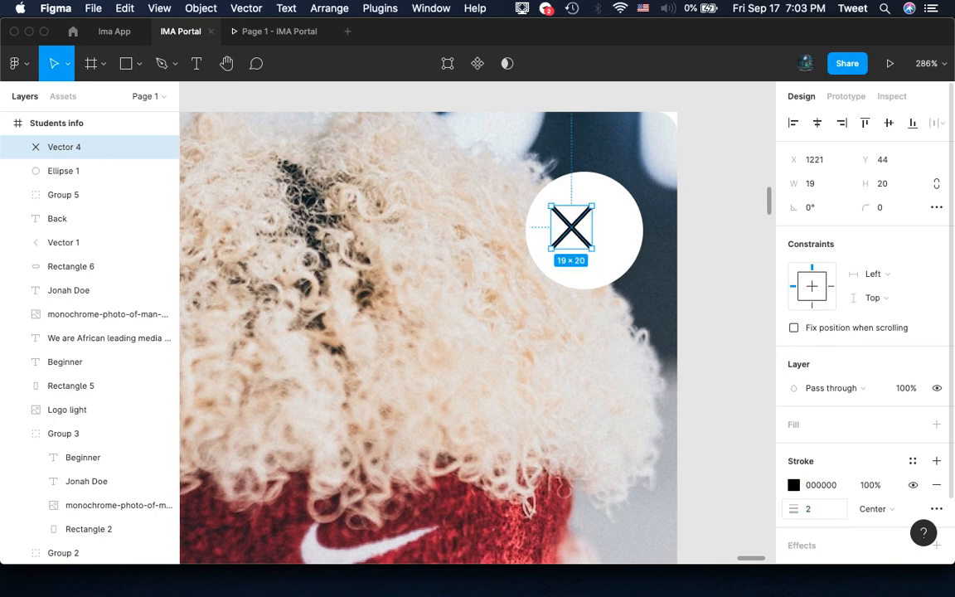
{"action": "key", "text": "super+z"}
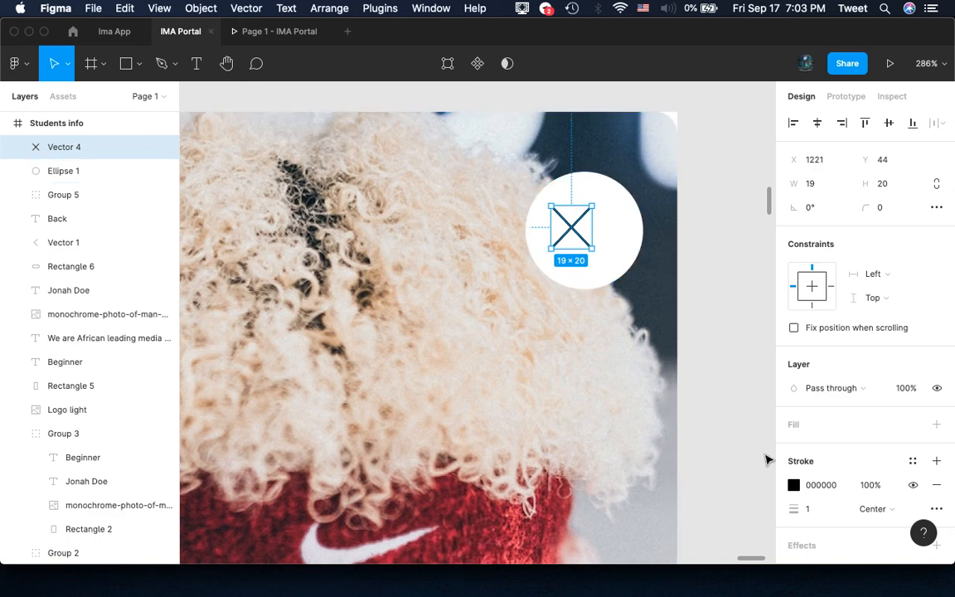
{"action": "left_click", "coordinate": [809, 510]}
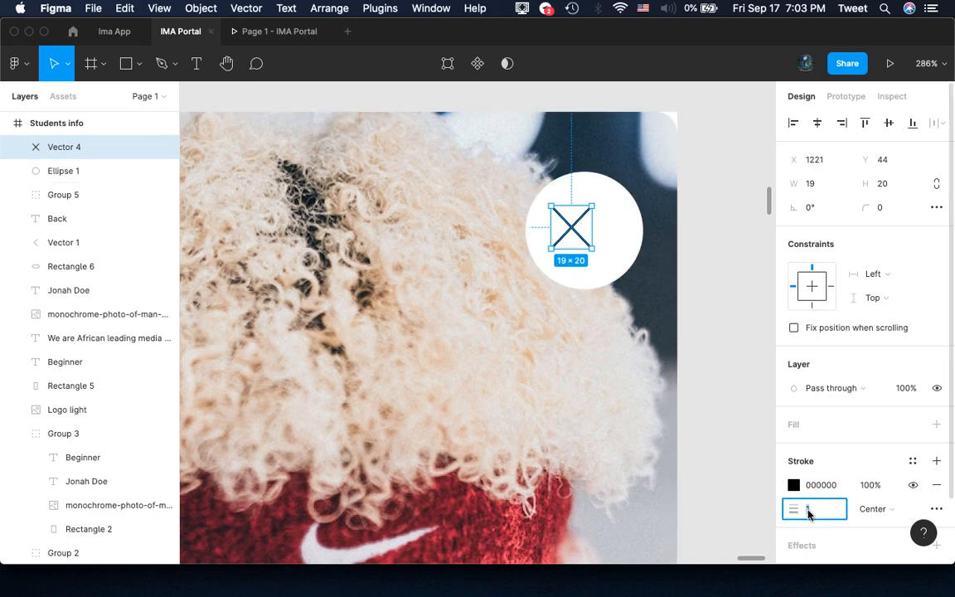
{"action": "key", "text": "Up"}
{"action": "key", "text": "Return"}
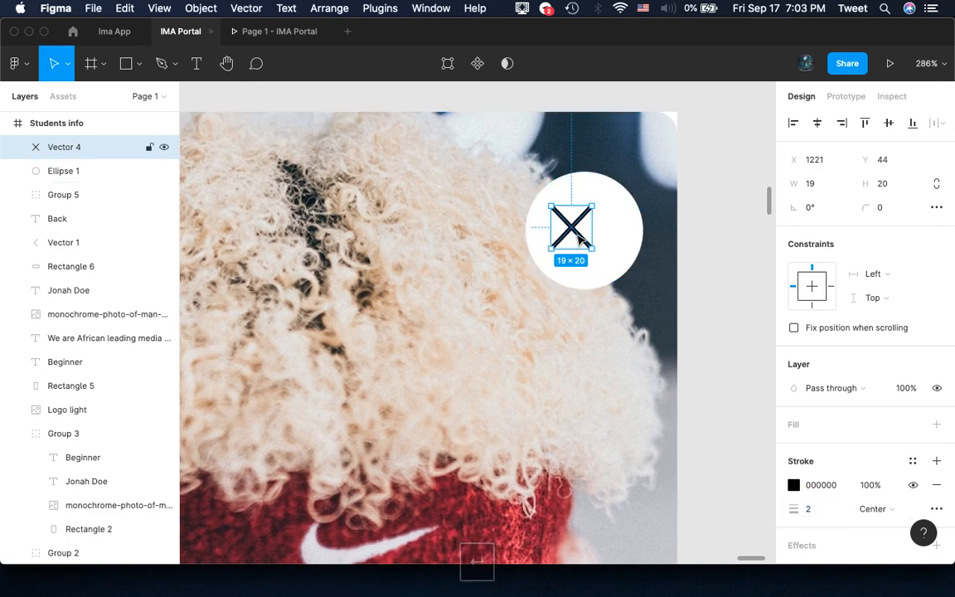
Move the X icon to the centre of the white circle, at about X 1227, Y 45
{"action": "left_click_drag", "start_coordinate": [579, 238], "coordinate": [603, 241]}
{"action": "scroll", "coordinate": [601, 241], "scroll_direction": "down", "scroll_amount": 10}
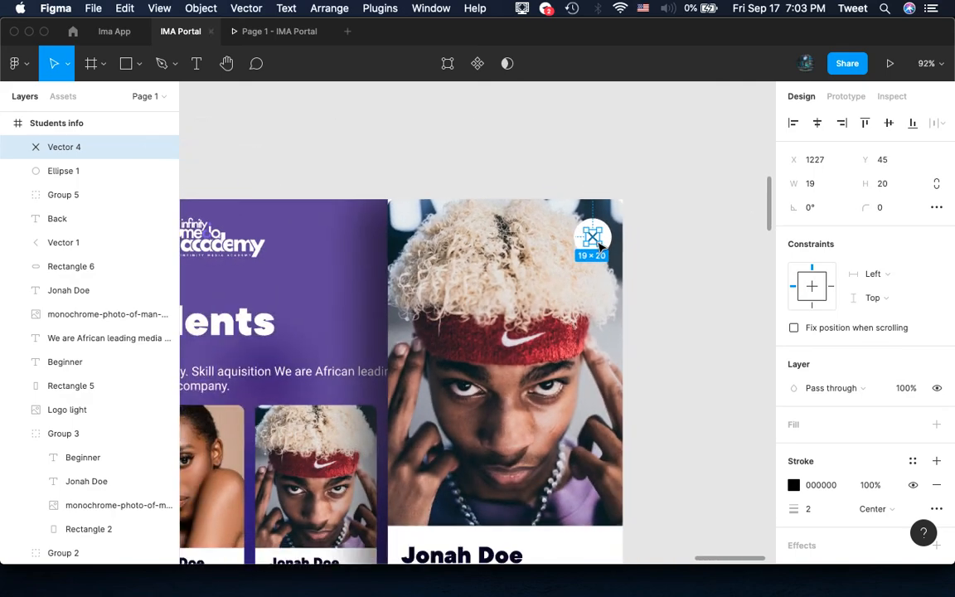
{"action": "left_click", "coordinate": [647, 268]}
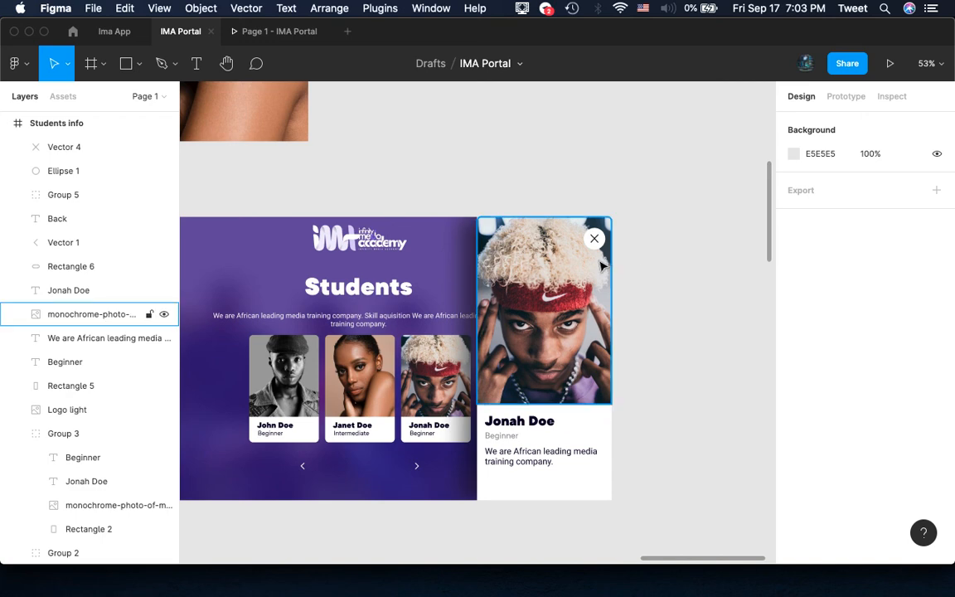
{"action": "scroll", "coordinate": [603, 264], "scroll_direction": "up", "scroll_amount": 5}
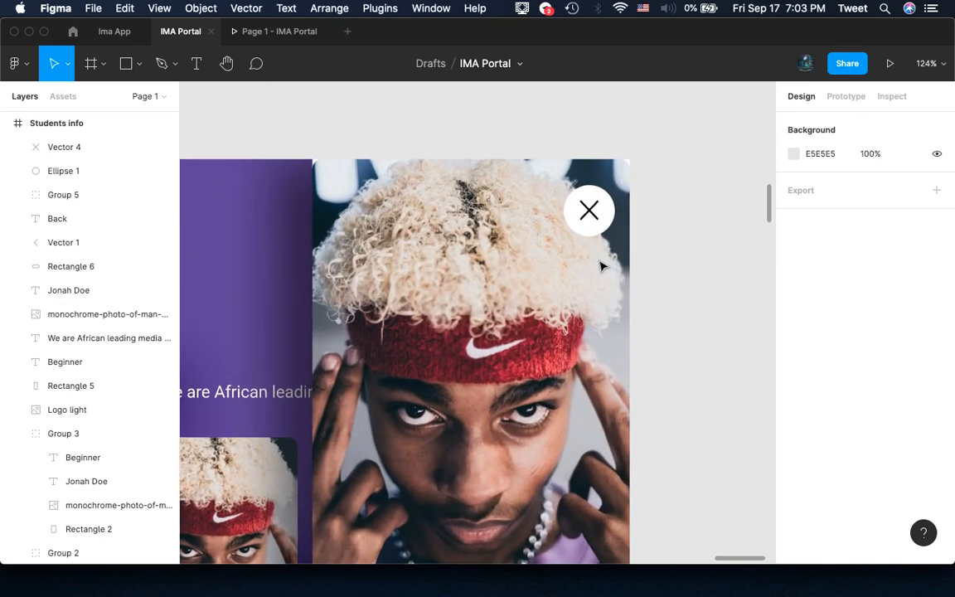
Give the white circle behind the X an on-click Close overlay interaction
{"action": "left_click", "coordinate": [843, 96]}
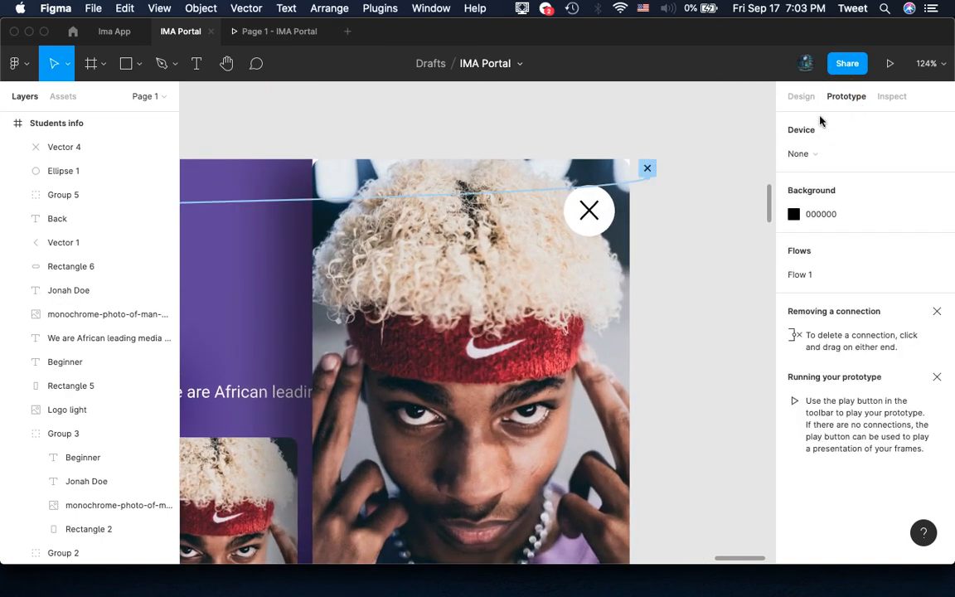
{"action": "left_click", "coordinate": [606, 229]}
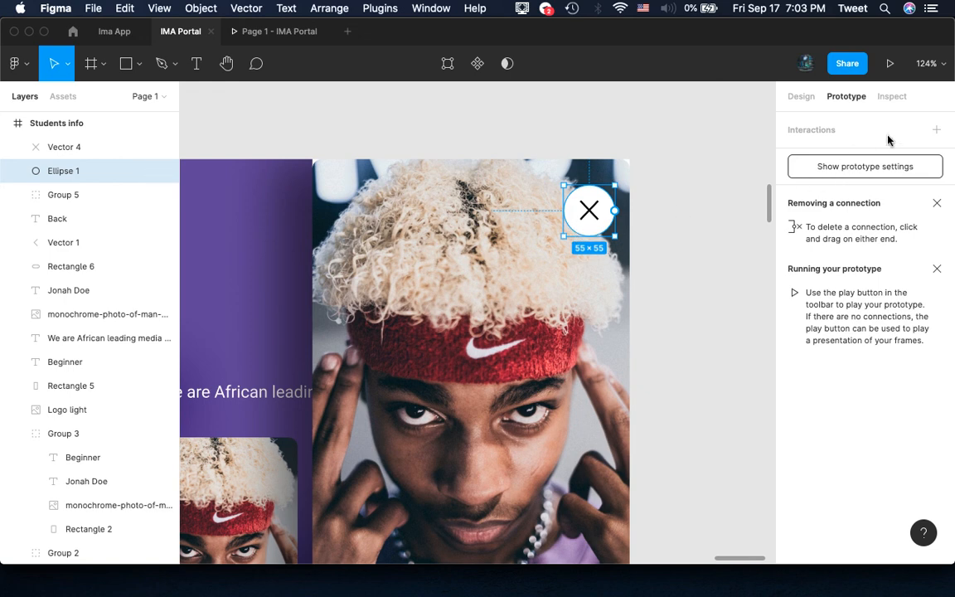
{"action": "left_click", "coordinate": [935, 132]}
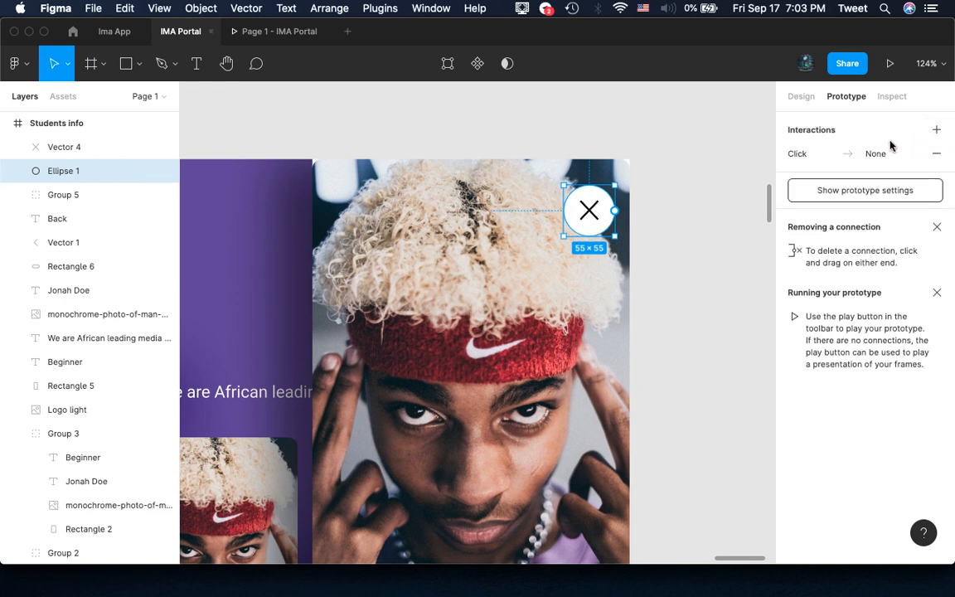
{"action": "left_click", "coordinate": [802, 162]}
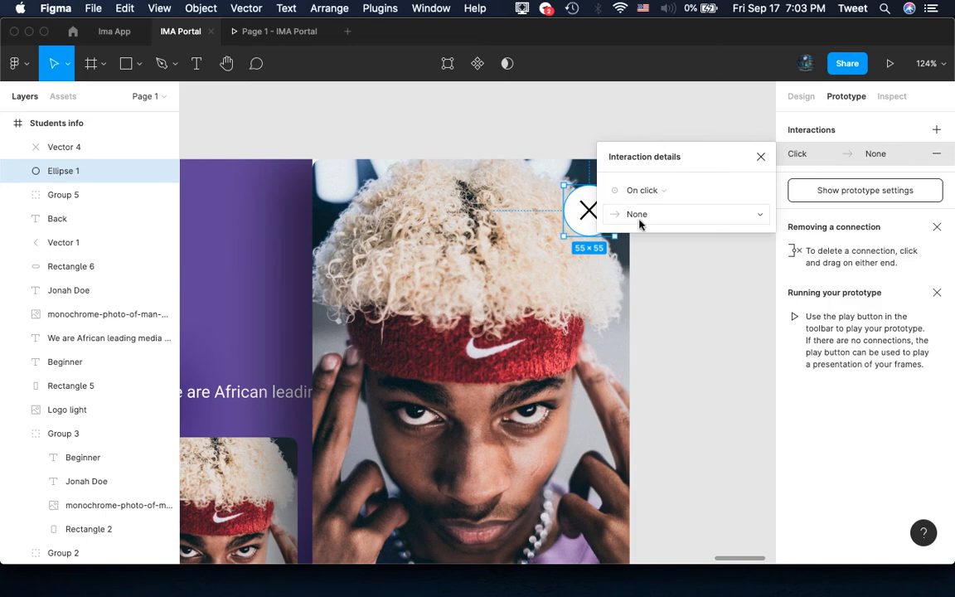
{"action": "left_click", "coordinate": [651, 214]}
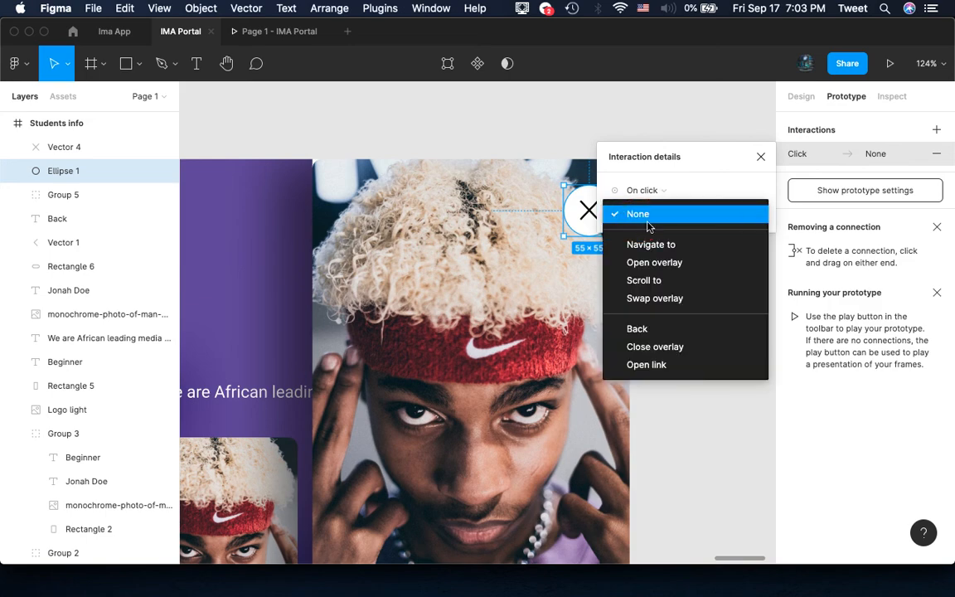
{"action": "left_click", "coordinate": [655, 347]}
{"action": "left_click", "coordinate": [760, 155]}
{"action": "left_click", "coordinate": [535, 154]}
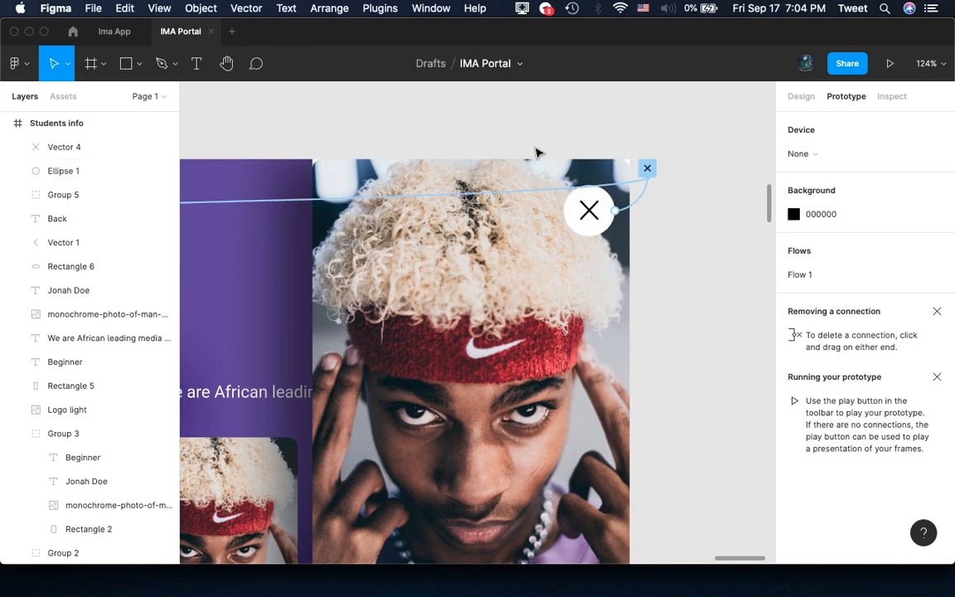
Run the prototype from the Welcome frame and test the Students card and the Back button
{"action": "scroll", "coordinate": [535, 154], "scroll_direction": "down", "scroll_amount": 10}
{"action": "scroll", "coordinate": [537, 152], "scroll_direction": "left", "scroll_amount": 5}
{"action": "left_click", "coordinate": [405, 179]}
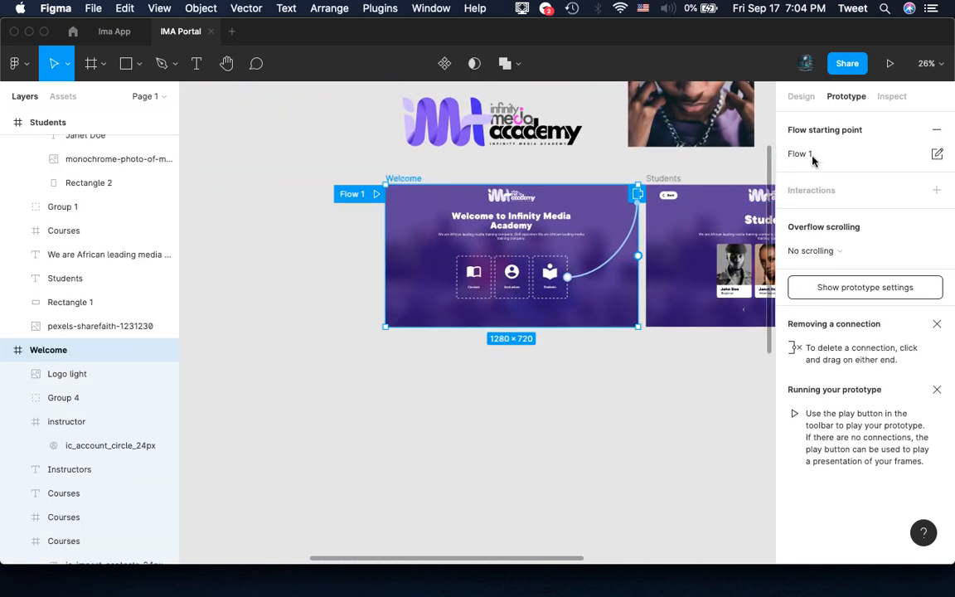
{"action": "left_click", "coordinate": [891, 64]}
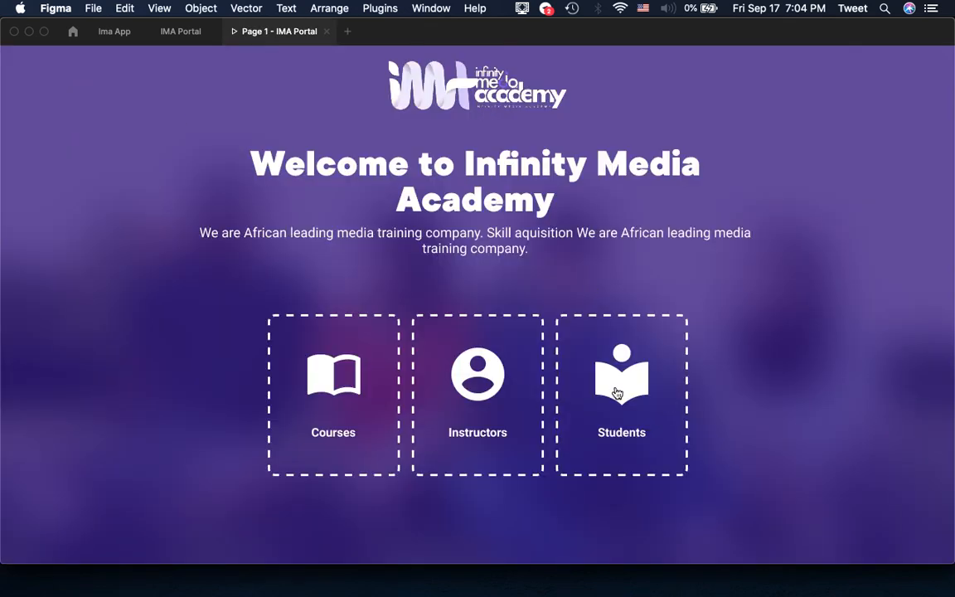
{"action": "left_click", "coordinate": [616, 392]}
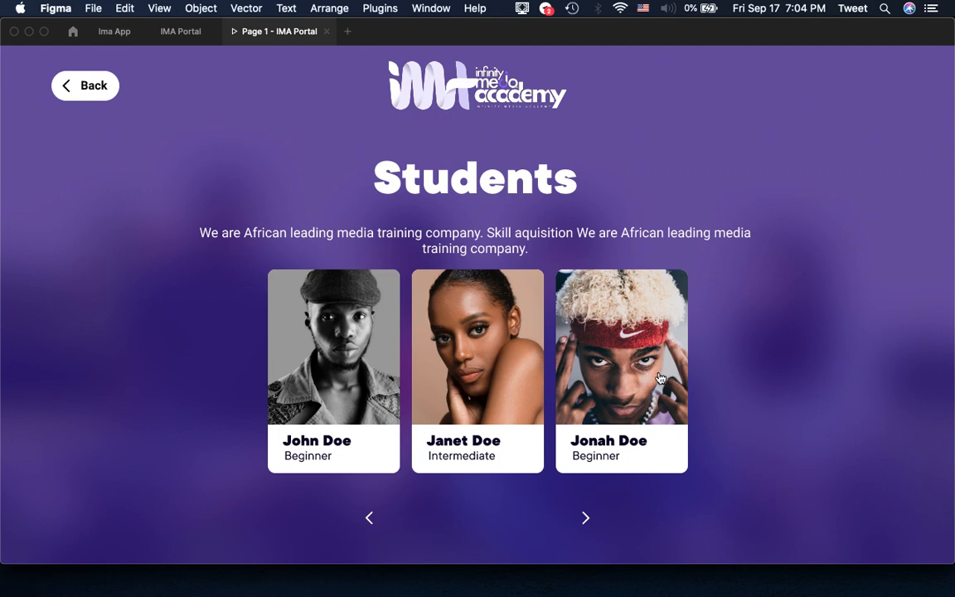
{"action": "left_click", "coordinate": [70, 81]}
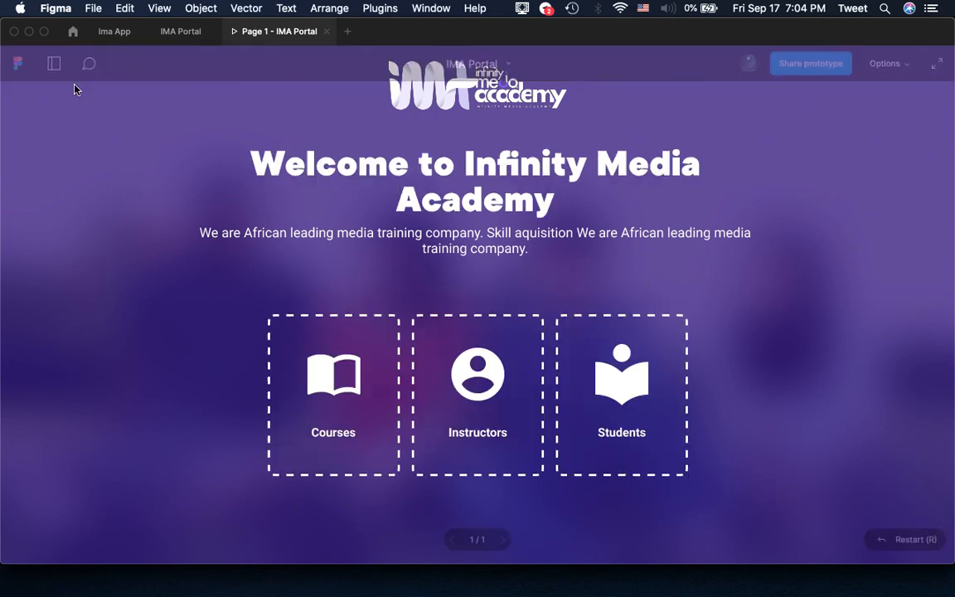
Test the profile panel by going to the Students screen, opening the third student's card and closing the panel with the X
{"action": "left_click", "coordinate": [615, 387]}
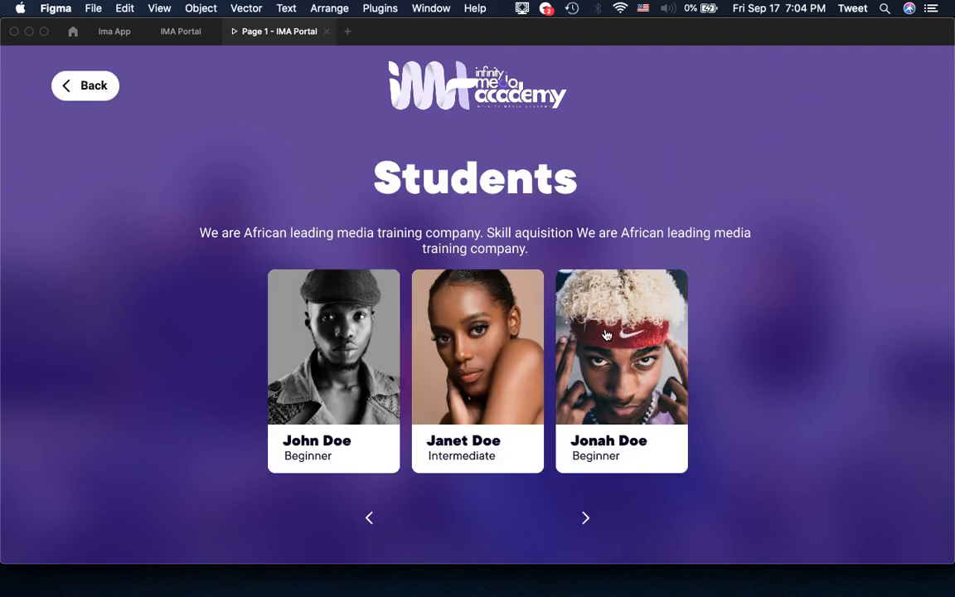
{"action": "left_click", "coordinate": [604, 367]}
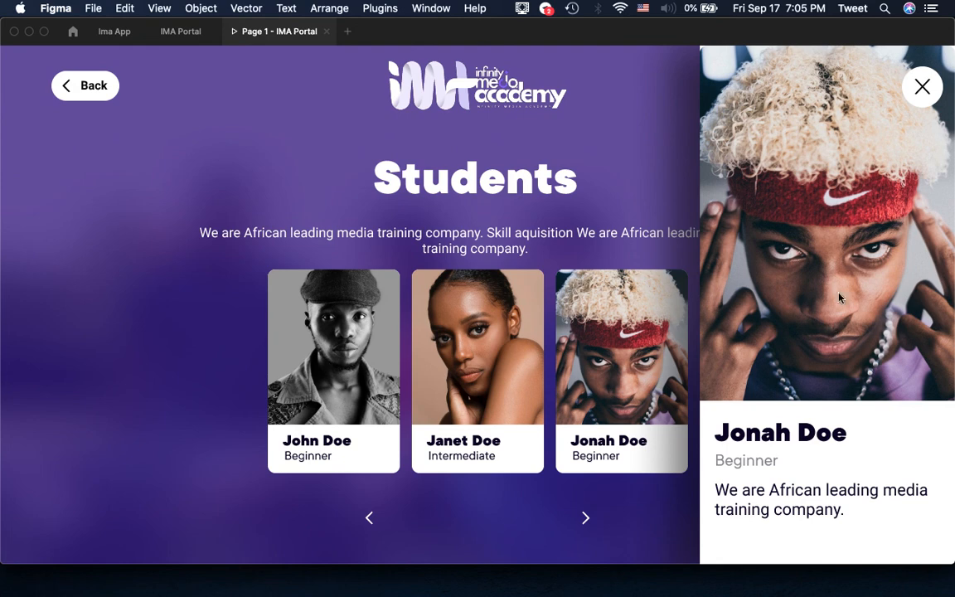
{"action": "left_click", "coordinate": [923, 88]}
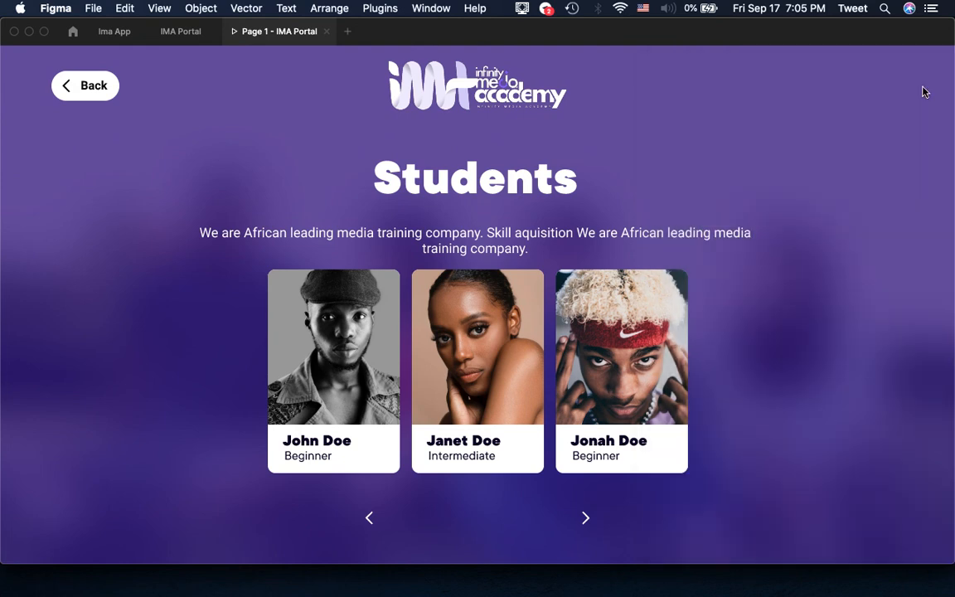
Return to the Welcome screen and replay the flow through Students to opening and closing the third student's profile panel
{"action": "left_click", "coordinate": [94, 86]}
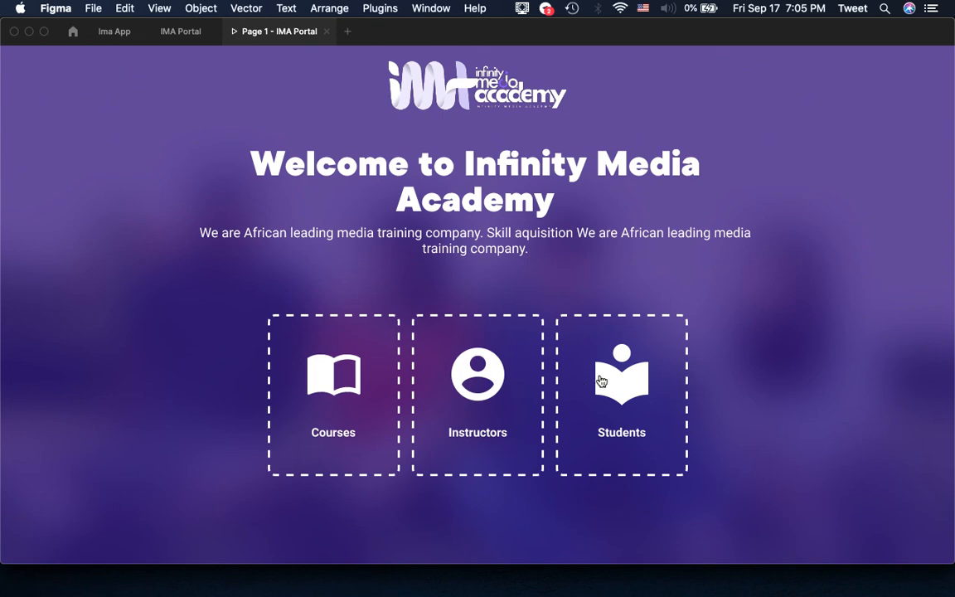
{"action": "left_click", "coordinate": [602, 381]}
{"action": "left_click", "coordinate": [613, 370]}
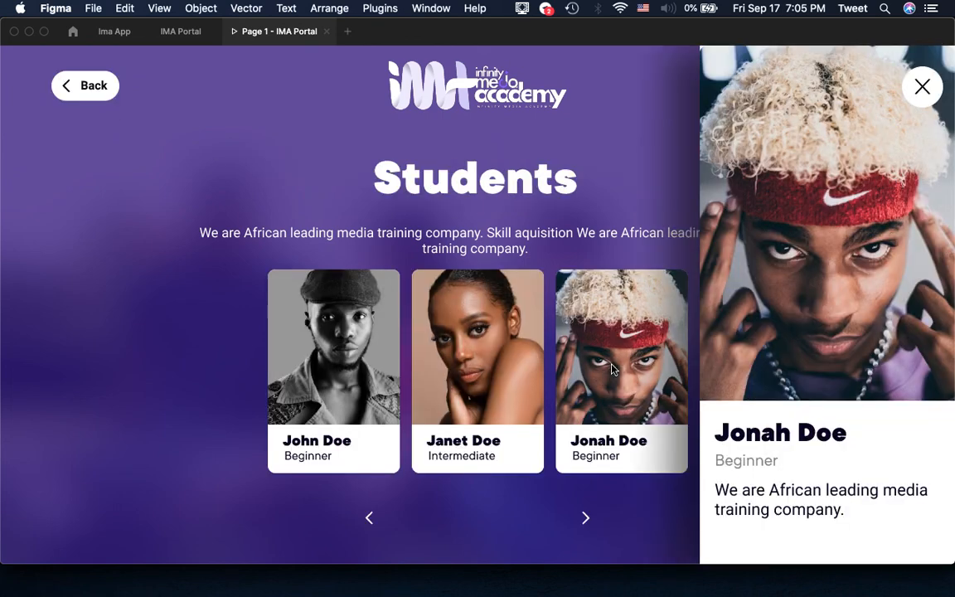
{"action": "left_click", "coordinate": [922, 88]}
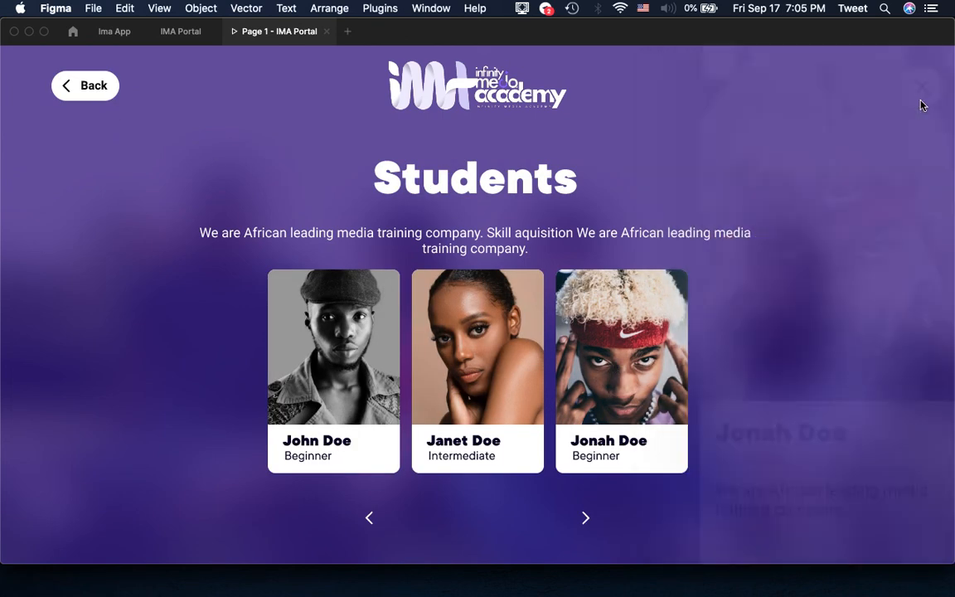
Go back to the IMA Portal design file and review the Welcome, Students and Students info frames side by side
{"action": "left_click", "coordinate": [181, 31]}
{"action": "scroll", "coordinate": [523, 364], "scroll_direction": "right", "scroll_amount": 10}
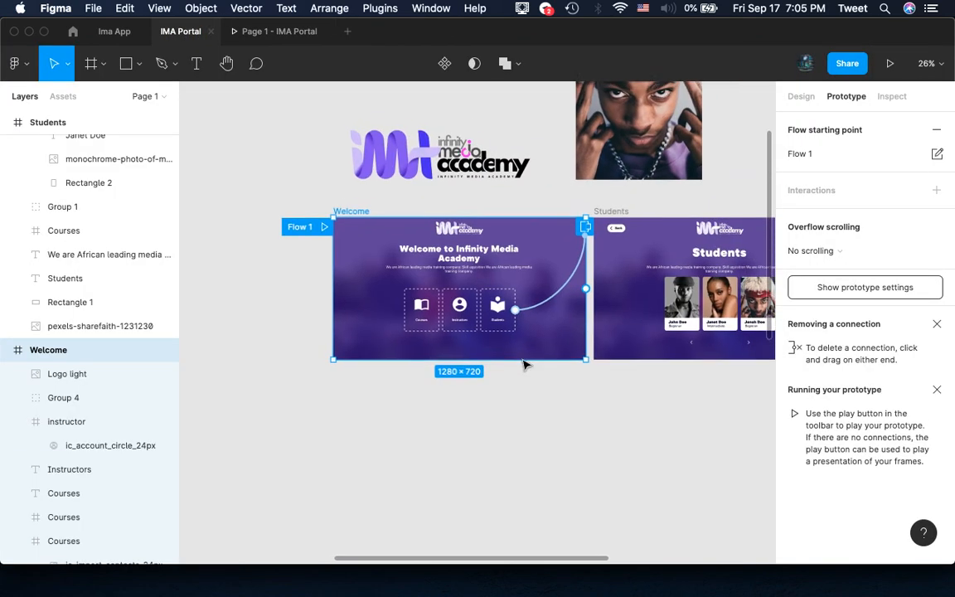
{"action": "scroll", "coordinate": [491, 277], "scroll_direction": "left", "scroll_amount": 1}
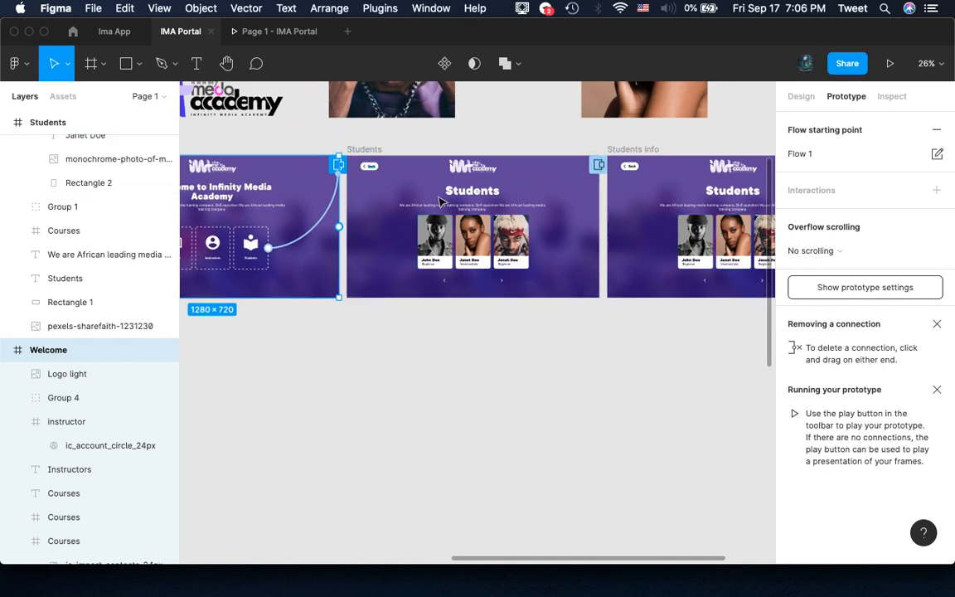
{"action": "scroll", "coordinate": [477, 215], "scroll_direction": "right", "scroll_amount": 5}
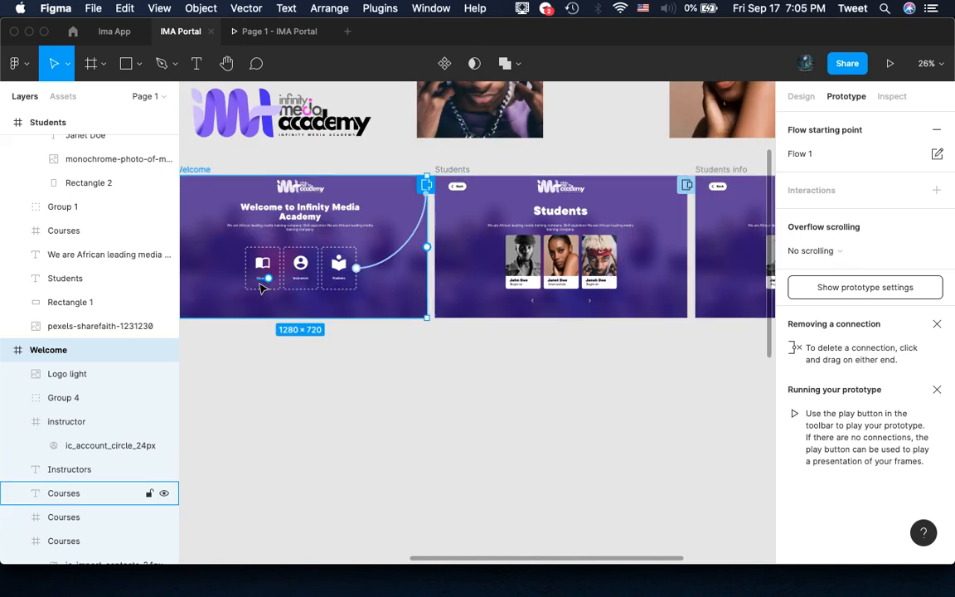
{"action": "scroll", "coordinate": [522, 288], "scroll_direction": "right", "scroll_amount": 3}
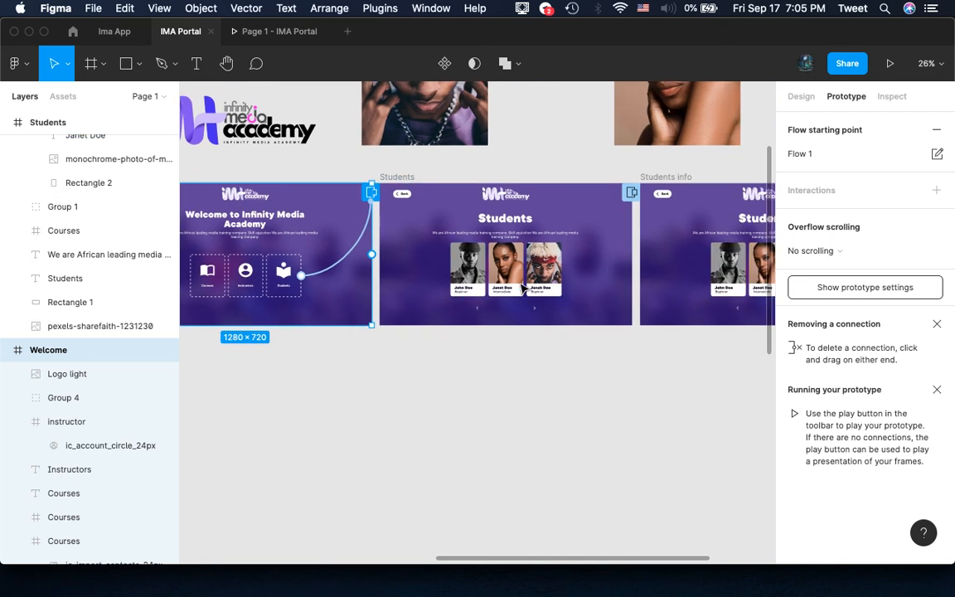
{"action": "scroll", "coordinate": [522, 288], "scroll_direction": "right", "scroll_amount": 4}
{"action": "scroll", "coordinate": [522, 288], "scroll_direction": "right", "scroll_amount": 6}
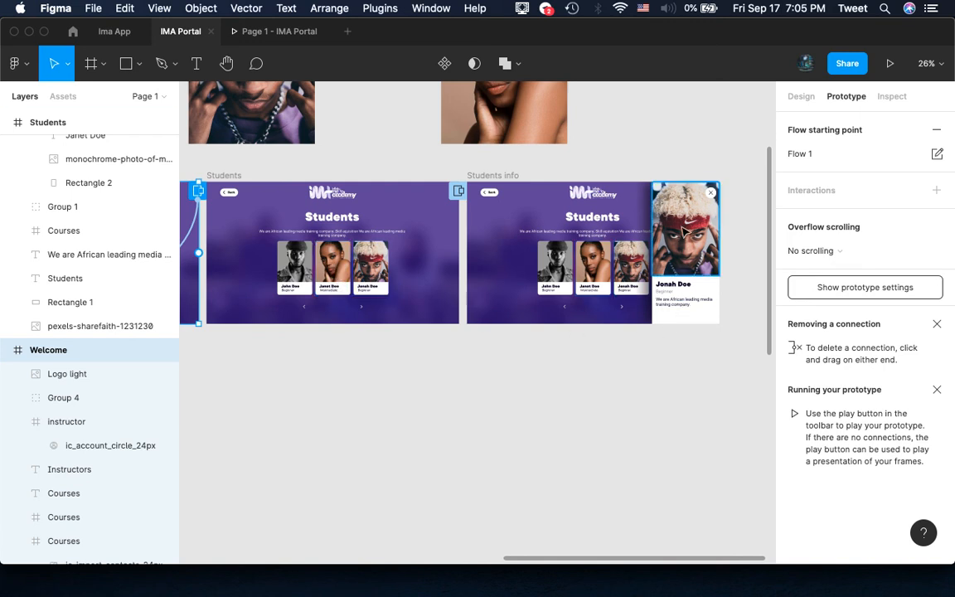
{"action": "scroll", "coordinate": [567, 304], "scroll_direction": "left", "scroll_amount": 3}
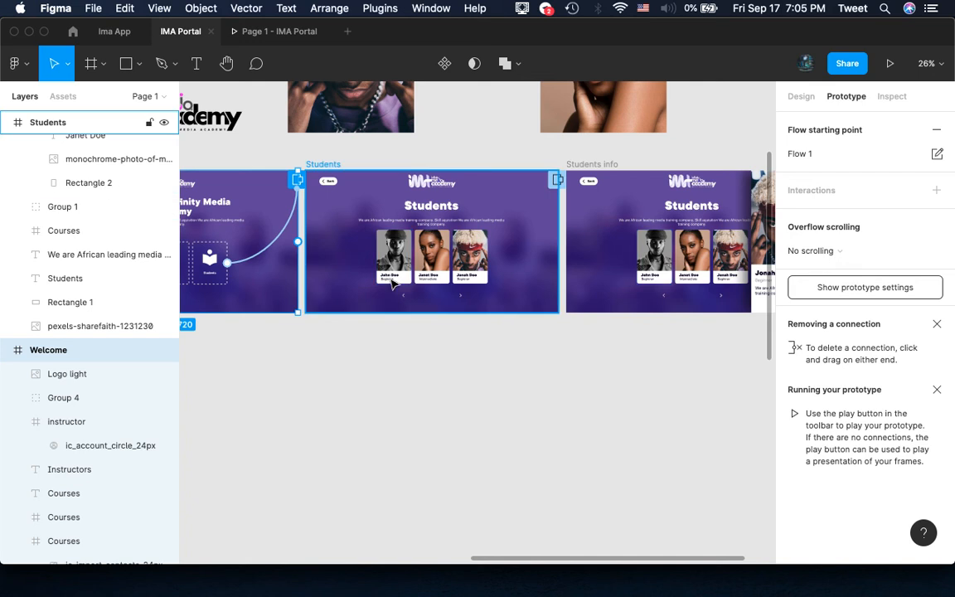
{"action": "scroll", "coordinate": [511, 294], "scroll_direction": "right", "scroll_amount": 3}
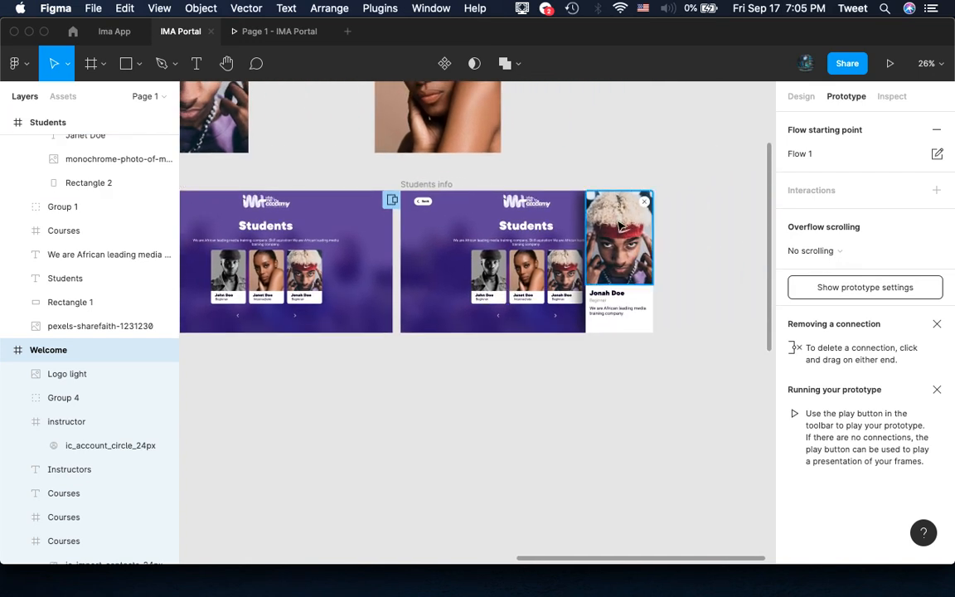